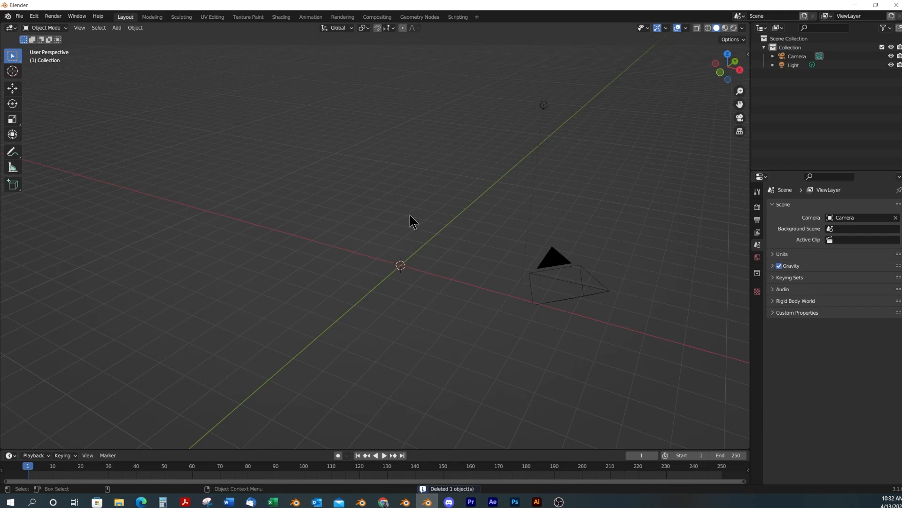
Delete the default light and camera from the scene
middle_drag(410, 216, 368, 214)
click(544, 93)
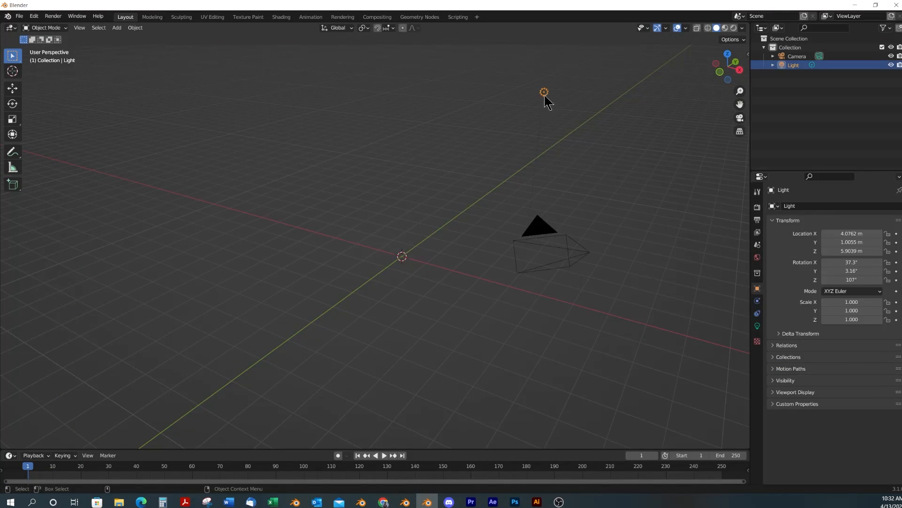
key(Delete)
click(529, 252)
key(Delete)
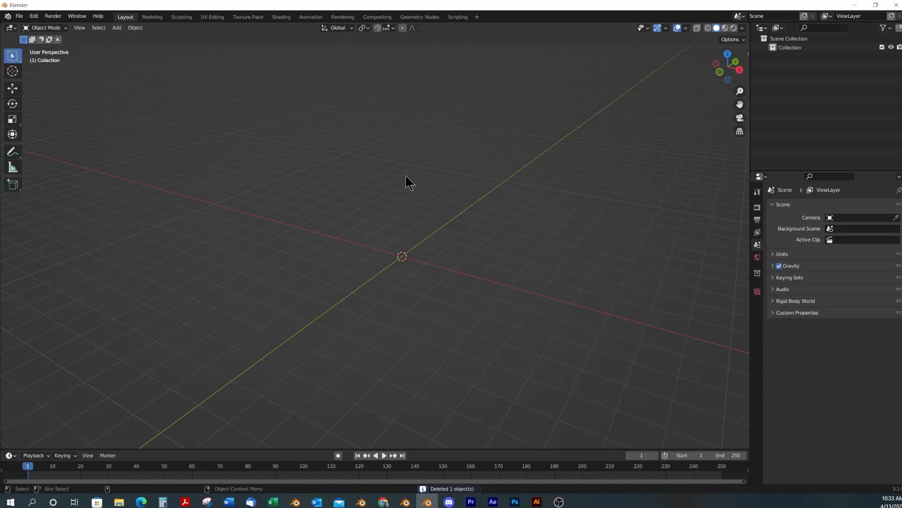
Add a UV sphere mesh to the empty scene
click(117, 27)
mouse_move(141, 37)
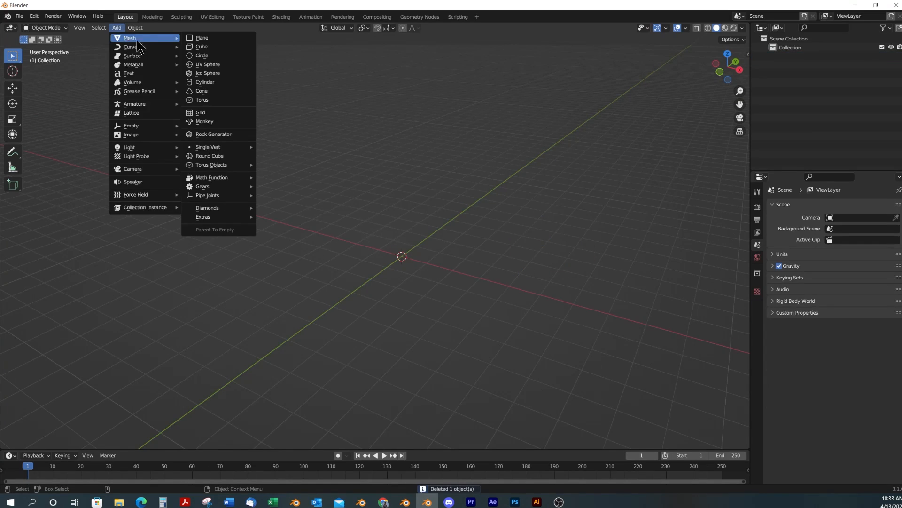
click(223, 66)
middle_drag(472, 302, 433, 278)
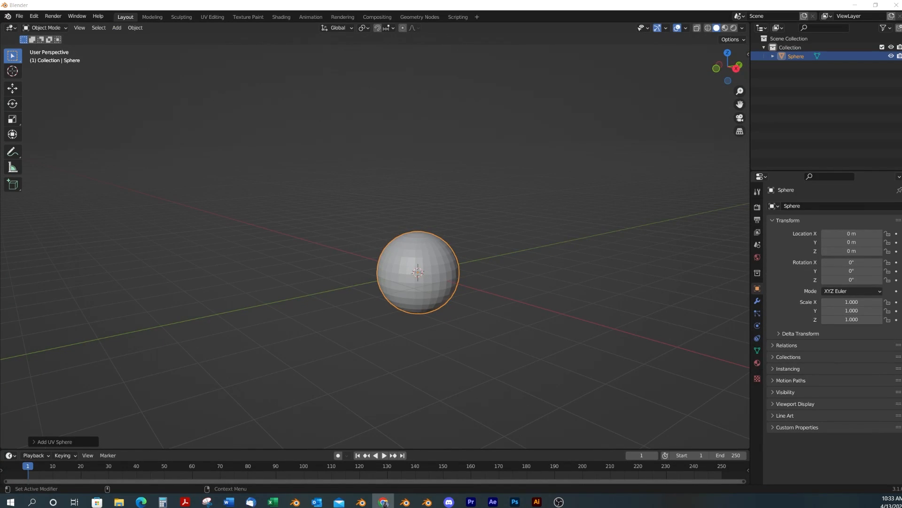
click(412, 243)
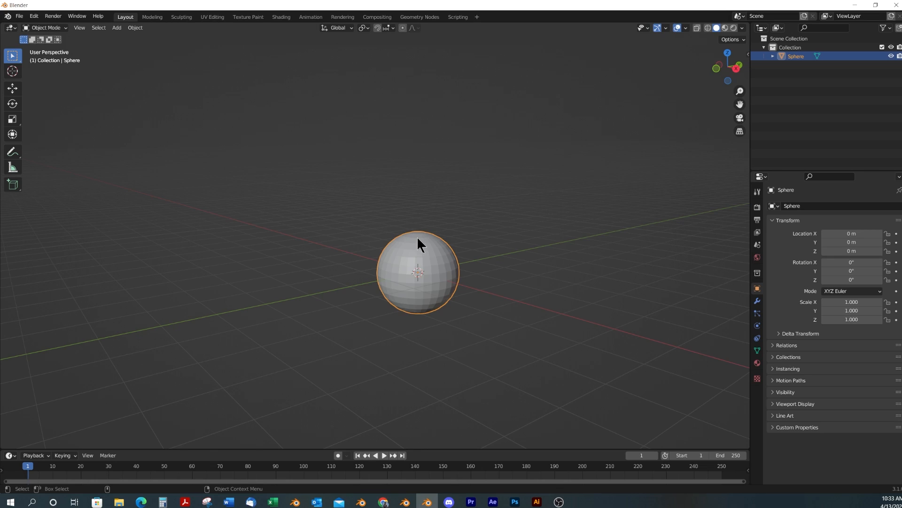
key(i)
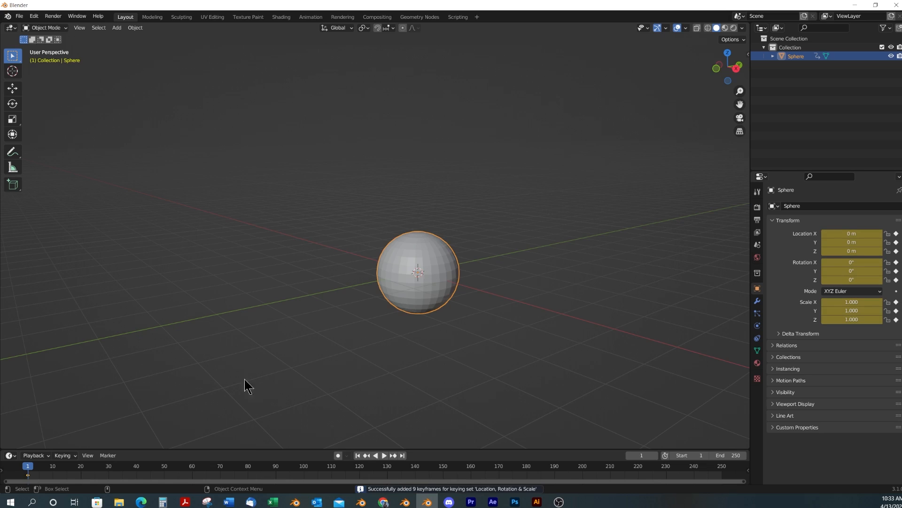
key(ctrl+z)
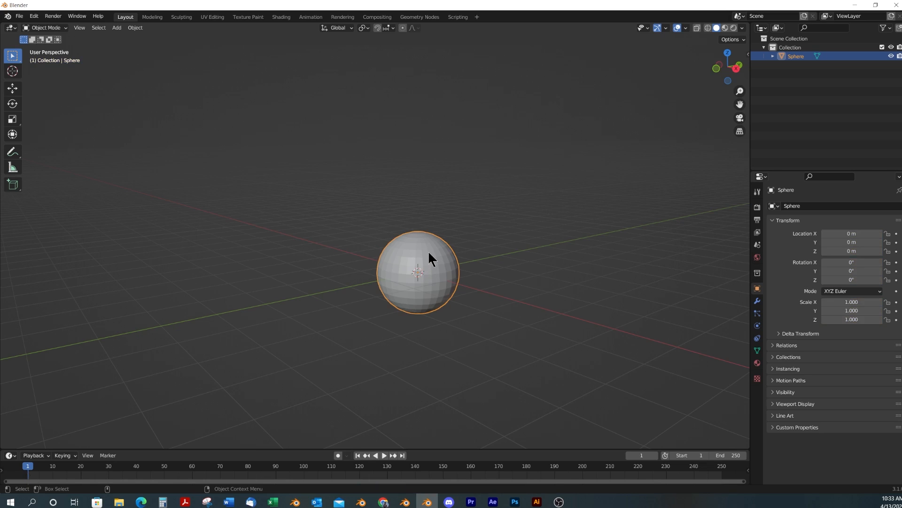
Switch the sphere to Sculpt Mode and enlarge the Draw brush radius to 362 px
middle_drag(429, 253, 446, 257)
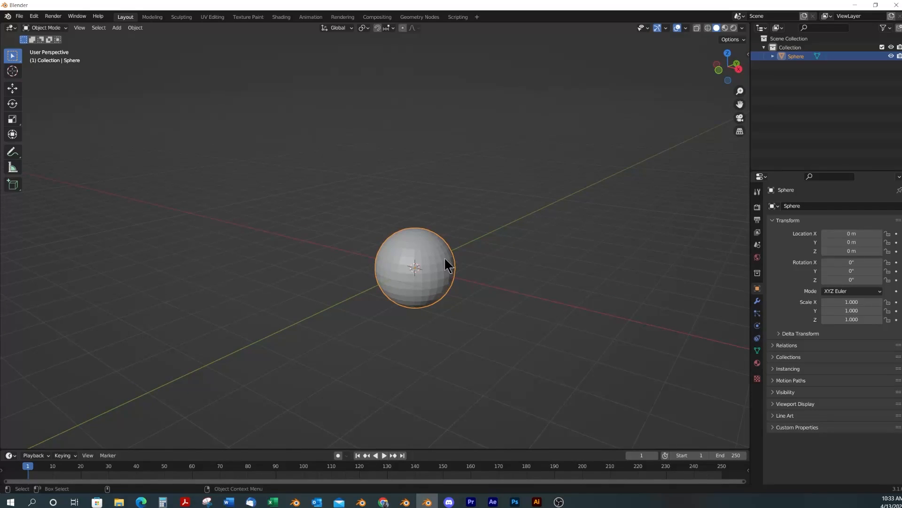
key(ctrl+Tab)
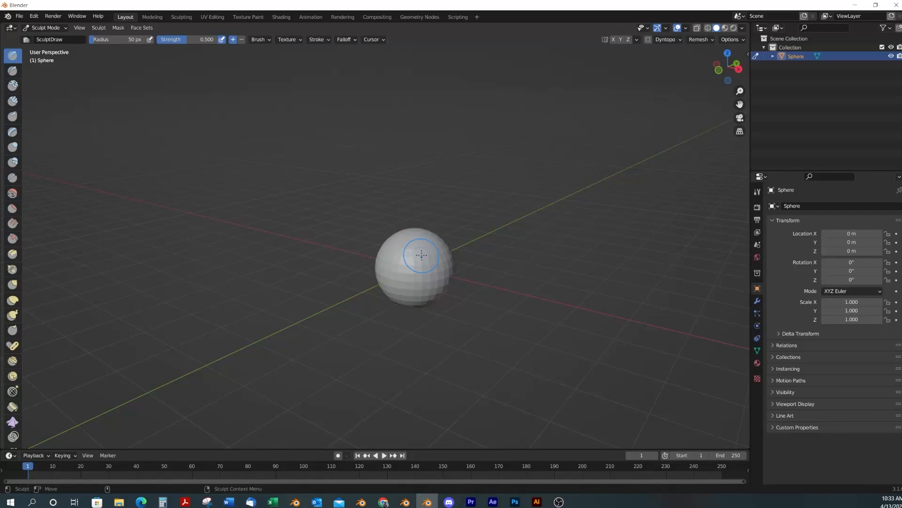
key(f)
click(470, 244)
key(f)
click(434, 265)
middle_drag(428, 279, 542, 153)
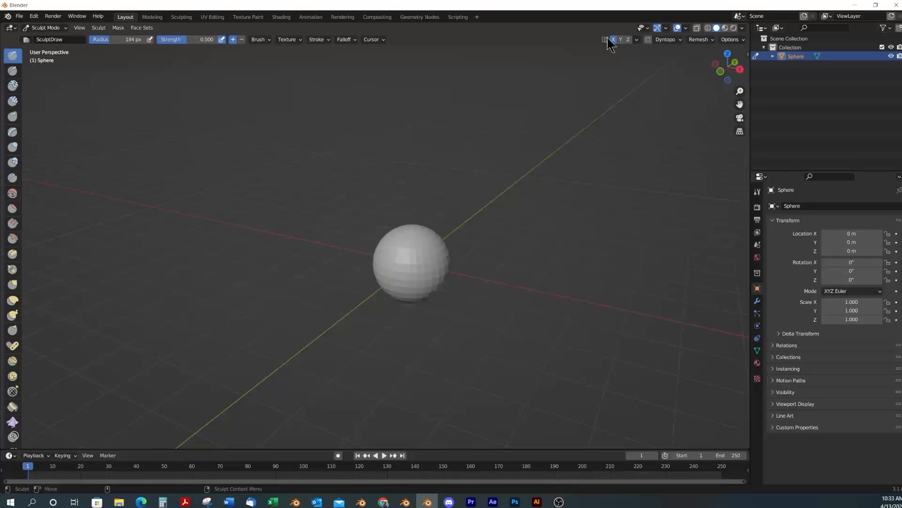
scroll(423, 272, up, 3)
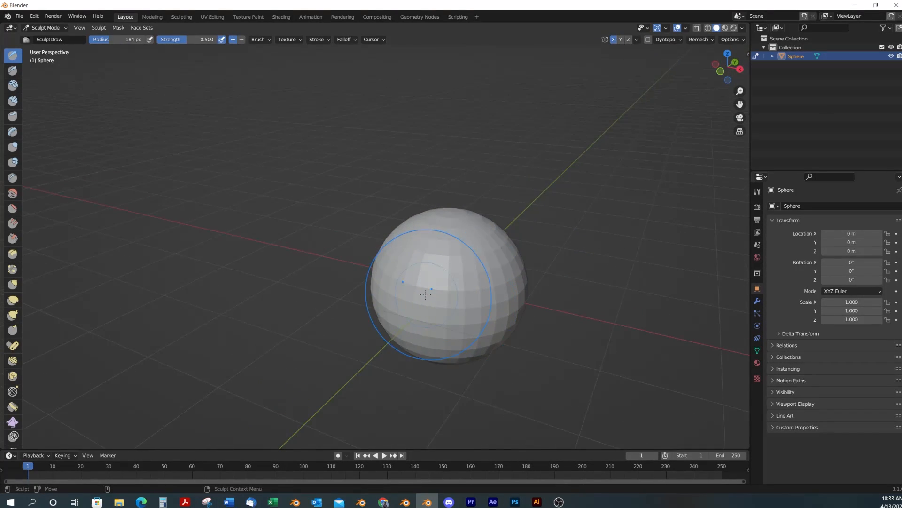
middle_drag(423, 272, 459, 241)
key(f)
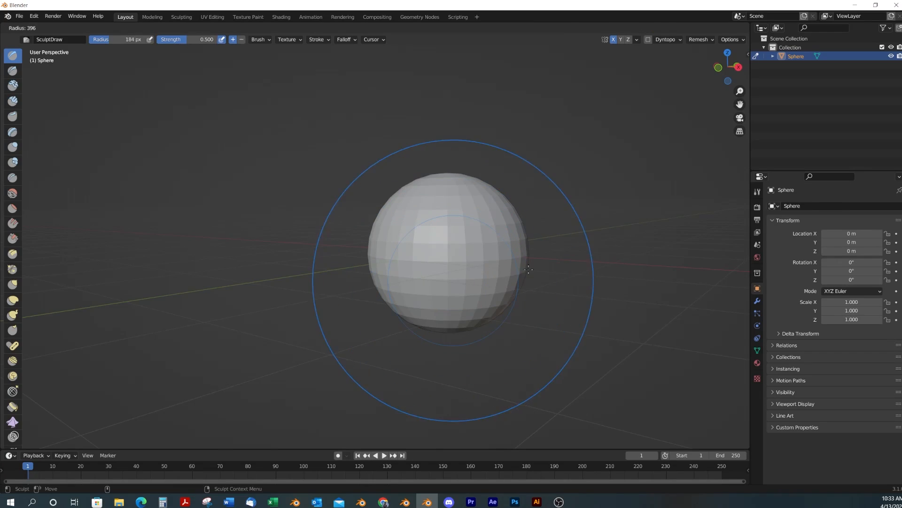
click(517, 306)
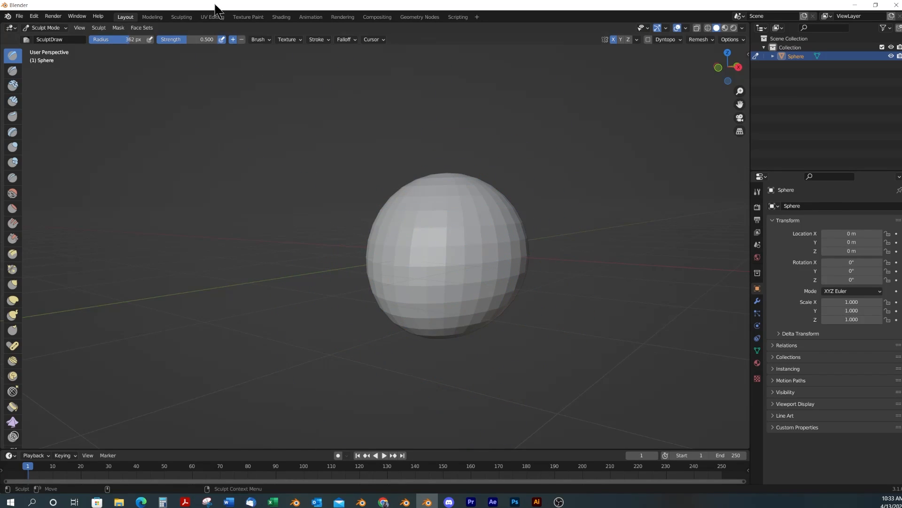
Use the Grab brush to stretch the sphere into a taller head shape, working mainly from the side view
click(14, 285)
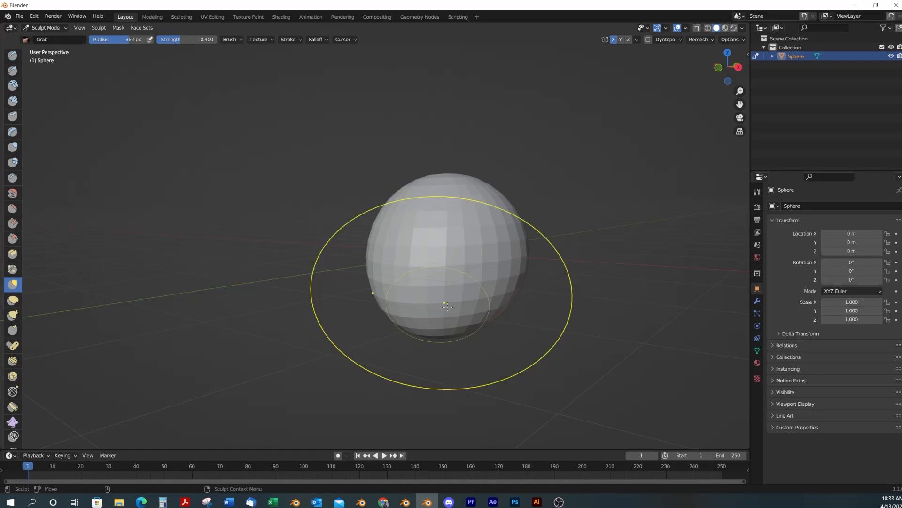
middle_drag(439, 287, 386, 290)
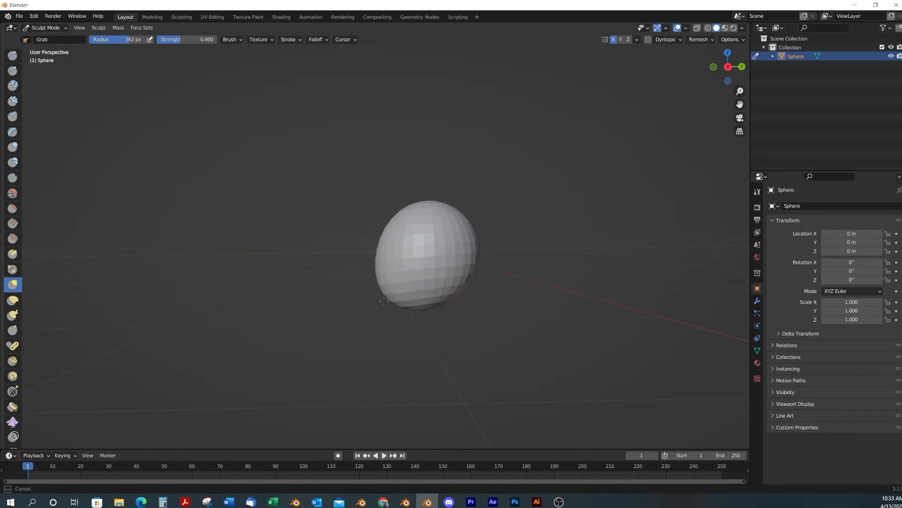
drag(383, 221, 387, 196)
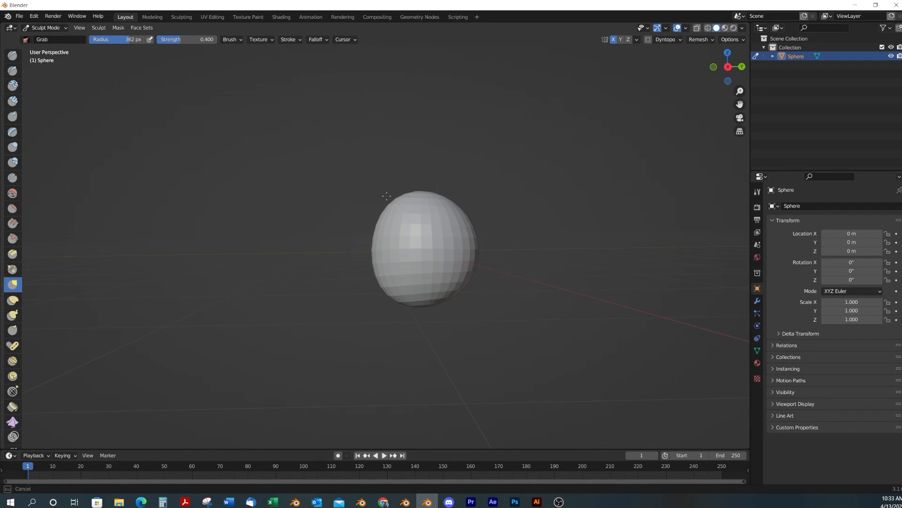
click(726, 66)
scroll(389, 256, up, 3)
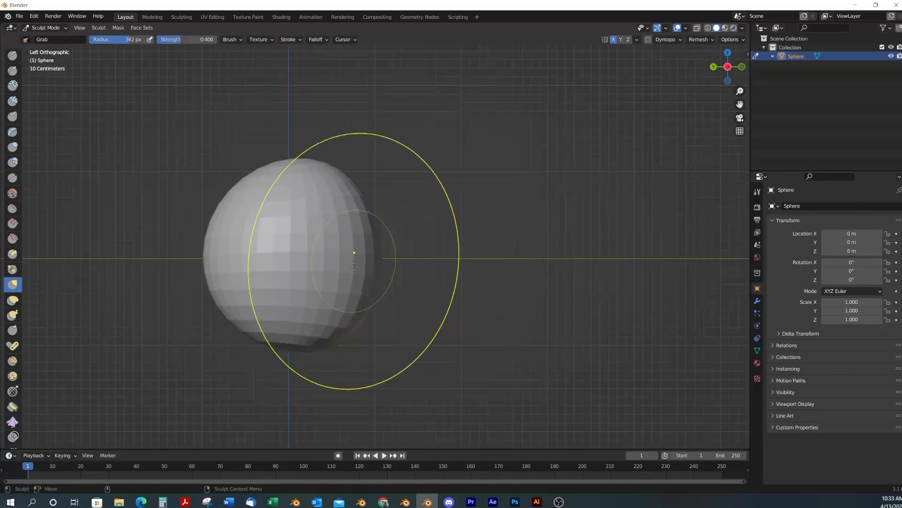
mouse_move(309, 263)
mouse_down()
mouse_move(360, 235)
mouse_move(320, 183)
mouse_move(263, 185)
mouse_move(213, 164)
mouse_up()
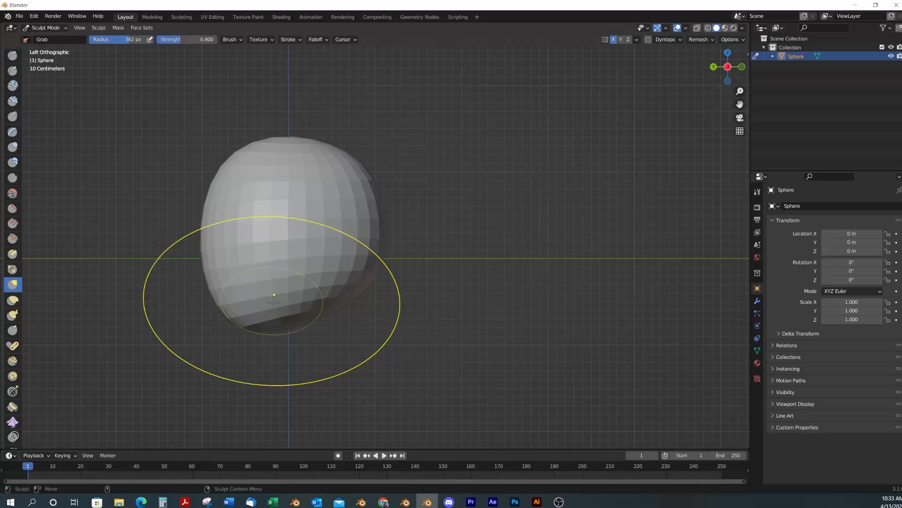
drag(272, 301, 296, 284)
scroll(302, 282, down, 2)
middle_drag(302, 282, 370, 299)
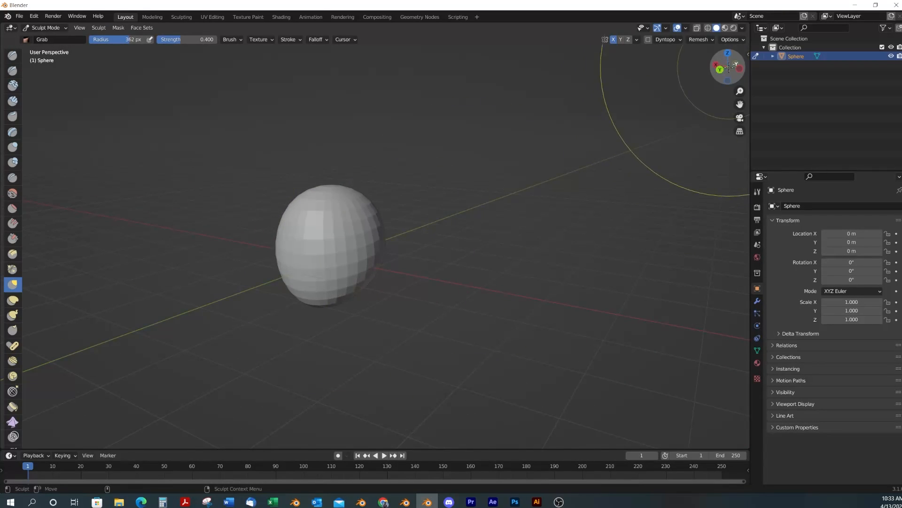
Set the Grab brush radius to 202 px, narrow the head's sides and taper its lower part toward a chin
click(721, 69)
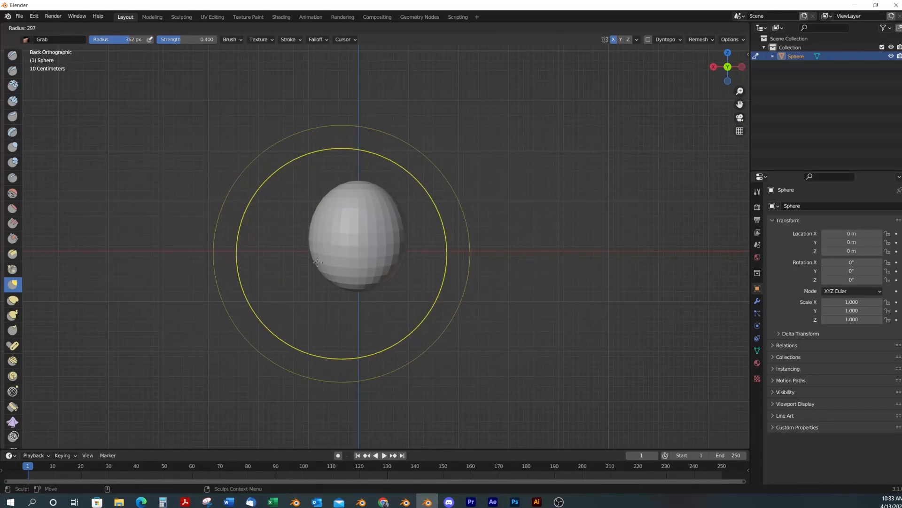
click(285, 281)
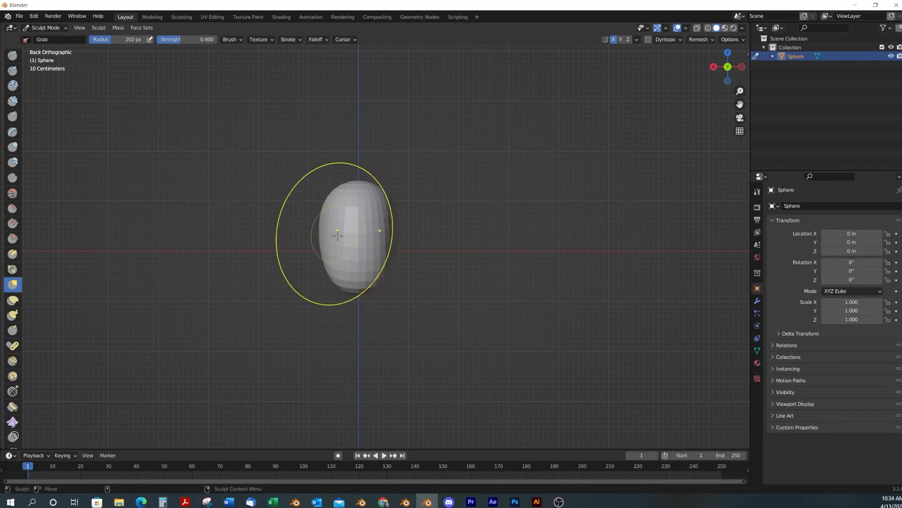
click(742, 67)
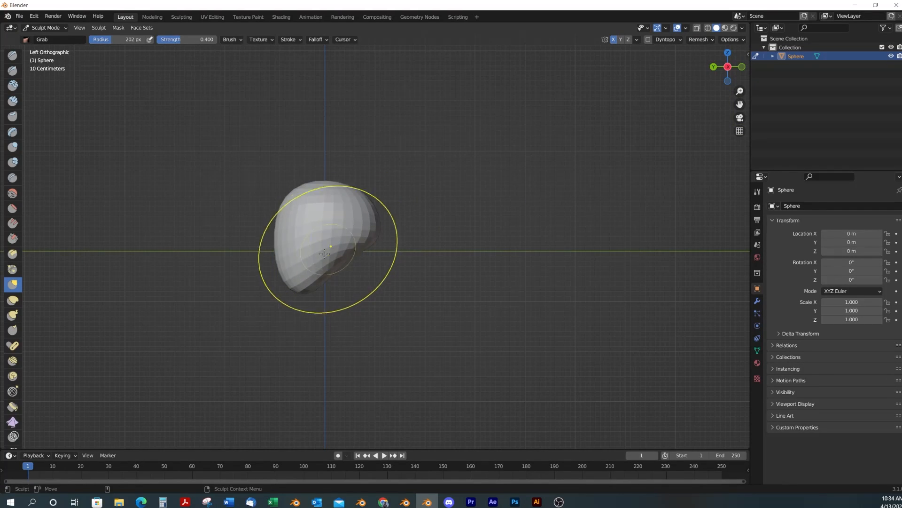
middle_drag(316, 289, 379, 308)
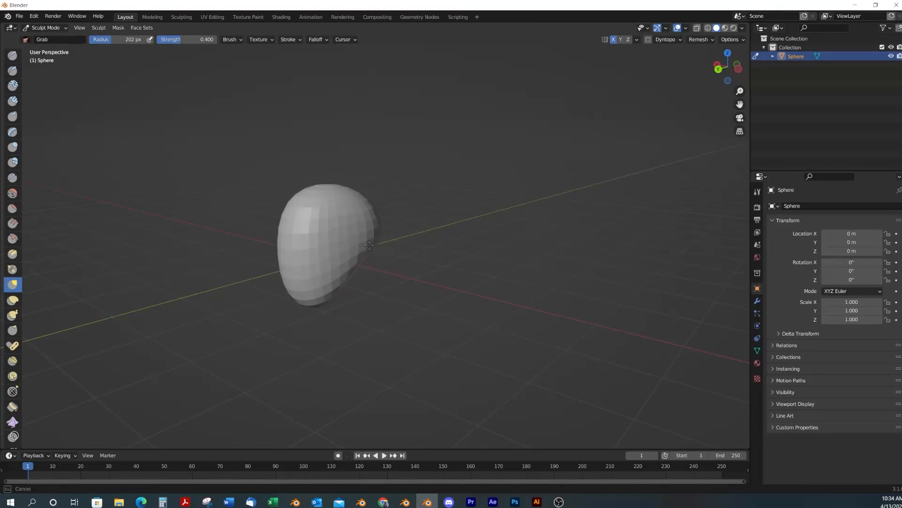
mouse_move(370, 245)
middle_down()
mouse_move(386, 215)
mouse_move(341, 218)
mouse_move(405, 271)
mouse_move(402, 251)
middle_up()
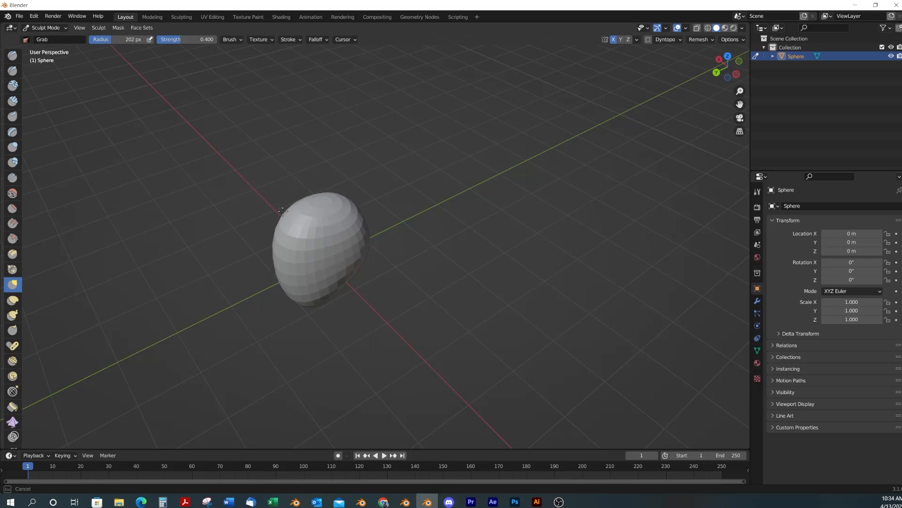
Refine the skull, jaw and chin contours with the Grab brush from several angles
middle_drag(282, 210, 303, 198)
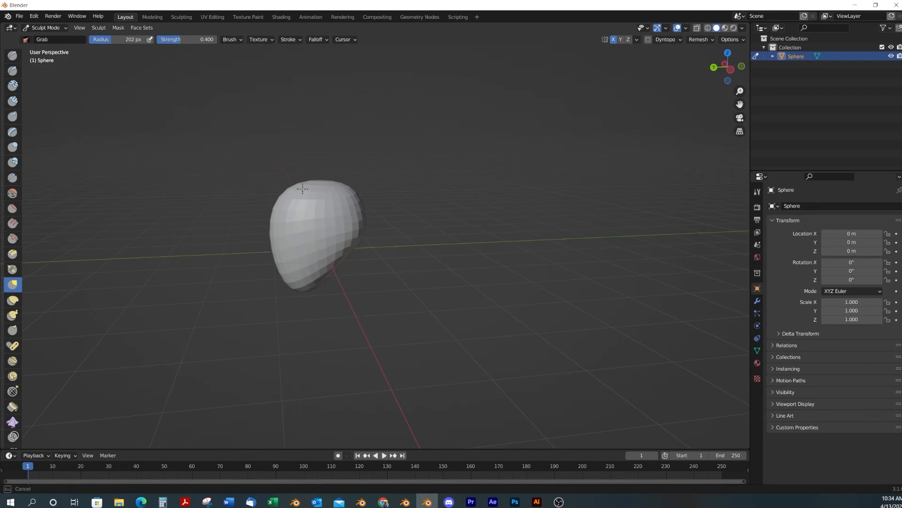
middle_drag(336, 239, 387, 227)
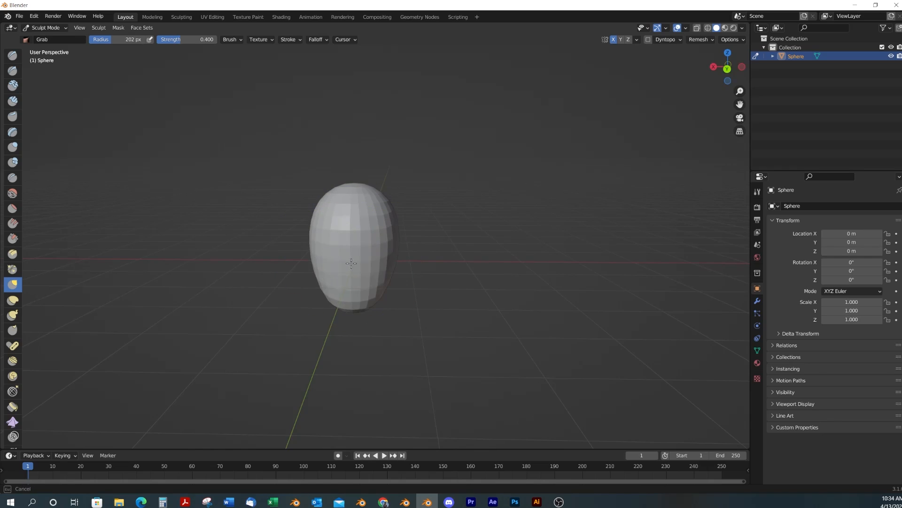
mouse_move(340, 274)
middle_down()
mouse_move(284, 221)
mouse_move(289, 264)
mouse_move(496, 224)
middle_up()
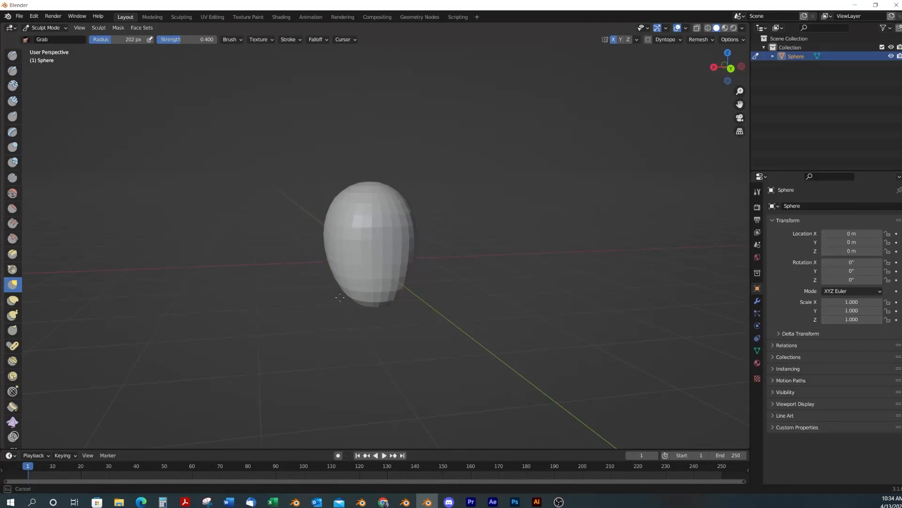
middle_drag(339, 297, 447, 266)
mouse_move(356, 265)
middle_down()
mouse_move(332, 238)
mouse_move(362, 292)
middle_up()
mouse_move(424, 279)
middle_down()
mouse_move(383, 270)
mouse_move(413, 253)
mouse_move(523, 261)
mouse_move(416, 210)
middle_up()
drag(362, 272, 357, 262)
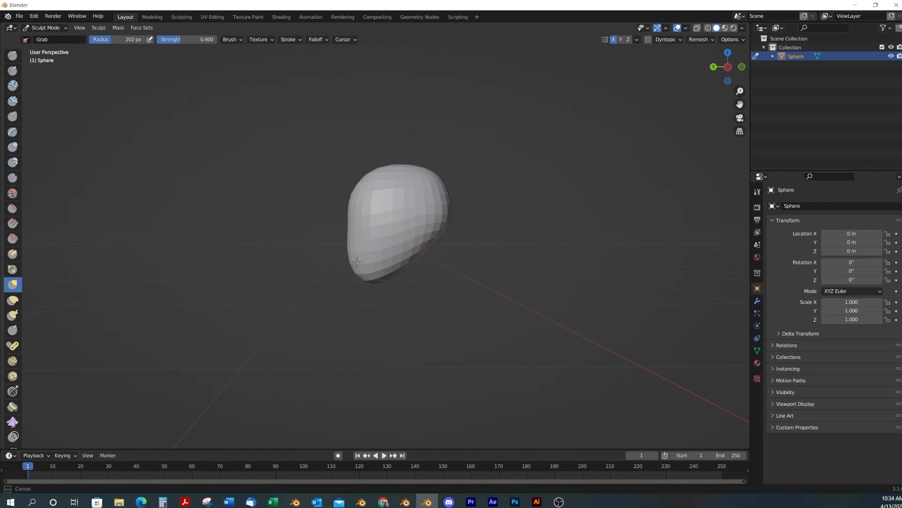
Mask the head using a 73 px Mask brush, leaving only the neck area on the rear underside unmasked
mouse_move(397, 237)
middle_down()
mouse_move(483, 242)
mouse_move(398, 230)
mouse_move(398, 241)
mouse_move(461, 260)
middle_up()
scroll(399, 230, up, 2)
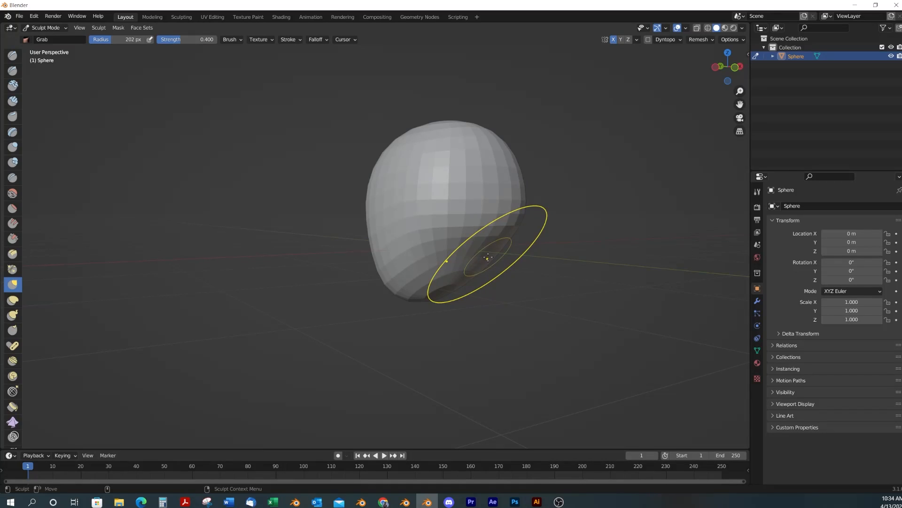
key(m)
key(f)
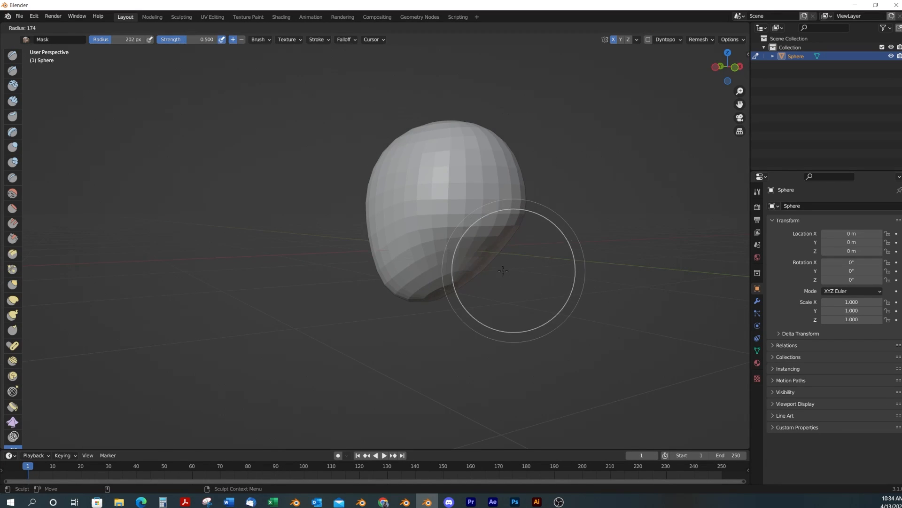
click(484, 287)
mouse_move(484, 287)
middle_down()
mouse_move(491, 256)
mouse_move(470, 254)
mouse_move(472, 277)
mouse_move(454, 276)
mouse_move(465, 284)
mouse_move(443, 288)
mouse_move(519, 288)
middle_up()
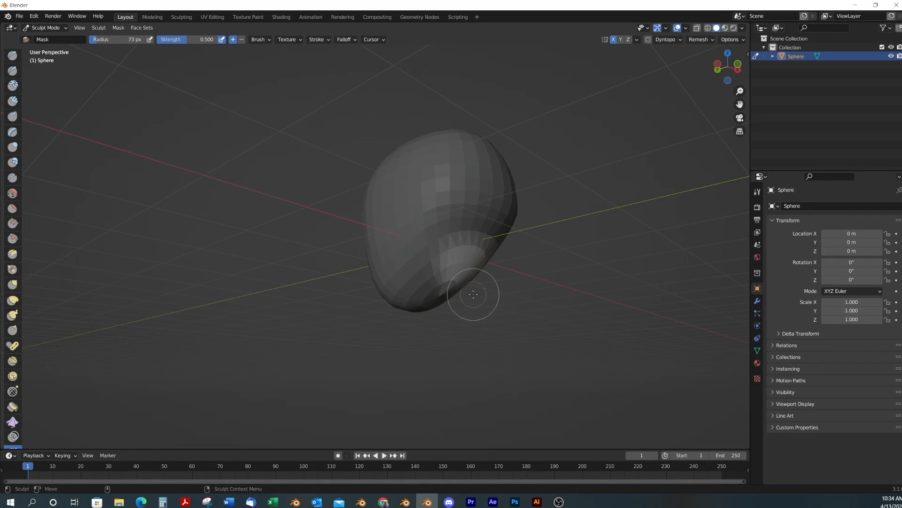
Pull the unmasked area downward into a neck using the Grab brush with a 251 px radius
key(g)
key(f)
click(554, 262)
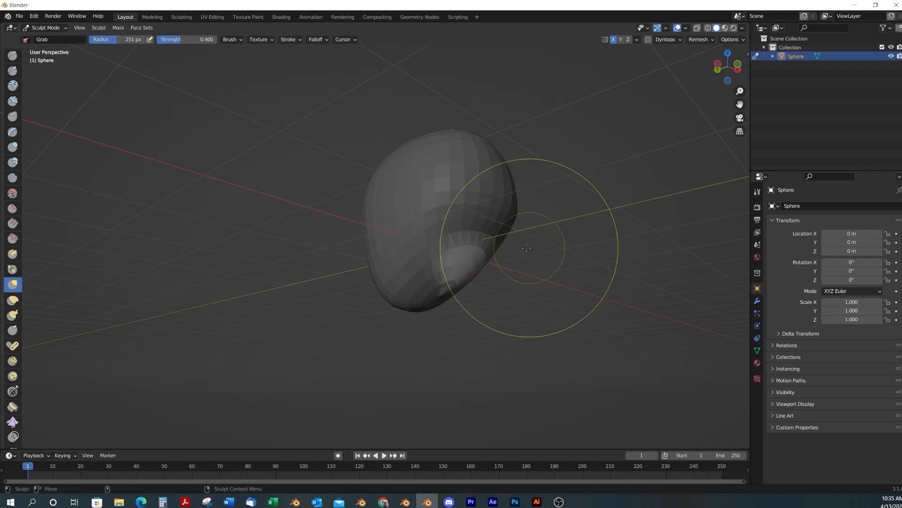
drag(478, 251, 488, 324)
middle_drag(489, 284, 523, 289)
drag(420, 298, 424, 358)
drag(424, 292, 417, 359)
drag(435, 301, 430, 352)
drag(455, 282, 501, 328)
Reshape the neck's sides and lower end with the Grab brush from the rear and side
middle_drag(502, 330, 447, 327)
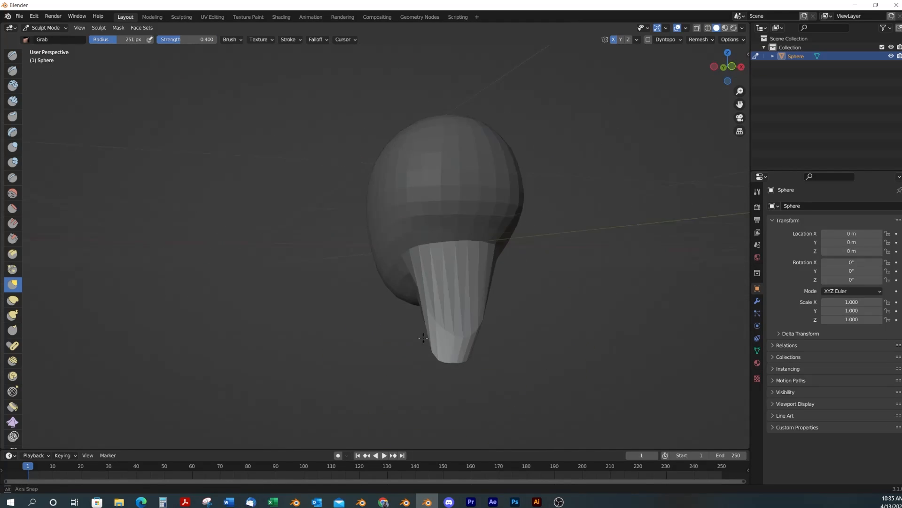
drag(458, 288, 491, 314)
middle_drag(463, 293, 519, 298)
drag(481, 274, 506, 311)
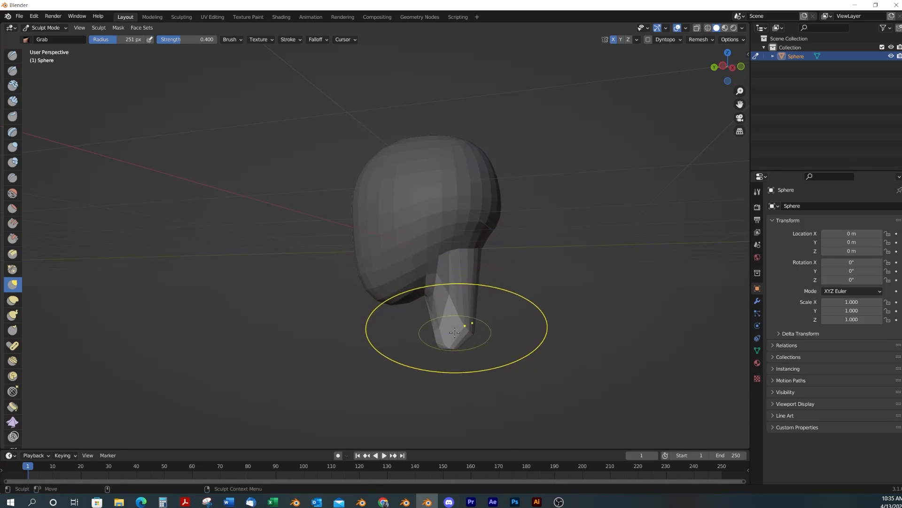
mouse_move(479, 297)
middle_down()
mouse_move(470, 386)
mouse_move(533, 323)
middle_up()
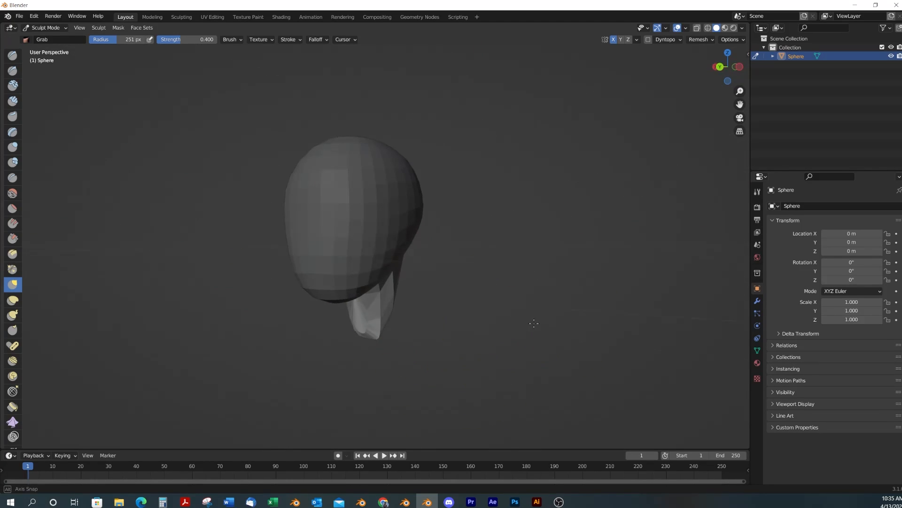
Clear the mask from the whole head
middle_drag(368, 336, 267, 336)
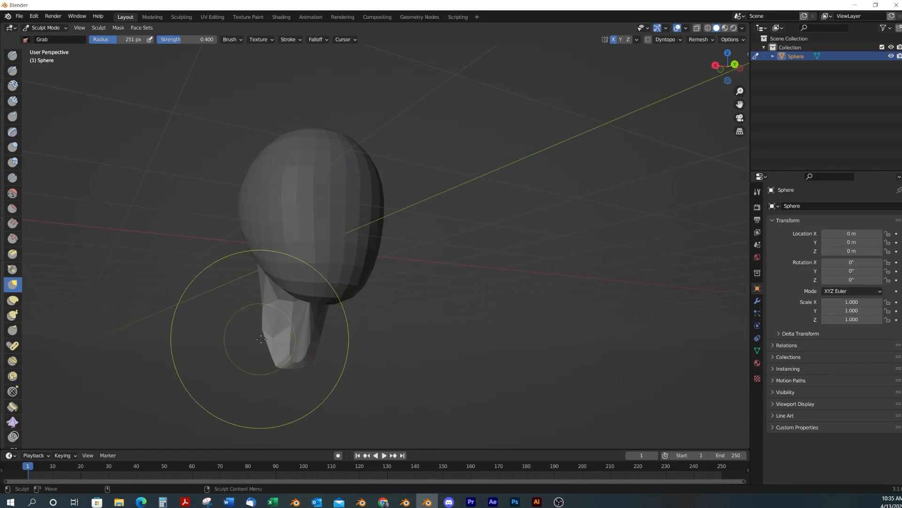
middle_drag(358, 342, 382, 343)
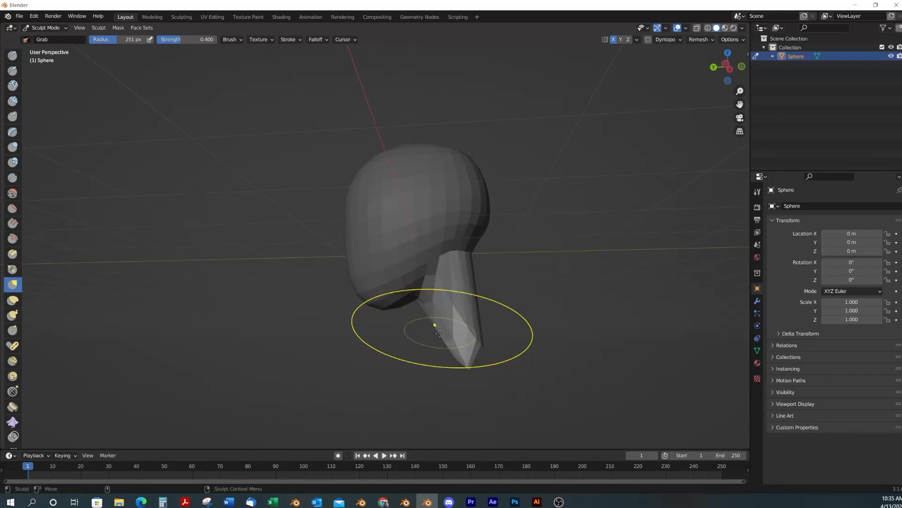
middle_drag(485, 322, 443, 325)
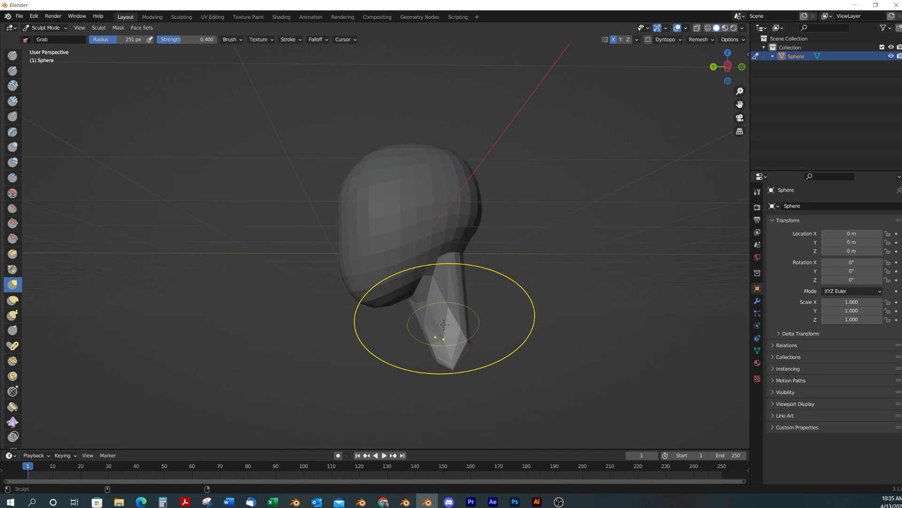
key(alt+m)
mouse_move(425, 269)
middle_down()
mouse_move(559, 268)
mouse_move(431, 281)
middle_up()
Reshape the underside of the jaw and the front of the neck using the Grab brush with a 145 px radius
drag(399, 315, 398, 315)
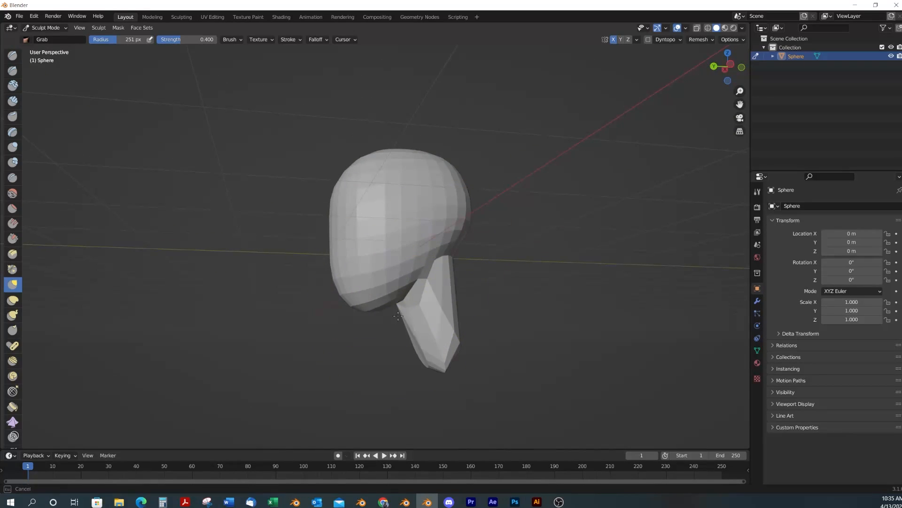
scroll(406, 323, up, 3)
scroll(415, 325, down, 3)
mouse_move(450, 354)
middle_down()
mouse_move(395, 315)
mouse_move(416, 294)
middle_up()
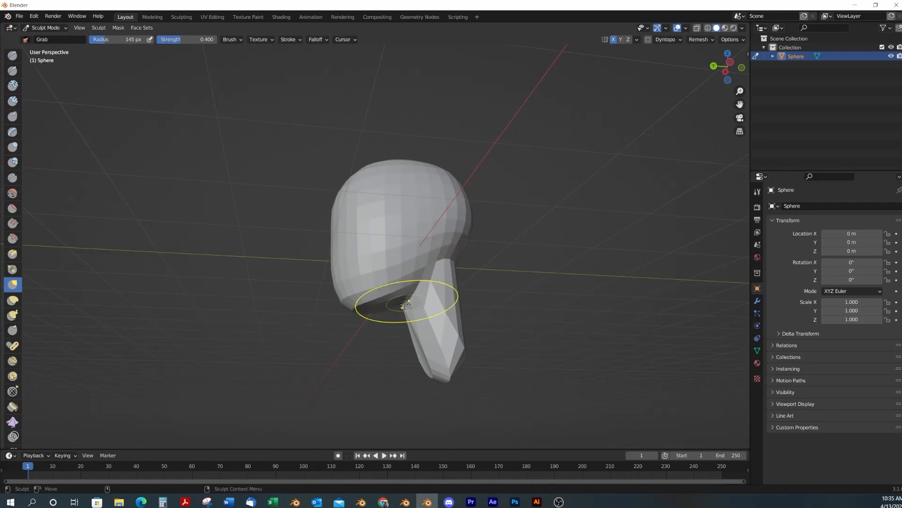
mouse_move(345, 309)
middle_down()
mouse_move(346, 297)
mouse_move(447, 281)
middle_up()
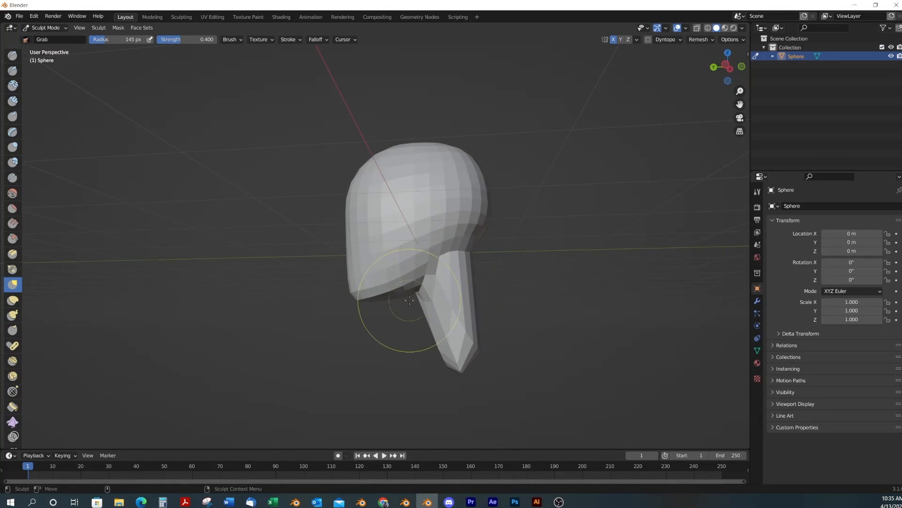
mouse_move(398, 326)
middle_down()
mouse_move(407, 309)
mouse_move(383, 393)
mouse_move(446, 282)
mouse_move(651, 115)
middle_up()
Shape the neck's lower end and nape with the Grab brush in the left side view, and set the brush radius to 154 px
click(717, 68)
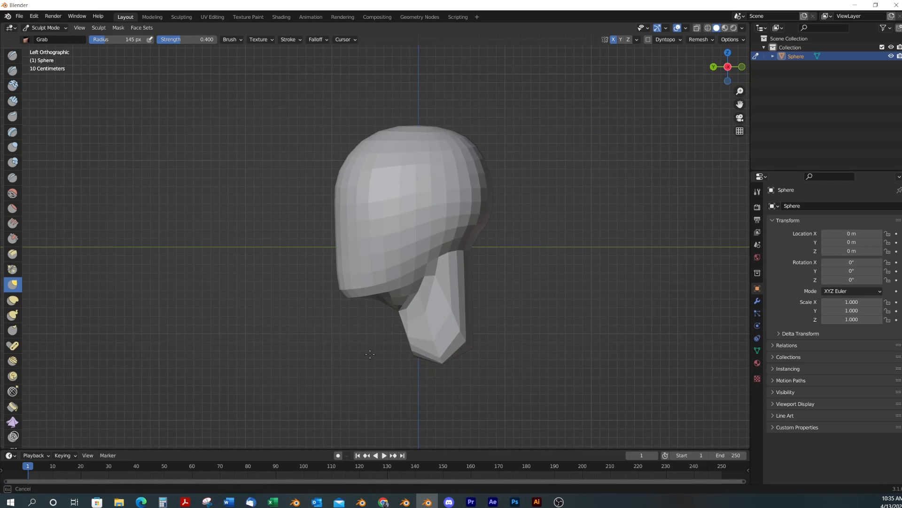
mouse_move(442, 361)
mouse_down()
mouse_move(452, 339)
mouse_move(474, 329)
mouse_up()
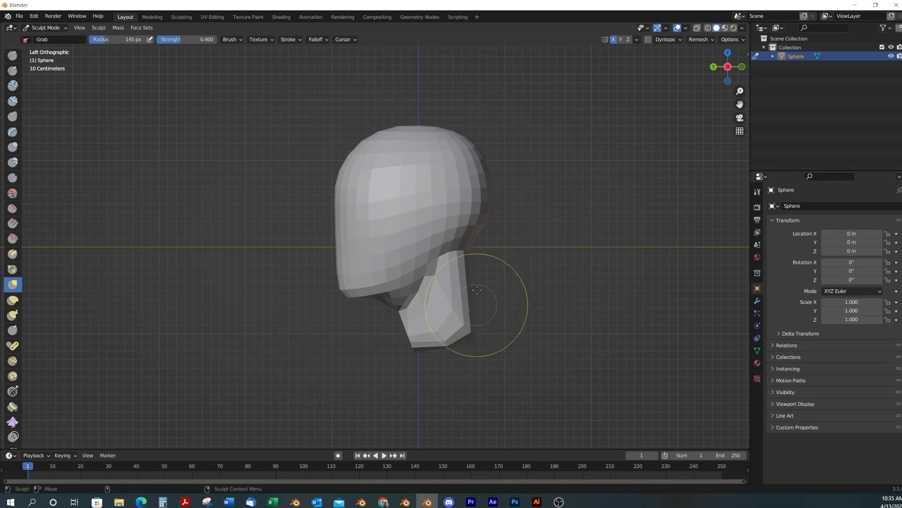
key(f)
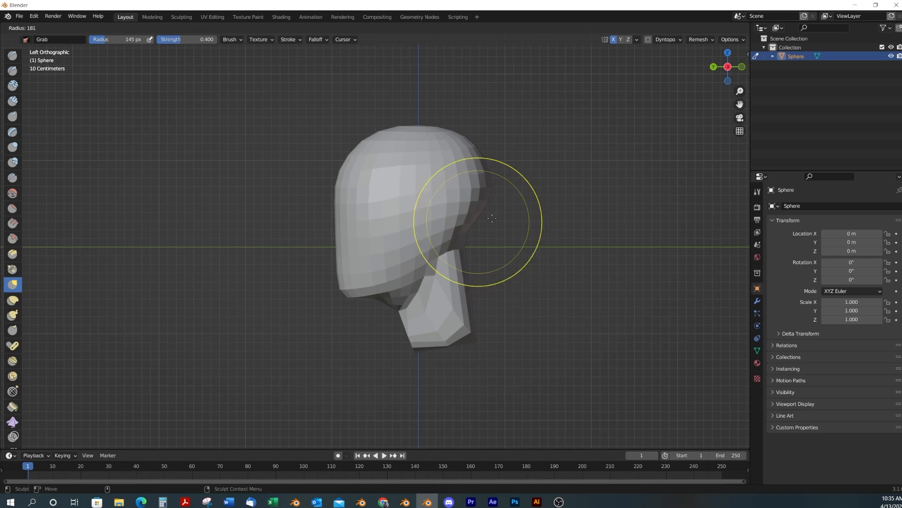
click(495, 219)
mouse_move(468, 222)
middle_down()
mouse_move(485, 262)
mouse_move(481, 282)
mouse_move(472, 268)
mouse_move(470, 286)
mouse_move(434, 312)
mouse_move(527, 293)
middle_up()
scroll(446, 292, up, 3)
key(f)
click(439, 303)
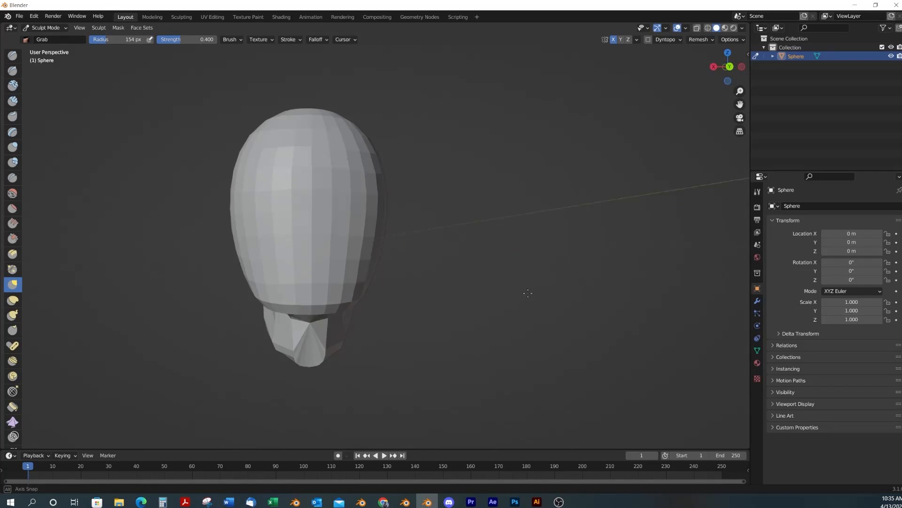
scroll(454, 263, down, 2)
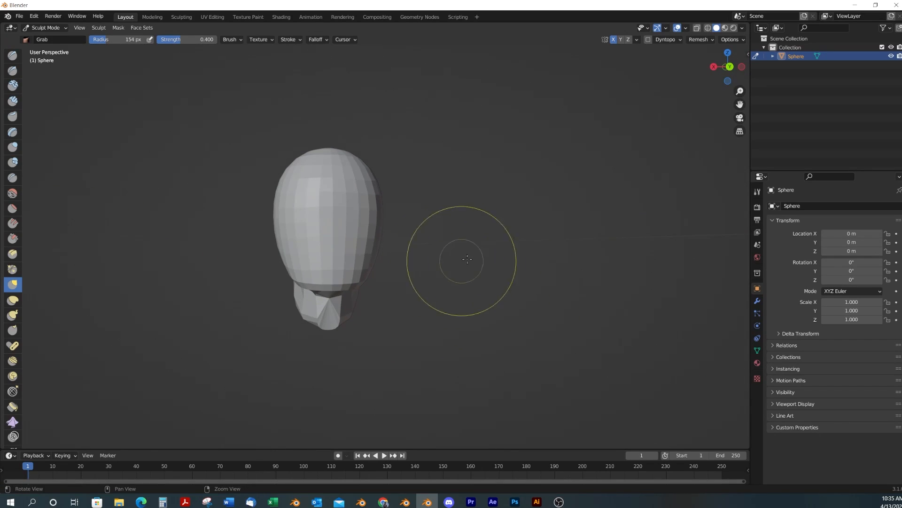
Align the view to the back axis and set the viewport's focal length to 100 mm
click(729, 66)
click(747, 54)
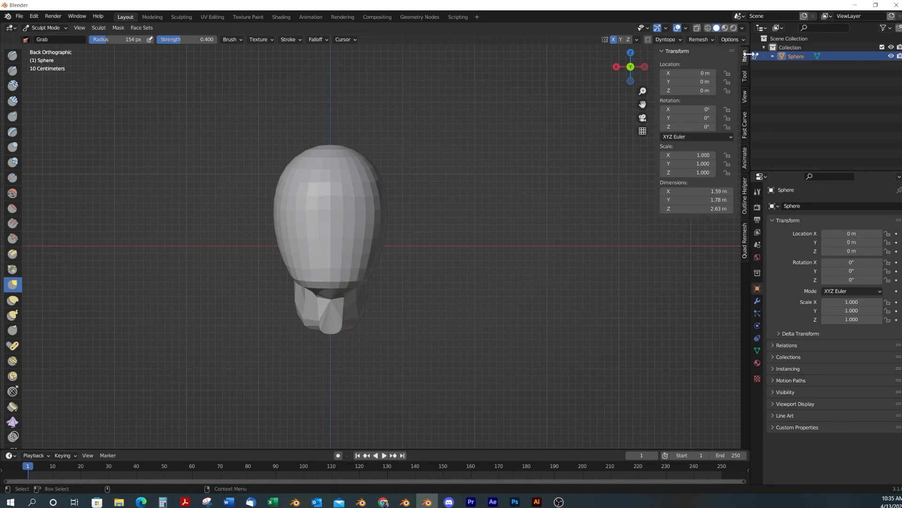
click(745, 98)
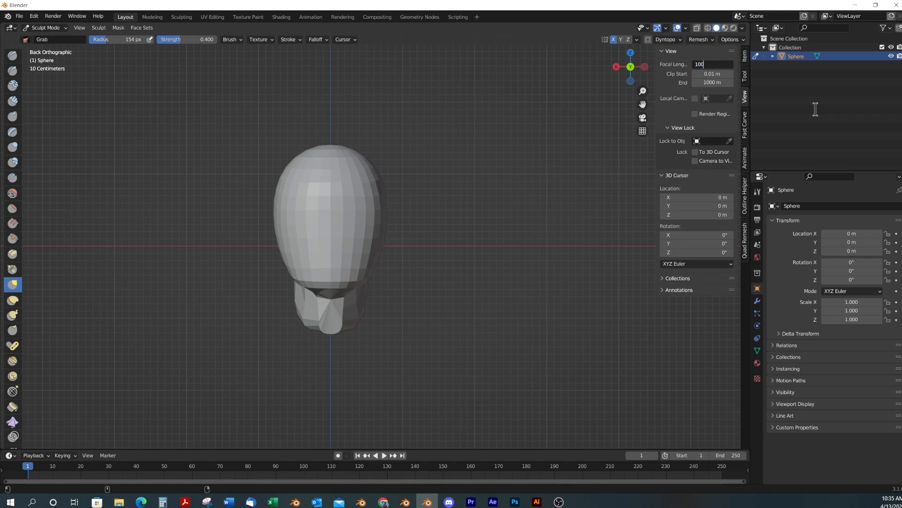
key(Return)
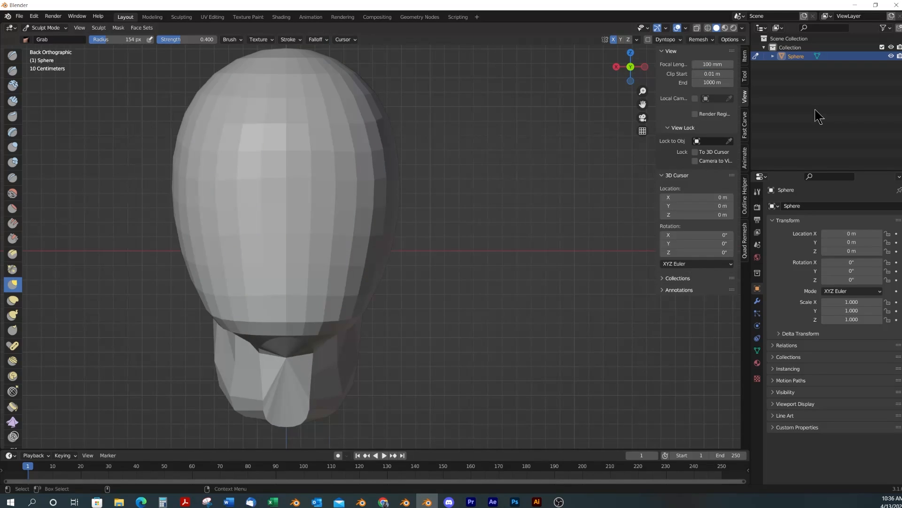
Examine the head and neck proportions in perspective from the face and the side
scroll(423, 182, down, 4)
mouse_move(403, 238)
middle_down()
mouse_move(455, 263)
mouse_move(365, 266)
mouse_move(403, 272)
mouse_move(397, 282)
mouse_move(382, 266)
mouse_move(509, 278)
middle_up()
mouse_move(438, 224)
middle_down()
mouse_move(522, 272)
mouse_move(444, 250)
mouse_move(479, 240)
mouse_move(469, 252)
mouse_move(478, 262)
mouse_move(447, 244)
mouse_move(469, 210)
middle_up()
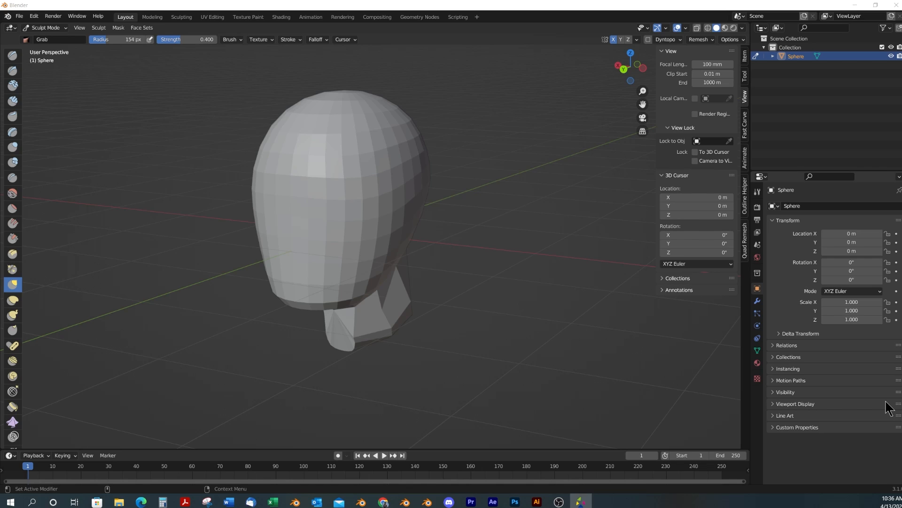
alt+middle_drag(469, 221, 485, 245)
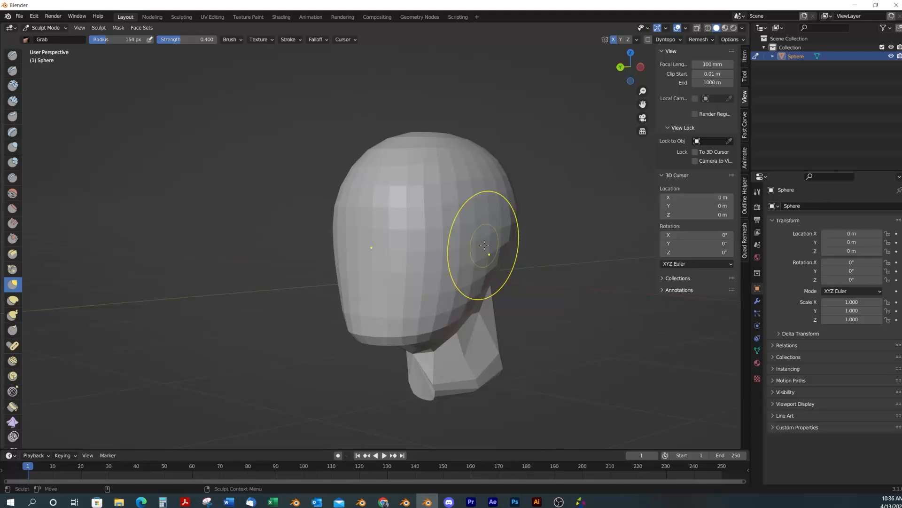
mouse_move(510, 308)
alt+middle_down()
mouse_move(427, 244)
mouse_move(413, 248)
alt+middle_up()
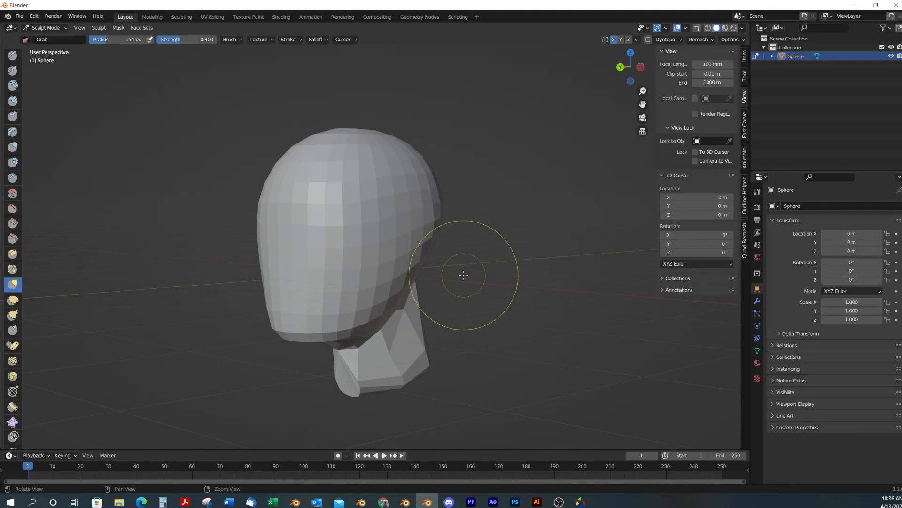
mouse_move(463, 275)
alt+middle_down()
mouse_move(294, 268)
mouse_move(512, 282)
alt+middle_up()
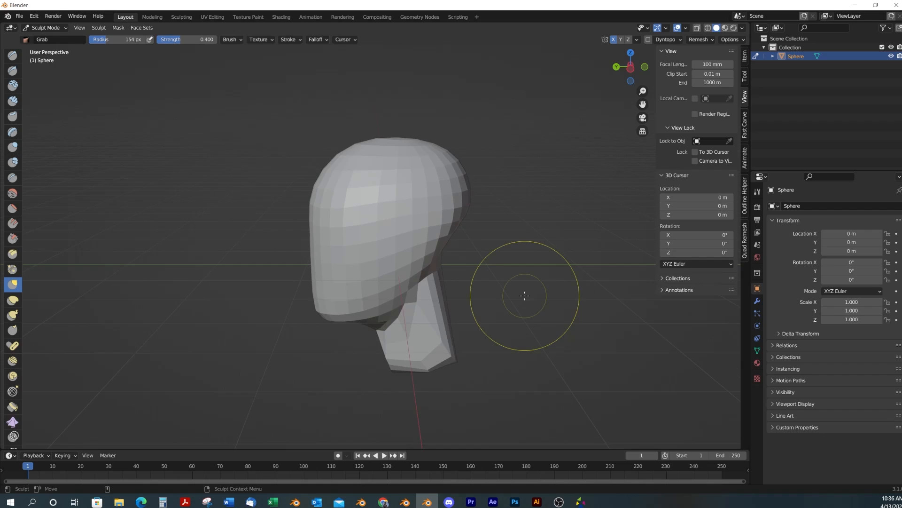
alt+middle_drag(480, 244, 503, 297)
mouse_move(557, 306)
alt+middle_down()
mouse_move(495, 309)
mouse_move(492, 297)
mouse_move(451, 296)
mouse_move(633, 286)
mouse_move(517, 288)
alt+middle_up()
Choose the Draw Sharp brush, set its radius to 55 px, and view the face in perspective
click(12, 70)
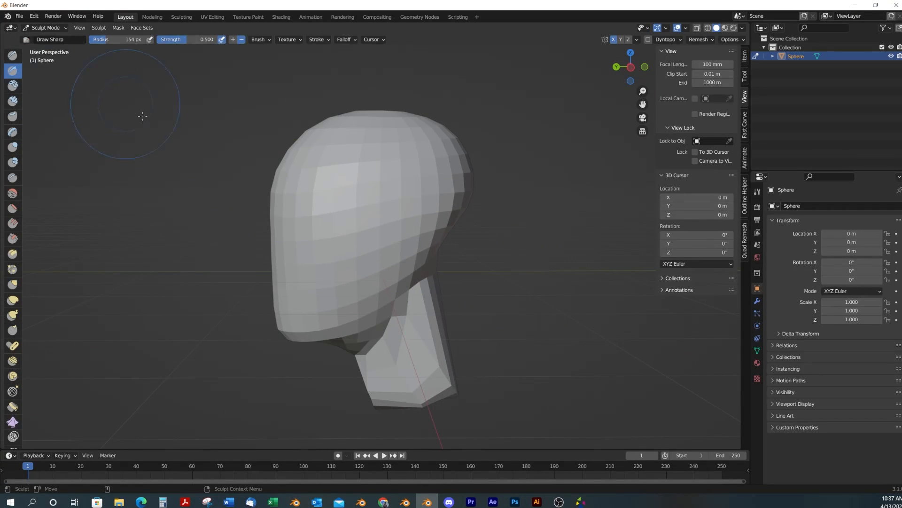
key(f)
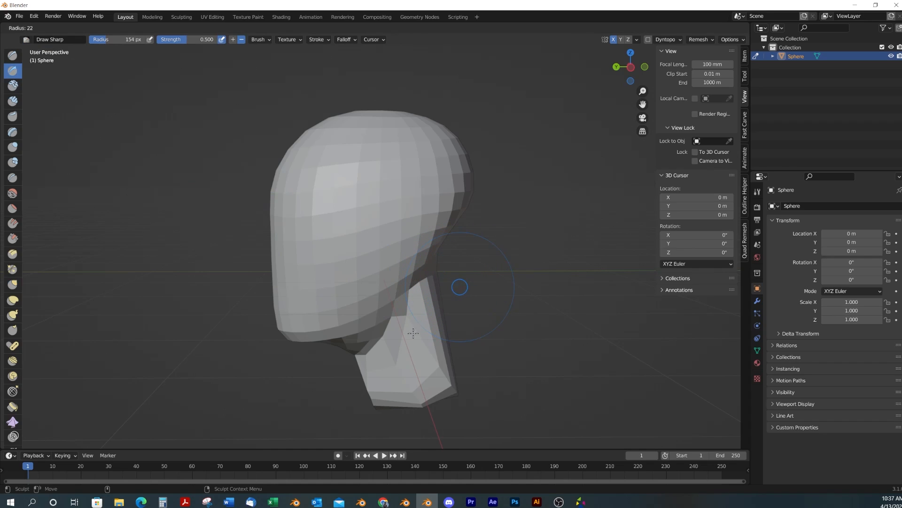
click(424, 324)
middle_drag(424, 323, 469, 312)
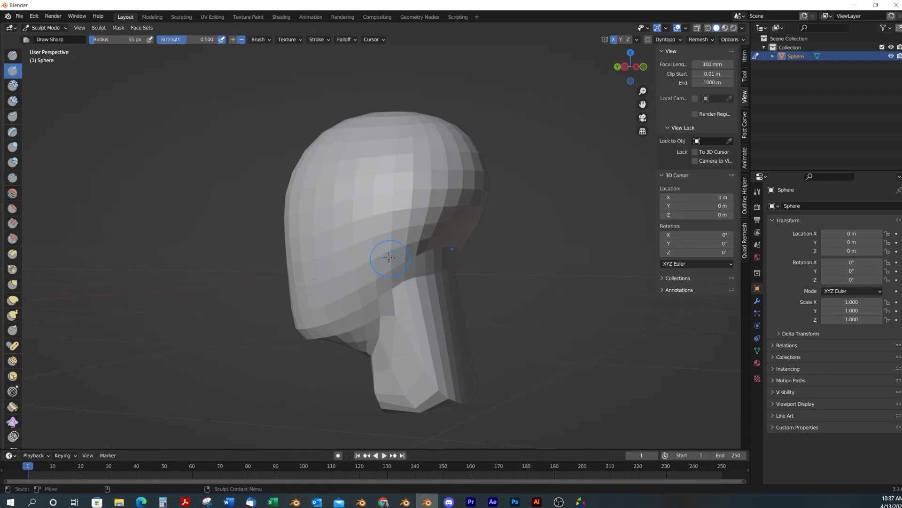
middle_drag(377, 269, 517, 298)
click(627, 65)
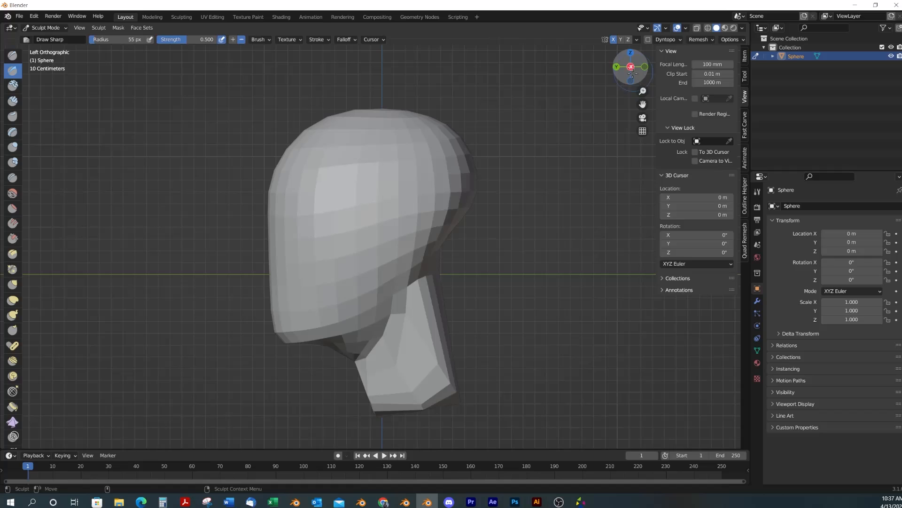
alt+drag(453, 307, 568, 288)
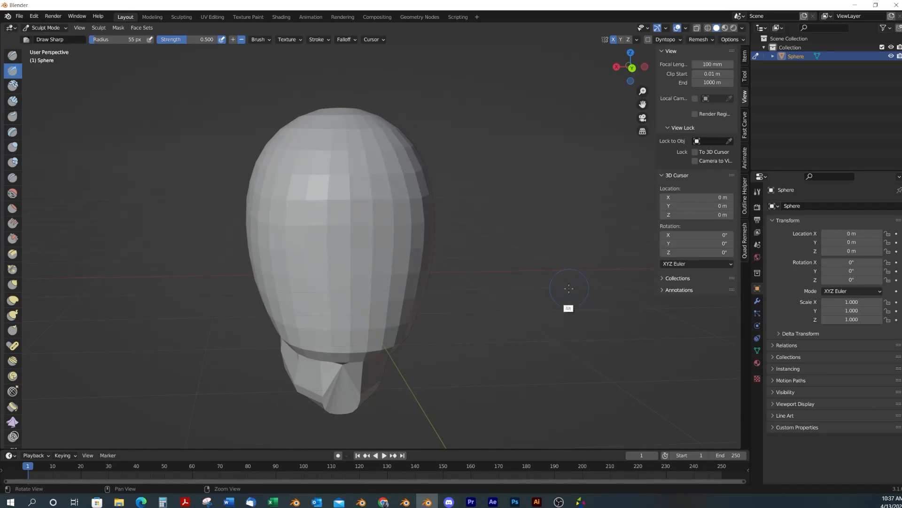
Sculpt the eye sockets and a rough nose on the face using the Draw brush with a 55 px radius
click(13, 56)
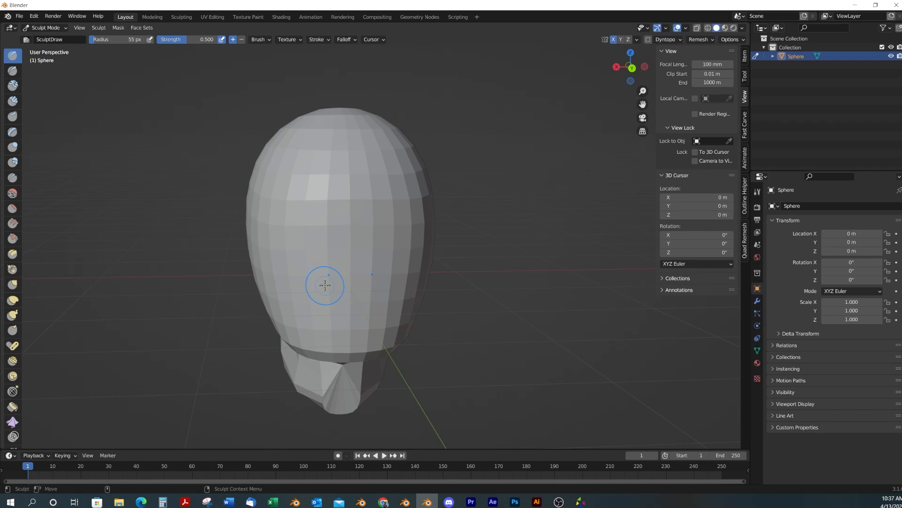
mouse_move(362, 248)
alt+mouse_down()
mouse_move(461, 314)
mouse_move(454, 321)
alt+mouse_up()
click(400, 258)
mouse_move(400, 258)
alt+mouse_down()
mouse_move(397, 285)
mouse_move(403, 256)
mouse_move(399, 264)
mouse_move(460, 267)
mouse_move(452, 272)
mouse_move(365, 233)
mouse_move(377, 232)
mouse_move(408, 274)
mouse_move(404, 260)
alt+mouse_up()
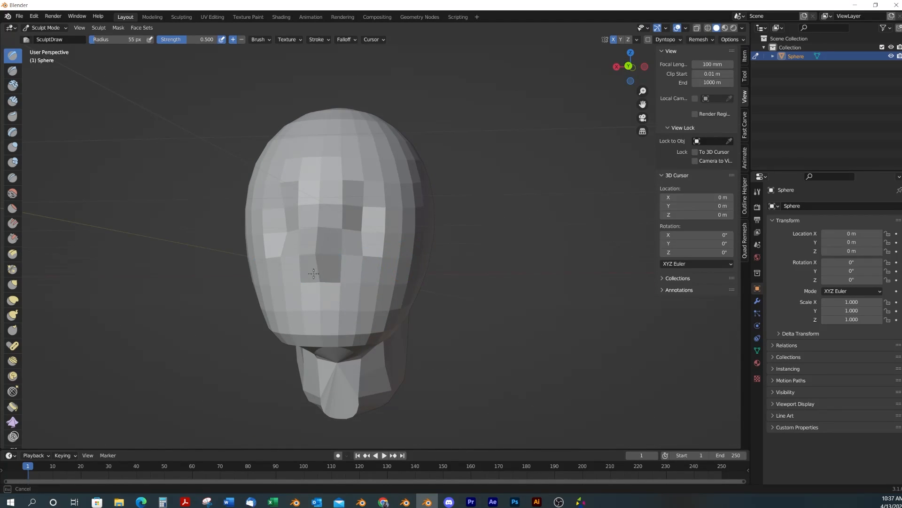
alt+drag(446, 297, 311, 280)
Refine the nose and eye areas with the Grab brush, enlarging its radius to 104 px
key(g)
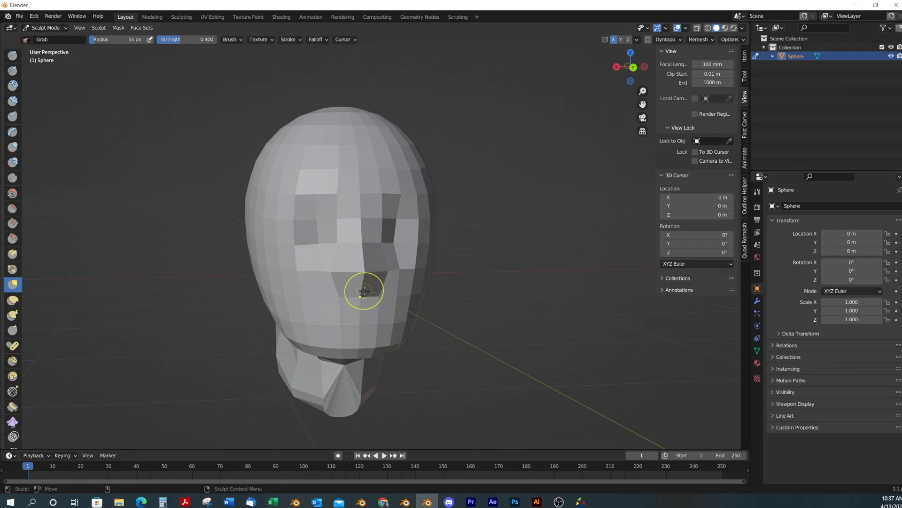
mouse_move(343, 252)
alt+mouse_down()
mouse_move(367, 246)
mouse_move(306, 232)
alt+mouse_up()
key(f)
mouse_move(415, 247)
alt+mouse_down()
mouse_move(383, 258)
mouse_move(314, 198)
mouse_move(291, 190)
alt+mouse_up()
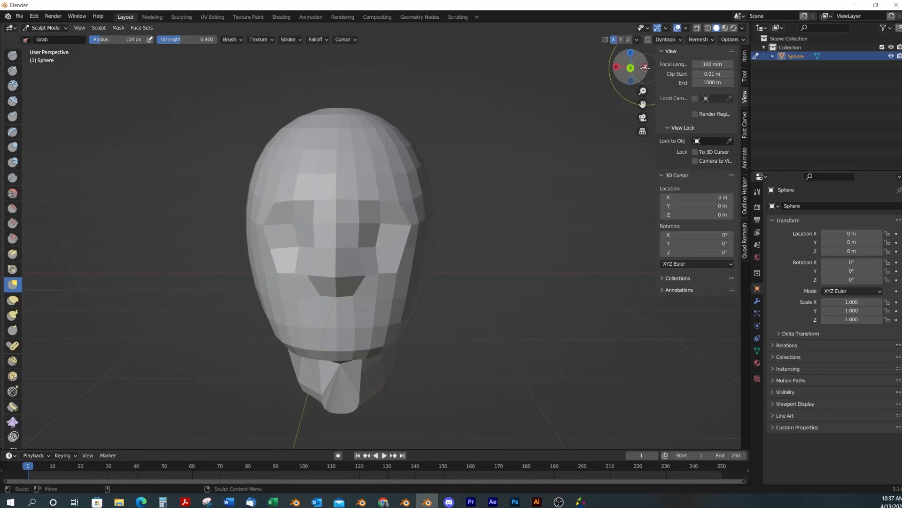
Adjust the brows, eye sockets and nose in Back Orthographic view with the Grab brush, enlarging its radius to 158 px
click(631, 67)
drag(290, 258, 290, 244)
drag(326, 189, 329, 201)
drag(283, 219, 282, 229)
key(f)
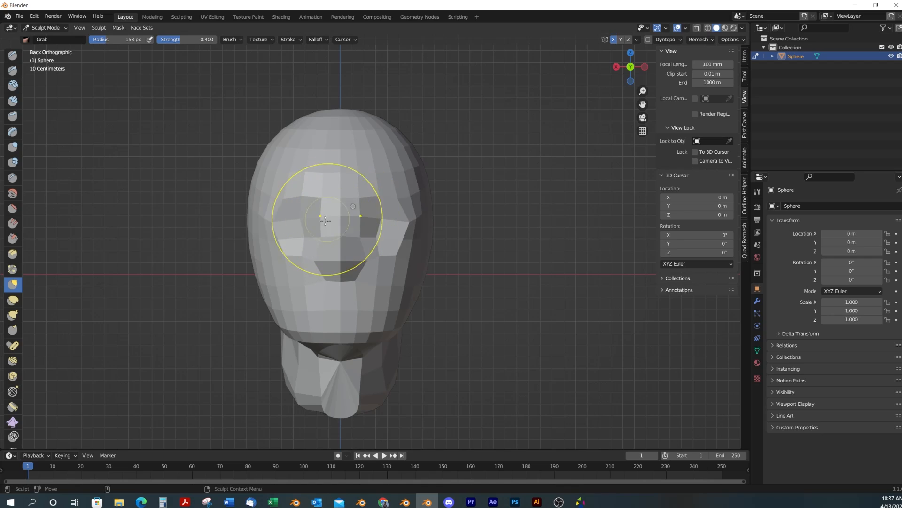
click(318, 205)
drag(286, 216, 287, 225)
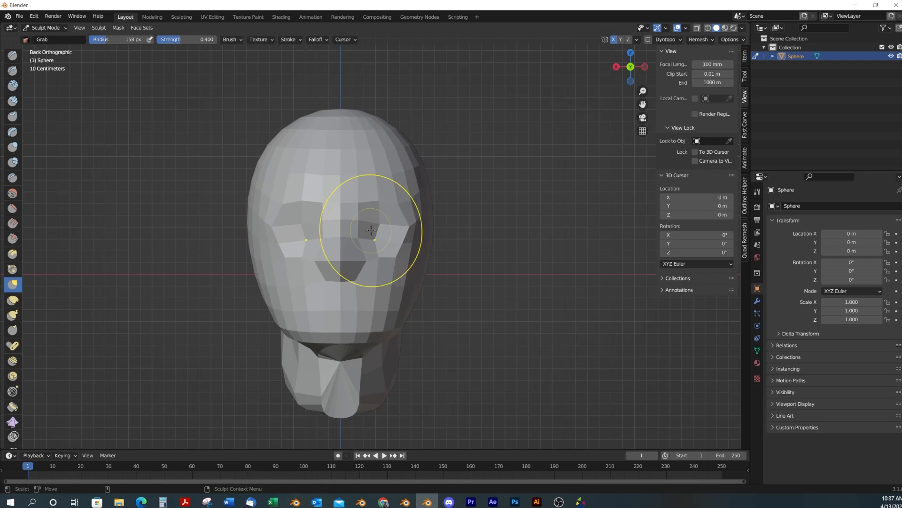
drag(344, 262, 345, 269)
drag(382, 239, 382, 244)
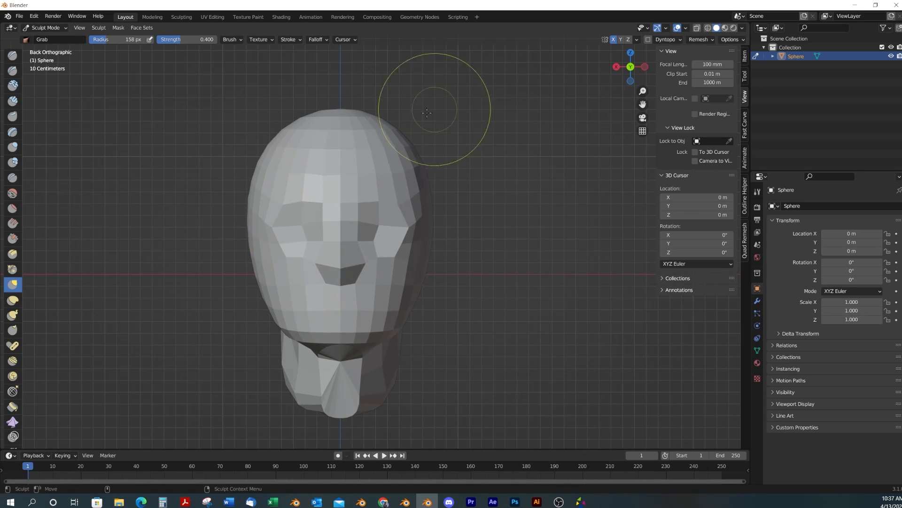
Broaden the upper skull and adjust the sides of the face and the chin area using the Grab brush with a 238 px radius
key(f)
click(437, 136)
drag(399, 136, 413, 107)
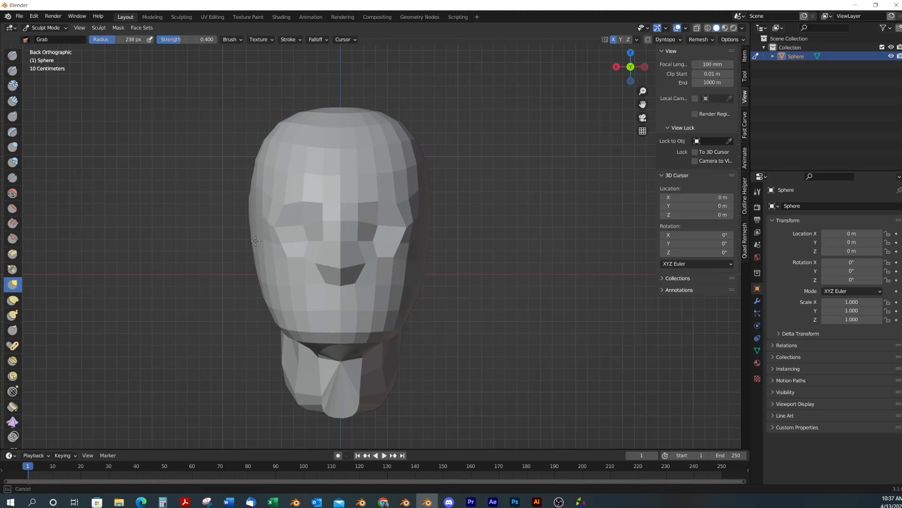
drag(417, 202, 415, 244)
drag(403, 313, 402, 307)
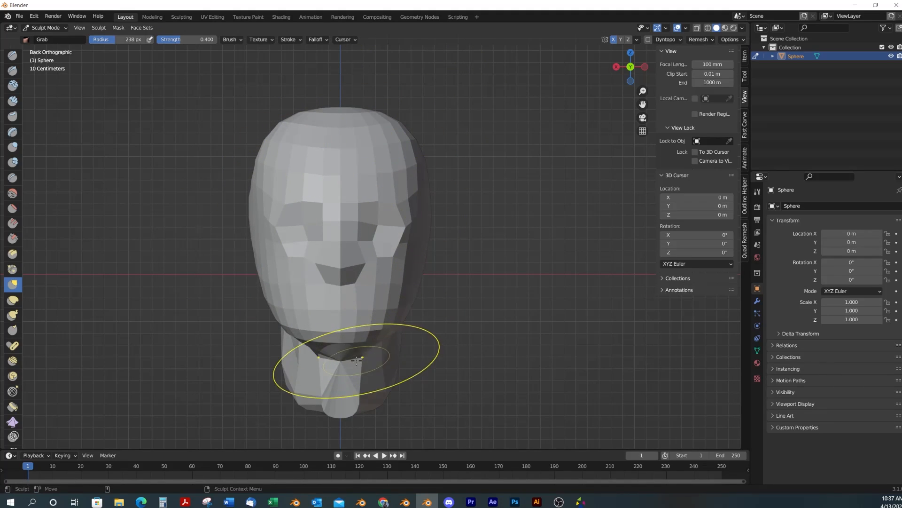
drag(355, 362, 349, 355)
drag(342, 358, 343, 347)
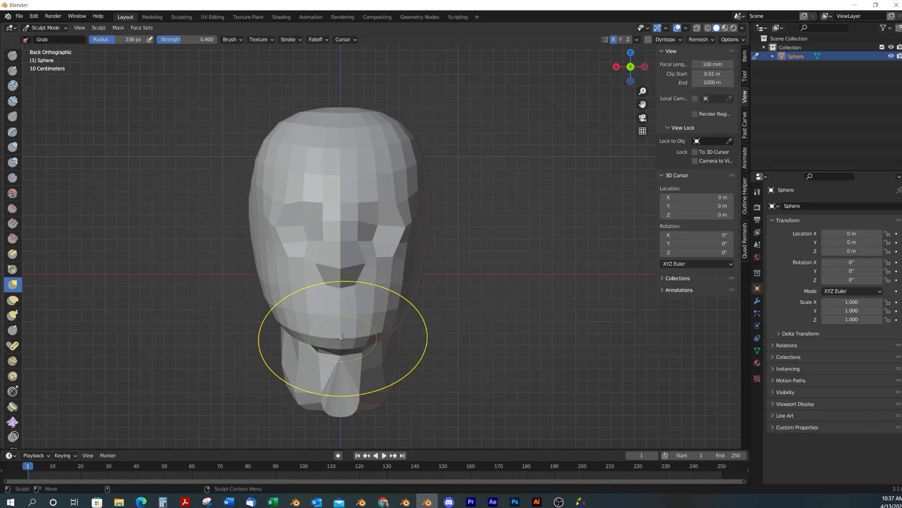
Lengthen the nose downward and adjust the cheeks beside it using the Grab brush with a 142 px radius
key(f)
click(329, 263)
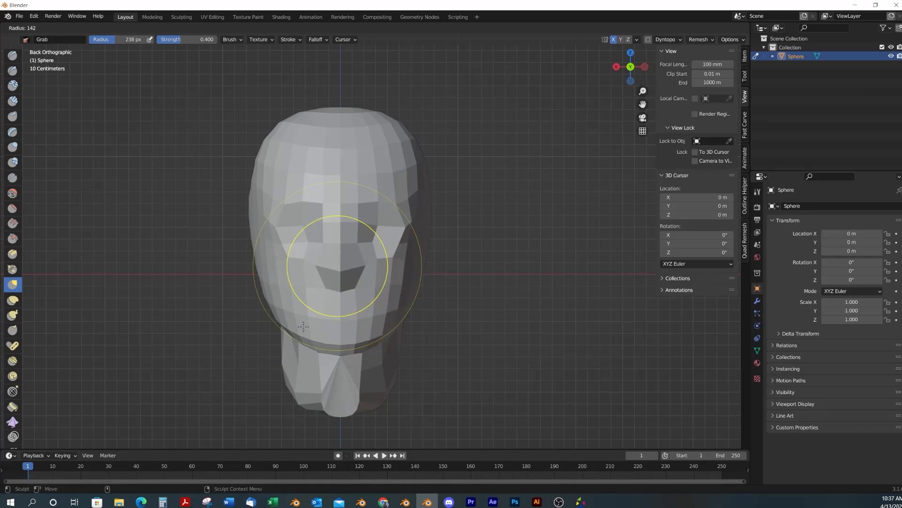
mouse_move(329, 268)
mouse_down()
mouse_move(319, 283)
mouse_move(304, 252)
mouse_up()
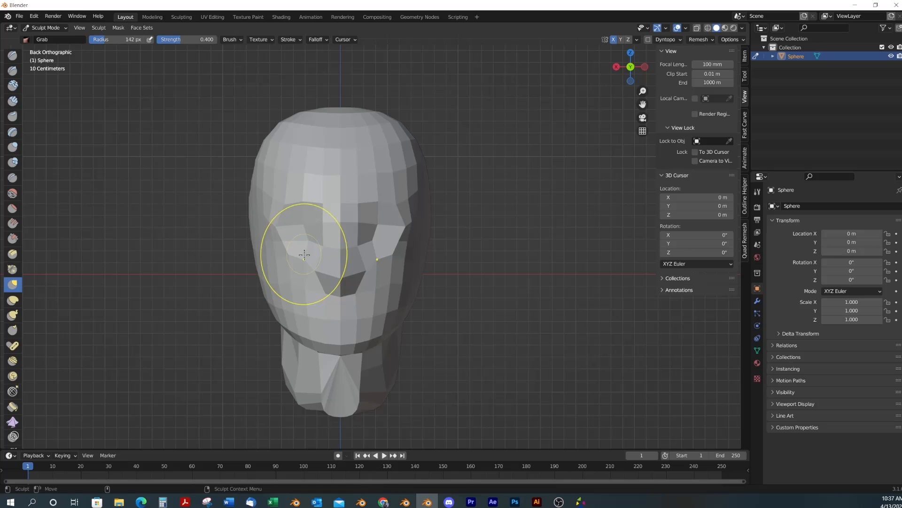
Adjust the eye area and cheeks beside the nose, and raise the nose tip, using the Grab brush with a 142 px radius
drag(360, 241, 363, 236)
drag(352, 282, 350, 279)
mouse_move(498, 289)
middle_down()
mouse_move(396, 317)
mouse_move(439, 312)
middle_up()
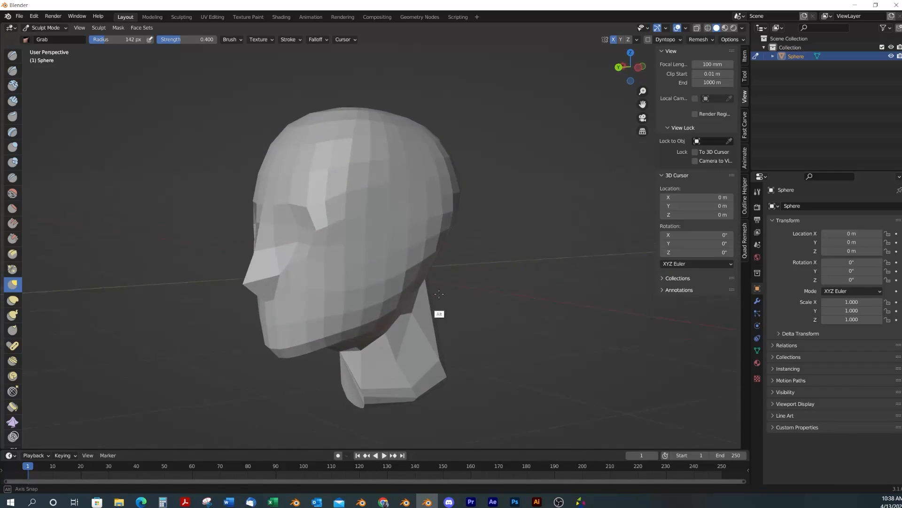
drag(241, 282, 242, 262)
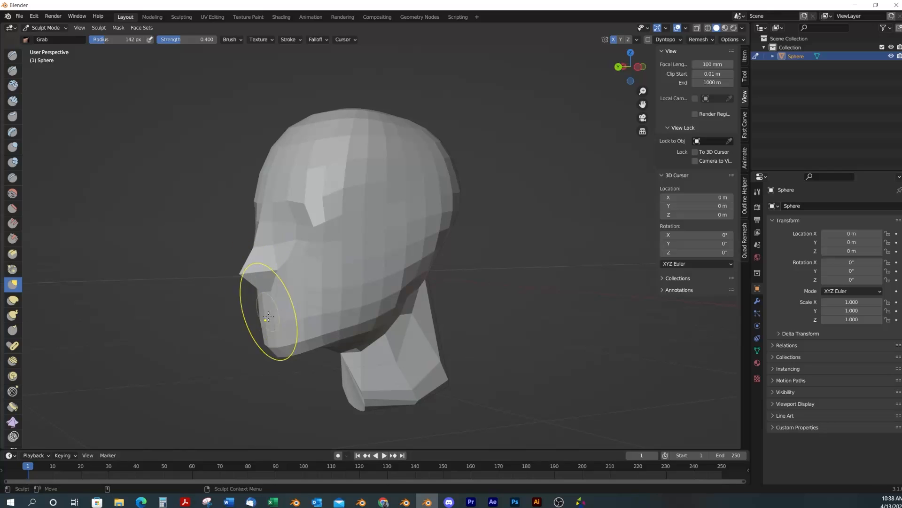
alt+middle_drag(256, 328, 322, 337)
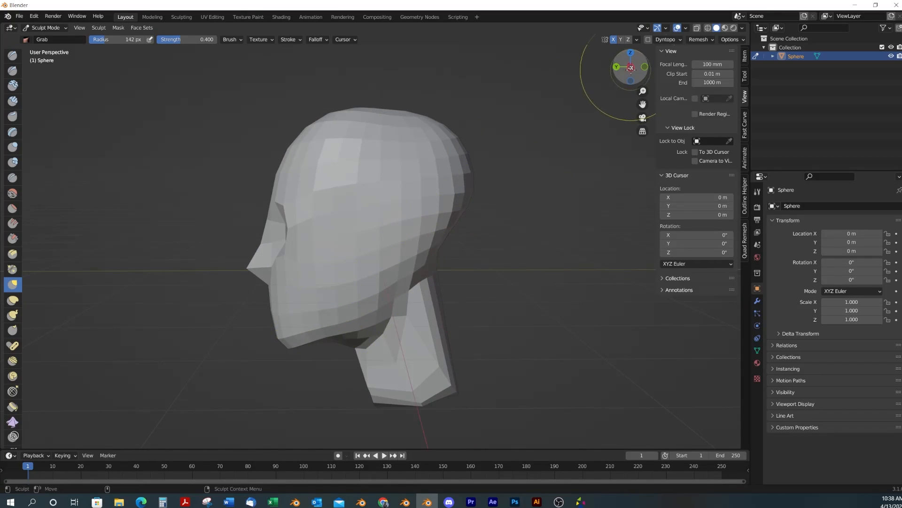
click(630, 70)
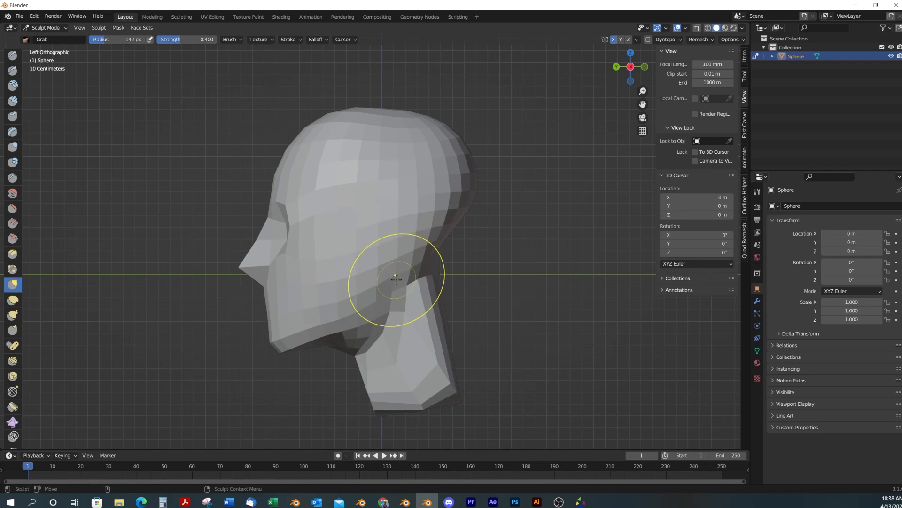
middle_drag(461, 317, 543, 318)
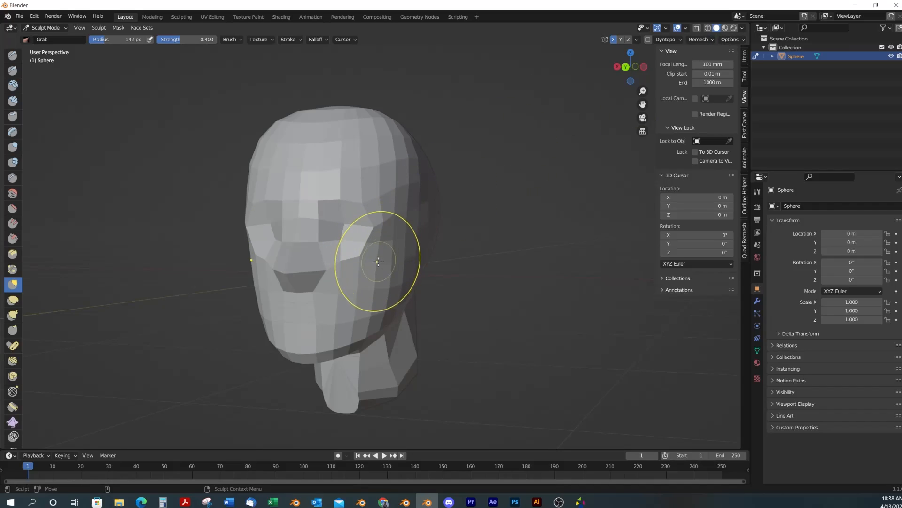
Set the voxel size to 0.0275 and remesh the head at that finer resolution
key(r)
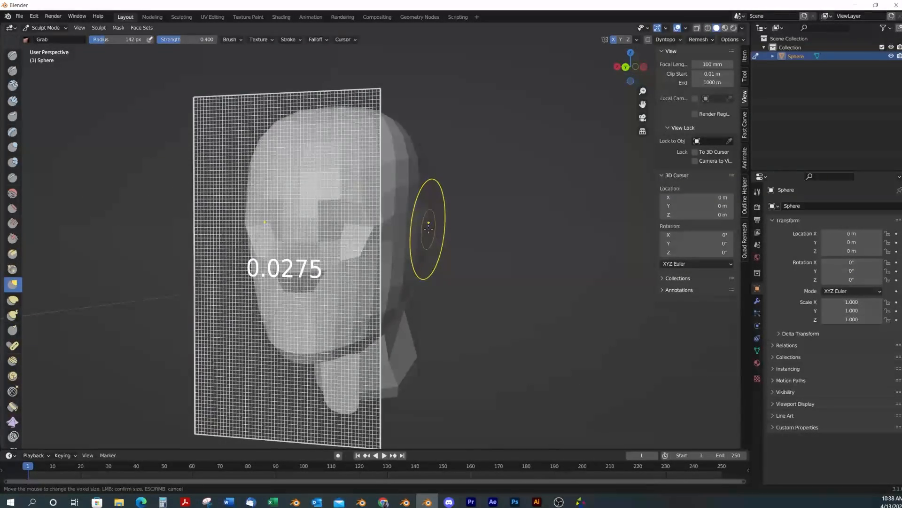
click(429, 227)
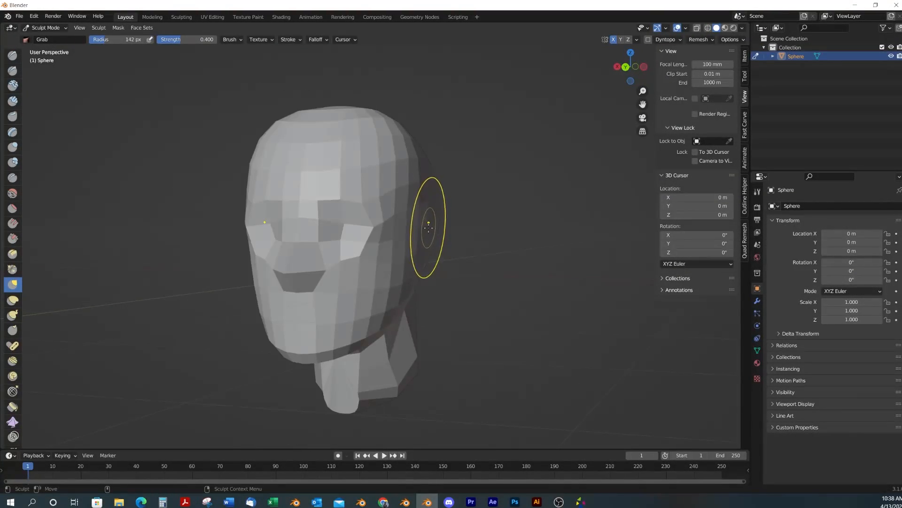
middle_drag(419, 235, 381, 272)
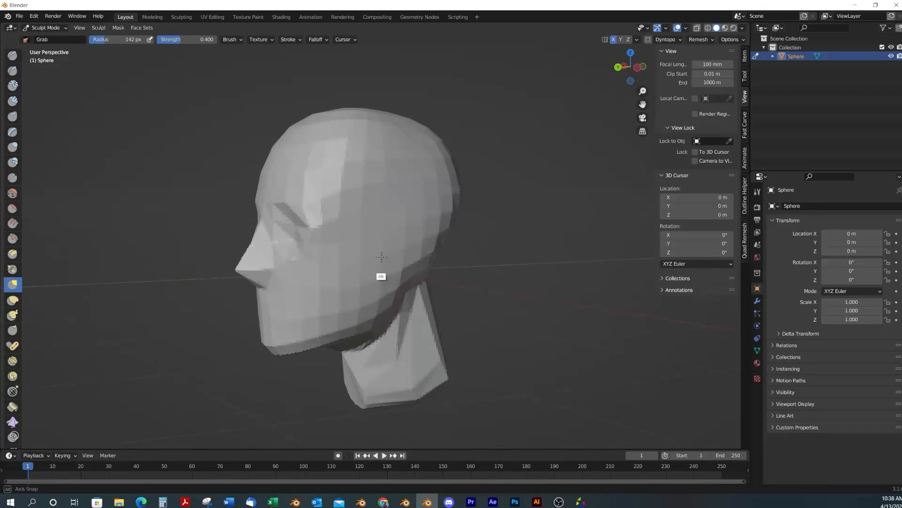
mouse_move(465, 317)
alt+middle_down()
mouse_move(441, 307)
mouse_move(462, 295)
mouse_move(429, 316)
mouse_move(380, 286)
mouse_move(396, 299)
mouse_move(365, 293)
alt+middle_up()
Paint an ear-shaped mask on the side of the head in Left Orthographic view with a 58 px Mask brush, and invert the mask
click(634, 66)
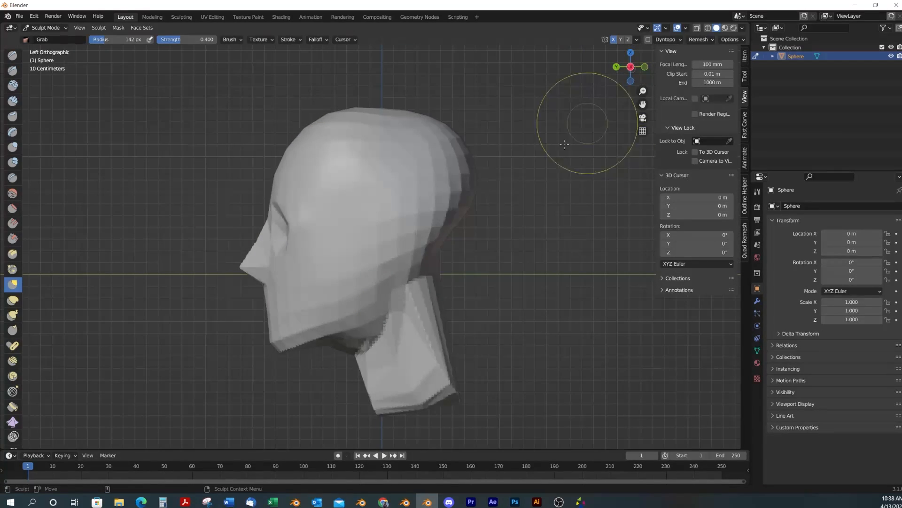
key(b)
key(Escape)
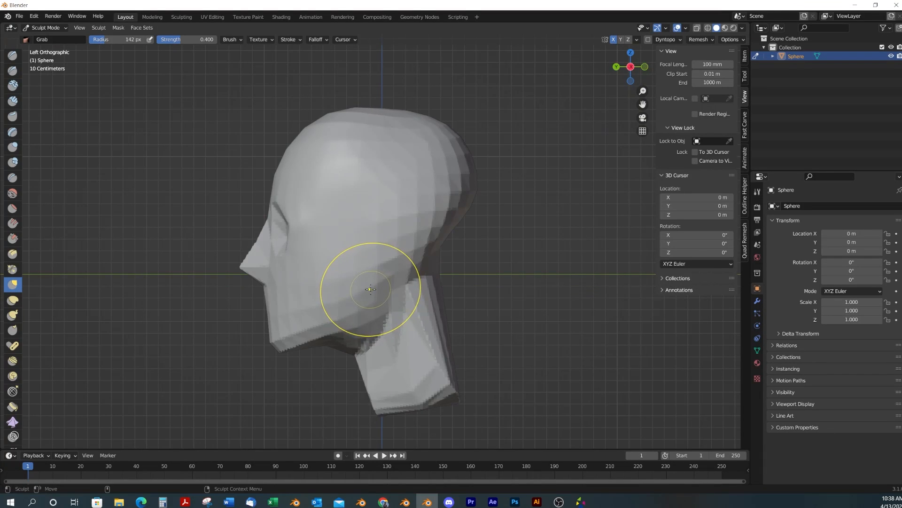
key(m)
key(f)
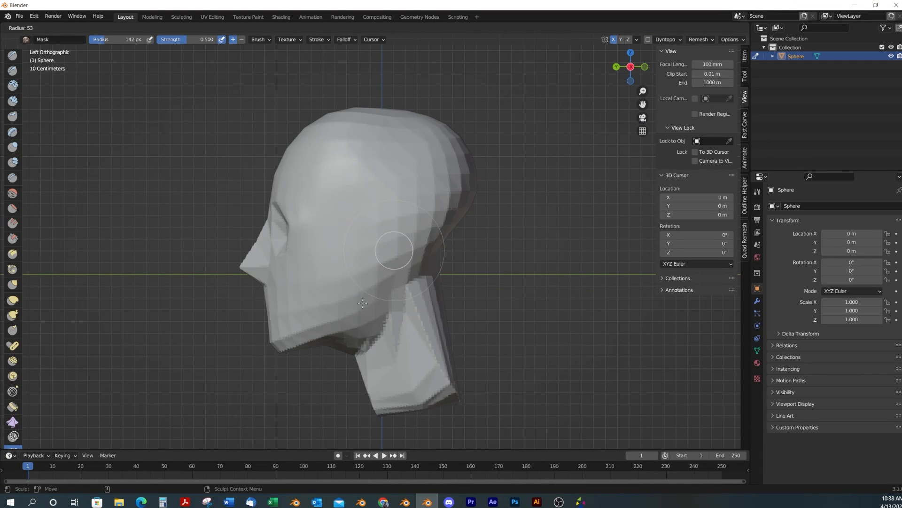
click(364, 301)
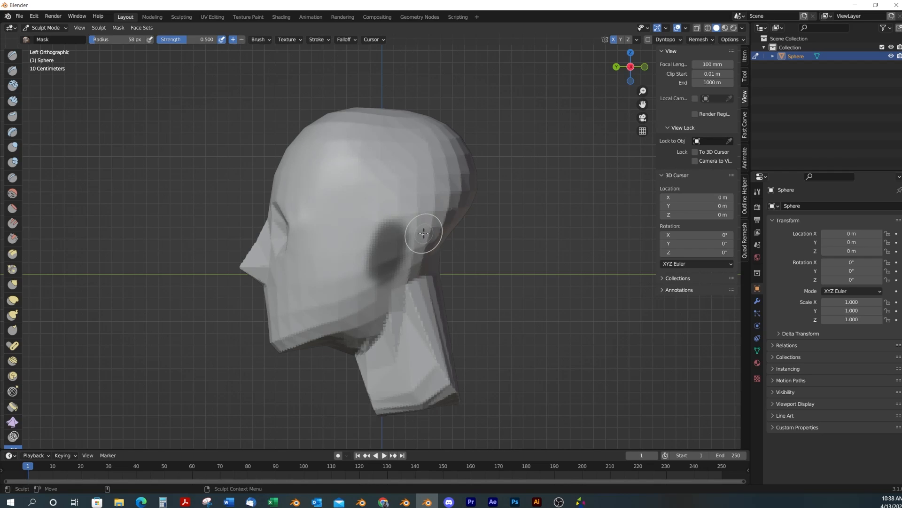
key(ctrl+i)
Pull the unmasked ear areas outward from the head using the Grab brush with a 119 px radius
mouse_move(436, 261)
middle_down()
mouse_move(503, 312)
mouse_move(484, 300)
middle_up()
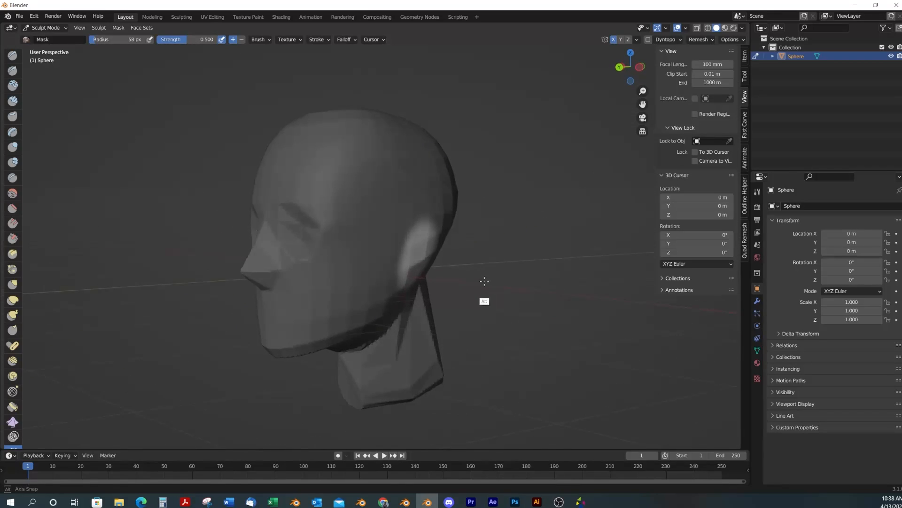
key(g)
mouse_move(479, 268)
alt+middle_down()
mouse_move(508, 282)
mouse_move(479, 307)
mouse_move(473, 250)
mouse_move(442, 236)
mouse_move(426, 270)
mouse_move(498, 277)
mouse_move(439, 241)
alt+middle_up()
key(f)
click(545, 282)
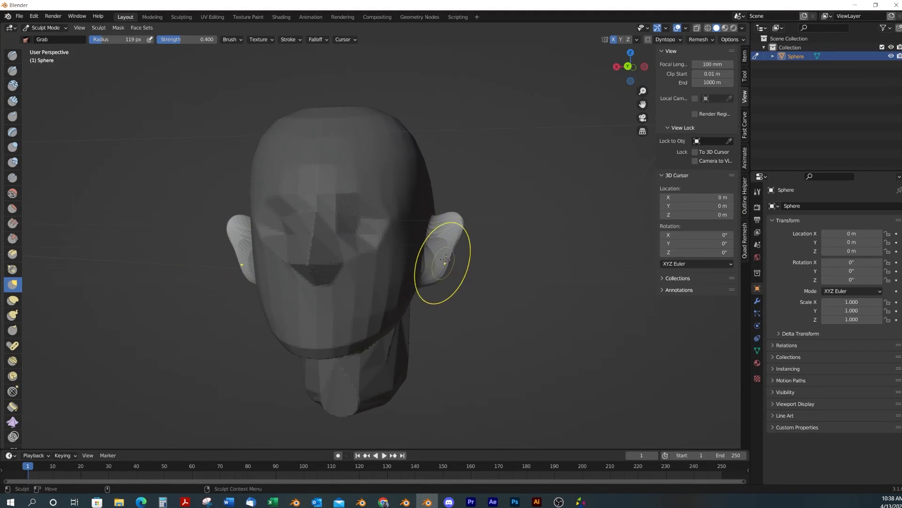
Shape the ears from the side and in Back Orthographic view with the Grab brush, enlarging its radius to 170 px
mouse_move(456, 252)
middle_down()
mouse_move(431, 296)
mouse_move(380, 284)
mouse_move(387, 277)
mouse_move(407, 289)
middle_up()
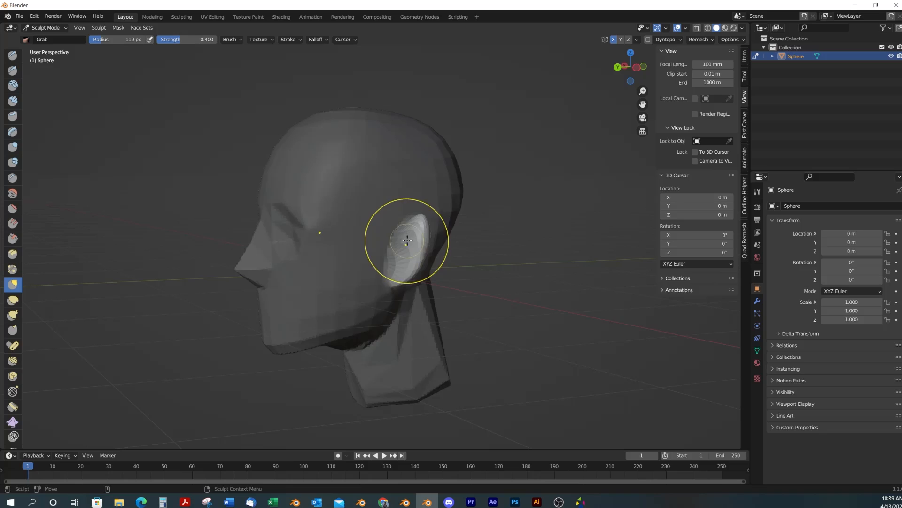
middle_drag(444, 233, 395, 225)
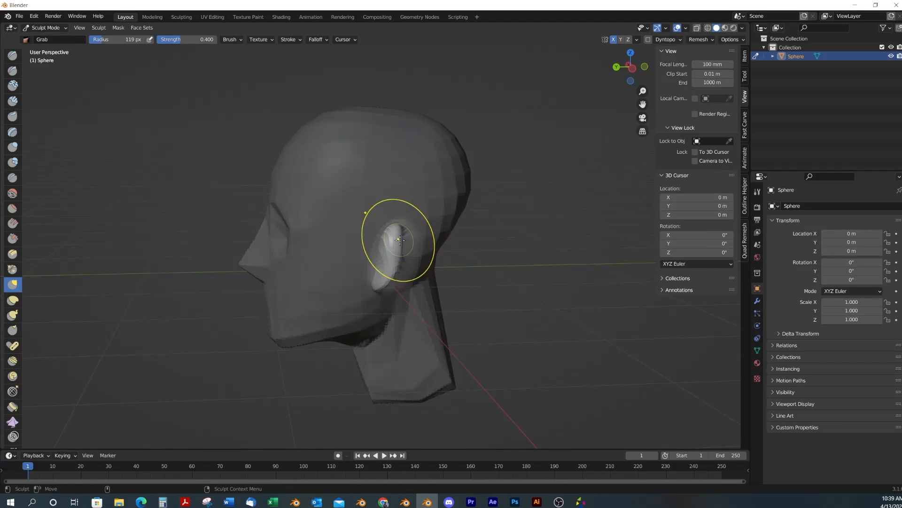
alt+drag(398, 286, 453, 224)
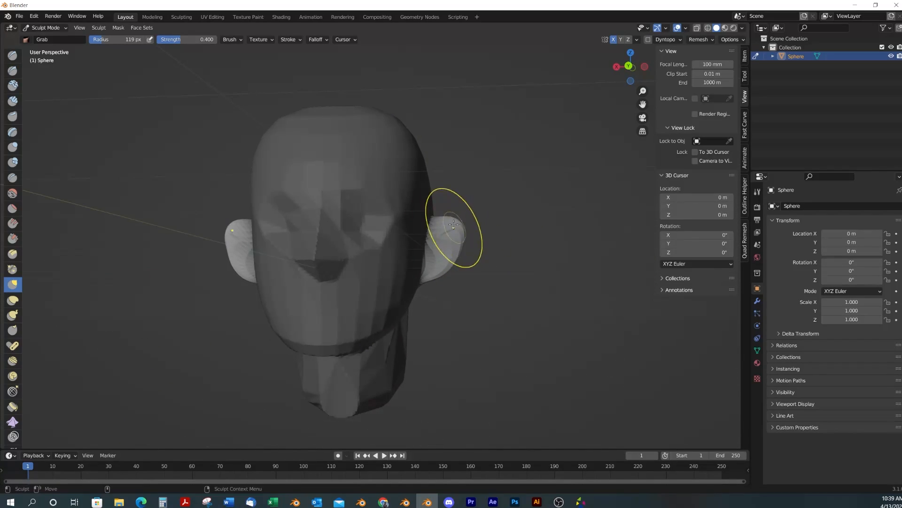
click(628, 65)
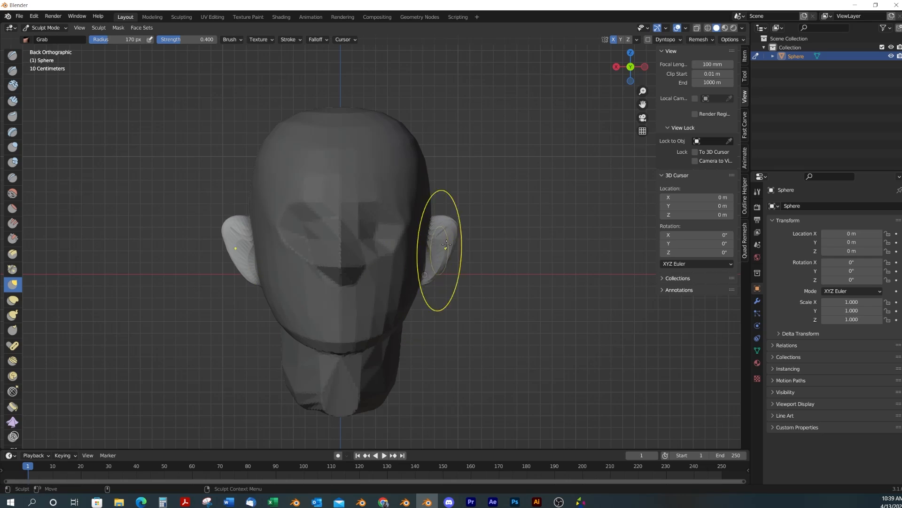
middle_drag(446, 243, 376, 270)
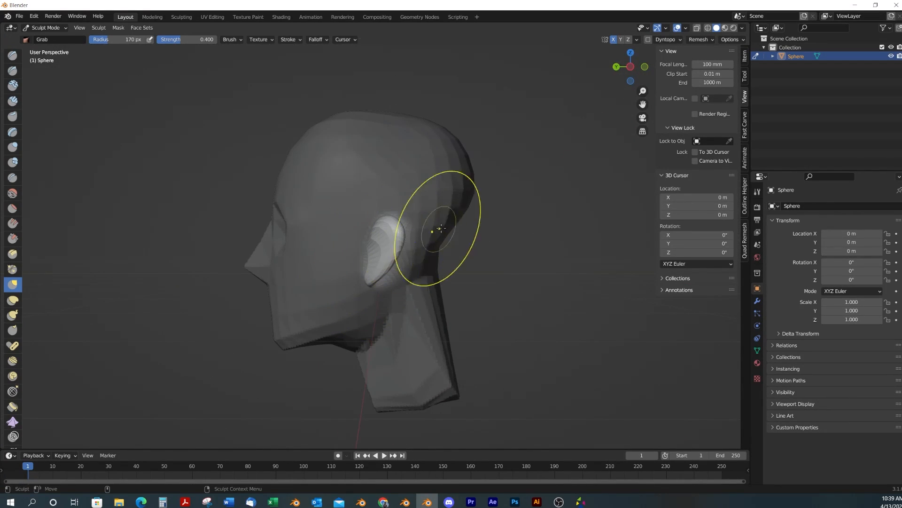
Clear the mask and refine the ears with the Grab brush, reducing its radius to 93 px
mouse_move(440, 229)
middle_down()
mouse_move(486, 234)
mouse_move(466, 292)
mouse_move(450, 288)
mouse_move(461, 267)
middle_up()
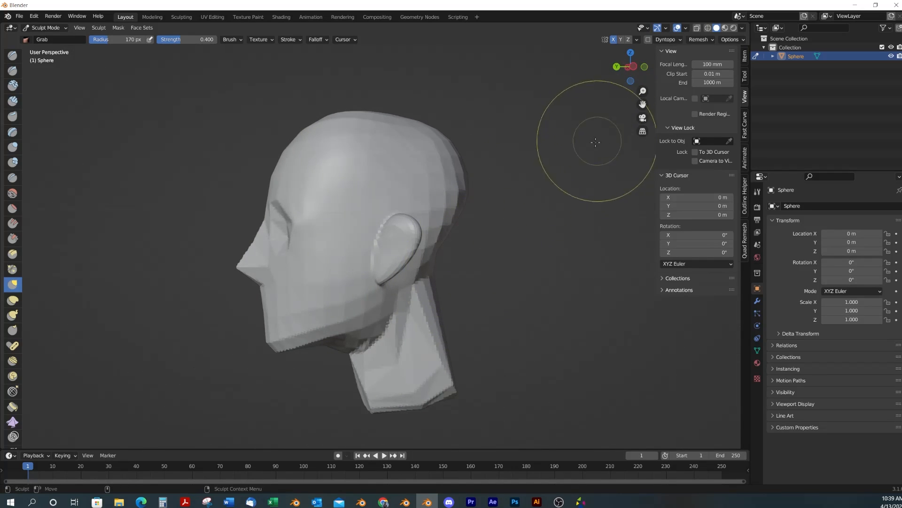
middle_drag(471, 229, 431, 232)
alt+middle_drag(467, 270, 360, 203)
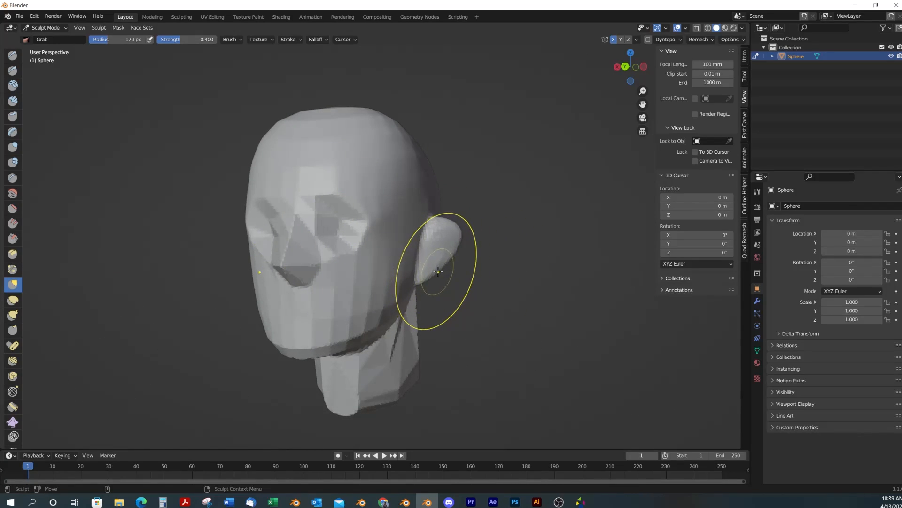
key(f)
click(412, 322)
mouse_move(413, 322)
middle_down()
mouse_move(402, 318)
mouse_move(395, 272)
mouse_move(395, 332)
mouse_move(396, 303)
middle_up()
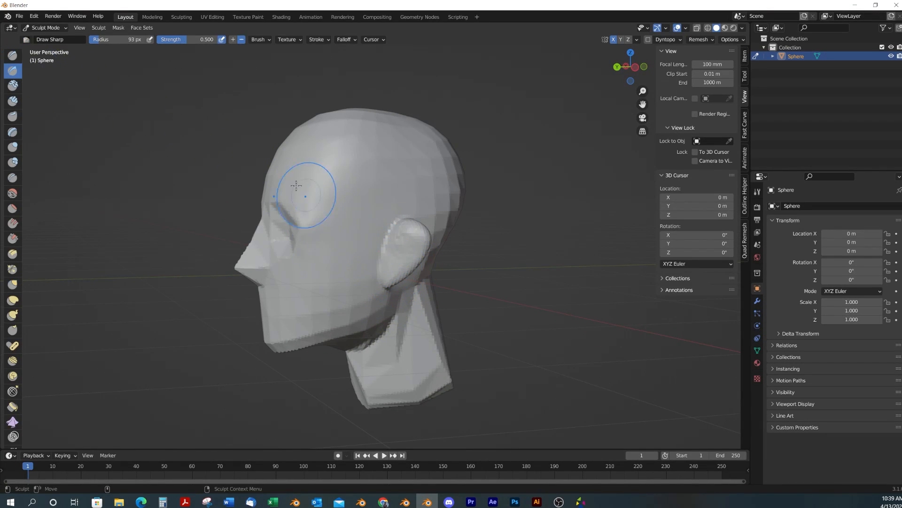
Define the creases around the nose base and along the jaw with the Draw Sharp brush at a 53 px radius
key(f)
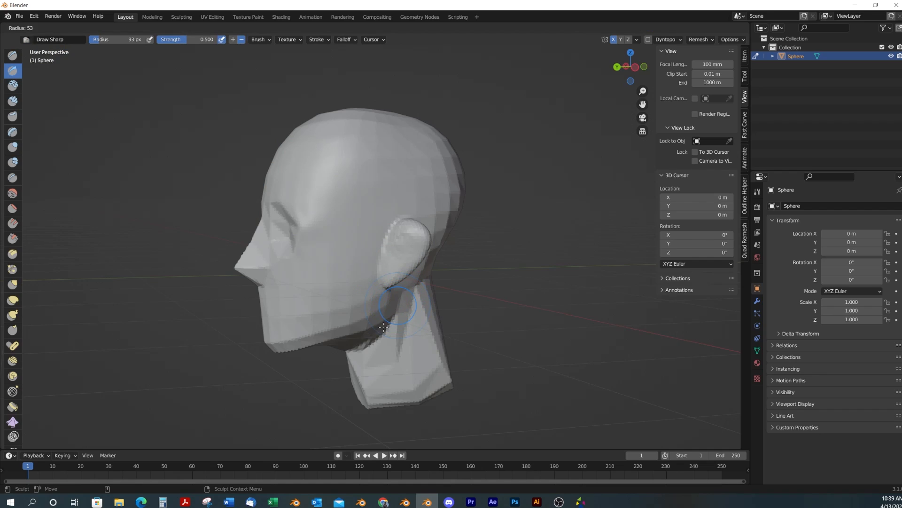
click(383, 302)
mouse_move(375, 331)
middle_down()
mouse_move(305, 351)
mouse_move(381, 329)
mouse_move(383, 309)
mouse_move(379, 328)
mouse_move(338, 340)
mouse_move(421, 372)
mouse_move(411, 379)
mouse_move(417, 315)
middle_up()
middle_drag(316, 274, 342, 266)
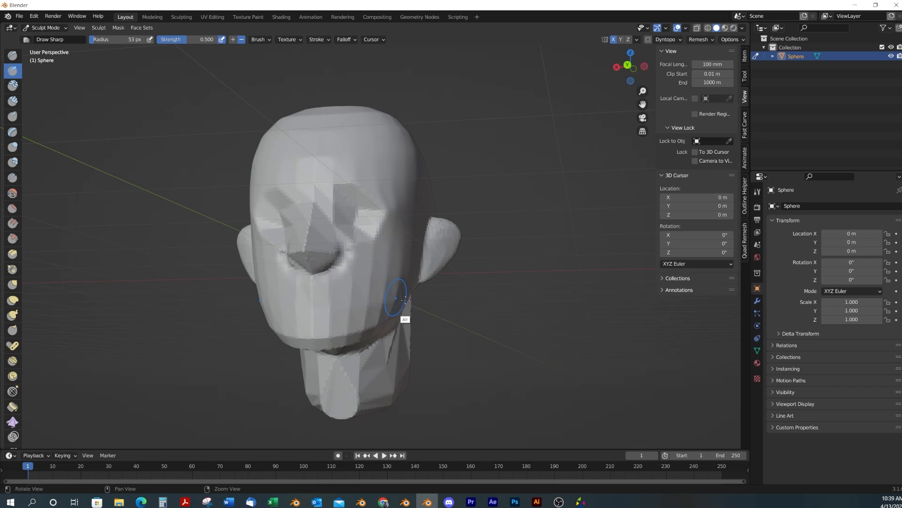
alt+middle_drag(405, 317, 383, 333)
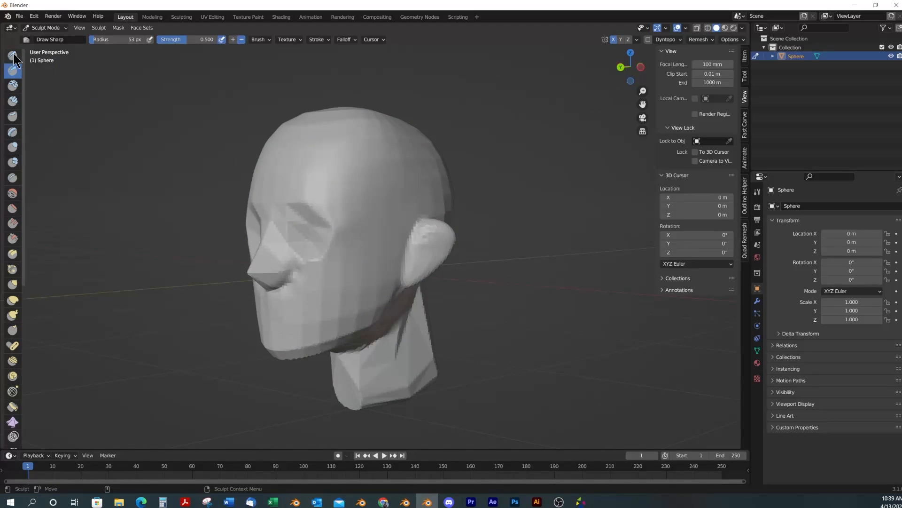
Carve the cheeks beside the nose and below the eyes using the Clay Strips brush with a 42 px radius
click(13, 101)
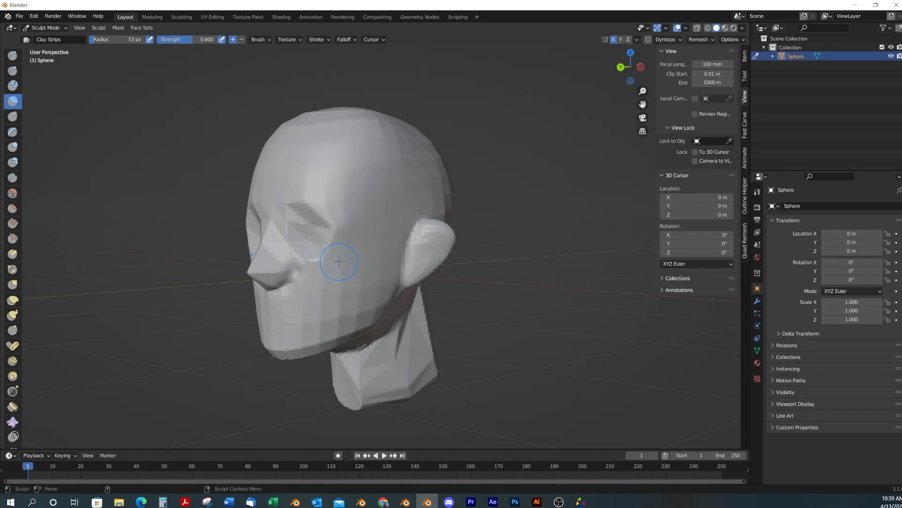
key(f)
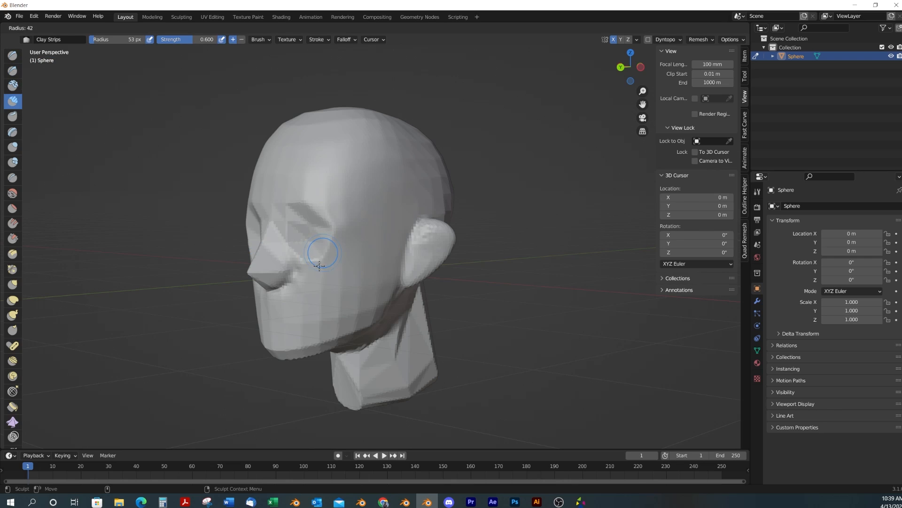
click(319, 265)
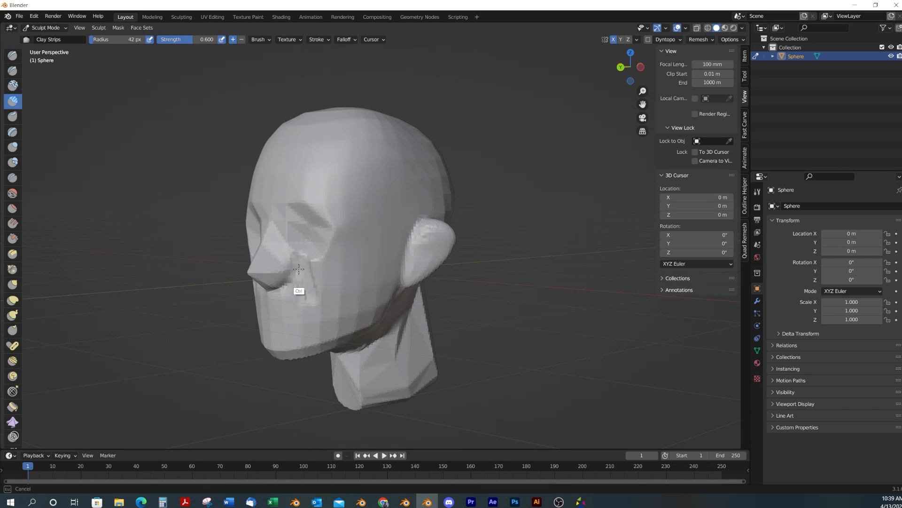
mouse_move(299, 269)
ctrl+mouse_down()
mouse_move(294, 256)
mouse_move(312, 287)
ctrl+mouse_up()
mouse_move(308, 303)
middle_down()
mouse_move(293, 325)
mouse_move(312, 299)
middle_up()
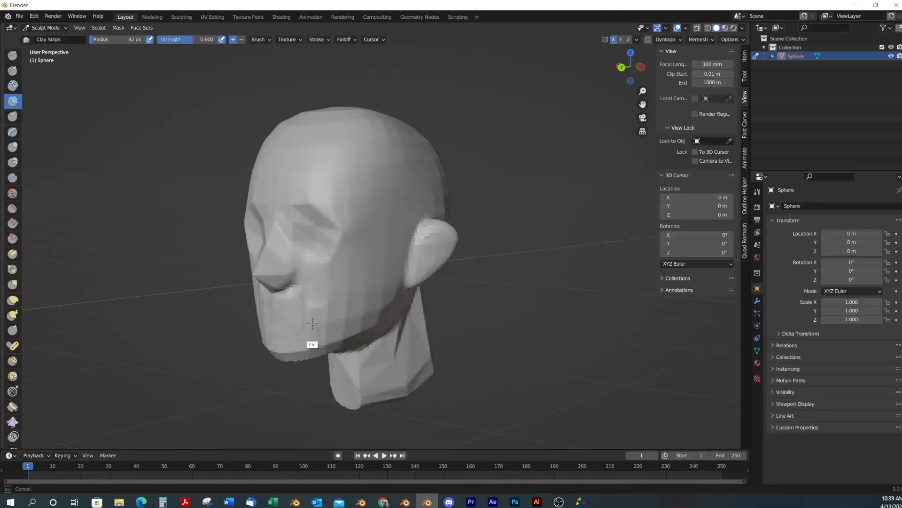
Smooth the mouth and chin area and build up the nose tip and nostrils with the Clay Strips brush
mouse_move(308, 312)
middle_down()
mouse_move(378, 308)
mouse_move(322, 359)
mouse_move(389, 371)
mouse_move(298, 313)
middle_up()
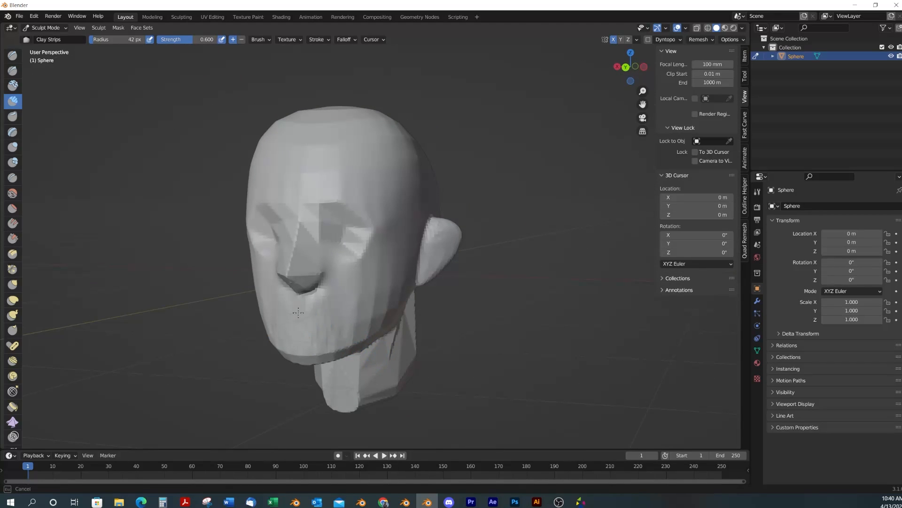
shift+drag(297, 305, 321, 311)
mouse_move(303, 344)
middle_down()
mouse_move(312, 337)
mouse_move(386, 346)
mouse_move(323, 280)
middle_up()
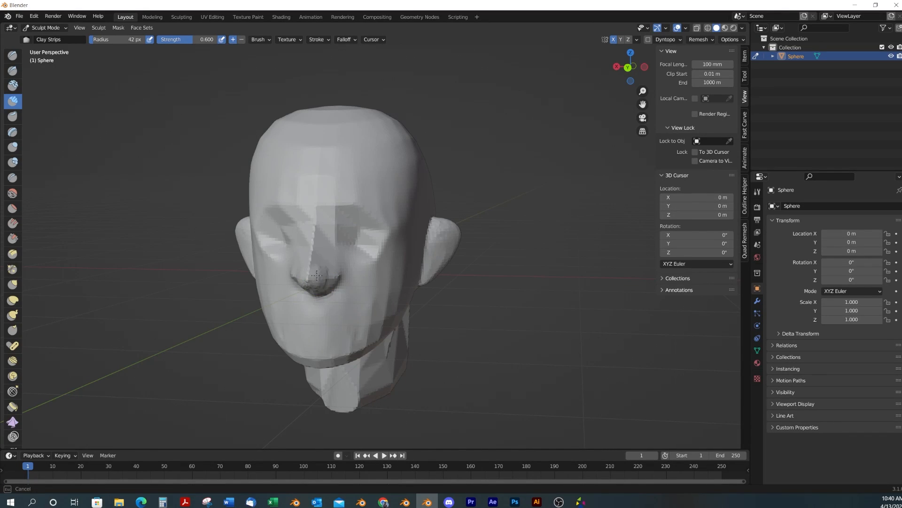
middle_drag(317, 312, 330, 313)
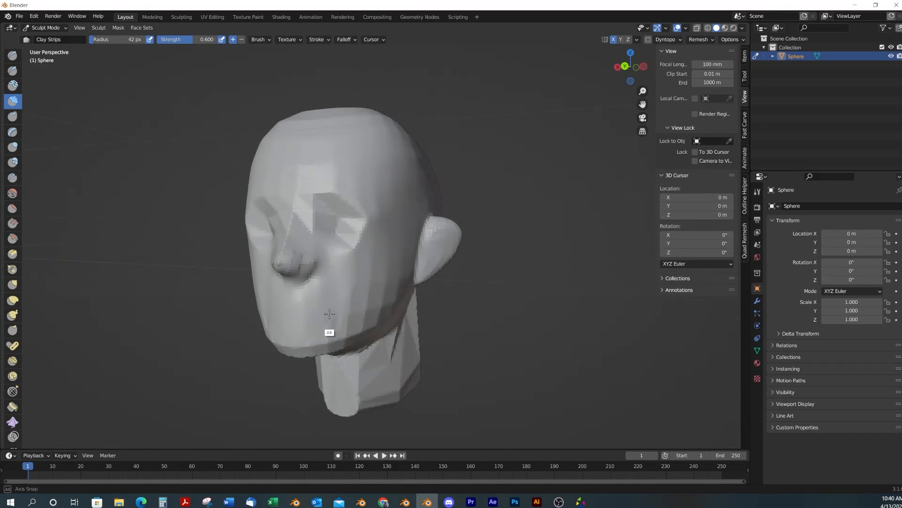
Adjust the nose tip with the Grab brush at a 52 px radius, undoing the last pull
key(g)
key(f)
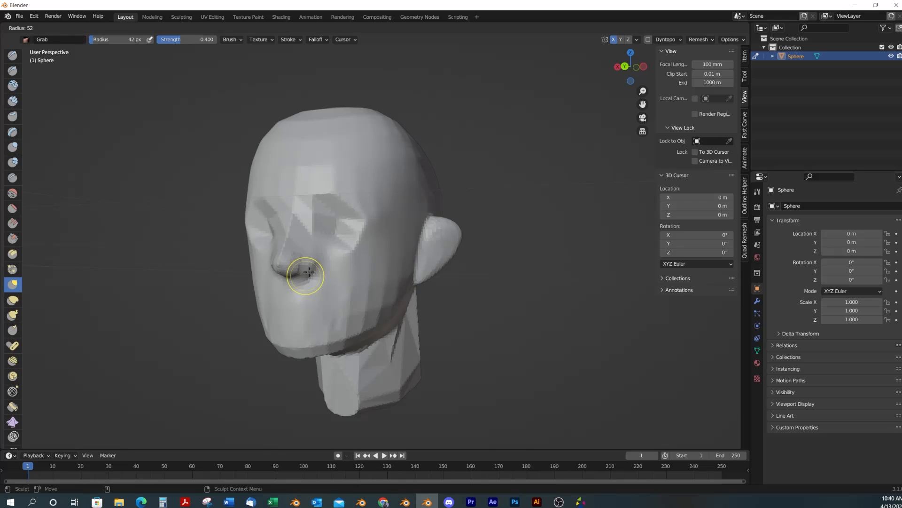
click(309, 272)
middle_drag(316, 282, 357, 288)
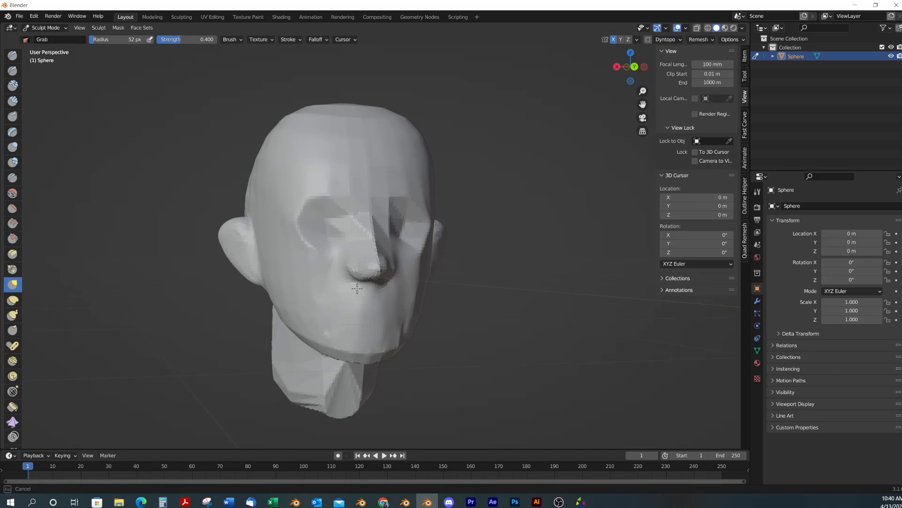
drag(357, 288, 350, 273)
click(635, 68)
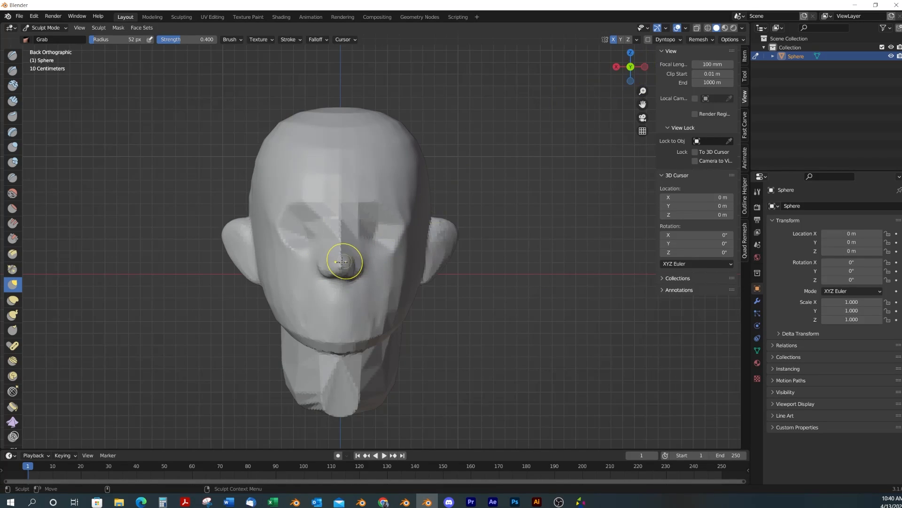
key(ctrl+z)
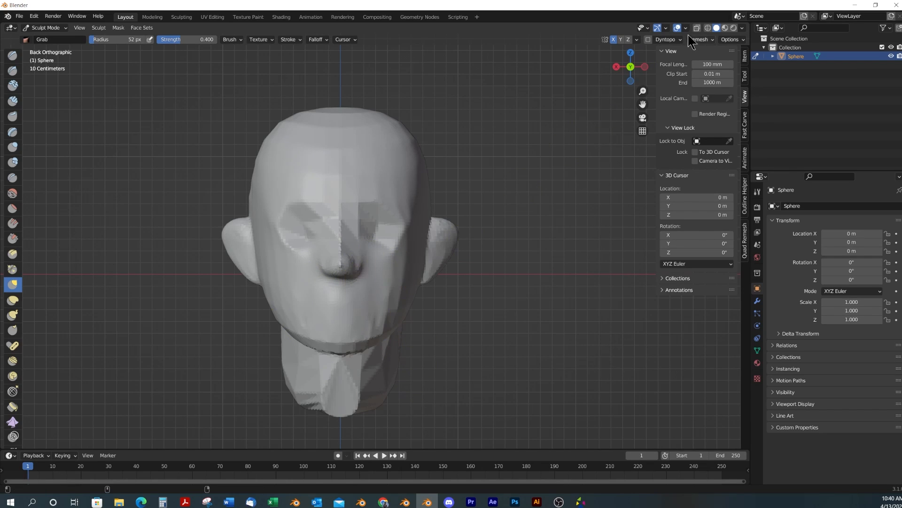
Symmetrize the head mesh in the -X to +X direction
click(712, 40)
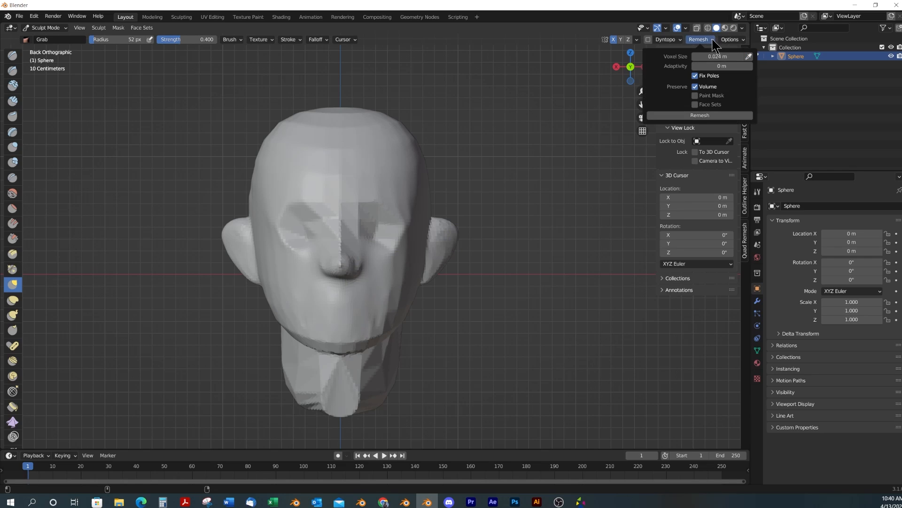
click(637, 40)
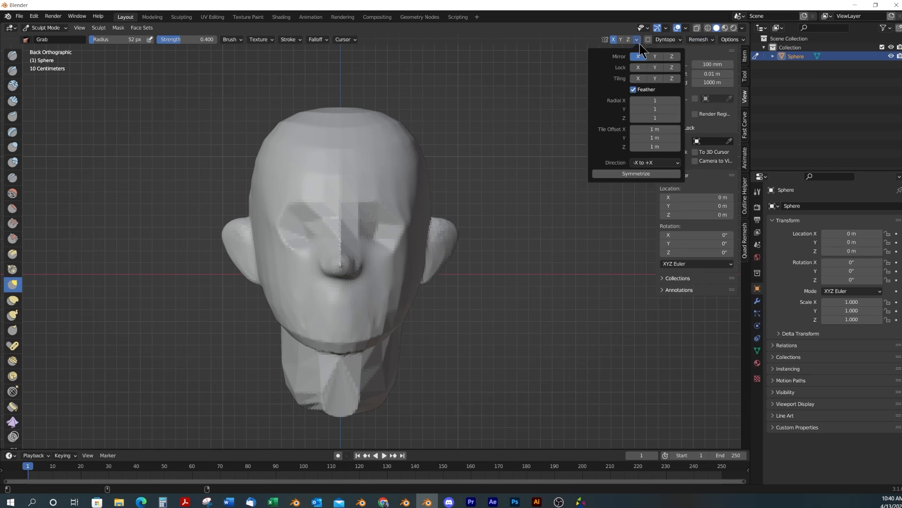
click(648, 174)
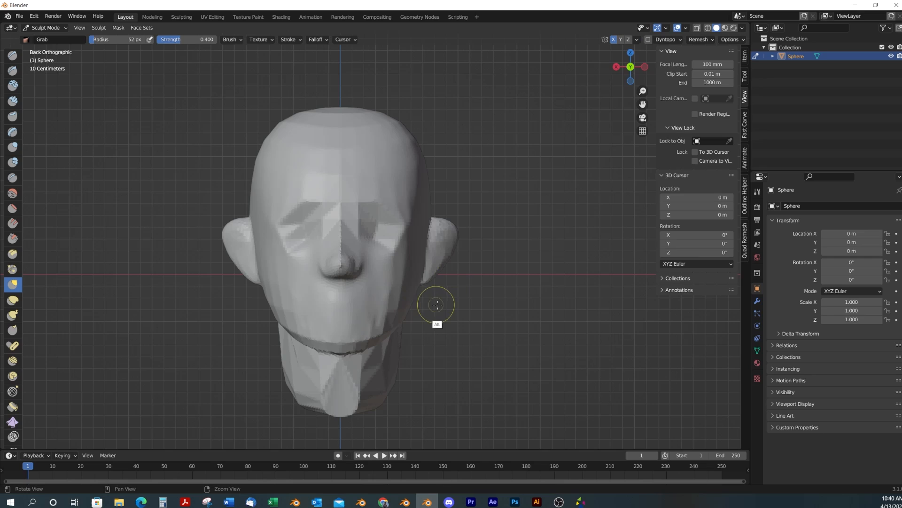
Cut the creases around the nostrils and beside the nose base with the Draw Sharp brush at a 27 px radius
mouse_move(433, 305)
alt+middle_down()
mouse_move(406, 308)
mouse_move(490, 289)
mouse_move(375, 322)
mouse_move(444, 307)
mouse_move(431, 272)
mouse_move(373, 299)
mouse_move(426, 294)
alt+middle_up()
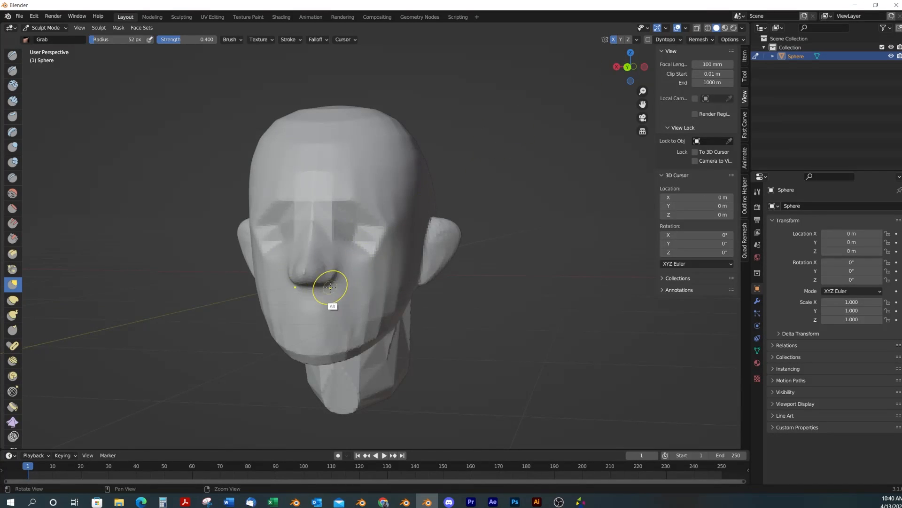
alt+middle_drag(333, 282, 365, 306)
key(shift+s)
mouse_move(395, 254)
middle_down()
mouse_move(433, 292)
mouse_move(413, 254)
middle_up()
key(f)
click(397, 288)
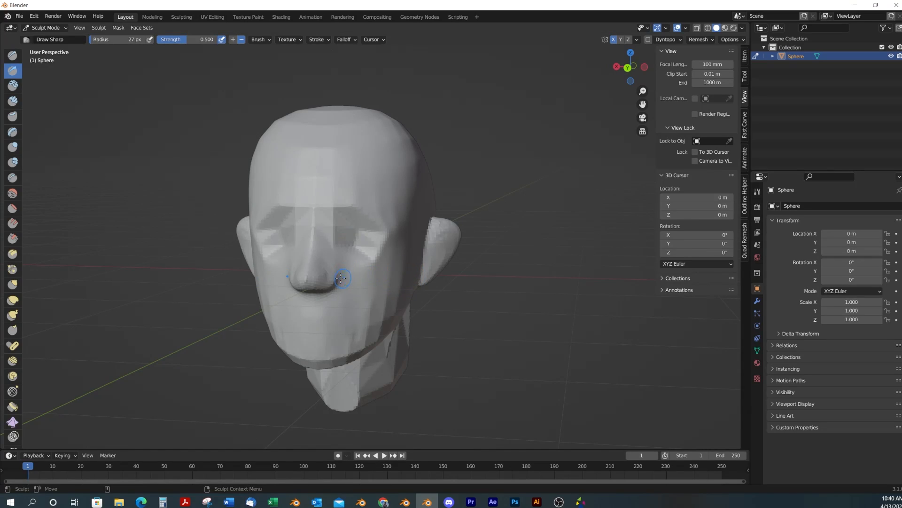
mouse_move(334, 279)
middle_down()
mouse_move(329, 291)
mouse_move(292, 264)
middle_up()
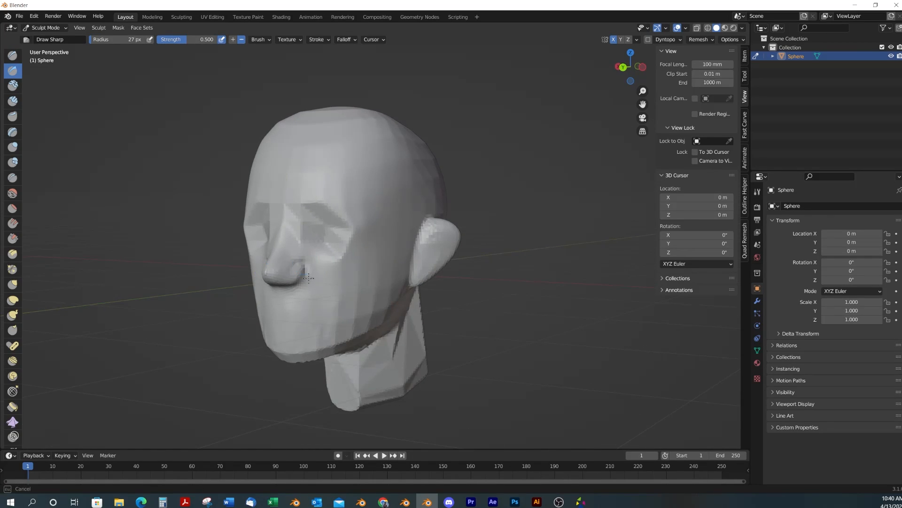
middle_drag(323, 292, 322, 273)
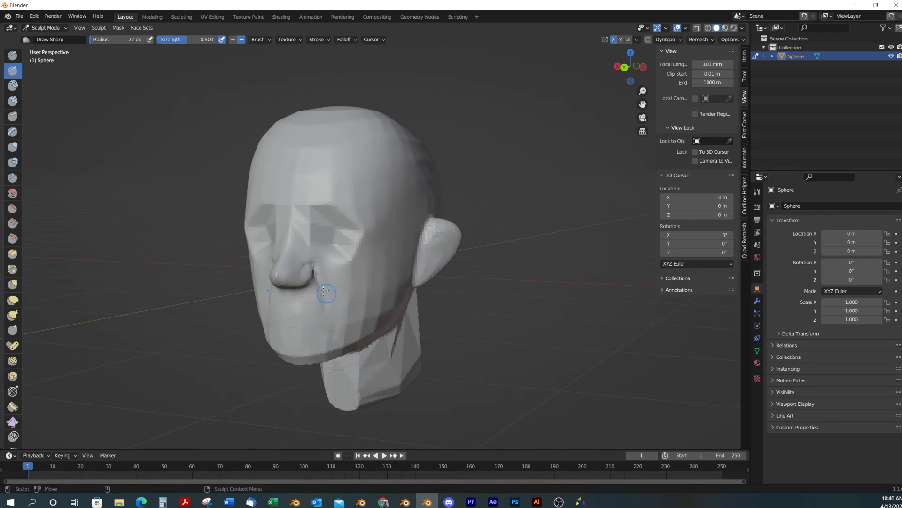
middle_drag(339, 347, 405, 322)
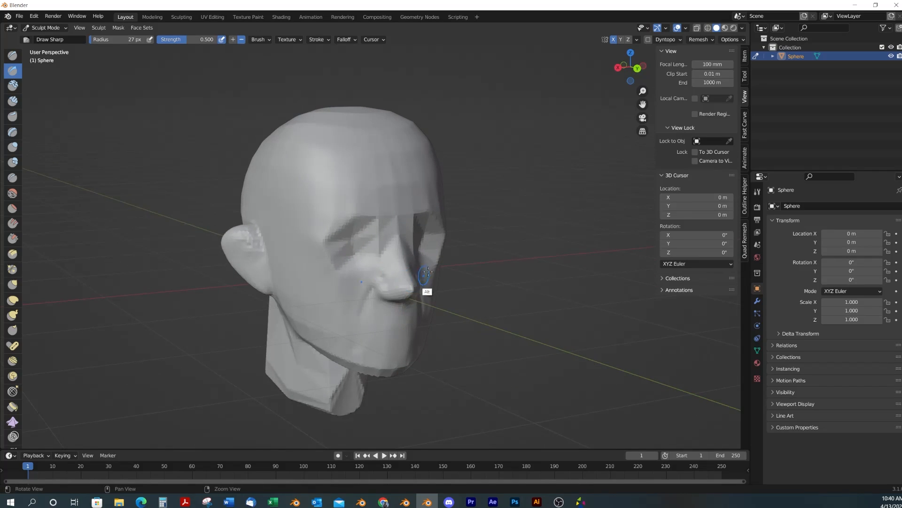
middle_drag(426, 292, 371, 301)
Hollow the inner eye sockets beside the nose bridge with the Draw brush at a 27 px radius, and smooth them
click(16, 55)
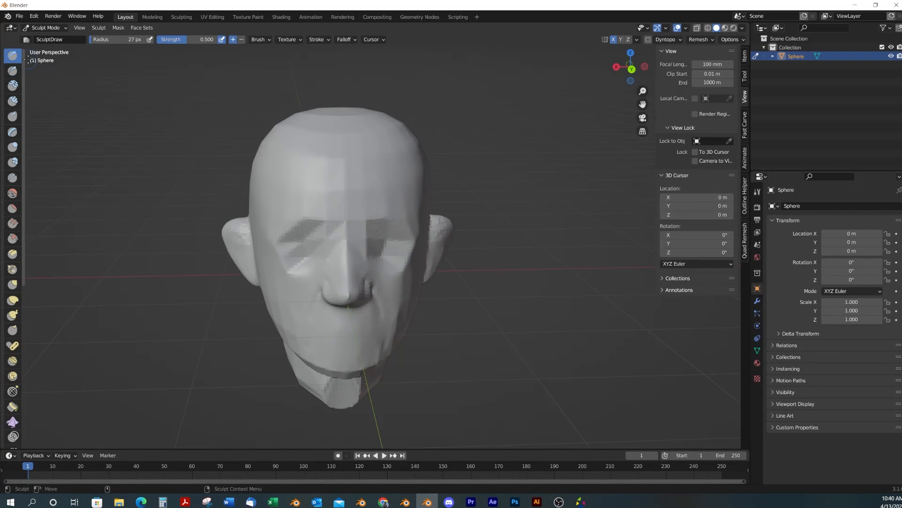
mouse_move(377, 249)
ctrl+mouse_down()
mouse_move(383, 264)
mouse_move(375, 252)
mouse_move(373, 260)
mouse_move(407, 268)
ctrl+mouse_up()
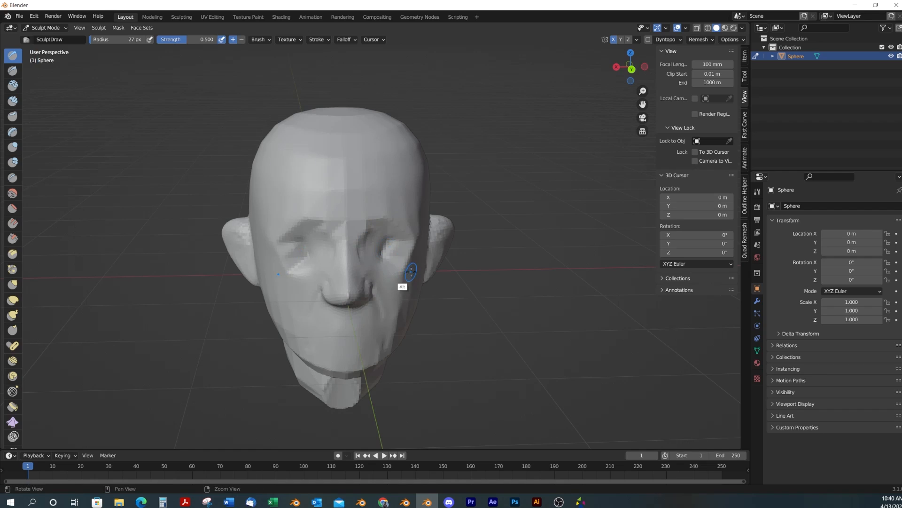
middle_drag(407, 268, 359, 249)
shift+drag(359, 249, 369, 254)
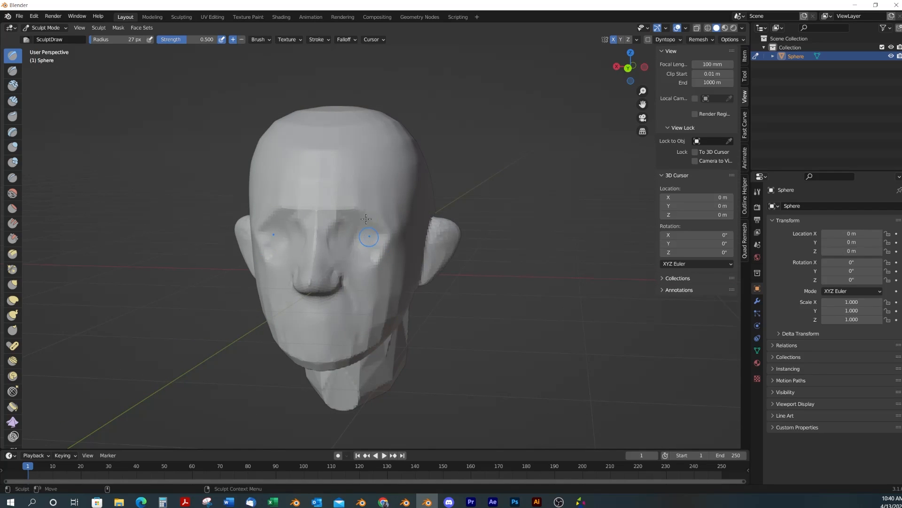
Deepen the eye sockets beneath the brows with the Draw brush and smooth the area around the eyes
click(13, 70)
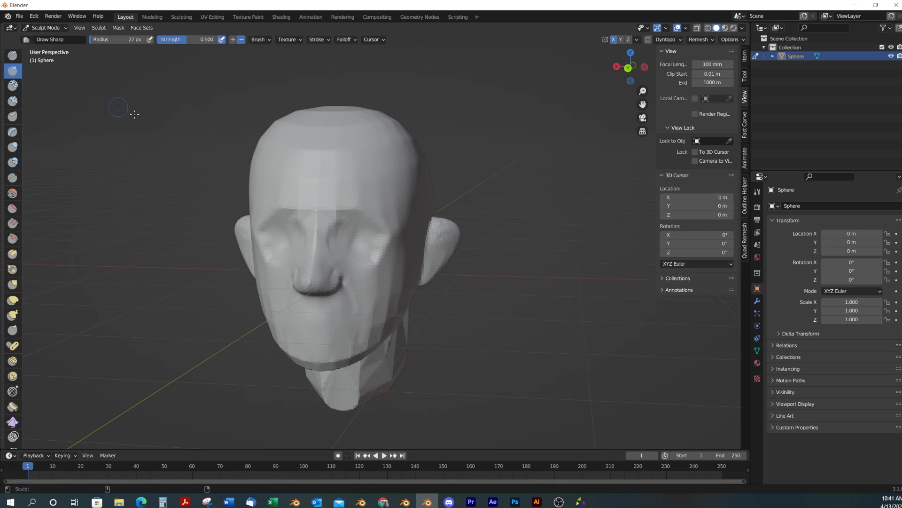
middle_drag(409, 245, 363, 241)
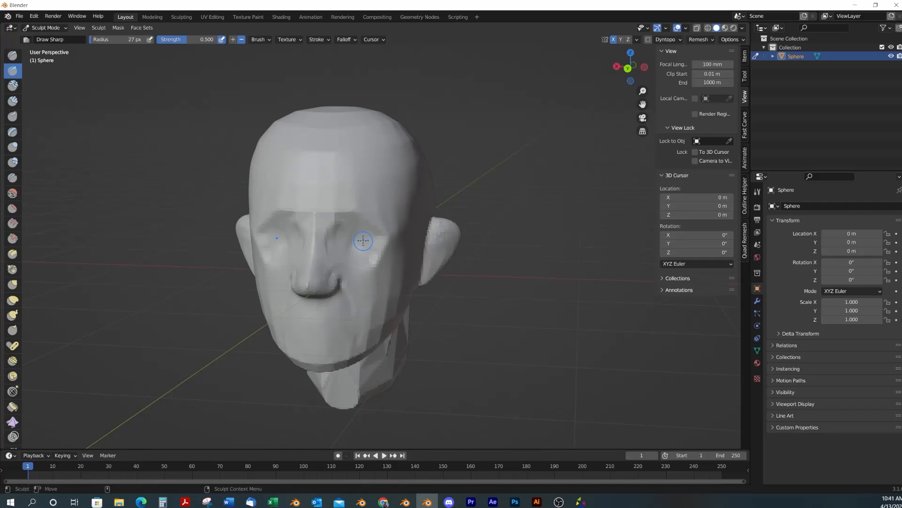
key(x)
mouse_move(351, 243)
ctrl+mouse_down()
mouse_move(344, 232)
mouse_move(346, 248)
mouse_move(387, 235)
ctrl+mouse_up()
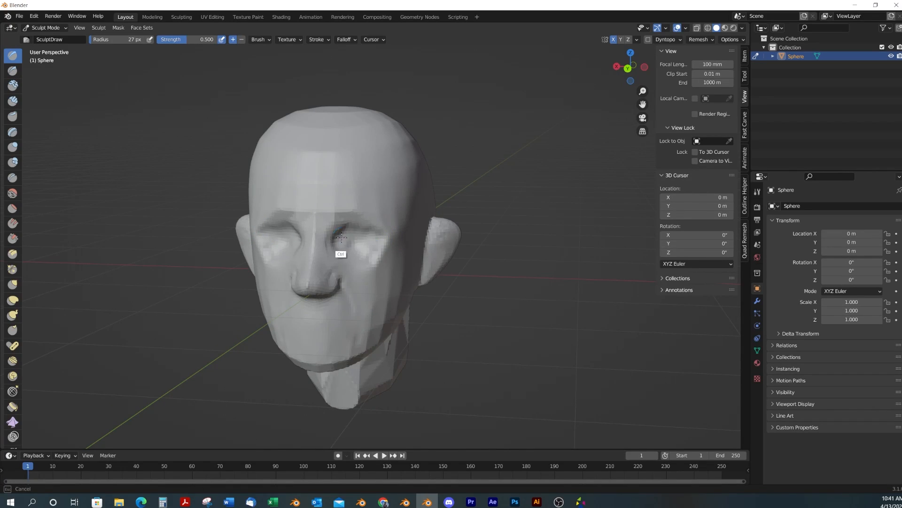
middle_drag(341, 238, 364, 239)
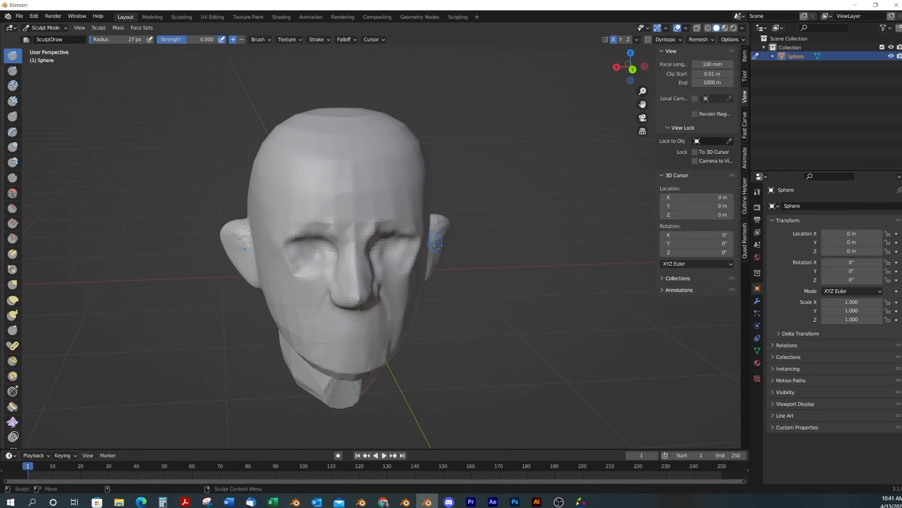
mouse_move(438, 244)
middle_down()
mouse_move(373, 269)
mouse_move(399, 270)
middle_up()
mouse_move(326, 246)
shift+mouse_down()
mouse_move(315, 234)
mouse_move(360, 238)
shift+mouse_up()
middle_drag(397, 284, 380, 276)
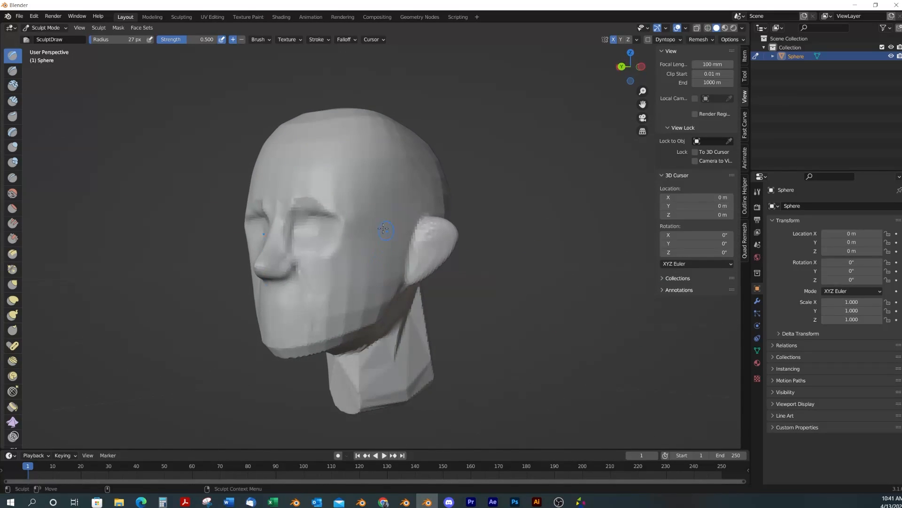
Carve and smooth the temples and the hollows below the cheekbones toward the ears with the Draw brush
middle_drag(338, 229, 389, 280)
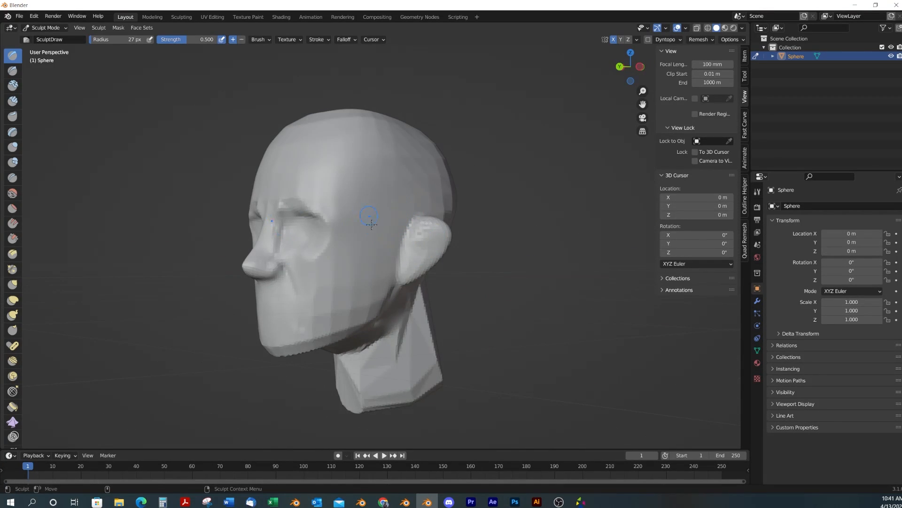
middle_drag(371, 224, 337, 206)
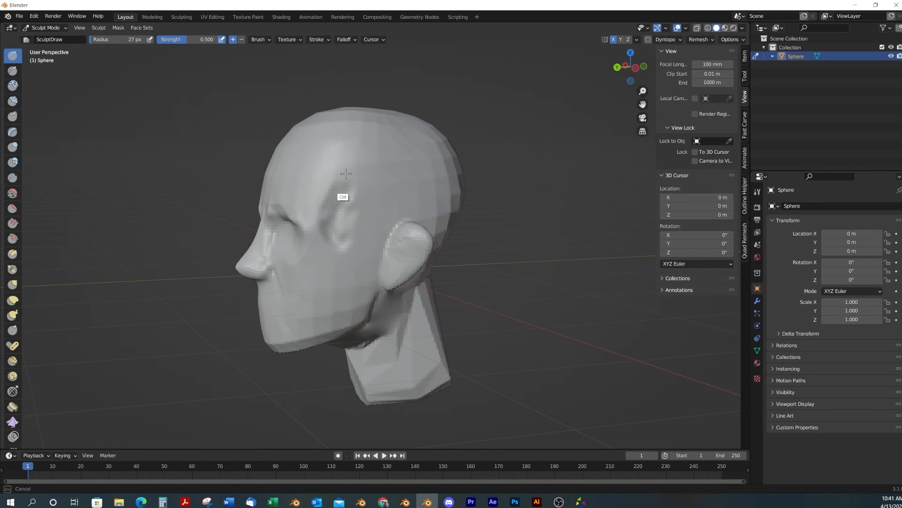
middle_drag(365, 275, 400, 242)
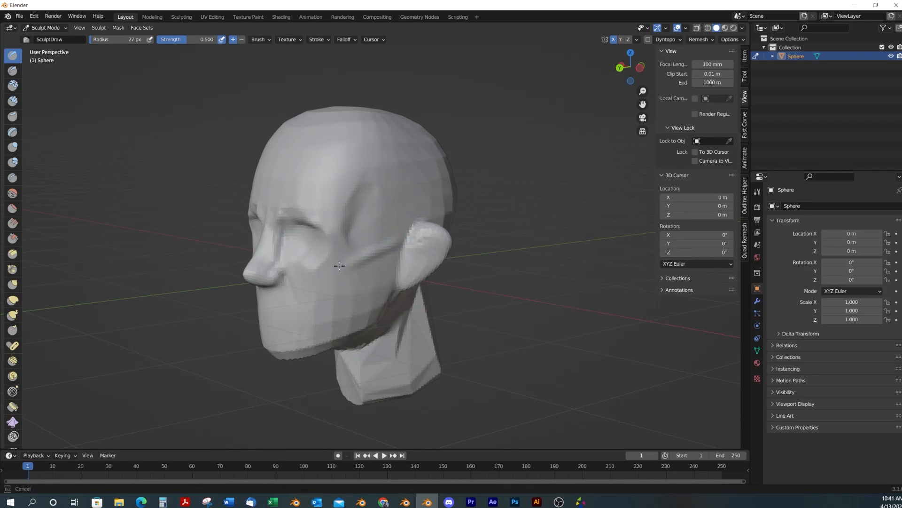
middle_drag(345, 271, 338, 268)
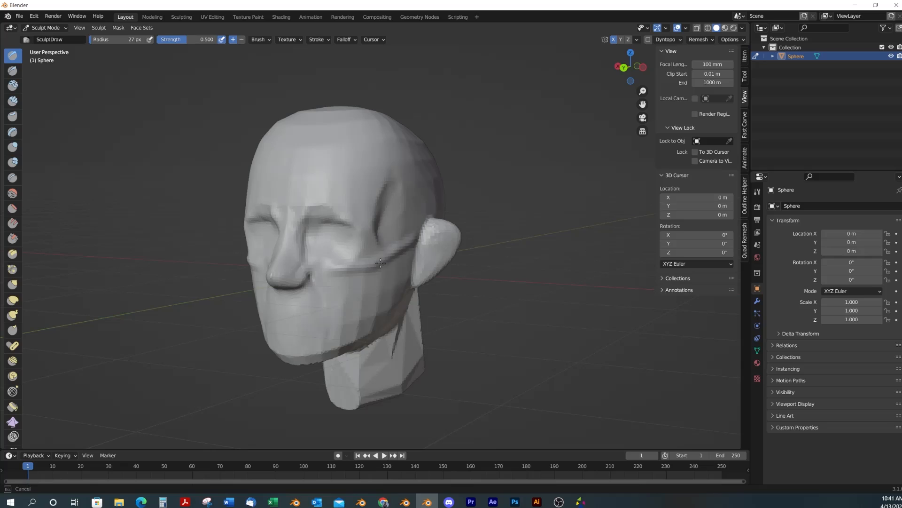
mouse_move(408, 242)
mouse_down()
mouse_move(375, 273)
mouse_move(392, 272)
mouse_up()
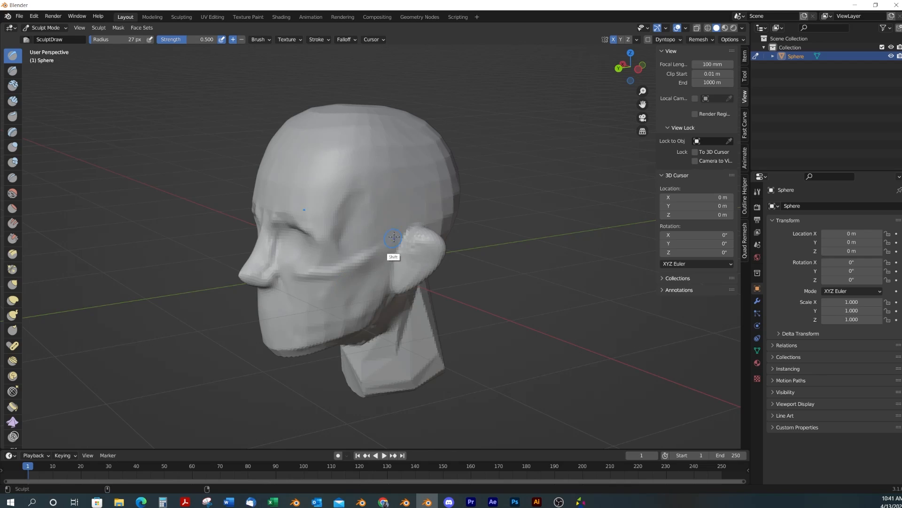
mouse_move(374, 323)
middle_down()
mouse_move(423, 312)
mouse_move(389, 308)
mouse_move(414, 290)
mouse_move(376, 312)
mouse_move(400, 312)
mouse_move(413, 343)
mouse_move(438, 335)
mouse_move(426, 282)
middle_up()
shift+right_click(373, 261)
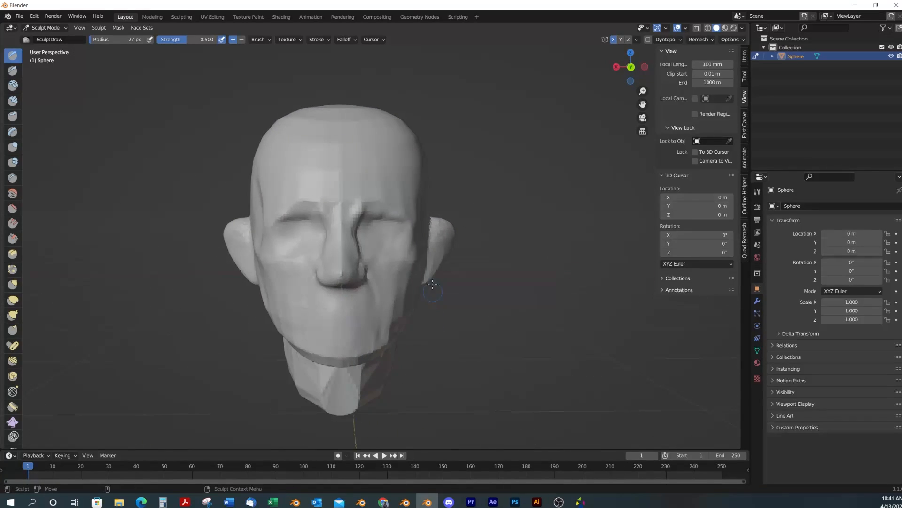
Reshape the brow area with the Grab brush at a 96 px radius
key(f)
click(432, 253)
key(g)
key(f)
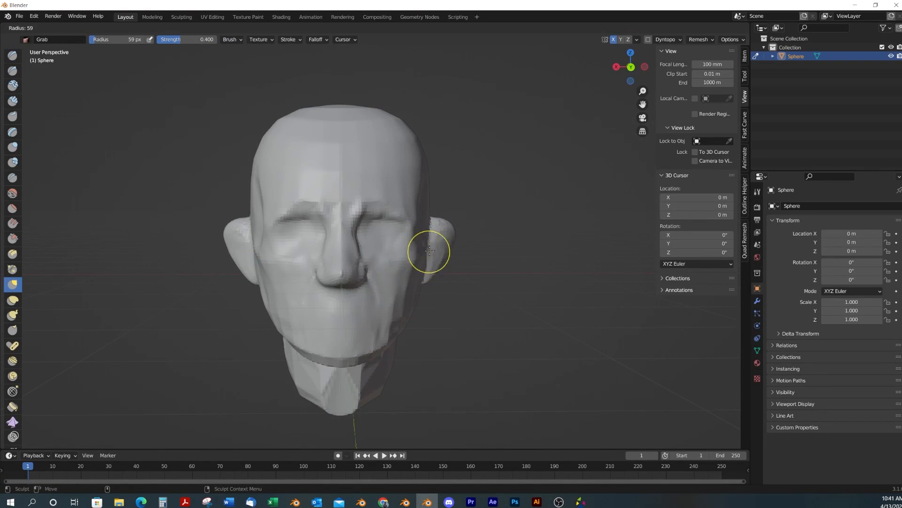
click(409, 212)
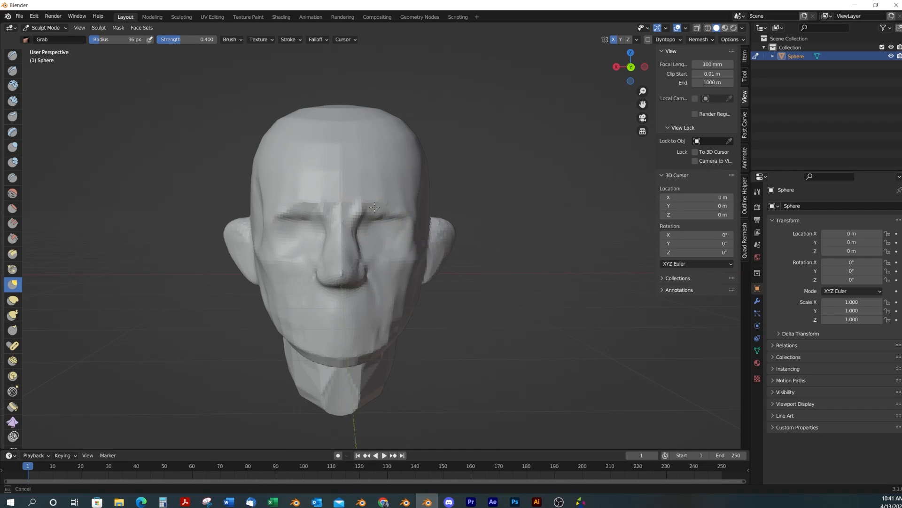
alt+middle_drag(427, 284, 429, 285)
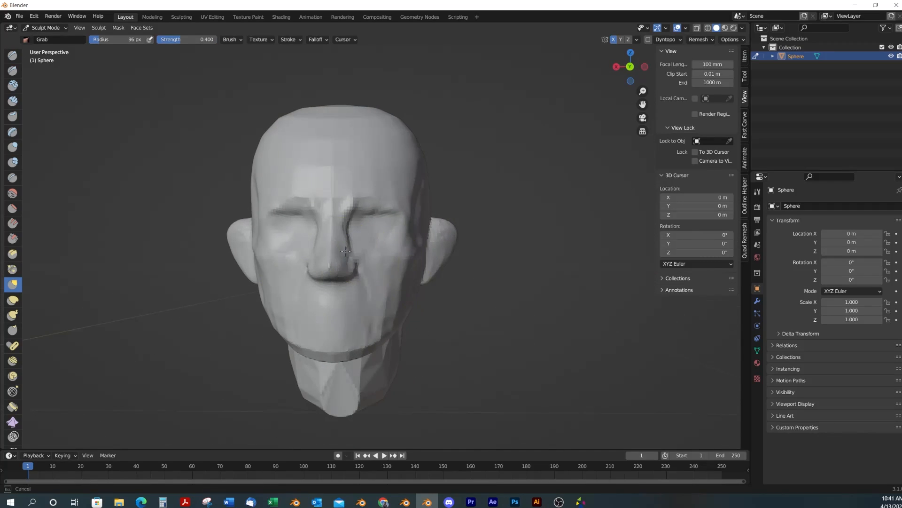
mouse_move(352, 262)
alt+middle_down()
mouse_move(332, 289)
mouse_move(311, 294)
mouse_move(393, 327)
alt+middle_up()
Carve the mouth line between nose and chin with the Draw Sharp brush at a 22 px radius
click(10, 71)
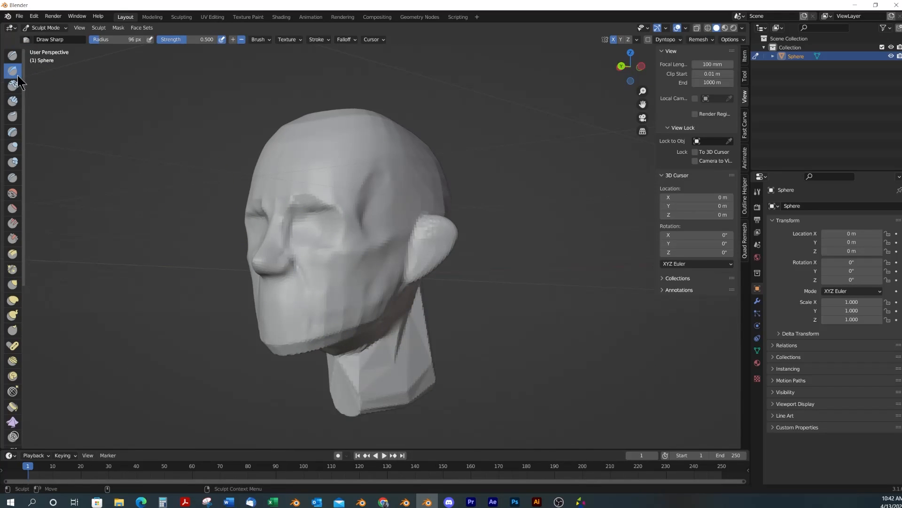
key(f)
click(327, 324)
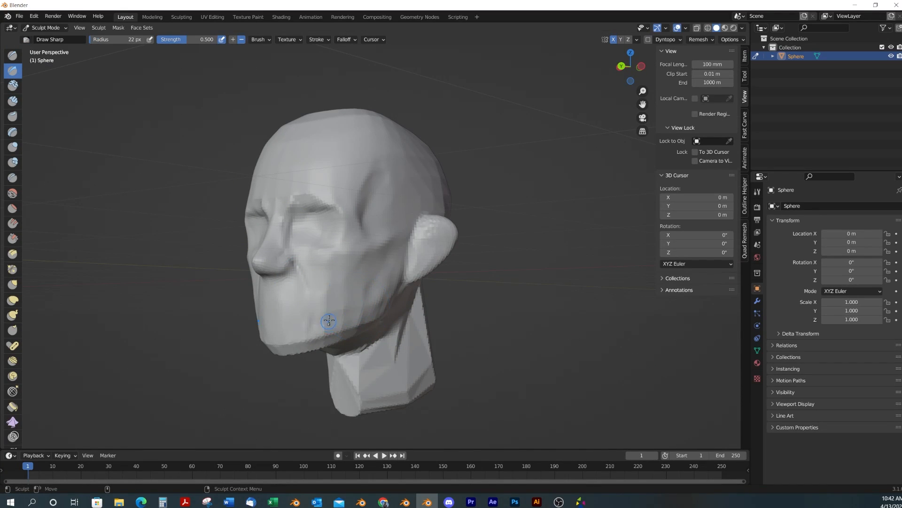
middle_drag(328, 324, 353, 322)
click(627, 67)
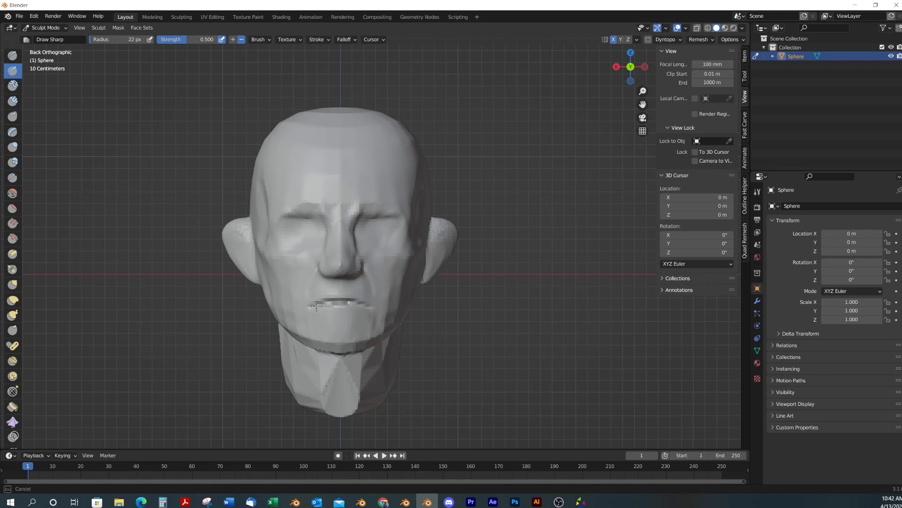
mouse_move(409, 314)
middle_down()
mouse_move(371, 332)
mouse_move(399, 342)
mouse_move(403, 322)
middle_up()
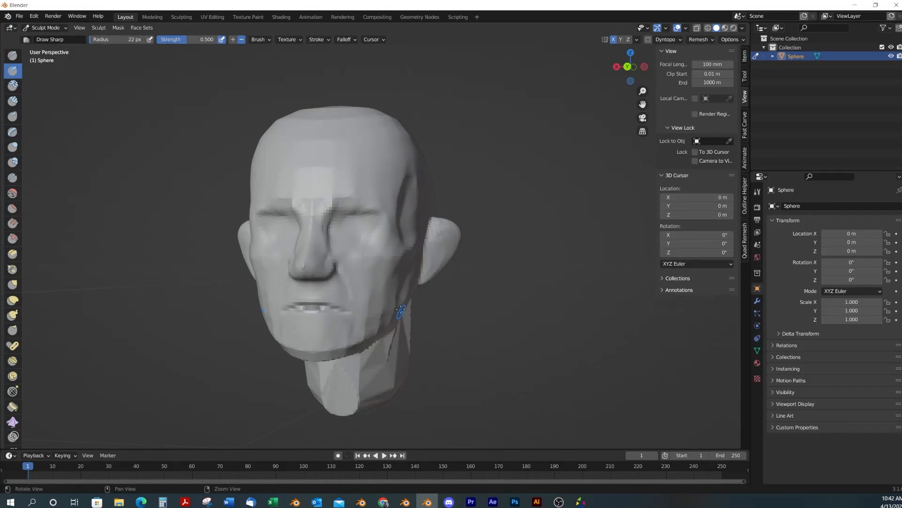
Pull the upper and lower lips into shape around the mouth opening with the Grab brush at a 65 px radius
key(g)
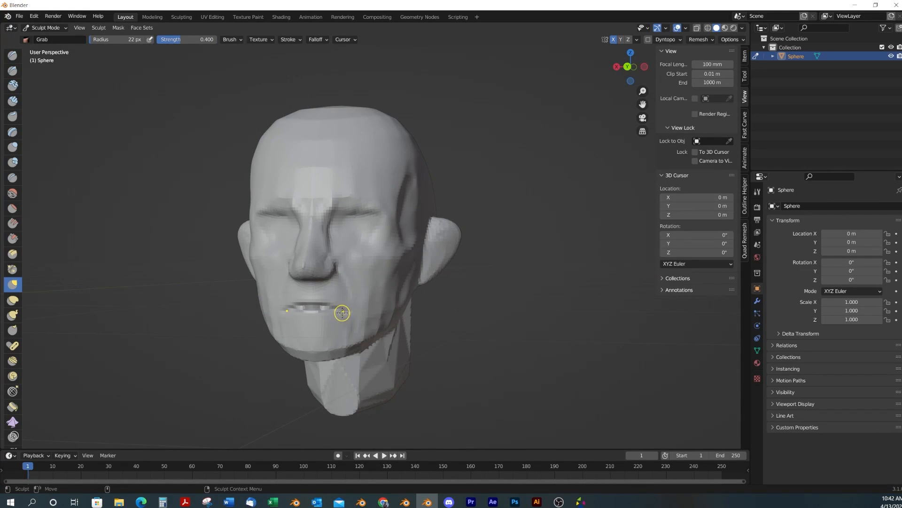
scroll(409, 337, up, 6)
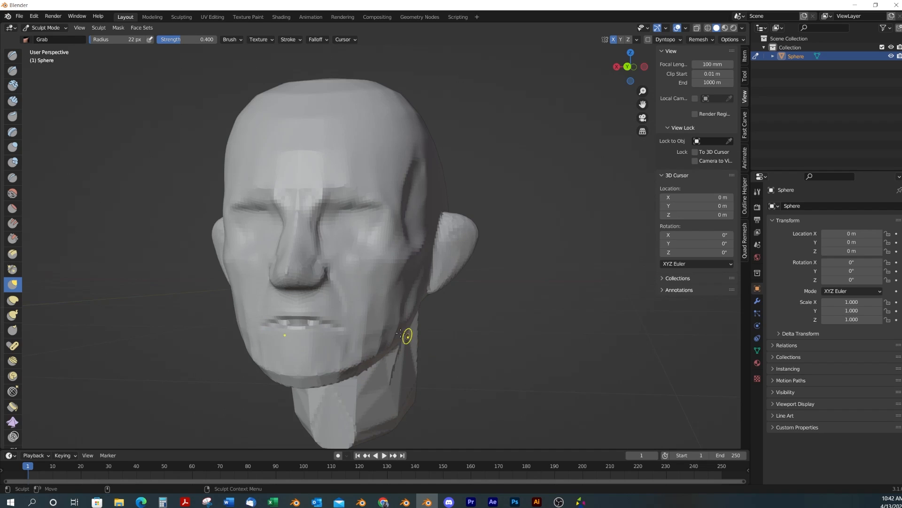
mouse_move(312, 337)
middle_down()
mouse_move(292, 297)
mouse_move(353, 286)
middle_up()
key(f)
click(371, 274)
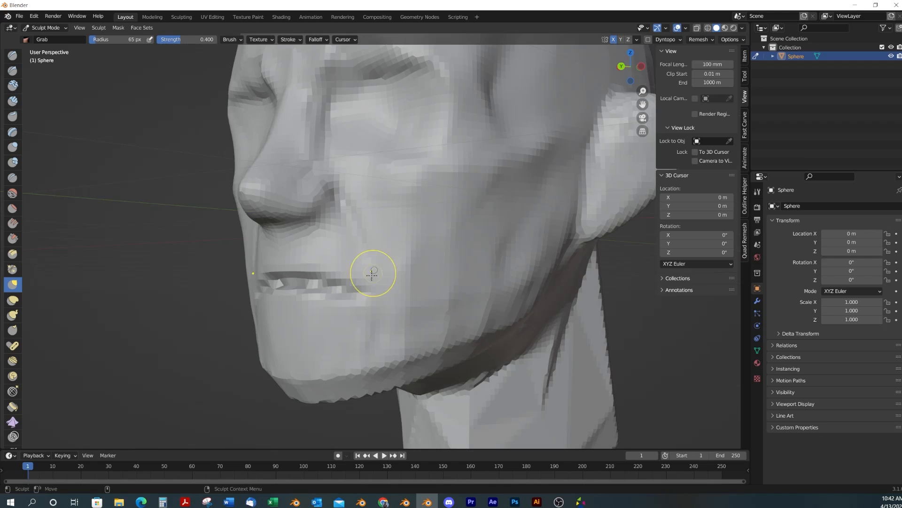
mouse_move(298, 272)
mouse_down()
mouse_move(284, 263)
mouse_move(336, 314)
mouse_up()
middle_drag(336, 314, 379, 322)
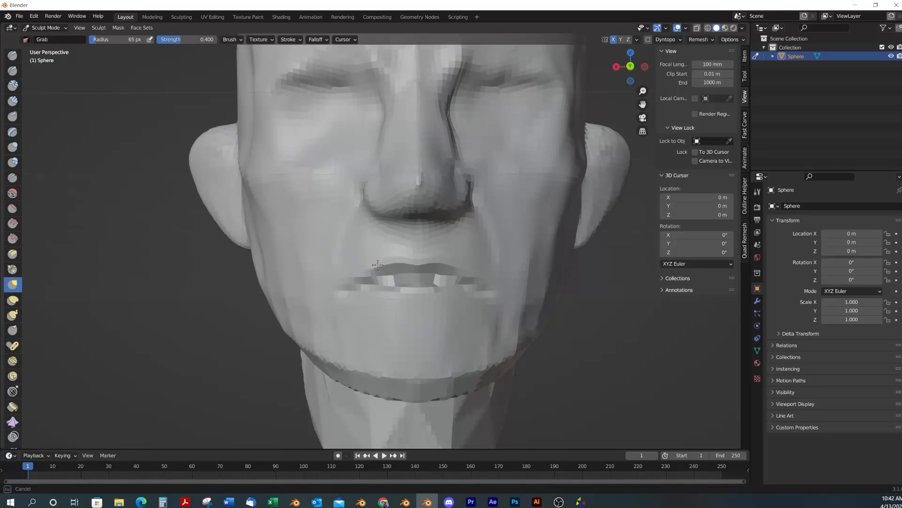
mouse_move(409, 292)
mouse_down()
mouse_move(378, 295)
mouse_move(461, 296)
mouse_move(421, 308)
mouse_move(453, 290)
mouse_move(443, 261)
mouse_up()
Refine the fullness of the lips and the mouth corners with the Grab brush at a 93 px radius
key(f)
click(463, 291)
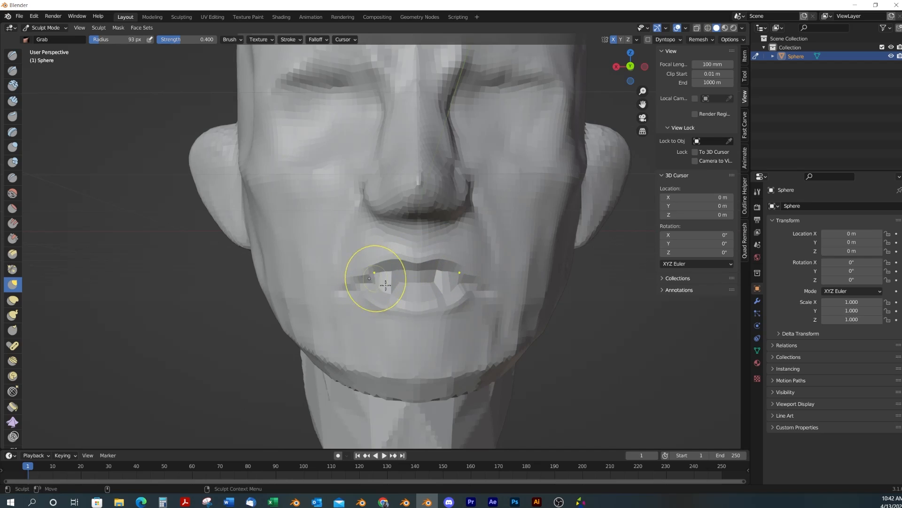
middle_drag(383, 277, 232, 292)
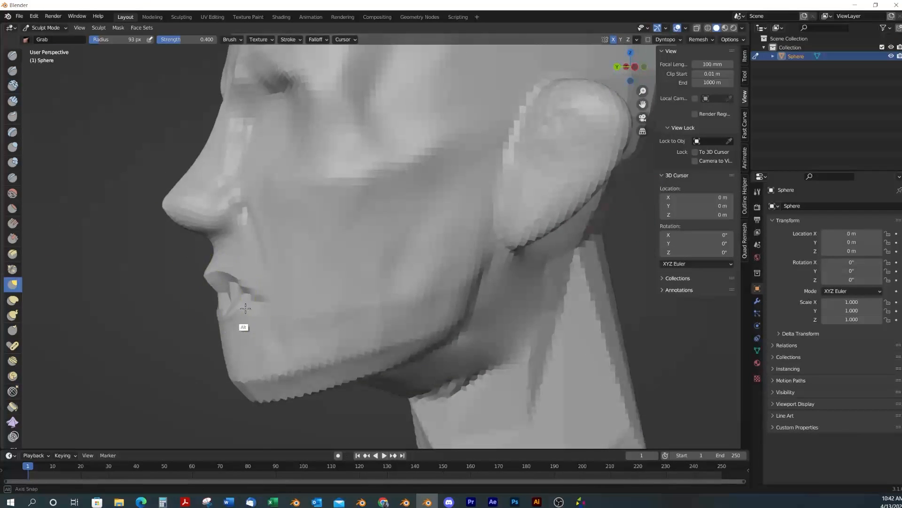
mouse_move(244, 325)
middle_down()
mouse_move(292, 317)
mouse_move(306, 348)
mouse_move(323, 354)
mouse_move(222, 303)
middle_up()
mouse_move(217, 333)
middle_down()
mouse_move(226, 343)
mouse_move(383, 343)
middle_up()
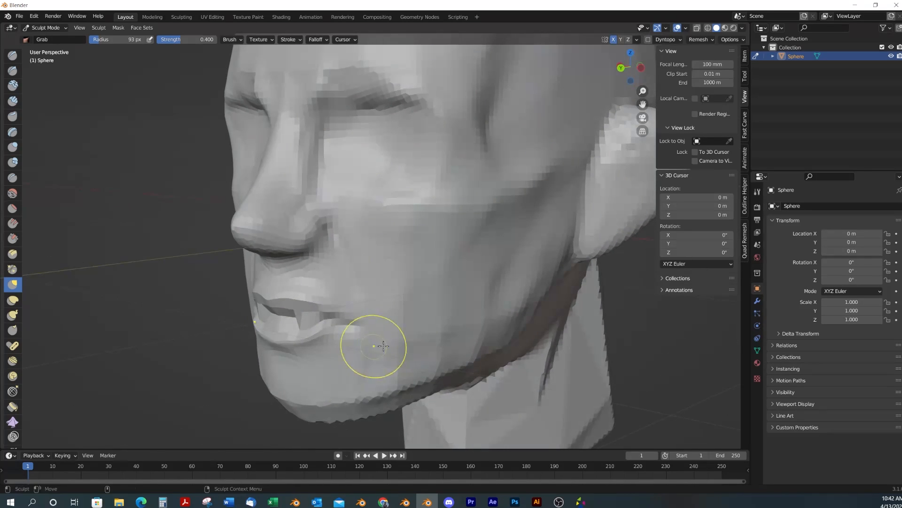
key(f)
click(441, 310)
scroll(440, 311, down, 4)
mouse_move(441, 310)
middle_down()
mouse_move(375, 328)
mouse_move(375, 348)
mouse_move(409, 336)
middle_up()
Build up the chin and the front of the jaw with the Clay Strips brush at an 88 px radius
click(13, 101)
key(f)
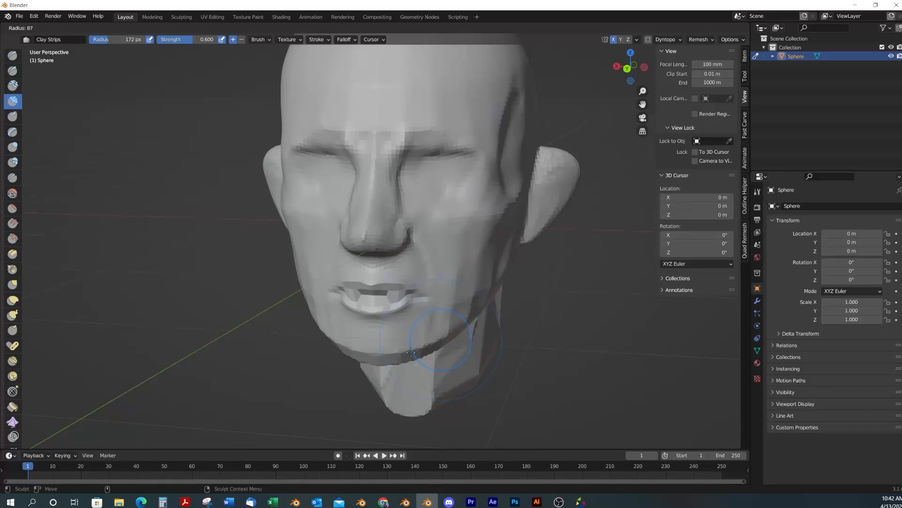
click(411, 352)
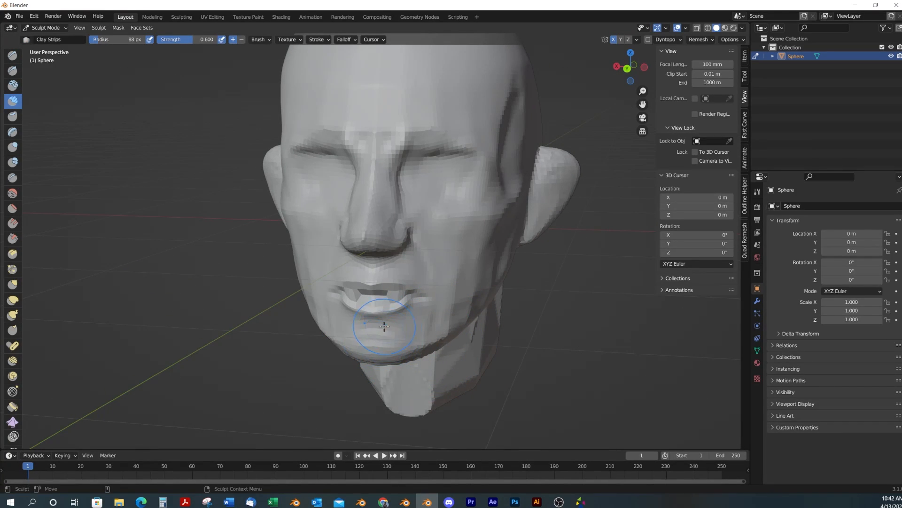
alt+drag(424, 337, 387, 340)
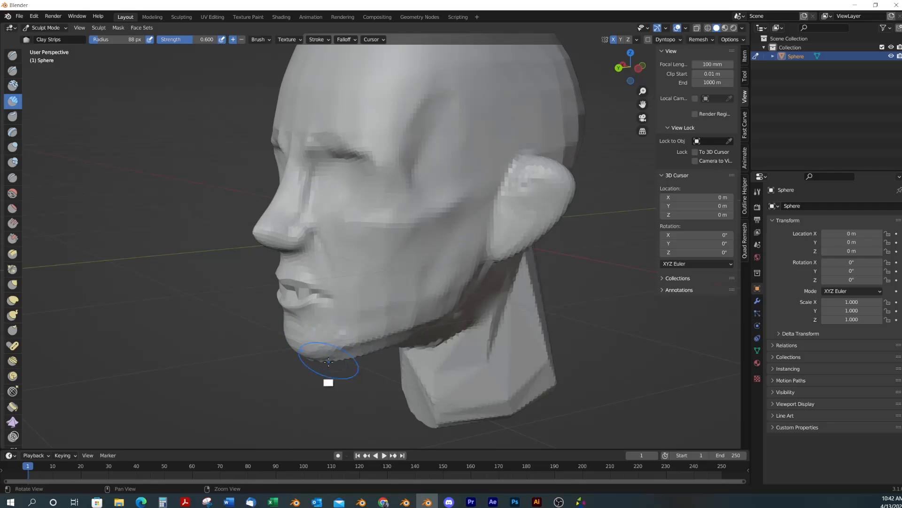
mouse_move(329, 361)
middle_down()
mouse_move(432, 342)
mouse_move(416, 355)
middle_up()
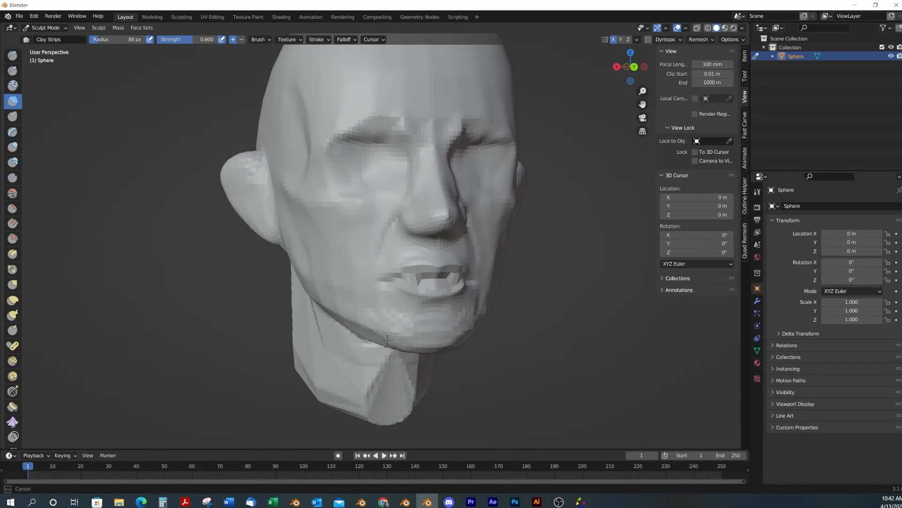
mouse_move(373, 285)
middle_down()
mouse_move(445, 357)
mouse_move(363, 357)
mouse_move(453, 336)
mouse_move(532, 340)
mouse_move(435, 333)
mouse_move(392, 362)
mouse_move(297, 340)
mouse_move(352, 304)
mouse_move(371, 348)
mouse_move(367, 313)
middle_up()
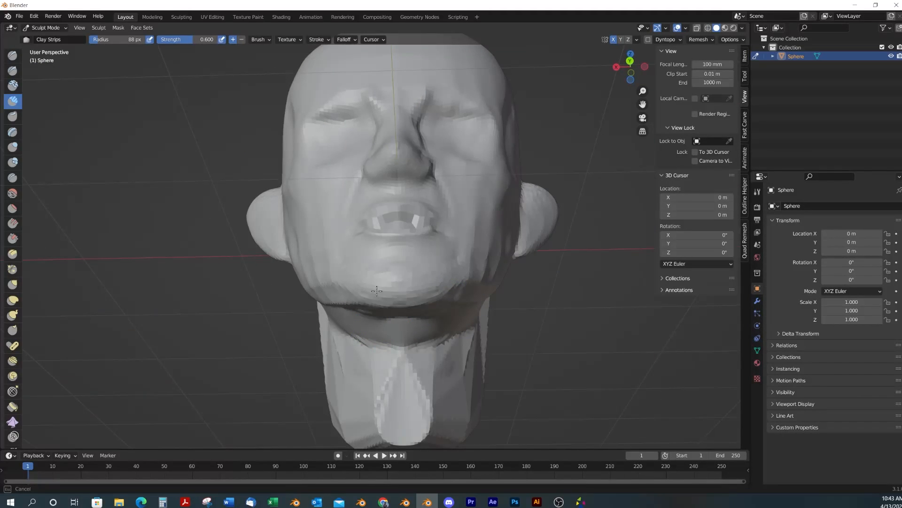
mouse_move(453, 299)
middle_down()
mouse_move(383, 346)
mouse_move(414, 310)
mouse_move(417, 320)
mouse_move(373, 318)
mouse_move(233, 282)
middle_up()
Adjust the mouth and lower face in profile with the Grab brush at a 160 px radius
key(f)
click(413, 312)
key(g)
key(f)
click(372, 301)
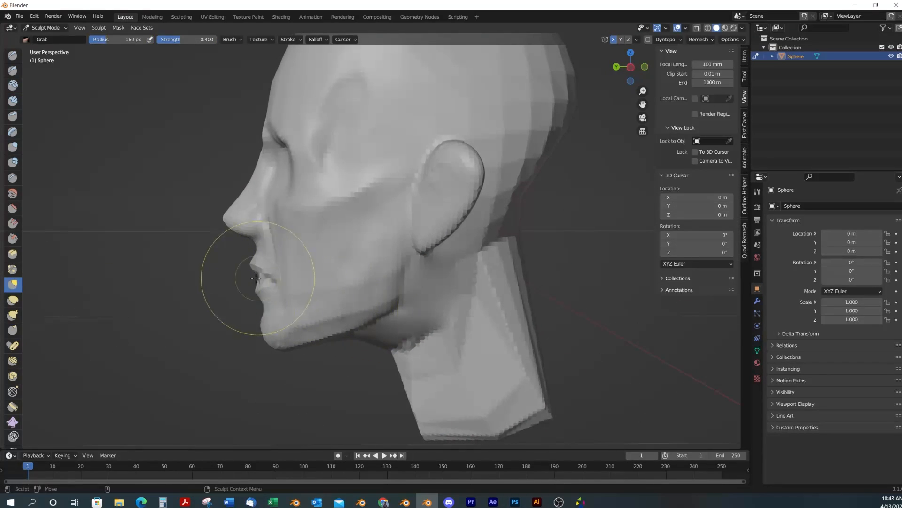
mouse_move(267, 297)
mouse_down()
mouse_move(253, 267)
mouse_move(271, 276)
mouse_move(287, 252)
mouse_up()
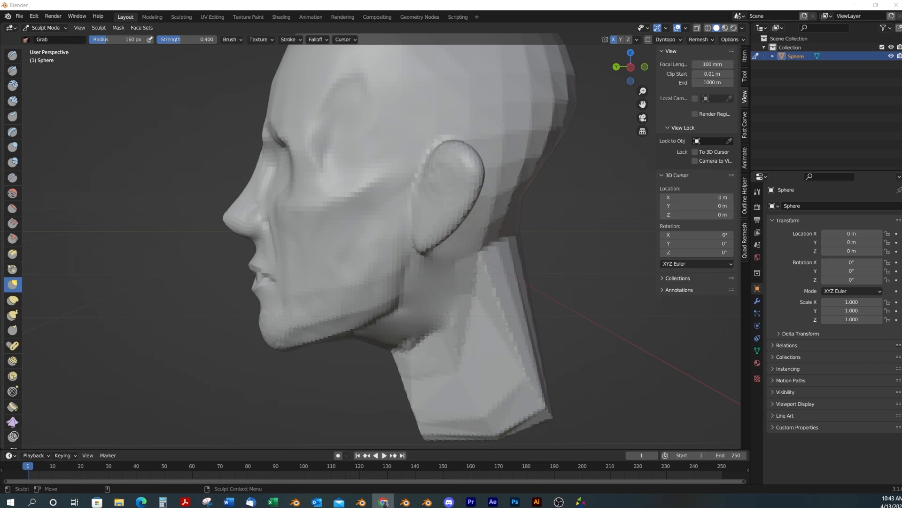
mouse_move(371, 294)
alt+mouse_down()
mouse_move(338, 269)
mouse_move(296, 301)
mouse_move(302, 312)
alt+mouse_up()
Reshape the chin and jawline in the left orthographic view with the Grab brush at a 152 px radius
key(bracketleft)
key(bracketleft)
key(bracketleft)
key(bracketleft)
key(f)
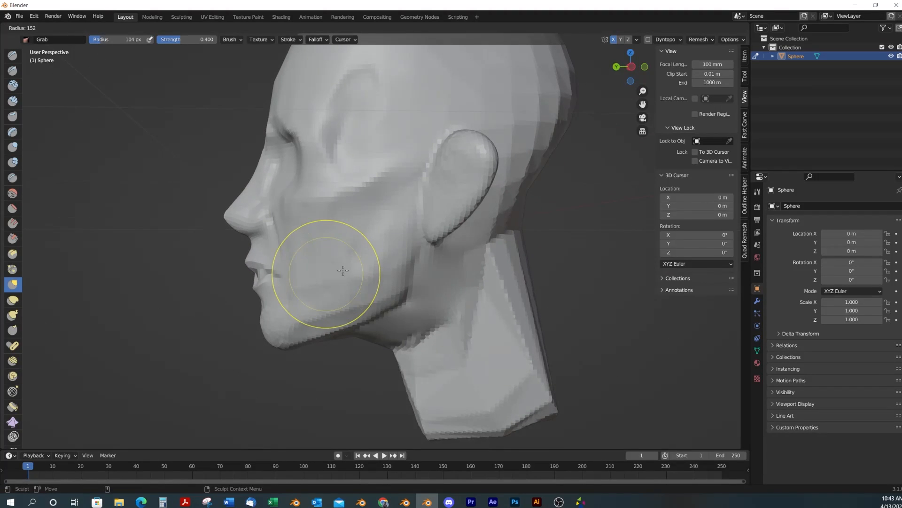
click(343, 270)
click(631, 67)
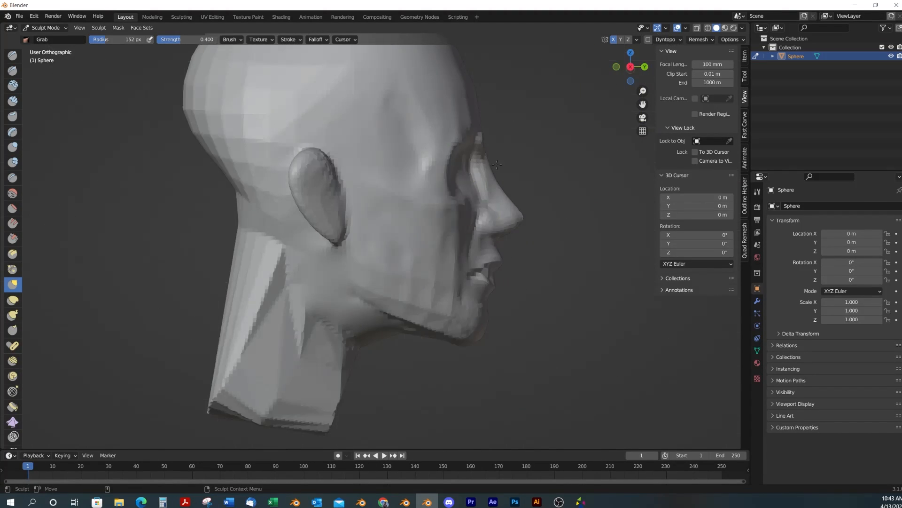
click(631, 67)
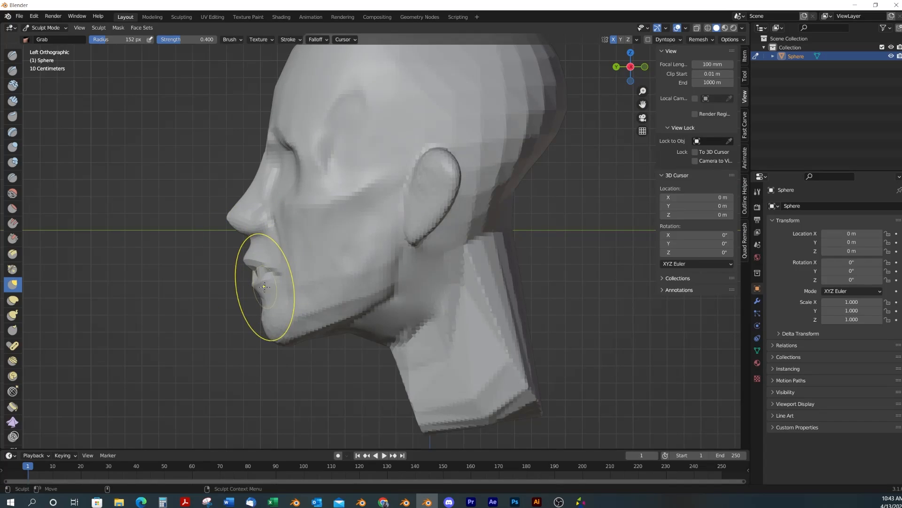
mouse_move(265, 286)
mouse_down()
mouse_move(261, 310)
mouse_move(278, 333)
mouse_move(315, 332)
mouse_up()
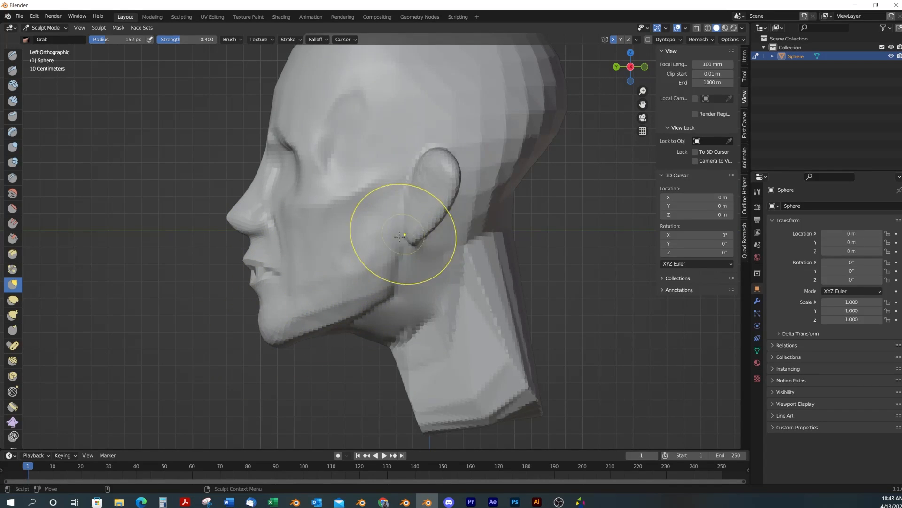
mouse_move(383, 261)
mouse_down()
mouse_move(394, 254)
mouse_move(391, 227)
mouse_move(396, 299)
mouse_move(305, 324)
mouse_move(257, 324)
mouse_up()
Push the chin and lower jaw forward in profile with the Grab brush at a 209 px radius
key(f)
click(391, 227)
drag(254, 286, 253, 282)
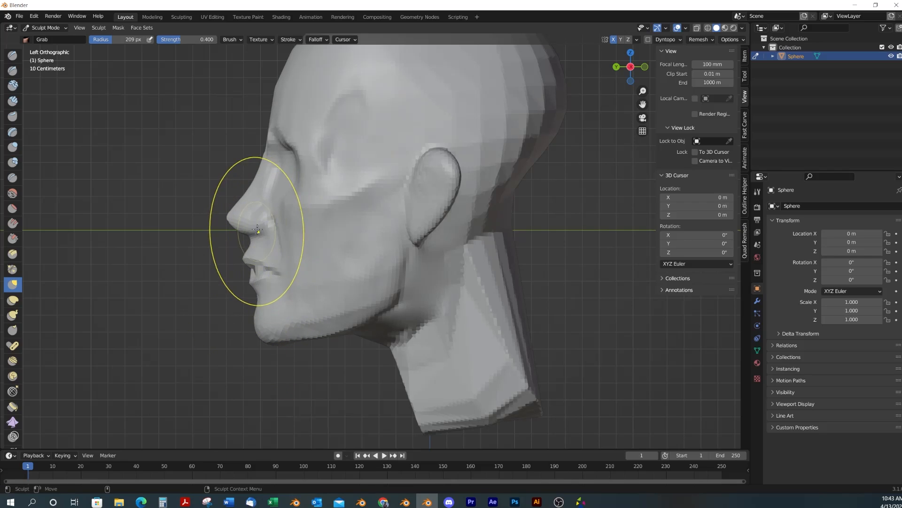
Straighten the profile of the nose bridge with the Grab brush at a 96 px radius
key(f)
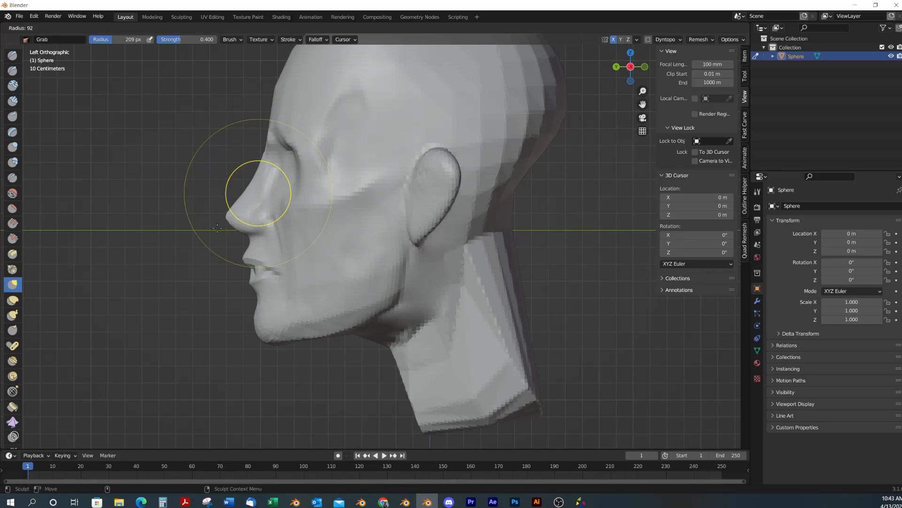
click(254, 193)
mouse_move(252, 162)
mouse_down()
mouse_move(232, 212)
mouse_move(245, 212)
mouse_move(232, 225)
mouse_move(252, 232)
mouse_up()
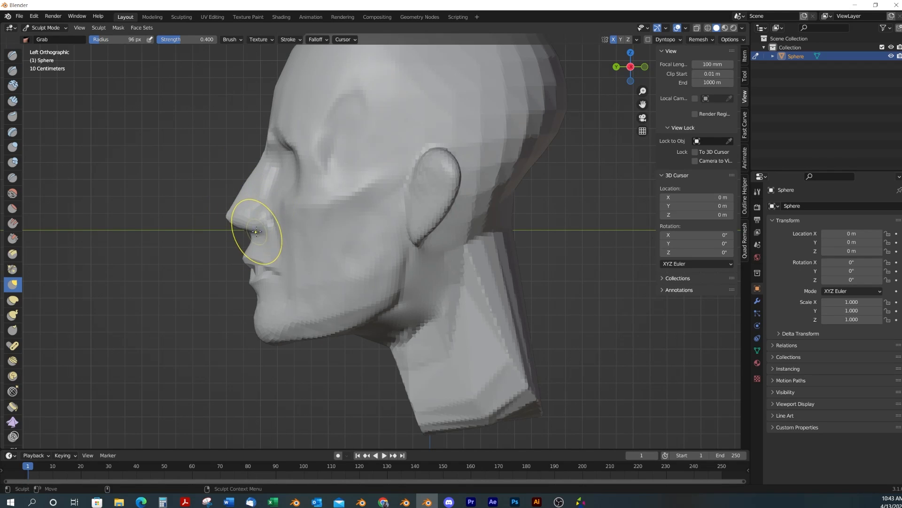
Reshape the brow, forehead and skull contour in profile with the Grab brush at a 222 px radius
alt+middle_click(537, 252)
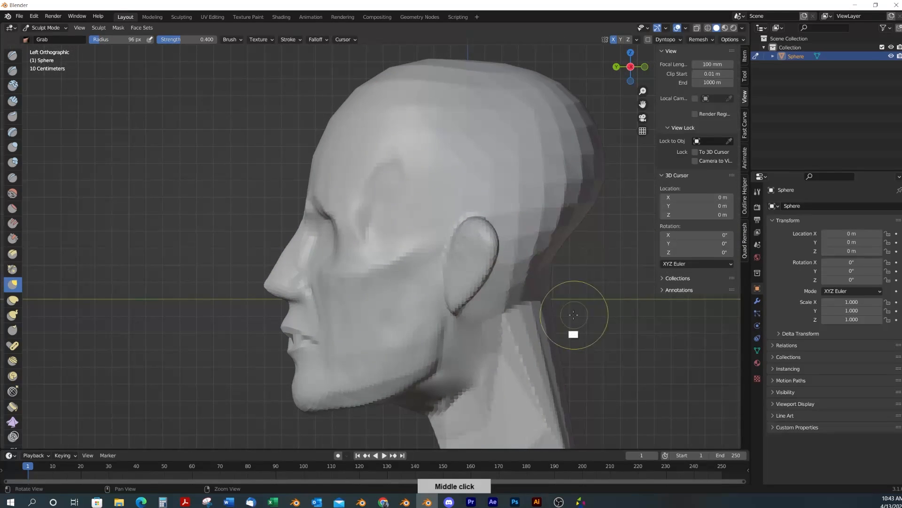
middle_drag(572, 308, 558, 318)
key(f)
click(446, 254)
mouse_move(341, 238)
mouse_down()
mouse_move(369, 248)
mouse_move(336, 162)
mouse_move(299, 190)
mouse_move(292, 171)
mouse_up()
drag(363, 99, 371, 99)
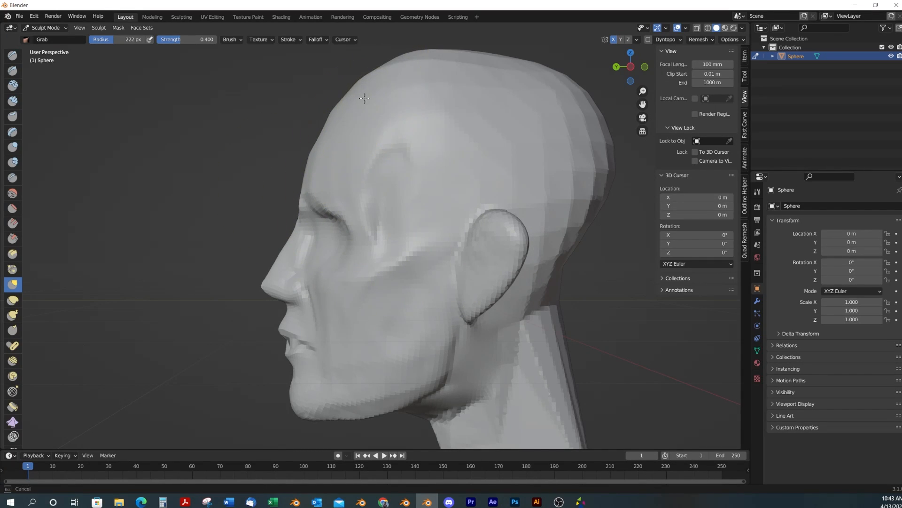
middle_drag(595, 305, 599, 279)
drag(506, 207, 504, 236)
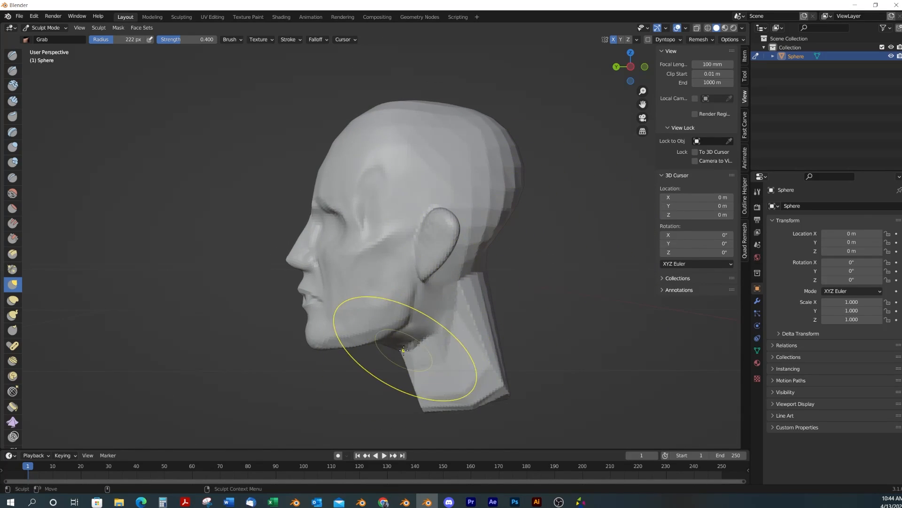
Pull the front of the neck forward beneath the chin with the Grab brush at a 151 px radius
key(f)
click(374, 369)
mouse_move(374, 369)
mouse_down()
mouse_move(373, 359)
mouse_move(352, 372)
mouse_up()
drag(419, 403, 387, 423)
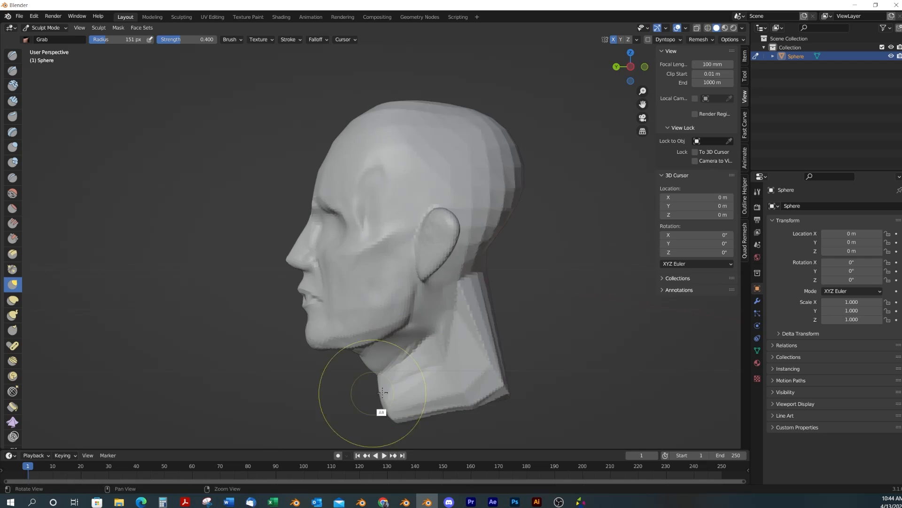
Smooth and reshape the throat and the sides of the neck below the jaw
alt+middle_drag(367, 402, 458, 386)
alt+drag(457, 386, 443, 383)
mouse_move(443, 383)
mouse_down()
mouse_move(444, 368)
mouse_move(482, 349)
mouse_up()
right_click(446, 369)
alt+middle_drag(482, 349, 459, 339)
mouse_move(474, 374)
middle_down()
mouse_move(451, 369)
mouse_move(406, 414)
mouse_move(368, 404)
mouse_move(463, 377)
middle_up()
Build up the neck muscles from behind the ears to the throat with the Clay Strips brush at a 35 px radius
key(f)
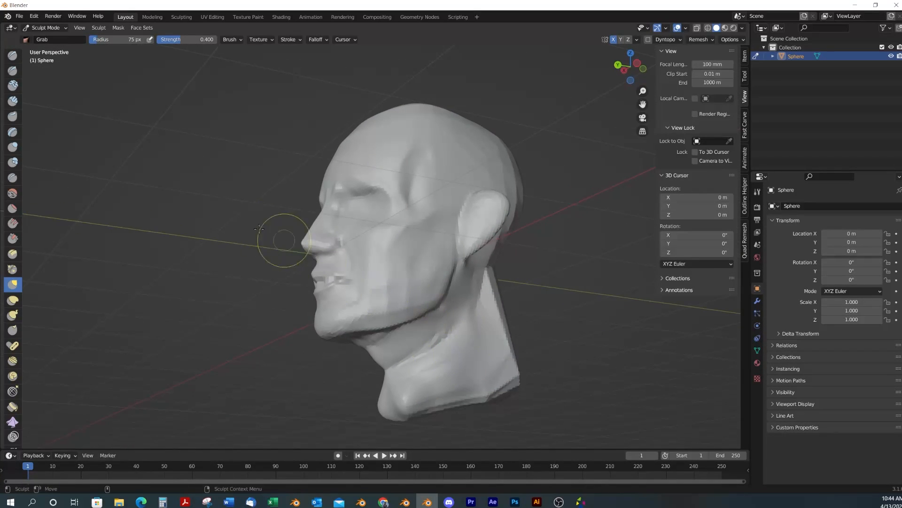
click(13, 101)
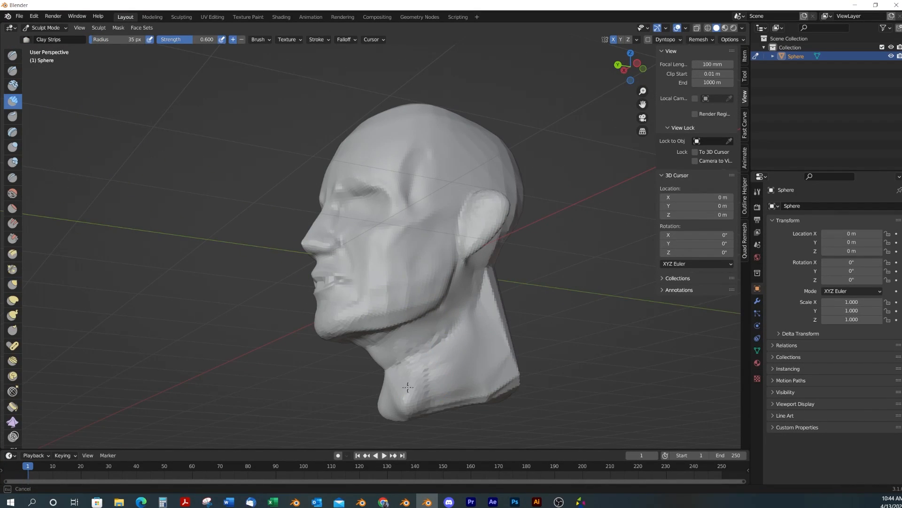
mouse_move(402, 405)
middle_down()
mouse_move(411, 377)
mouse_move(409, 405)
middle_up()
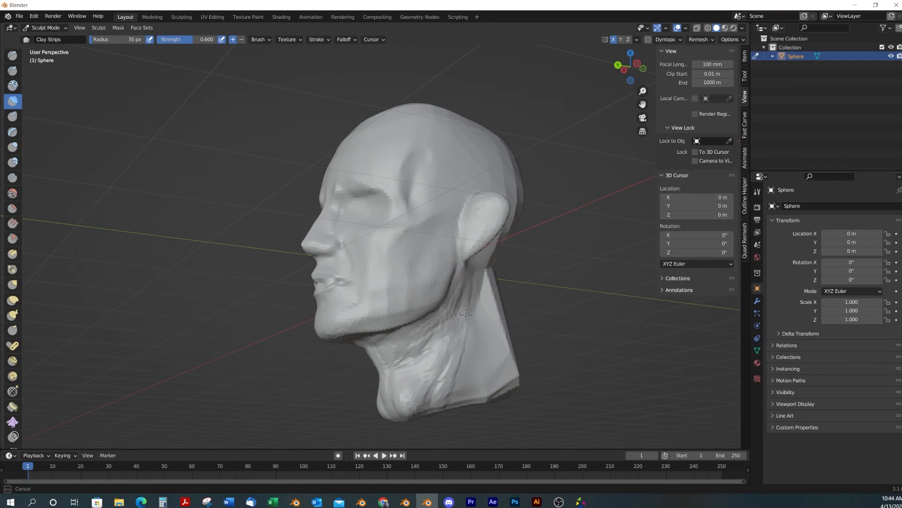
mouse_move(433, 395)
alt+middle_down()
mouse_move(503, 393)
mouse_move(453, 393)
mouse_move(433, 411)
alt+middle_up()
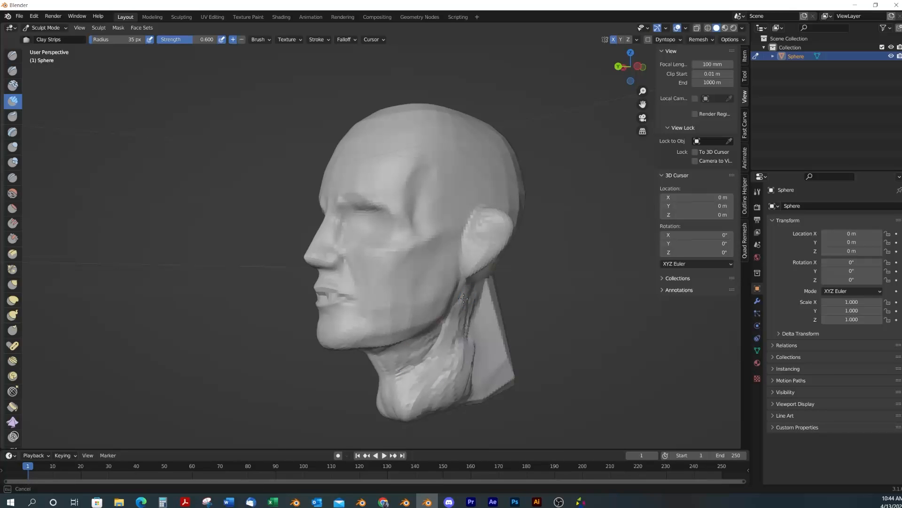
alt+middle_drag(473, 363, 430, 370)
mouse_move(424, 403)
middle_down()
mouse_move(425, 366)
mouse_move(415, 402)
mouse_move(403, 395)
middle_up()
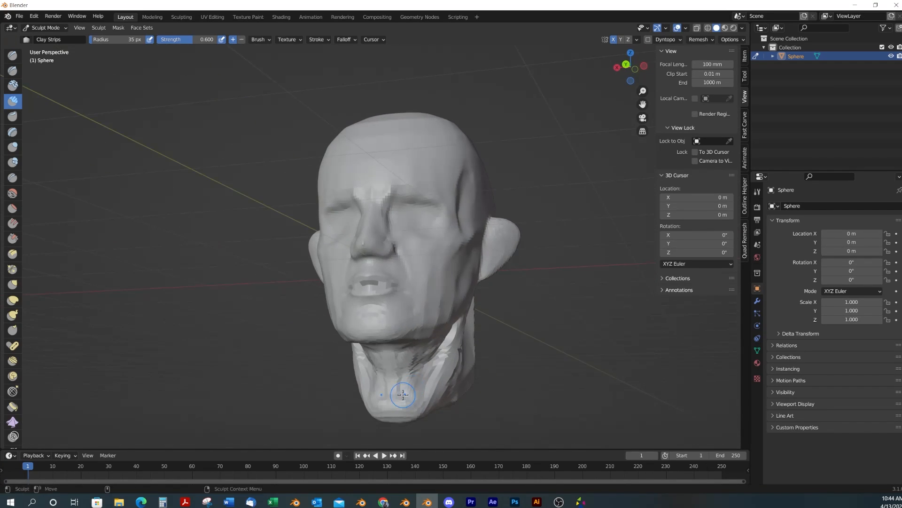
middle_drag(422, 362, 379, 334)
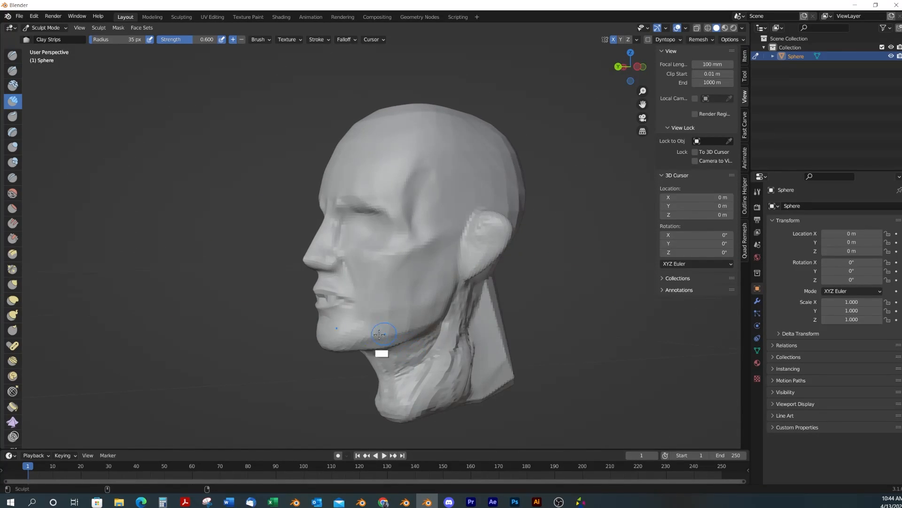
Carve curved eye sockets beneath the brow and beside the nose bridge with the Clay Strips brush at a 35 px radius
alt+drag(437, 322, 473, 378)
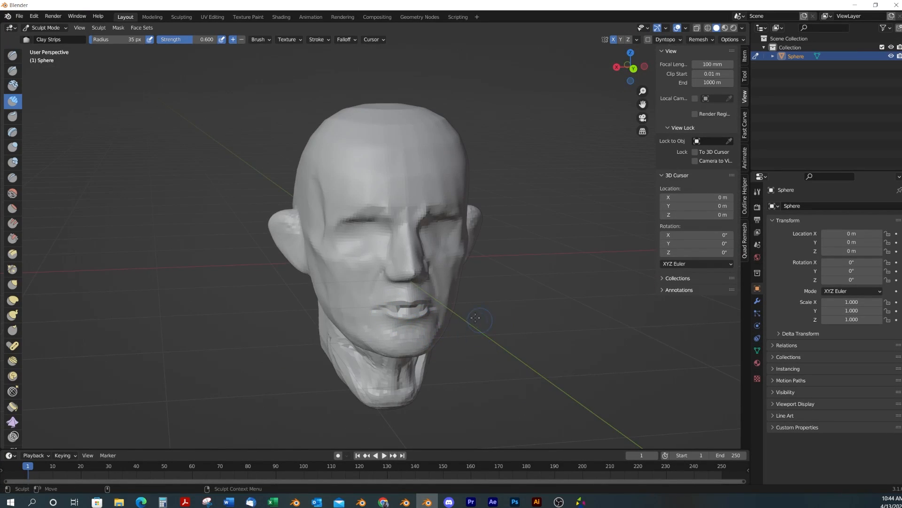
alt+drag(476, 318, 437, 313)
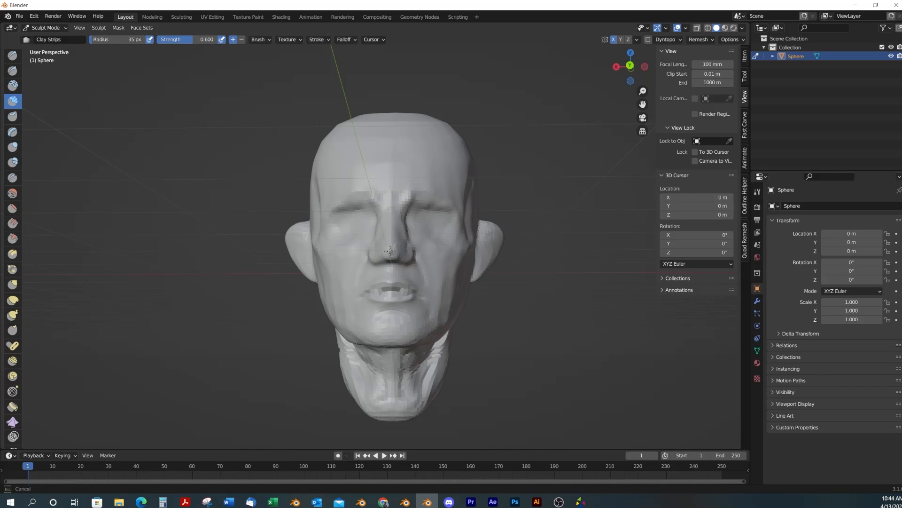
alt+drag(391, 250, 438, 290)
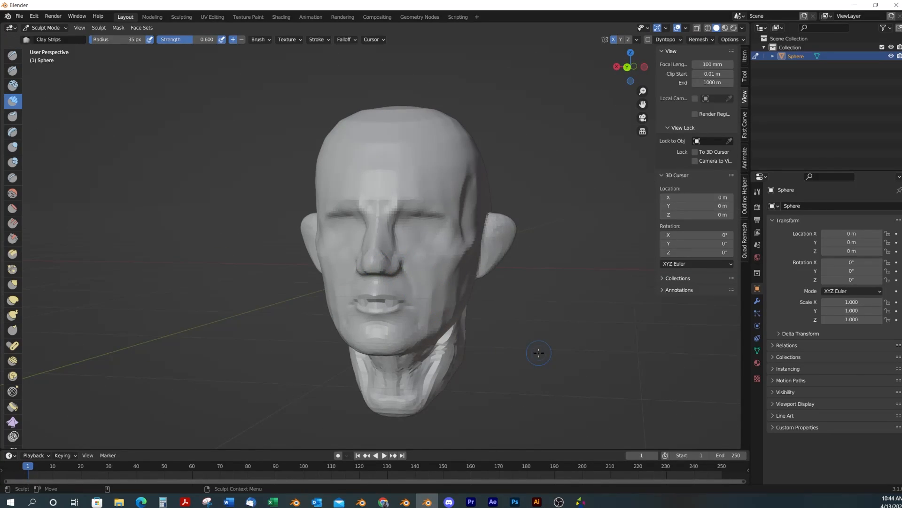
scroll(444, 327, up, 2)
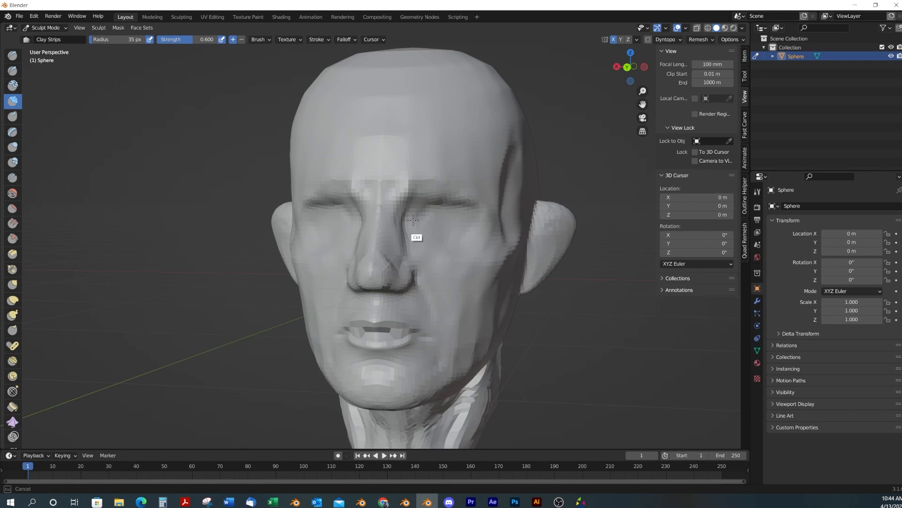
alt+drag(461, 222, 431, 228)
mouse_move(467, 277)
alt+mouse_down()
mouse_move(435, 250)
mouse_move(440, 225)
alt+mouse_up()
alt+drag(485, 266, 445, 276)
ctrl+drag(398, 241, 379, 230)
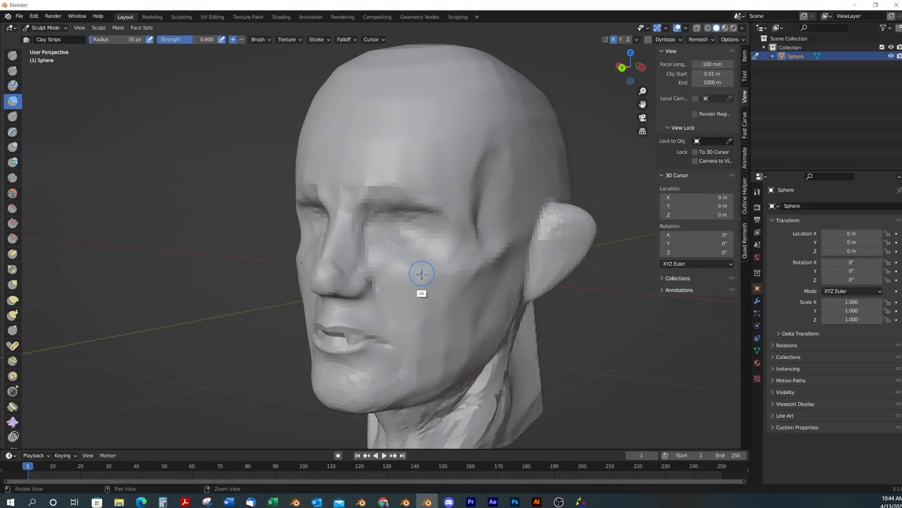
alt+drag(419, 274, 472, 263)
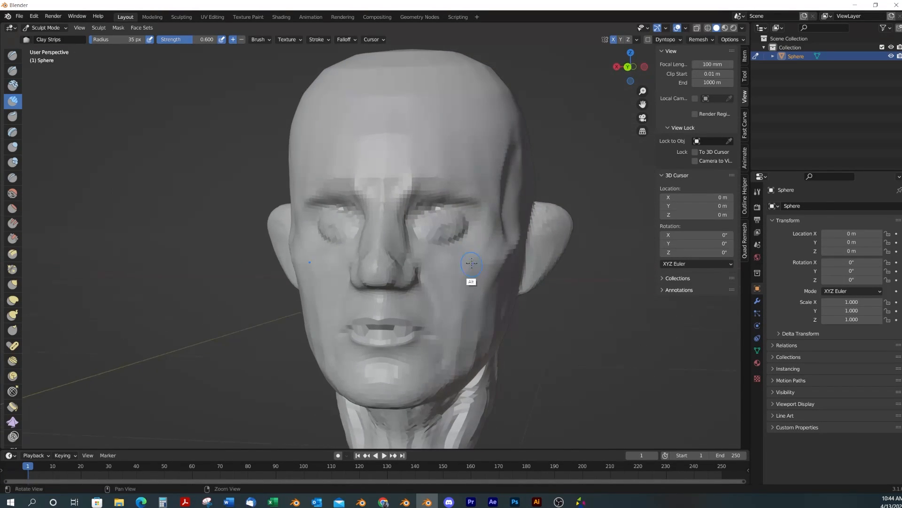
Deepen the sockets under the brow and smooth the closed eyes into rounded eyeball forms
mouse_move(449, 227)
alt+mouse_down()
mouse_move(390, 278)
mouse_move(433, 294)
mouse_move(436, 238)
alt+mouse_up()
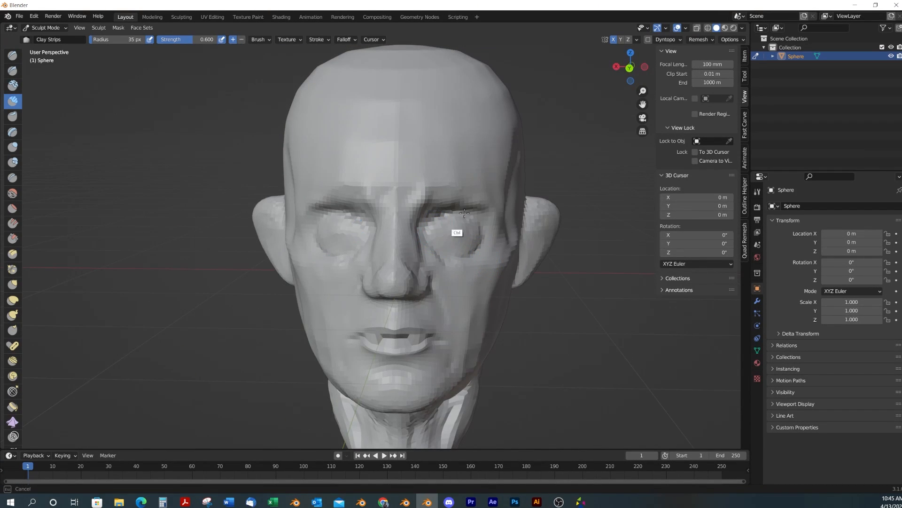
mouse_move(476, 228)
alt+mouse_down()
mouse_move(411, 246)
mouse_move(389, 242)
mouse_move(443, 266)
mouse_move(437, 253)
mouse_move(409, 289)
mouse_move(469, 228)
alt+mouse_up()
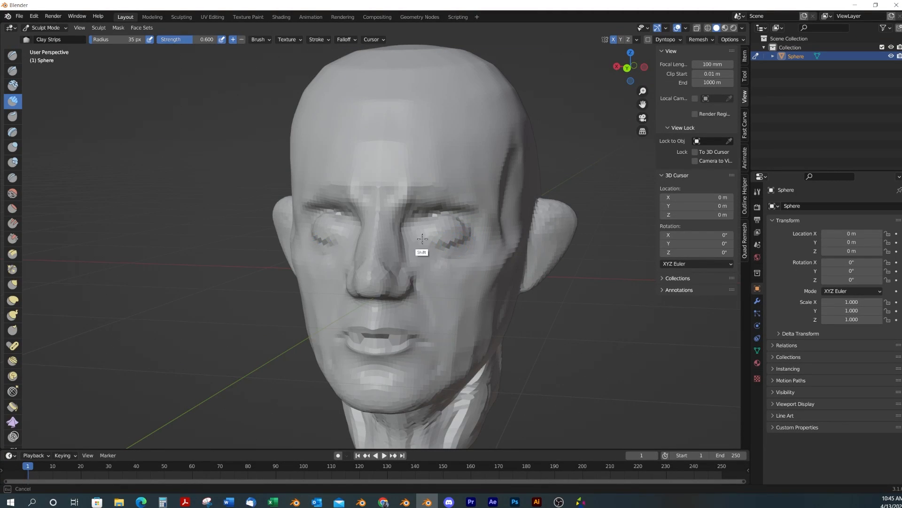
mouse_move(516, 271)
alt+mouse_down()
mouse_move(426, 266)
mouse_move(413, 297)
mouse_move(440, 293)
mouse_move(487, 340)
mouse_move(474, 304)
mouse_move(445, 316)
mouse_move(461, 363)
mouse_move(469, 359)
mouse_move(436, 318)
mouse_move(430, 341)
mouse_move(392, 305)
alt+mouse_up()
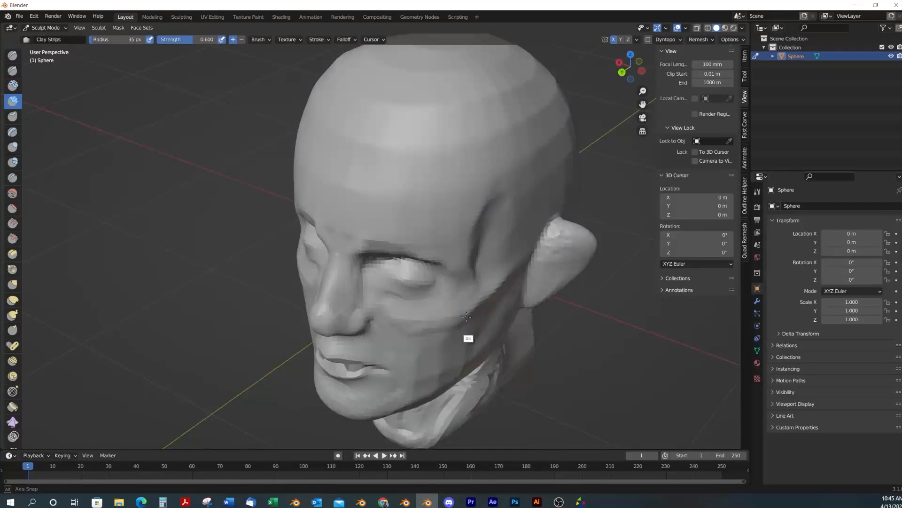
Define the cheekbone and hollow the cheek from the ear toward the mouth with Clay Strips, smoothing the transitions
mouse_move(466, 316)
alt+mouse_down()
mouse_move(437, 272)
mouse_move(407, 278)
alt+mouse_up()
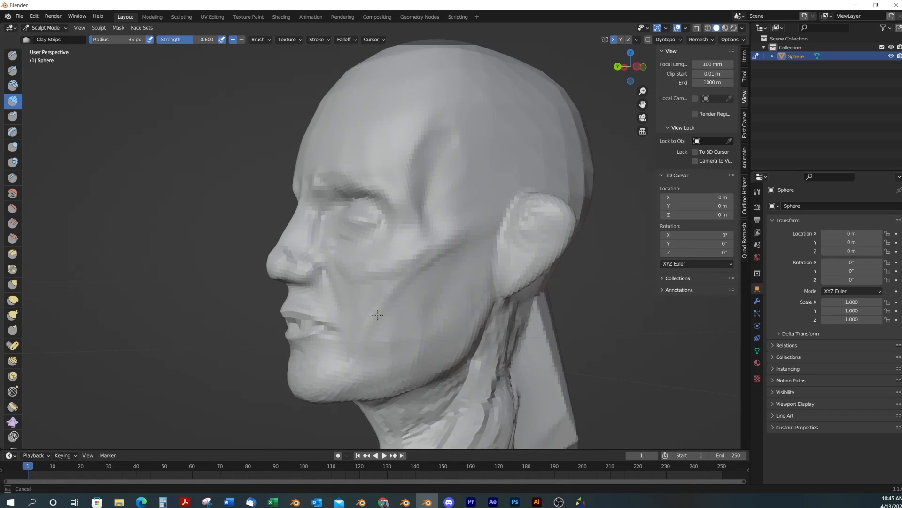
alt+drag(378, 315, 429, 355)
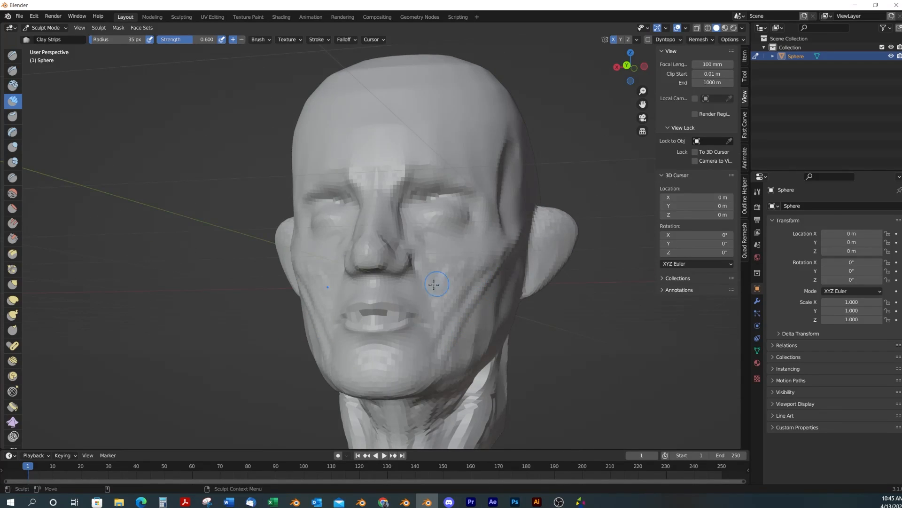
mouse_move(459, 287)
alt+mouse_down()
mouse_move(465, 329)
mouse_move(466, 273)
alt+mouse_up()
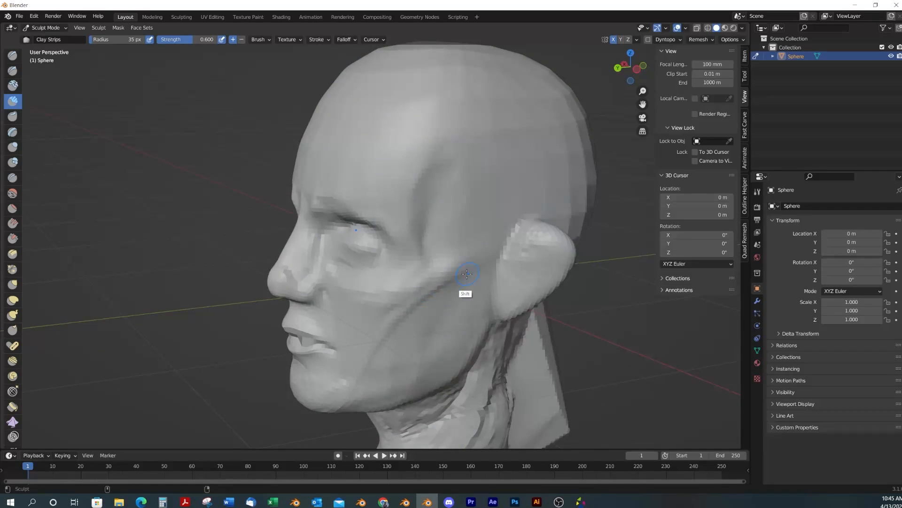
mouse_move(405, 316)
alt+mouse_down()
mouse_move(433, 379)
mouse_move(493, 241)
mouse_move(460, 300)
mouse_move(500, 315)
mouse_move(450, 307)
mouse_move(453, 329)
mouse_move(402, 321)
mouse_move(459, 341)
mouse_move(376, 325)
alt+mouse_up()
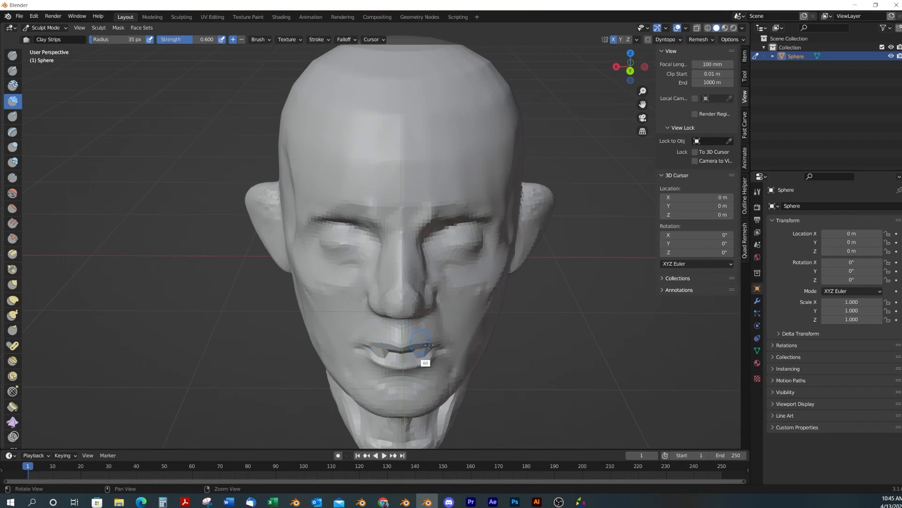
alt+drag(429, 345, 458, 304)
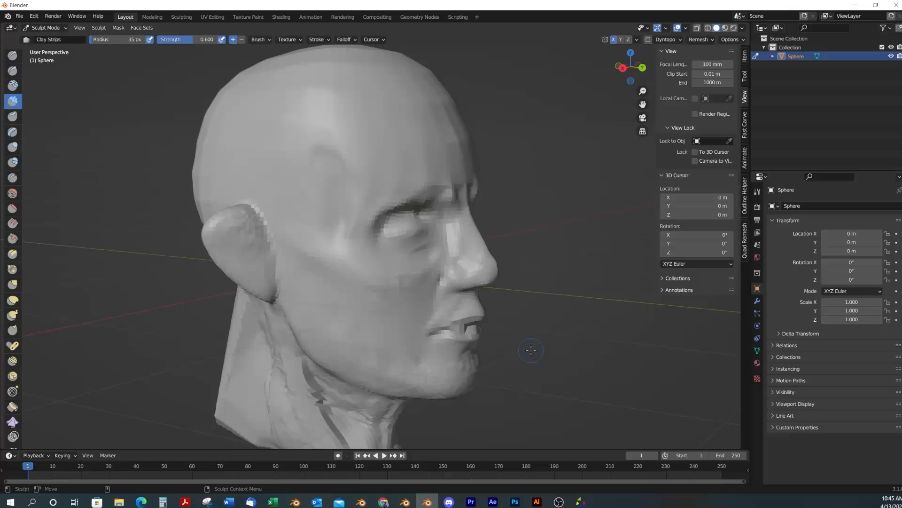
Carve the philtrum between the nose and upper lip with the Clay Strips brush at a 16 px radius
mouse_move(503, 342)
alt+mouse_down()
mouse_move(382, 305)
mouse_move(374, 315)
alt+mouse_up()
key(f)
click(385, 310)
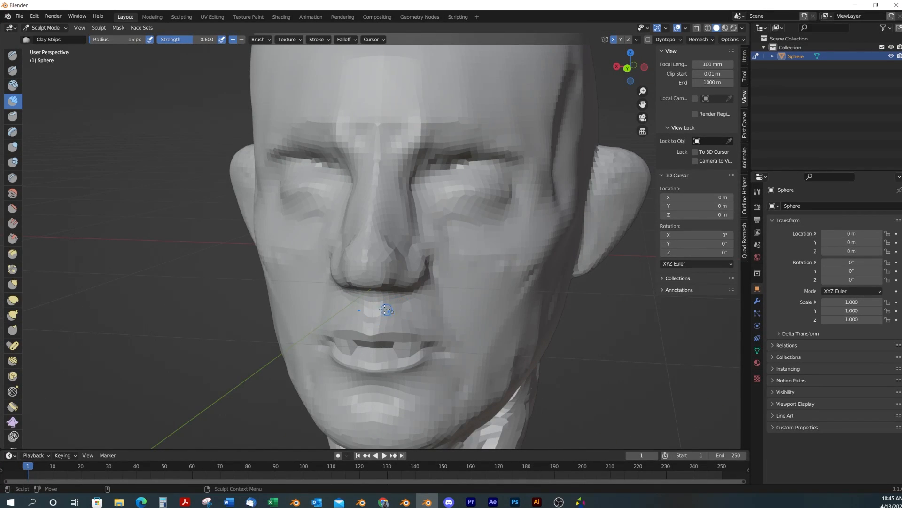
mouse_move(403, 344)
alt+mouse_down()
mouse_move(441, 327)
mouse_move(427, 332)
mouse_move(452, 340)
alt+mouse_up()
Cut the mouth line outward to both lip corners with the Draw Sharp brush at a 35 px radius
key(shift+d)
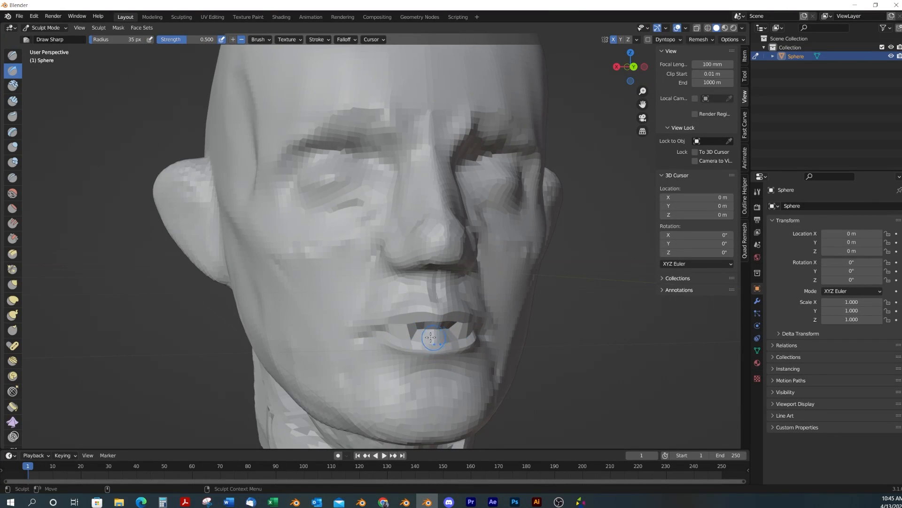
key(g)
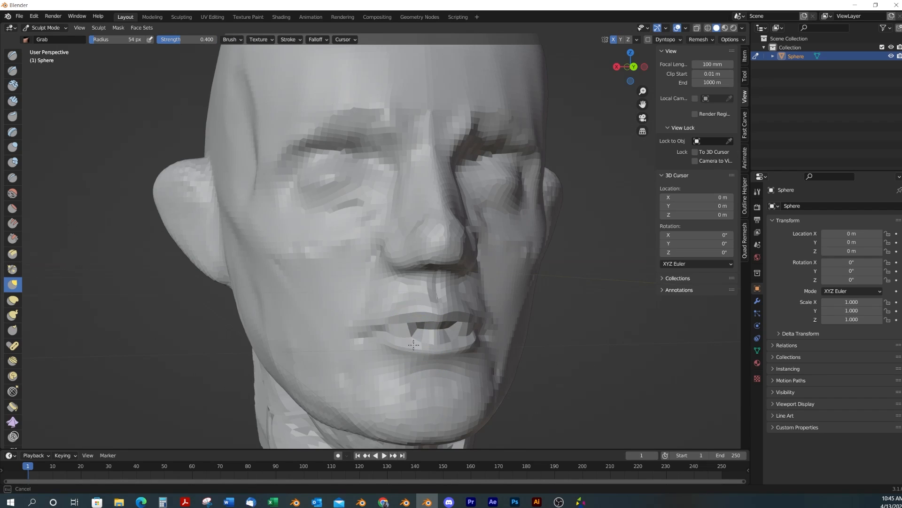
mouse_move(406, 337)
alt+mouse_down()
mouse_move(451, 351)
mouse_move(383, 345)
mouse_move(486, 353)
mouse_move(459, 343)
mouse_move(470, 349)
mouse_move(471, 340)
alt+mouse_up()
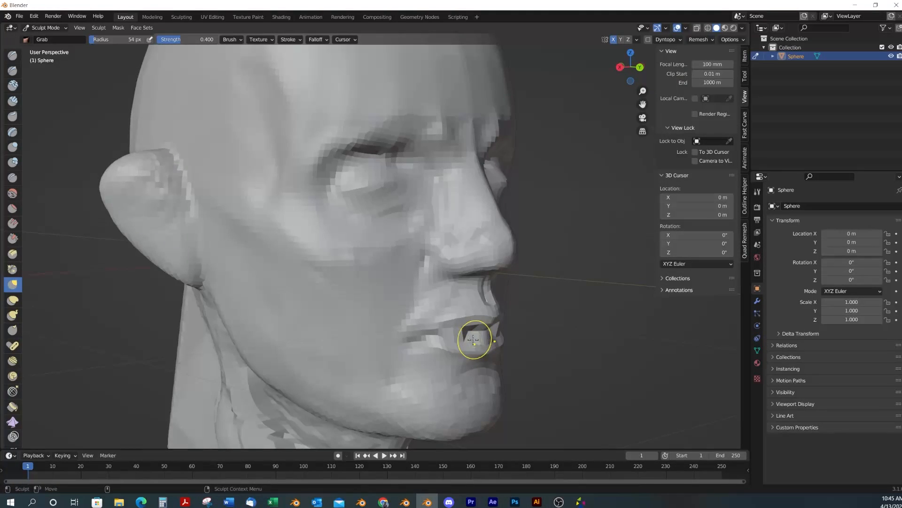
key(ctrl+z)
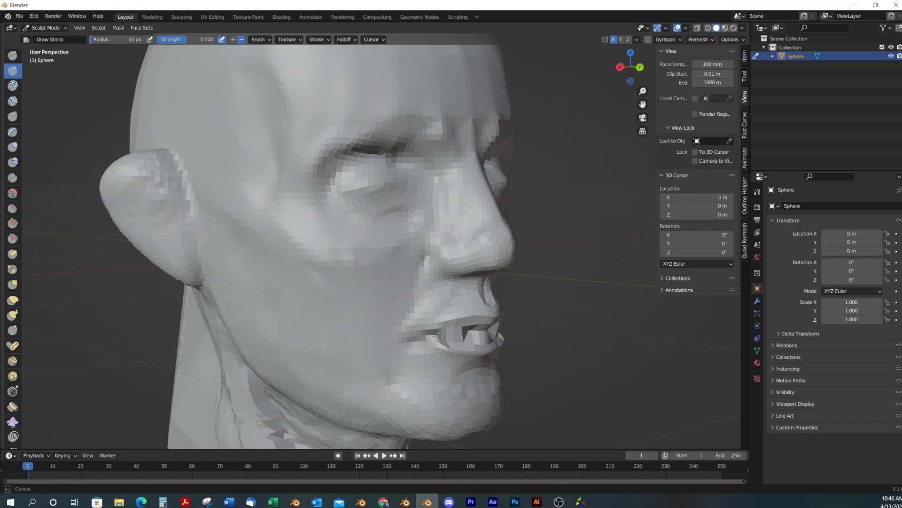
mouse_move(504, 344)
alt+mouse_down()
mouse_move(411, 358)
mouse_move(331, 338)
alt+mouse_up()
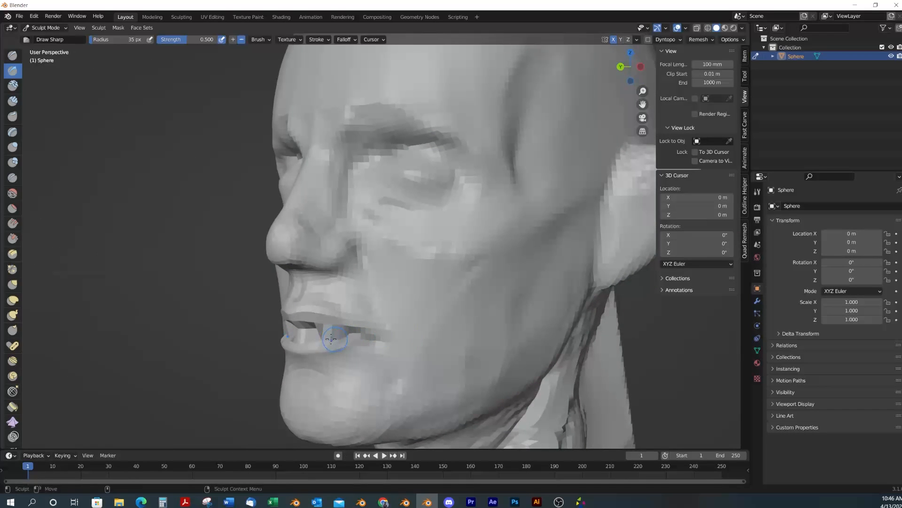
mouse_move(392, 351)
alt+mouse_down()
mouse_move(374, 369)
mouse_move(459, 369)
mouse_move(457, 337)
alt+mouse_up()
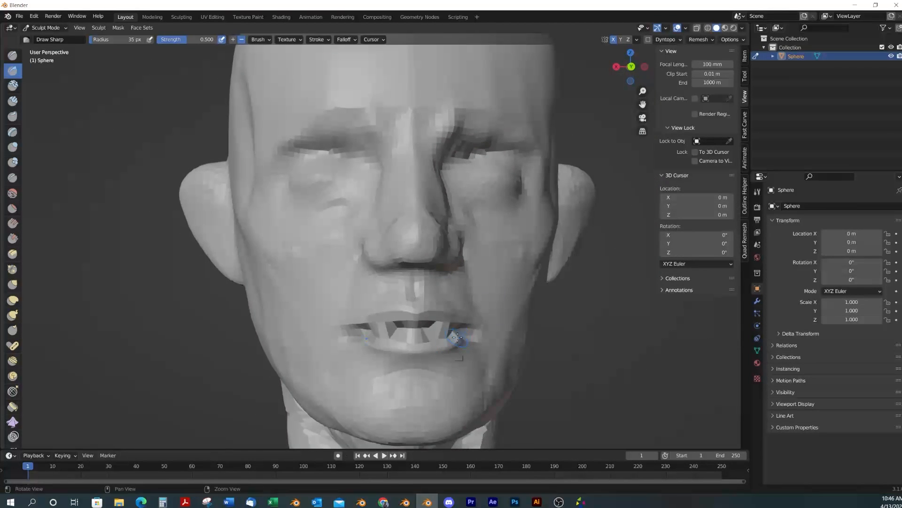
Try to voxel remesh the head at the existing voxel size
click(711, 40)
click(709, 118)
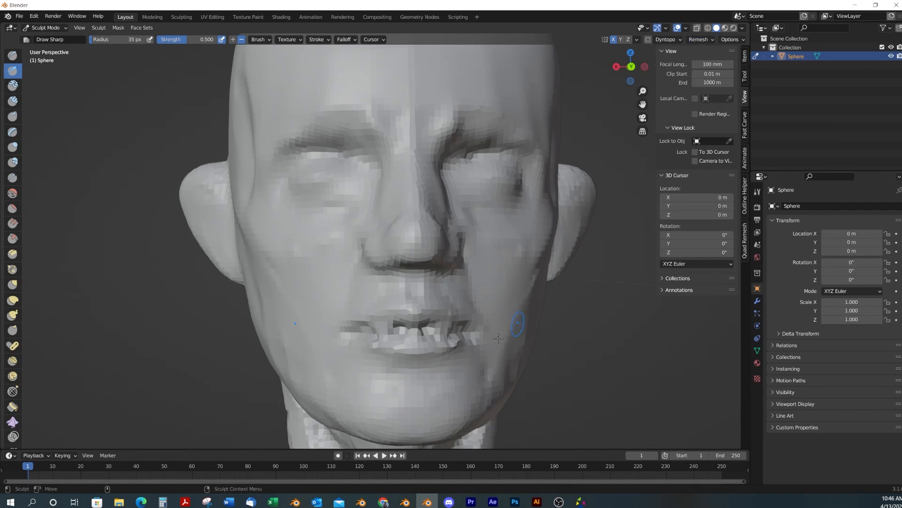
mouse_move(498, 337)
alt+mouse_down()
mouse_move(441, 368)
mouse_move(461, 349)
alt+mouse_up()
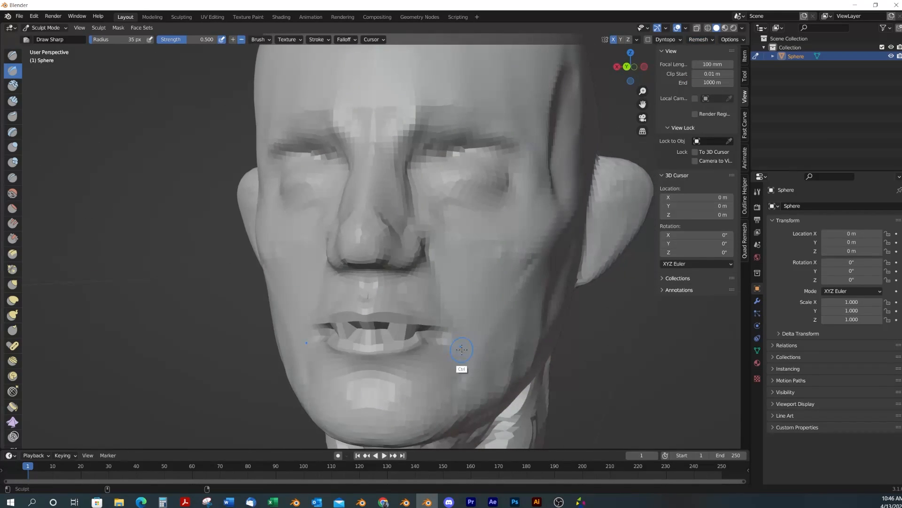
Reduce the voxel size and remesh the head at a finer resolution
click(709, 41)
key(shift+r)
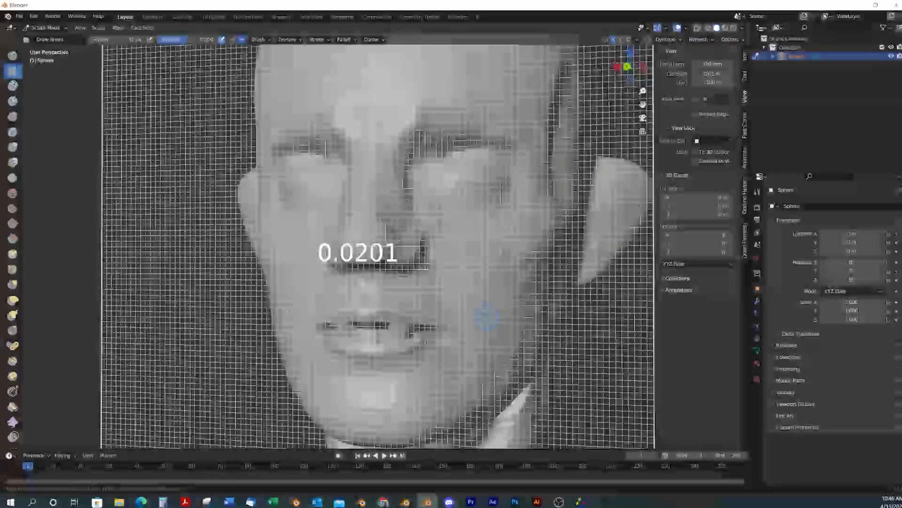
click(614, 305)
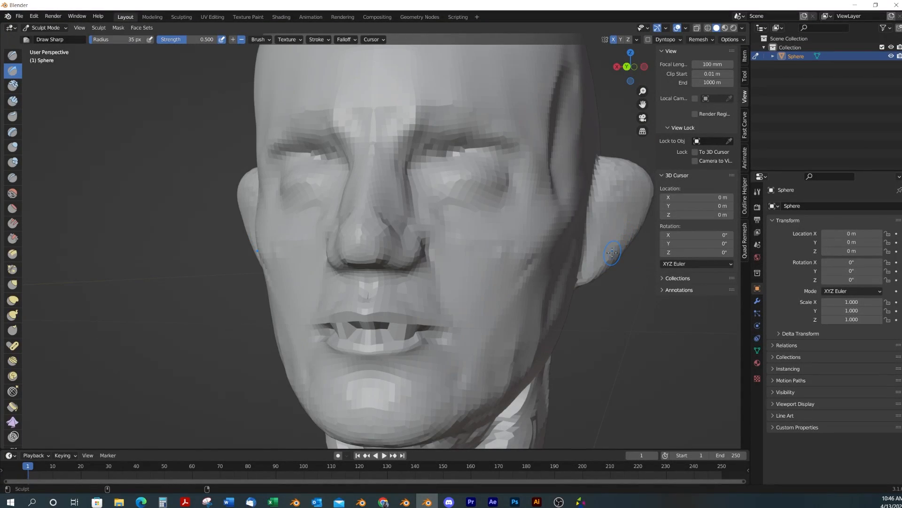
key(ctrl+r)
Smooth the ragged mouth opening and recut the line between the lips with Draw Sharp
middle_drag(473, 302, 453, 328)
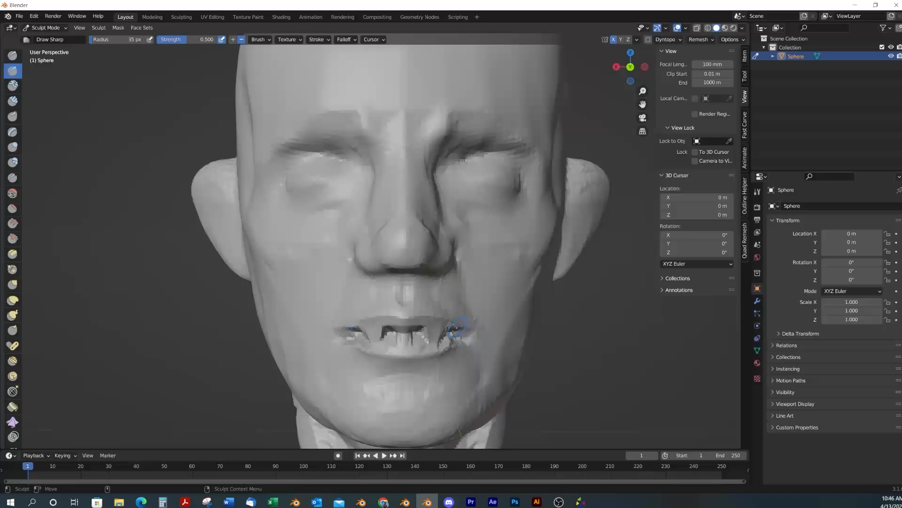
drag(390, 337, 373, 335)
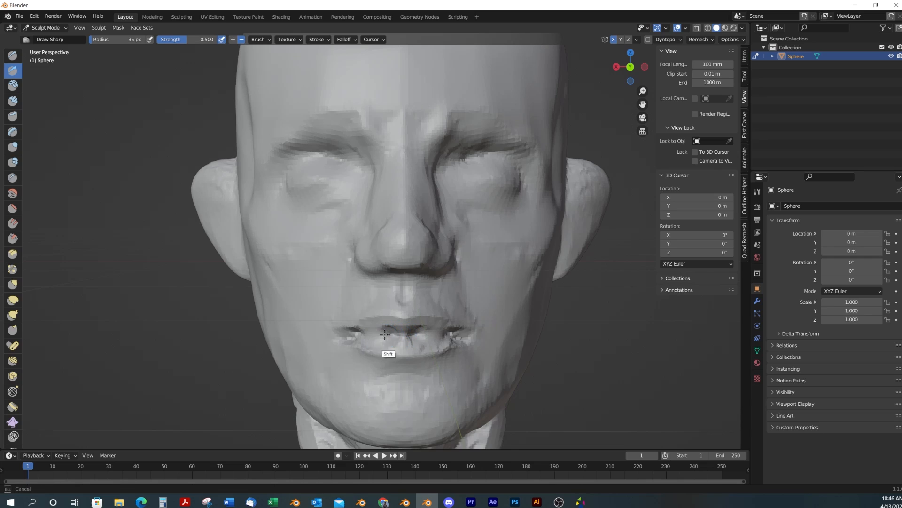
drag(365, 336, 385, 333)
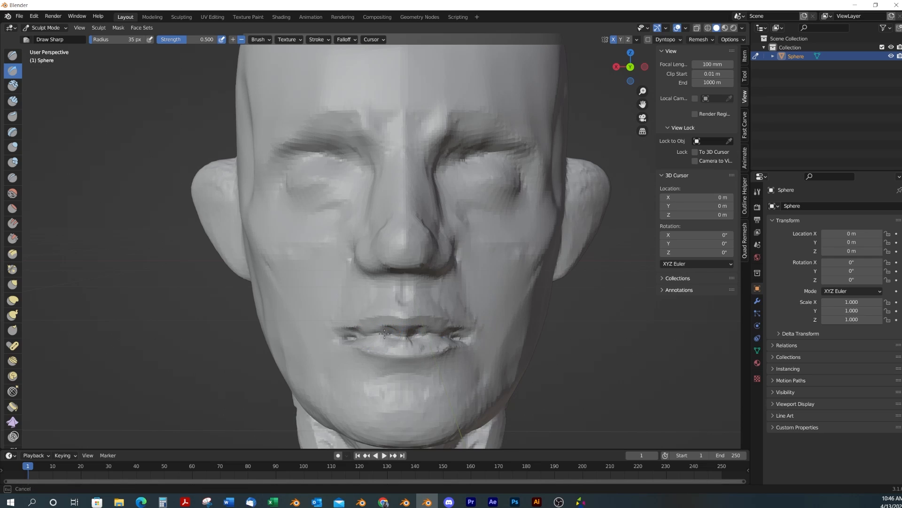
mouse_move(462, 338)
middle_down()
mouse_move(423, 367)
mouse_move(336, 329)
mouse_move(376, 374)
mouse_move(378, 335)
middle_up()
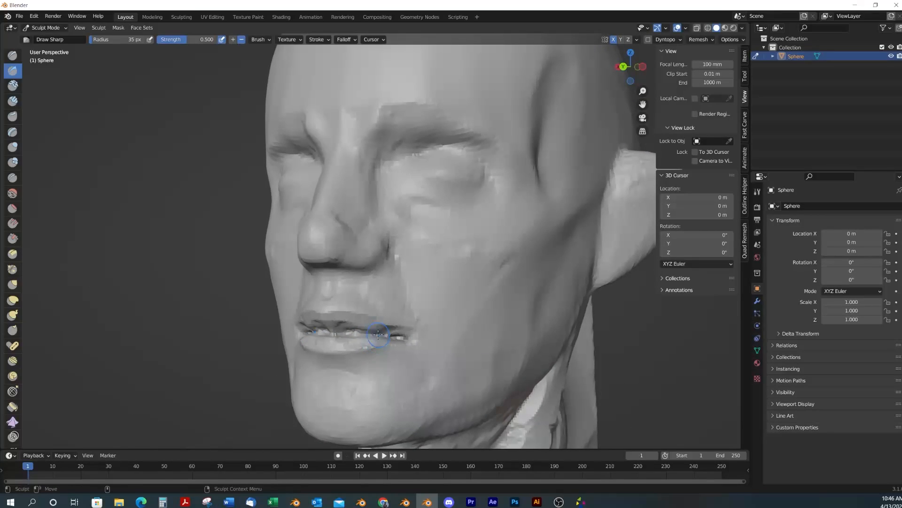
Pull the lower lip into a fuller shape with the Grab brush, enlarging its radius to 114 px
key(f)
click(332, 358)
key(g)
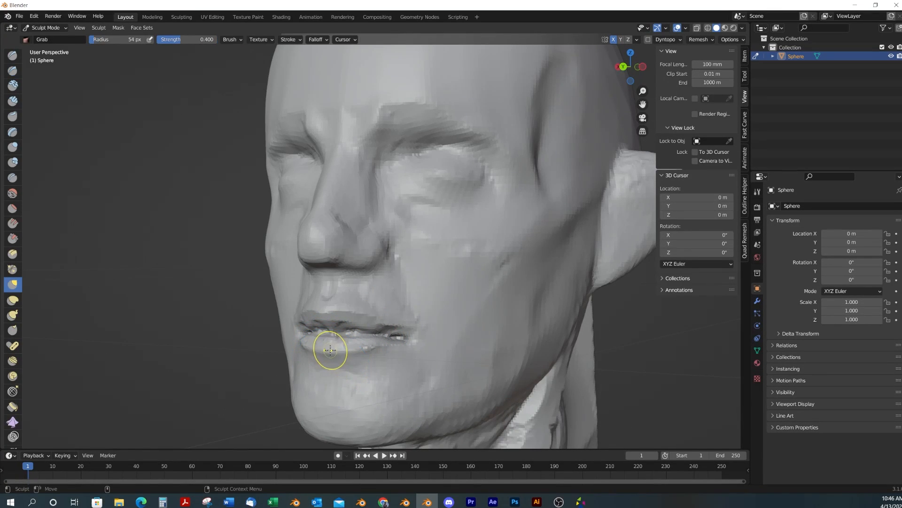
drag(352, 340, 361, 362)
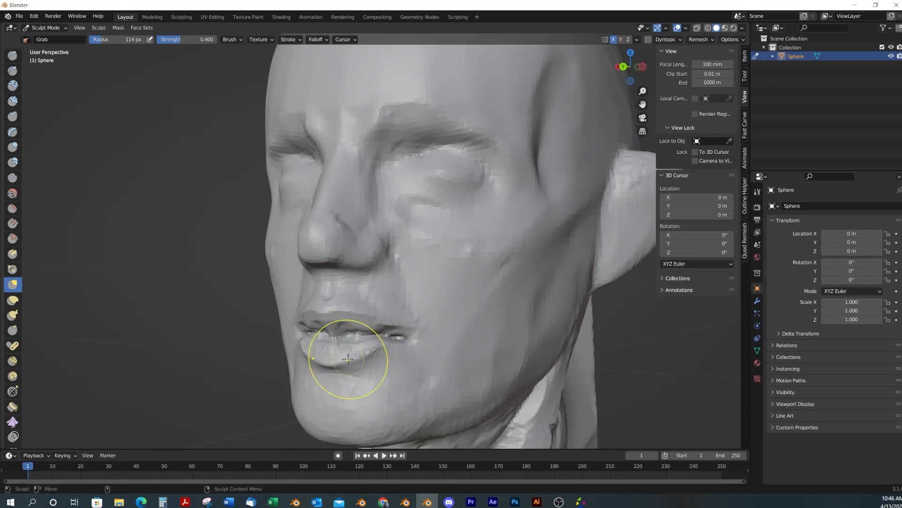
mouse_move(387, 369)
middle_down()
mouse_move(359, 377)
mouse_move(304, 357)
middle_up()
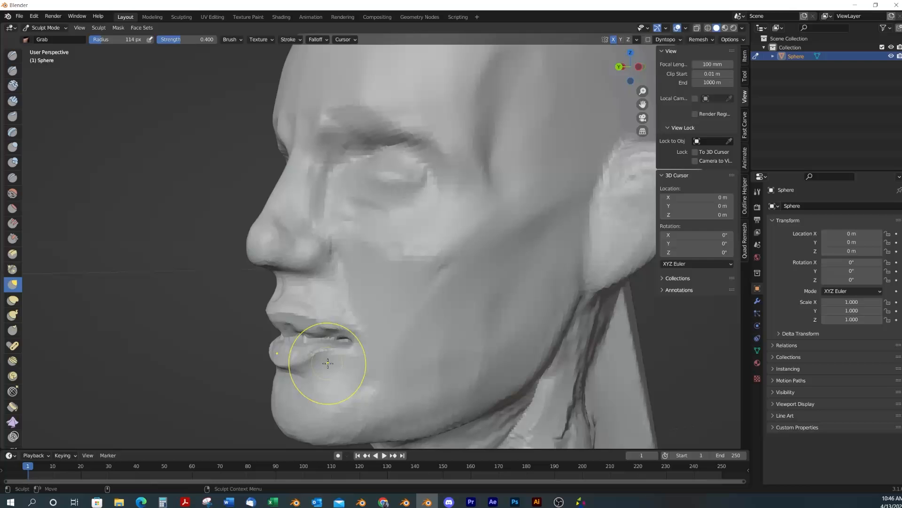
Plump up the lips with the Inflate/Deflate brush at a 35 px radius and 0.500 strength
click(12, 147)
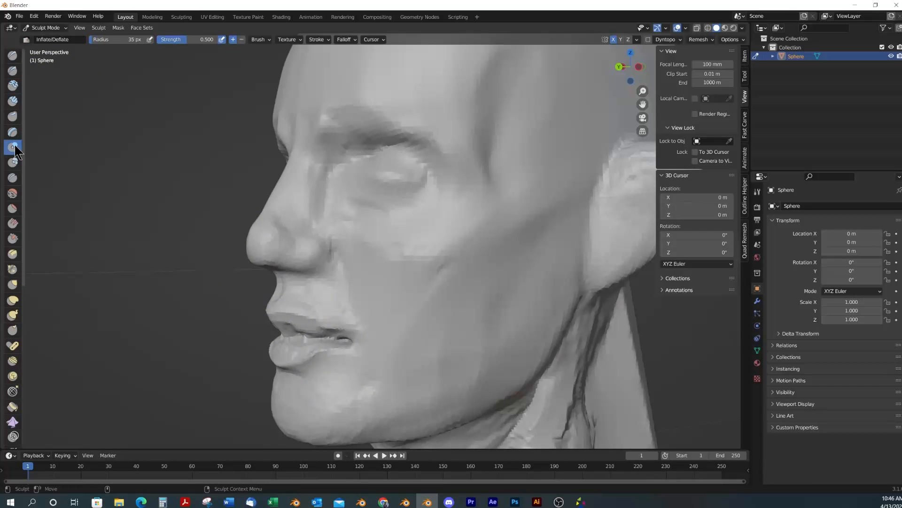
mouse_move(399, 389)
middle_down()
mouse_move(409, 394)
mouse_move(385, 377)
mouse_move(411, 411)
mouse_move(387, 395)
mouse_move(407, 411)
mouse_move(386, 382)
mouse_move(464, 403)
mouse_move(385, 375)
mouse_move(389, 385)
mouse_move(413, 376)
middle_up()
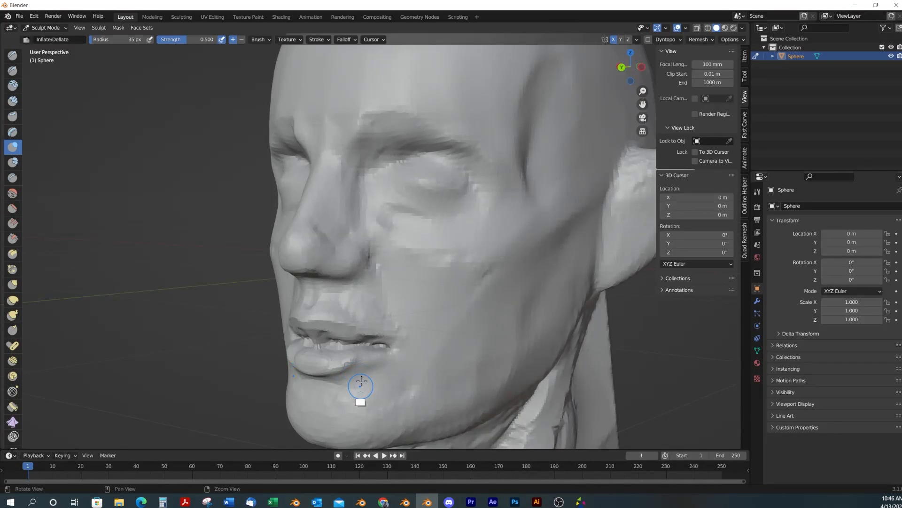
middle_drag(361, 385, 367, 376)
mouse_move(403, 353)
middle_down()
mouse_move(383, 362)
mouse_move(466, 352)
mouse_move(345, 312)
middle_up()
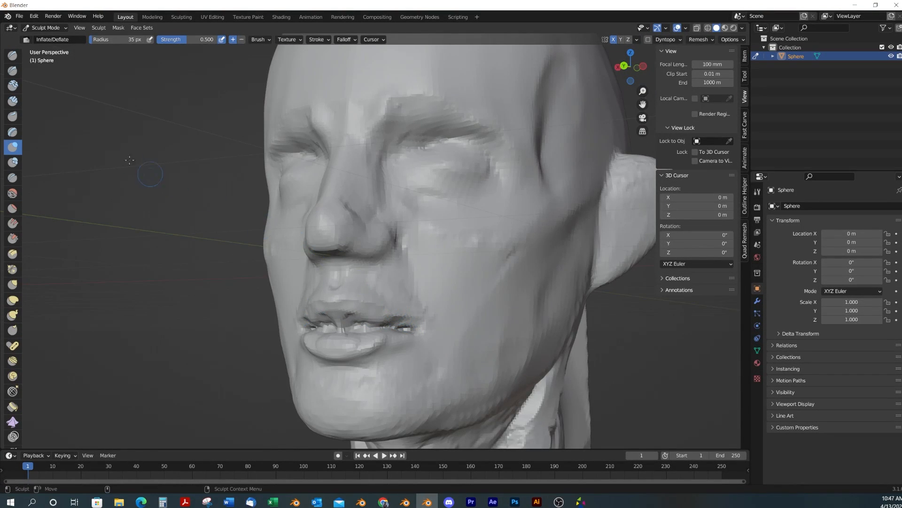
Flatten the rough surfaces of the lips with the Scrape/Peaks brush at a 35 px radius and 0.700 strength
click(12, 238)
alt+drag(399, 363, 432, 340)
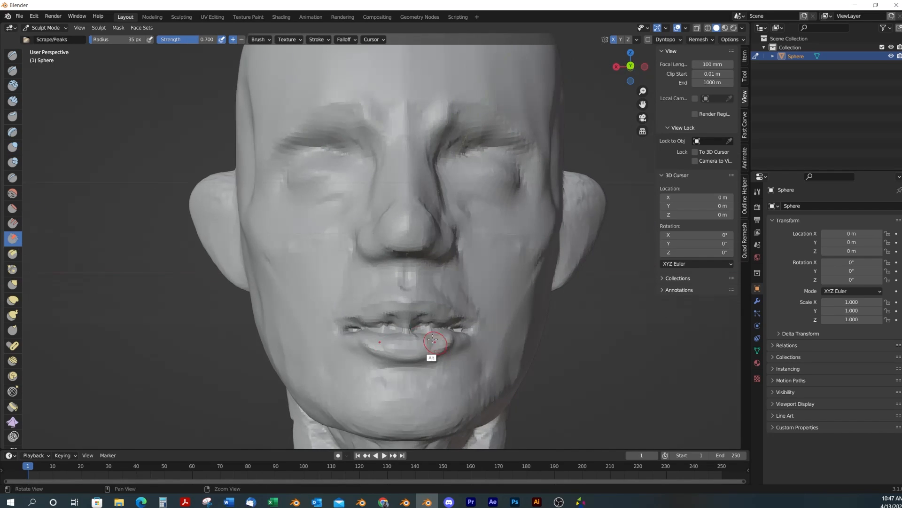
mouse_move(433, 339)
middle_down()
mouse_move(388, 316)
mouse_move(421, 346)
mouse_move(413, 320)
middle_up()
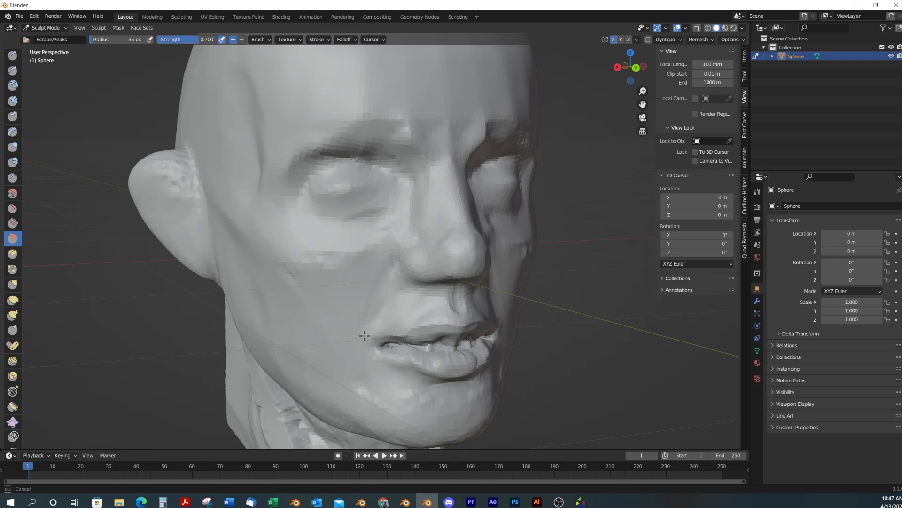
mouse_move(381, 302)
middle_down()
mouse_move(383, 357)
mouse_move(384, 292)
mouse_move(403, 317)
mouse_move(428, 282)
middle_up()
mouse_move(364, 296)
middle_down()
mouse_move(423, 316)
mouse_move(396, 268)
mouse_move(444, 294)
mouse_move(365, 302)
mouse_move(410, 314)
mouse_move(373, 322)
mouse_move(393, 322)
mouse_move(389, 330)
mouse_move(449, 369)
middle_up()
Fill the ragged gap between the lips using the Draw Sharp brush at a 69 px radius
click(13, 71)
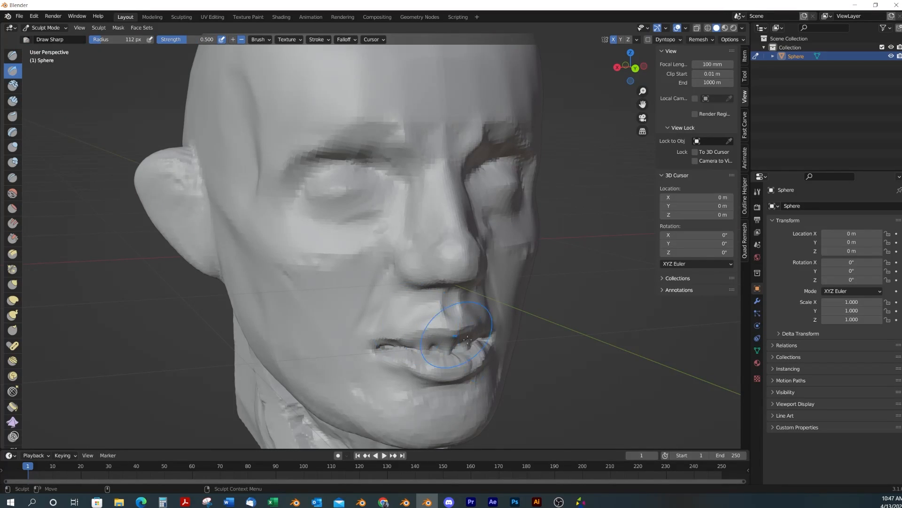
key(f)
click(441, 360)
mouse_move(460, 359)
middle_down()
mouse_move(405, 351)
mouse_move(421, 349)
mouse_move(468, 373)
mouse_move(373, 333)
middle_up()
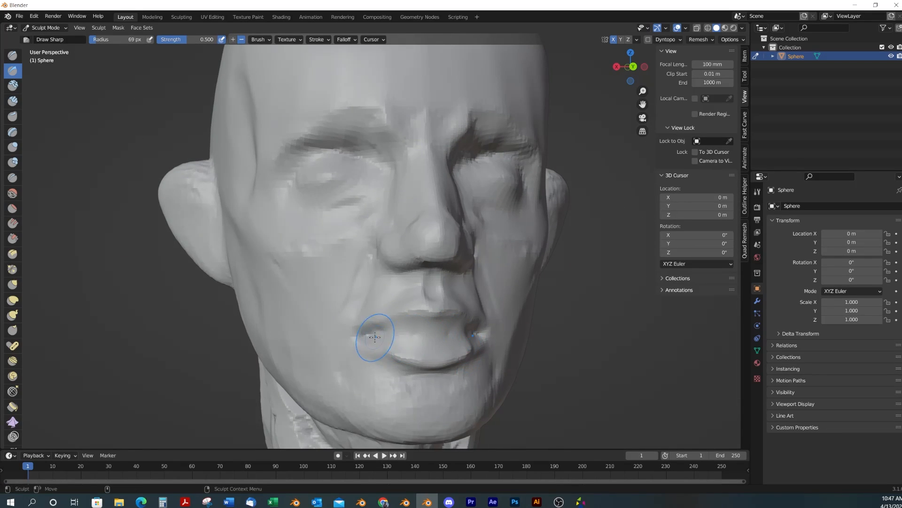
Recut a clean line between the lips and define the mouth corners with Draw Sharp at a 62 px radius
key(f)
click(411, 337)
mouse_move(411, 337)
mouse_down()
mouse_move(437, 335)
mouse_move(378, 337)
mouse_up()
mouse_move(459, 371)
middle_down()
mouse_move(421, 371)
mouse_move(401, 357)
mouse_move(425, 363)
mouse_move(367, 397)
mouse_move(374, 355)
middle_up()
mouse_move(360, 334)
ctrl+mouse_down()
mouse_move(394, 340)
mouse_move(413, 397)
mouse_move(468, 377)
mouse_move(460, 364)
ctrl+mouse_up()
mouse_move(460, 365)
middle_down()
mouse_move(459, 395)
mouse_move(439, 376)
mouse_move(399, 395)
mouse_move(377, 373)
mouse_move(356, 375)
middle_up()
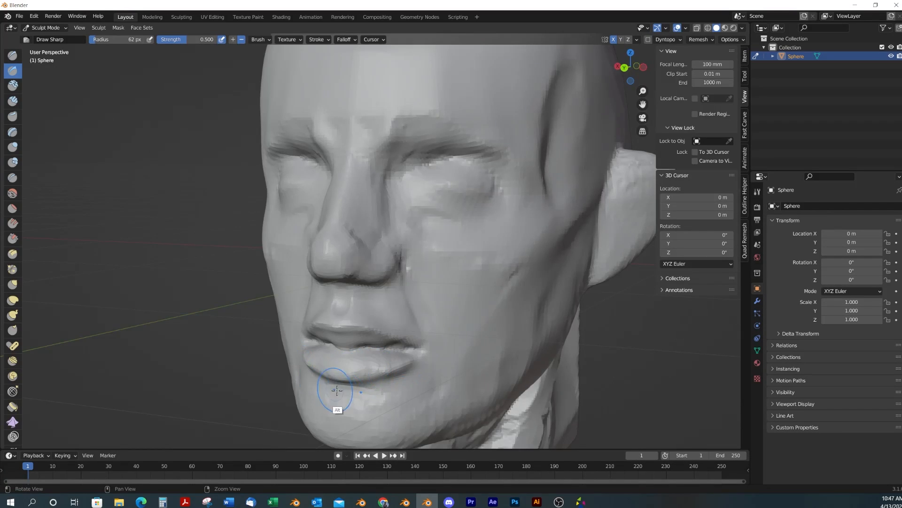
mouse_move(337, 408)
alt+middle_down()
mouse_move(356, 376)
mouse_move(406, 389)
mouse_move(385, 345)
mouse_move(373, 355)
mouse_move(452, 365)
mouse_move(450, 358)
mouse_move(438, 379)
mouse_move(432, 354)
alt+middle_up()
middle_drag(476, 200, 469, 318)
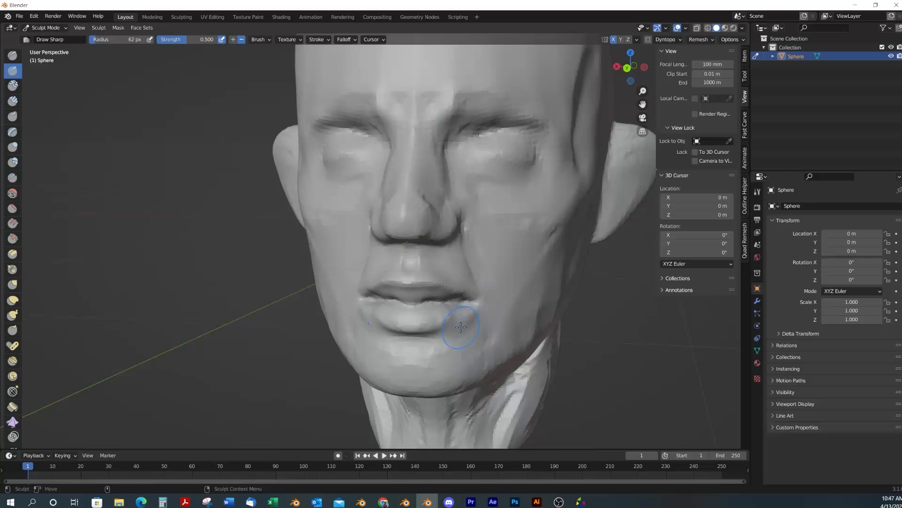
Scrape the area below the lower lip and the upper lip's surface with the Scrape/Peaks brush at a 35 px radius
key(shift+t)
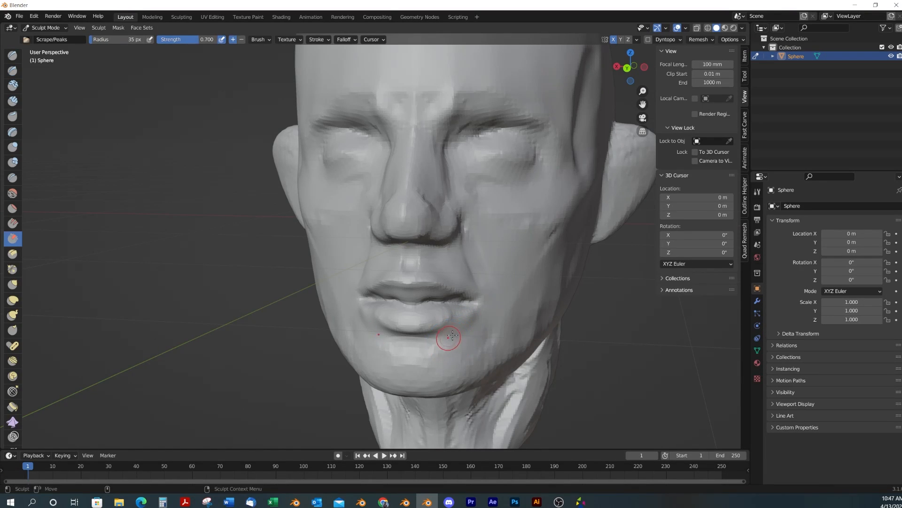
mouse_move(451, 329)
middle_down()
mouse_move(461, 374)
mouse_move(438, 315)
mouse_move(459, 332)
middle_up()
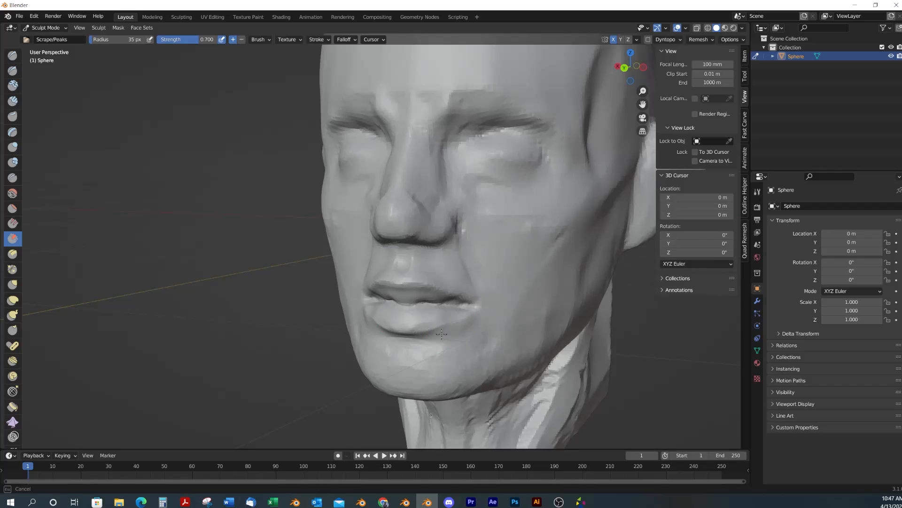
alt+middle_drag(438, 301, 400, 281)
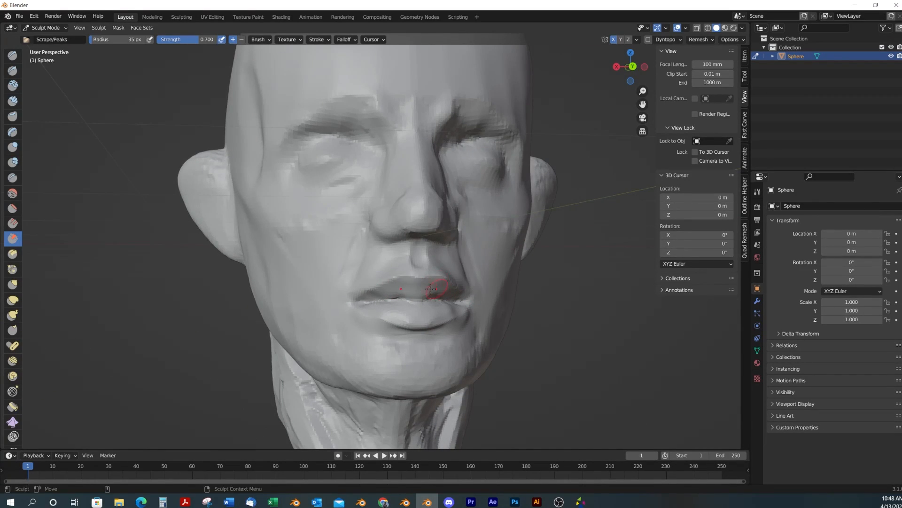
alt+drag(431, 289, 416, 292)
mouse_move(359, 296)
alt+mouse_down()
mouse_move(397, 251)
mouse_move(439, 288)
mouse_move(504, 306)
mouse_move(442, 336)
mouse_move(509, 338)
mouse_move(480, 295)
mouse_move(489, 326)
mouse_move(505, 308)
mouse_move(492, 308)
alt+mouse_up()
Adjust the shape of the mouth corners with the Grab brush, setting its radius to 166 px
key(shift+space)
mouse_move(503, 345)
alt+mouse_down()
mouse_move(467, 336)
mouse_move(432, 306)
mouse_move(439, 326)
mouse_move(492, 343)
mouse_move(467, 323)
mouse_move(497, 305)
mouse_move(478, 287)
alt+mouse_up()
key(f)
click(509, 319)
key(g)
key(f)
click(465, 301)
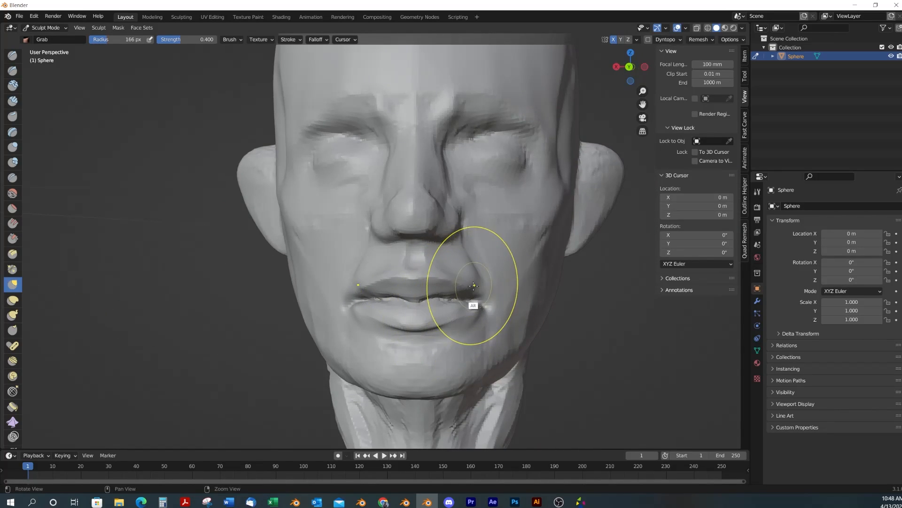
Reduce the Grab brush radius to 122 px and reshape the upper lip
key(f)
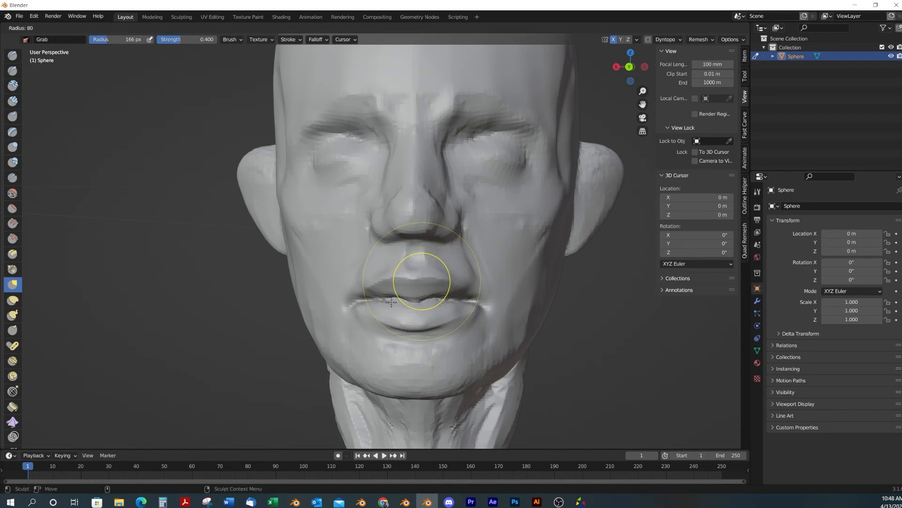
click(391, 301)
key(f)
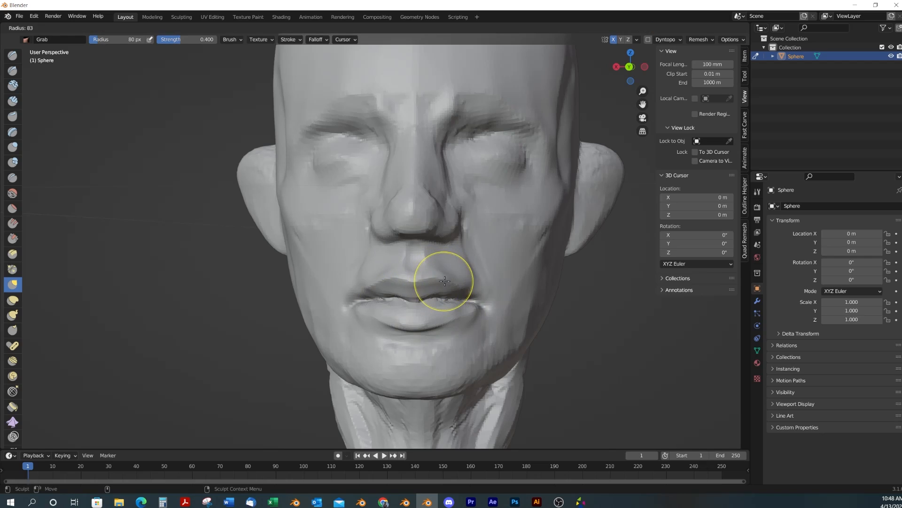
click(445, 281)
key(f)
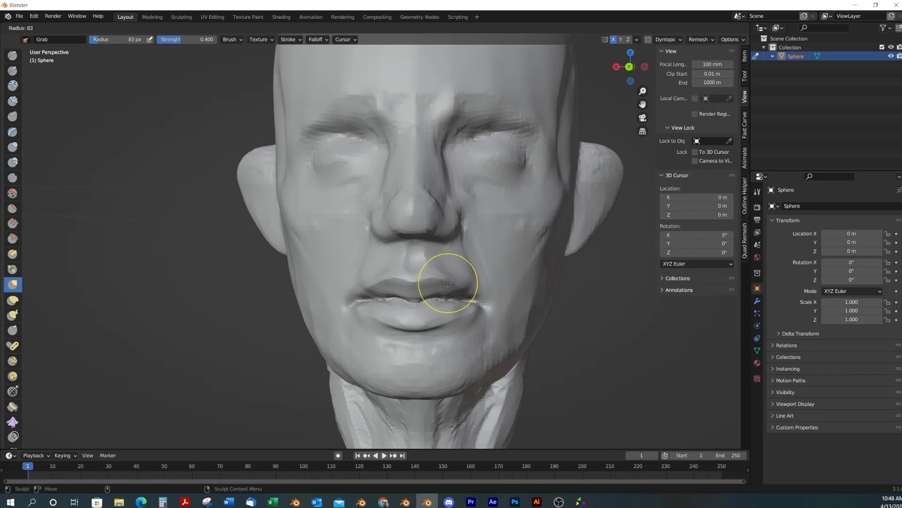
click(460, 279)
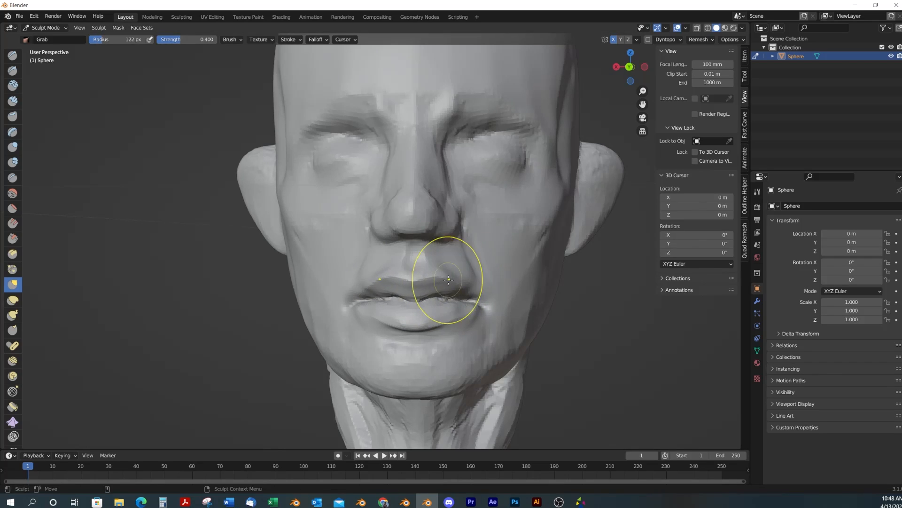
mouse_move(449, 279)
alt+mouse_down()
mouse_move(403, 308)
mouse_move(498, 309)
mouse_move(429, 322)
mouse_move(447, 308)
mouse_move(387, 343)
mouse_move(436, 334)
mouse_move(412, 284)
mouse_move(397, 285)
alt+mouse_up()
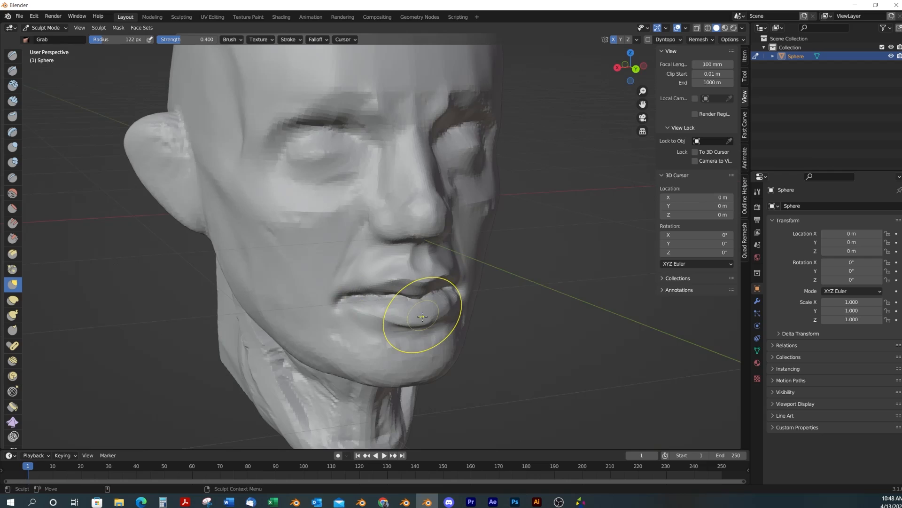
Sharpen the edges of the lips with the Draw Sharp brush at a 37 px radius
key(2)
alt+drag(410, 331, 425, 319)
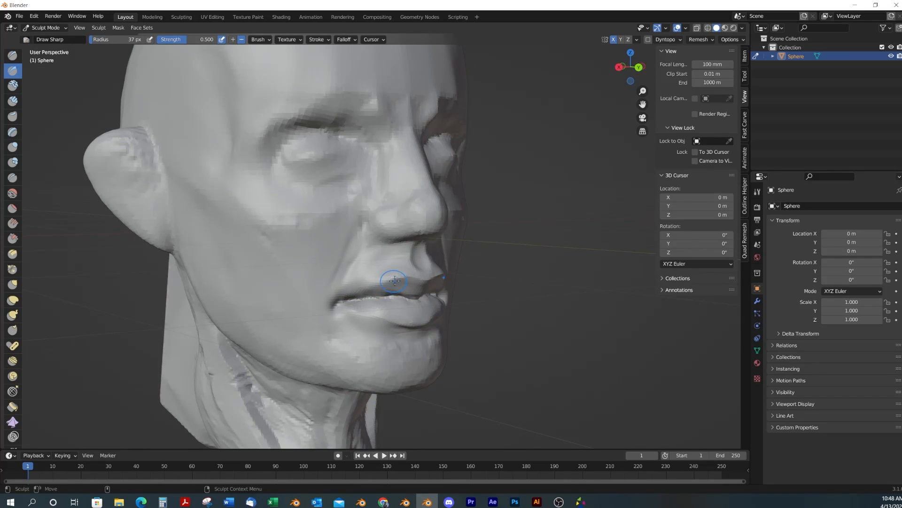
alt+drag(415, 276, 474, 298)
Adjust the profile of the mouth and lips from the side with the Grab brush at a 171 px radius
key(g)
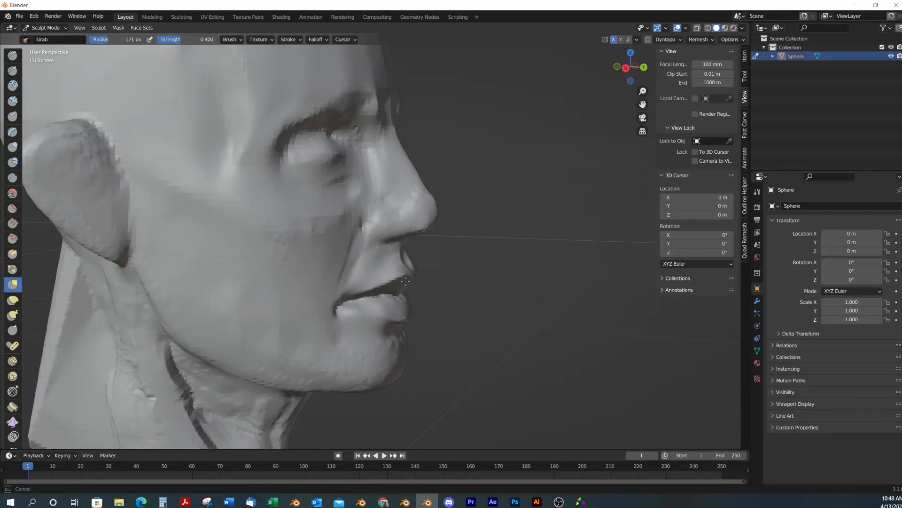
mouse_move(412, 278)
alt+mouse_down()
mouse_move(476, 306)
mouse_move(451, 314)
alt+mouse_up()
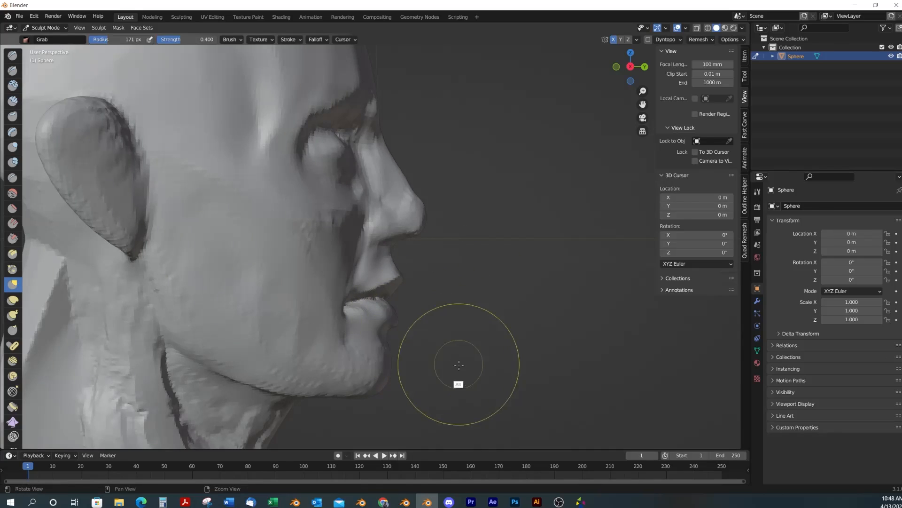
alt+drag(459, 381, 466, 344)
mouse_move(500, 316)
alt+mouse_down()
mouse_move(452, 326)
mouse_move(450, 318)
alt+mouse_up()
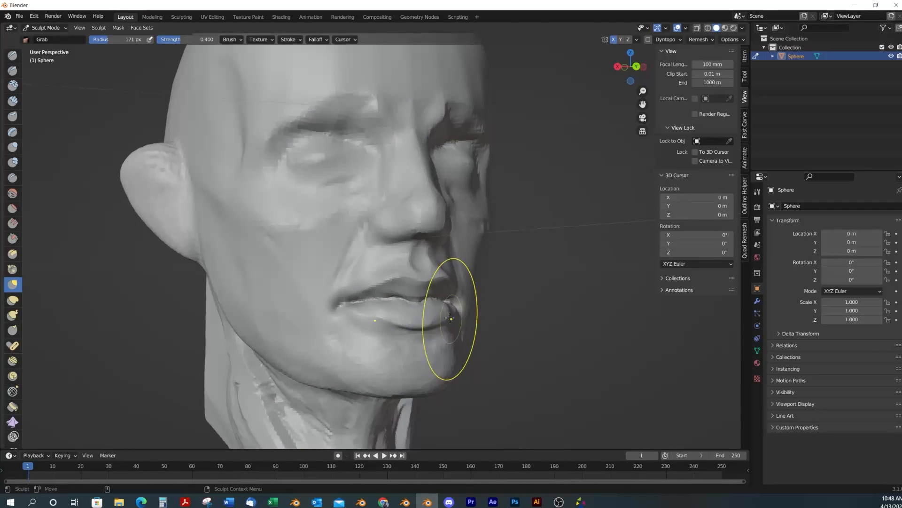
Mask the upper lip and the skin around the mouth corners with the Mask brush at a 53 px radius
key(m)
key(f)
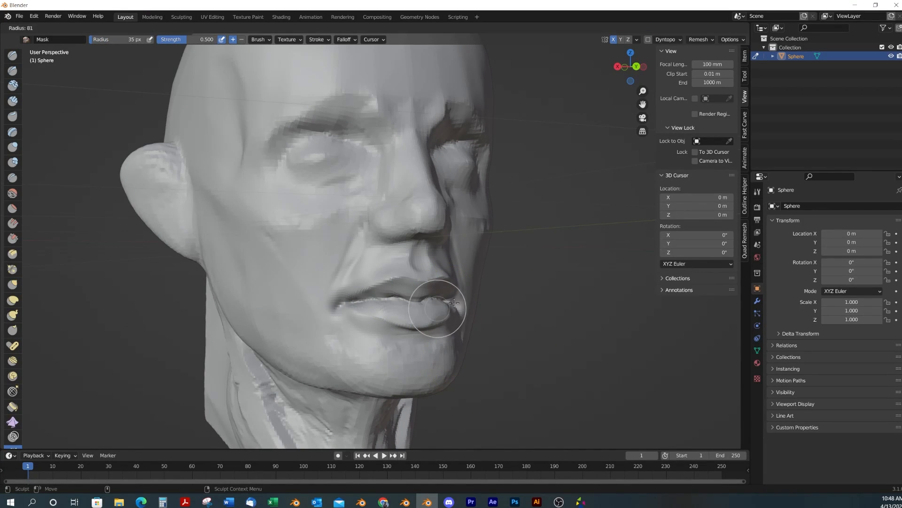
click(449, 305)
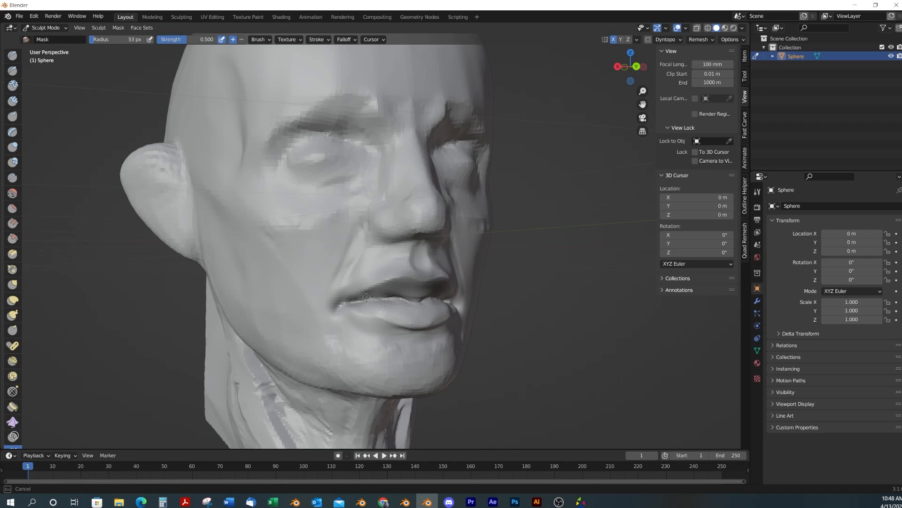
mouse_move(367, 296)
mouse_down()
mouse_move(341, 305)
mouse_move(332, 335)
mouse_move(341, 360)
mouse_up()
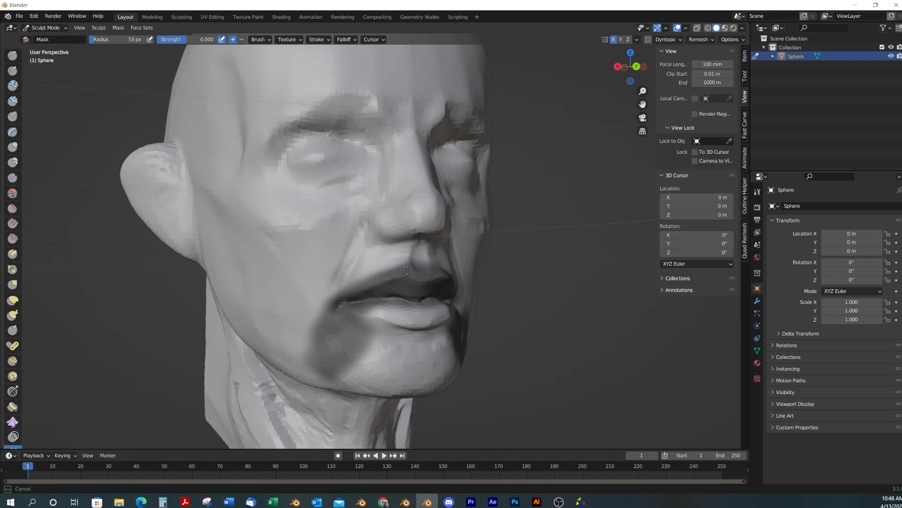
mouse_move(407, 270)
mouse_down()
mouse_move(317, 324)
mouse_move(333, 349)
mouse_up()
mouse_move(466, 351)
middle_down()
mouse_move(500, 352)
mouse_move(470, 326)
middle_up()
Reshape the unmasked lower lip in profile with the Grab brush at a 121 px radius
key(g)
key(f)
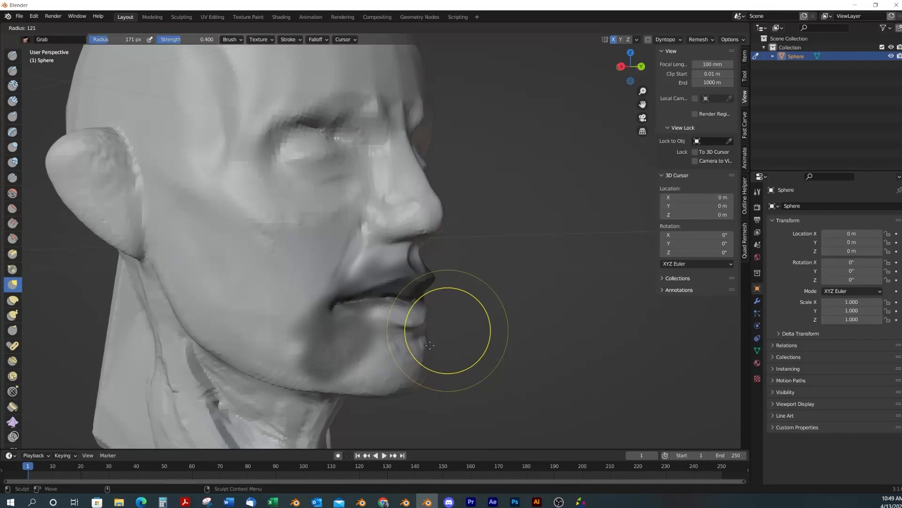
click(430, 345)
middle_drag(430, 332, 404, 301)
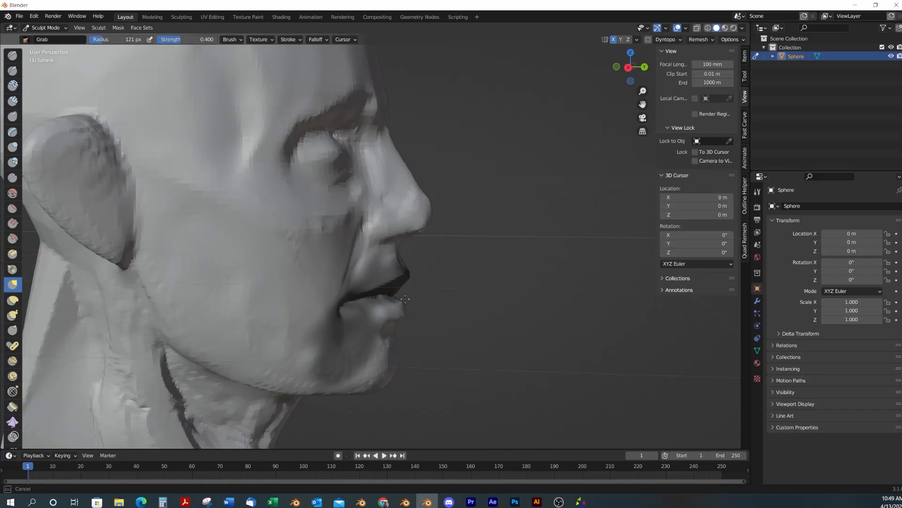
middle_drag(408, 339, 402, 332)
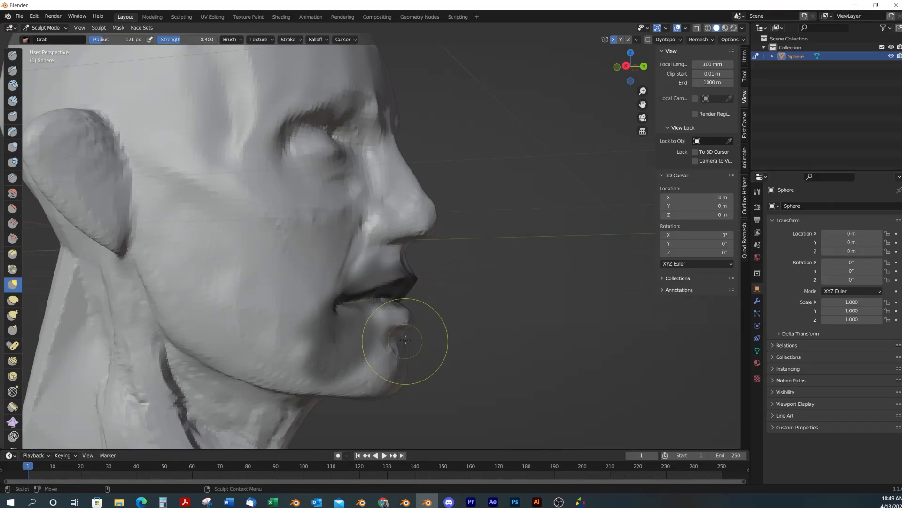
middle_drag(398, 304, 525, 348)
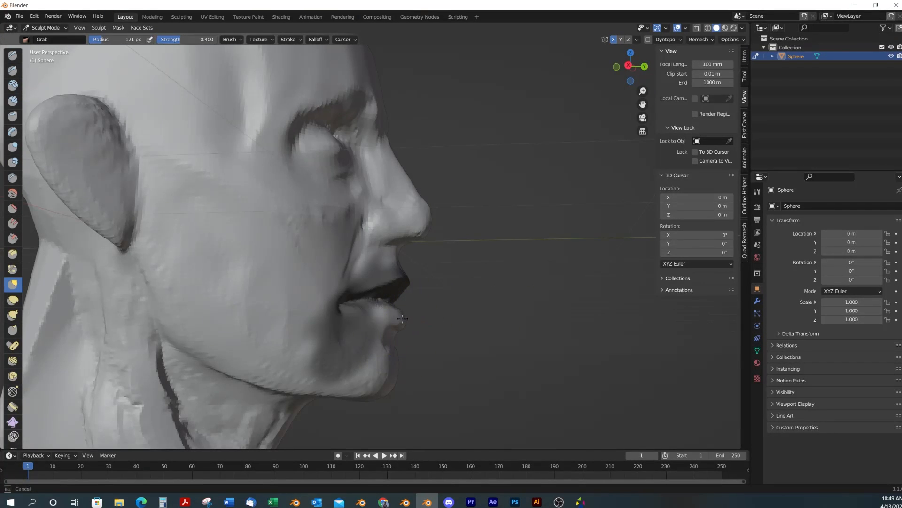
mouse_move(413, 328)
middle_down()
mouse_move(406, 347)
mouse_move(441, 303)
middle_up()
Clear the mask and refine the lips' surfaces with the Scrape/Peaks brush at a 35 px radius
key(shift+t)
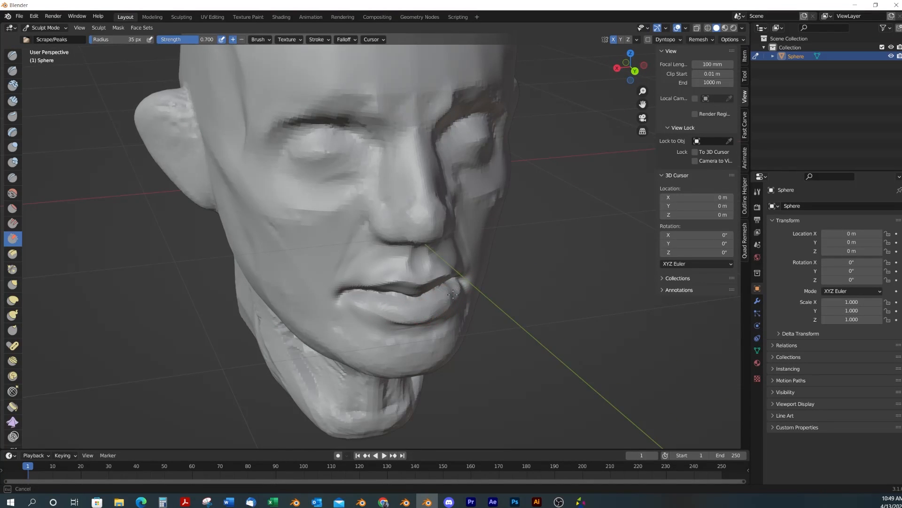
middle_drag(449, 311, 439, 359)
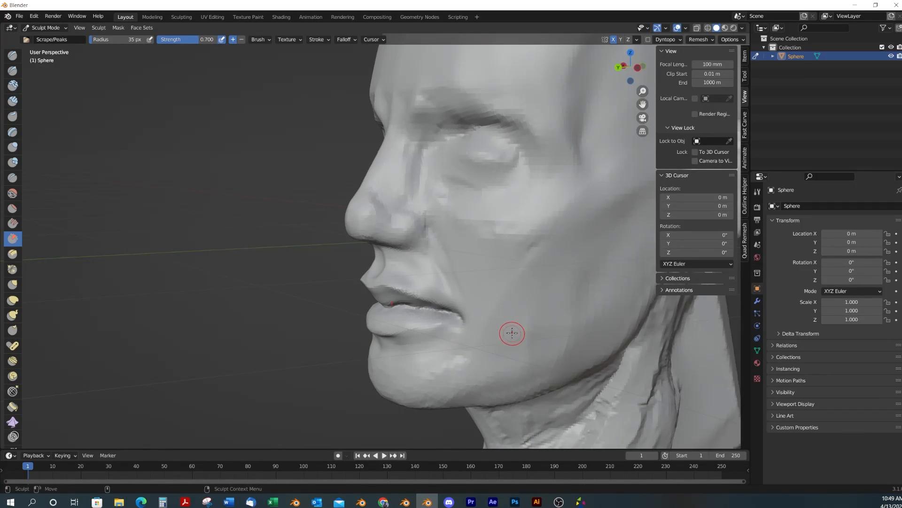
middle_drag(512, 333, 538, 289)
middle_drag(578, 265, 497, 308)
Carve the creases beside the nose and around the inner eye area with Draw Sharp at a 37 px radius
key(d)
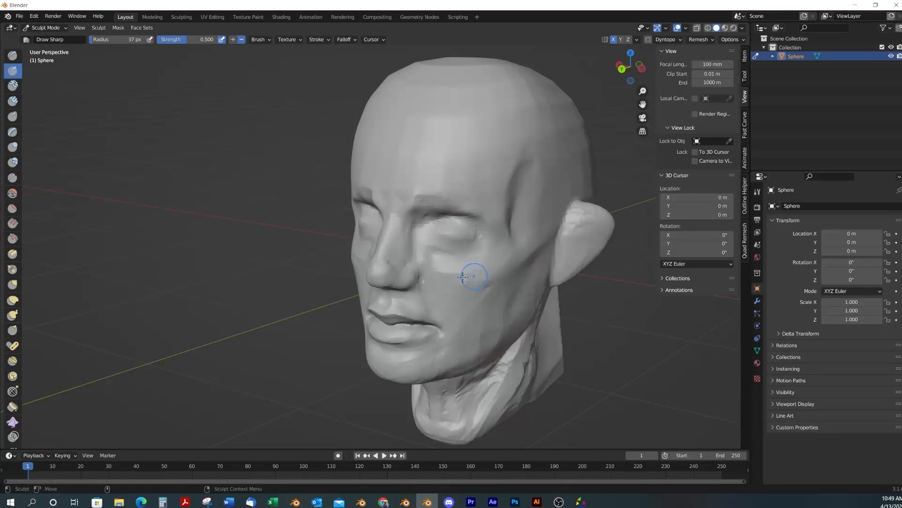
alt+drag(422, 269, 471, 288)
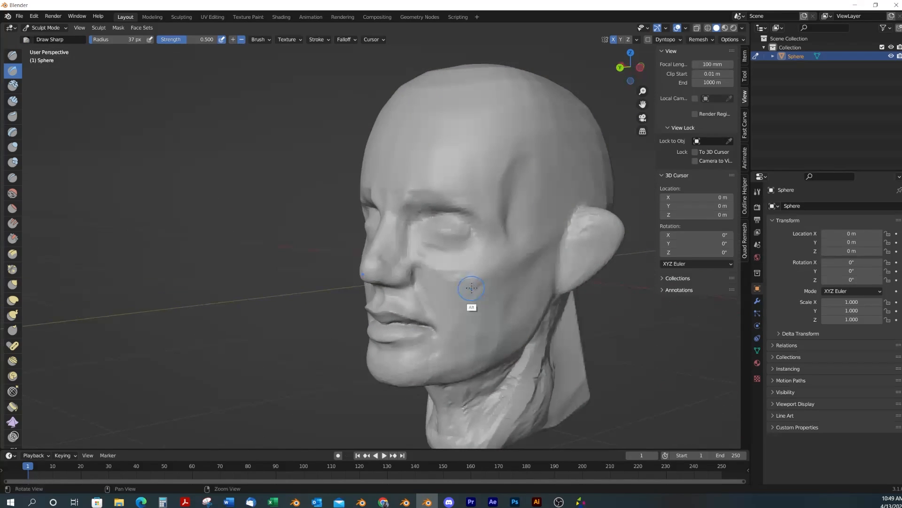
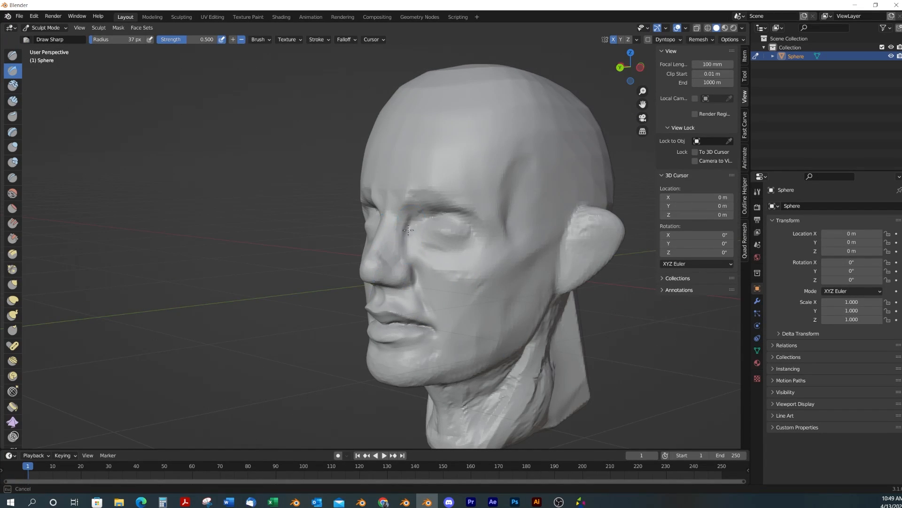
mouse_move(429, 256)
alt+mouse_down()
mouse_move(429, 224)
mouse_move(446, 276)
mouse_move(419, 244)
alt+mouse_up()
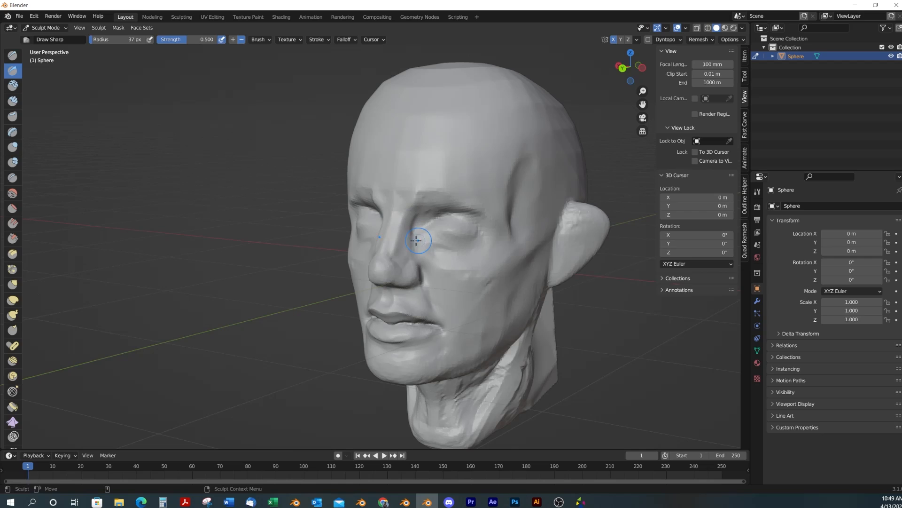
mouse_move(411, 222)
alt+mouse_down()
mouse_move(413, 286)
mouse_move(423, 274)
mouse_move(461, 281)
mouse_move(412, 229)
mouse_move(429, 258)
mouse_move(441, 253)
alt+mouse_up()
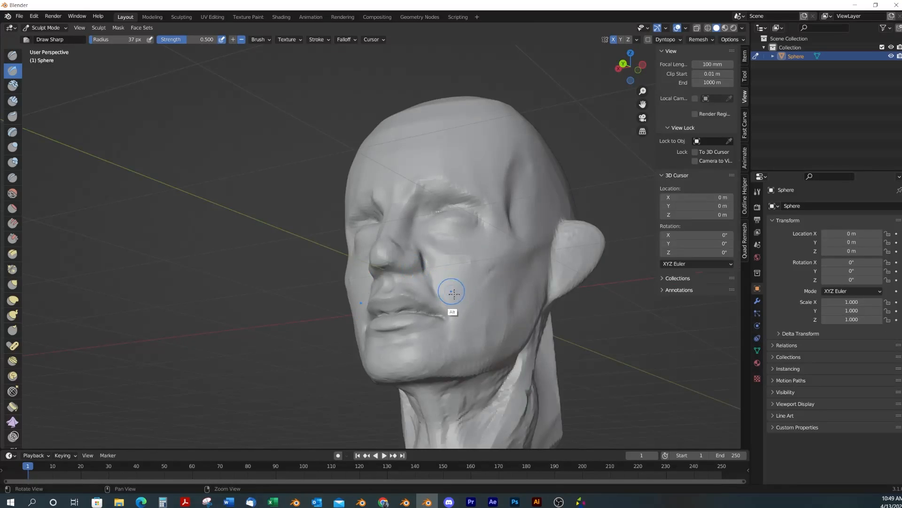
mouse_move(452, 301)
alt+mouse_down()
mouse_move(449, 262)
mouse_move(435, 288)
mouse_move(411, 258)
mouse_move(423, 322)
mouse_move(405, 282)
alt+mouse_up()
Carve the creases around the nostrils and under the nose with Draw Sharp at a 24 px radius
key(f)
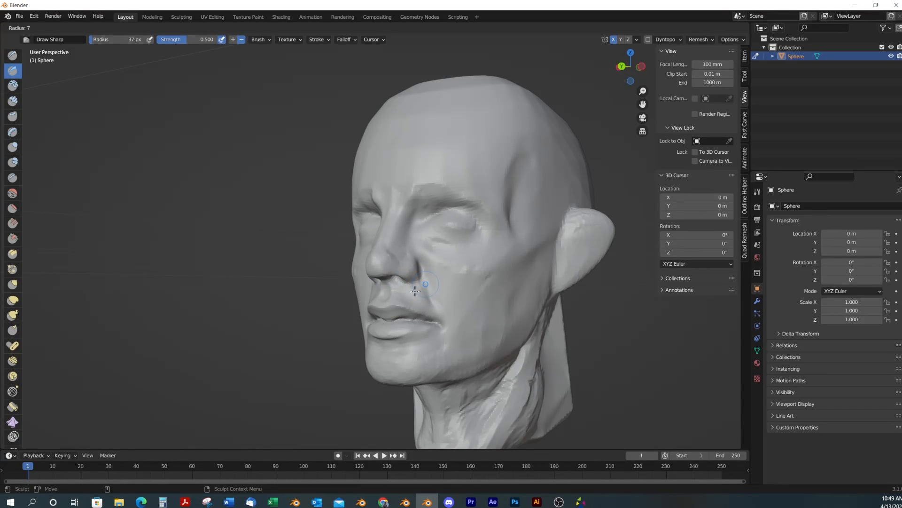
click(418, 289)
key(f)
click(419, 282)
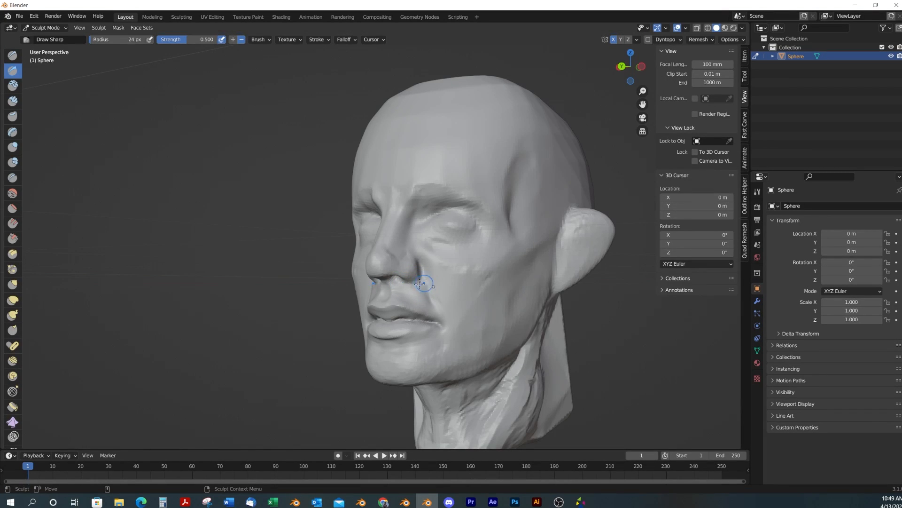
middle_drag(490, 316, 514, 322)
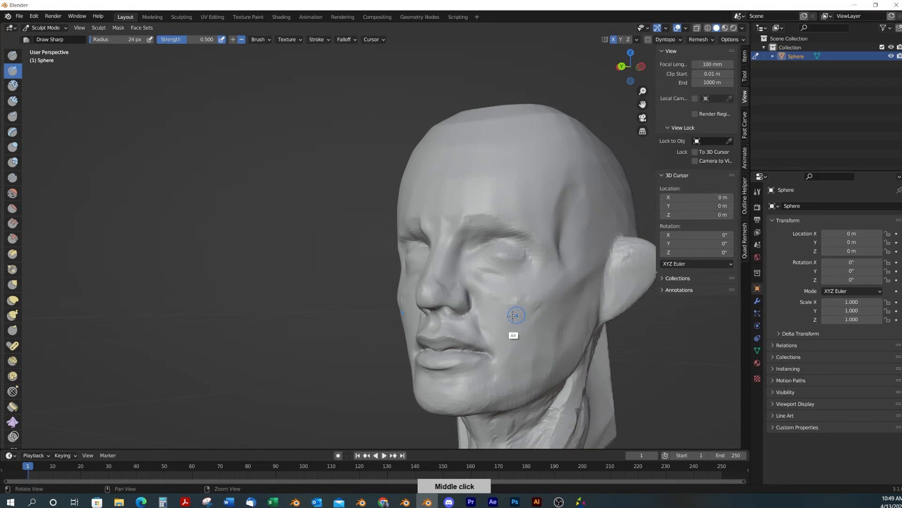
scroll(520, 328, up, 4)
alt+drag(503, 354, 500, 354)
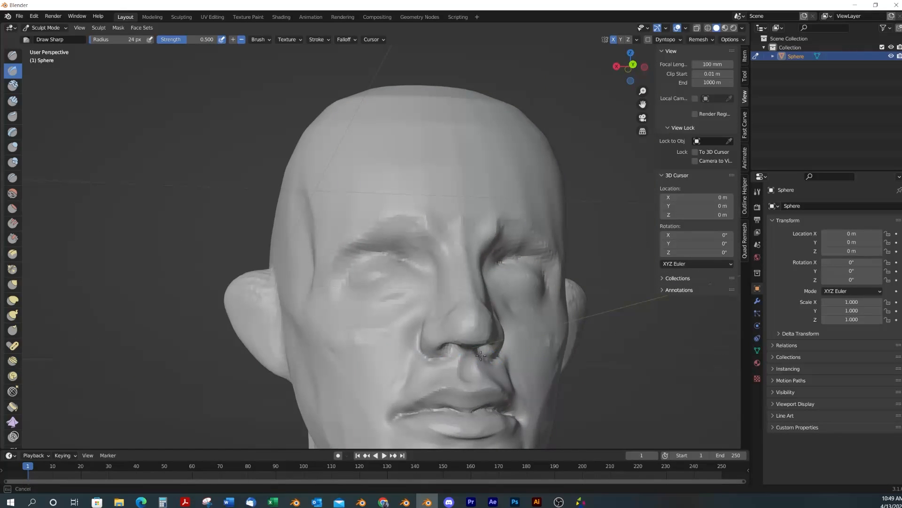
mouse_move(430, 360)
middle_down()
mouse_move(502, 365)
mouse_move(519, 323)
mouse_move(489, 357)
mouse_move(513, 348)
middle_up()
scroll(518, 323, up, 4)
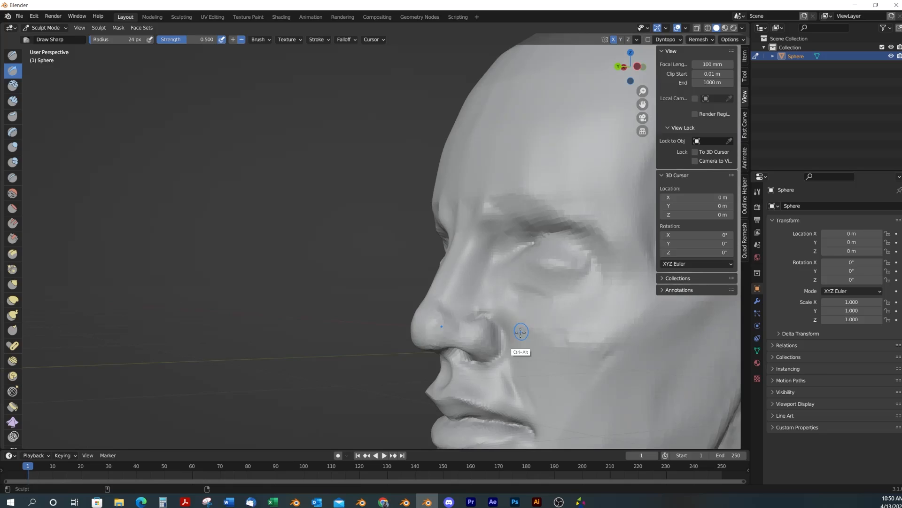
Smooth the planes around the nose and cheeks with the Scrape/Peaks brush, enlarging its radius to 130 px
key(shift+t)
middle_drag(458, 314, 517, 383)
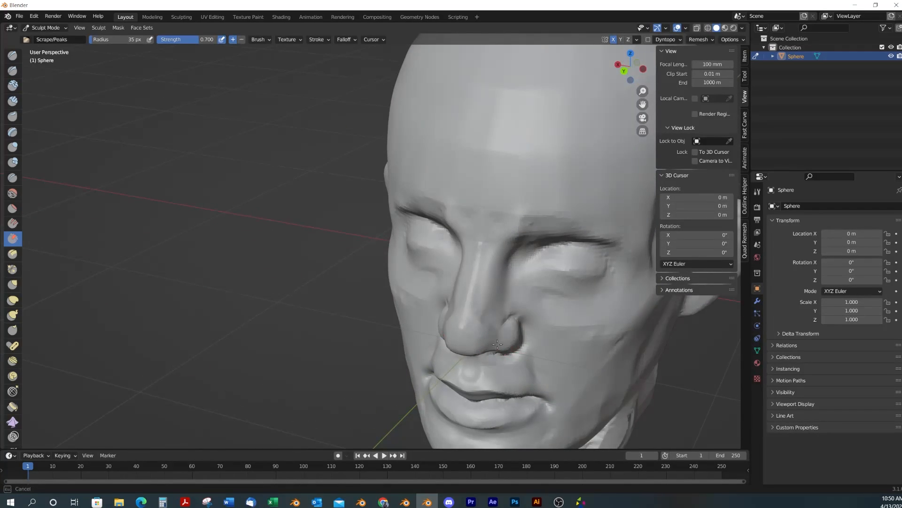
mouse_move(519, 338)
middle_down()
mouse_move(459, 346)
mouse_move(444, 306)
mouse_move(484, 334)
mouse_move(525, 336)
mouse_move(502, 315)
mouse_move(526, 340)
mouse_move(511, 348)
mouse_move(566, 365)
mouse_move(385, 319)
mouse_move(436, 368)
mouse_move(404, 357)
mouse_move(429, 369)
mouse_move(539, 307)
mouse_move(563, 337)
mouse_move(481, 339)
middle_up()
key(f)
click(463, 349)
Flatten the cheek and jaw planes with the Scrape/Peaks brush at an 85 px radius
key(f)
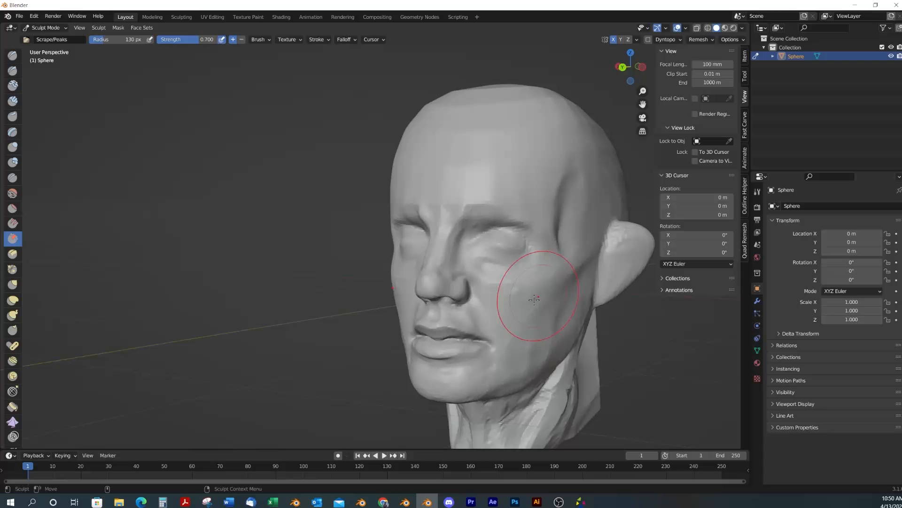
click(532, 311)
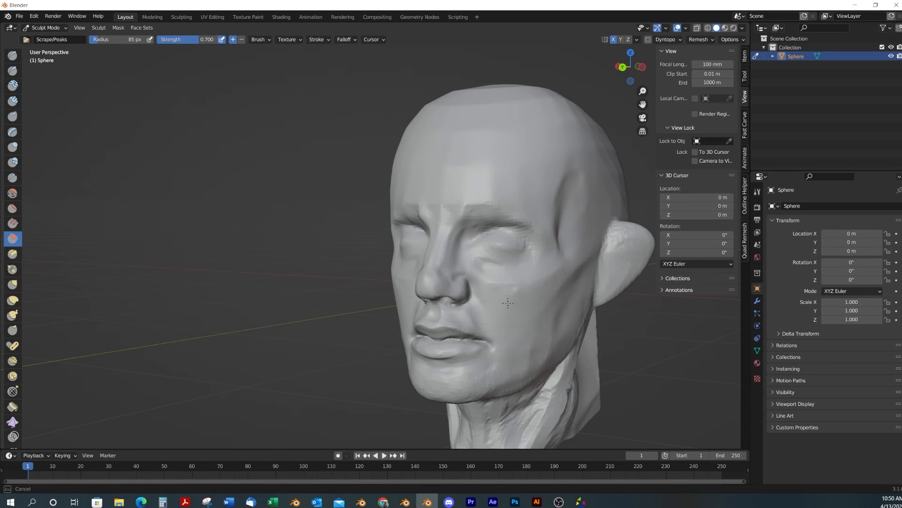
mouse_move(494, 322)
alt+middle_down()
mouse_move(513, 326)
mouse_move(492, 360)
mouse_move(465, 378)
alt+middle_up()
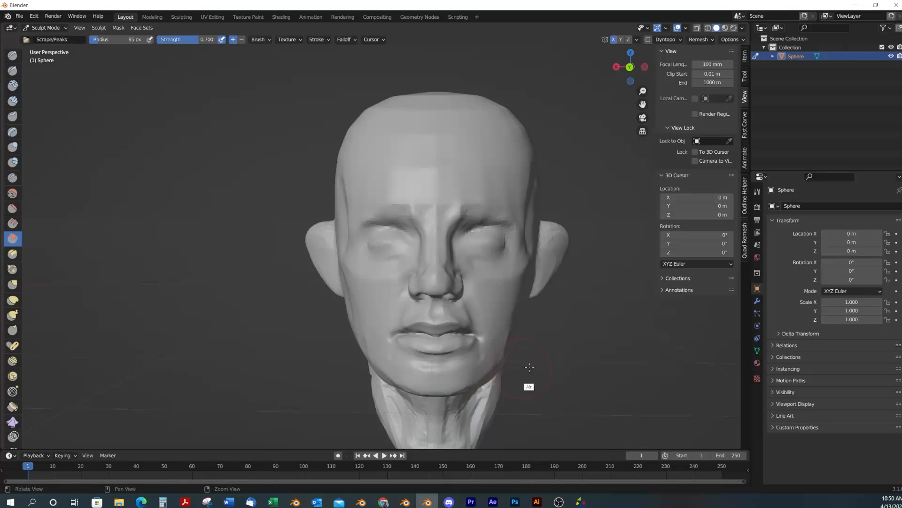
mouse_move(529, 367)
middle_down()
mouse_move(482, 384)
mouse_move(562, 340)
mouse_move(568, 326)
mouse_move(534, 344)
mouse_move(523, 278)
middle_up()
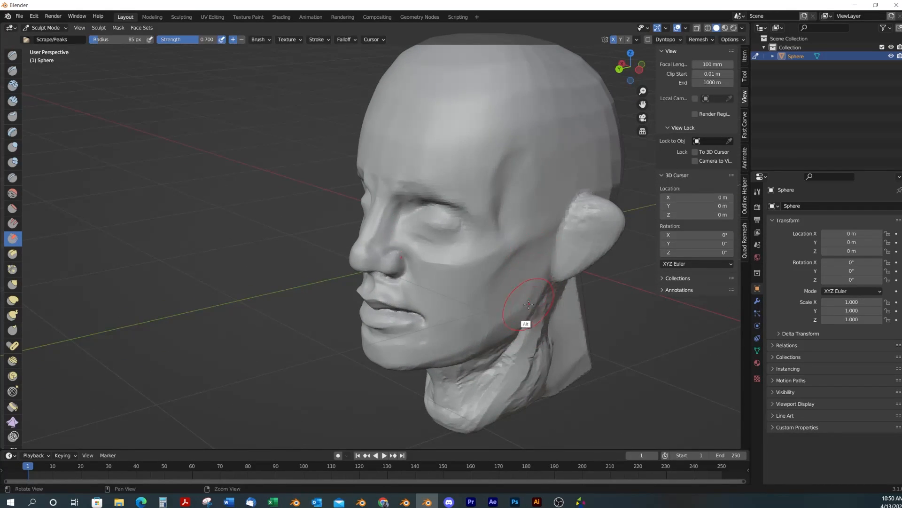
mouse_move(528, 322)
middle_down()
mouse_move(501, 314)
mouse_move(536, 334)
mouse_move(488, 302)
middle_up()
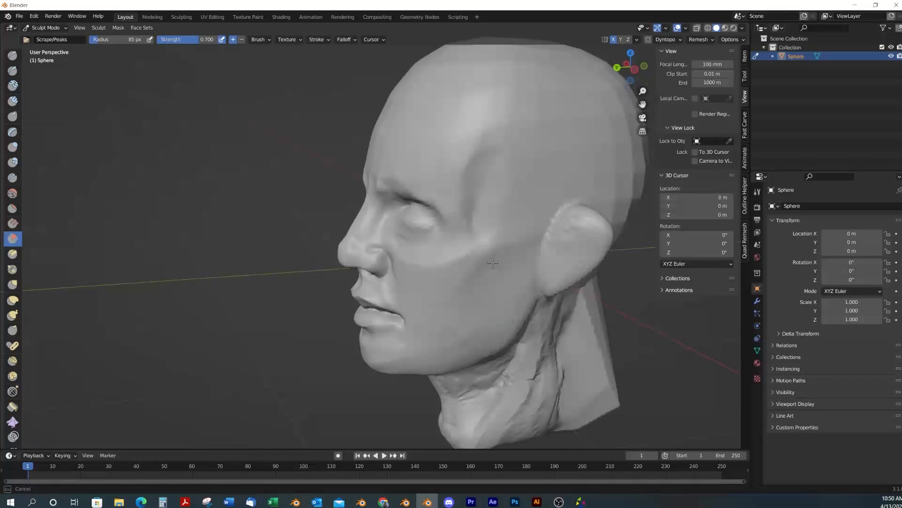
middle_drag(497, 246, 497, 286)
mouse_move(504, 203)
middle_down()
mouse_move(516, 238)
mouse_move(495, 188)
mouse_move(562, 206)
middle_up()
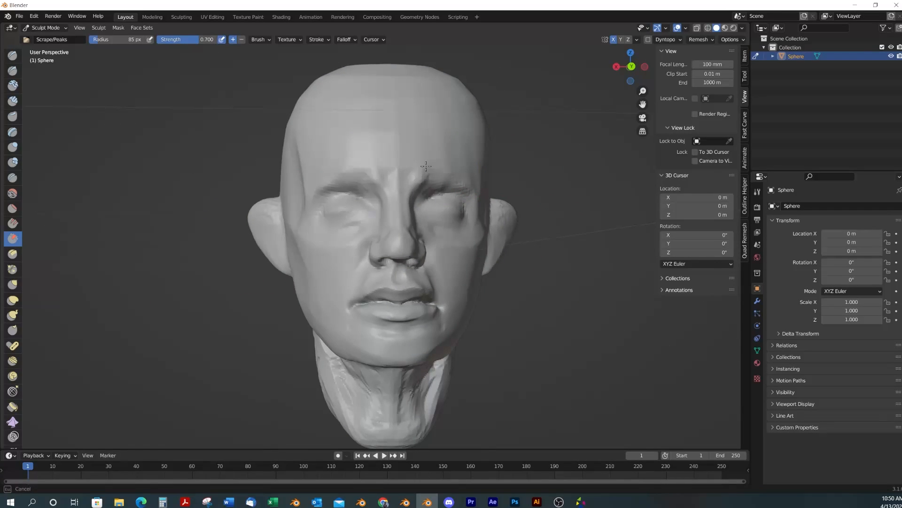
mouse_move(453, 150)
middle_down()
mouse_move(478, 298)
mouse_move(460, 323)
mouse_move(489, 249)
middle_up()
Refine the cheekbones and the areas around the outer eyes with Scrape/Peaks at a 49 px radius
key(f)
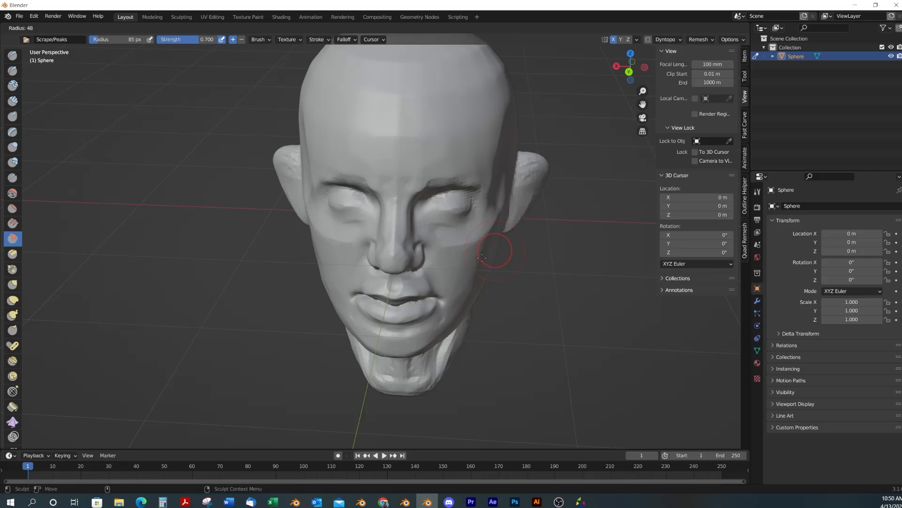
click(498, 256)
middle_drag(504, 271, 467, 242)
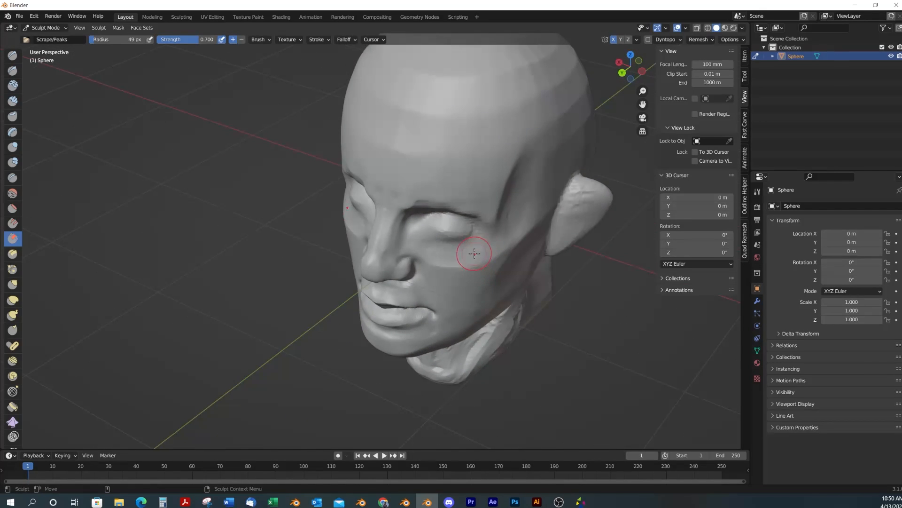
mouse_move(486, 288)
middle_down()
mouse_move(438, 177)
mouse_move(424, 170)
middle_up()
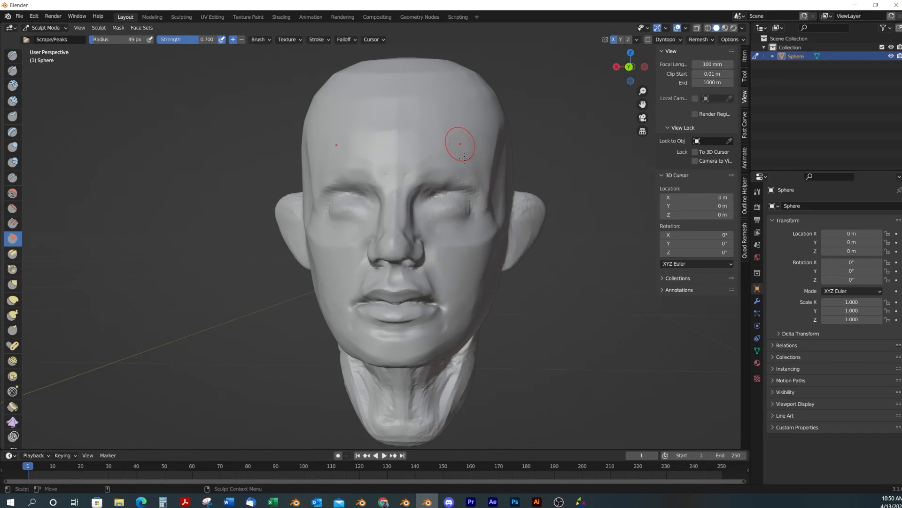
alt+middle_click(546, 346)
alt+right_click(501, 361)
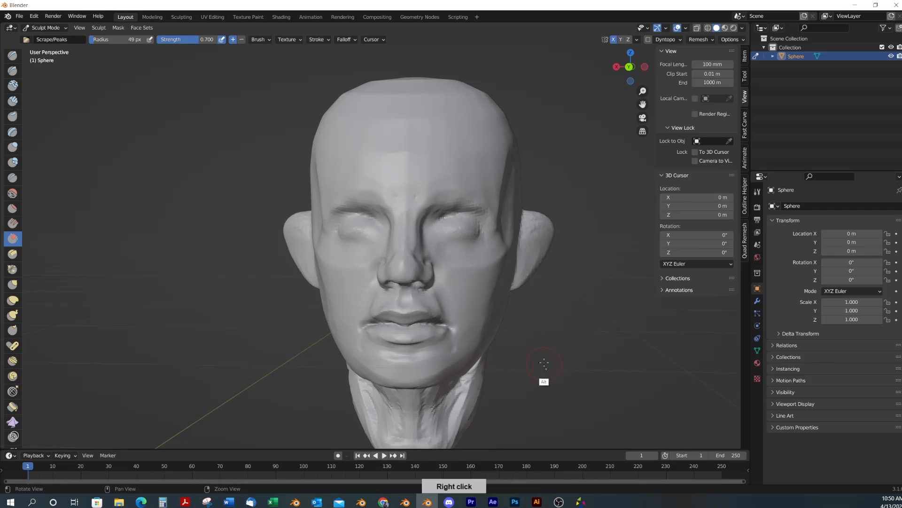
mouse_move(544, 359)
middle_down()
mouse_move(500, 331)
mouse_move(500, 339)
mouse_move(618, 312)
mouse_move(570, 319)
mouse_move(627, 362)
mouse_move(554, 309)
middle_up()
right_click(626, 352)
alt+middle_drag(626, 352, 578, 163)
Reshape the ear's outline in the left side view with the Grab brush, reducing its radius to 79 px
key(f)
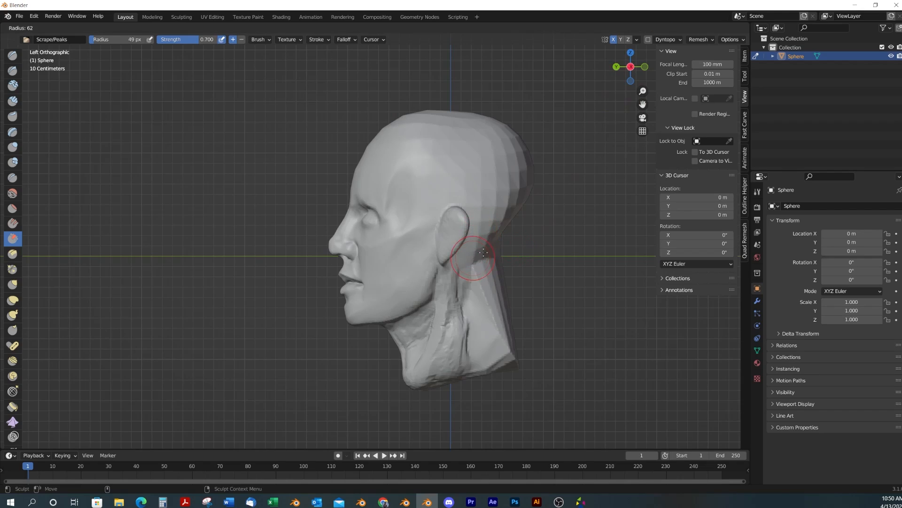
click(491, 254)
key(g)
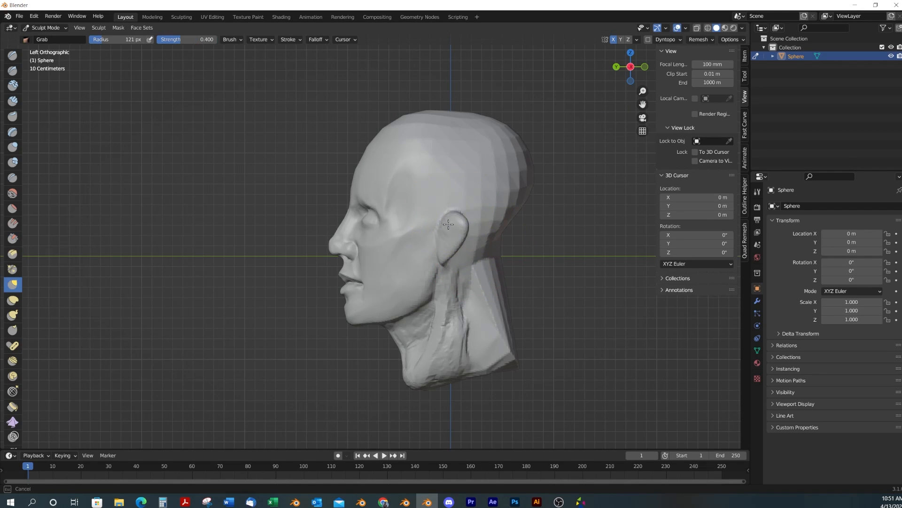
key(f)
click(440, 261)
mouse_move(459, 243)
mouse_down()
mouse_move(451, 221)
mouse_move(440, 226)
mouse_move(445, 218)
mouse_up()
key(f)
click(472, 222)
drag(447, 218, 451, 218)
mouse_move(477, 265)
alt+mouse_down()
mouse_move(544, 292)
mouse_move(503, 201)
alt+mouse_up()
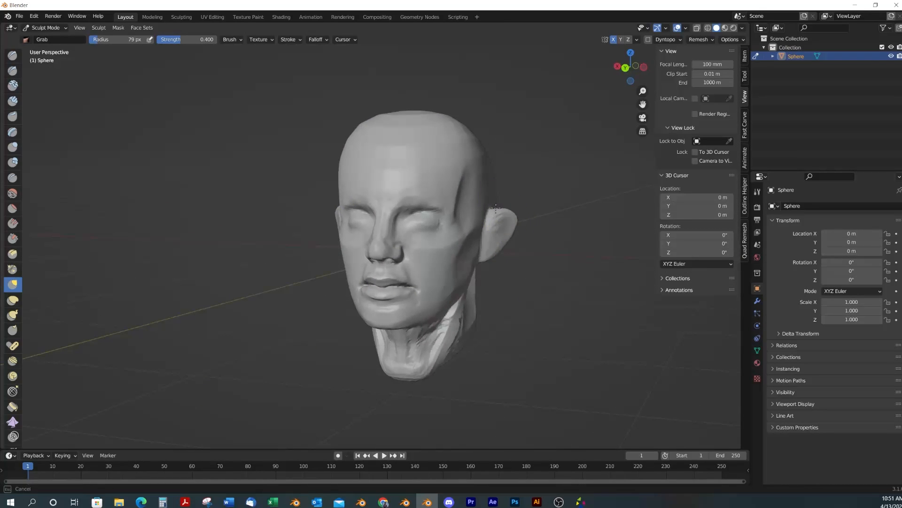
middle_drag(528, 272, 510, 251)
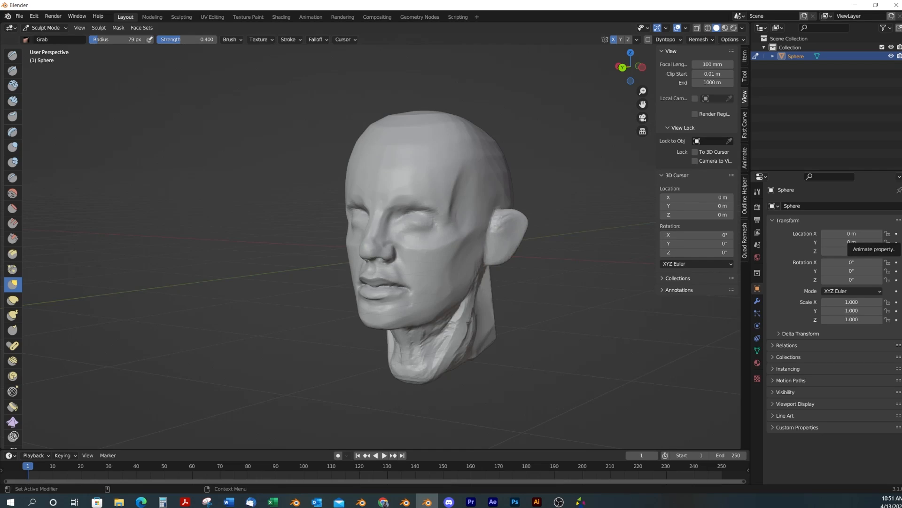
Carve the upper inner groove of the ear and its front hollow with Draw Sharp at a 24 px radius
key(alt+Tab)
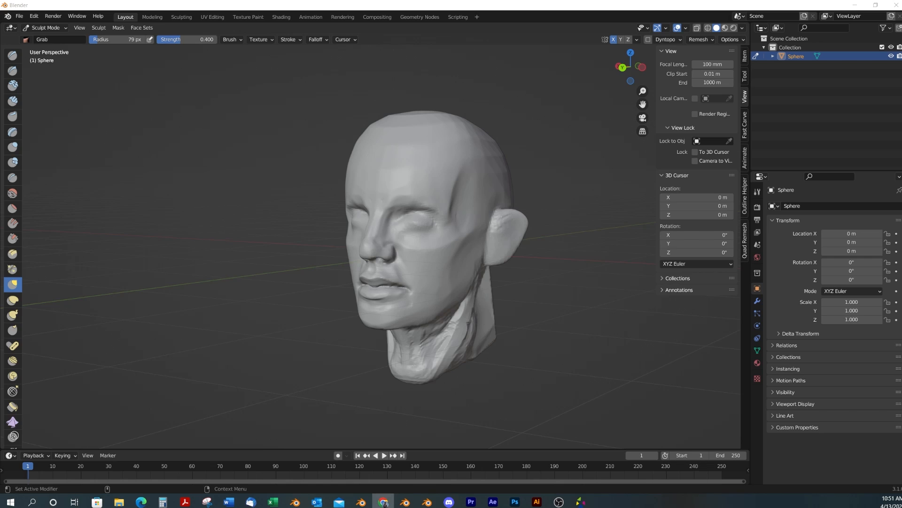
alt+drag(548, 283, 521, 274)
alt+middle_drag(555, 262, 583, 300)
scroll(509, 284, up, 5)
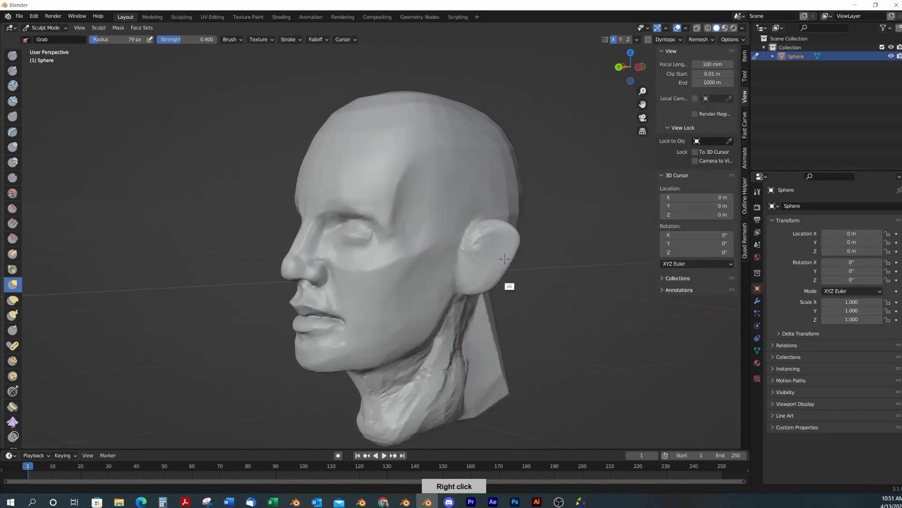
key(d)
alt+drag(536, 262, 565, 287)
mouse_move(515, 237)
mouse_down()
mouse_move(493, 239)
mouse_move(508, 229)
mouse_up()
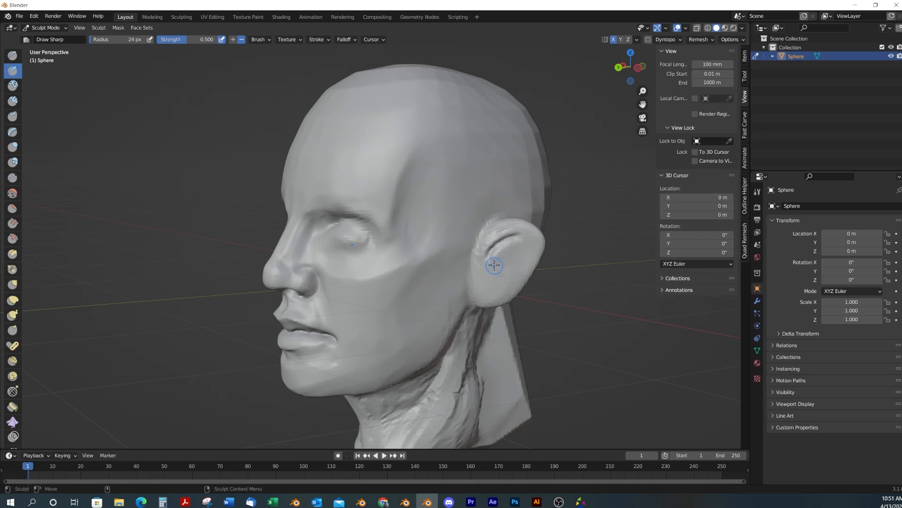
drag(493, 241, 488, 273)
mouse_move(504, 251)
ctrl+mouse_down()
mouse_move(508, 238)
mouse_move(493, 251)
ctrl+mouse_up()
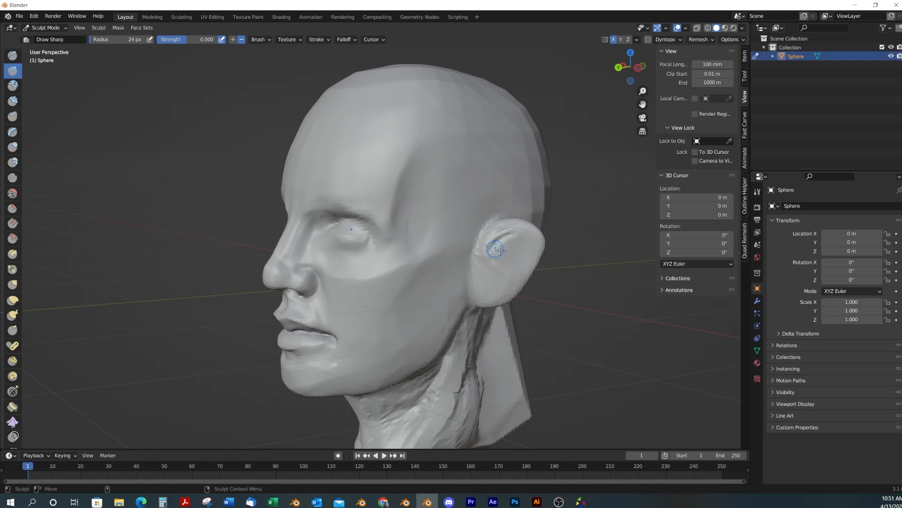
drag(487, 283, 493, 260)
Carve the ear canal opening and the notch above the earlobe with Draw Sharp
mouse_move(493, 259)
middle_down()
mouse_move(484, 298)
mouse_move(465, 285)
middle_up()
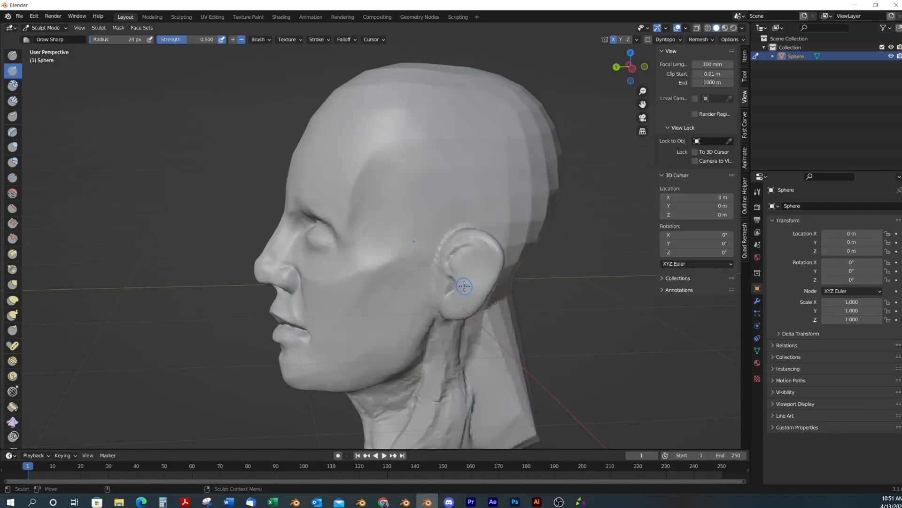
drag(456, 291, 475, 304)
mouse_move(476, 304)
middle_down()
mouse_move(505, 298)
mouse_move(497, 281)
middle_up()
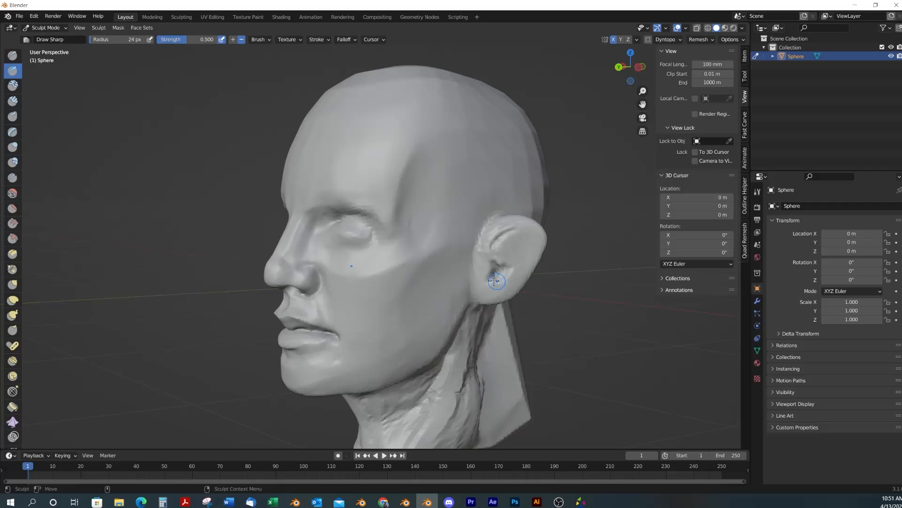
drag(494, 281, 499, 276)
Carve the long groove inside the ear's outer rim, from the top fold down toward the lobe
middle_drag(526, 249, 520, 248)
mouse_move(520, 248)
mouse_down()
mouse_move(504, 233)
mouse_move(517, 238)
mouse_up()
mouse_move(521, 244)
mouse_down()
mouse_move(512, 231)
mouse_move(499, 234)
mouse_up()
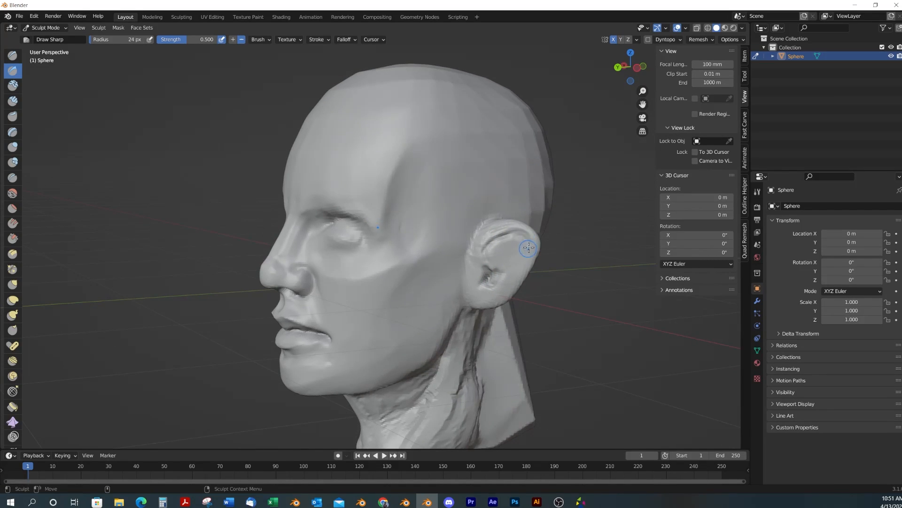
mouse_move(507, 292)
mouse_down()
mouse_move(526, 241)
mouse_move(524, 261)
mouse_move(489, 241)
mouse_up()
drag(489, 241, 489, 253)
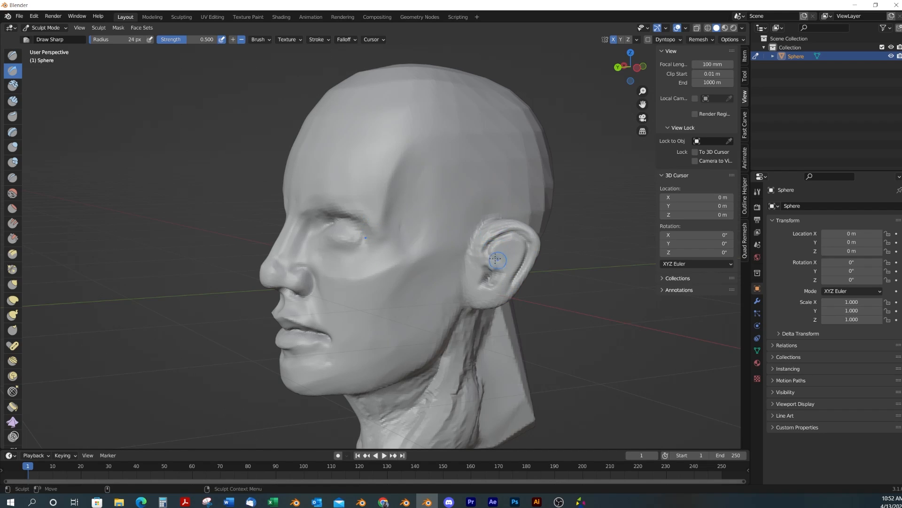
Define the inner folds in the upper and middle part of the ear with Draw Sharp
drag(489, 255, 498, 242)
drag(499, 242, 523, 240)
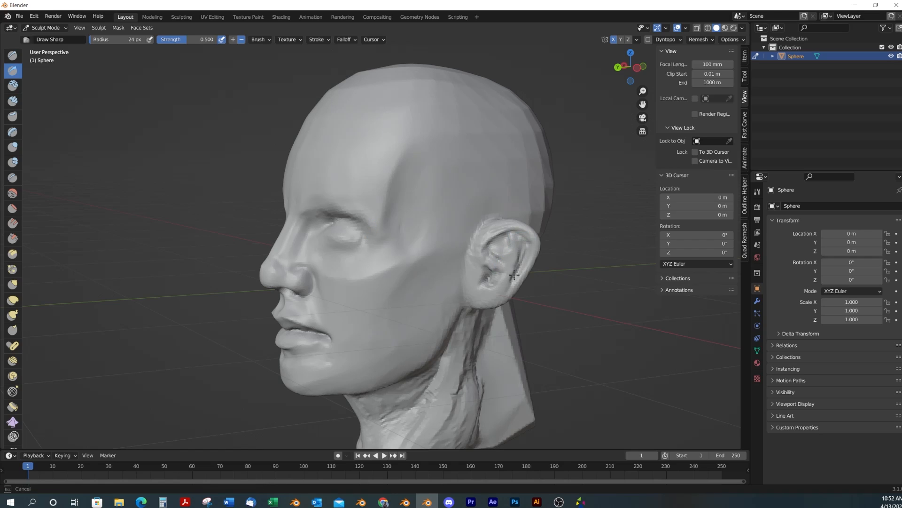
mouse_move(513, 275)
mouse_down()
mouse_move(503, 248)
mouse_move(492, 247)
mouse_move(509, 254)
mouse_up()
middle_drag(526, 247, 475, 226)
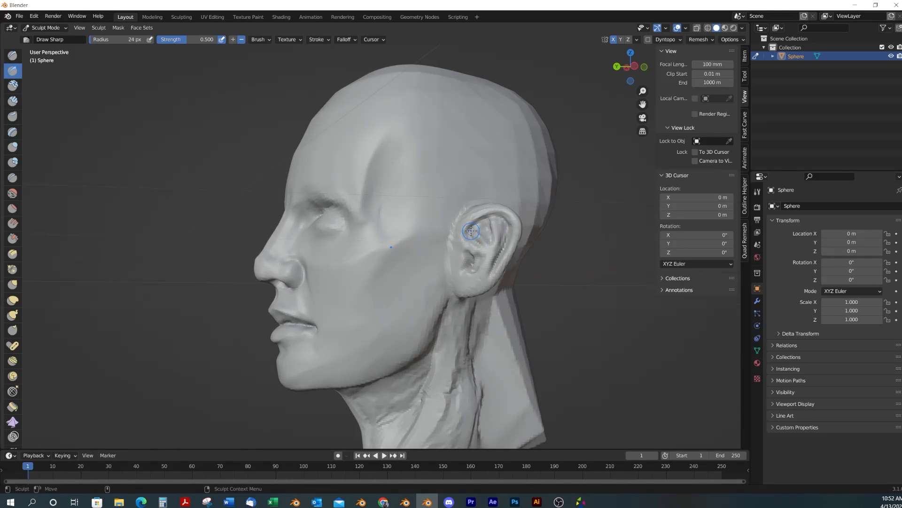
Deepen the ear's central hollow with inverted Clay Strips strokes at a 16 px radius
mouse_move(509, 294)
middle_down()
mouse_move(530, 298)
mouse_move(508, 269)
mouse_move(511, 306)
mouse_move(490, 282)
mouse_move(484, 298)
mouse_move(487, 269)
middle_up()
click(13, 101)
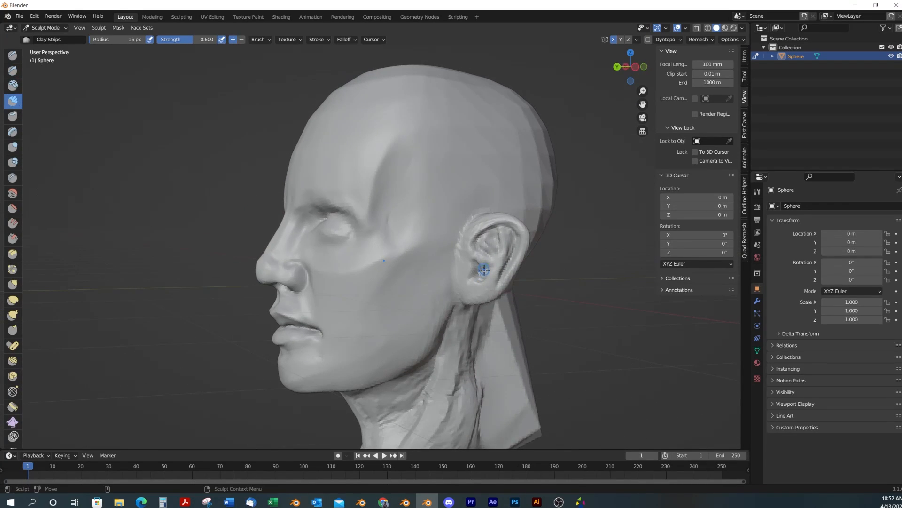
key(ctrl)
mouse_move(477, 260)
middle_down()
mouse_move(466, 279)
mouse_move(439, 268)
mouse_move(491, 249)
mouse_move(457, 258)
mouse_move(489, 266)
mouse_move(517, 256)
mouse_move(541, 277)
middle_up()
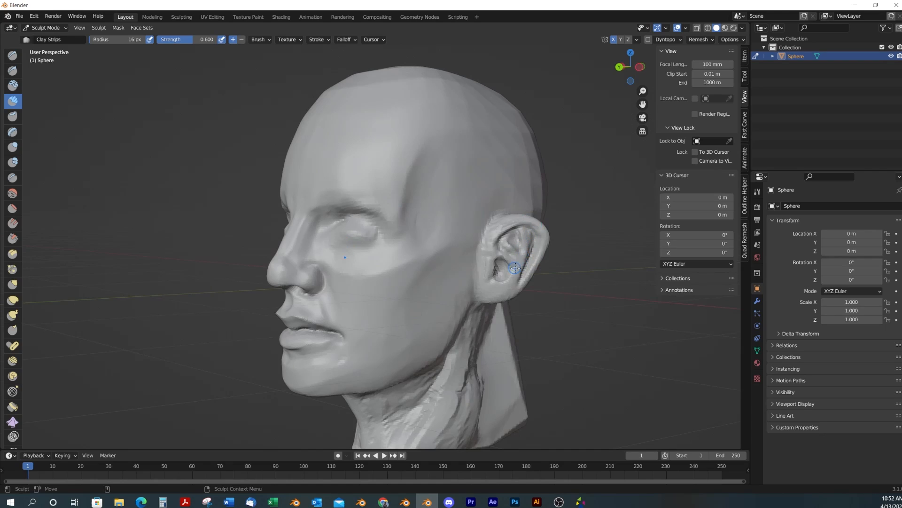
mouse_move(519, 262)
ctrl+mouse_down()
mouse_move(509, 289)
mouse_move(526, 256)
mouse_move(519, 244)
mouse_move(501, 267)
mouse_move(470, 262)
ctrl+mouse_up()
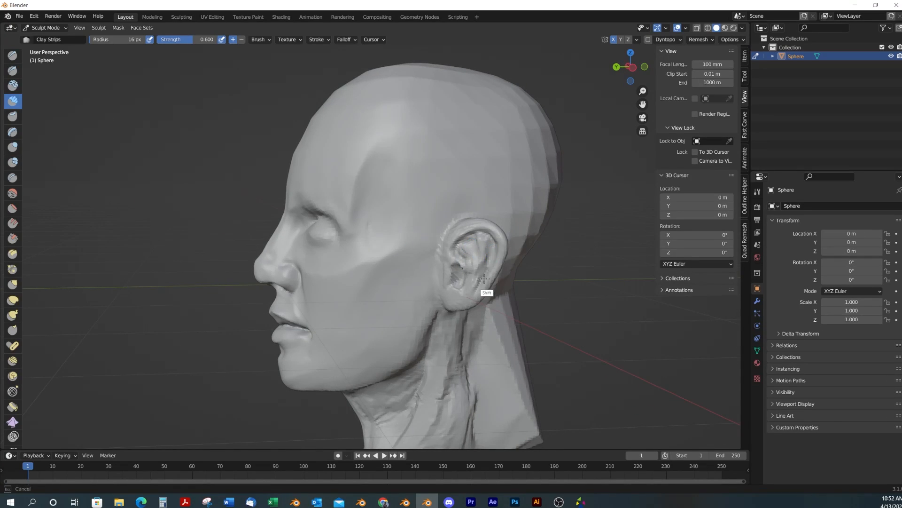
Adjust the shape of the ear's outer rim and lobe with the Grab brush
alt+drag(493, 259, 535, 314)
mouse_move(532, 282)
middle_down()
mouse_move(554, 302)
mouse_move(559, 253)
middle_up()
key(g)
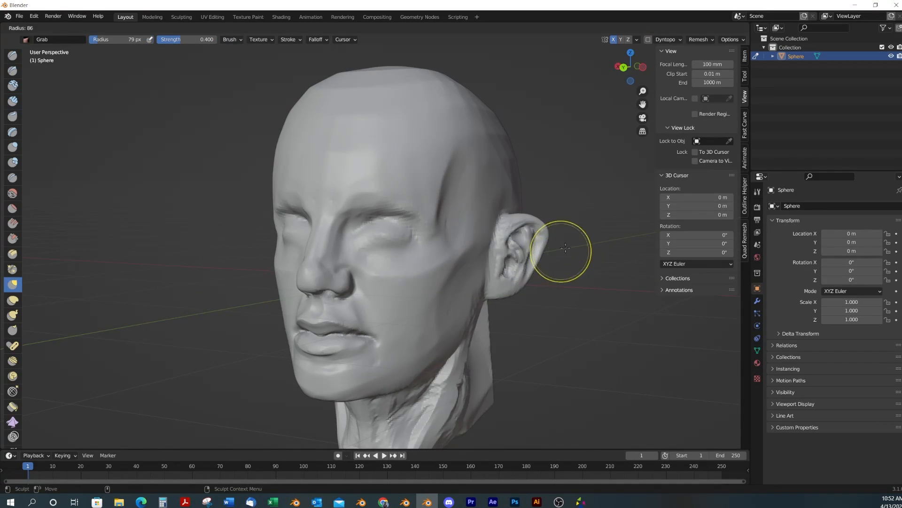
drag(550, 232, 540, 223)
drag(537, 270, 502, 294)
mouse_move(544, 301)
middle_down()
mouse_move(475, 318)
mouse_move(523, 380)
mouse_move(509, 339)
middle_up()
Sculpt the crease behind the ear, where it joins the skull, with Draw Sharp at a 24 px radius
key(d)
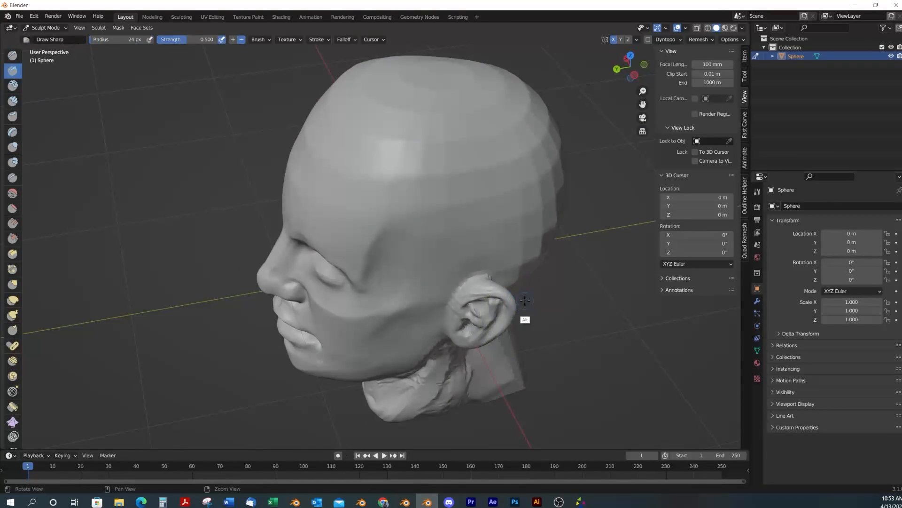
middle_drag(526, 299, 516, 314)
middle_drag(444, 315, 312, 258)
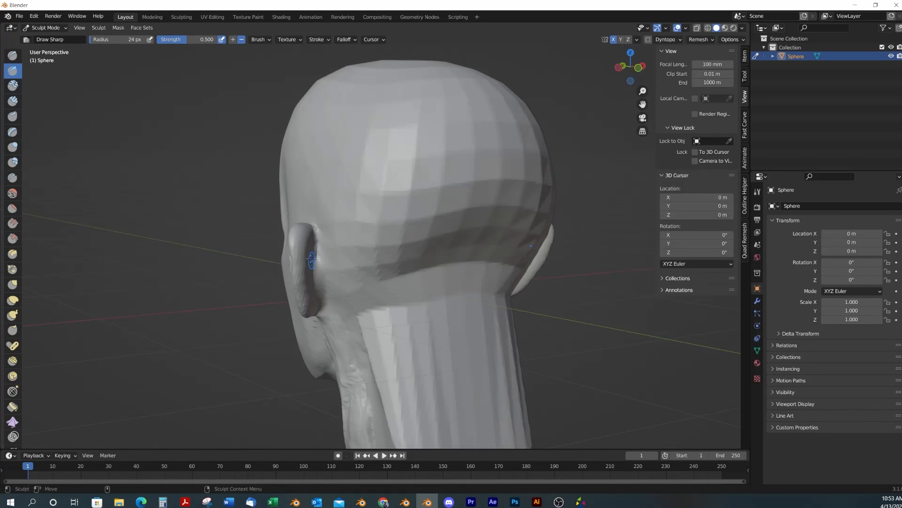
key(ctrl)
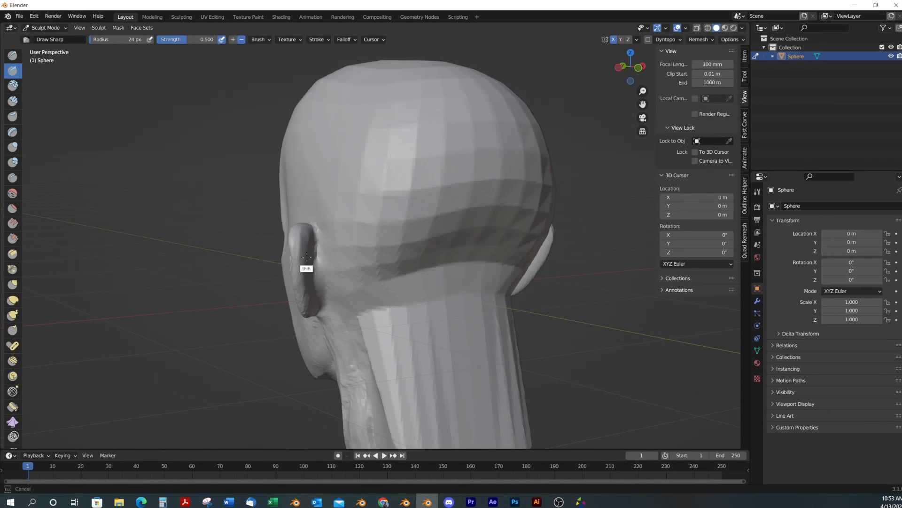
middle_drag(328, 266, 337, 298)
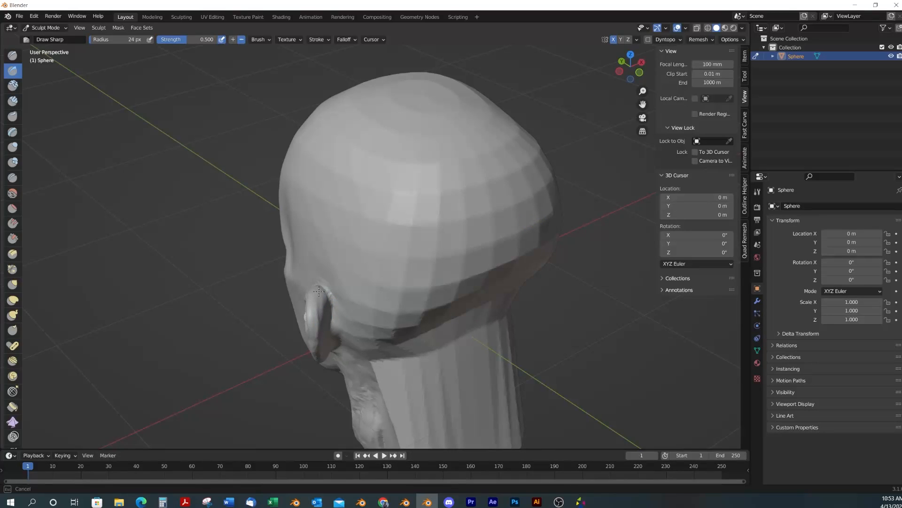
middle_drag(322, 294, 436, 239)
alt+drag(419, 301, 432, 244)
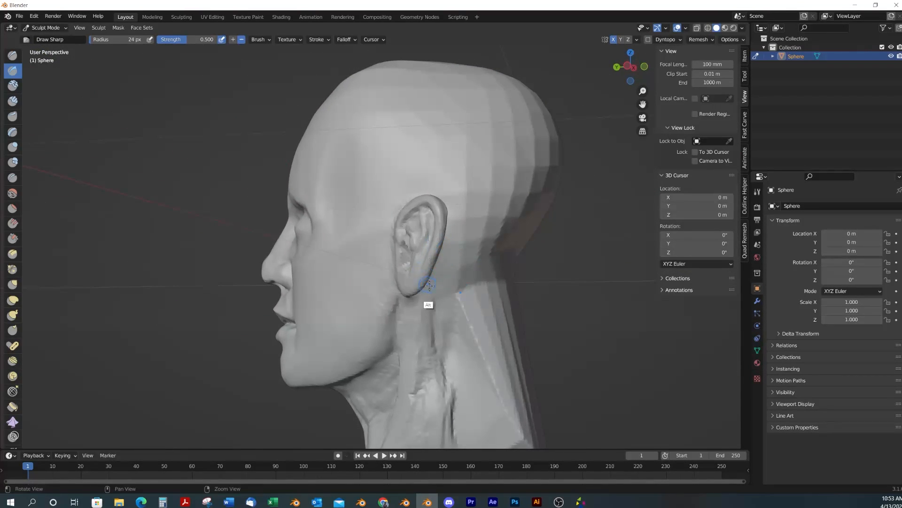
Smooth the surface of the ear from its front edge toward the lobe
alt+drag(429, 285, 535, 244)
mouse_move(514, 279)
alt+mouse_down()
mouse_move(520, 252)
mouse_move(472, 326)
mouse_move(488, 343)
mouse_move(491, 310)
alt+mouse_up()
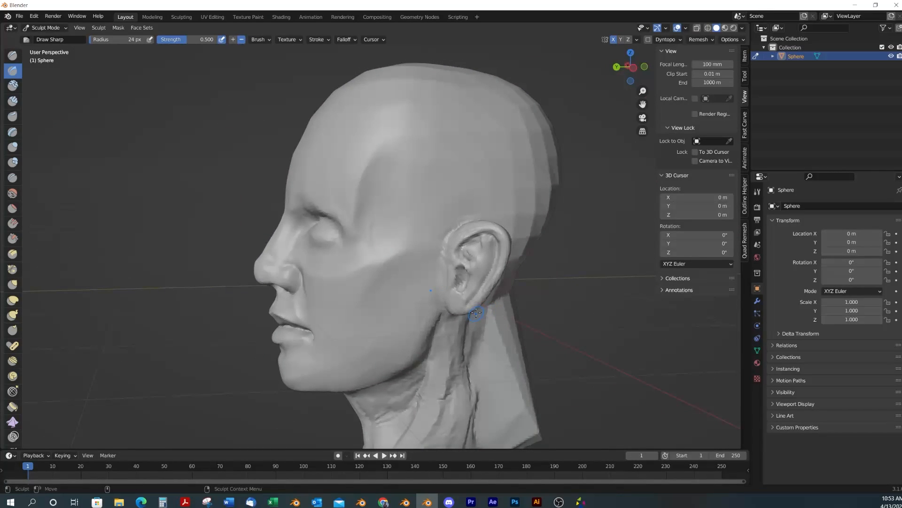
mouse_move(477, 323)
alt+mouse_down()
mouse_move(441, 321)
mouse_move(442, 313)
mouse_move(469, 343)
mouse_move(480, 316)
alt+mouse_up()
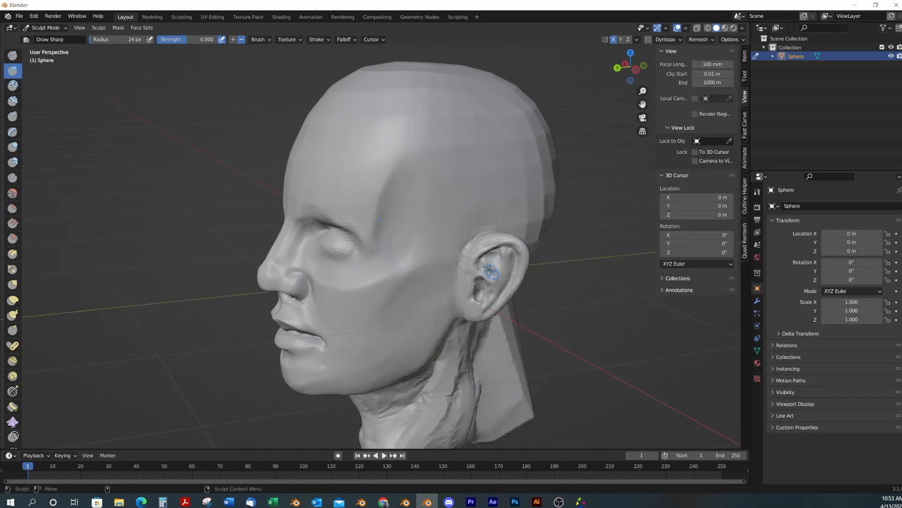
alt+drag(492, 276, 506, 264)
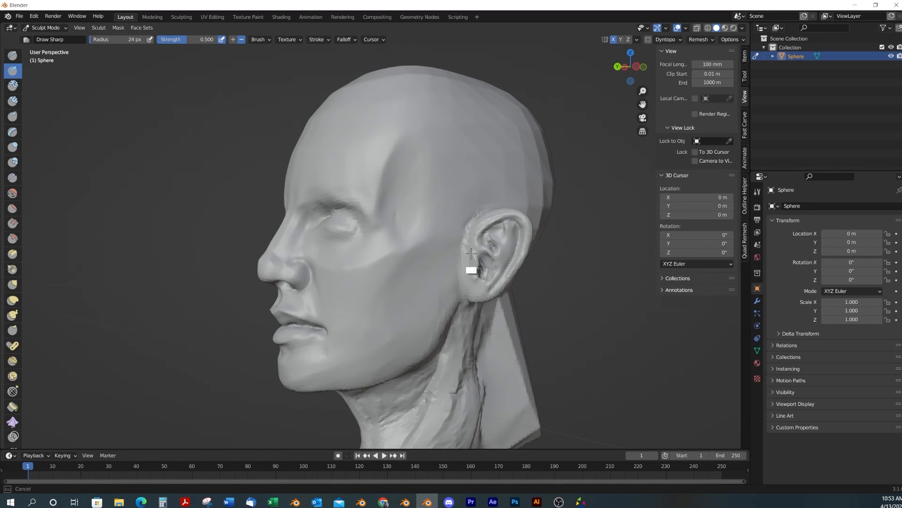
mouse_move(467, 256)
shift+mouse_down()
mouse_move(470, 284)
mouse_move(467, 253)
mouse_move(572, 324)
mouse_move(514, 299)
shift+mouse_up()
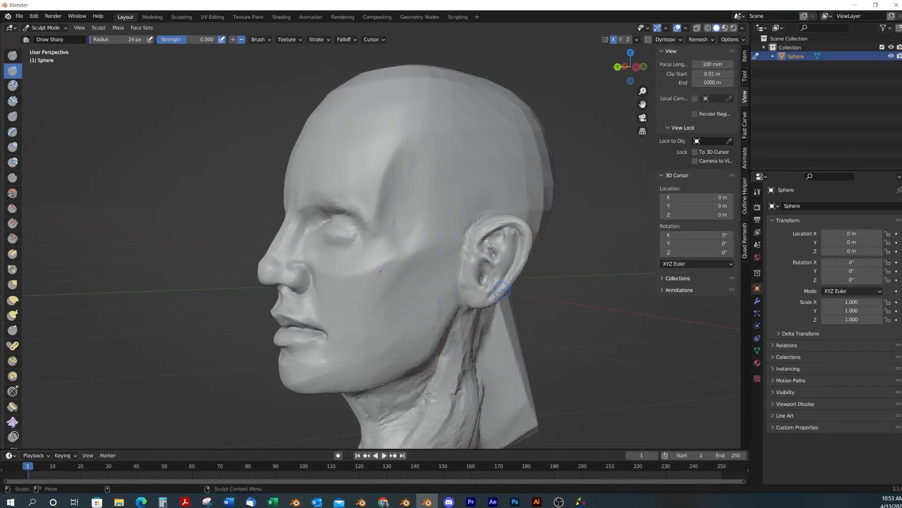
Switch to the Scrape/Peaks brush and smooth the area where the ear meets the cheek, using radii of 40 and 35 px
key(shift+t)
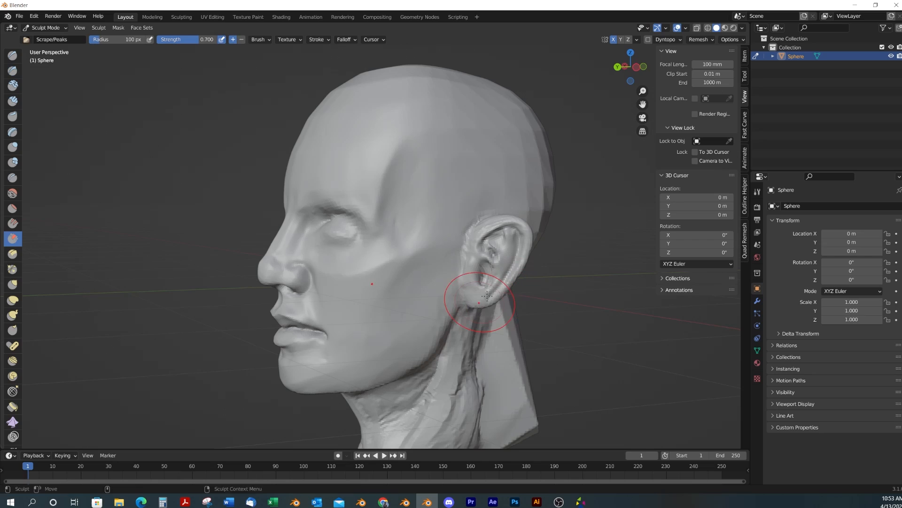
key(f)
click(479, 308)
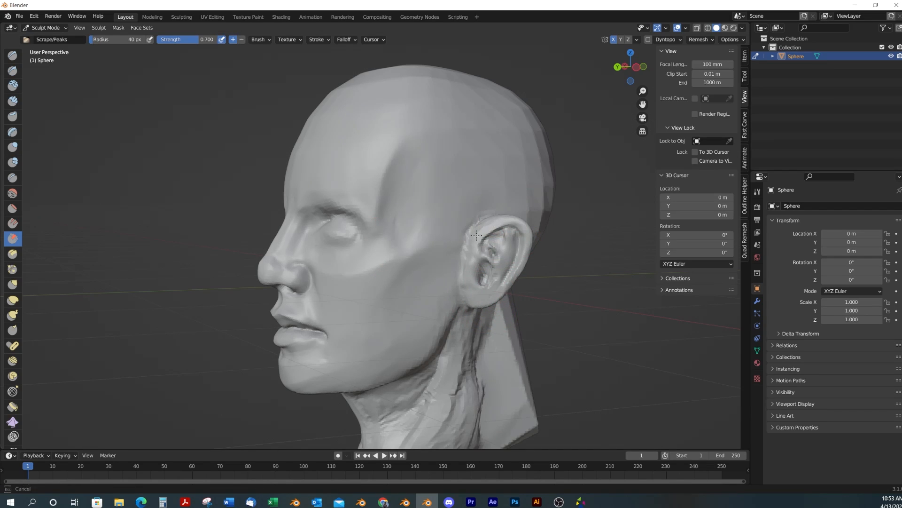
key(f)
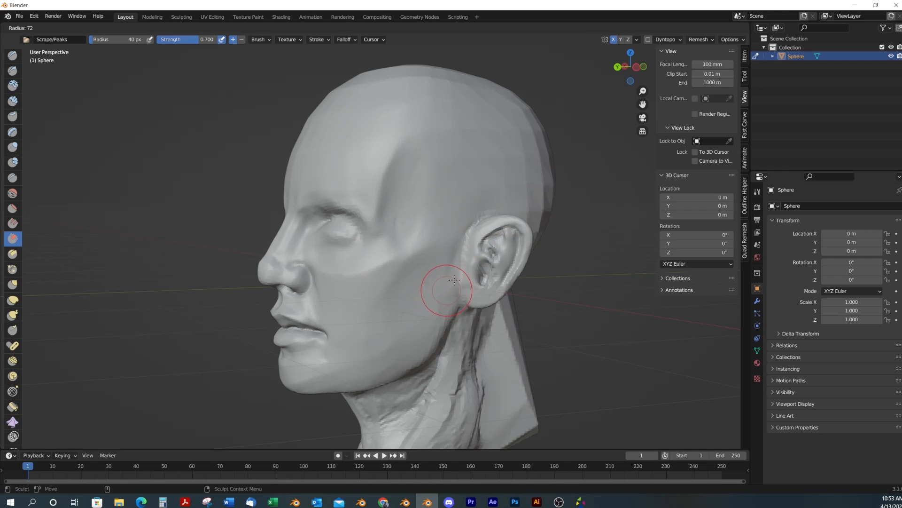
click(451, 284)
Set the brush radius to 99 px and smooth the rough throat beneath the chin
alt+drag(475, 366, 470, 323)
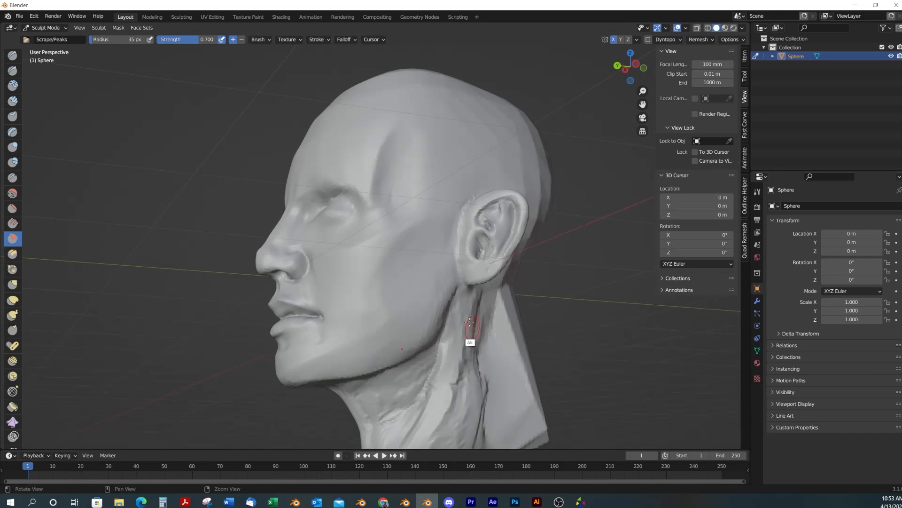
key(f)
click(437, 329)
mouse_move(514, 382)
alt+middle_down()
mouse_move(513, 249)
mouse_move(494, 298)
mouse_move(423, 262)
mouse_move(419, 233)
alt+middle_up()
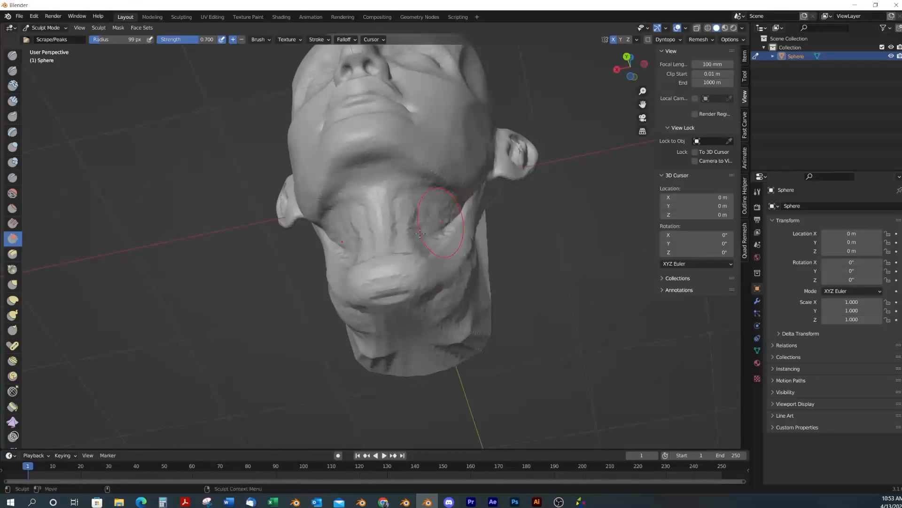
mouse_move(369, 230)
shift+mouse_down()
mouse_move(368, 187)
mouse_move(391, 157)
shift+mouse_up()
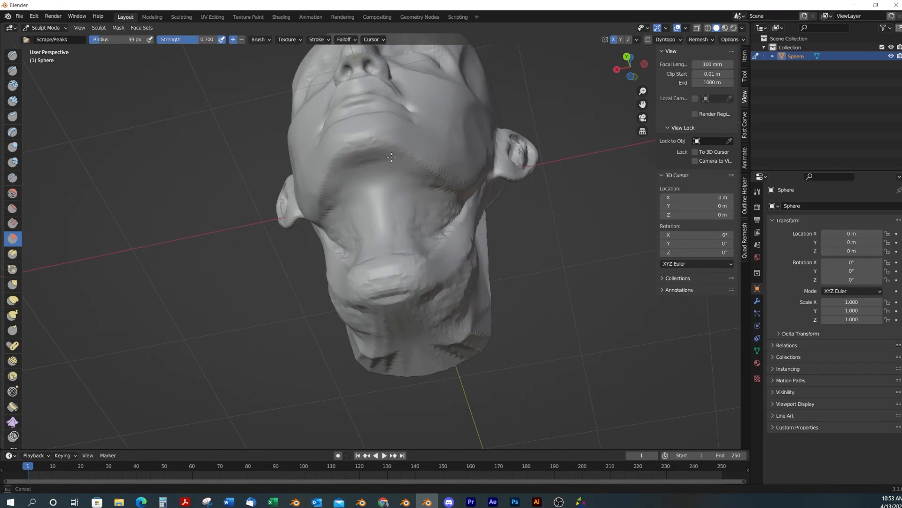
Set the brush radius to 48 px and smooth the underside of the jawline
mouse_move(379, 147)
middle_down()
mouse_move(417, 247)
mouse_move(342, 202)
middle_up()
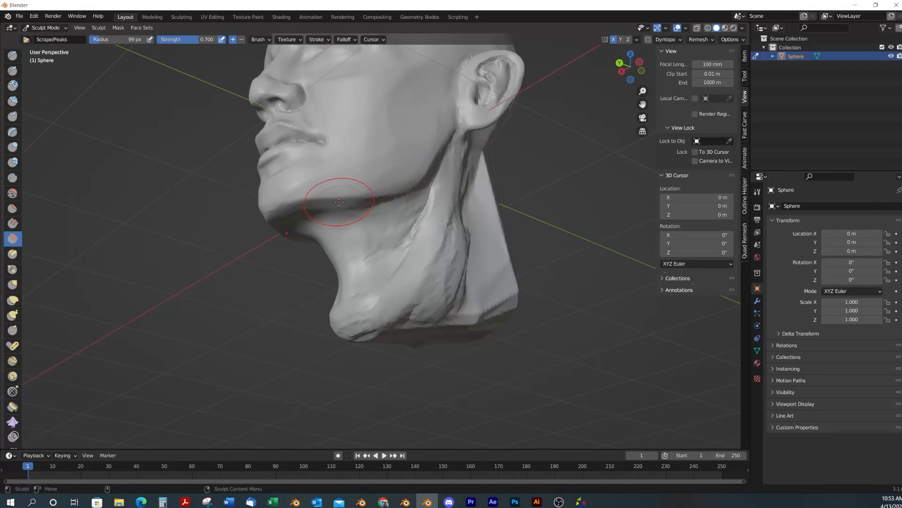
key(f)
click(396, 207)
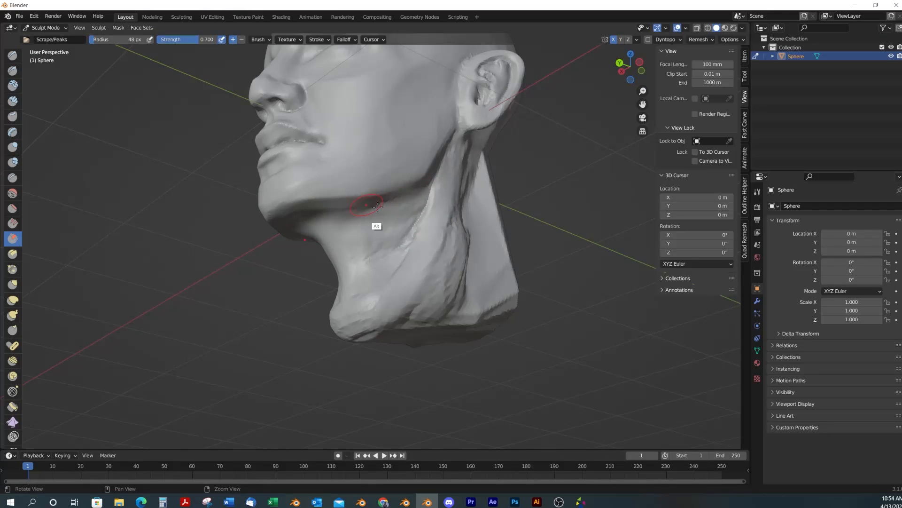
alt+drag(378, 206, 393, 172)
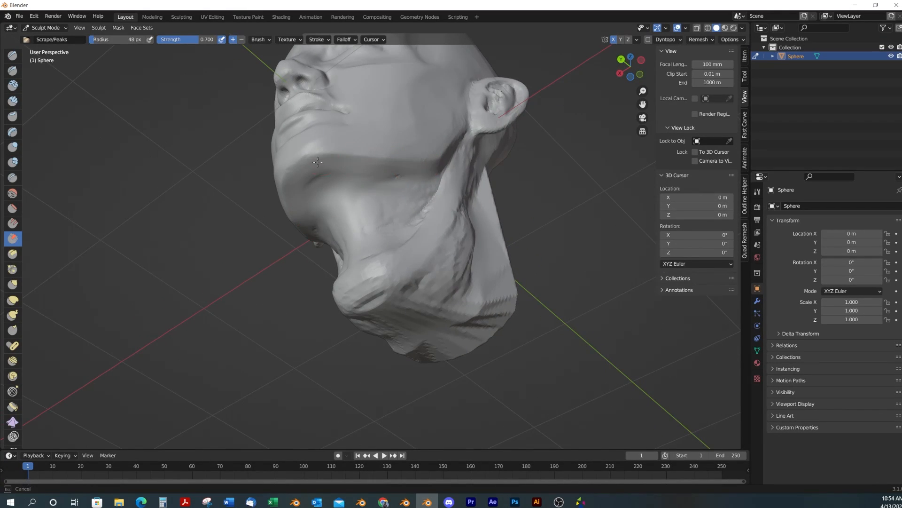
Smooth the side of the neck below the jaw with the 48 px brush
mouse_move(412, 166)
middle_down()
mouse_move(396, 231)
mouse_move(360, 179)
mouse_move(379, 150)
middle_up()
alt+middle_drag(393, 215, 445, 282)
drag(445, 282, 449, 244)
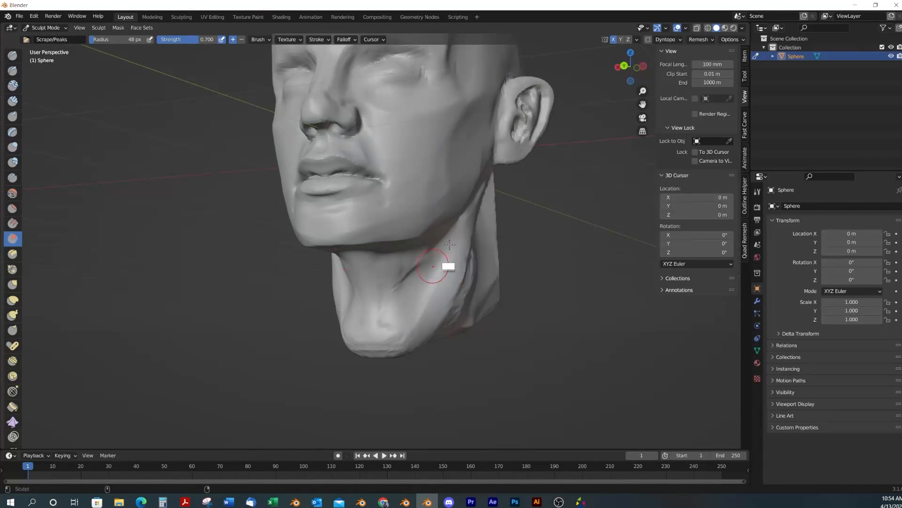
shift+middle_drag(416, 284, 412, 245)
Smooth the faceted side of the neck behind the ear up to the base of the skull
middle_drag(426, 289, 345, 205)
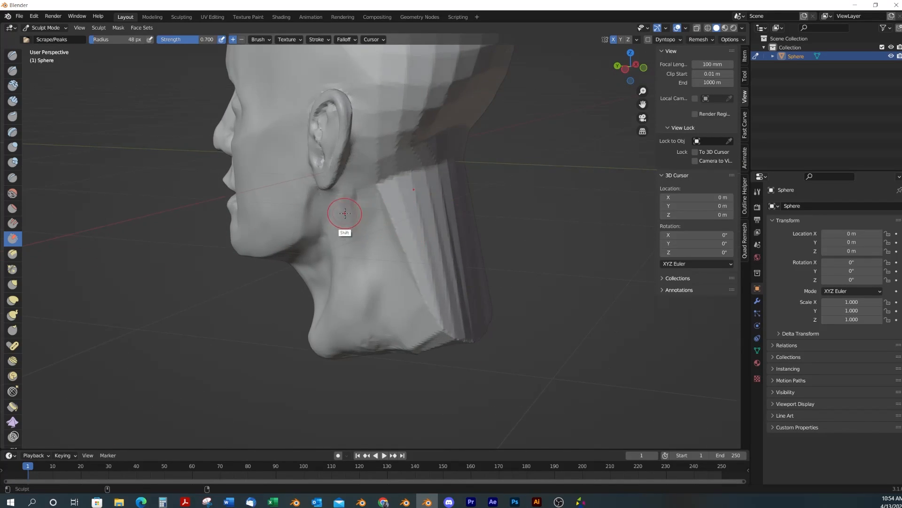
mouse_move(409, 124)
shift+mouse_down()
mouse_move(410, 224)
mouse_move(468, 324)
shift+mouse_up()
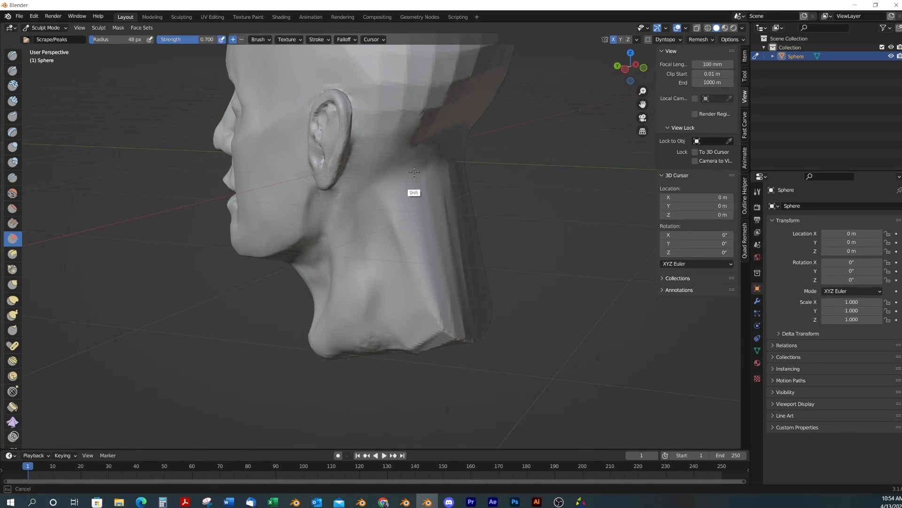
shift+drag(414, 171, 445, 84)
Set the brush radius to 144 px and smooth the faceted back of the head behind the ear
middle_drag(377, 132, 425, 196)
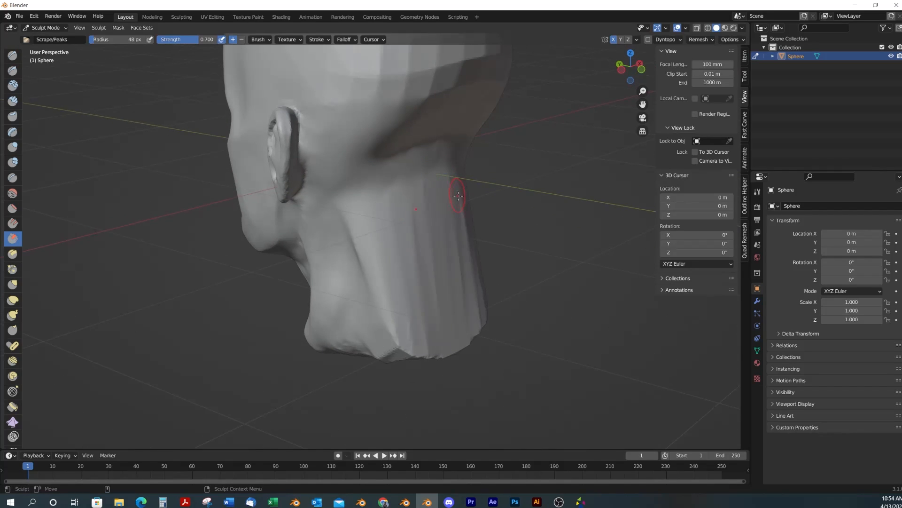
key(f)
click(503, 193)
mouse_move(503, 193)
middle_down()
mouse_move(548, 309)
mouse_move(536, 329)
mouse_move(462, 240)
middle_up()
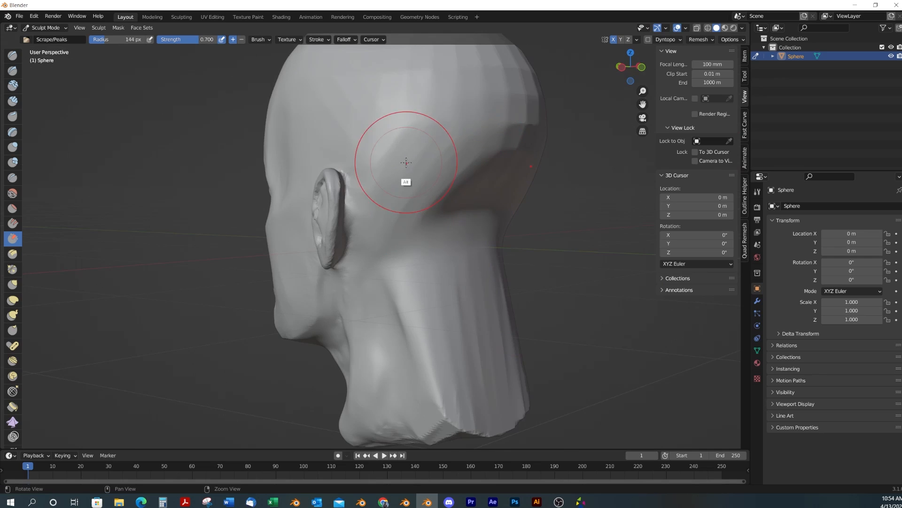
alt+middle_drag(406, 160, 480, 231)
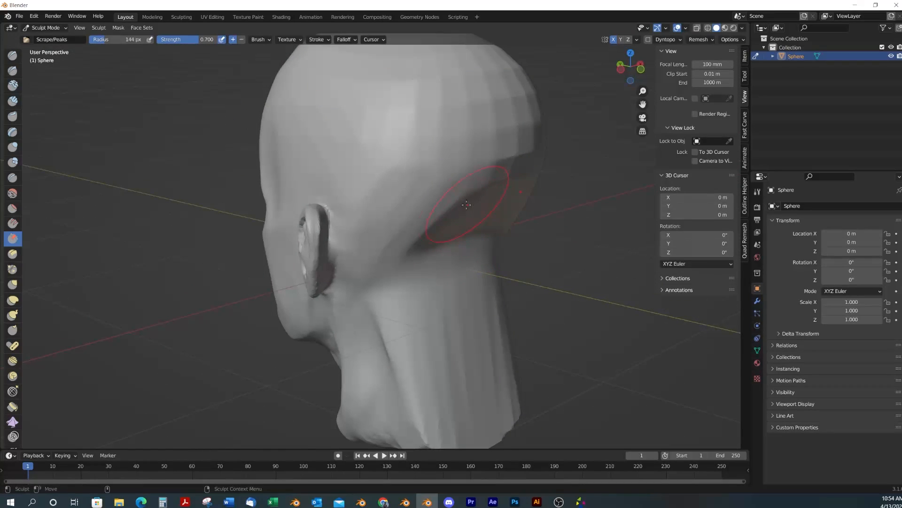
mouse_move(466, 204)
mouse_down()
mouse_move(363, 223)
mouse_move(376, 180)
mouse_up()
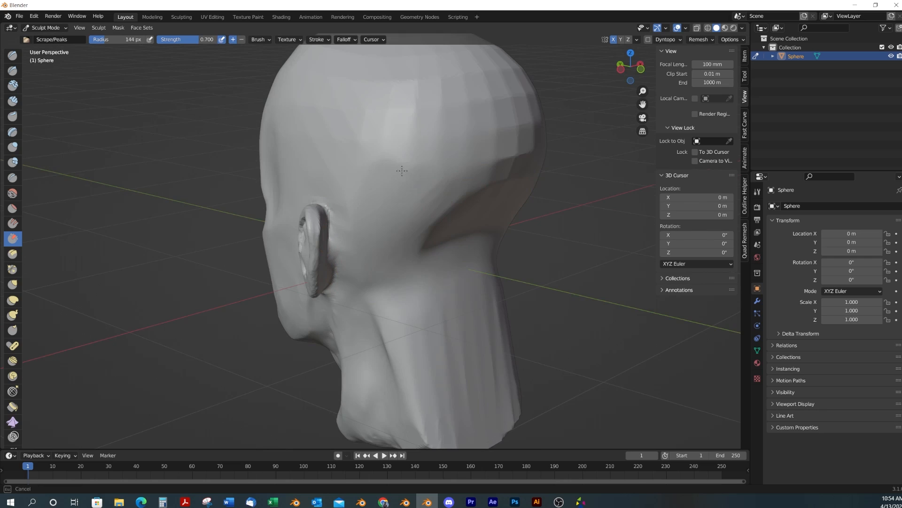
Smooth the lower side of the neck and its bottom edge
middle_drag(422, 174, 467, 374)
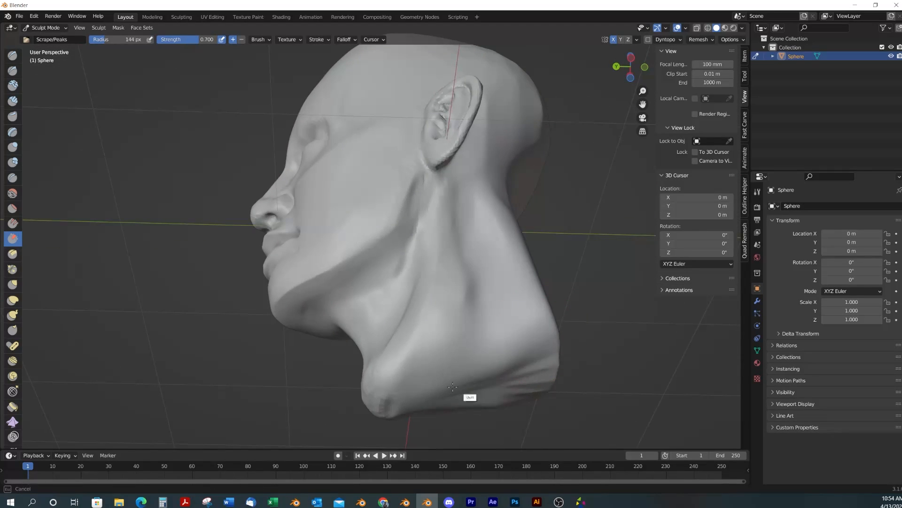
mouse_move(424, 357)
alt+mouse_down()
mouse_move(363, 408)
mouse_move(428, 347)
mouse_move(430, 369)
mouse_move(455, 336)
mouse_move(429, 292)
mouse_move(467, 359)
mouse_move(458, 373)
alt+mouse_up()
click(439, 363)
Set the brush radius to 68 px and examine the shape of the whole head from the side and above
key(f)
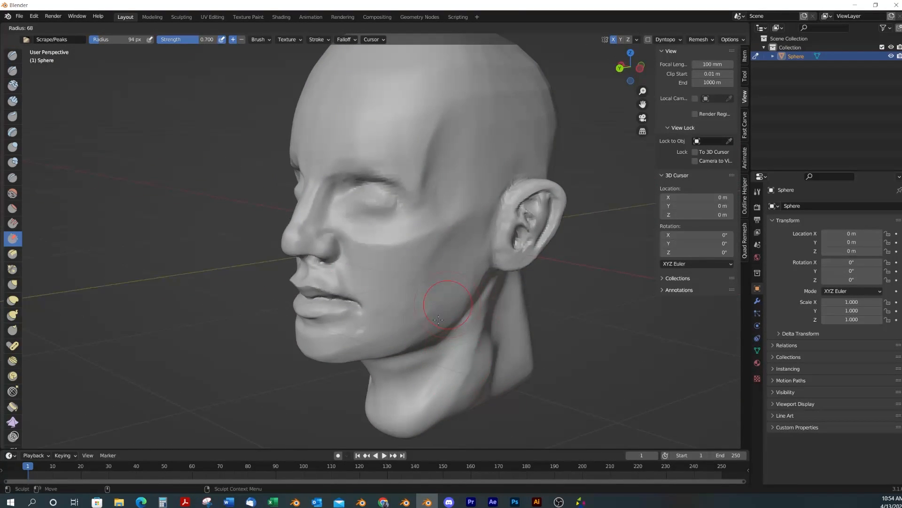
click(477, 281)
alt+drag(478, 280, 419, 245)
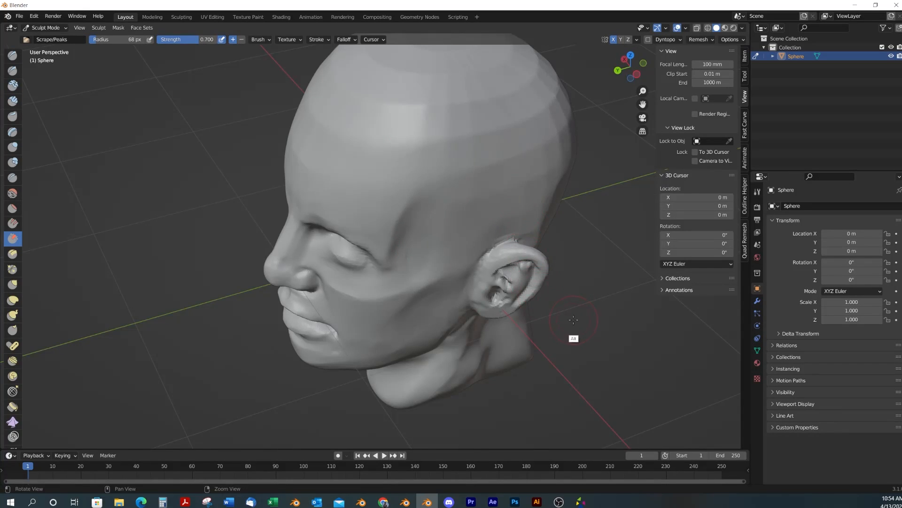
alt+drag(573, 320, 545, 268)
alt+middle_drag(546, 268, 570, 336)
alt+drag(570, 336, 604, 390)
alt+right_drag(584, 338, 646, 418)
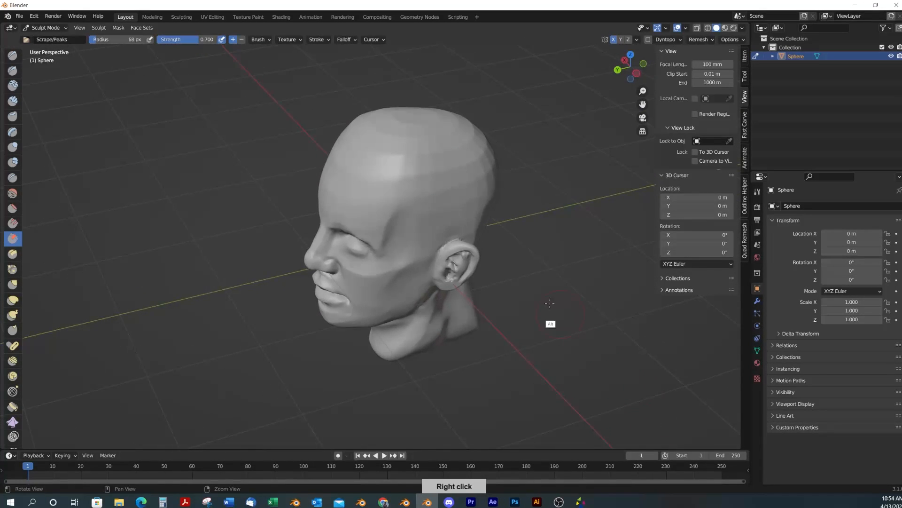
alt+drag(549, 303, 541, 278)
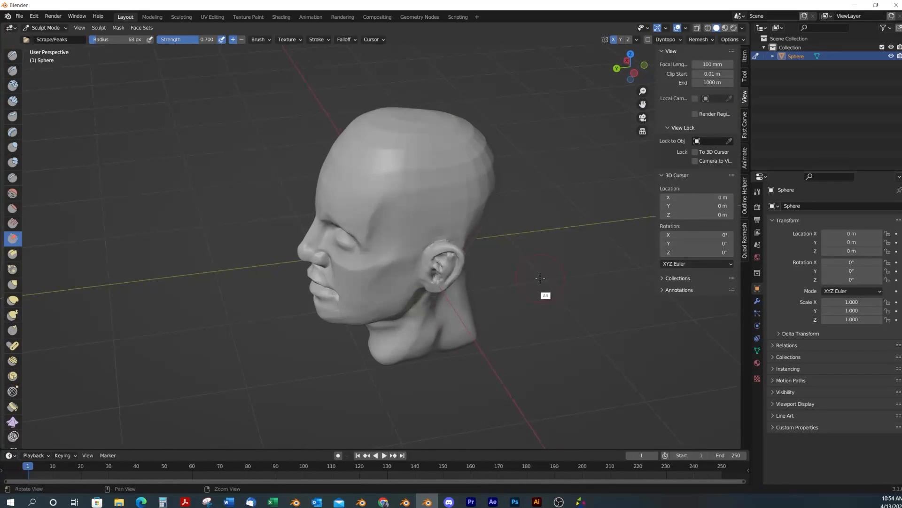
mouse_move(541, 278)
middle_down()
mouse_move(533, 291)
mouse_move(541, 305)
middle_up()
Set the brush radius to 124 px and smooth the faceted crown and back of the head
key(f)
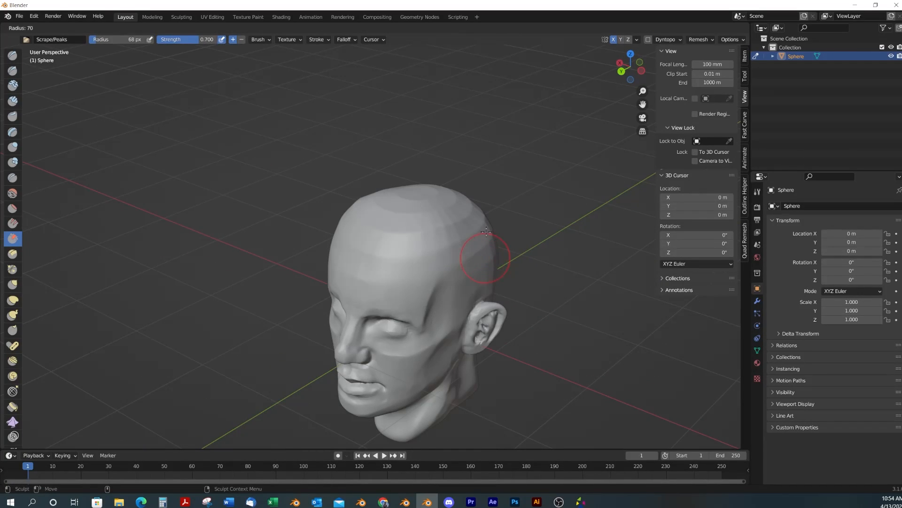
click(506, 225)
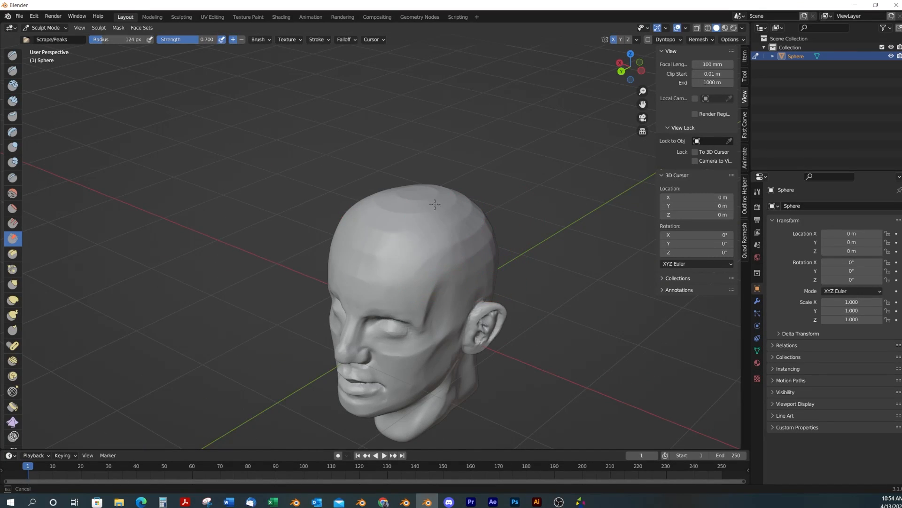
middle_drag(376, 225, 436, 267)
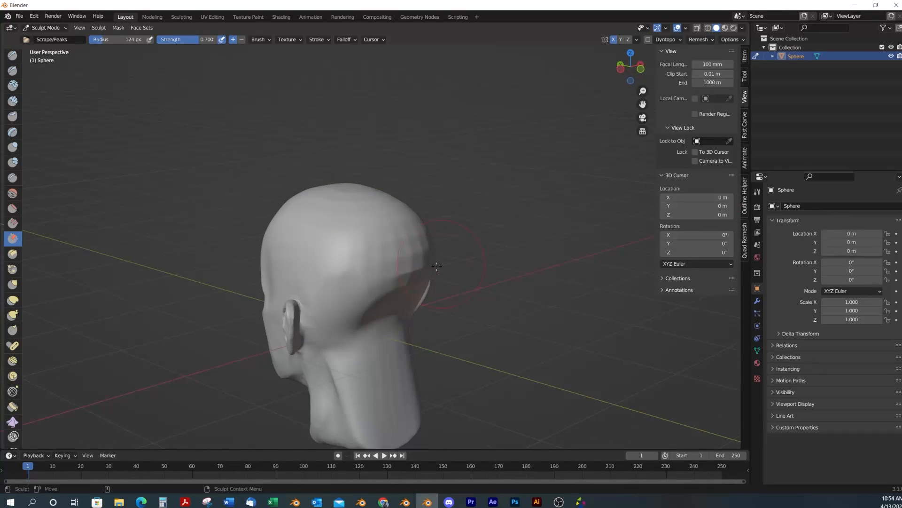
drag(393, 232, 378, 288)
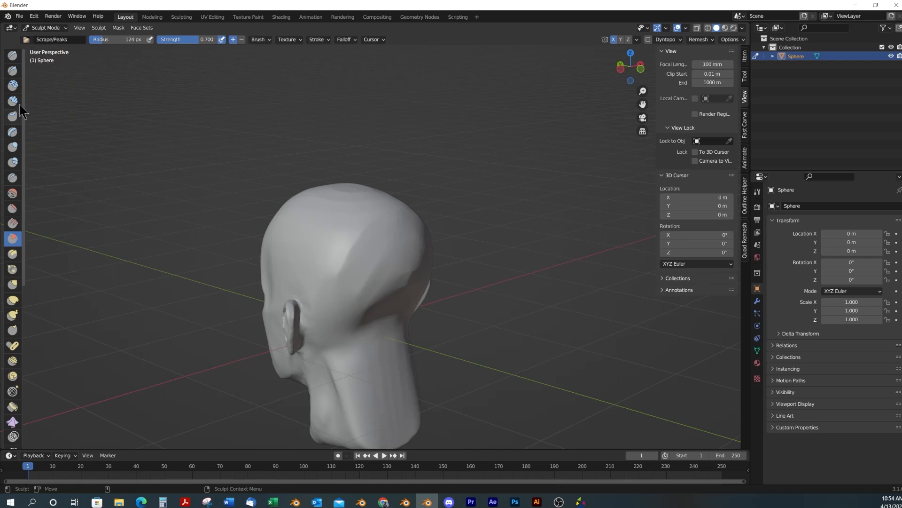
Sculpt the base of the skull and upper nape with the Clay Strips brush and set its radius to 77 px
click(13, 100)
mouse_move(404, 329)
middle_down()
mouse_move(472, 343)
mouse_move(455, 335)
middle_up()
drag(360, 272, 376, 302)
mouse_move(378, 271)
mouse_down()
mouse_move(345, 304)
mouse_move(379, 303)
mouse_move(374, 275)
mouse_move(386, 309)
mouse_move(358, 348)
mouse_up()
key(f)
click(372, 296)
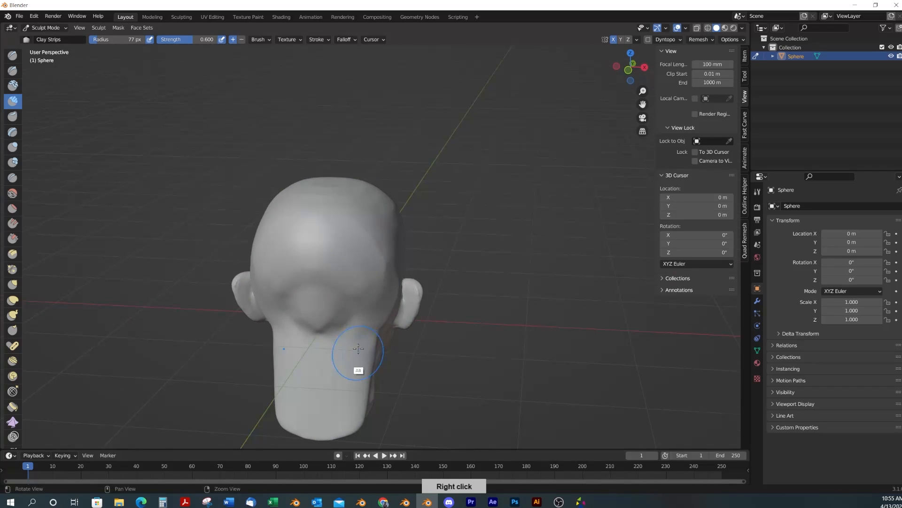
alt+drag(354, 316, 394, 345)
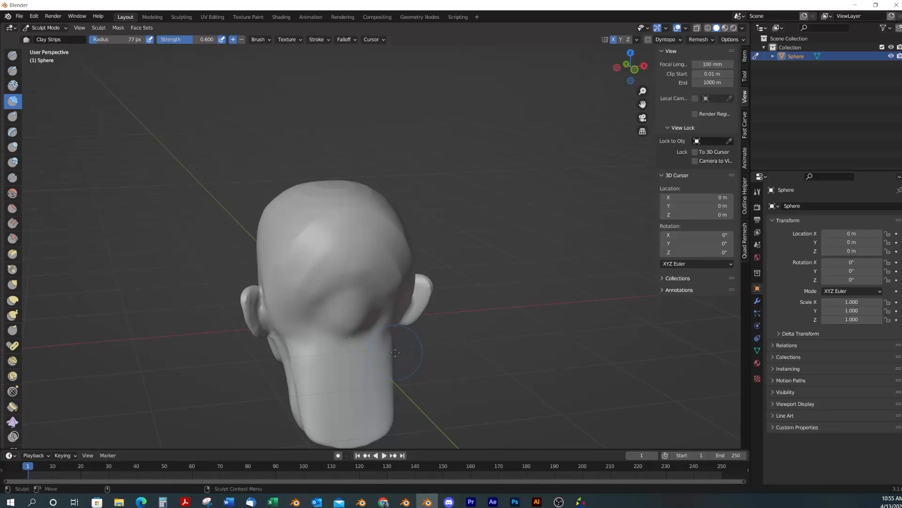
Reshape the transition between skull and nape with the Grab brush at a radius of 169 px
key(g)
mouse_move(338, 366)
alt+mouse_down()
mouse_move(302, 312)
mouse_move(307, 325)
mouse_move(403, 368)
mouse_move(423, 292)
alt+mouse_up()
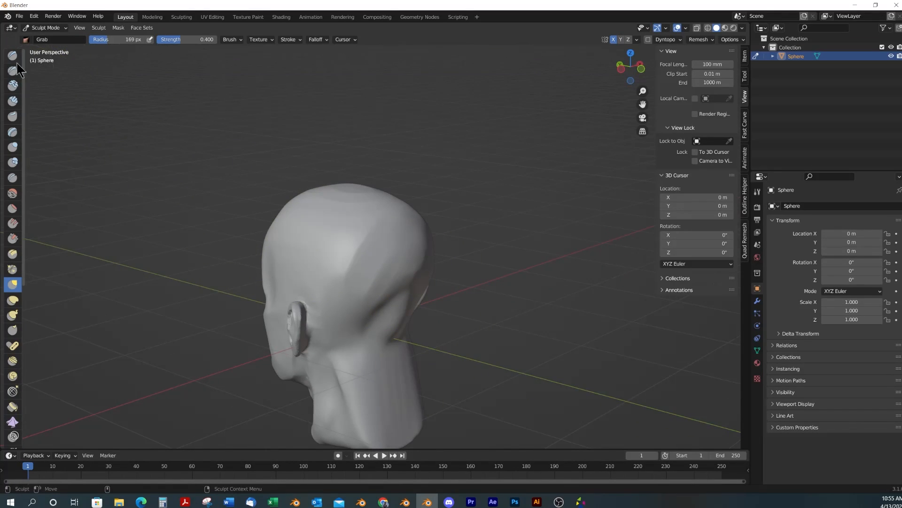
mouse_move(405, 338)
alt+mouse_down()
mouse_move(429, 358)
mouse_move(403, 333)
mouse_move(422, 328)
mouse_move(383, 325)
mouse_move(371, 312)
mouse_move(410, 334)
alt+mouse_up()
Build up the lower back of the skull with the Clay Strips brush at a radius of 47 px
click(13, 100)
drag(387, 301, 391, 268)
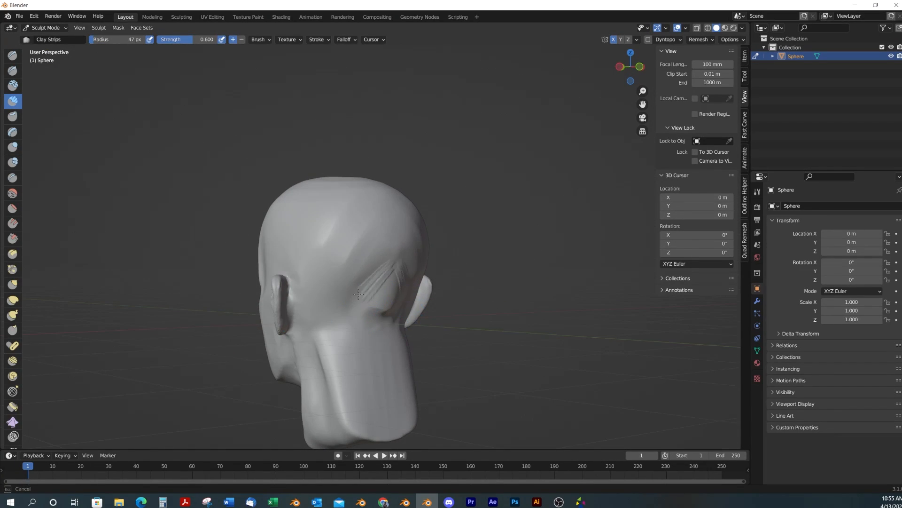
mouse_move(358, 294)
mouse_down()
mouse_move(383, 289)
mouse_move(447, 356)
mouse_move(419, 324)
mouse_up()
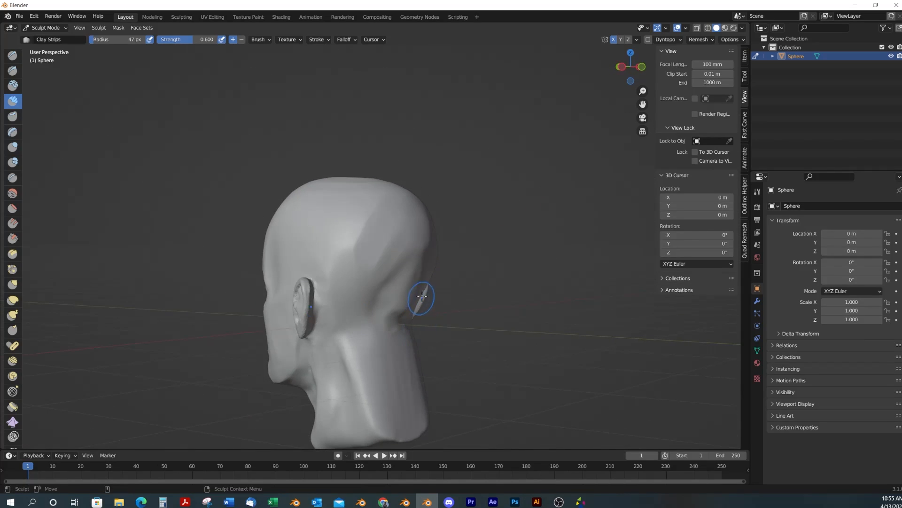
Reshape the back of the skull above the nape with the Grab brush after adjusting its radius
key(g)
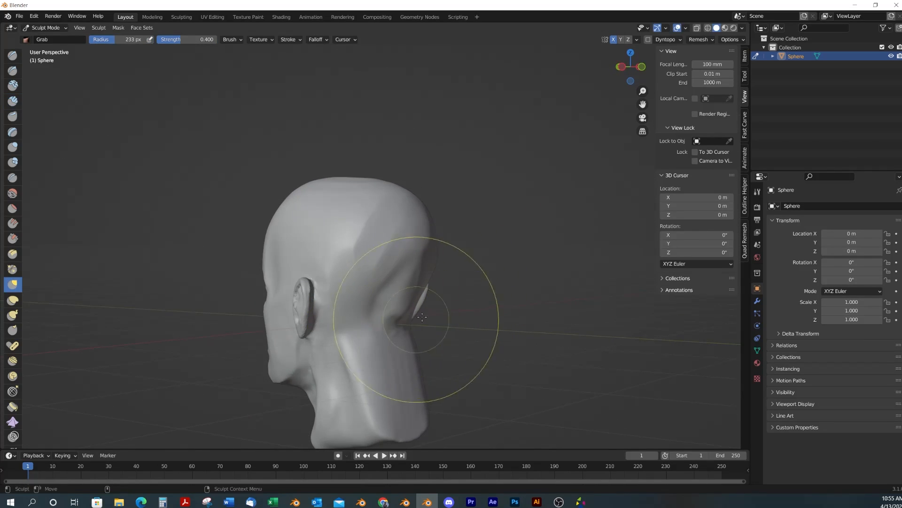
key(f)
click(397, 312)
mouse_move(397, 312)
alt+mouse_down()
mouse_move(463, 333)
mouse_move(455, 335)
mouse_move(447, 306)
mouse_move(461, 332)
mouse_move(386, 308)
alt+mouse_up()
Even out the back of the head and nape using the Scrape/Peaks brush at a radius of 124 px
click(13, 239)
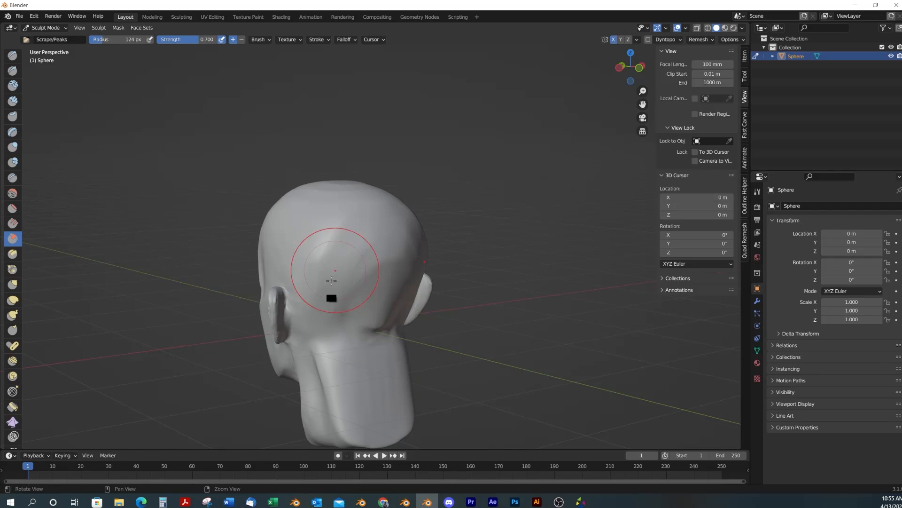
alt+drag(333, 264, 401, 288)
middle_drag(470, 341, 371, 260)
alt+drag(371, 260, 369, 277)
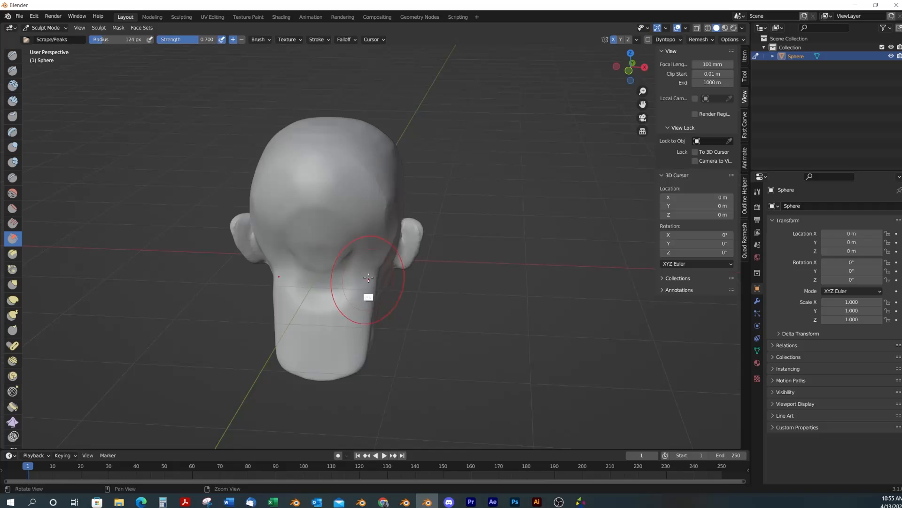
mouse_move(358, 240)
middle_down()
mouse_move(384, 280)
mouse_move(356, 230)
middle_up()
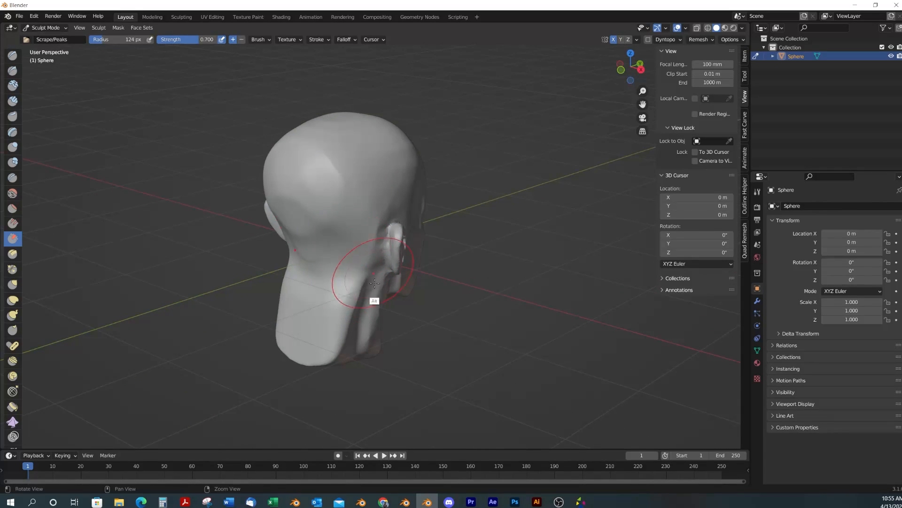
alt+drag(374, 283, 346, 269)
drag(351, 283, 329, 327)
drag(352, 239, 365, 192)
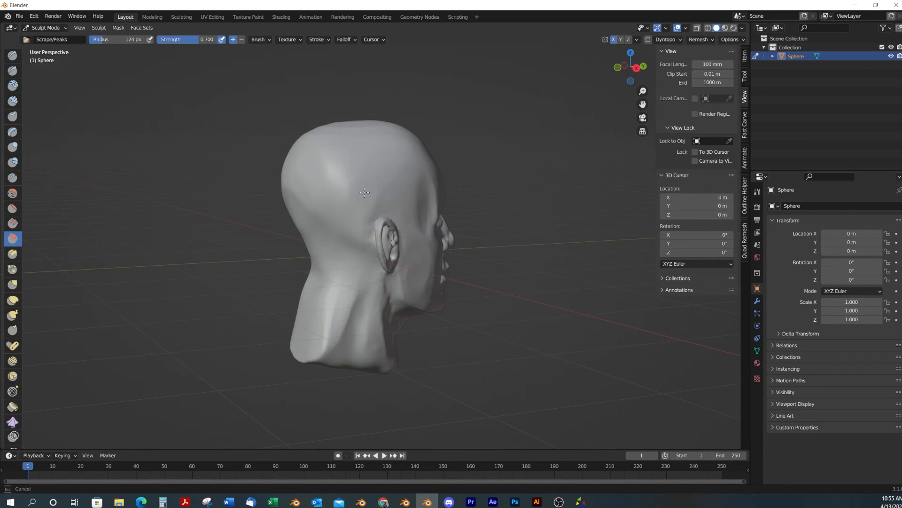
middle_drag(364, 192, 525, 335)
alt+right_drag(525, 334, 515, 288)
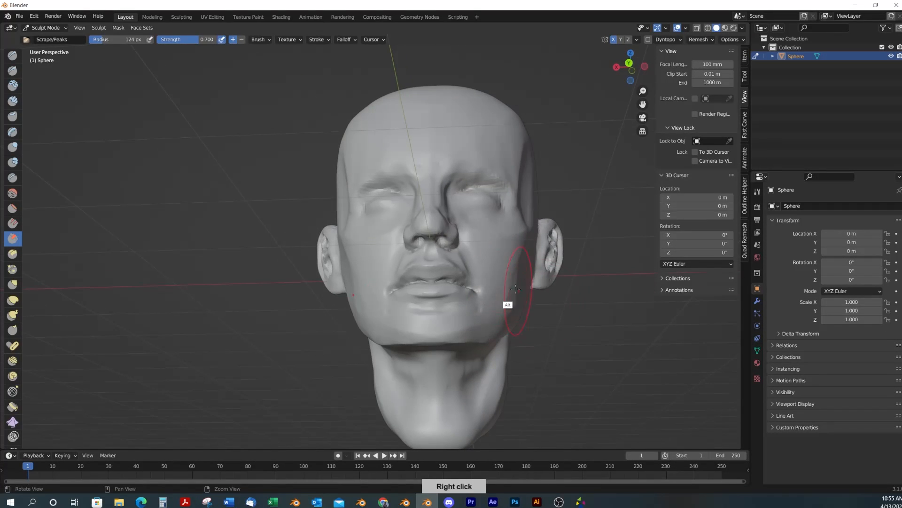
Build up the brow ridges and refine the cheekbone area with the Clay Strips brush at a radius of 47 px
click(12, 100)
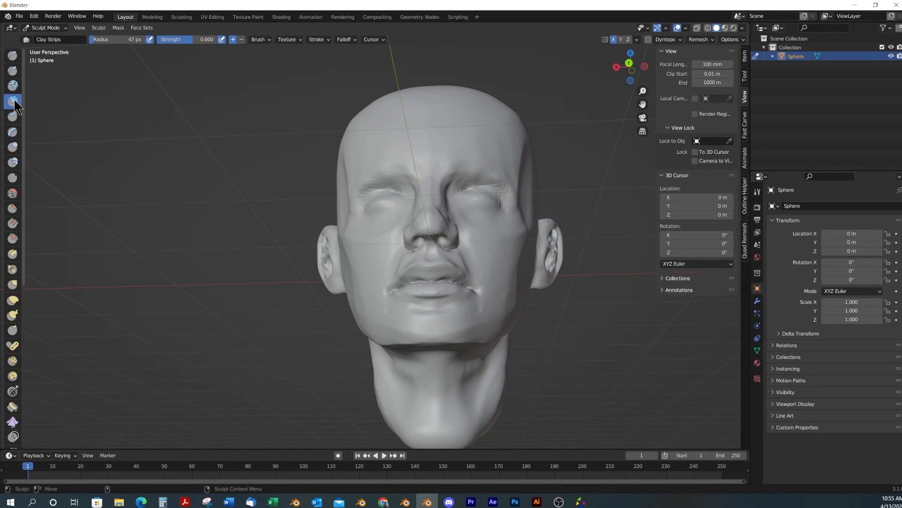
mouse_move(470, 198)
middle_down()
mouse_move(489, 220)
mouse_move(403, 161)
middle_up()
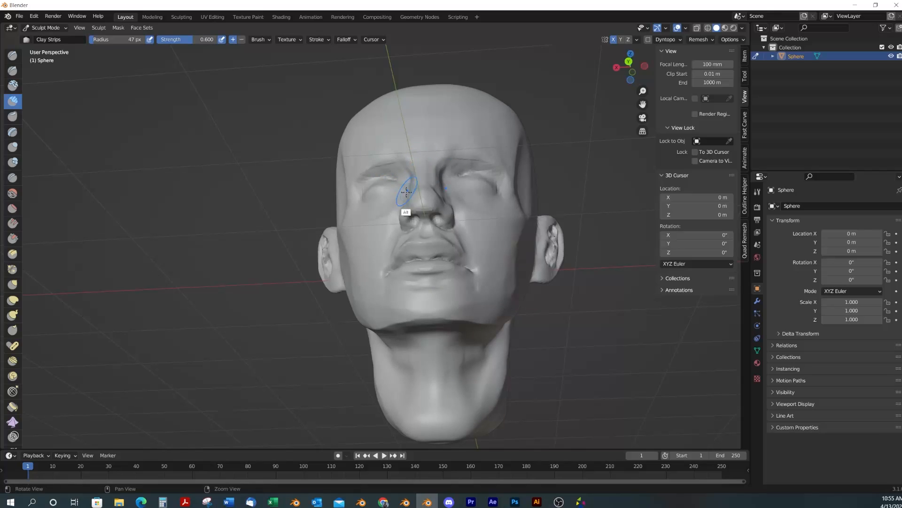
alt+middle_drag(403, 207, 431, 217)
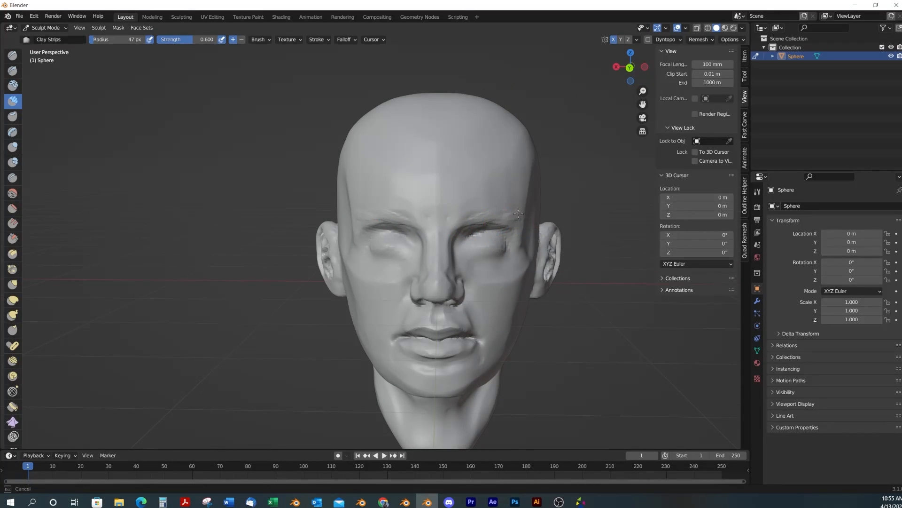
middle_drag(474, 221, 487, 239)
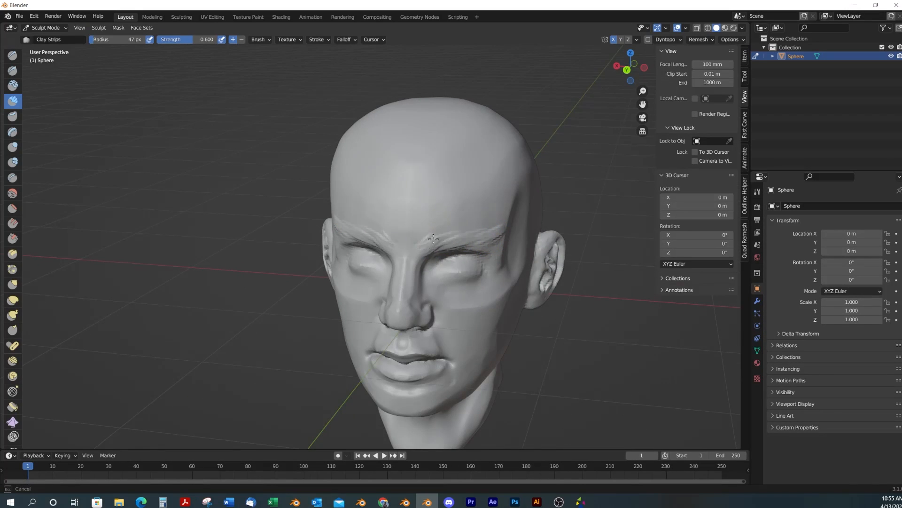
middle_drag(432, 243, 538, 238)
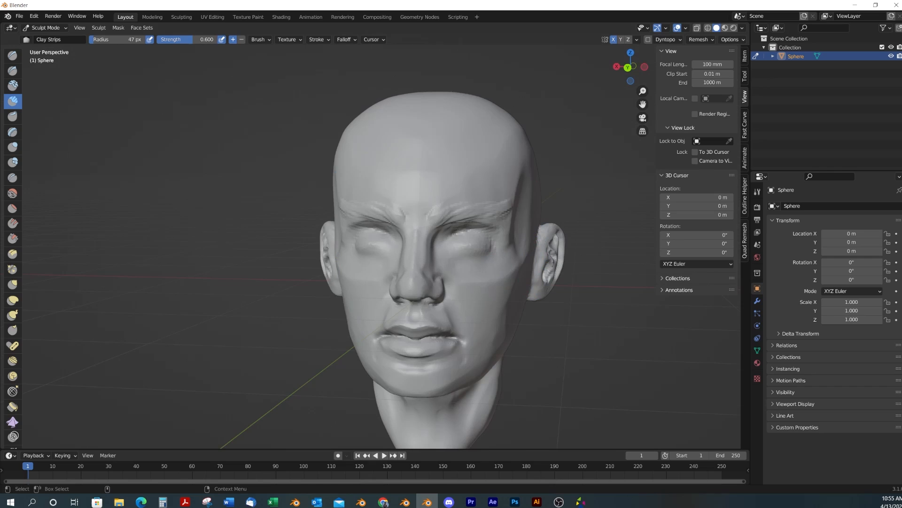
click(384, 501)
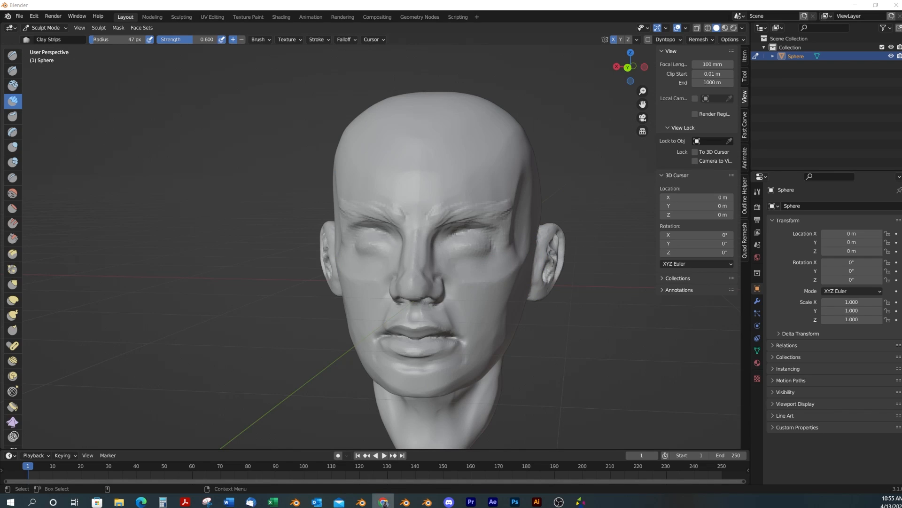
mouse_move(516, 281)
middle_down()
mouse_move(480, 279)
mouse_move(498, 247)
mouse_move(504, 298)
mouse_move(493, 292)
middle_up()
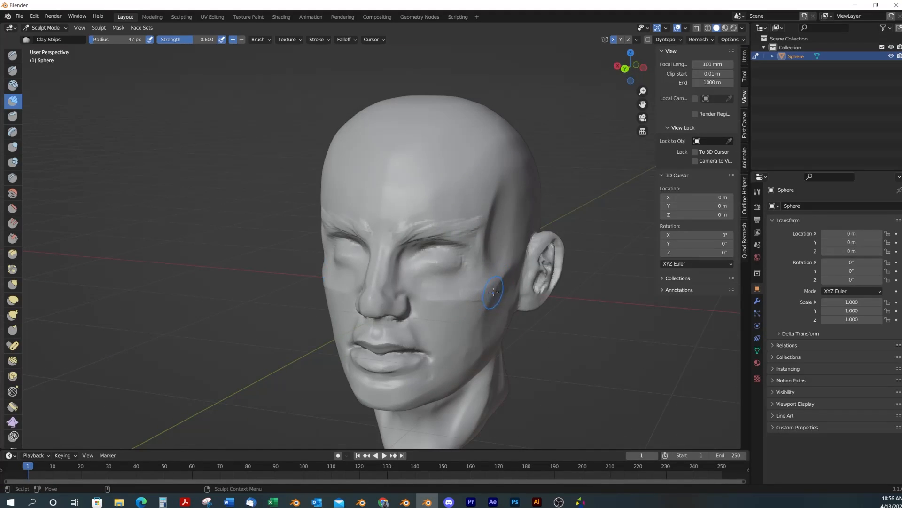
mouse_move(499, 290)
ctrl+mouse_down()
mouse_move(491, 295)
mouse_move(508, 277)
mouse_move(461, 316)
mouse_move(477, 316)
mouse_move(512, 259)
mouse_move(506, 282)
ctrl+mouse_up()
Set the Clay Strips radius to 25 px and add form around the eyes and the sides of the nose
key(f)
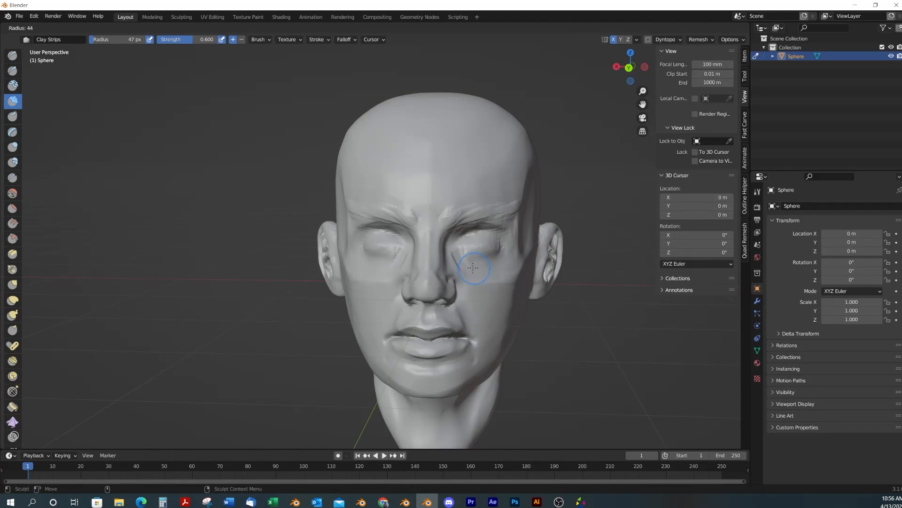
click(464, 272)
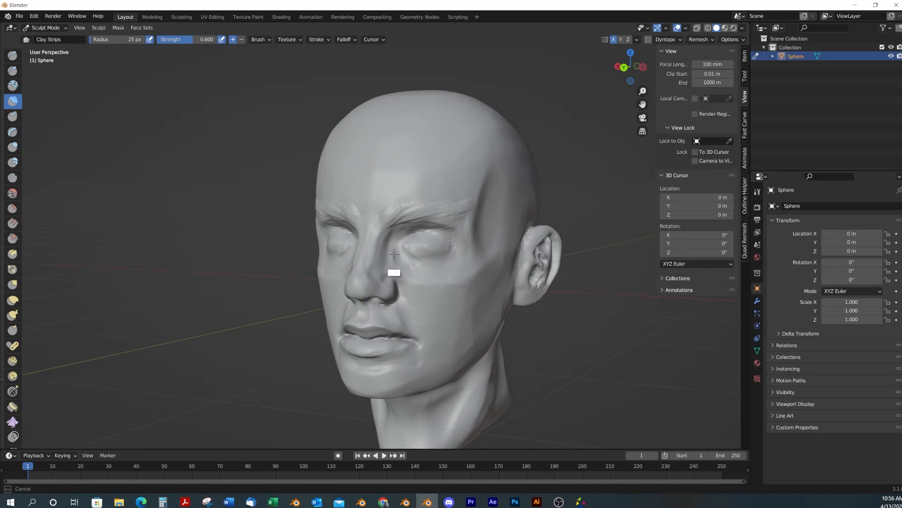
middle_drag(397, 253, 423, 258)
alt+drag(423, 243, 476, 276)
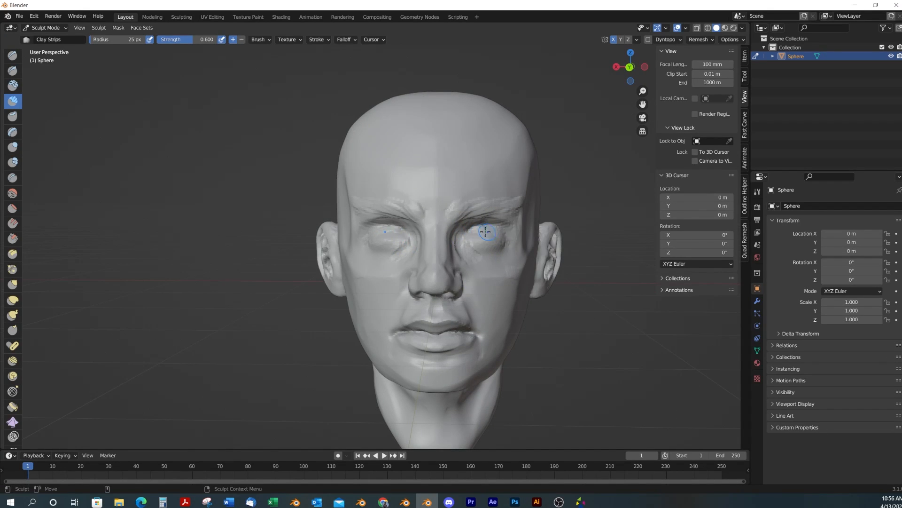
mouse_move(479, 230)
alt+mouse_down()
mouse_move(484, 306)
mouse_move(455, 312)
mouse_move(496, 304)
mouse_move(484, 304)
alt+mouse_up()
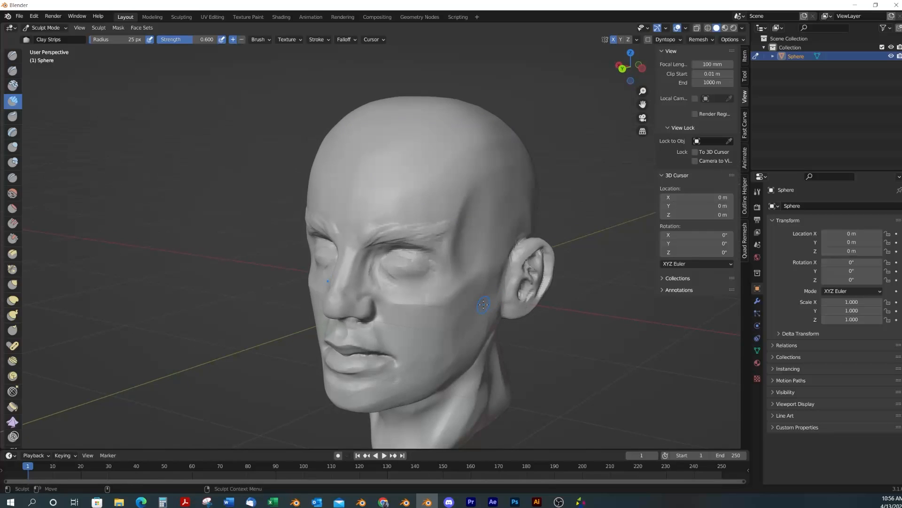
Switch to Object Mode, deselect the head and add a UV sphere for the eyeball
key(ctrl+Tab)
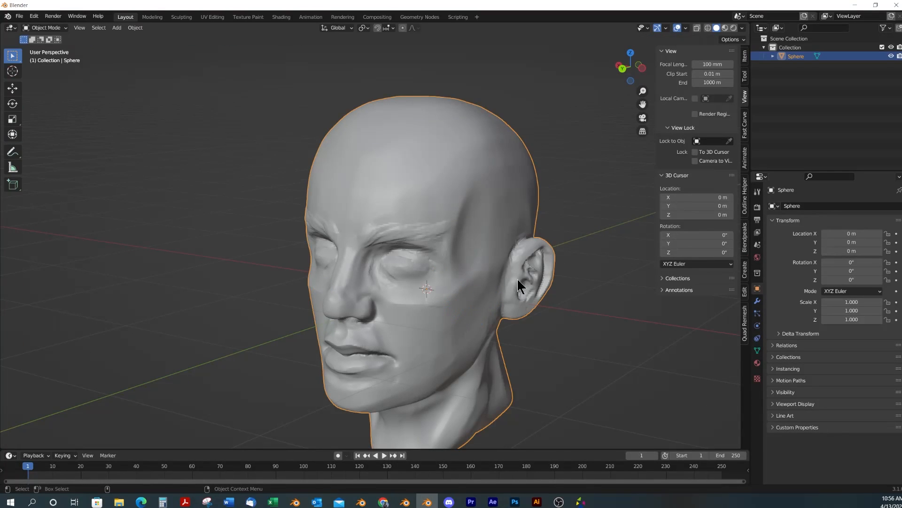
key(alt+a)
click(117, 28)
mouse_move(121, 41)
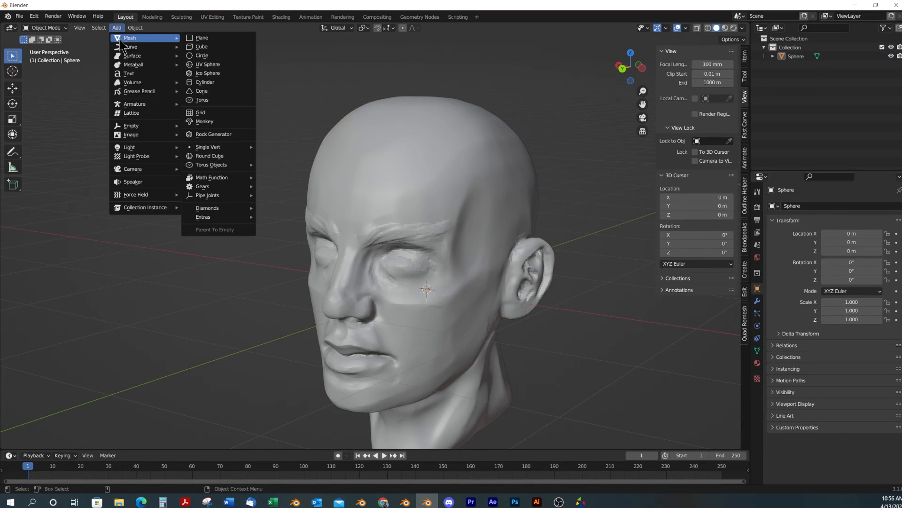
click(225, 66)
scroll(519, 256, down, 3)
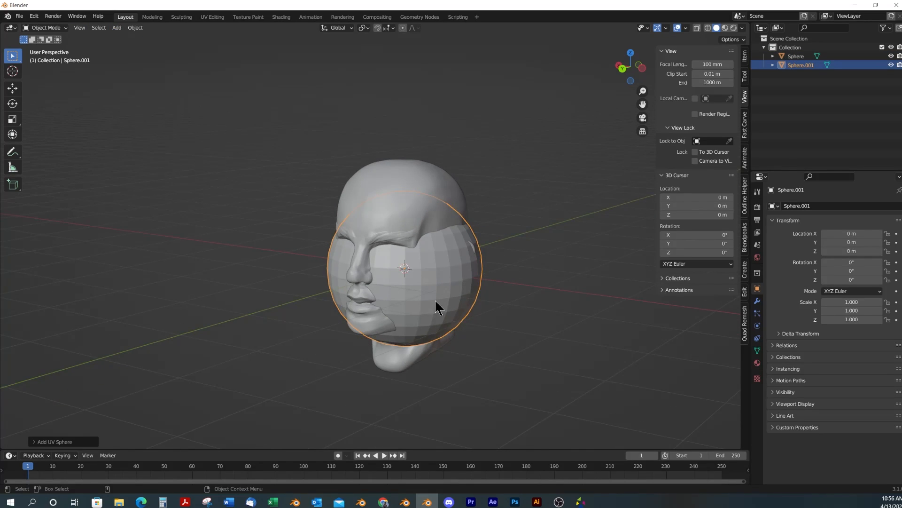
In Edit Mode, move the new sphere sideways along X toward one eye and scale it down
key(Tab)
middle_drag(435, 299, 466, 294)
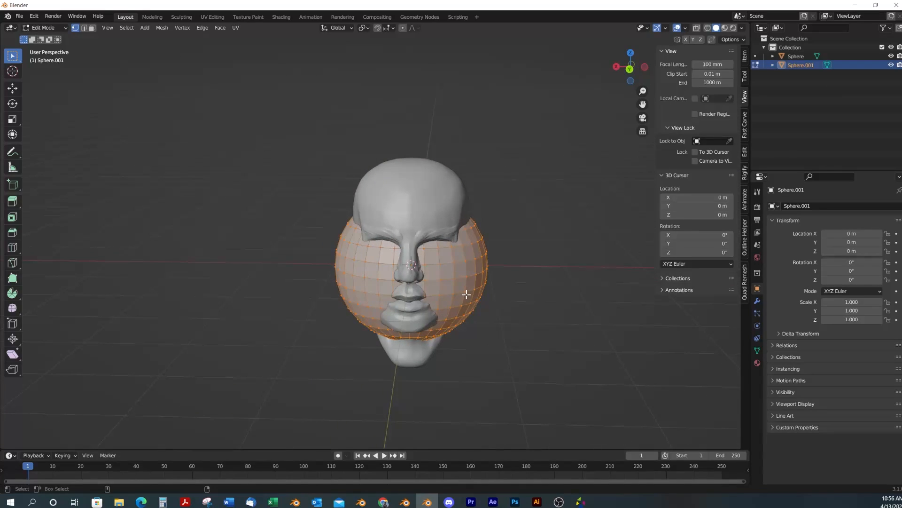
key(shift+space)
key(s)
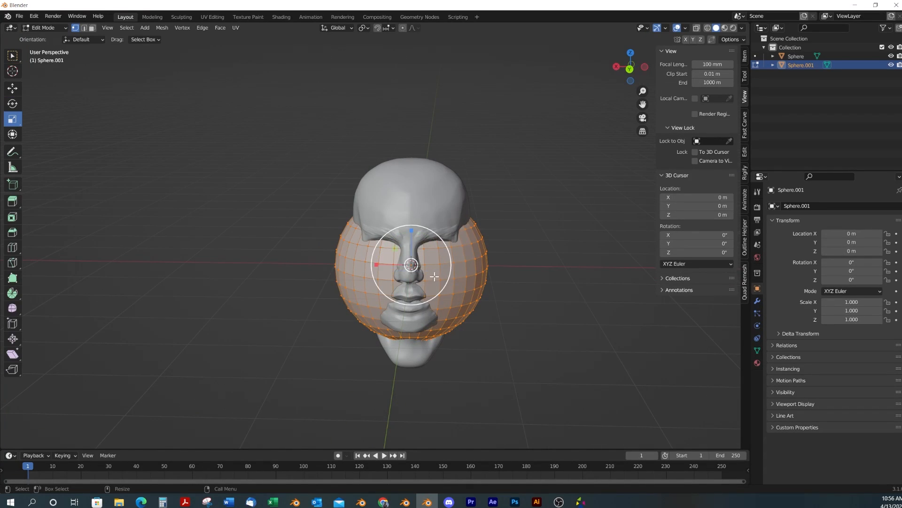
key(shift+space)
key(r)
key(shift+space)
key(g)
drag(382, 266, 433, 268)
key(shift+space)
key(s)
mouse_move(480, 289)
mouse_down()
mouse_move(464, 268)
mouse_move(477, 281)
mouse_up()
Move the sphere forward along Y toward the face and raise it to eye level
middle_drag(477, 282, 361, 282)
key(shift+space)
key(g)
drag(338, 268, 307, 281)
middle_drag(307, 281, 416, 283)
drag(467, 250, 467, 219)
Scale the sphere down to eyeball size and shift it slightly forward into the eye socket
key(shift+space)
key(s)
drag(473, 260, 442, 262)
scroll(490, 289, up, 4)
key(shift+space)
key(g)
middle_drag(442, 261, 377, 258)
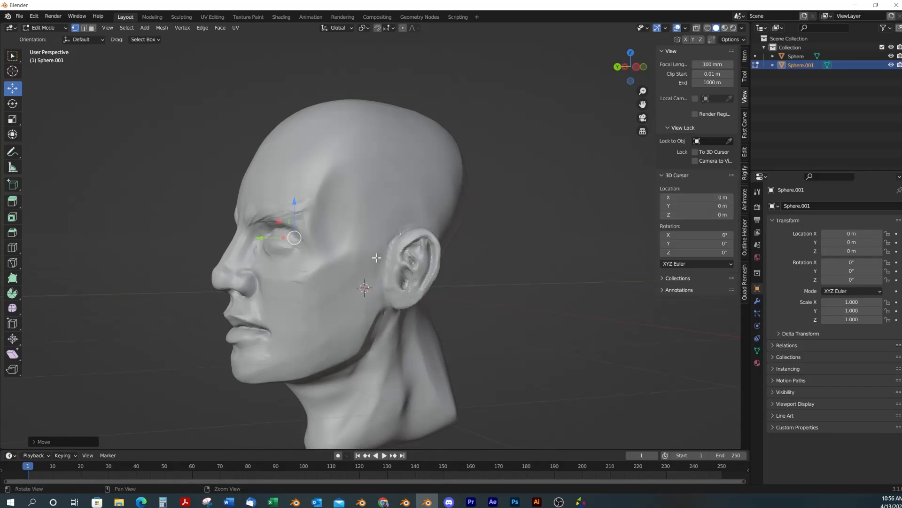
drag(259, 238, 253, 238)
Turn on X-ray display and fine-tune the eyeball's size and height in the socket from the side
key(alt+z)
scroll(310, 212, up, 2)
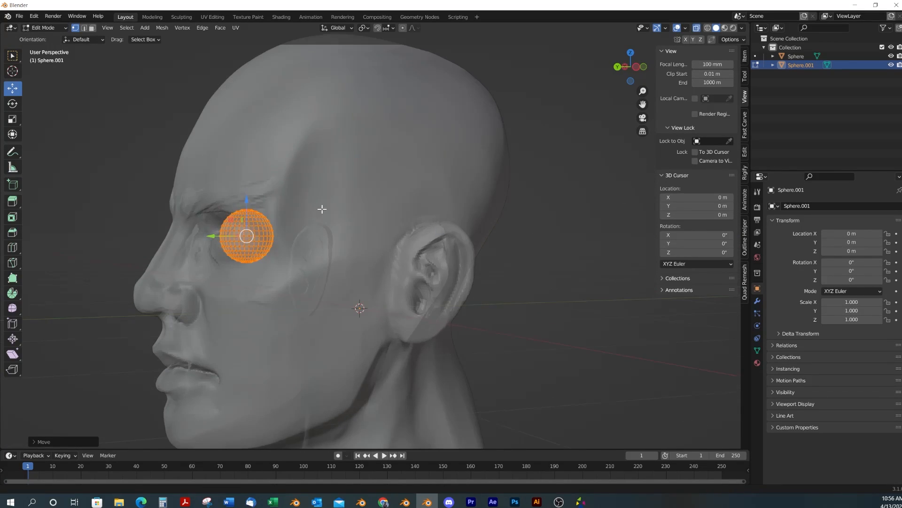
shift+middle_drag(320, 238, 408, 220)
middle_drag(408, 220, 391, 220)
drag(333, 173, 334, 182)
key(r)
drag(352, 228, 354, 228)
key(w)
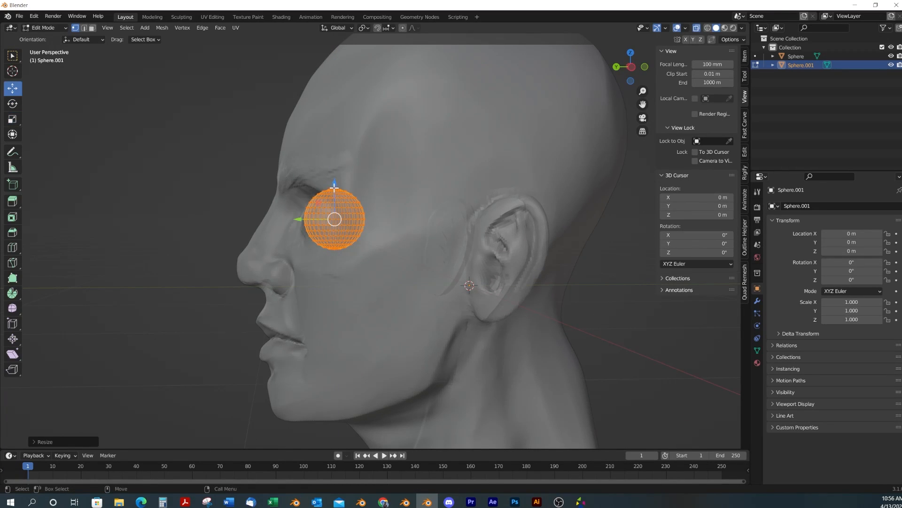
drag(334, 185, 335, 182)
In the Back Orthographic view, move the eyeball slightly outward along X to centre it on the eye
middle_drag(432, 236, 526, 257)
click(628, 69)
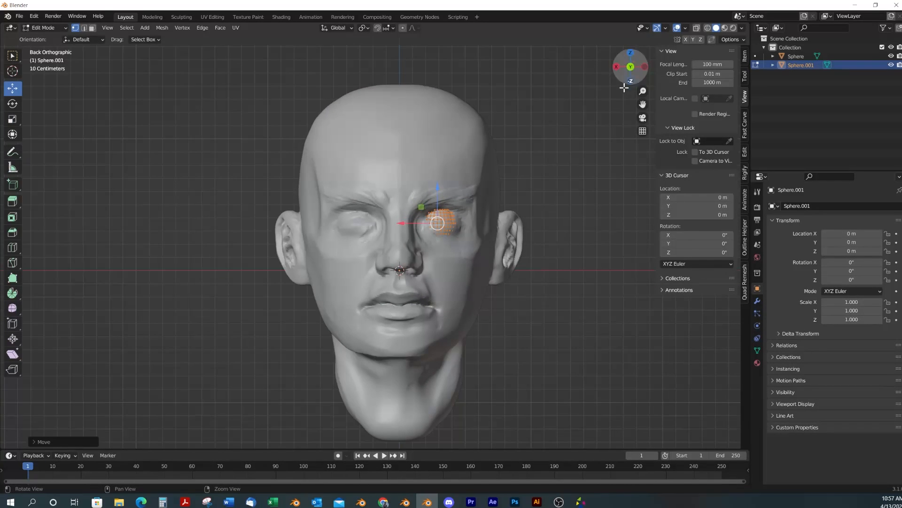
key(alt+z)
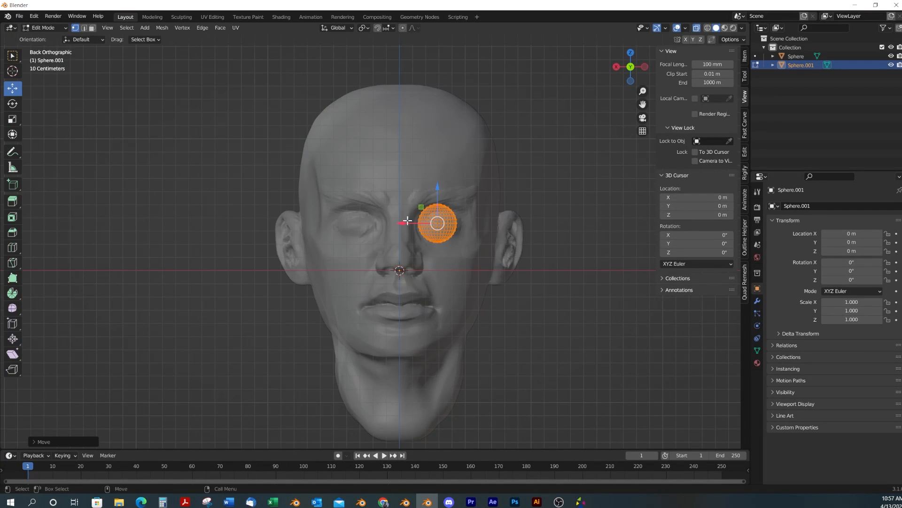
drag(407, 220, 417, 219)
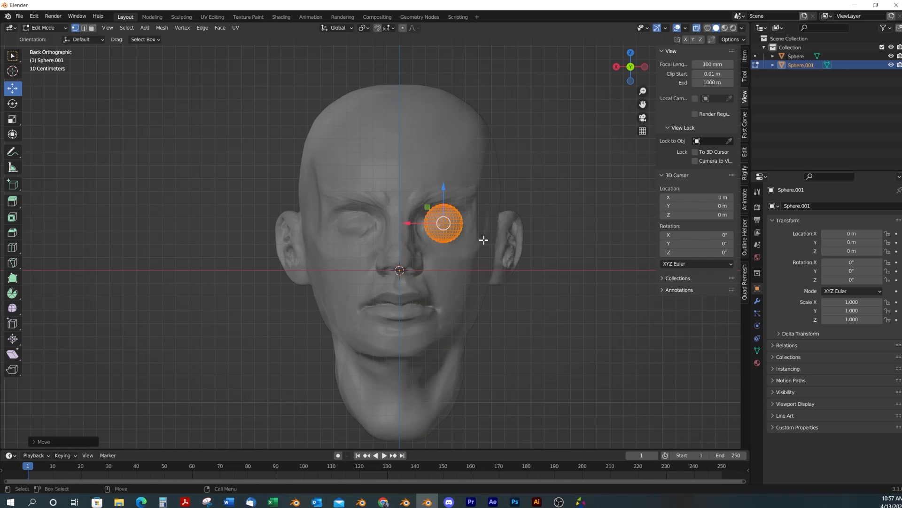
key(alt+z)
Add a Mirror modifier on the X axis to the eyeball sphere
click(757, 300)
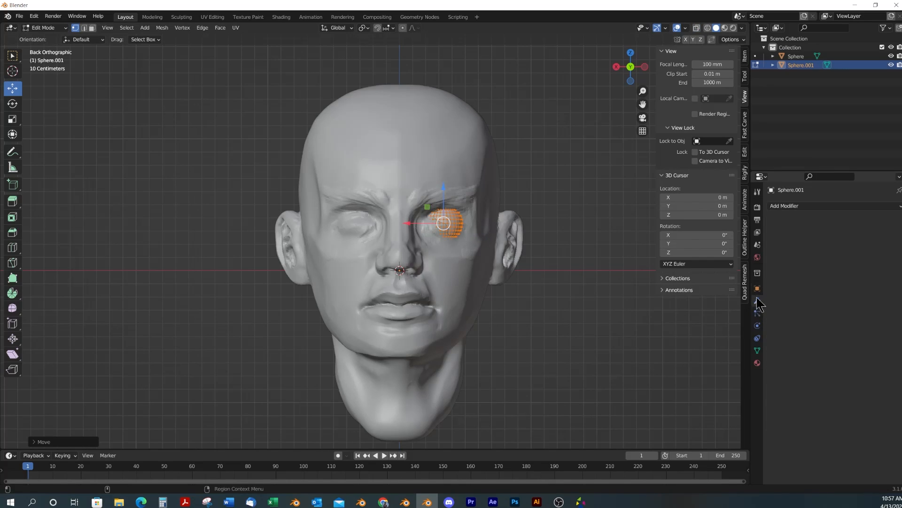
click(792, 206)
click(722, 308)
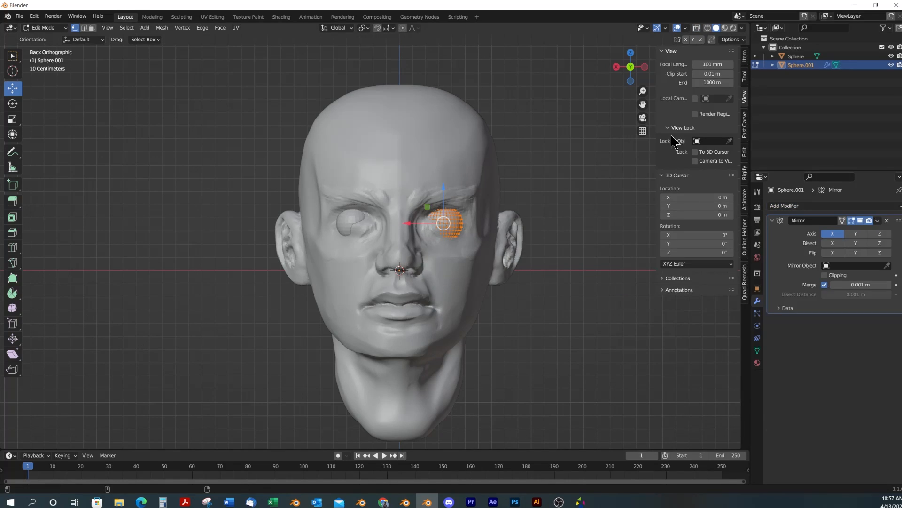
Lower the mirrored eyeballs slightly and check their placement in the Back Orthographic view with X-ray on
middle_drag(490, 256, 466, 264)
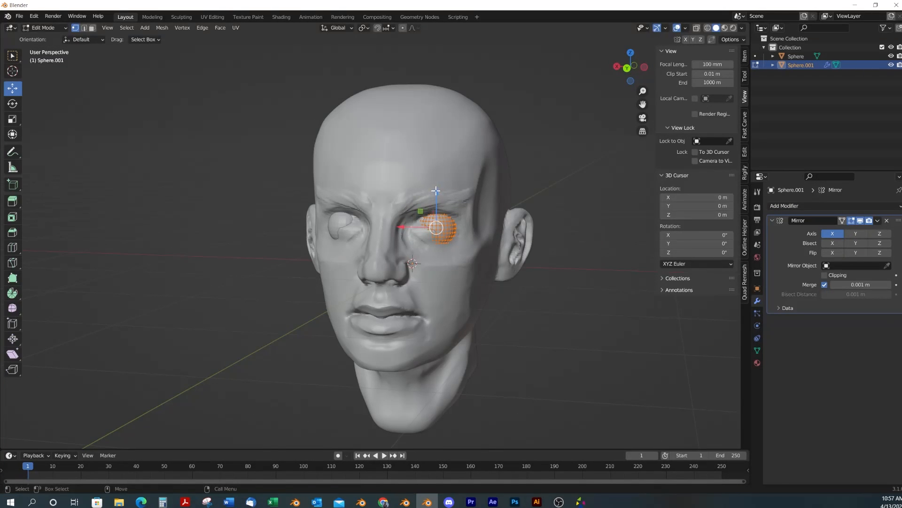
drag(436, 190, 437, 194)
middle_drag(541, 206, 523, 262)
click(630, 67)
scroll(475, 253, up, 3)
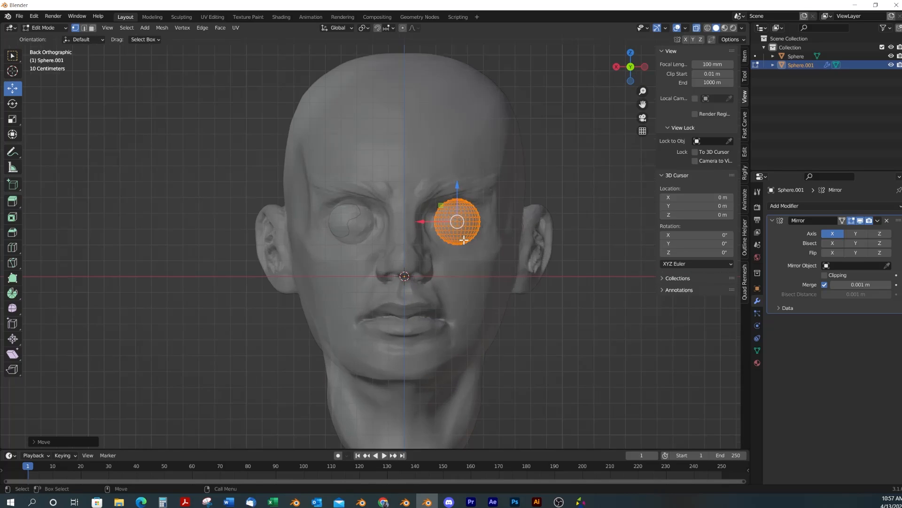
scroll(475, 252, down, 2)
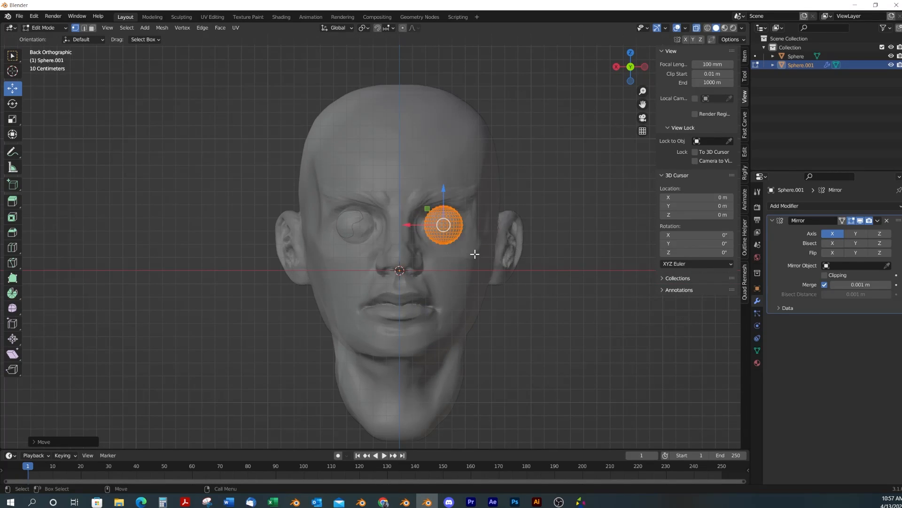
Turn off X-ray, return to Object Mode and select the head mesh
key(alt+z)
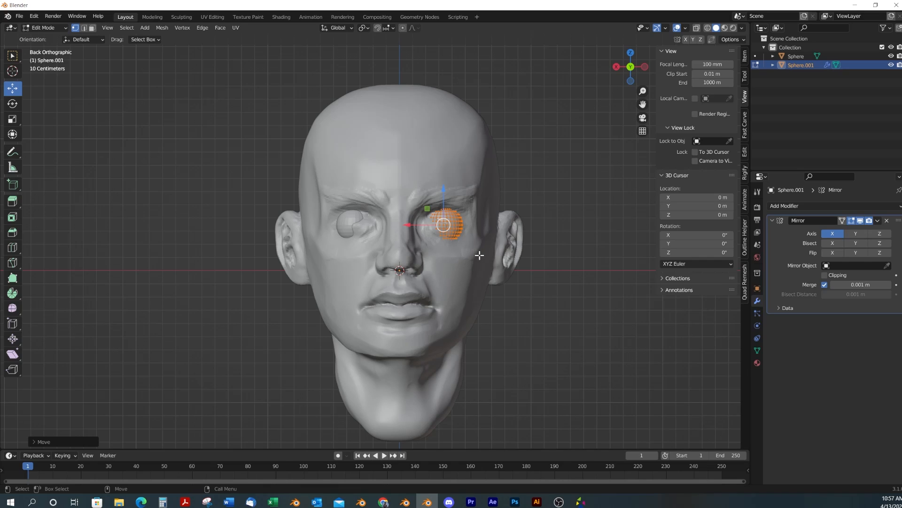
key(Tab)
click(473, 280)
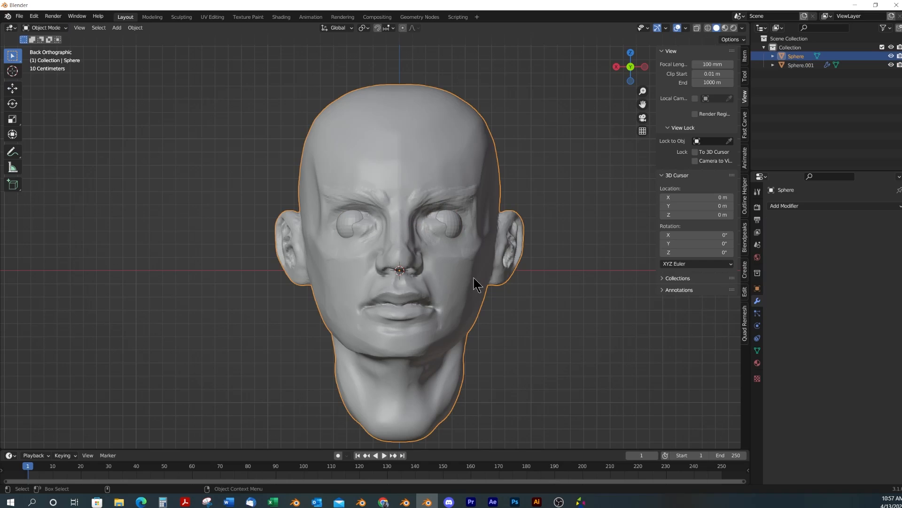
Sculpt the ears and sides of the head slightly inward with the Grab brush, enlarging its radius to 321 px
key(ctrl+Tab)
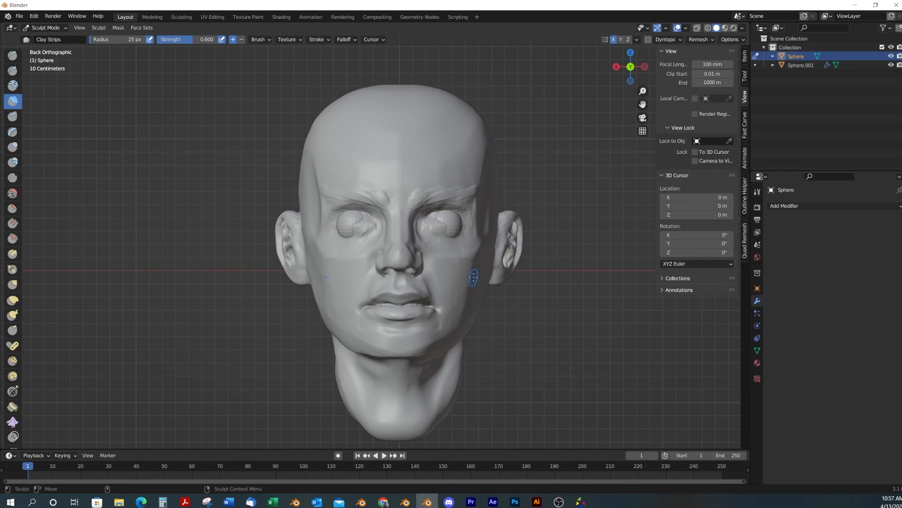
key(g)
key(f)
click(573, 273)
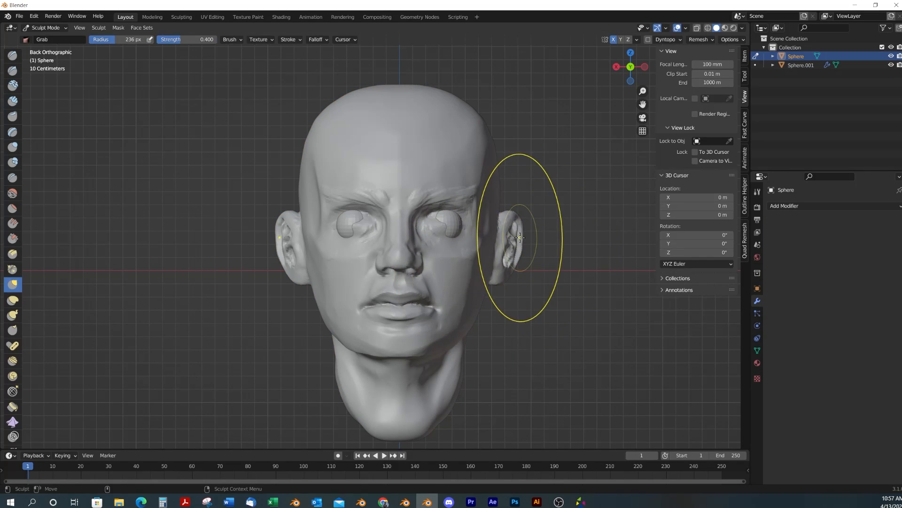
key(f)
click(484, 262)
drag(485, 262, 483, 254)
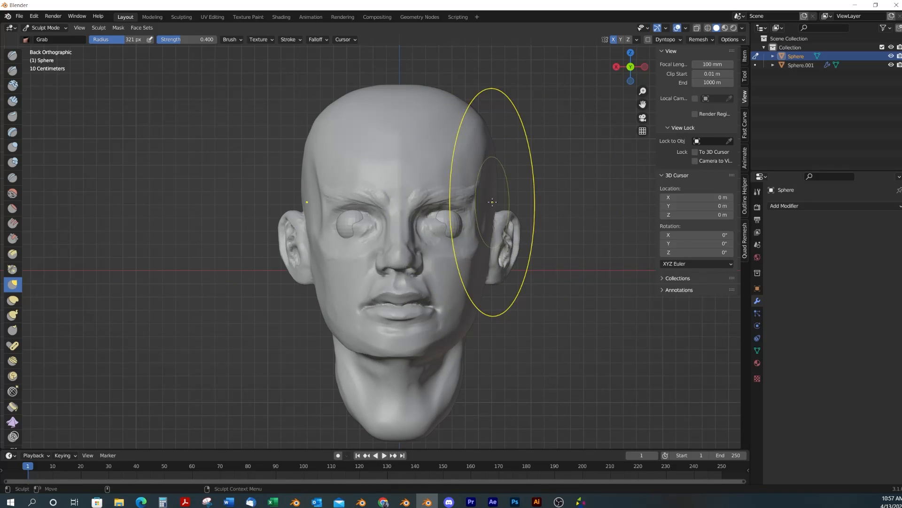
mouse_move(492, 202)
mouse_down()
mouse_move(521, 272)
mouse_move(465, 296)
mouse_up()
drag(440, 327, 485, 234)
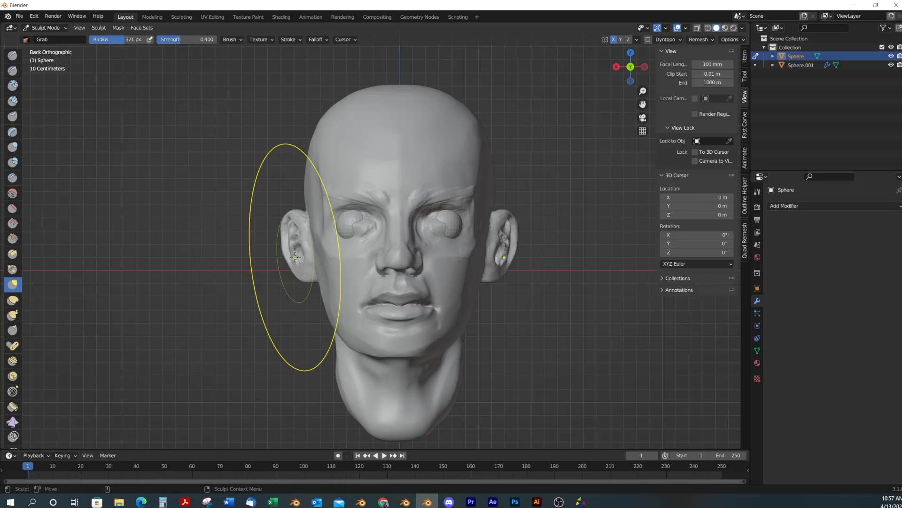
drag(295, 257, 291, 257)
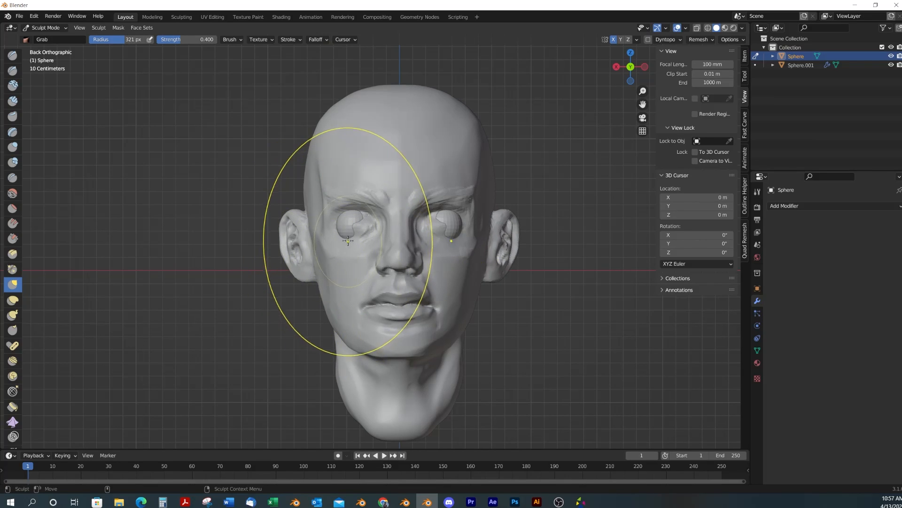
drag(348, 240, 341, 240)
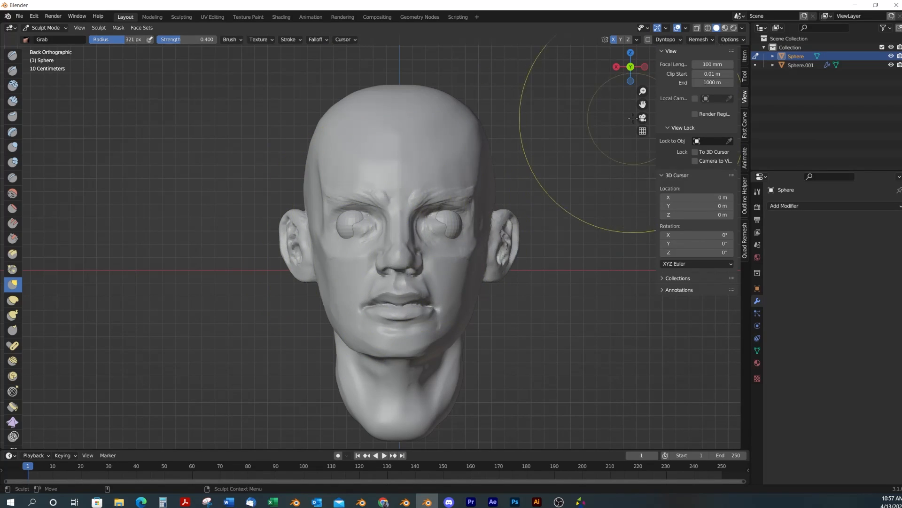
In the Top Orthographic view, grab the back corners of the skull outward with a 238 px radius, and set the radius to 315 px
click(630, 53)
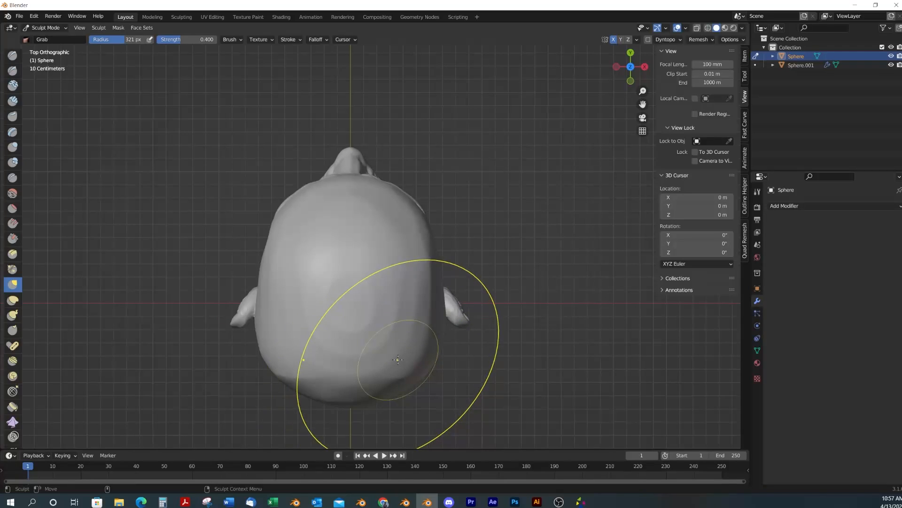
key(f)
click(364, 368)
drag(365, 369, 404, 386)
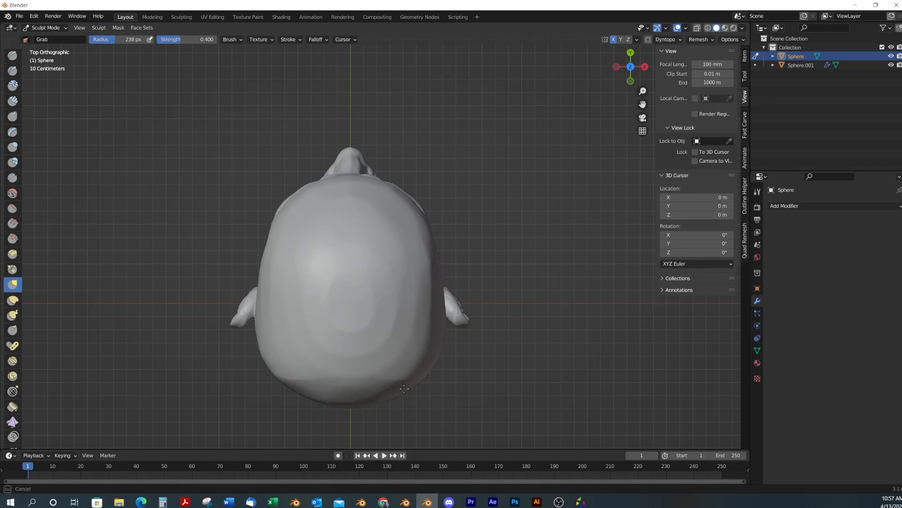
key(f)
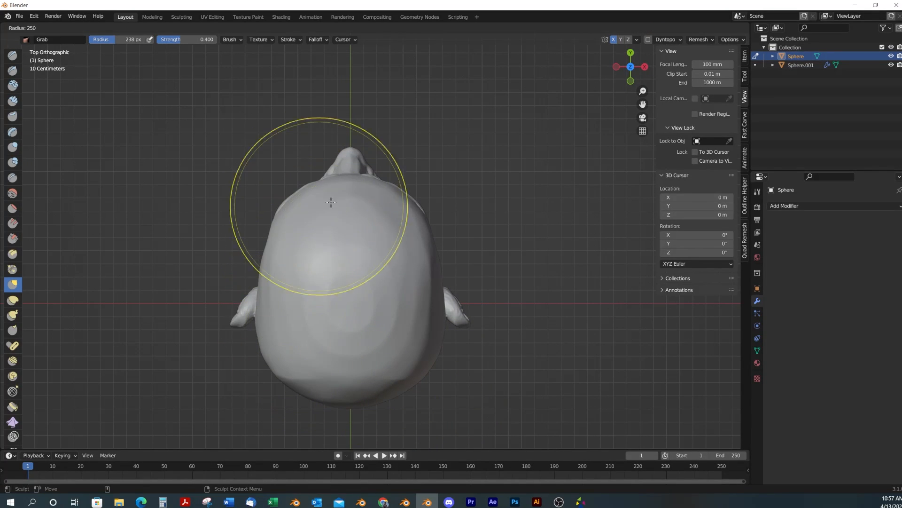
click(463, 216)
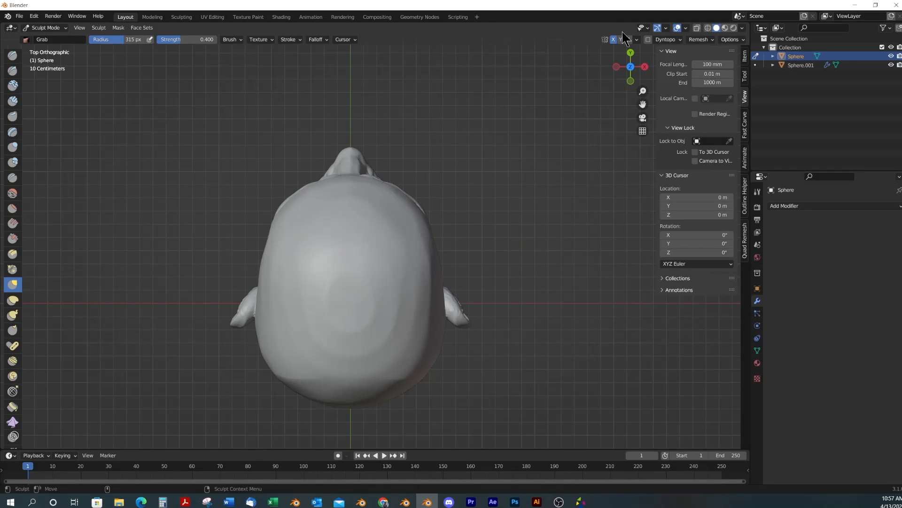
Return to Object Mode and rename the mirrored eyeball object to Eyeballs
click(631, 53)
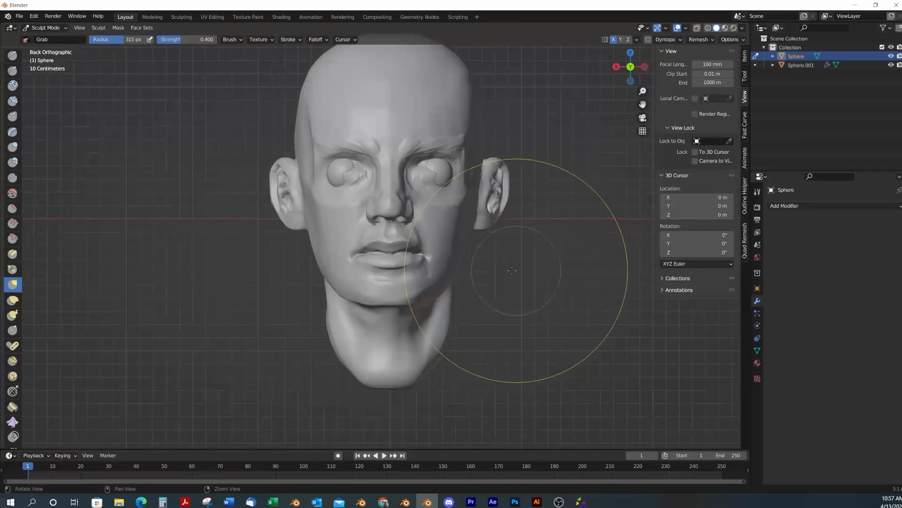
middle_drag(512, 270, 484, 252)
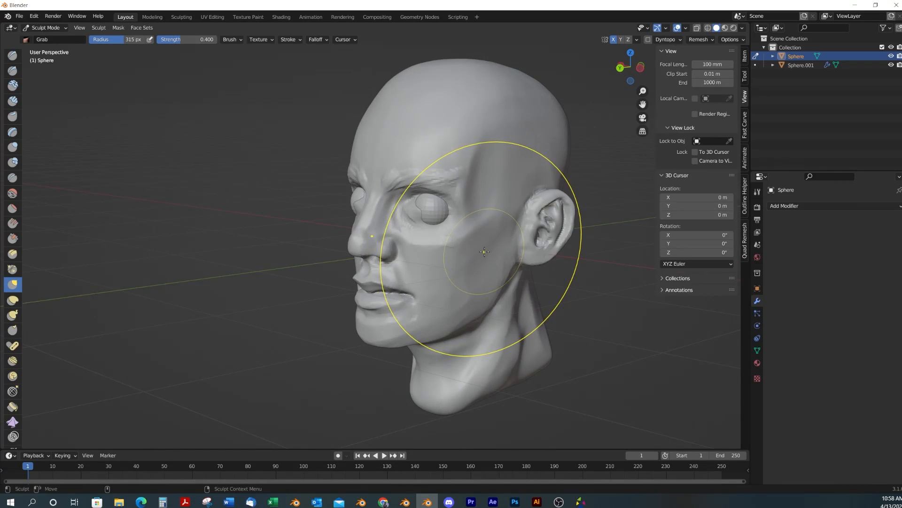
key(ctrl+Tab)
click(443, 209)
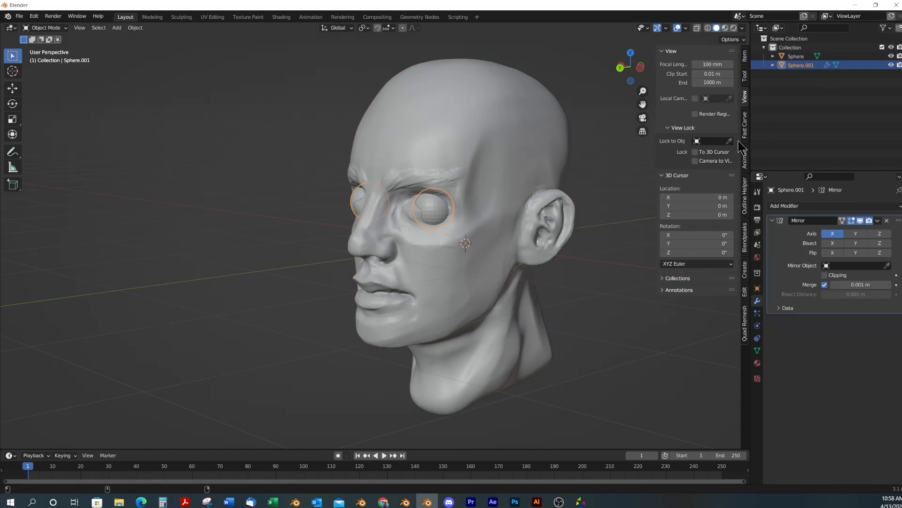
double_click(799, 66)
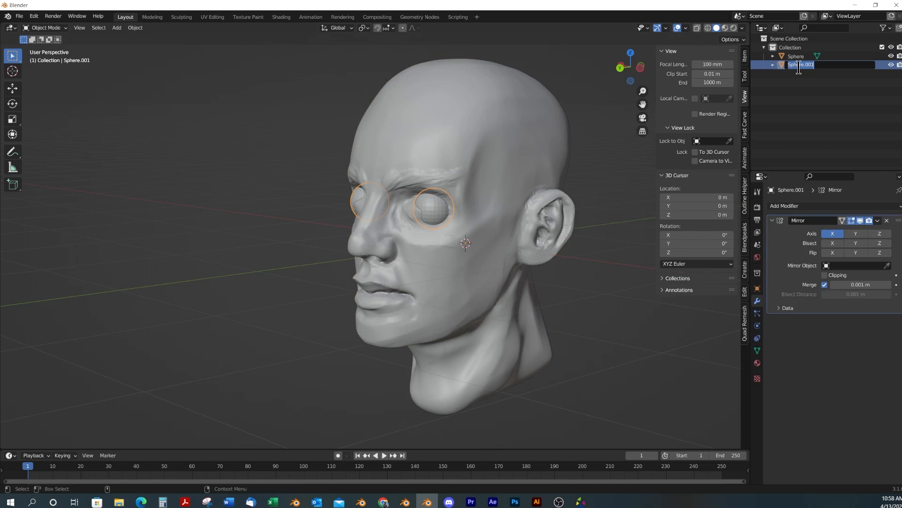
text(Eyeballs)
key(Return)
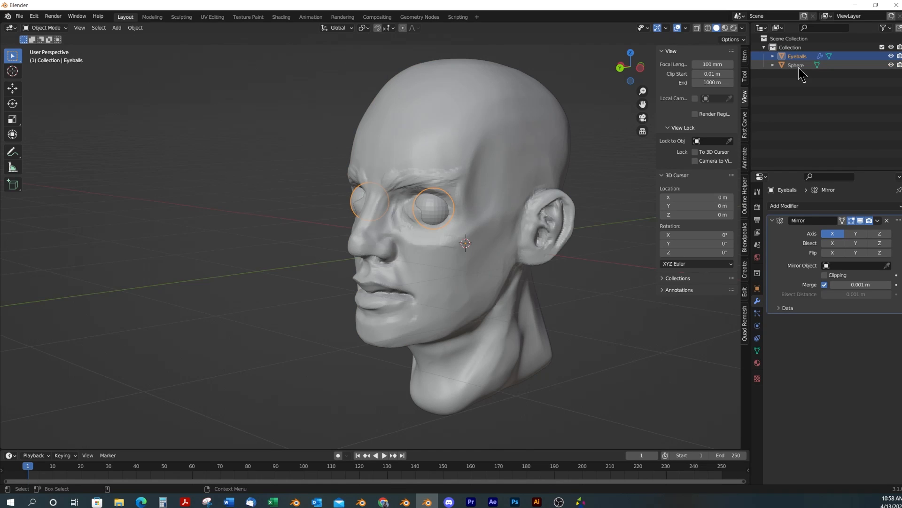
Duplicate the Eyeballs object in place and rename the copy to Lids
click(433, 210)
click(435, 210)
key(shift+d)
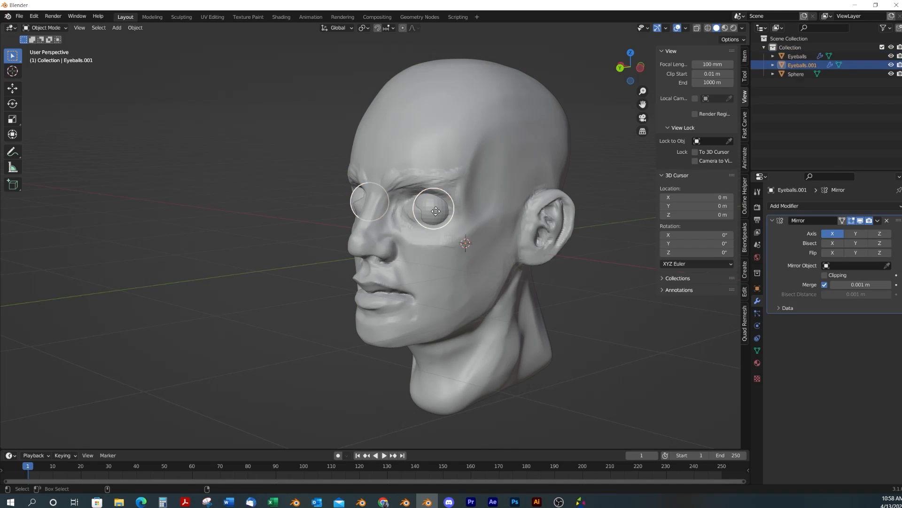
key(Escape)
double_click(802, 65)
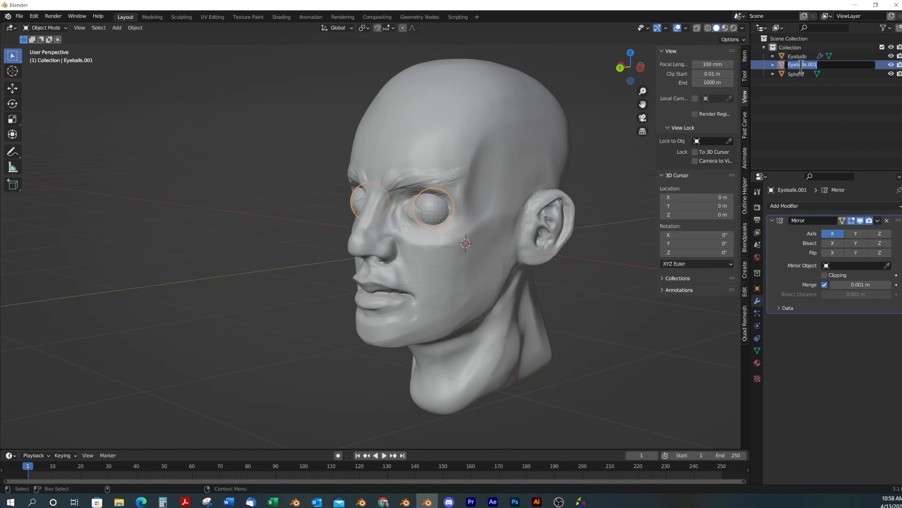
text(Lids)
key(Return)
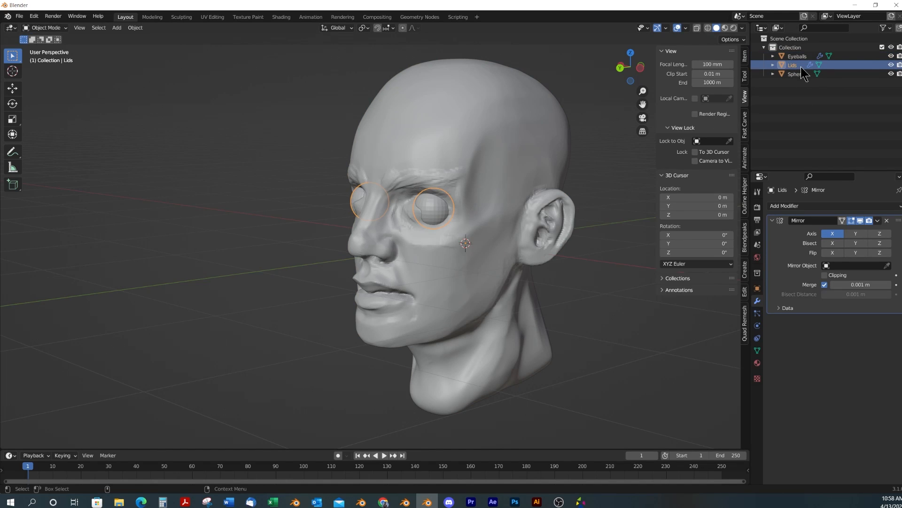
Hide the Eyeballs object and delete the horizontal band of faces around the middle of the Lids sphere
click(890, 56)
scroll(468, 191, up, 5)
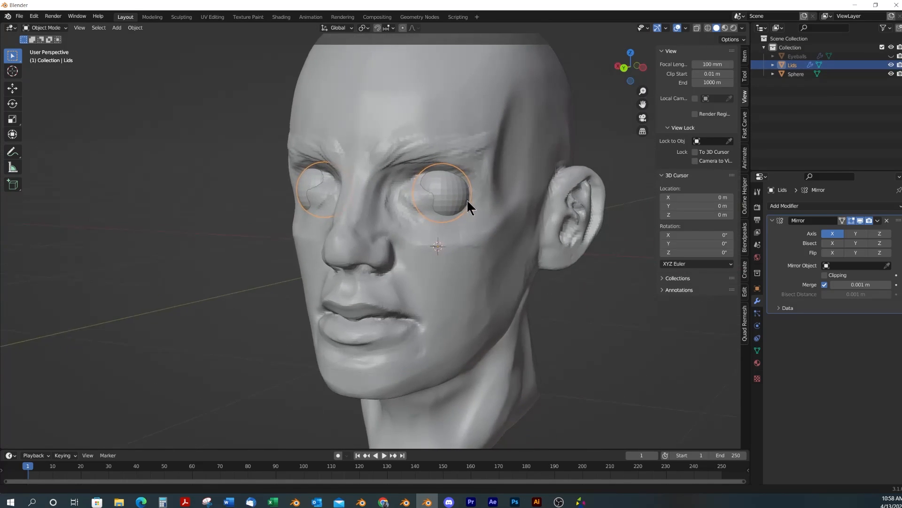
key(Tab)
scroll(459, 209, up, 2)
shift+middle_drag(459, 208, 419, 228)
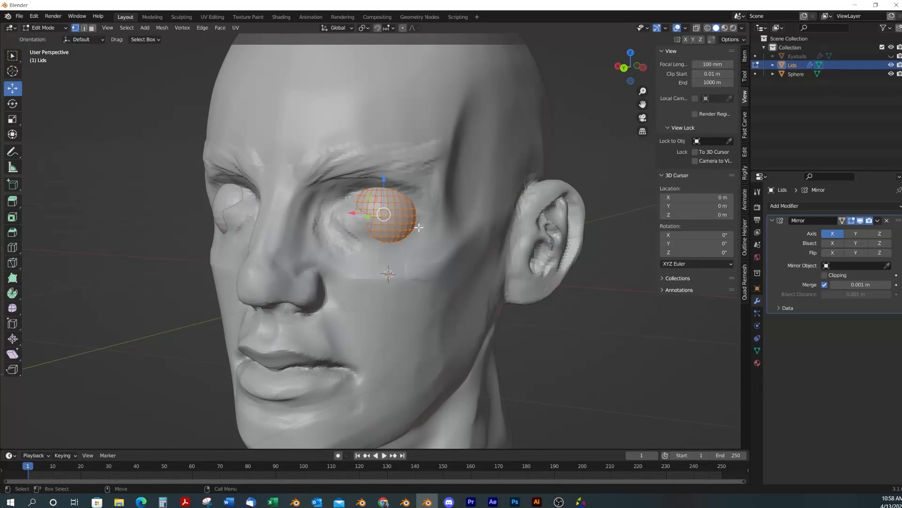
alt+click(401, 218)
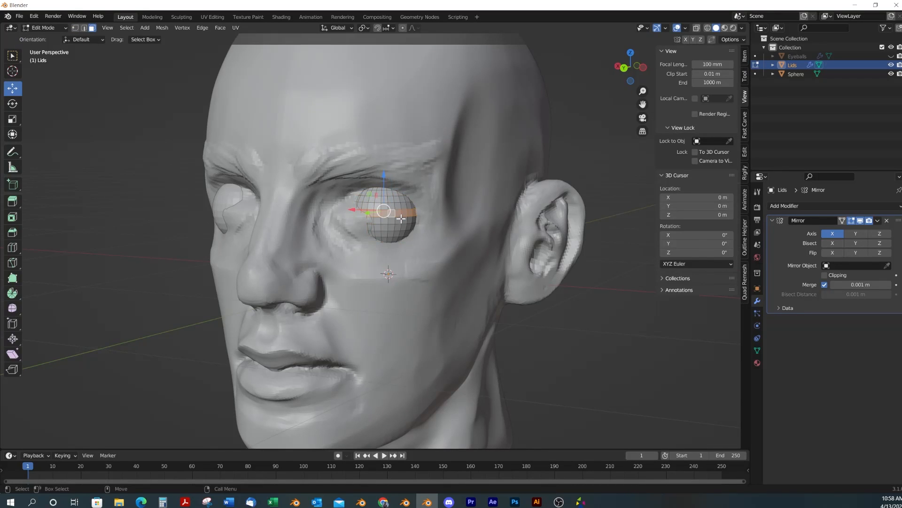
middle_drag(399, 223, 427, 229)
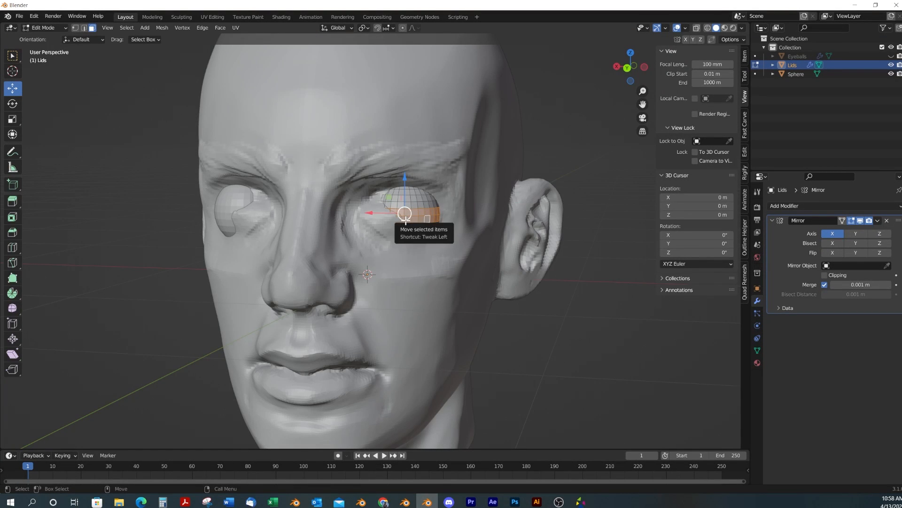
key(x)
click(401, 238)
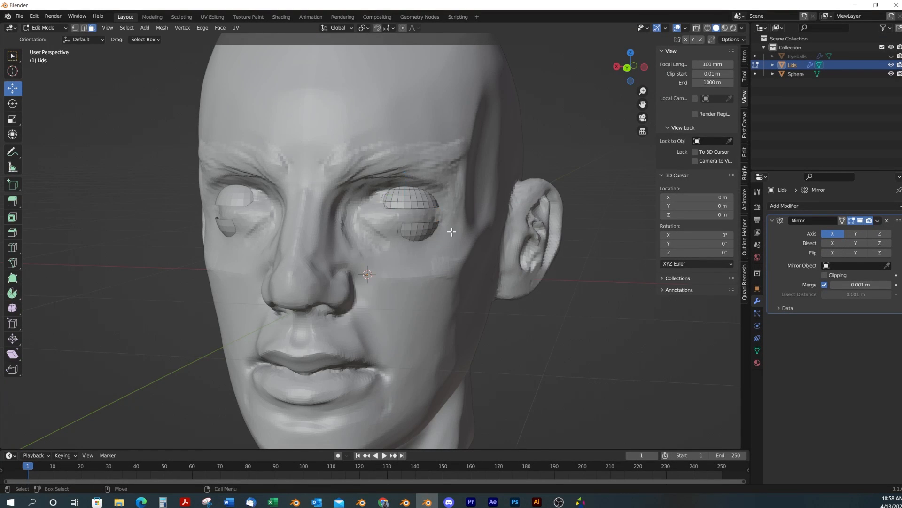
scroll(452, 231, up, 3)
shift+middle_drag(487, 219, 431, 202)
scroll(431, 202, down, 3)
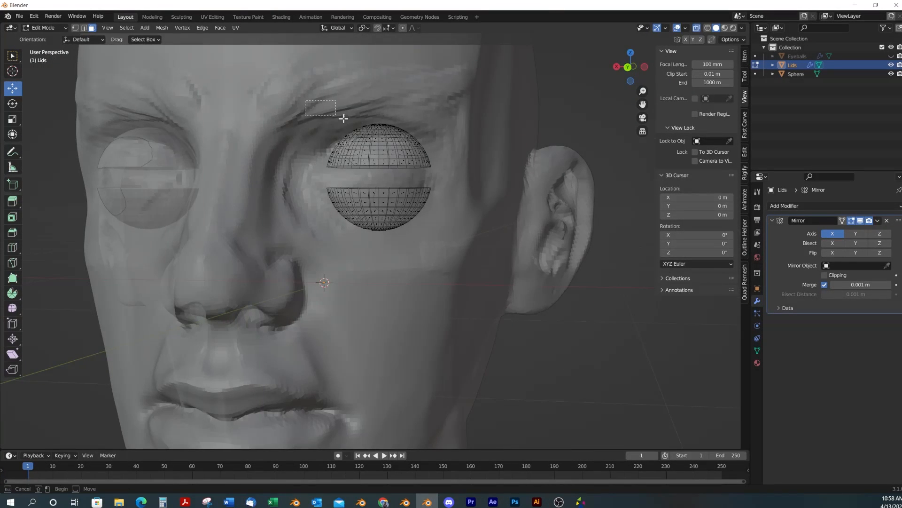
drag(305, 101, 486, 172)
key(x)
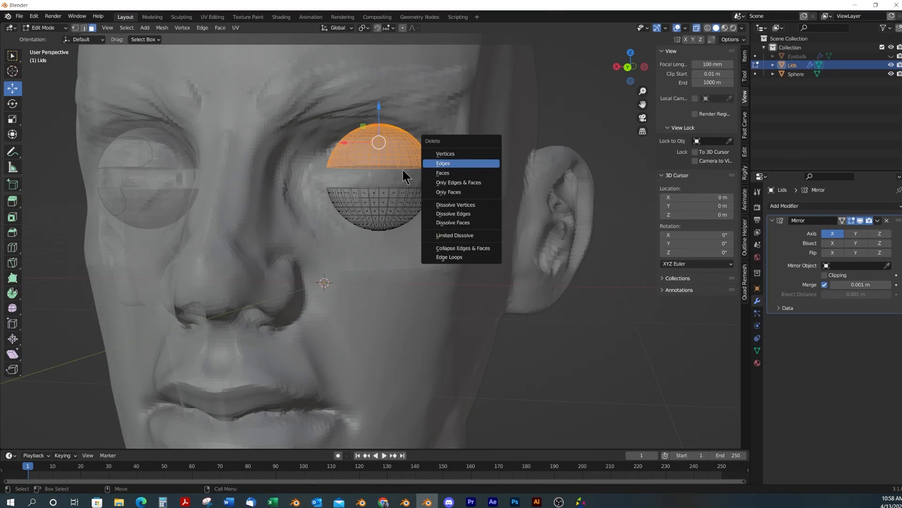
click(303, 194)
Delete the lower half of the Lids sphere, keeping only the upper dome
drag(304, 193, 512, 248)
key(x)
click(488, 250)
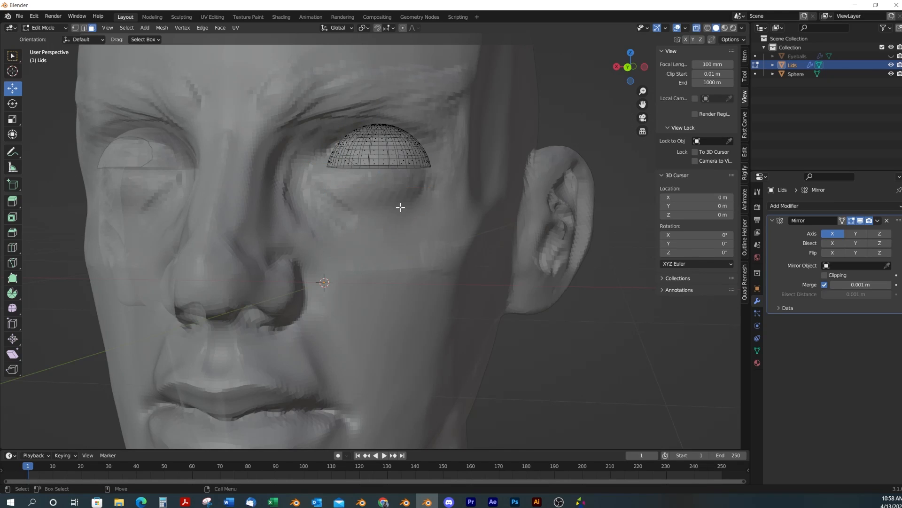
Select the open edge loop along the bottom of the upper dome in edge select mode
scroll(404, 195, up, 2)
shift+middle_drag(415, 155, 425, 196)
key(2)
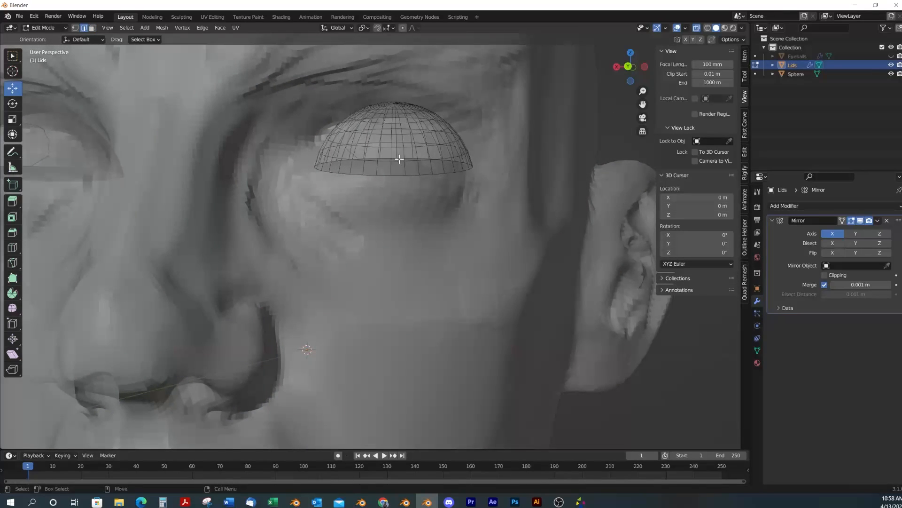
alt+click(399, 159)
key(ctrl+i)
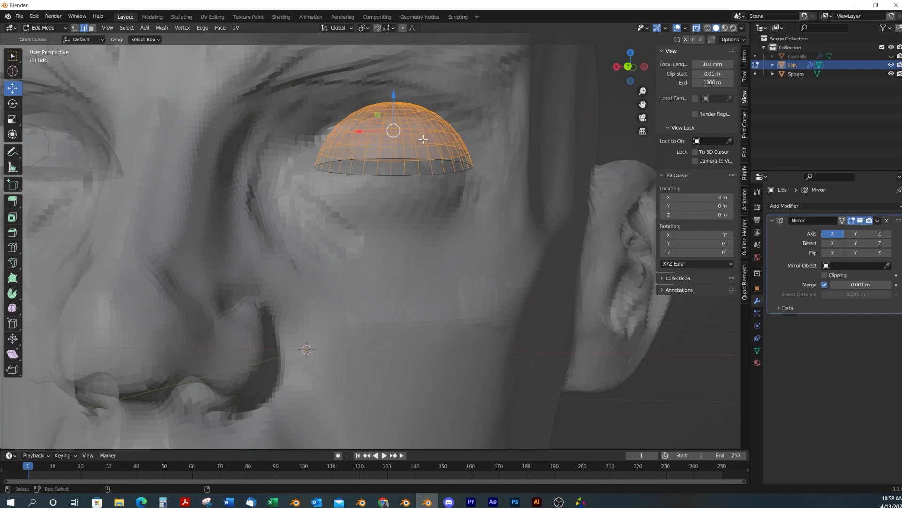
key(ctrl+i)
Try to inset the selected bottom edge loop of the dome
key(i)
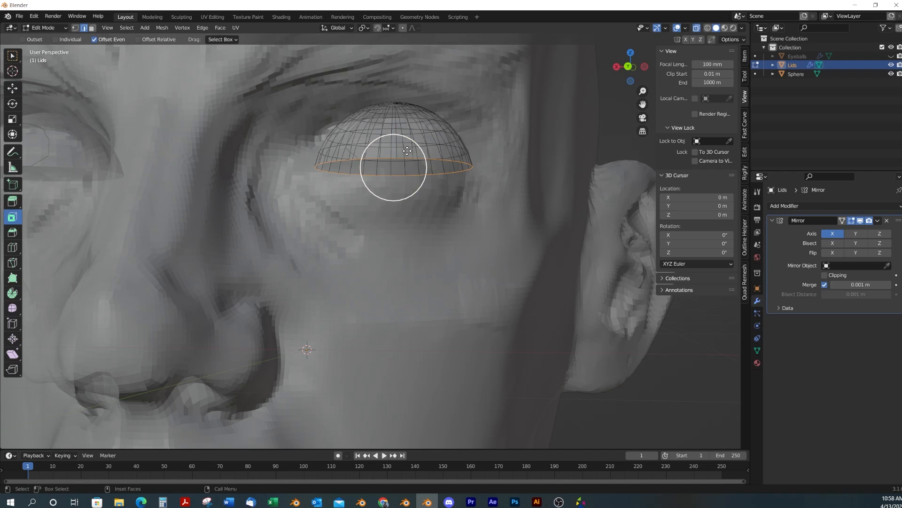
drag(409, 151, 434, 162)
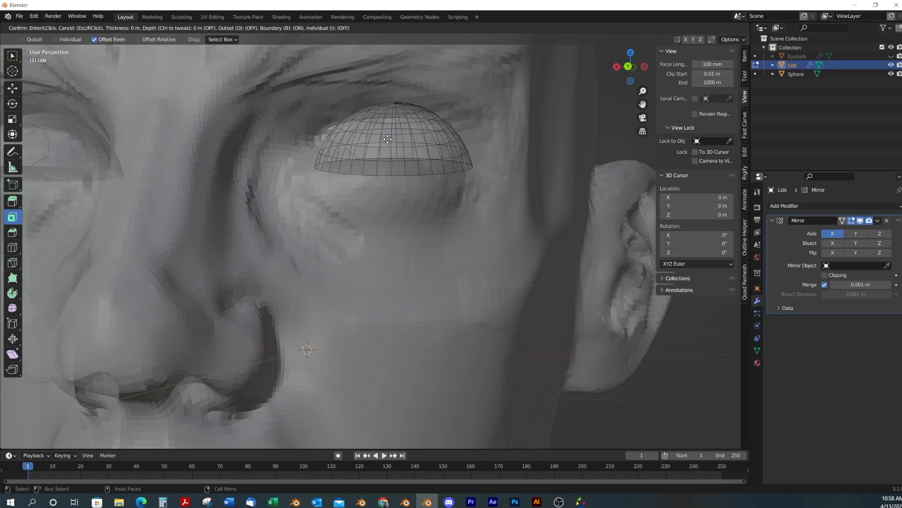
drag(388, 139, 390, 141)
scroll(433, 159, up, 2)
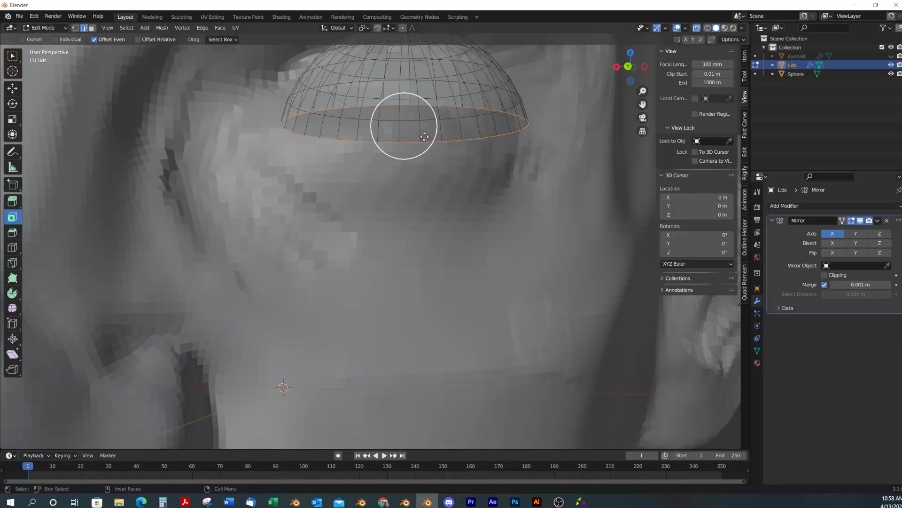
Extrude the dome's bottom edge loop and scale it inward to give the eyelid rim thickness
key(shift+space)
key(e)
drag(403, 93, 405, 100)
key(shift+space)
key(i)
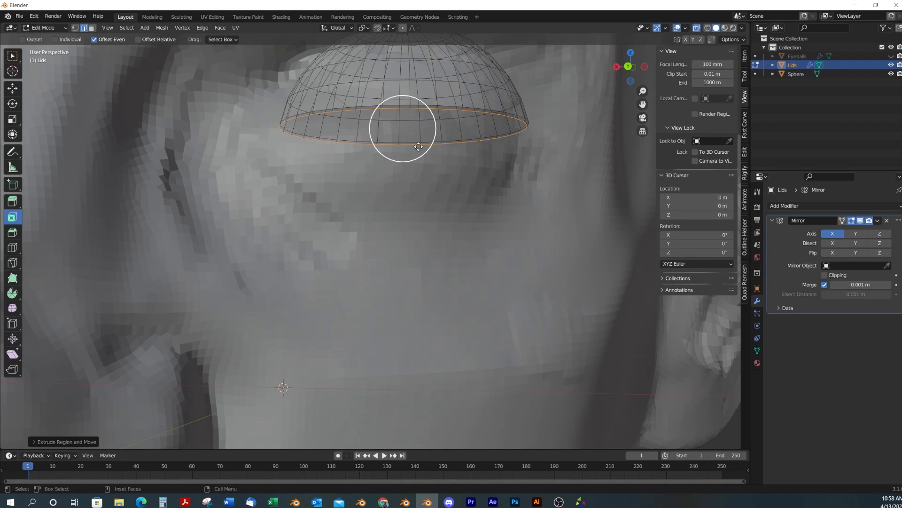
key(s)
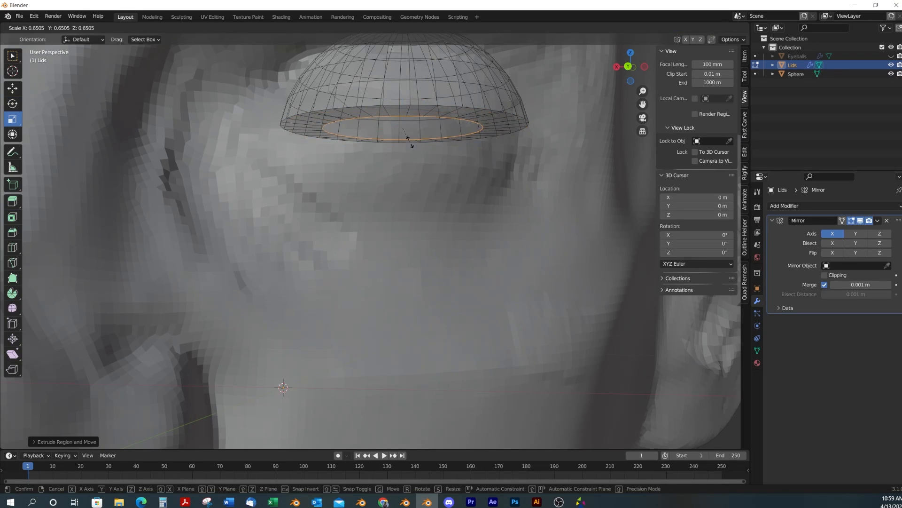
click(410, 139)
Extrude the inner rim loop again, raise it inside the dome and scale it inward
key(shift+space)
key(e)
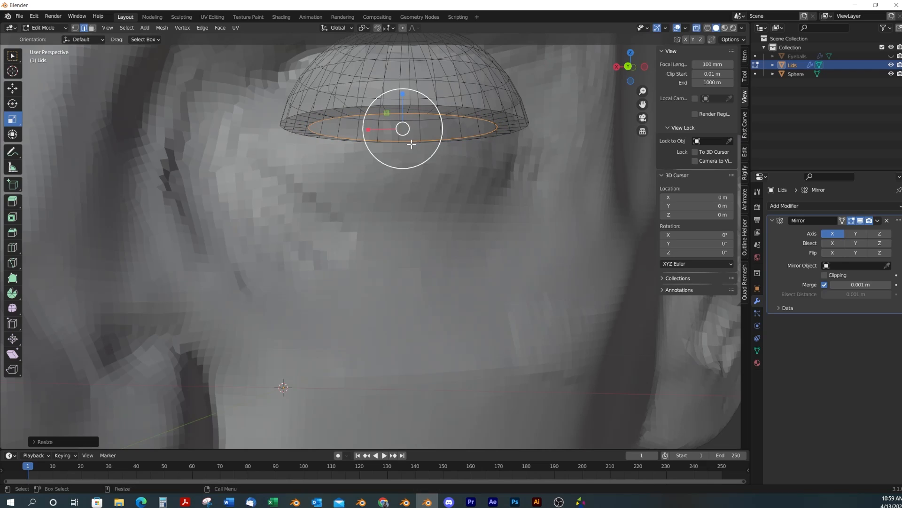
drag(407, 154, 408, 148)
key(shift+space)
key(g)
drag(402, 92, 412, 76)
key(shift+space)
key(s)
drag(430, 125, 403, 72)
Extrude the raised inner loop once more, scale it and move it up to continue the eyelid's inner wall
key(shift+space)
key(e)
key(shift+space)
key(s)
key(shift+space)
key(g)
alt+right_drag(419, 93, 424, 147)
mouse_move(424, 147)
alt+mouse_down()
mouse_move(410, 163)
mouse_move(408, 153)
alt+mouse_up()
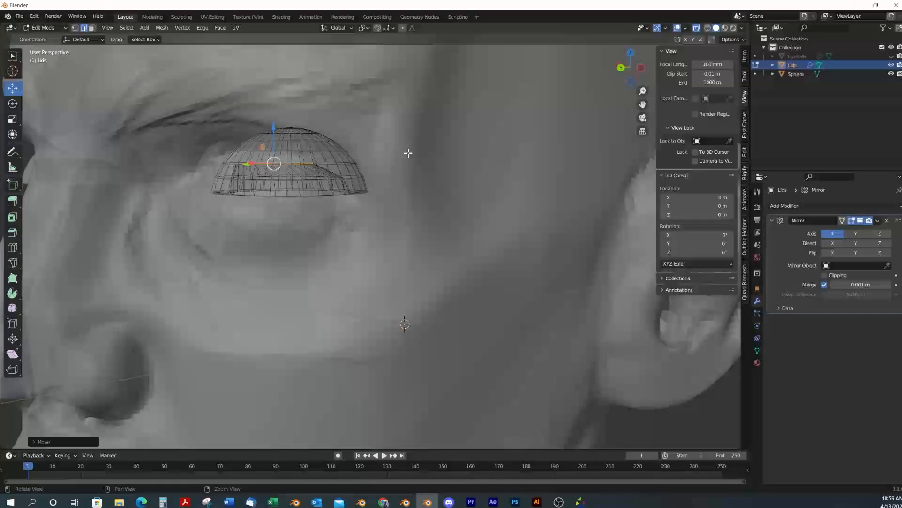
Return the lids to Object Mode with solid shading and move them forward so they protrude from the eye sockets
key(4)
alt+right_drag(408, 153, 401, 162)
alt+drag(401, 162, 405, 174)
key(alt+z)
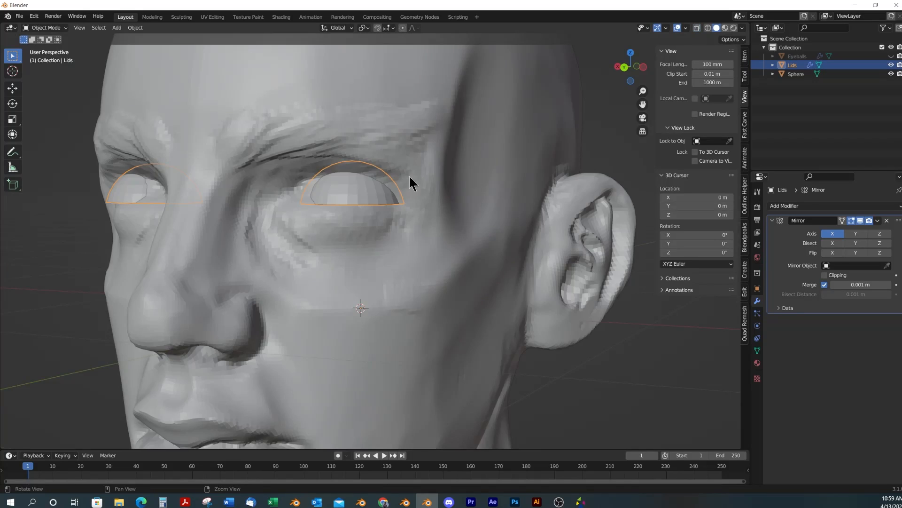
alt+right_drag(409, 175, 418, 196)
alt+drag(417, 196, 358, 195)
key(shift+space)
key(g)
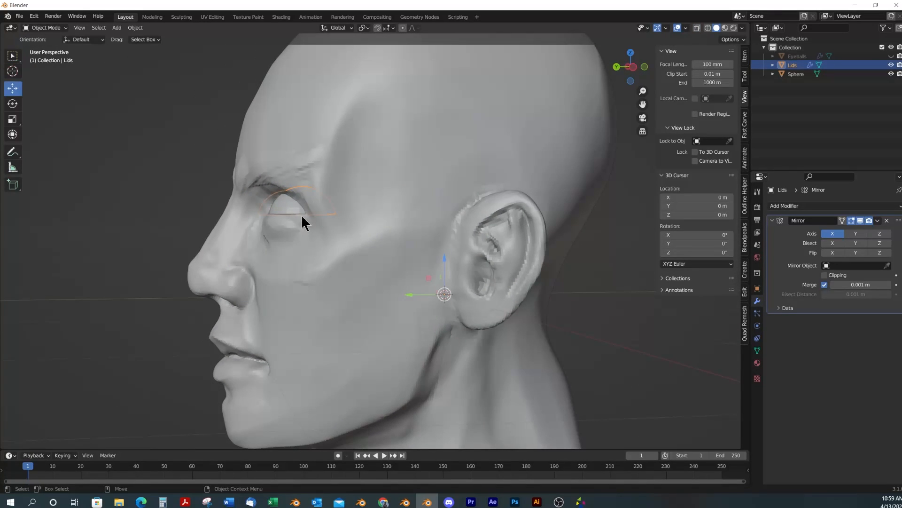
drag(416, 292, 413, 255)
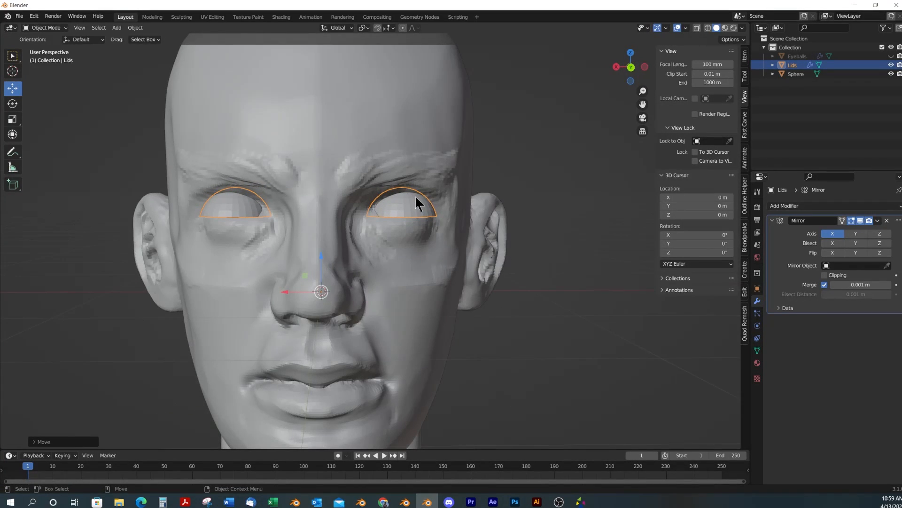
Sculpt the Lids object with the Grab brush at a 115 px radius, reshaping the upper lid's lower edge
key(ctrl+Tab)
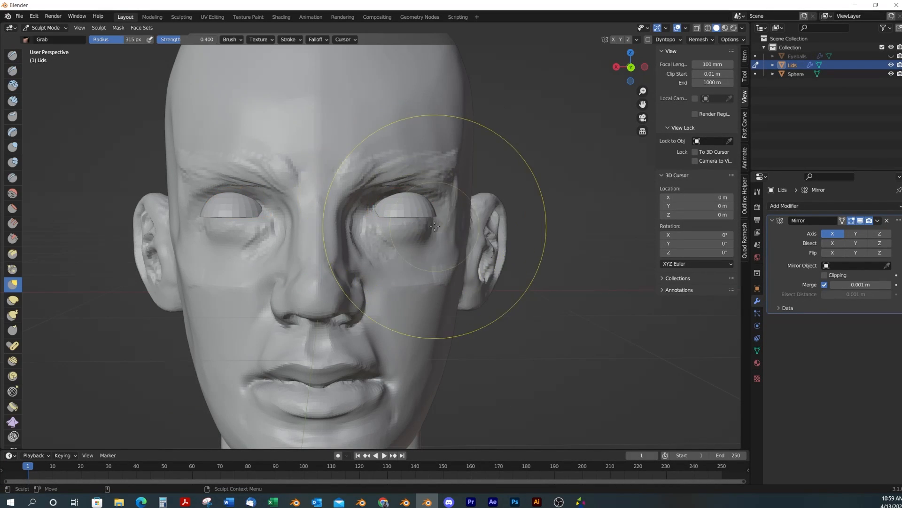
scroll(488, 164, up, 3)
key(f)
click(451, 210)
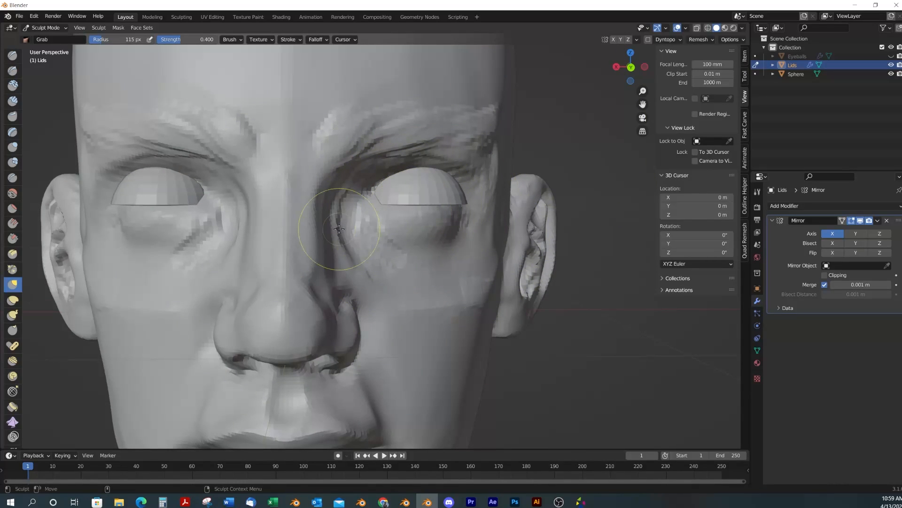
mouse_move(383, 205)
mouse_down()
mouse_move(377, 195)
mouse_move(413, 226)
mouse_move(441, 198)
mouse_up()
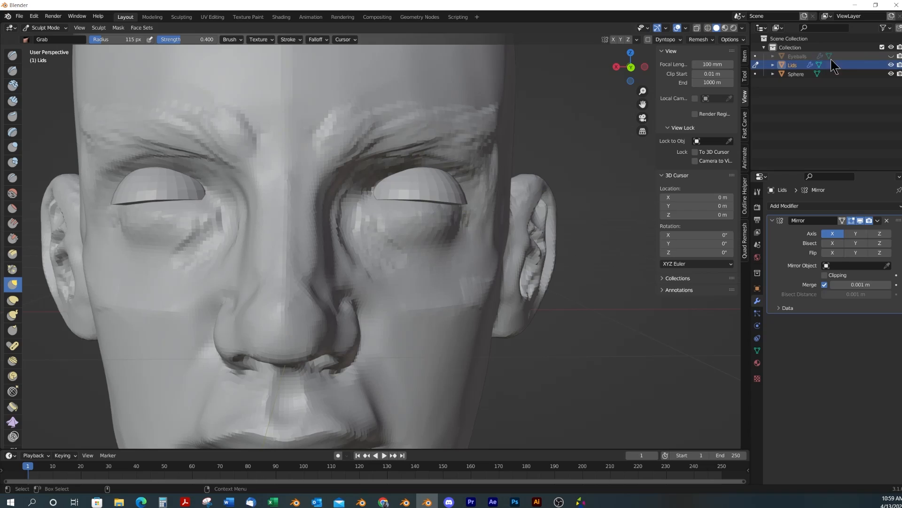
Unhide the eyeballs and grab the upper lid's edge and outer corner to wrap it around the eyeball
click(892, 56)
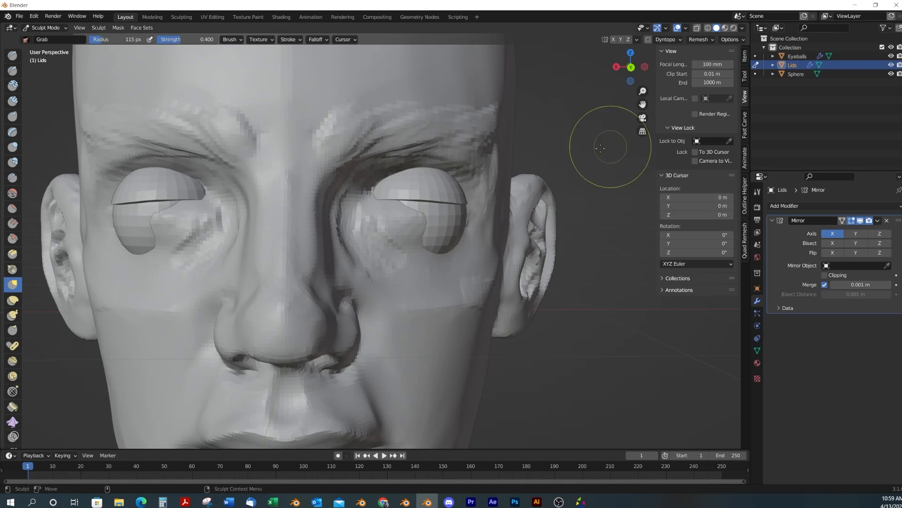
mouse_move(445, 200)
mouse_down()
mouse_move(407, 195)
mouse_move(407, 182)
mouse_move(362, 198)
mouse_move(382, 191)
mouse_move(393, 162)
mouse_up()
mouse_move(393, 161)
alt+middle_down()
mouse_move(427, 244)
mouse_move(412, 263)
alt+middle_up()
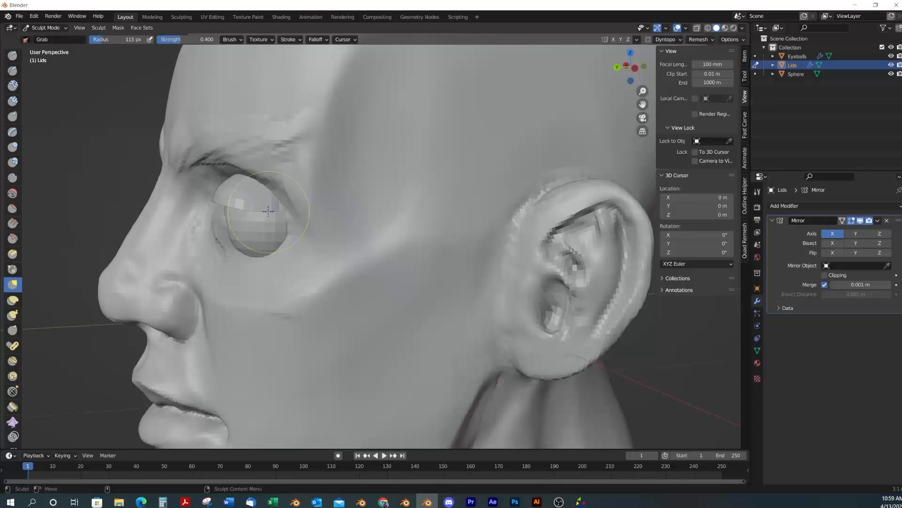
mouse_move(279, 205)
alt+middle_down()
mouse_move(320, 225)
mouse_move(358, 229)
alt+middle_up()
alt+middle_drag(422, 235, 431, 205)
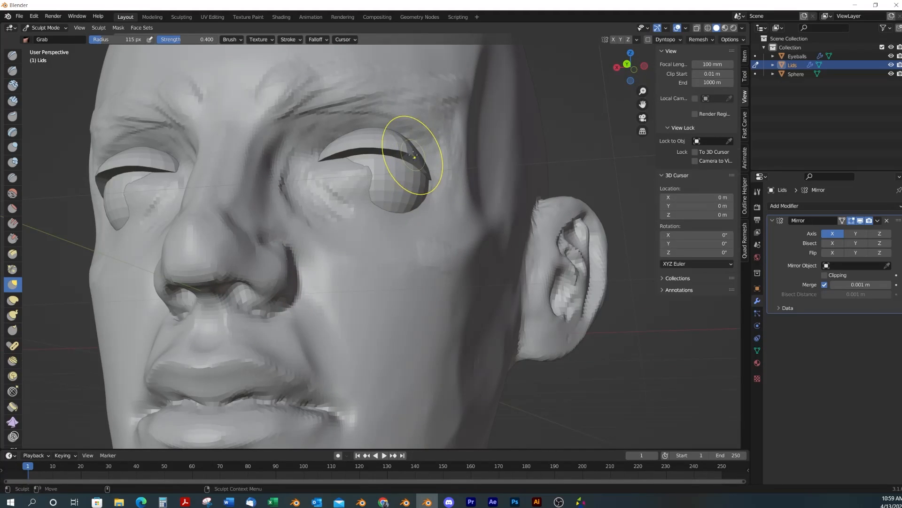
drag(413, 161, 439, 195)
alt+middle_drag(439, 196, 413, 171)
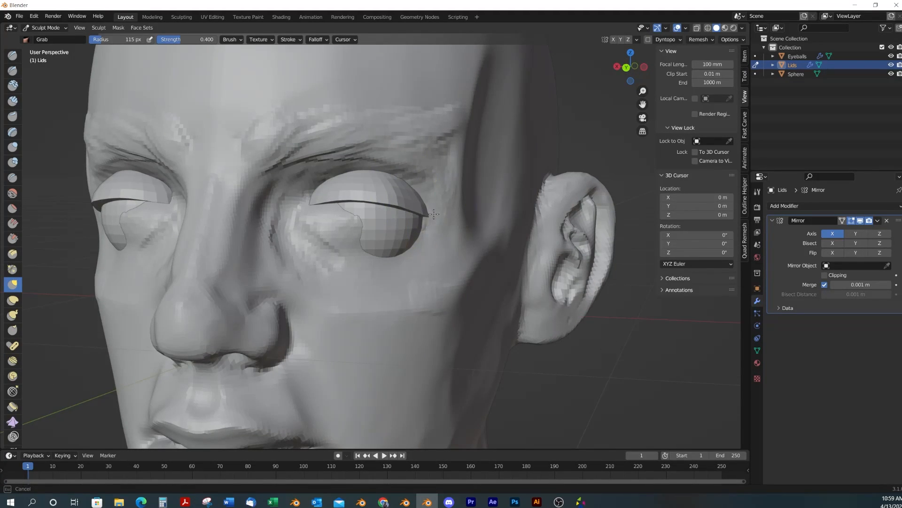
mouse_move(428, 209)
alt+middle_down()
mouse_move(461, 244)
mouse_move(459, 178)
mouse_move(445, 234)
mouse_move(369, 198)
alt+middle_up()
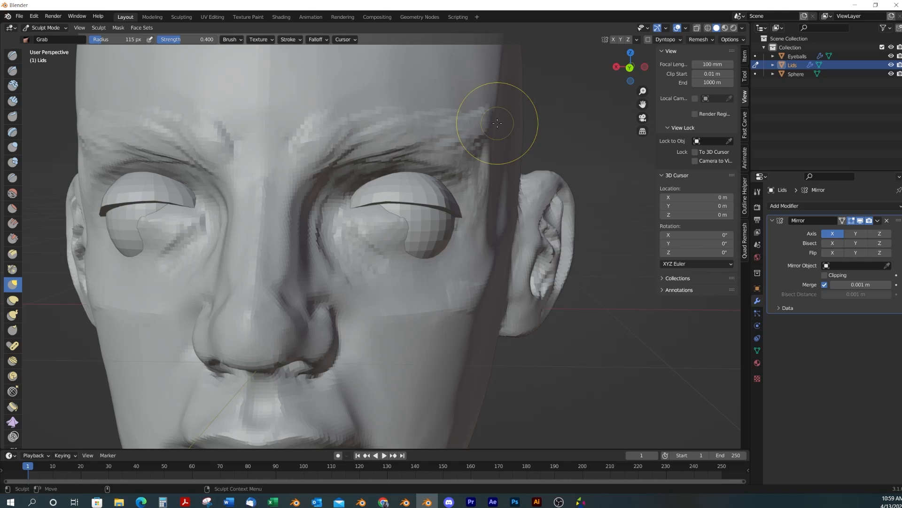
Sculpt the head mesh with Clay Strips at a 25 px radius, carving away the skin that covers the lower eyeball
key(ctrl+Tab)
click(482, 304)
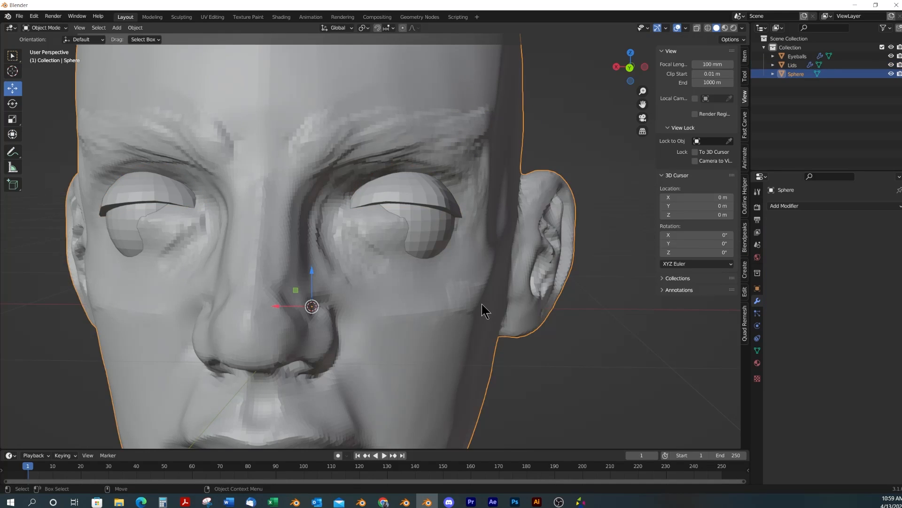
key(ctrl+Tab)
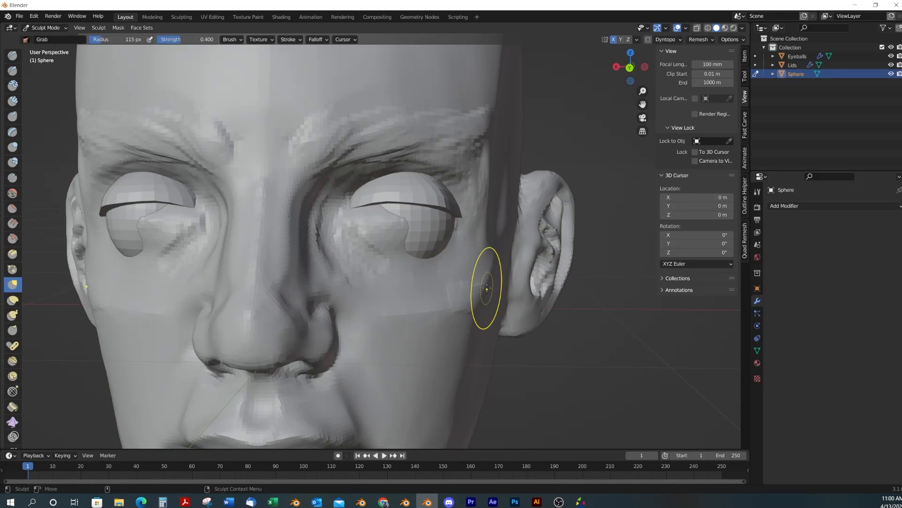
click(13, 101)
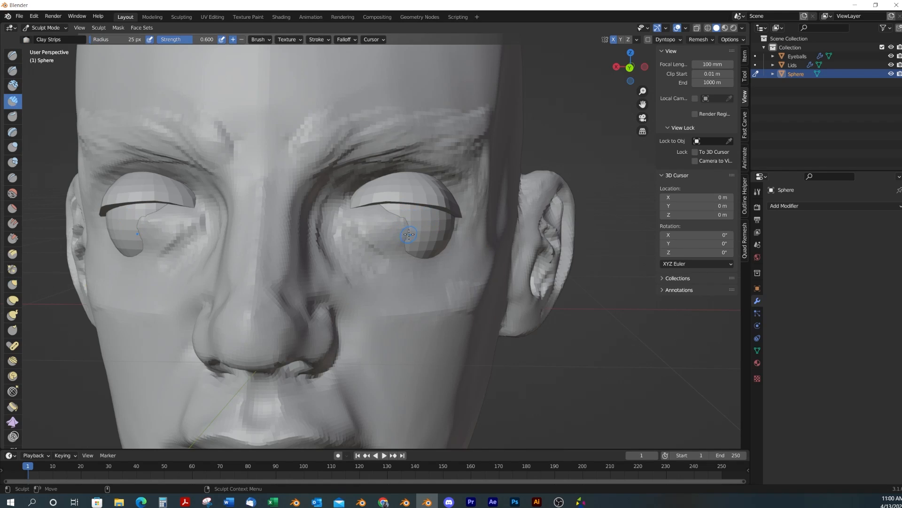
mouse_move(402, 243)
ctrl+mouse_down()
mouse_move(353, 216)
mouse_move(387, 226)
mouse_move(375, 237)
mouse_move(369, 219)
mouse_move(407, 250)
mouse_move(355, 234)
mouse_move(351, 212)
mouse_move(369, 209)
mouse_move(360, 187)
mouse_move(423, 177)
mouse_move(370, 190)
mouse_move(353, 176)
ctrl+mouse_up()
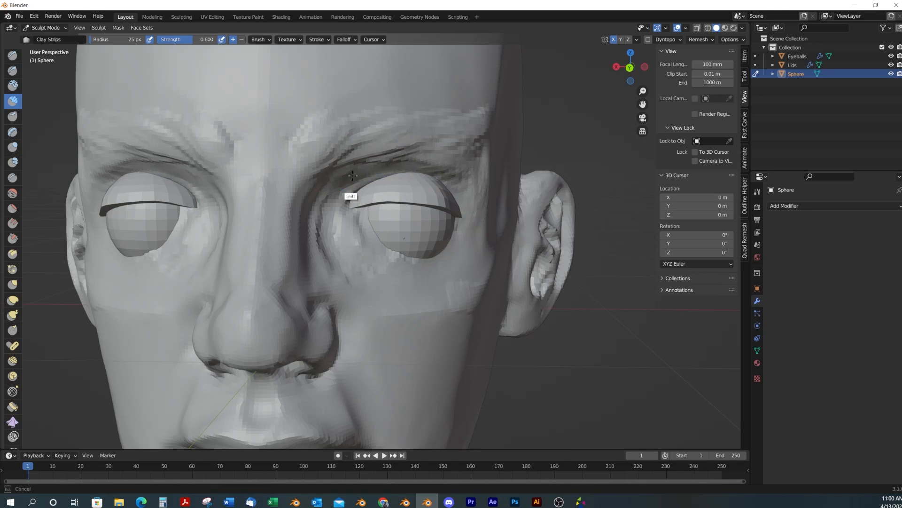
middle_drag(396, 276, 410, 235)
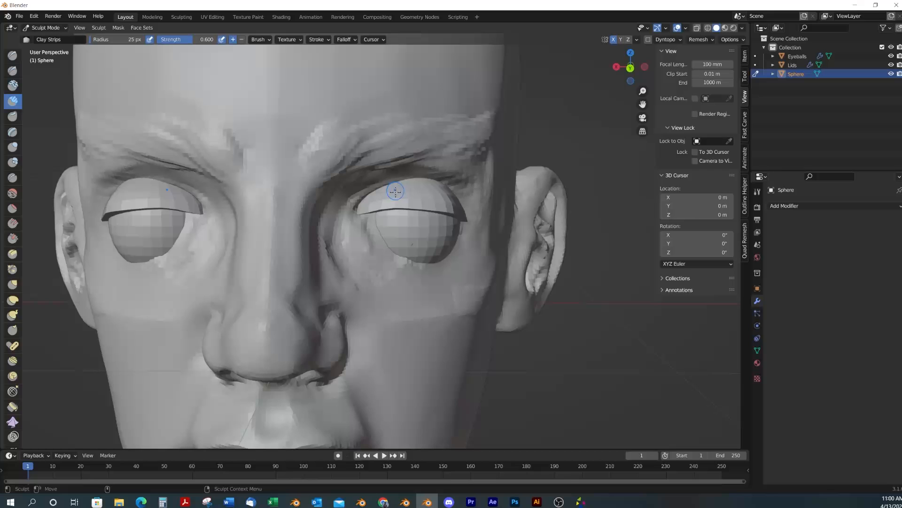
Carve and smooth the eye socket around the inner corner, the outer upper rim and below the eyeball
ctrl+drag(373, 208, 372, 208)
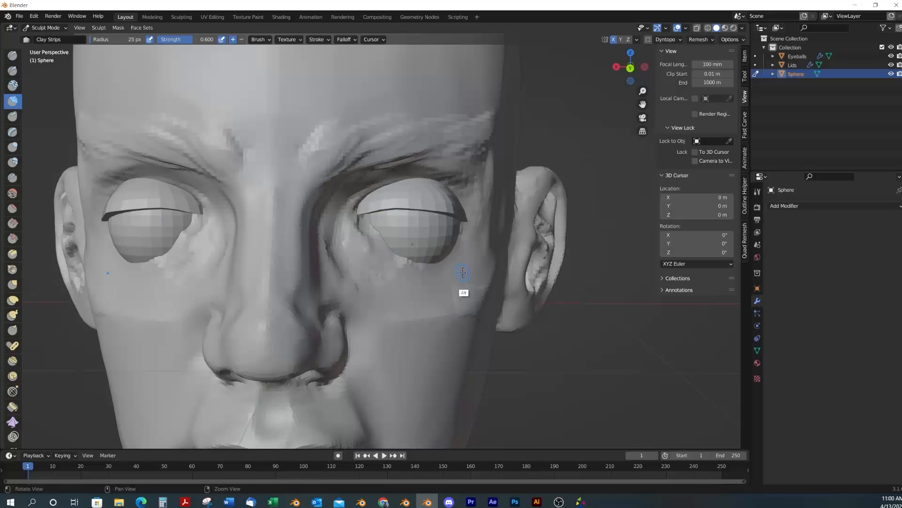
mouse_move(464, 273)
middle_down()
mouse_move(431, 279)
mouse_move(371, 197)
middle_up()
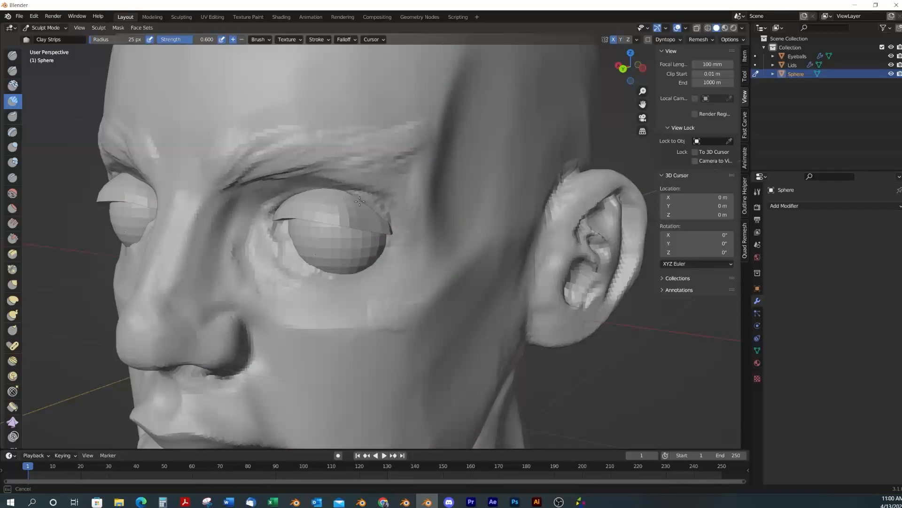
mouse_move(385, 222)
alt+mouse_down()
mouse_move(420, 257)
mouse_move(433, 284)
mouse_move(413, 315)
mouse_move(440, 282)
mouse_move(456, 284)
mouse_move(356, 237)
alt+mouse_up()
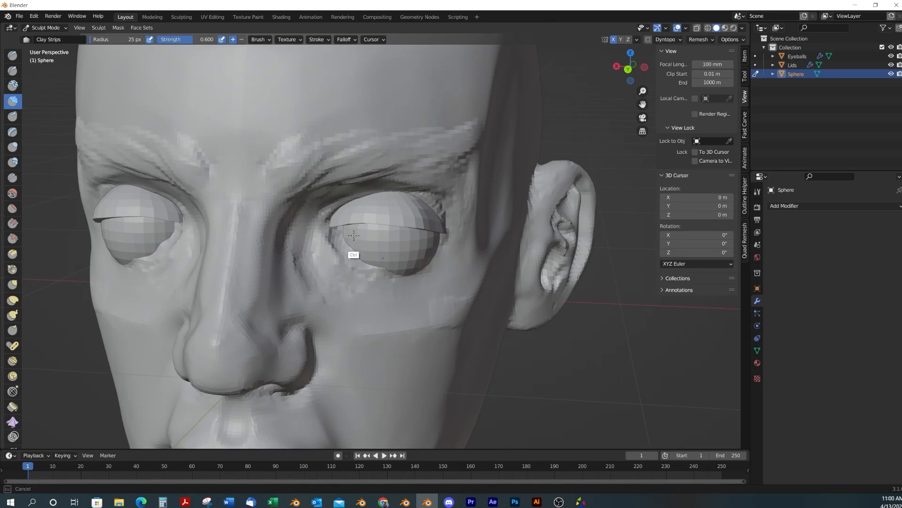
alt+drag(422, 292, 355, 240)
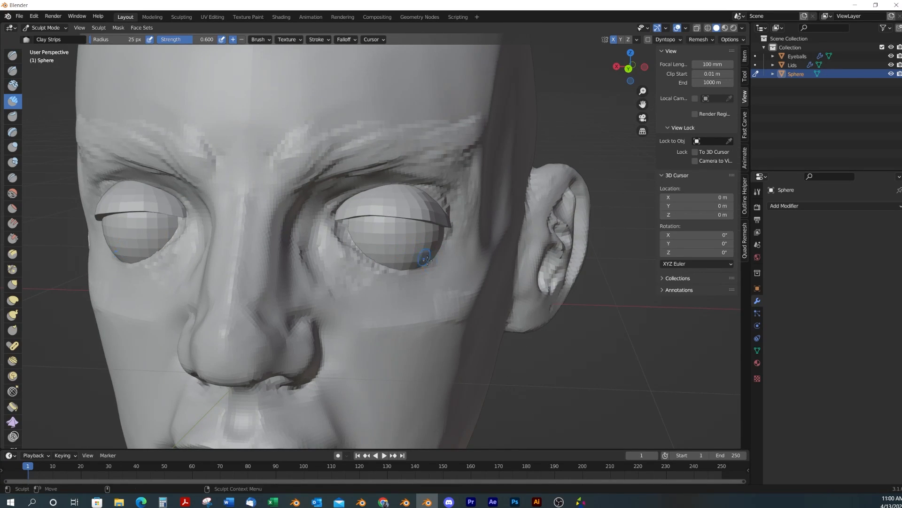
Enlarge the Clay Strips brush to 96 px, then build up and smooth the outer brow and temple beside the eye
mouse_move(426, 260)
alt+mouse_down()
mouse_move(387, 298)
mouse_move(237, 224)
mouse_move(457, 276)
mouse_move(452, 223)
mouse_move(464, 177)
mouse_move(503, 198)
mouse_move(483, 141)
mouse_move(426, 98)
alt+mouse_up()
key(f)
click(498, 132)
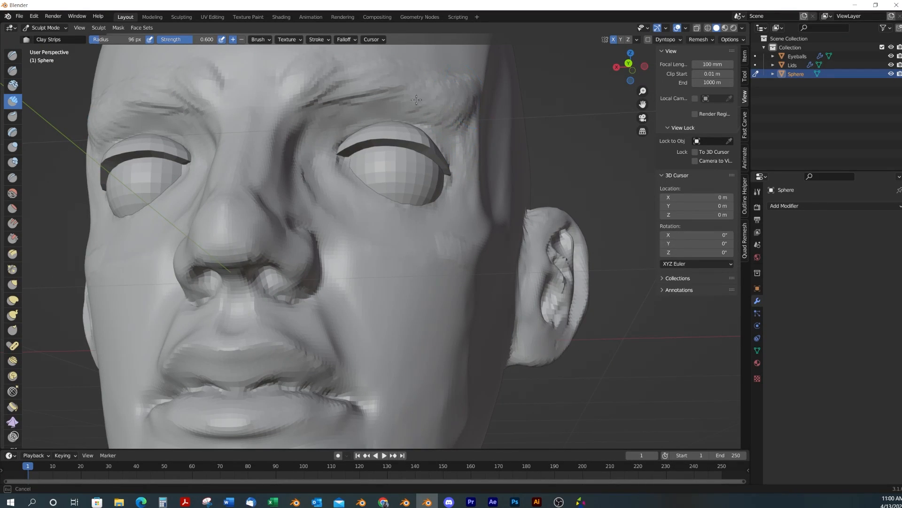
alt+drag(519, 198, 500, 188)
mouse_move(463, 115)
mouse_down()
mouse_move(457, 145)
mouse_move(439, 157)
mouse_move(464, 134)
mouse_move(453, 129)
mouse_up()
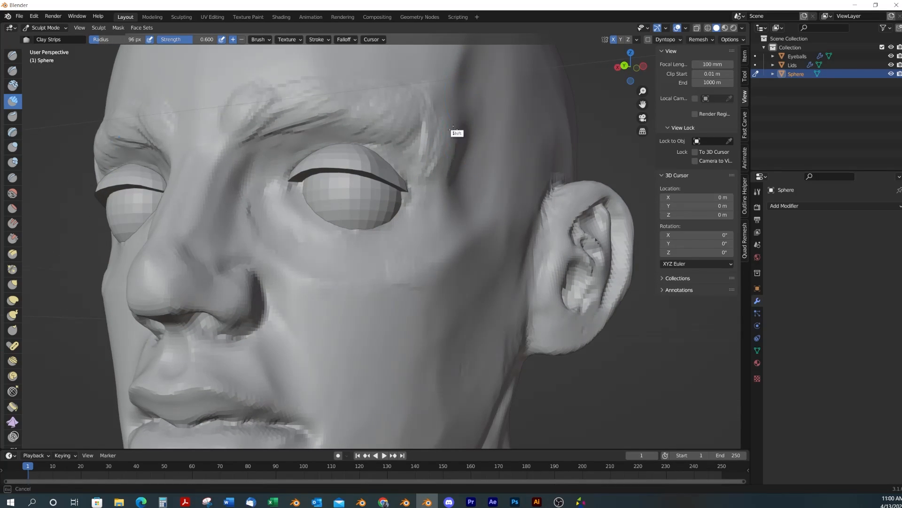
mouse_move(399, 105)
mouse_down()
mouse_move(445, 225)
mouse_move(470, 220)
mouse_move(463, 216)
mouse_up()
mouse_move(484, 176)
alt+mouse_down()
mouse_move(468, 178)
mouse_move(470, 187)
alt+mouse_up()
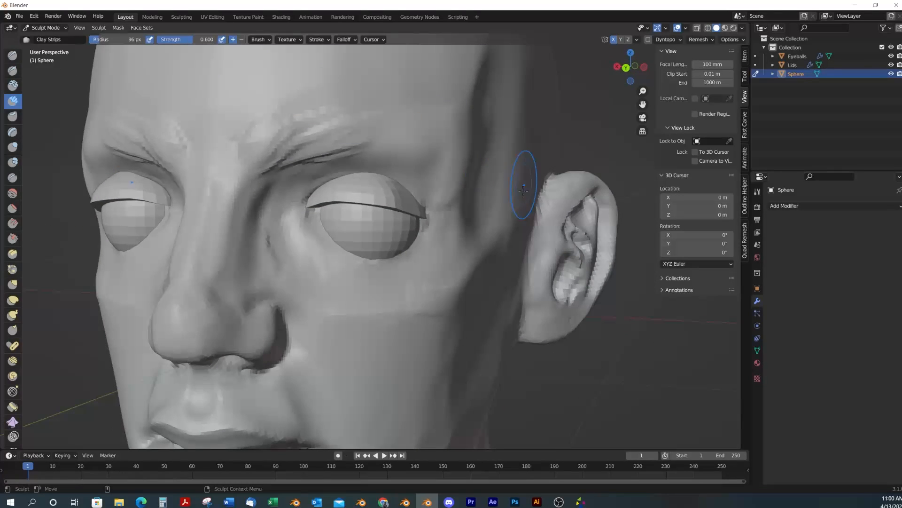
Flatten the brow bone, temple and outer eye area with the Scrape/Peaks brush and smooth them
key(shift+t)
mouse_move(476, 150)
mouse_down()
mouse_move(479, 199)
mouse_move(470, 202)
mouse_move(481, 109)
mouse_move(484, 177)
mouse_move(498, 183)
mouse_move(375, 178)
mouse_up()
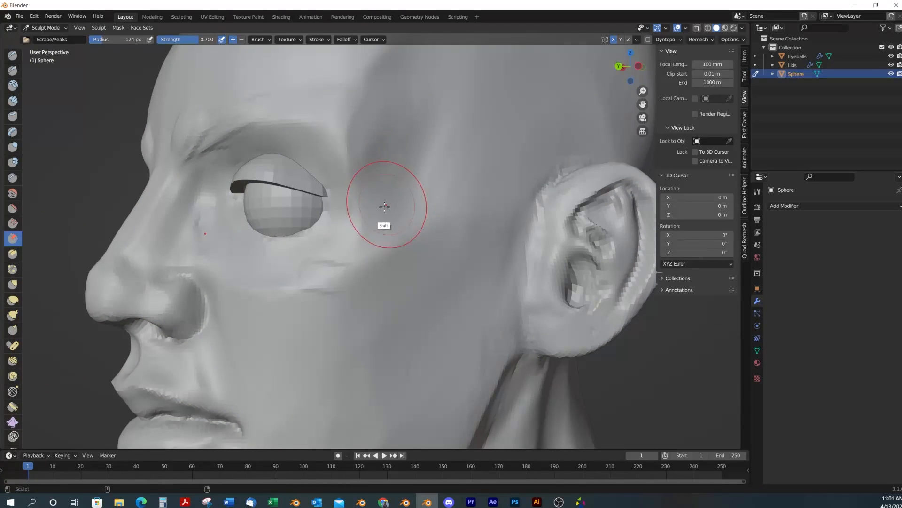
alt+drag(406, 249, 476, 276)
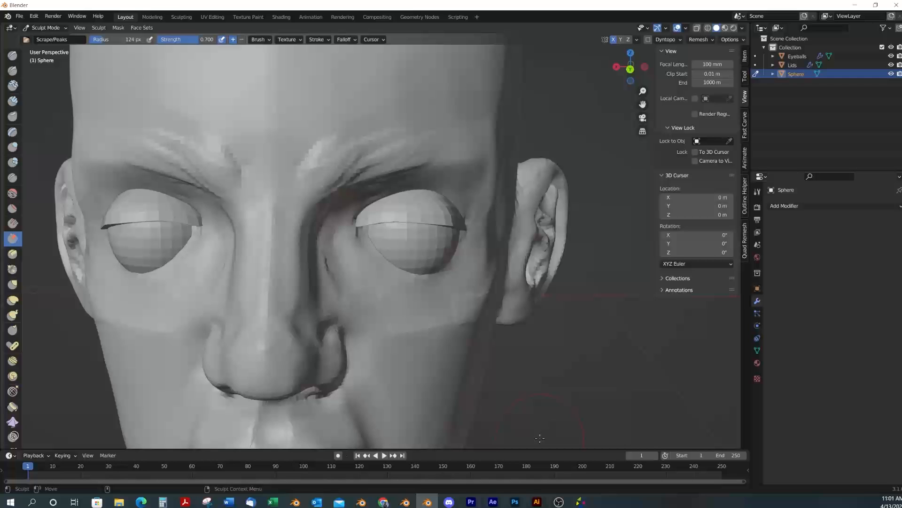
Duplicate the eyeballs in place in Object Mode and hide the original Eyeballs object
key(4)
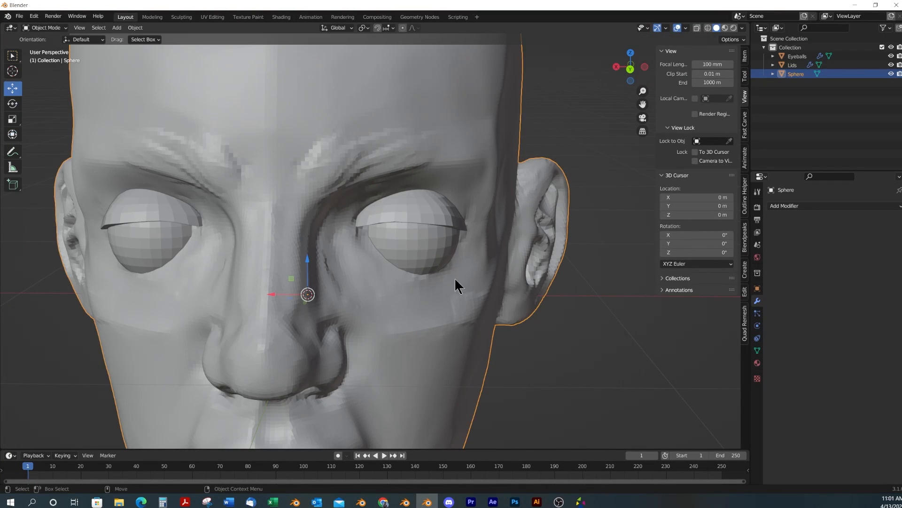
click(447, 255)
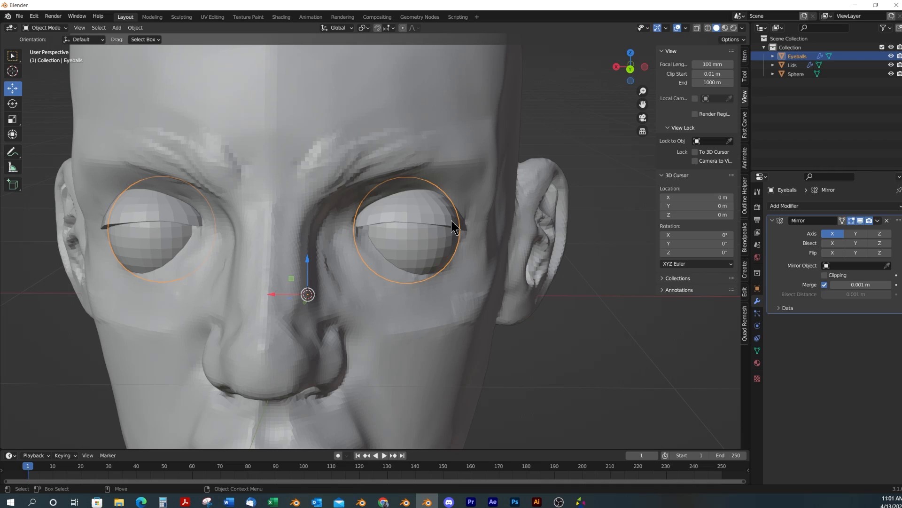
key(shift+d)
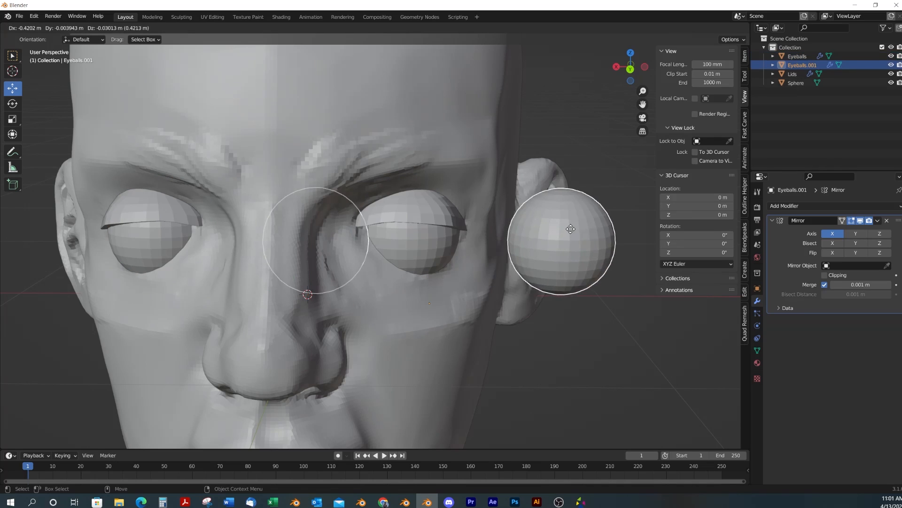
right_click(633, 218)
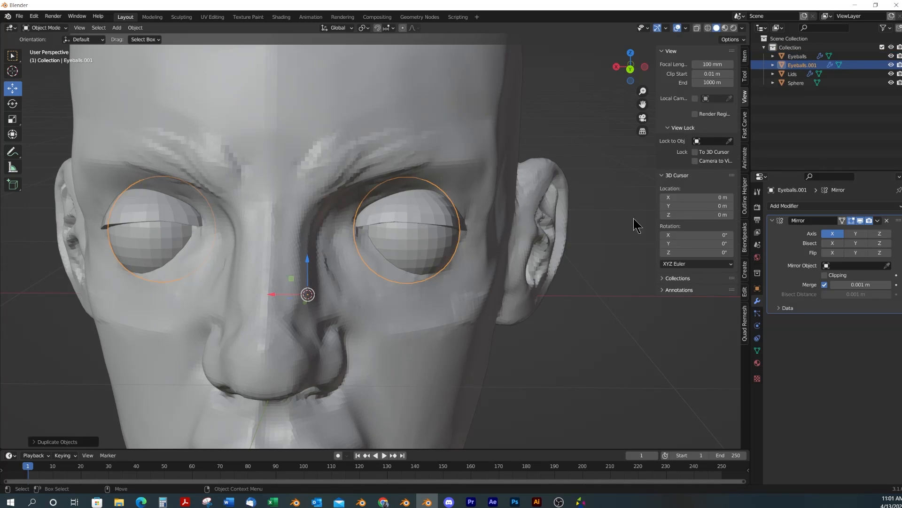
click(891, 56)
Select the duplicated eyeballs and move them forward along the Y axis by about 0.035 m
click(420, 264)
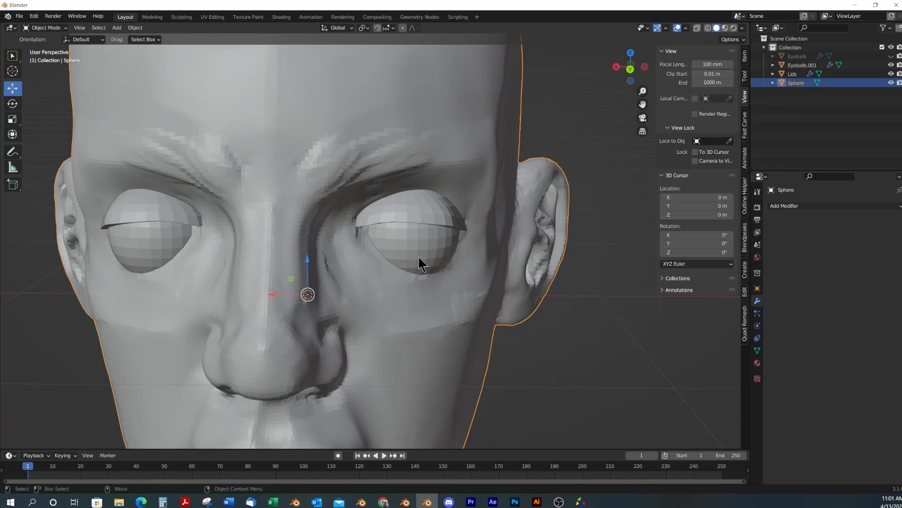
click(443, 254)
middle_drag(445, 255, 304, 217)
drag(439, 320, 427, 314)
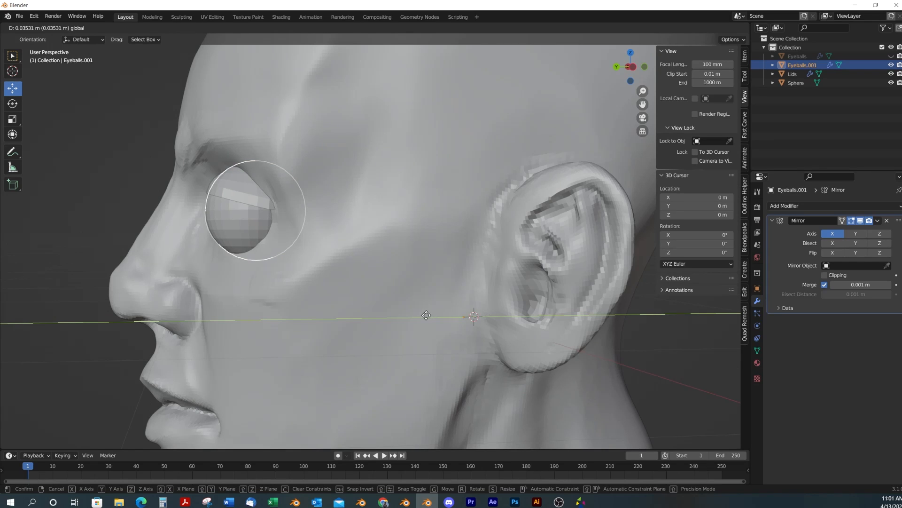
Delete the upper half of the duplicated eyeball's faces in Edit Mode, leaving a bowl for the lower eyelid
middle_drag(427, 315, 431, 239)
key(Tab)
key(alt+z)
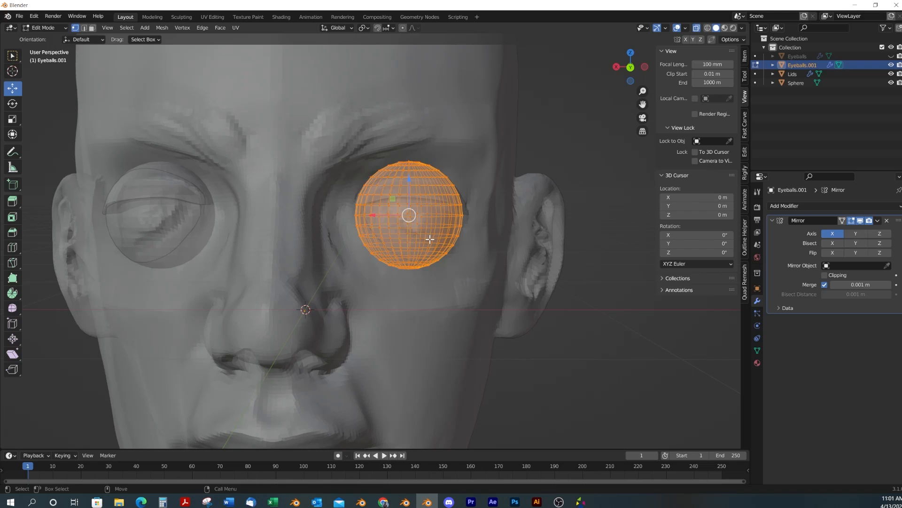
key(3)
middle_drag(358, 184, 354, 181)
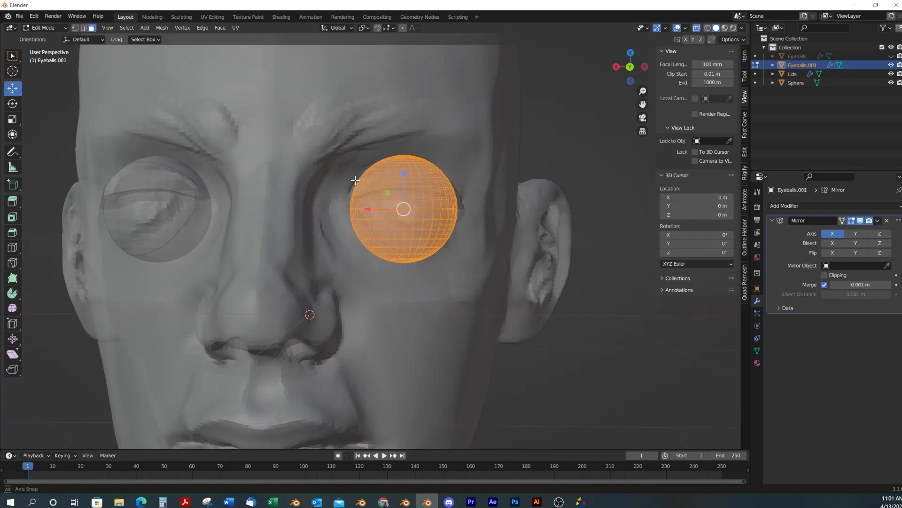
click(630, 67)
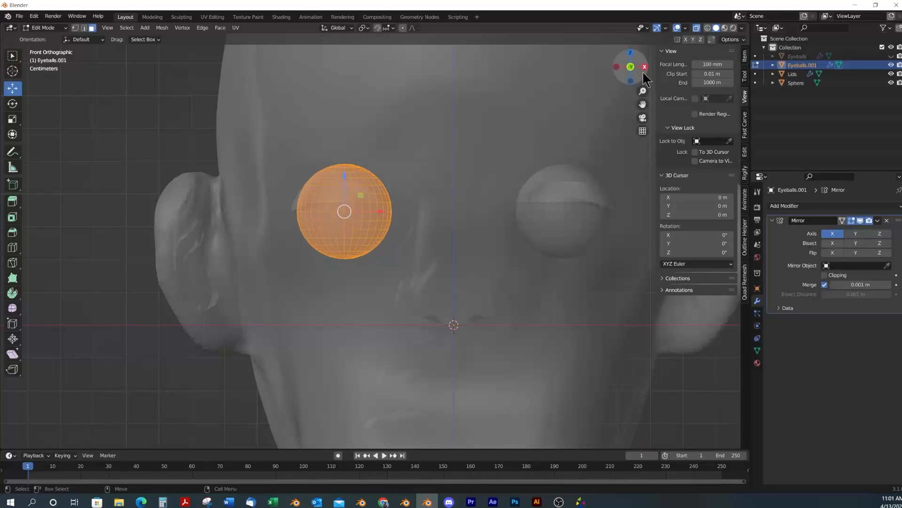
click(631, 67)
drag(318, 133, 493, 225)
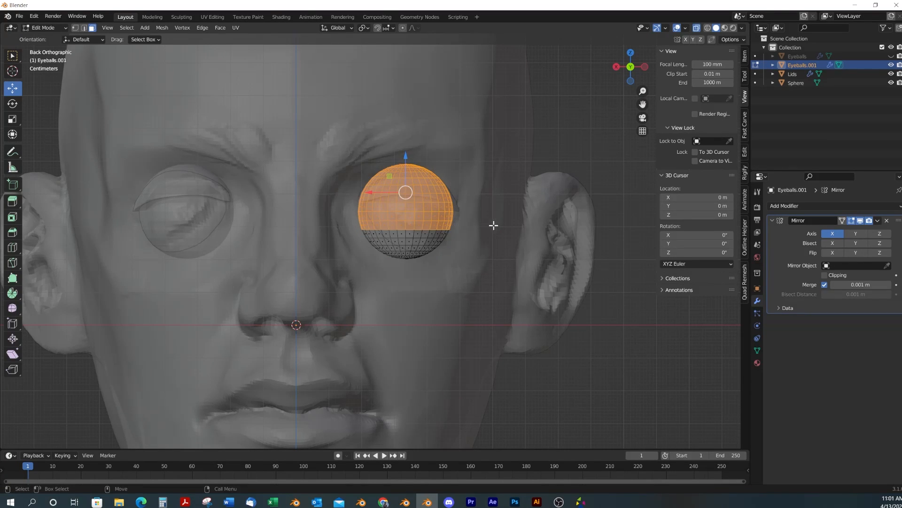
key(x)
click(488, 216)
middle_drag(475, 228, 398, 264)
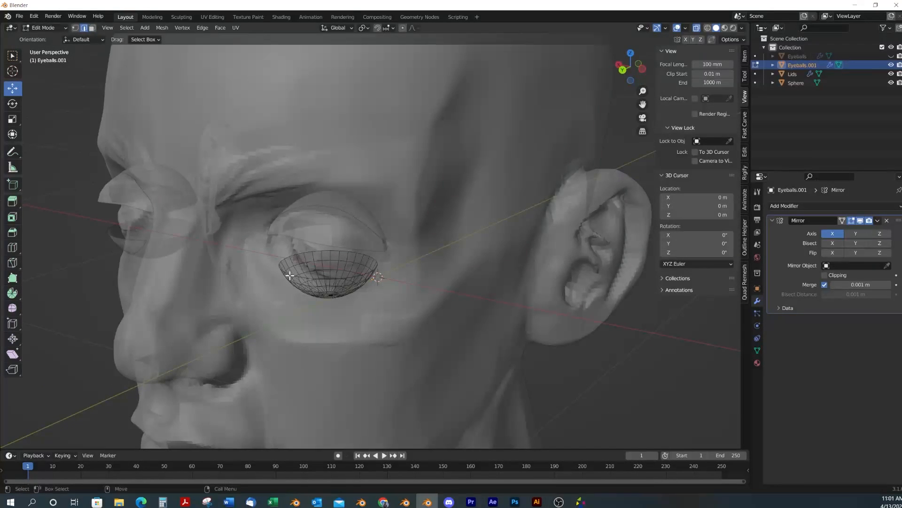
Extrude the bowl's open rim loop with the XYZ axis type and scale it inward to give the lower lid thickness
alt+click(286, 257)
scroll(304, 287, up, 2)
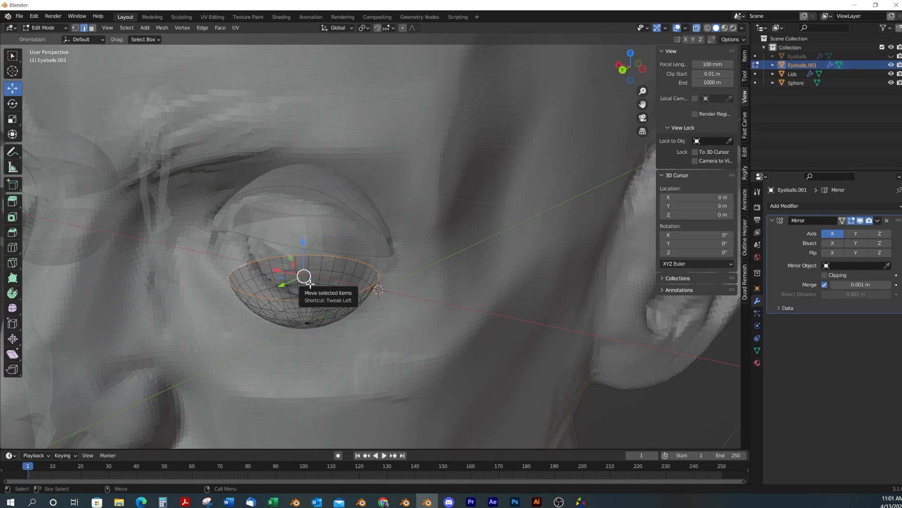
key(shift+space)
key(e)
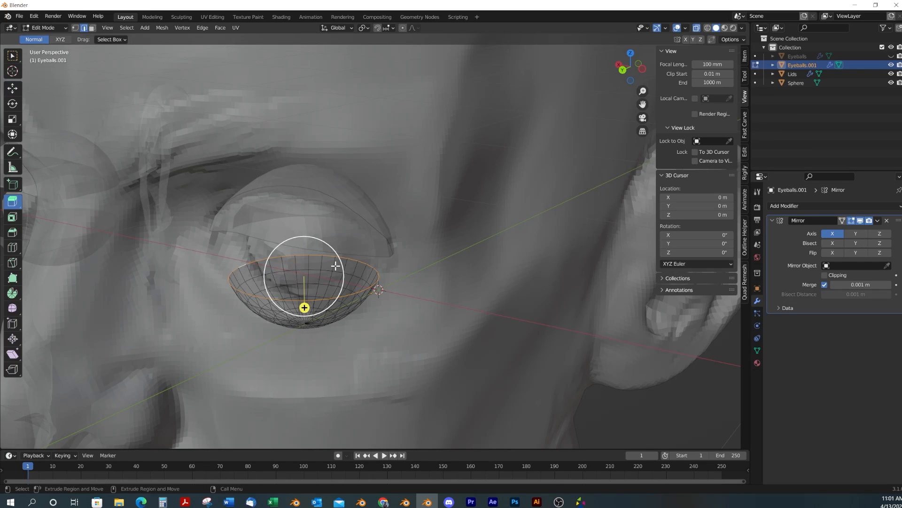
click(757, 191)
click(846, 211)
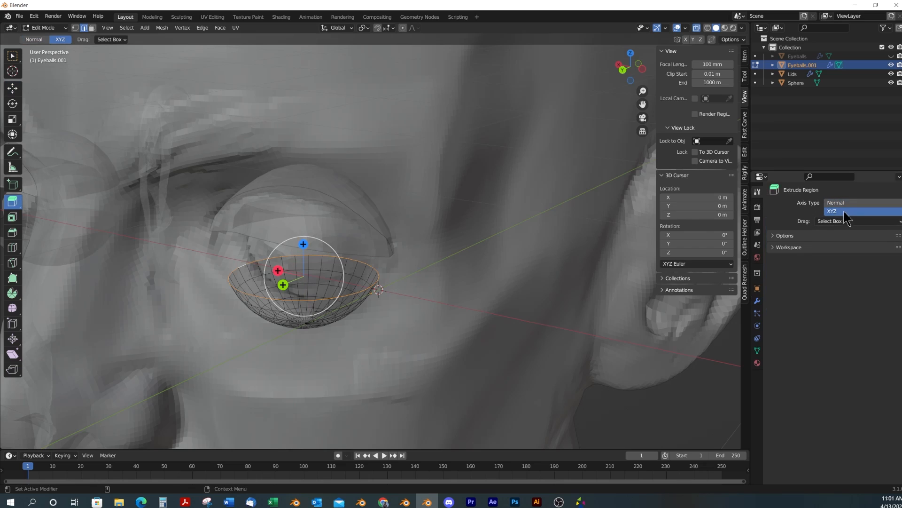
middle_drag(324, 263, 346, 267)
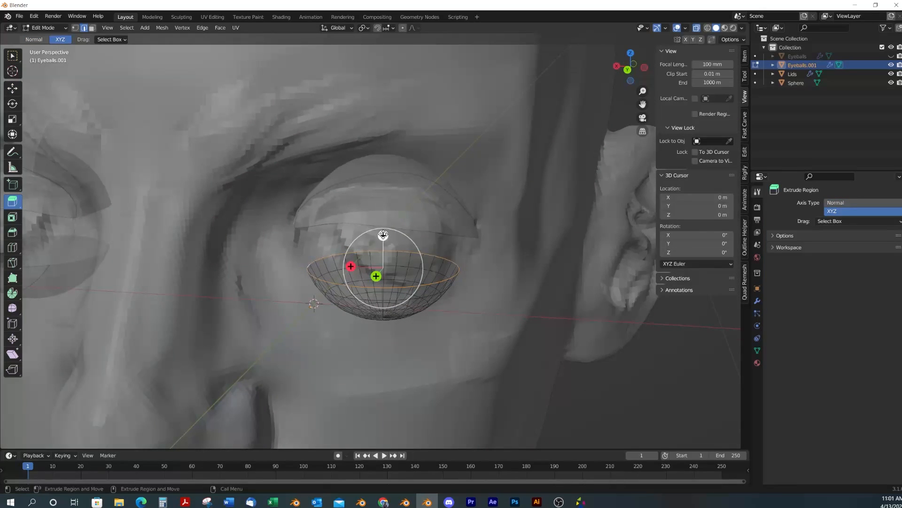
click(383, 235)
key(shift+space)
key(s)
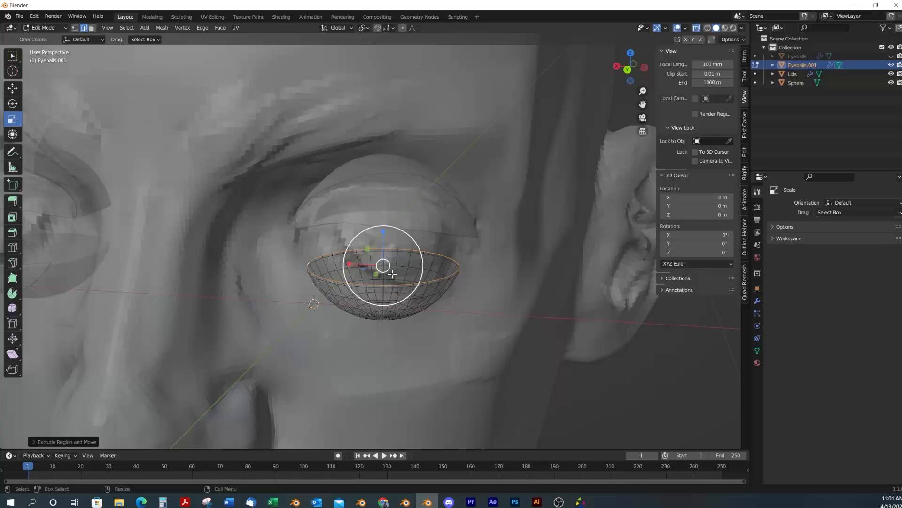
drag(392, 274, 392, 281)
Extrude the lower lid's inner loop downward twice, scaling it smaller each time to form an inner wall
key(e)
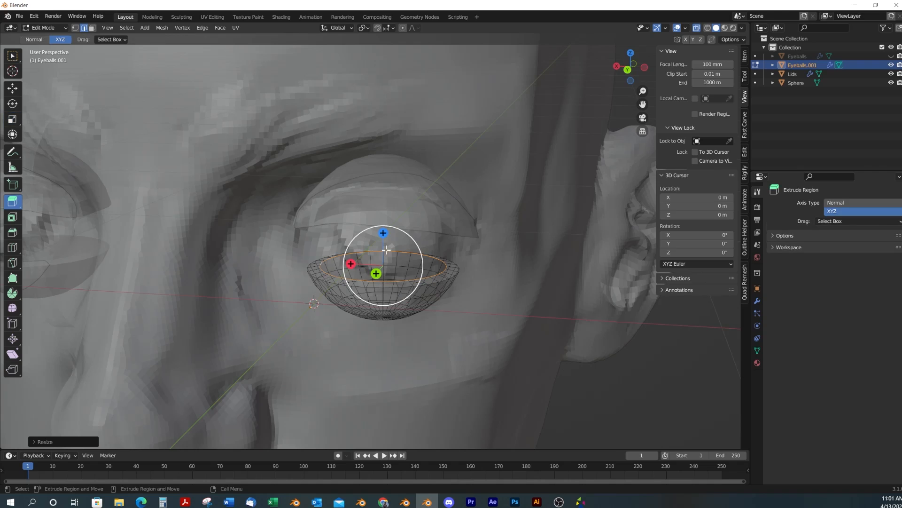
drag(384, 233, 383, 242)
key(s)
drag(386, 300, 386, 297)
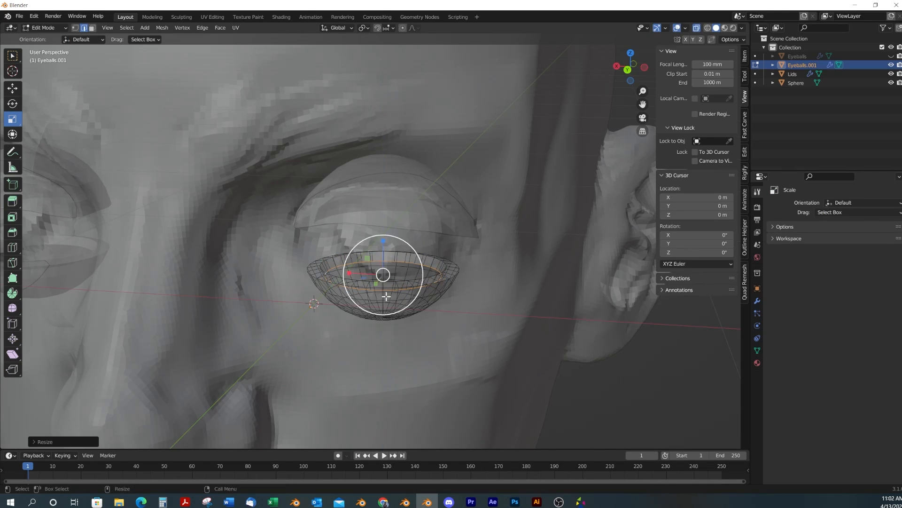
key(e)
drag(384, 240, 384, 256)
key(s)
drag(402, 307, 391, 300)
middle_drag(392, 300, 441, 294)
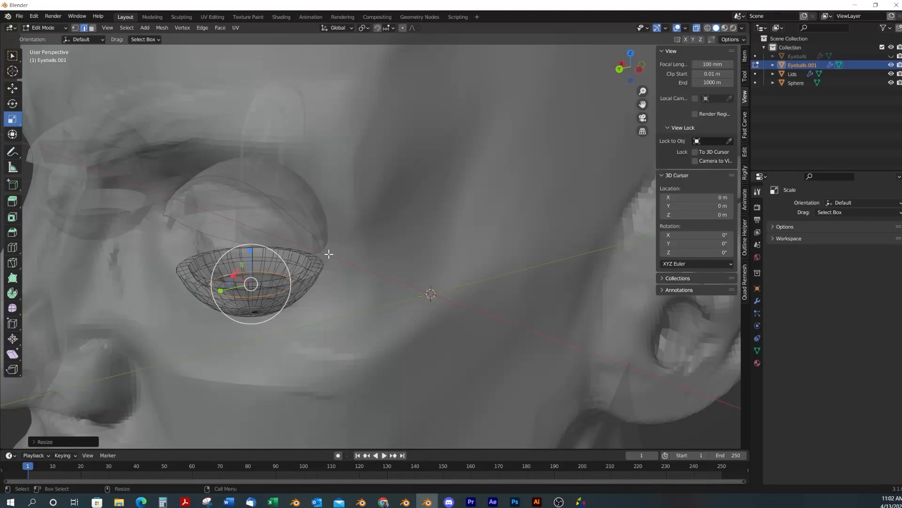
Return to Object Mode and unhide the original Eyeballs object
key(Tab)
middle_drag(332, 266, 429, 286)
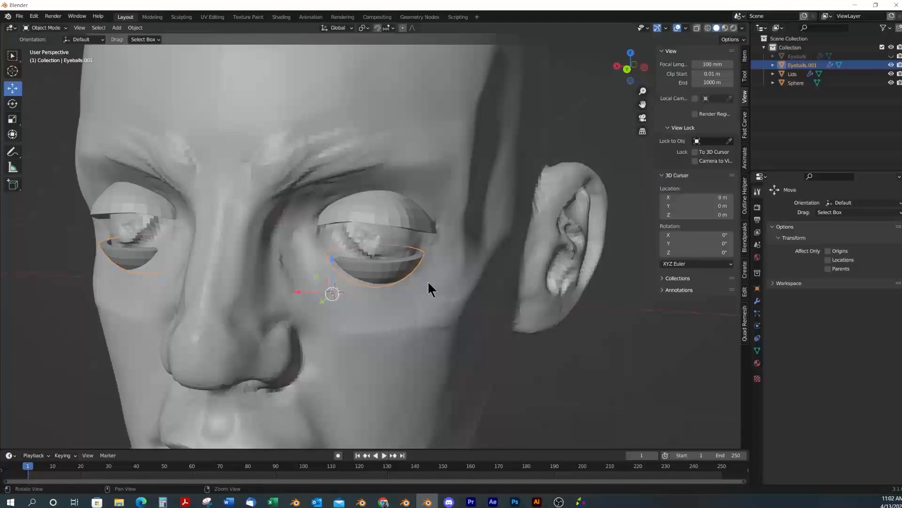
click(891, 56)
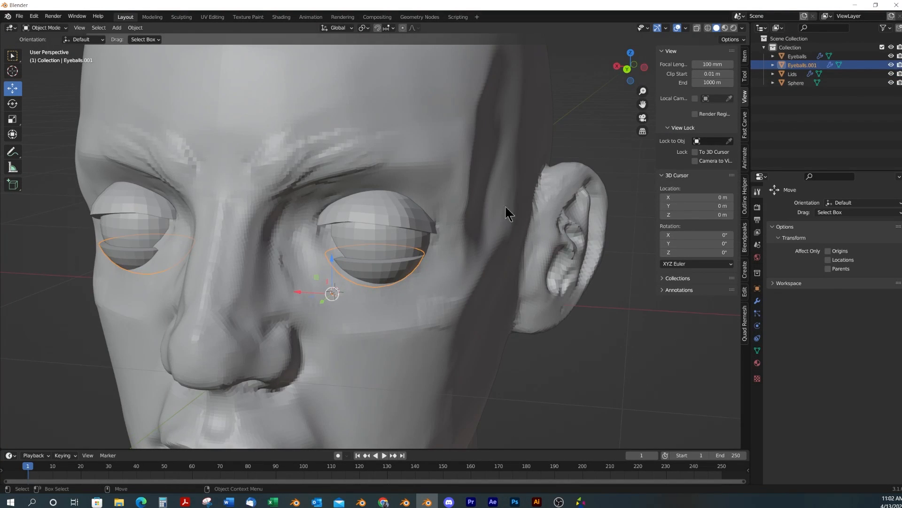
middle_drag(506, 209, 388, 255)
Select the head in Sculpt Mode and carve into the inner eye corner with the Clay Strips brush at 16 px
click(448, 300)
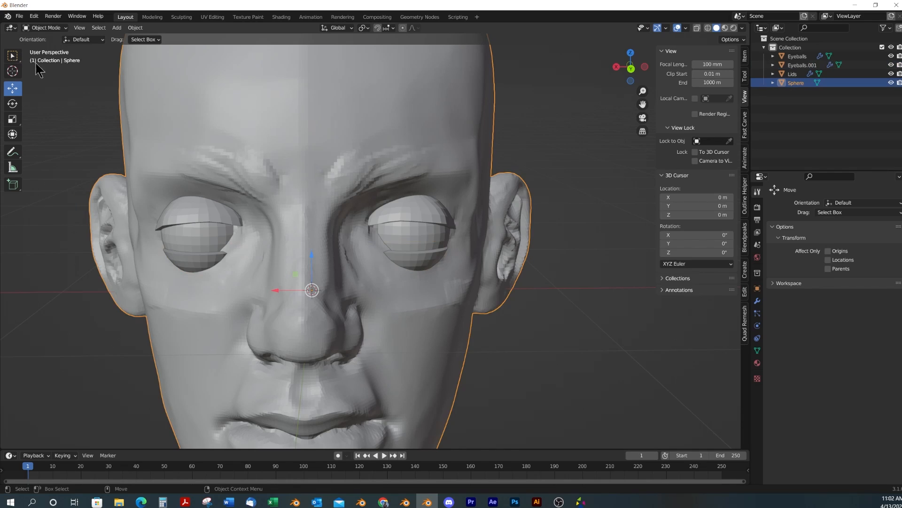
key(ctrl+Tab)
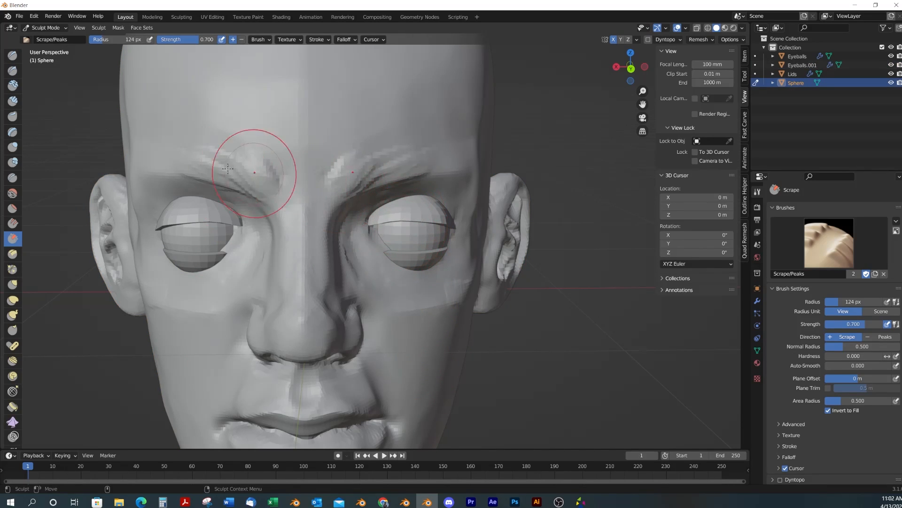
click(12, 100)
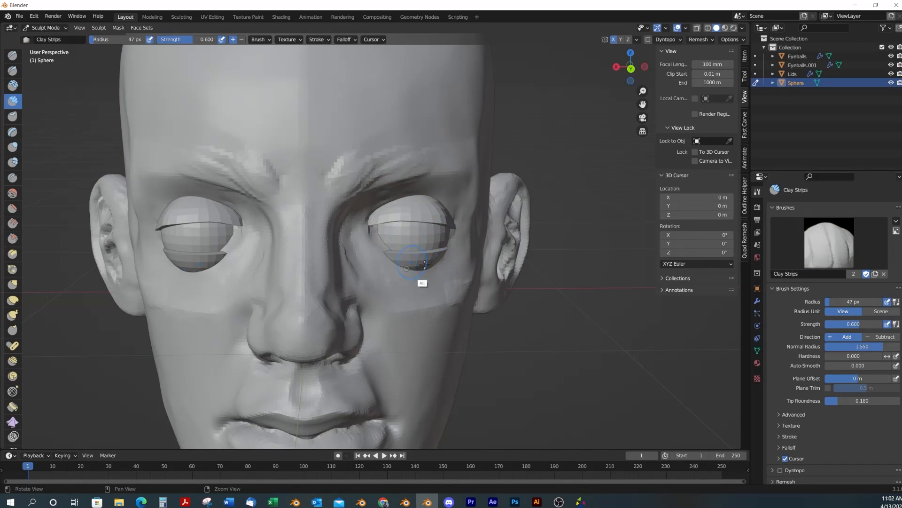
middle_drag(419, 282, 357, 248)
key(f)
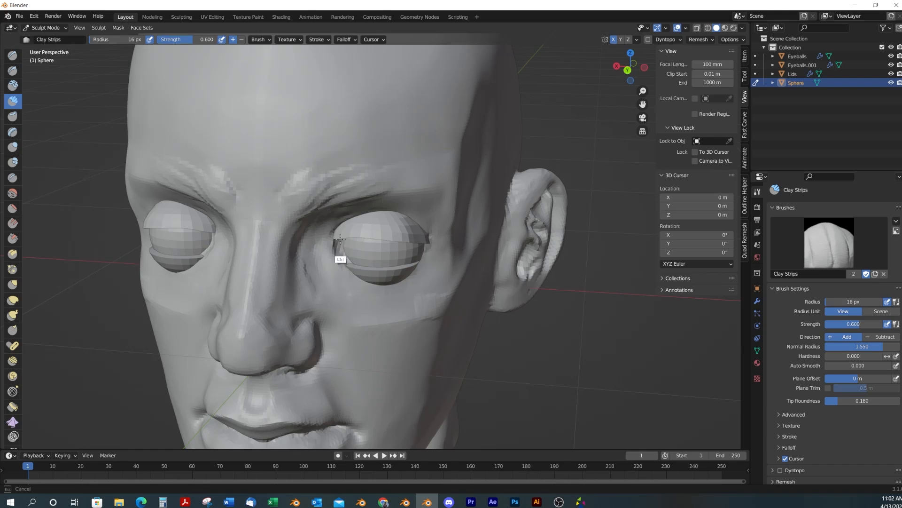
middle_drag(423, 277, 428, 243)
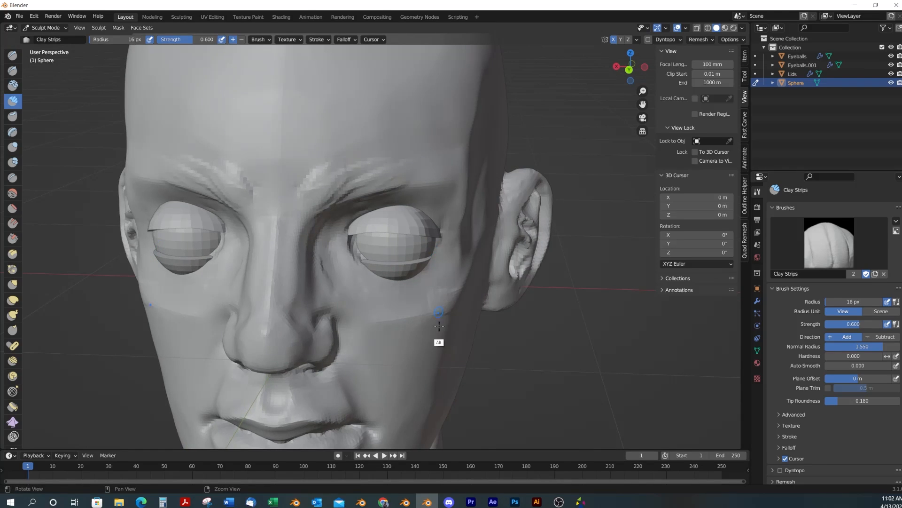
alt+drag(439, 325, 468, 310)
alt+drag(588, 329, 523, 283)
scroll(523, 284, down, 2)
scroll(417, 278, up, 2)
alt+drag(418, 278, 398, 298)
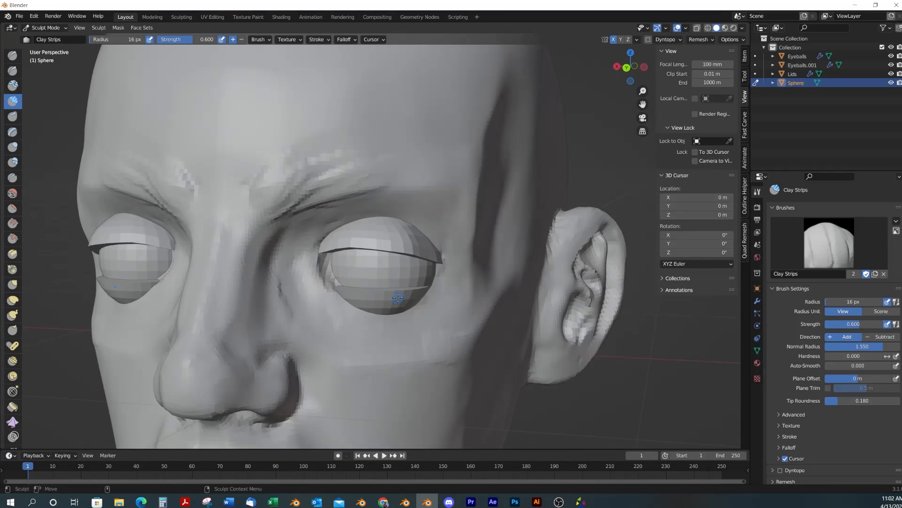
mouse_move(333, 268)
ctrl+mouse_down()
mouse_move(332, 258)
mouse_move(333, 277)
ctrl+mouse_up()
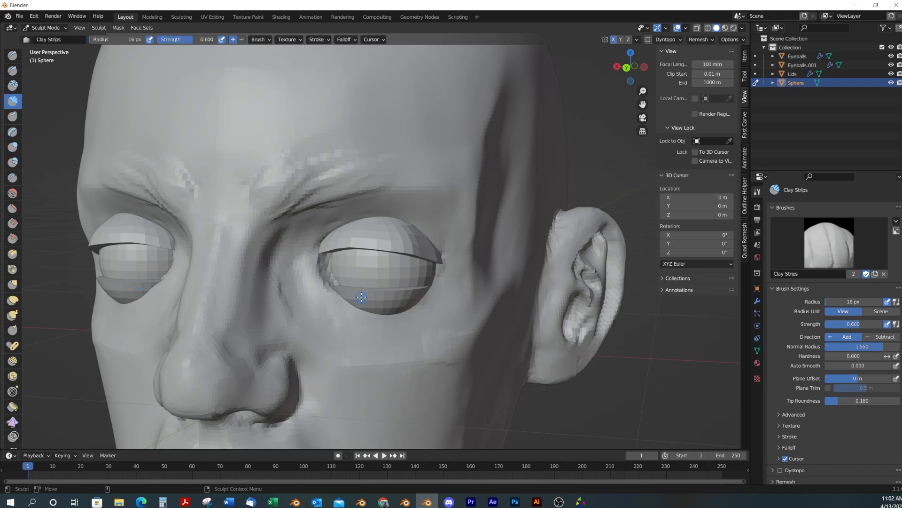
Rename the Eyeballs.001 object as "lids lower"
click(804, 66)
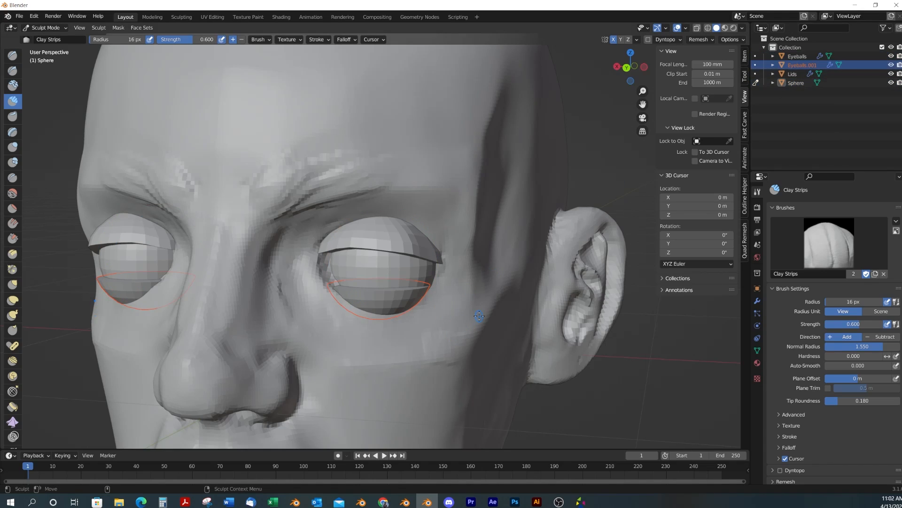
double_click(800, 65)
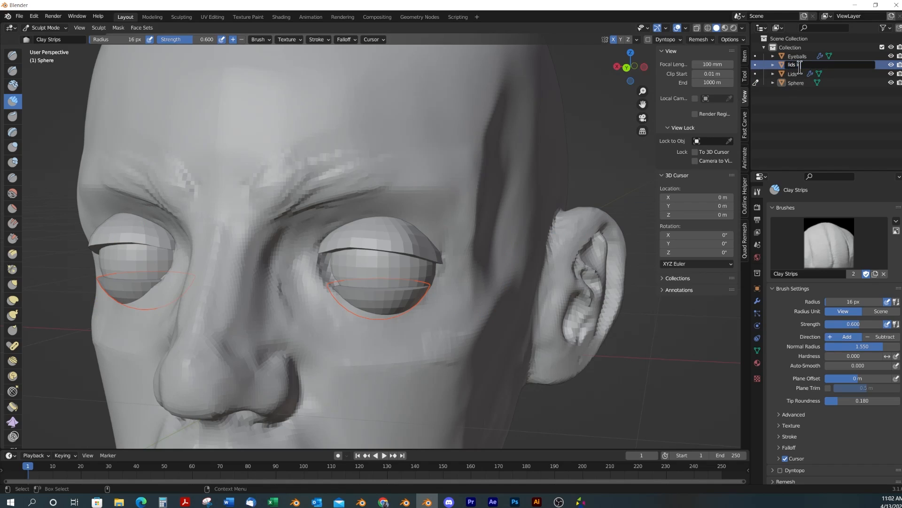
key(Return)
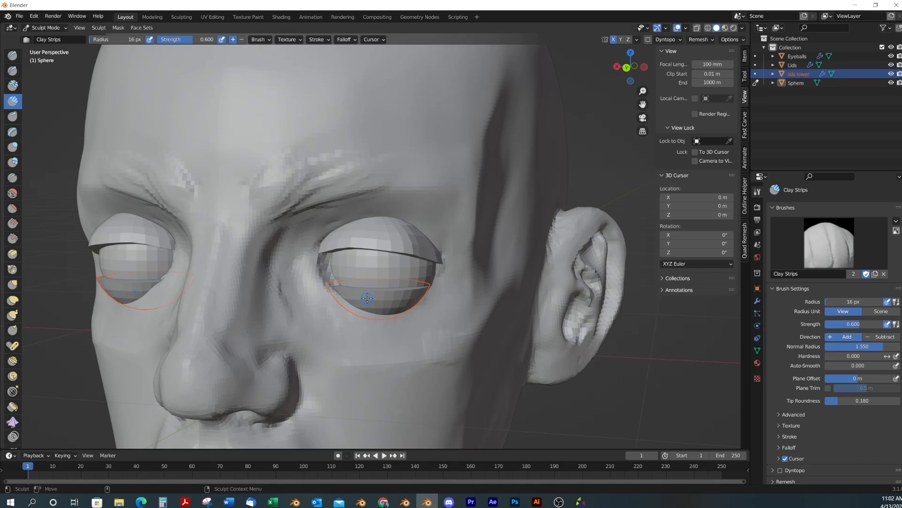
Make the lids lower object active from Object Mode and enter Sculpt Mode on it with the Grab brush
key(ctrl+Tab)
key(ctrl+Tab)
middle_drag(371, 304, 380, 300)
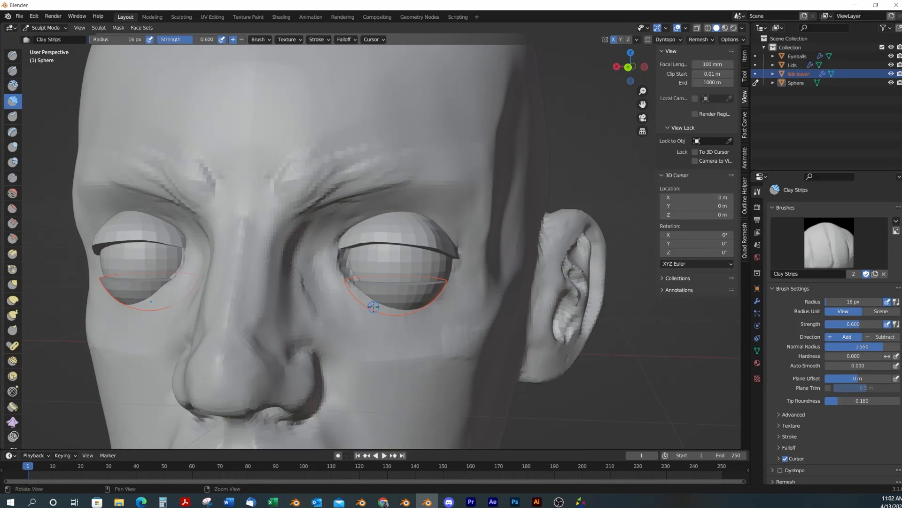
key(g)
drag(343, 292, 363, 296)
key(ctrl+Tab)
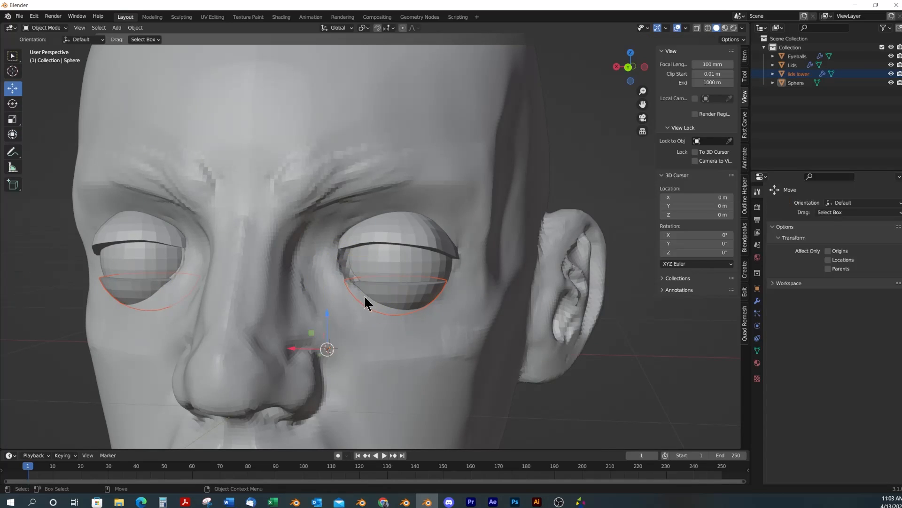
click(429, 301)
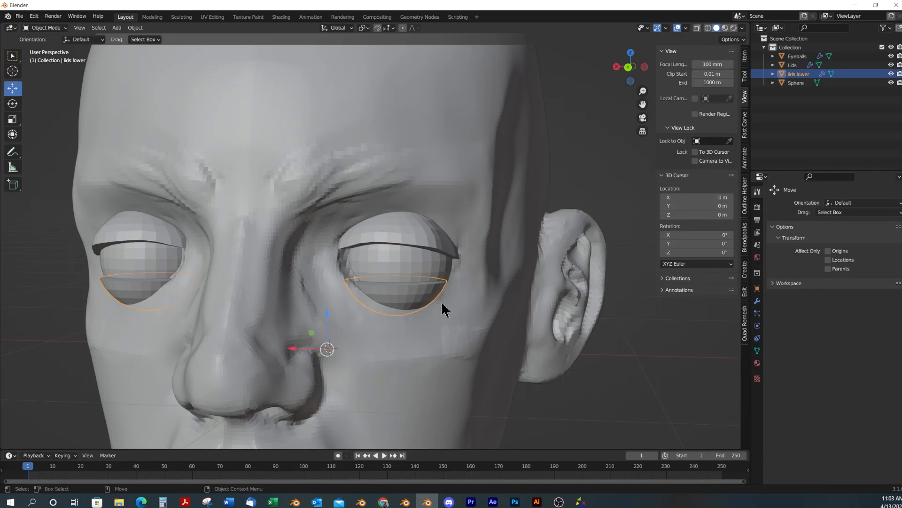
key(ctrl+Tab)
Pull the lower lid's inner corner, middle and outer edge into shape around the eyeball with the Grab brush
middle_drag(445, 305, 399, 299)
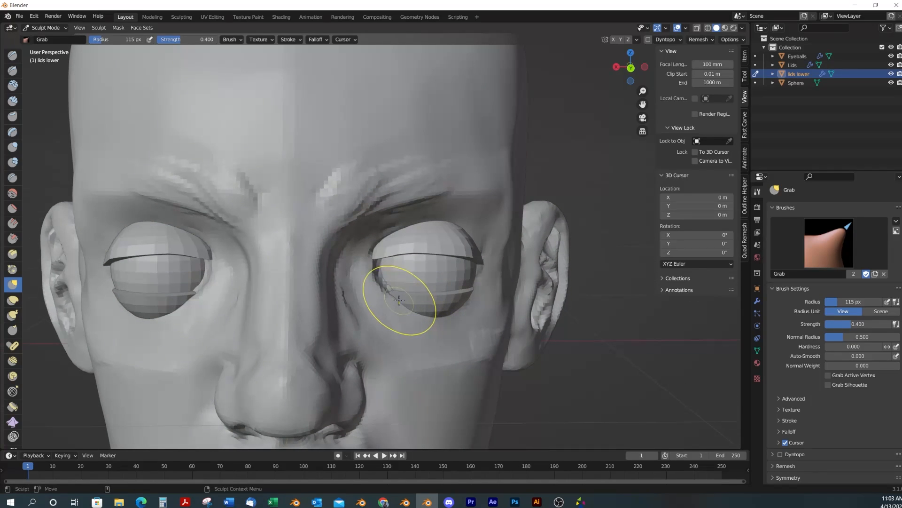
drag(399, 300, 362, 283)
drag(433, 288, 419, 283)
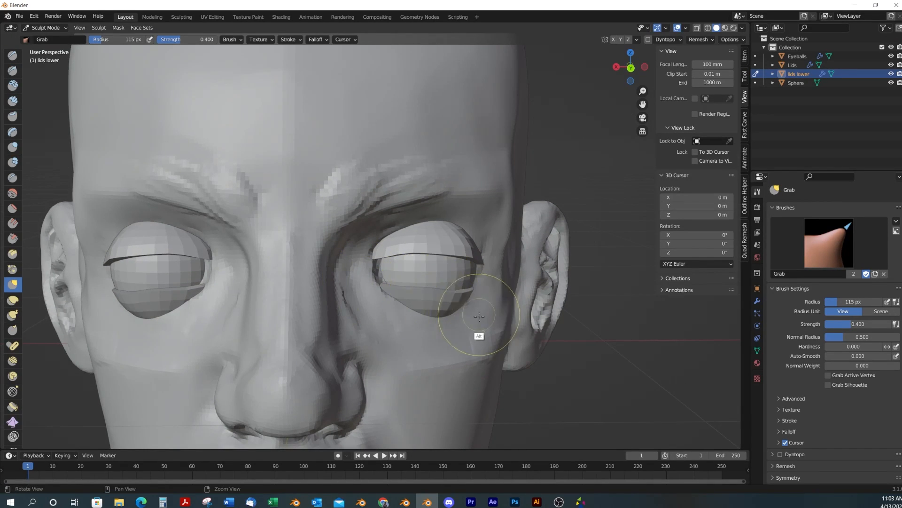
mouse_move(477, 332)
middle_down()
mouse_move(414, 329)
mouse_move(359, 310)
middle_up()
drag(359, 289, 358, 271)
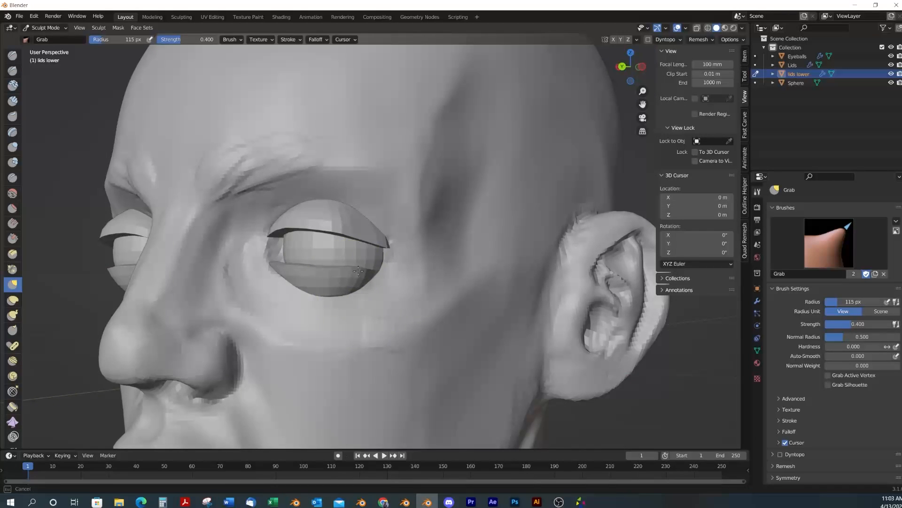
middle_drag(384, 291, 395, 316)
drag(388, 287, 387, 284)
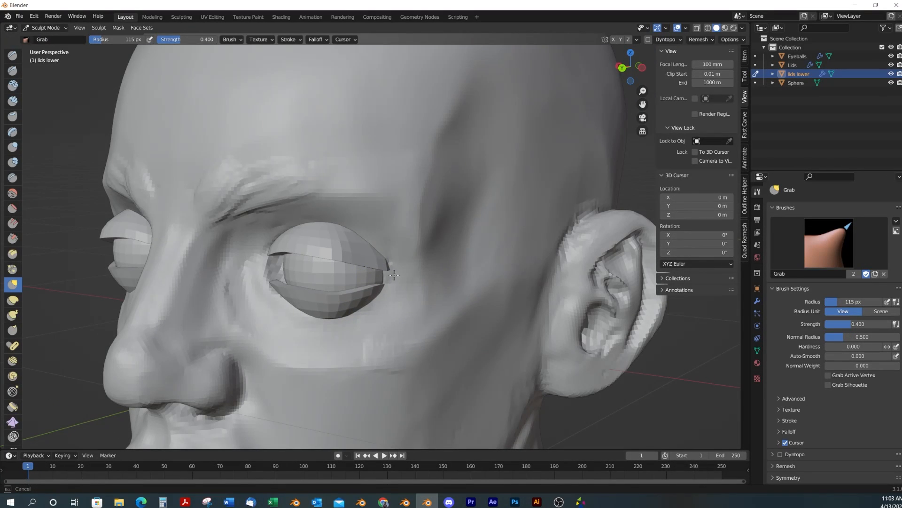
Pull the front of the lower lid into place against the eyeball with the Grab brush and smooth its lower surface
mouse_move(394, 279)
middle_down()
mouse_move(357, 329)
mouse_move(329, 308)
mouse_move(238, 292)
middle_up()
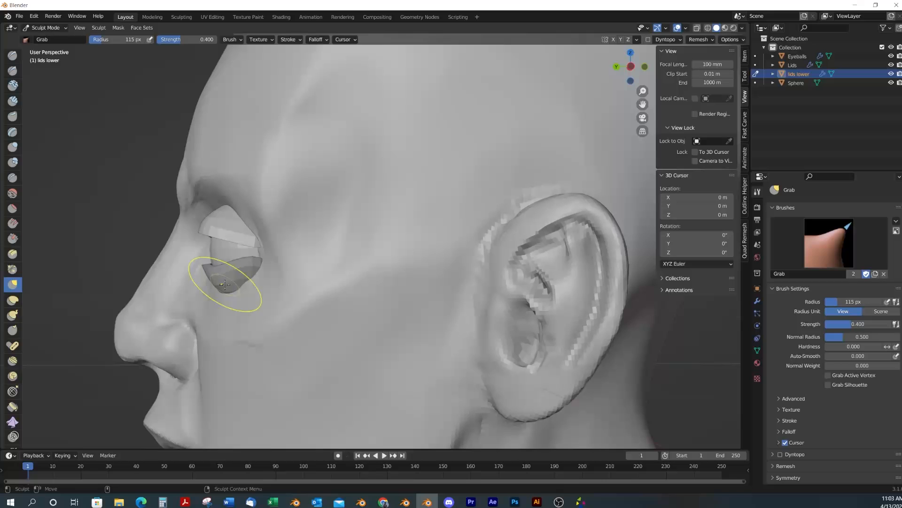
drag(237, 292, 221, 283)
middle_drag(221, 283, 256, 343)
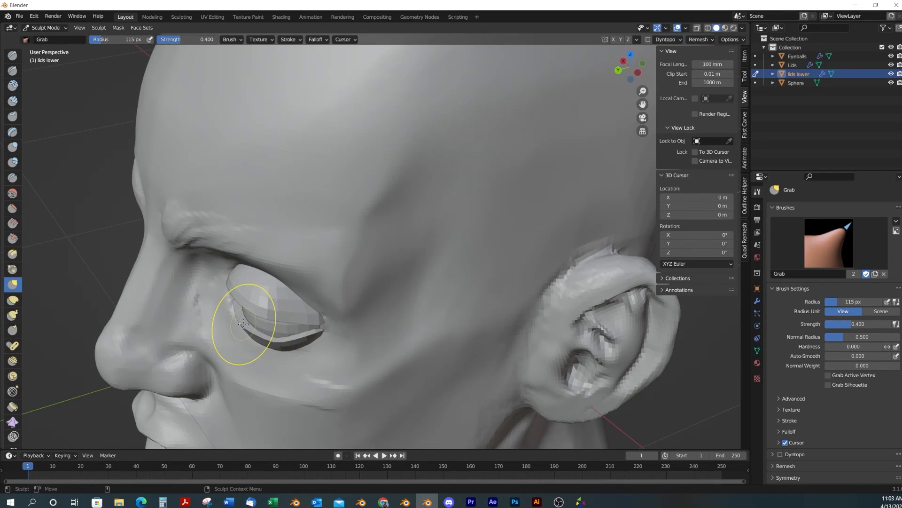
alt+middle_drag(276, 347, 262, 268)
shift+drag(259, 274, 271, 298)
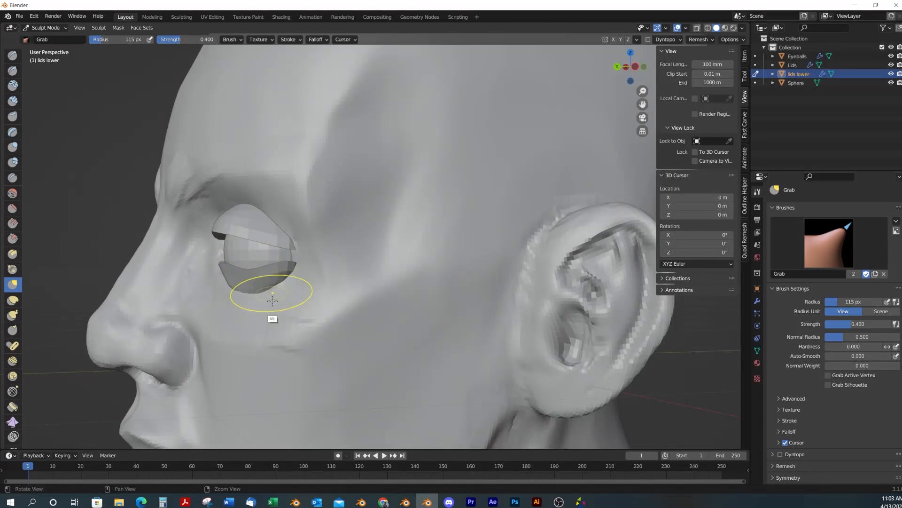
mouse_move(272, 298)
middle_down()
mouse_move(413, 330)
mouse_move(413, 282)
middle_up()
Set the Grab brush radius to 85 px and refine the lower lid's fit around the eyeball
key(f)
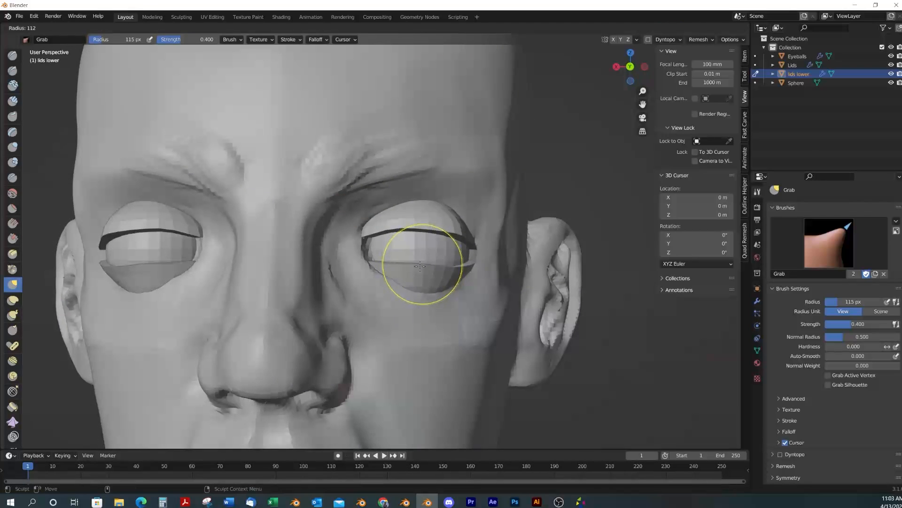
click(420, 265)
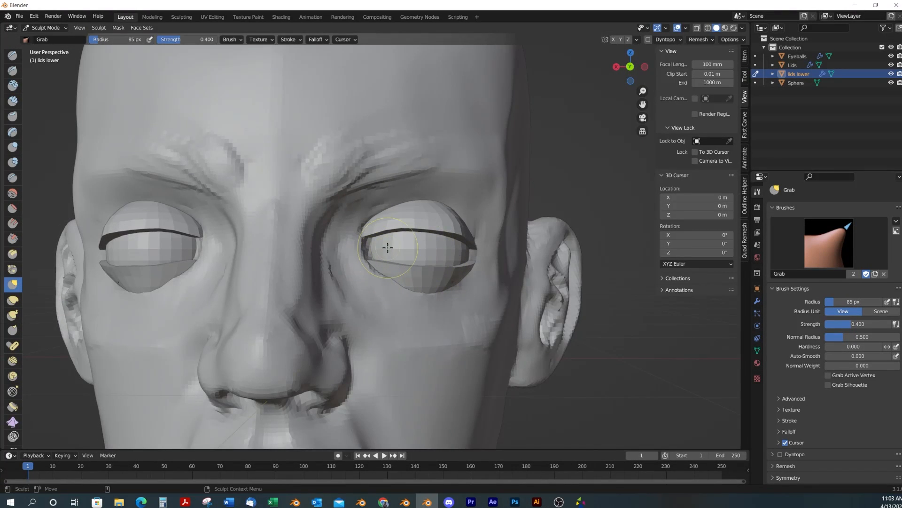
mouse_move(444, 263)
middle_down()
mouse_move(462, 275)
mouse_move(414, 266)
mouse_move(346, 306)
mouse_move(372, 289)
mouse_move(299, 252)
middle_up()
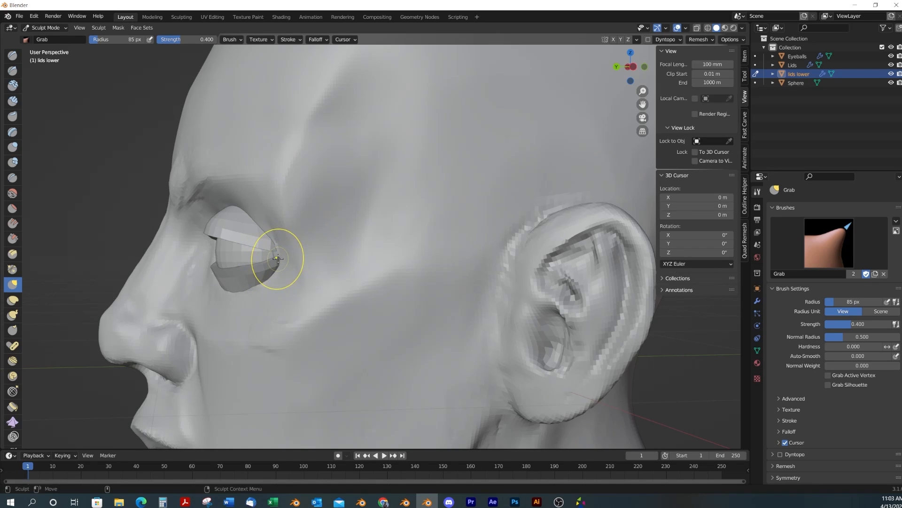
mouse_move(282, 258)
middle_down()
mouse_move(387, 295)
mouse_move(458, 256)
middle_up()
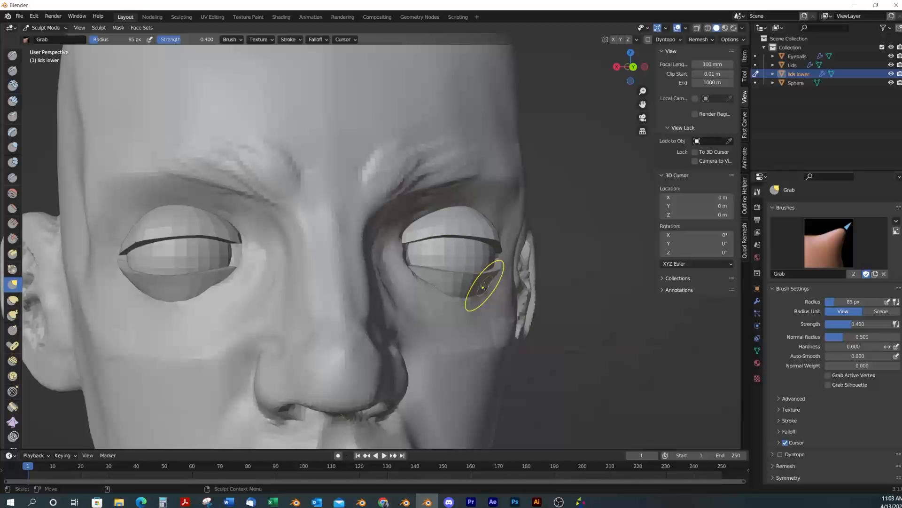
Make the upper Lids object active from Object Mode and enter Sculpt Mode on it
key(ctrl+Tab)
click(465, 219)
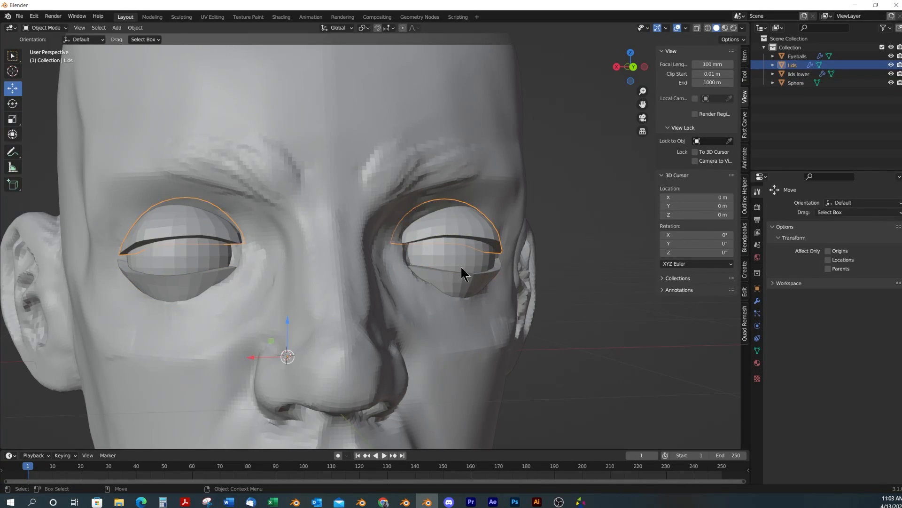
key(ctrl+Tab)
Pull the upper lid's outer corner back toward the temple in the side view with the Grab brush
mouse_move(464, 273)
alt+mouse_down()
mouse_move(442, 282)
mouse_move(453, 276)
mouse_move(413, 241)
mouse_move(365, 260)
alt+mouse_up()
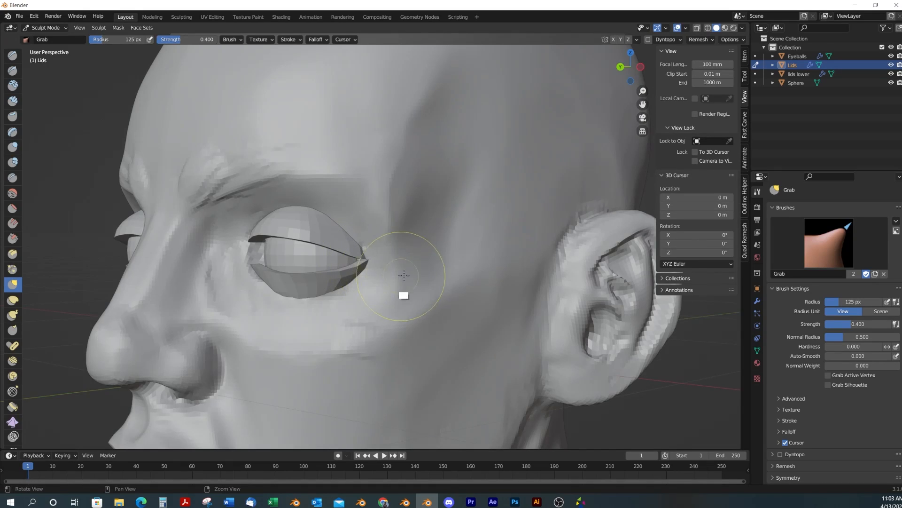
alt+drag(403, 296, 367, 264)
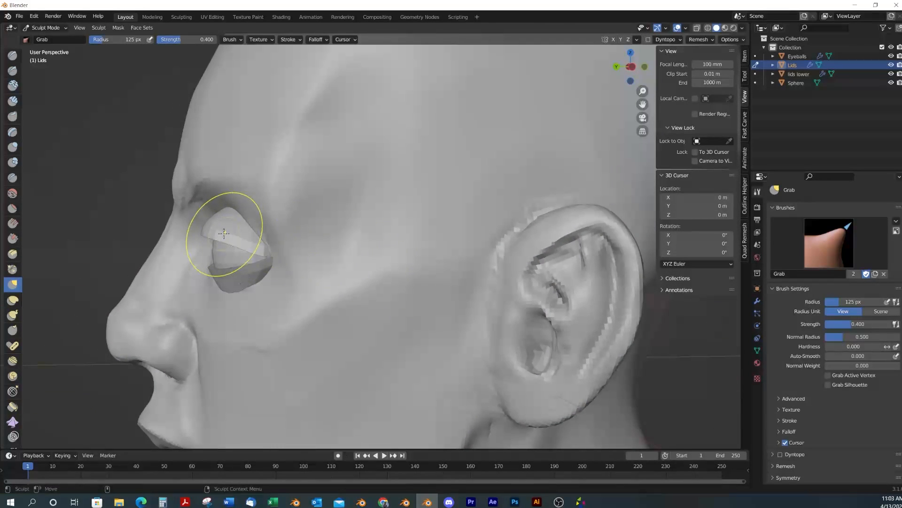
click(630, 66)
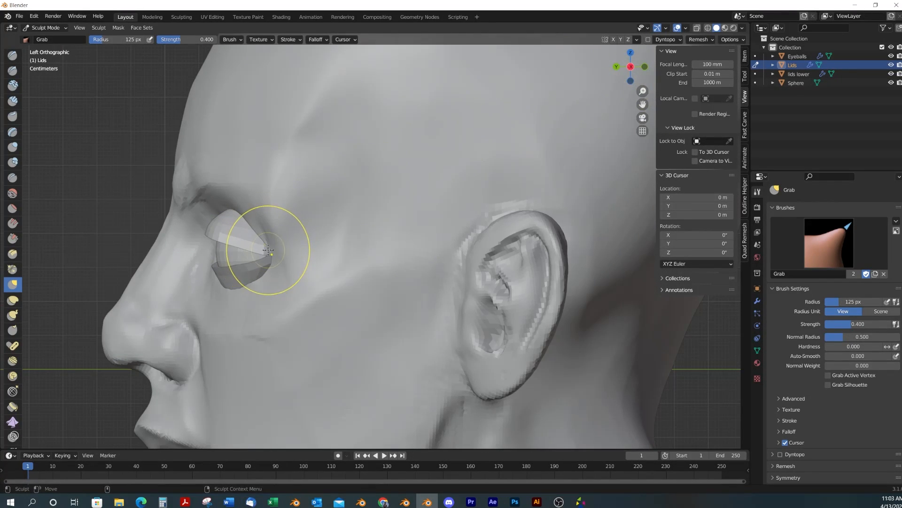
drag(259, 252, 273, 255)
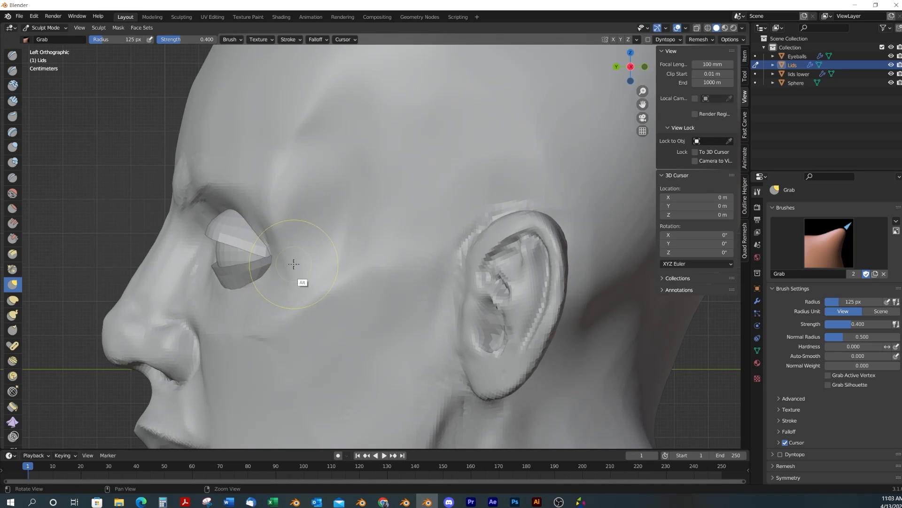
mouse_move(302, 282)
alt+mouse_down()
mouse_move(358, 278)
mouse_move(423, 254)
alt+mouse_up()
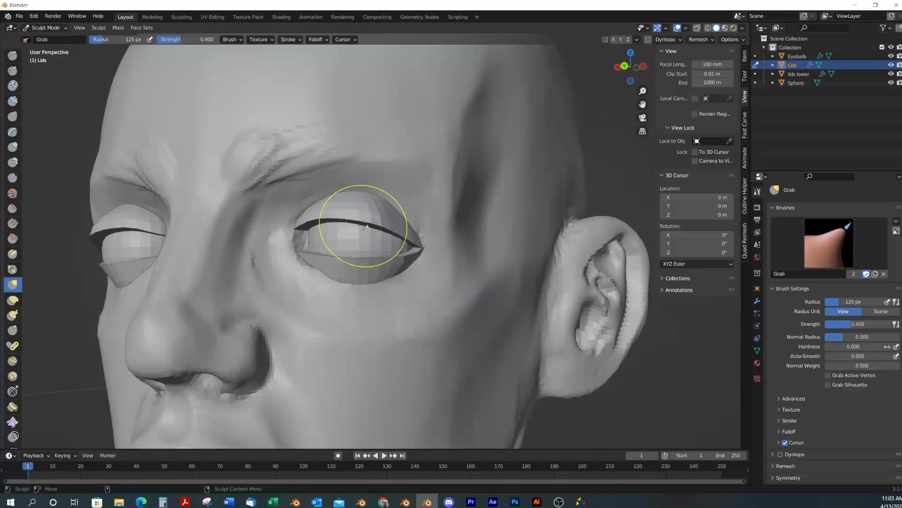
middle_drag(343, 231, 330, 253)
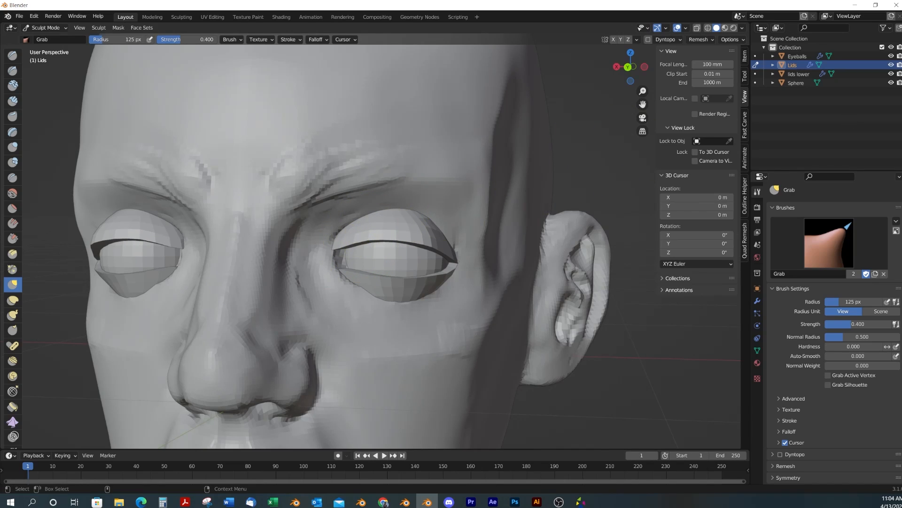
Reshape the upper lid's inner corner, front edge and crown around the eyeball with the Grab brush
key(alt+Tab)
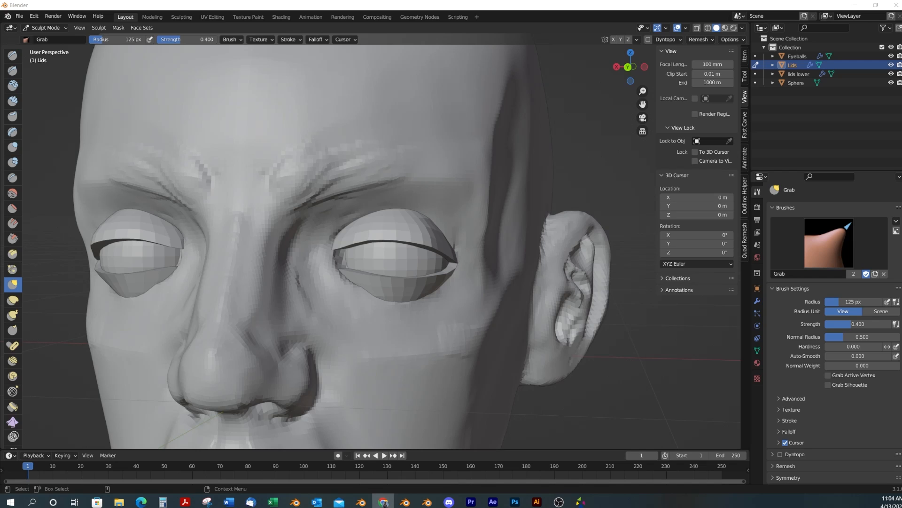
drag(343, 243, 375, 242)
mouse_move(374, 242)
middle_down()
mouse_move(375, 296)
mouse_move(331, 284)
middle_up()
drag(230, 239, 237, 241)
middle_drag(236, 240, 261, 246)
drag(241, 207, 238, 211)
mouse_move(277, 225)
middle_down()
mouse_move(314, 252)
mouse_move(403, 262)
middle_up()
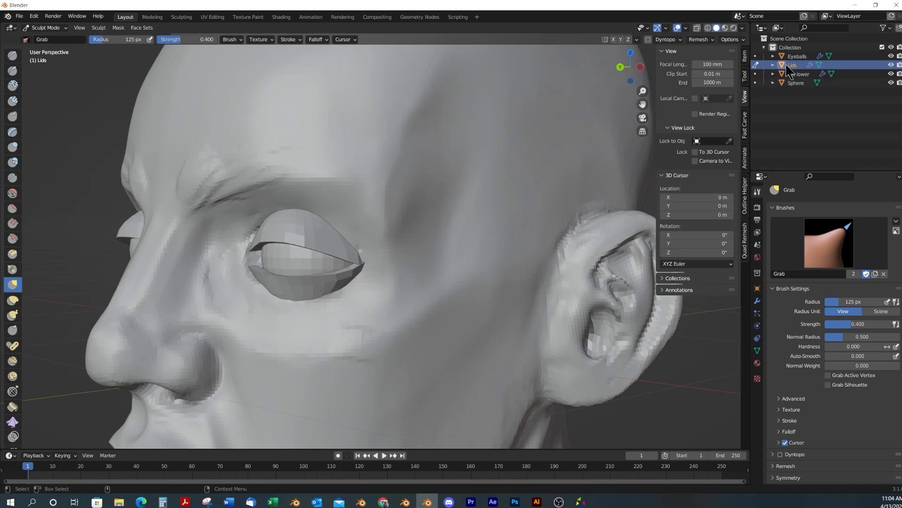
Clear the selection in Object Mode, select the lids lower object and enter Sculpt Mode on it
click(806, 73)
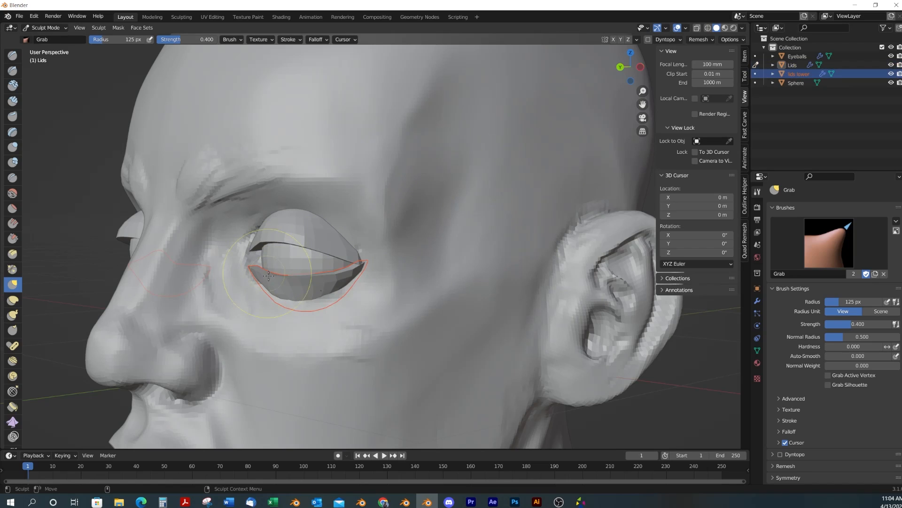
key(ctrl+Tab)
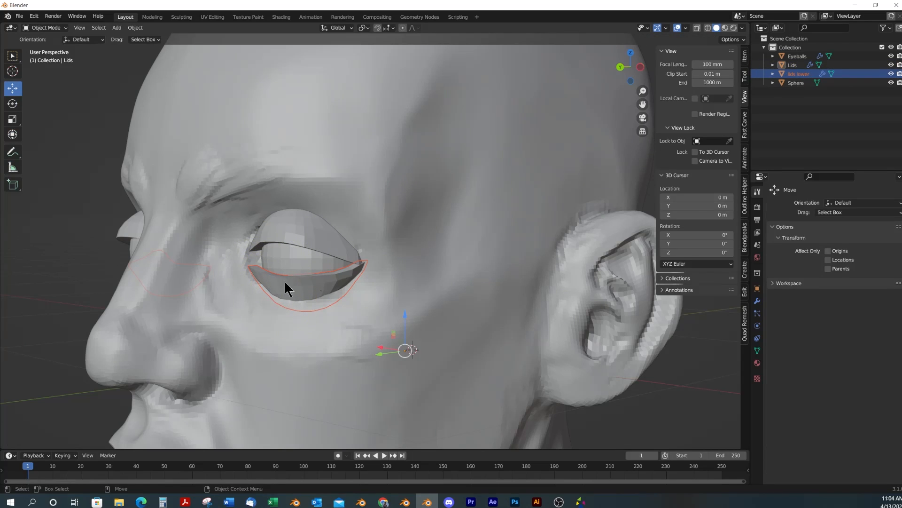
key(alt+a)
click(331, 280)
middle_drag(275, 345, 391, 318)
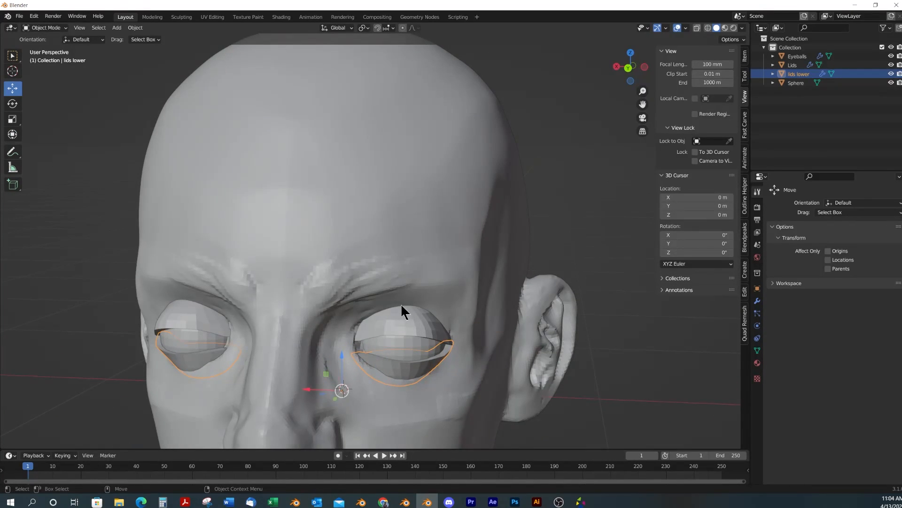
alt+drag(401, 303, 396, 370)
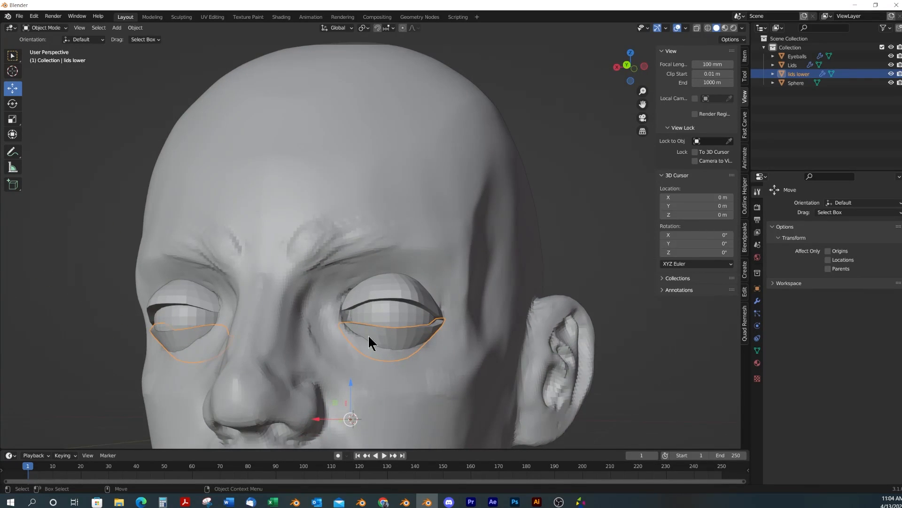
key(ctrl+Tab)
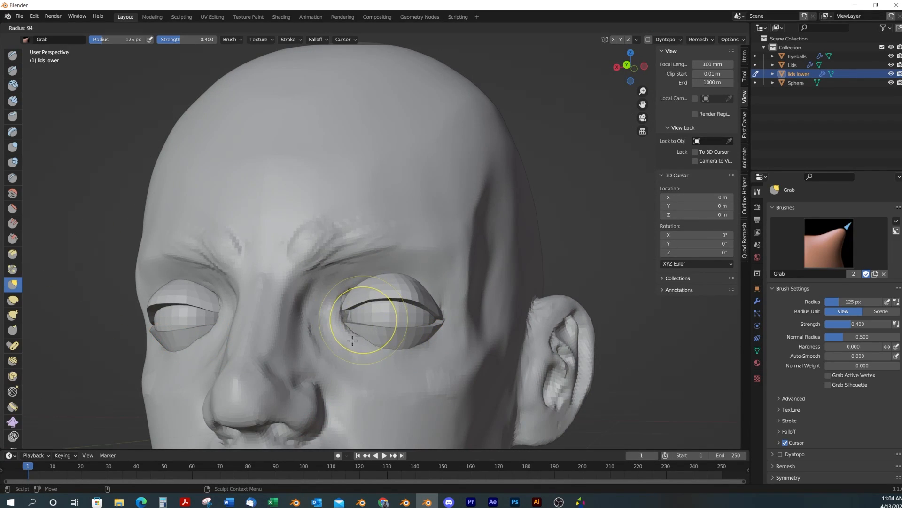
Set the Grab brush radius to 80 px and adjust the lower lid's inner and outer corners around the eyeball
key(f)
click(348, 312)
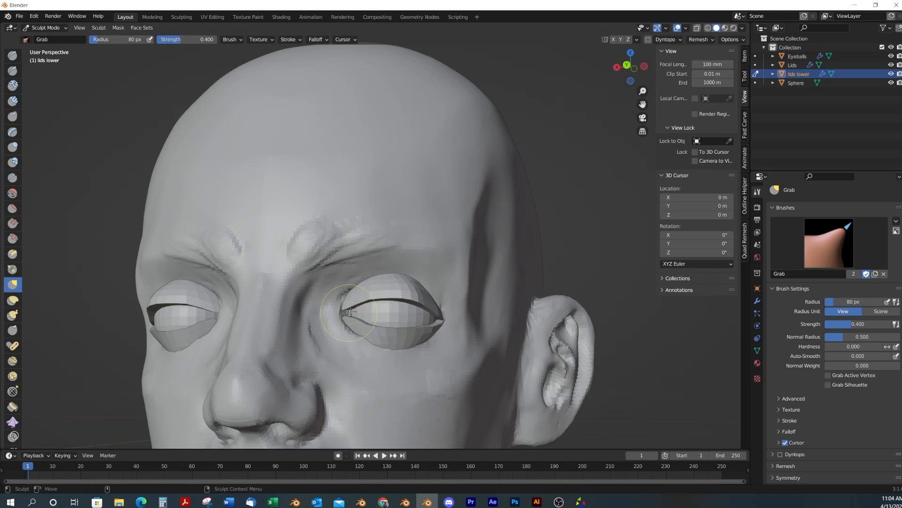
mouse_move(437, 348)
alt+mouse_down()
mouse_move(423, 375)
mouse_move(355, 338)
mouse_move(343, 379)
alt+mouse_up()
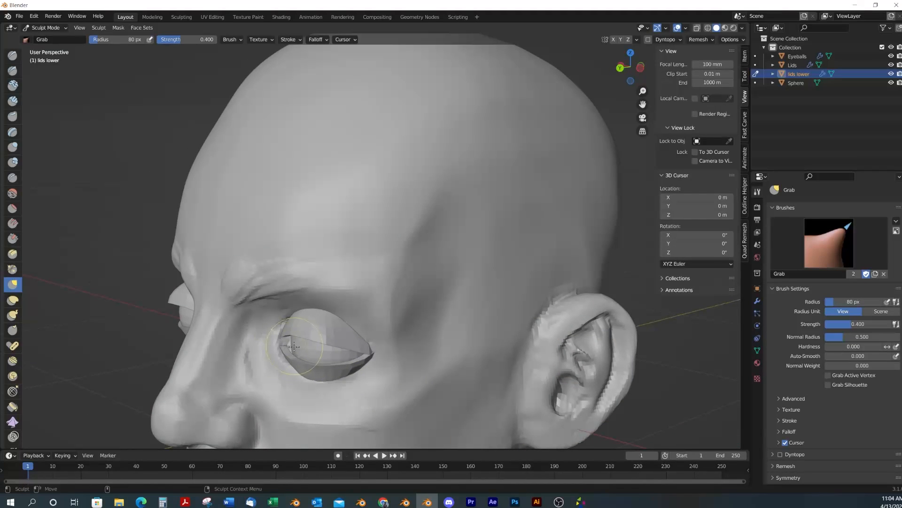
alt+drag(358, 404, 354, 411)
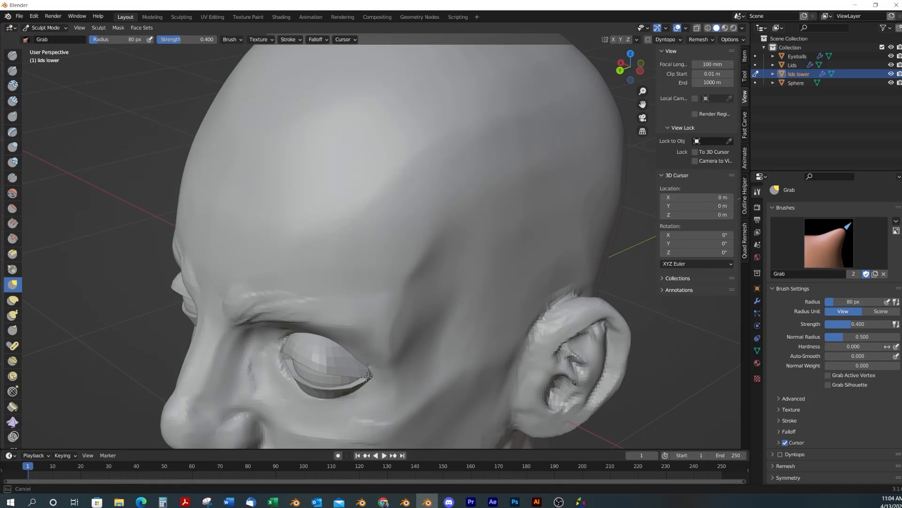
mouse_move(368, 377)
alt+mouse_down()
mouse_move(397, 417)
mouse_move(350, 404)
alt+mouse_up()
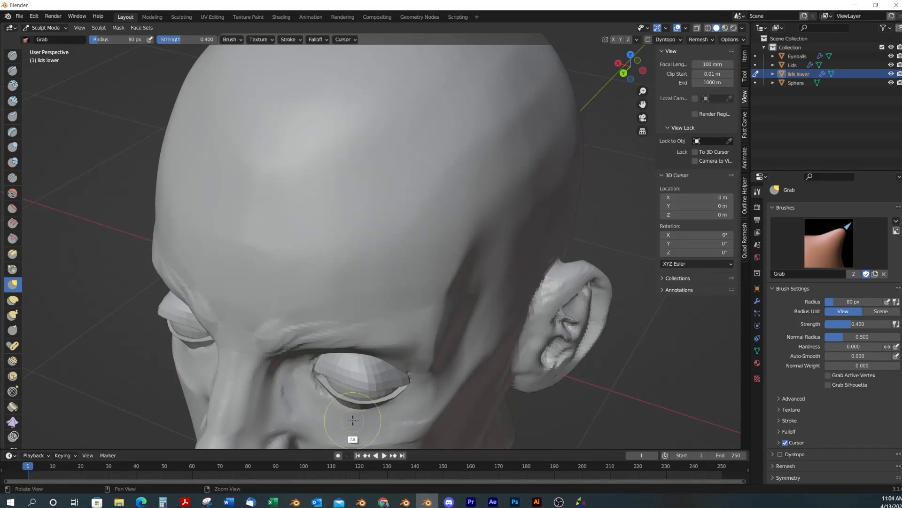
mouse_move(354, 439)
alt+mouse_down()
mouse_move(357, 376)
mouse_move(344, 369)
mouse_move(403, 396)
mouse_move(411, 383)
mouse_move(374, 358)
mouse_move(404, 359)
mouse_move(393, 328)
mouse_move(430, 377)
mouse_move(399, 342)
mouse_move(445, 365)
mouse_move(441, 340)
mouse_move(427, 396)
mouse_move(437, 379)
alt+mouse_up()
Switch the sculpting target from the lower lids to the upper Lids object through Object Mode
key(ctrl+Tab)
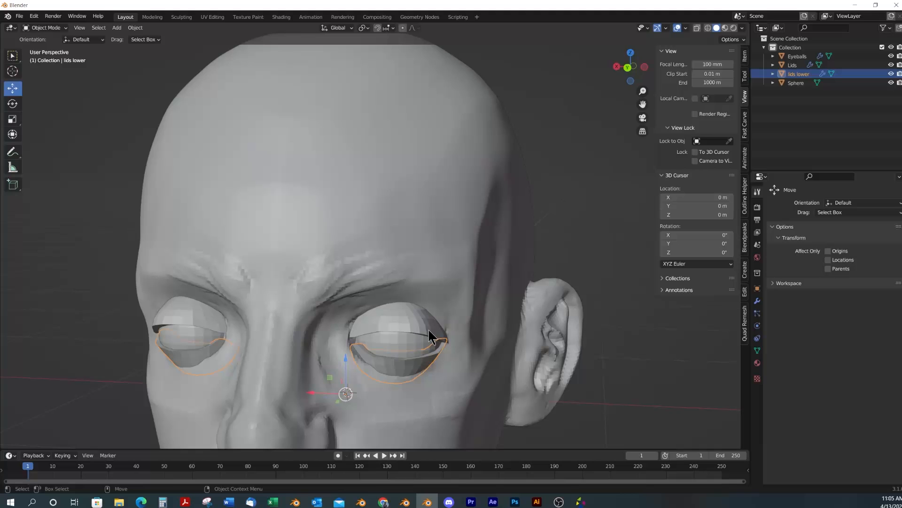
click(409, 320)
key(ctrl+Tab)
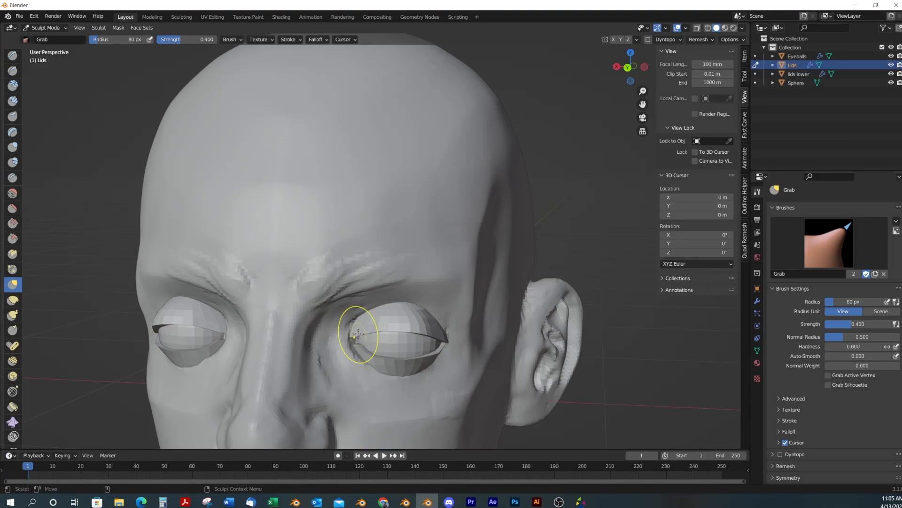
Shape the upper lid's corners with the Grab brush and pull its outer edge outward in the straight-on face view
mouse_move(403, 342)
alt+mouse_down()
mouse_move(393, 307)
mouse_move(348, 321)
alt+mouse_up()
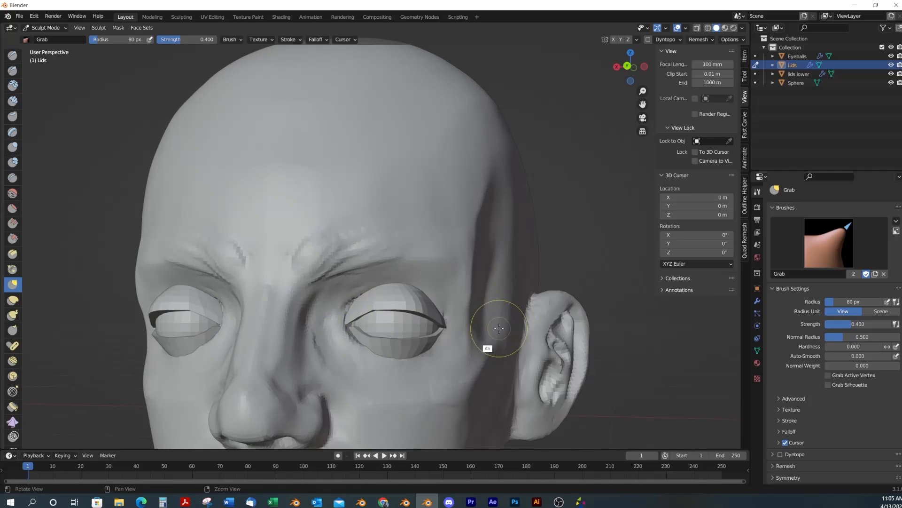
alt+drag(490, 346, 427, 328)
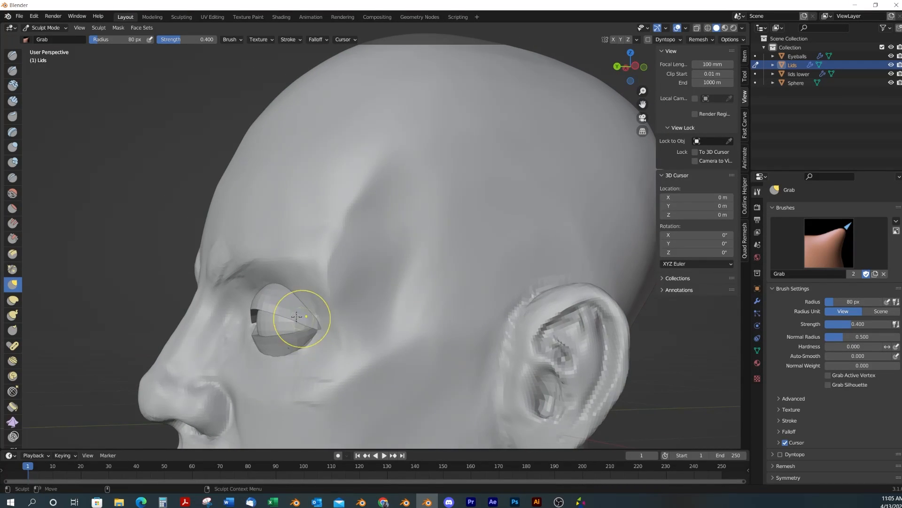
mouse_move(299, 319)
alt+mouse_down()
mouse_move(379, 335)
mouse_move(438, 303)
alt+mouse_up()
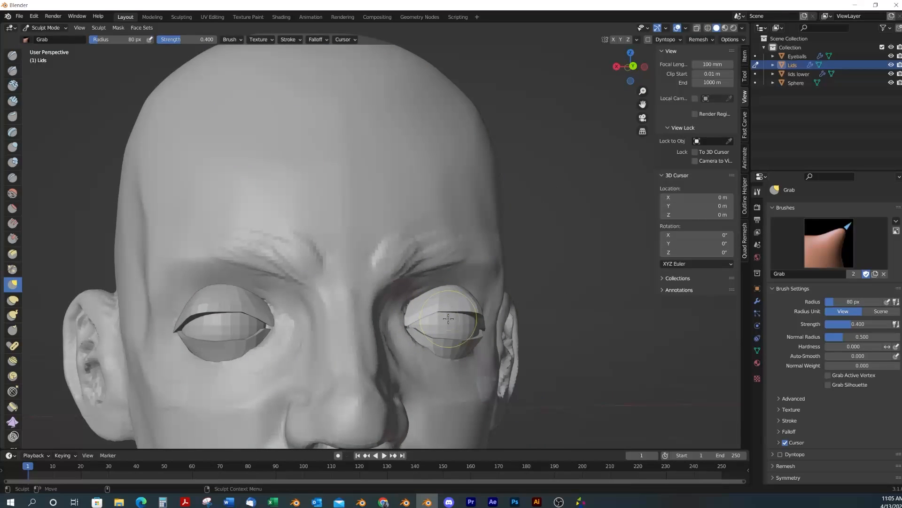
mouse_move(473, 356)
alt+mouse_down()
mouse_move(429, 302)
mouse_move(417, 313)
mouse_move(413, 302)
mouse_move(403, 306)
mouse_move(433, 307)
mouse_move(510, 238)
alt+mouse_up()
click(630, 67)
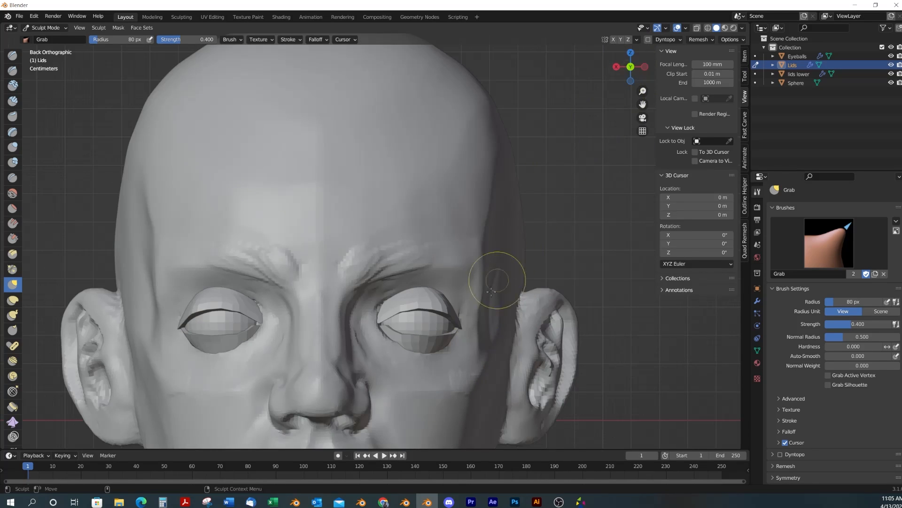
mouse_move(431, 313)
mouse_down()
mouse_move(411, 311)
mouse_move(451, 309)
mouse_up()
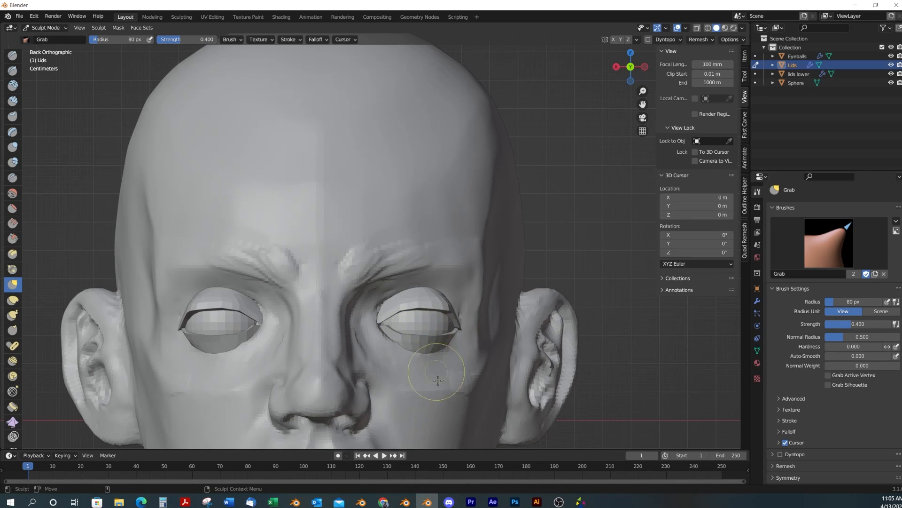
Return to Object Mode and deselect the upper lids
key(ctrl+Tab)
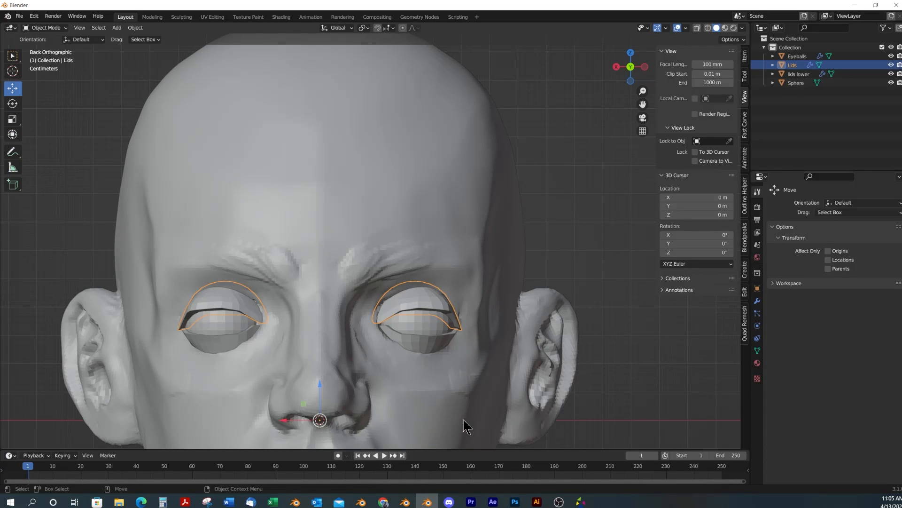
scroll(326, 377, down, 4)
middle_drag(326, 377, 396, 353)
click(481, 365)
scroll(394, 365, down, 2)
scroll(388, 314, up, 3)
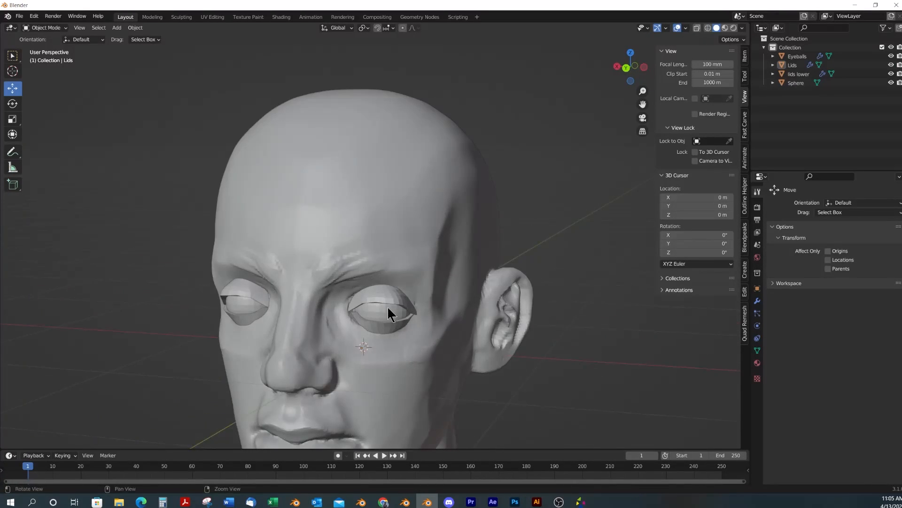
Select the eyeballs, upper lids and lower lids together and move them slightly within the eye sockets
middle_drag(390, 314, 312, 309)
click(357, 309)
shift+click(356, 298)
shift+click(367, 316)
drag(404, 361, 407, 360)
middle_drag(326, 336, 401, 354)
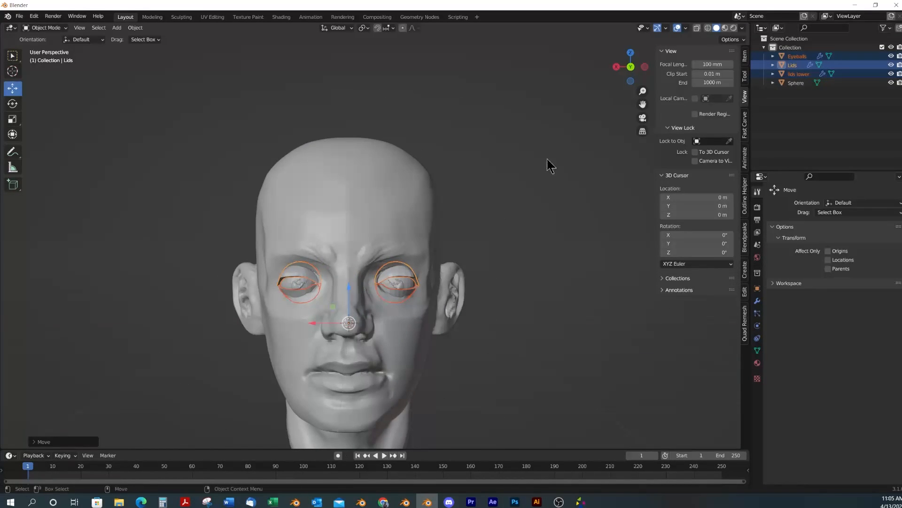
Select the eyeballs, upper lids and lower lids, and shift one eye's geometry slightly inward in Edit Mode so the mirrored eye follows
click(632, 69)
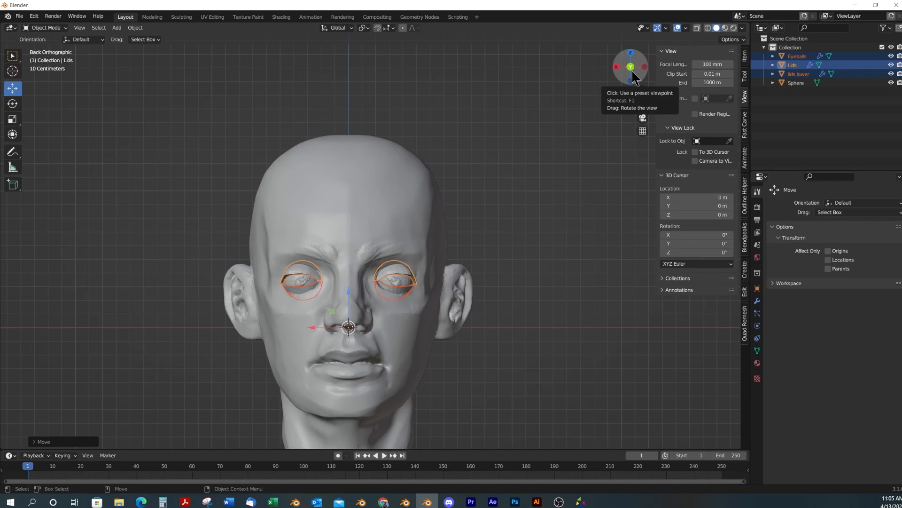
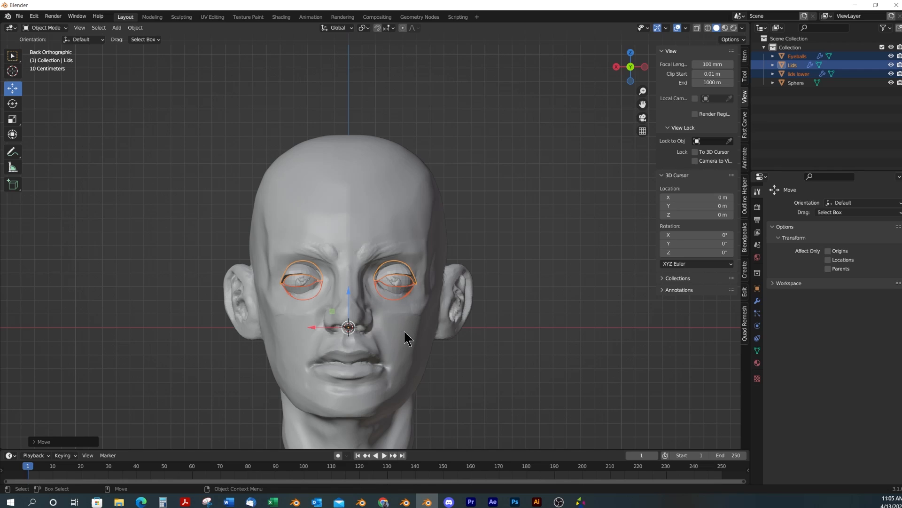
click(453, 246)
scroll(405, 288, up, 2)
click(418, 309)
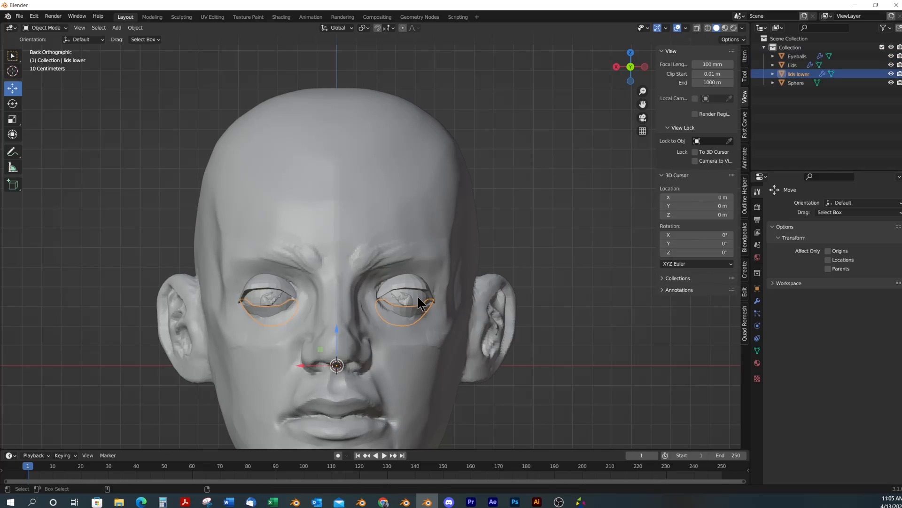
shift+click(417, 280)
shift+click(415, 281)
key(Tab)
key(c)
mouse_move(416, 283)
mouse_down()
mouse_move(407, 297)
mouse_move(361, 301)
mouse_up()
key(Escape)
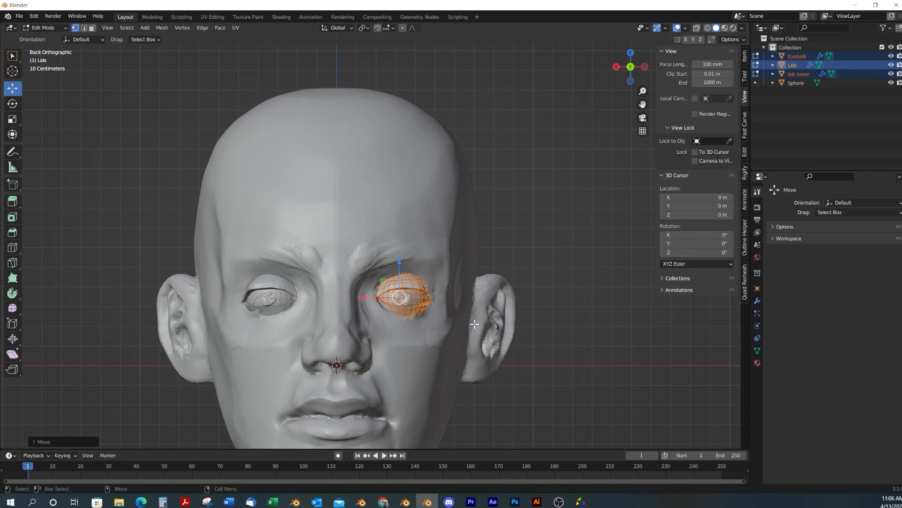
key(Tab)
Carve the head's eye sockets back around the eyeballs and lids in Sculpt Mode with the subtracting Draw brush at 63 px radius
click(524, 322)
click(414, 333)
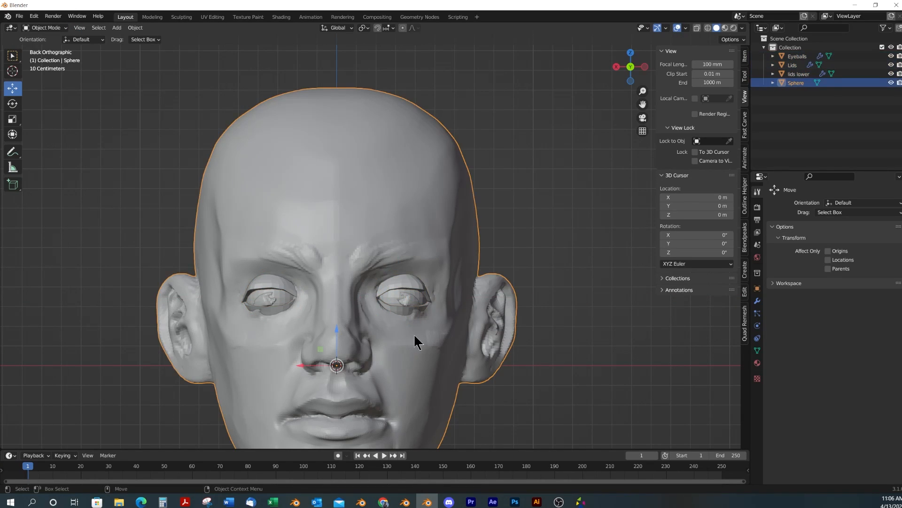
key(ctrl+Tab)
scroll(380, 311, up, 3)
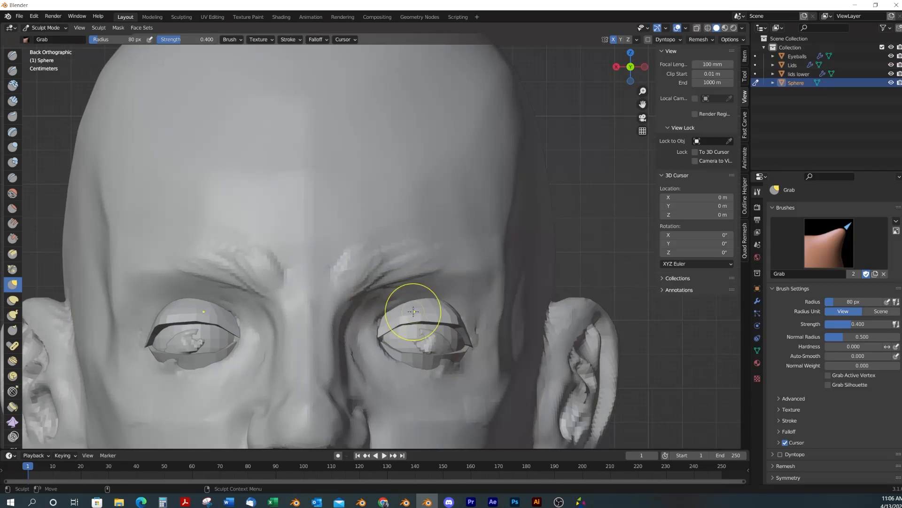
click(13, 55)
key(f)
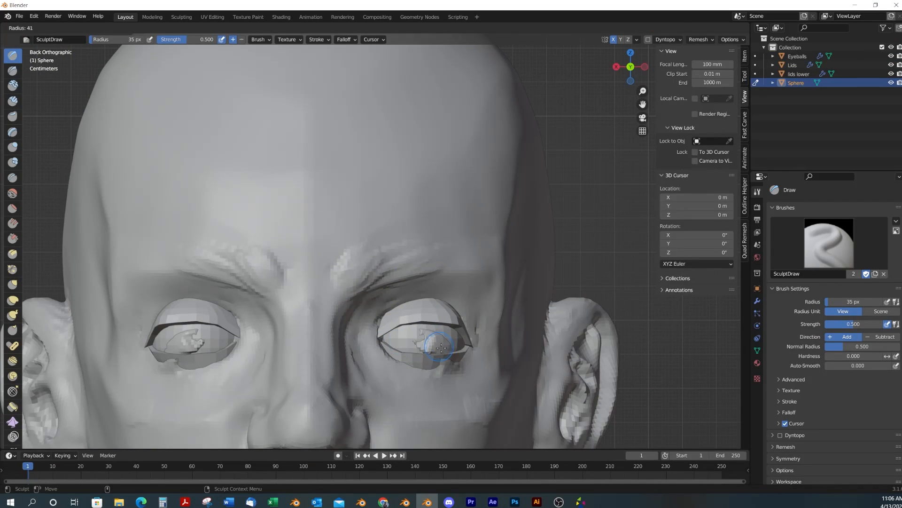
click(449, 343)
mouse_move(438, 345)
ctrl+mouse_down()
mouse_move(380, 340)
mouse_move(376, 333)
mouse_move(400, 318)
ctrl+mouse_up()
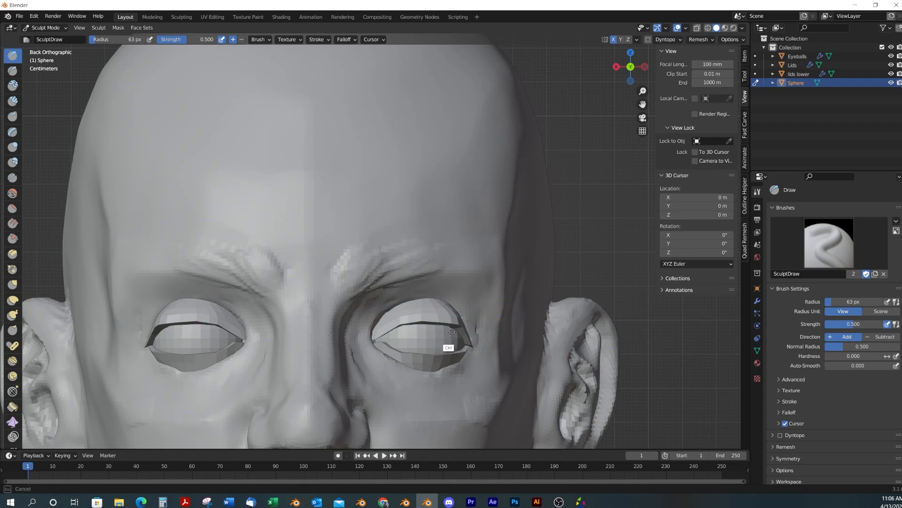
ctrl+drag(441, 366, 407, 360)
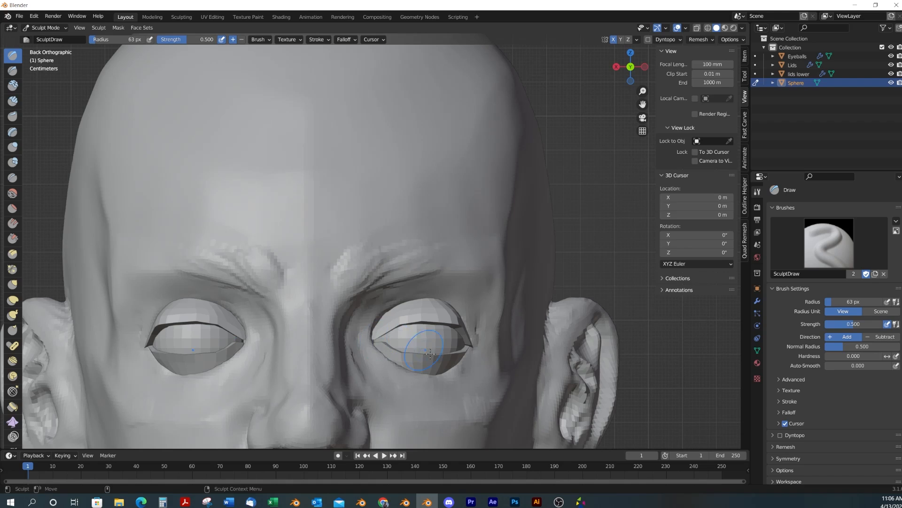
Smooth the head's surface between the nose bridge and the eye socket from a three-quarter view
middle_drag(464, 401, 416, 372)
scroll(416, 372, down, 4)
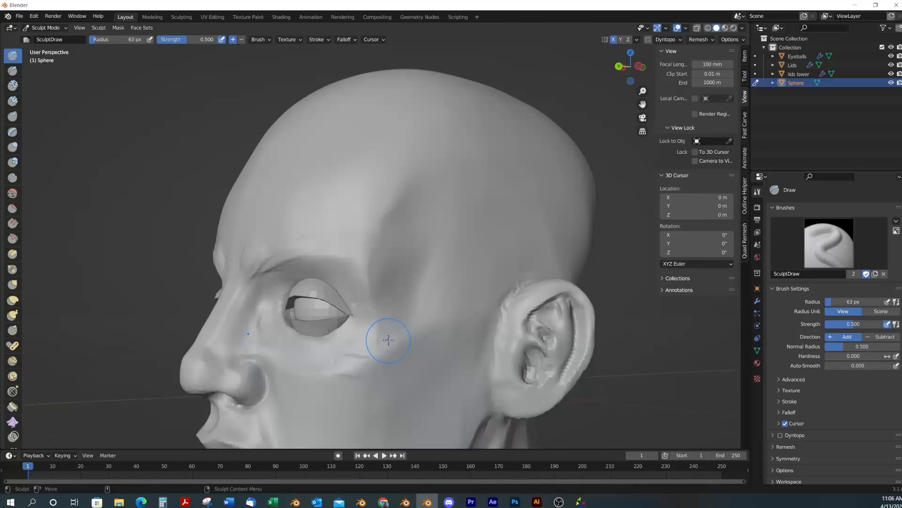
mouse_move(393, 342)
middle_down()
mouse_move(464, 346)
mouse_move(423, 362)
mouse_move(443, 373)
mouse_move(421, 361)
middle_up()
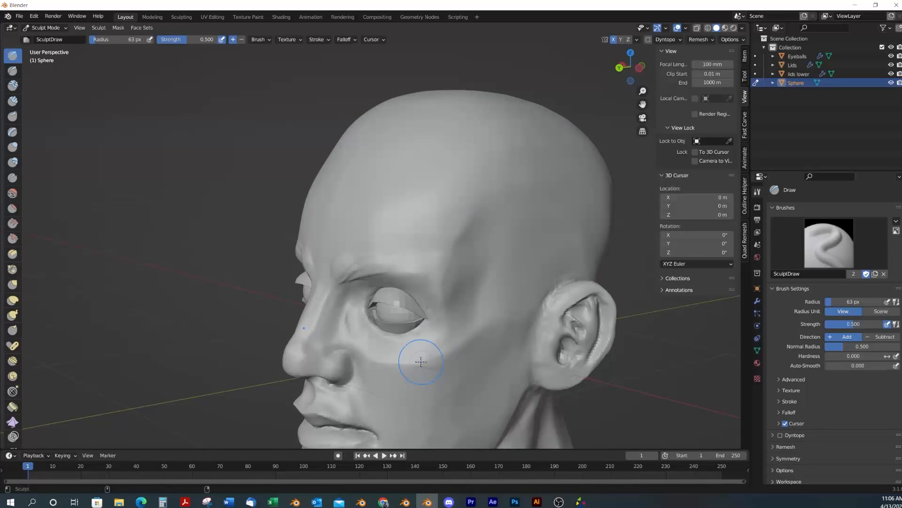
shift+drag(356, 322, 361, 301)
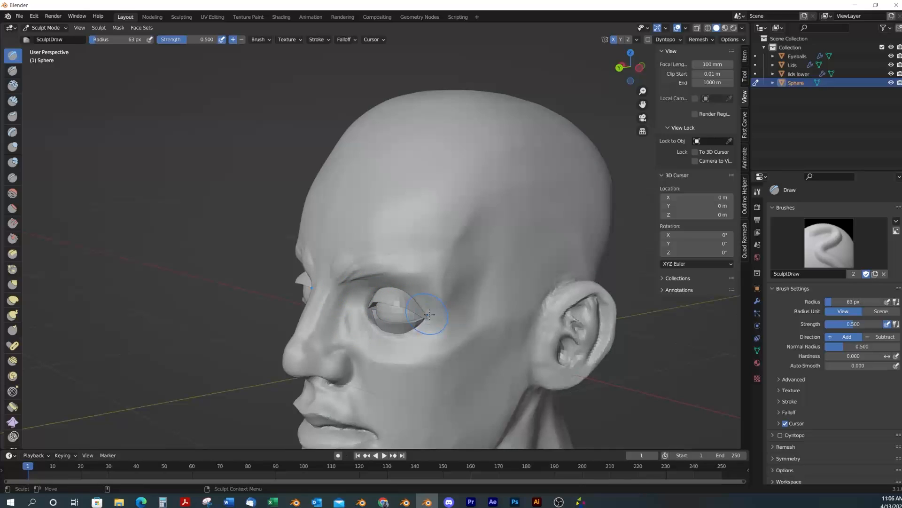
Save the file as Day1-Male.blend in the 1 Head everyday folder
key(ctrl+s)
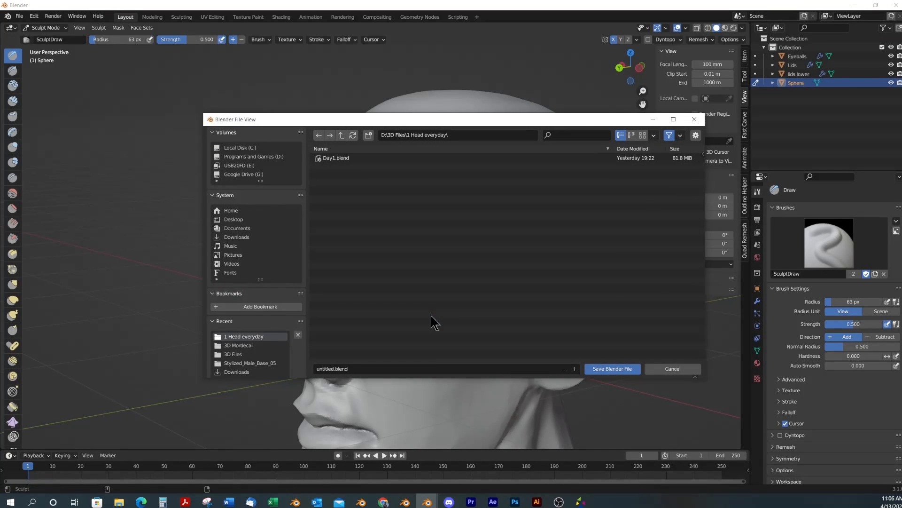
click(335, 368)
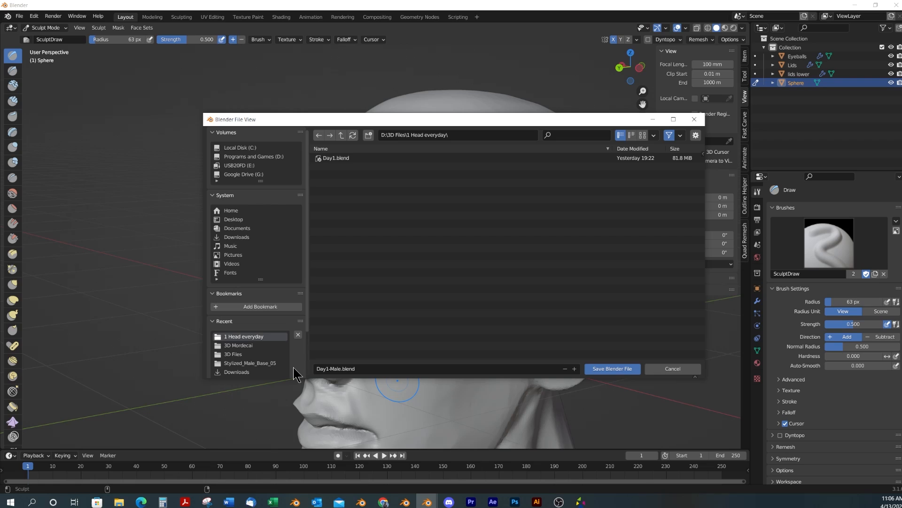
click(625, 369)
Nudge the head's surface beside the eye slightly upward with the Grab brush at 90 px radius
mouse_move(596, 332)
middle_down()
mouse_move(455, 345)
mouse_move(329, 346)
mouse_move(358, 341)
mouse_move(318, 334)
mouse_move(446, 203)
mouse_move(588, 94)
middle_up()
key(g)
drag(308, 317, 307, 312)
mouse_move(307, 312)
middle_down()
mouse_move(376, 263)
mouse_move(443, 292)
mouse_move(382, 315)
middle_up()
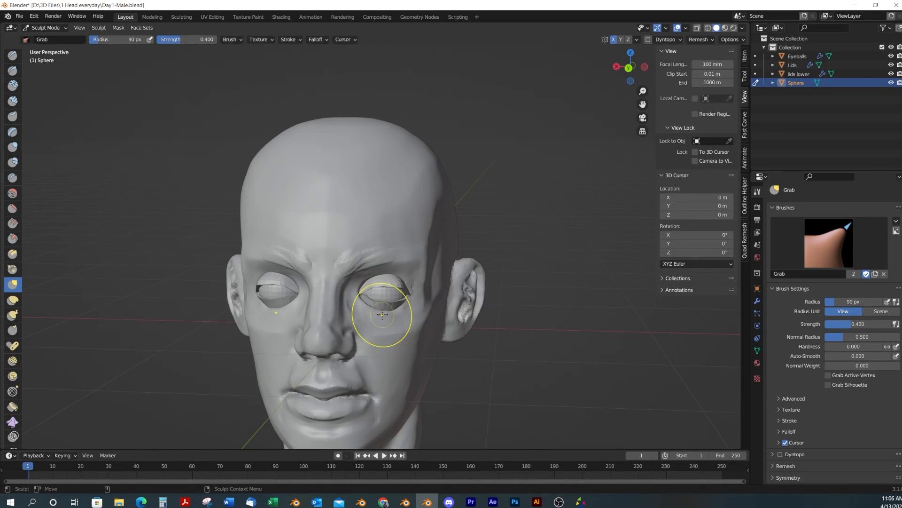
Return to Object Mode and apply the Mirror modifier on the Eyeballs object
key(ctrl+Tab)
click(393, 299)
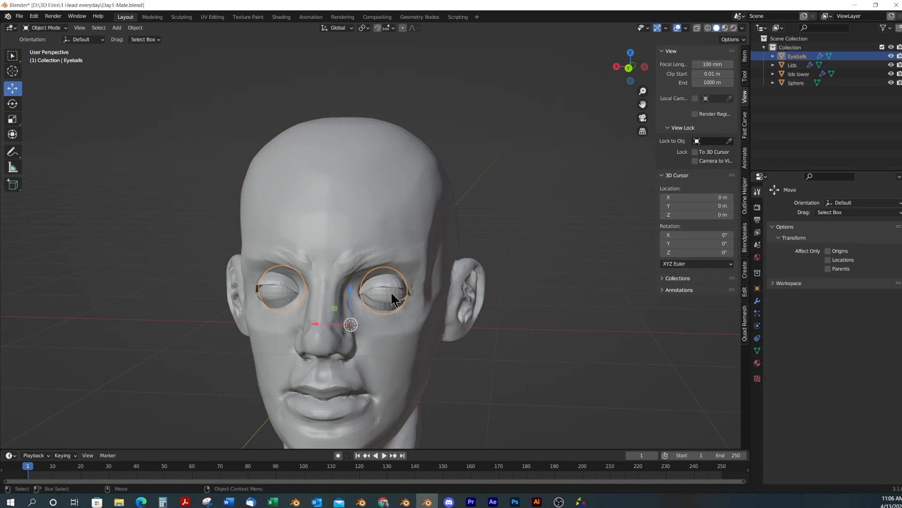
scroll(390, 291, up, 4)
middle_drag(393, 293, 418, 308)
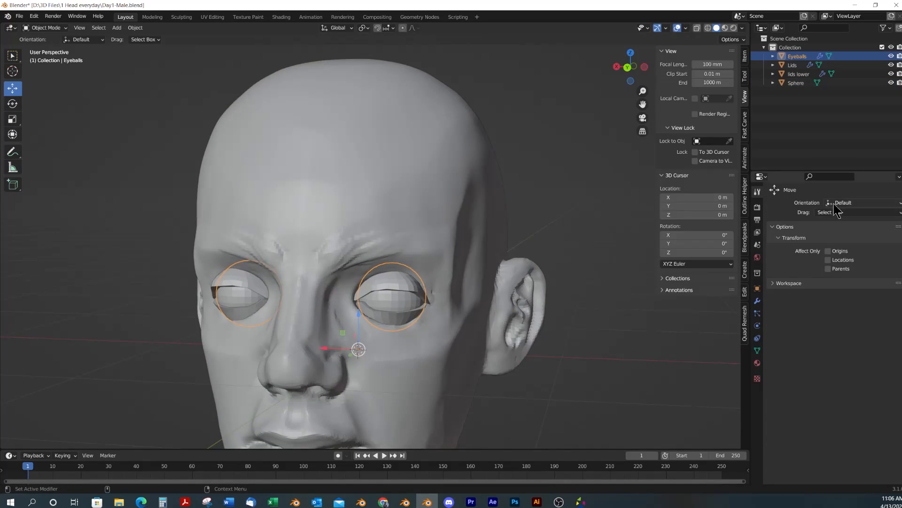
click(757, 301)
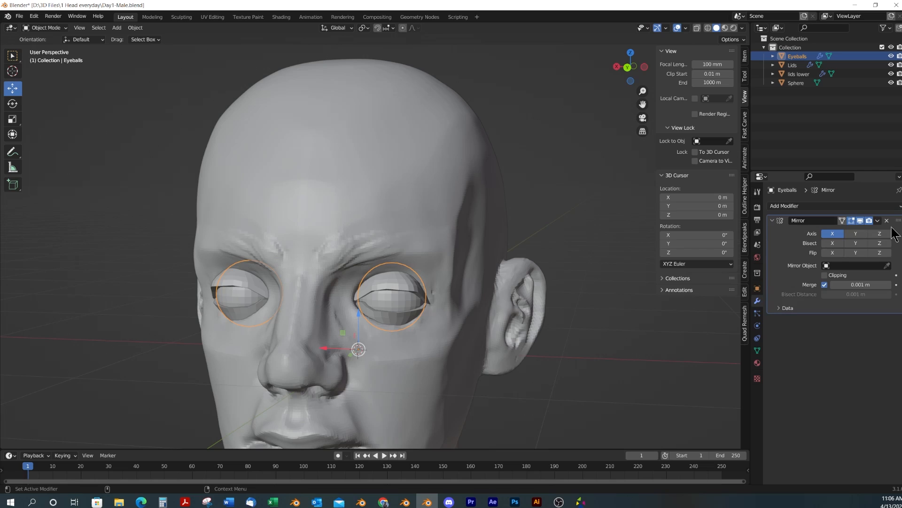
click(877, 221)
click(869, 230)
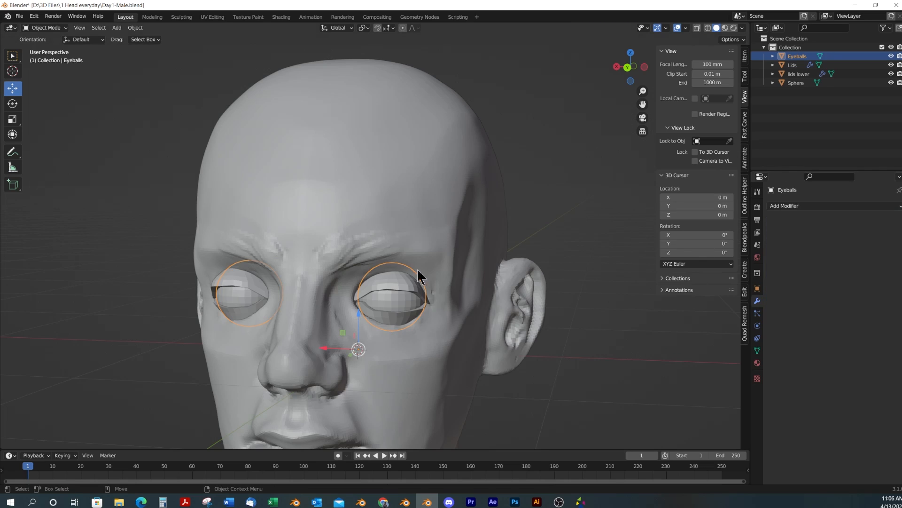
Apply the Mirror modifiers on the upper Lids and lids lower objects
click(392, 275)
click(877, 220)
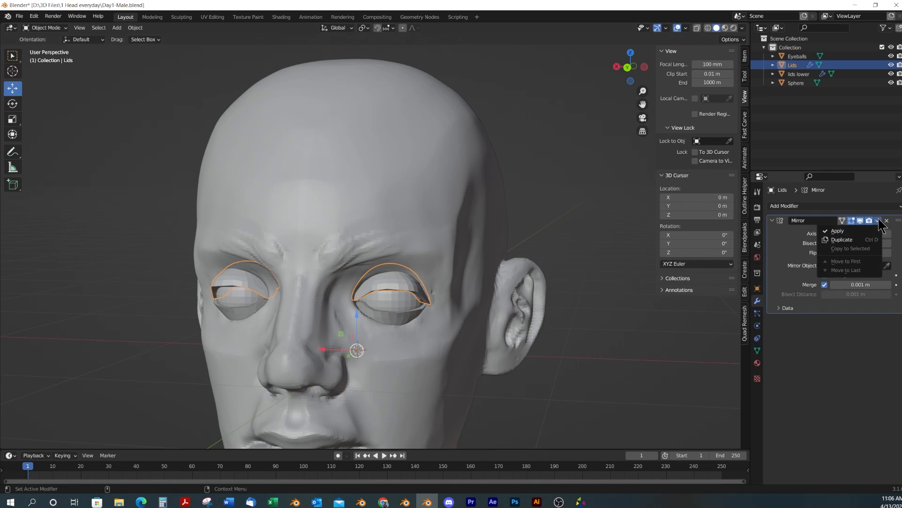
click(870, 230)
click(395, 316)
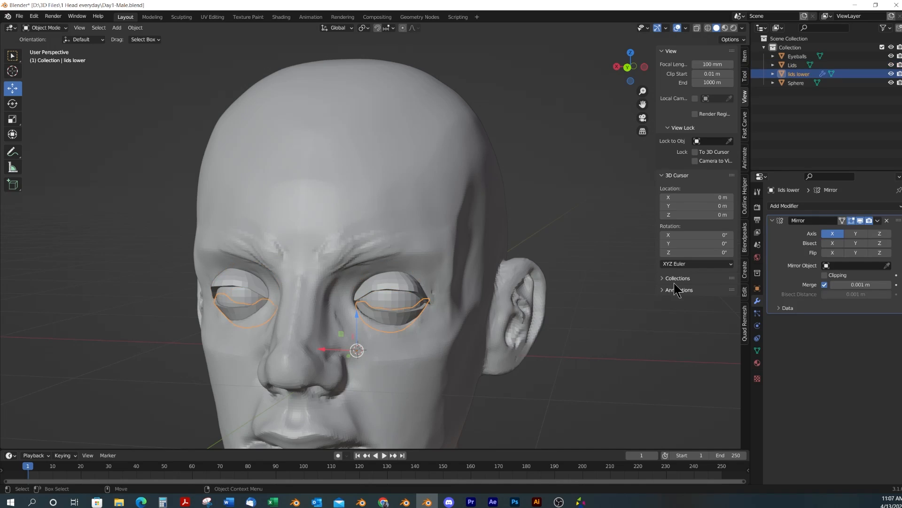
click(878, 220)
click(867, 230)
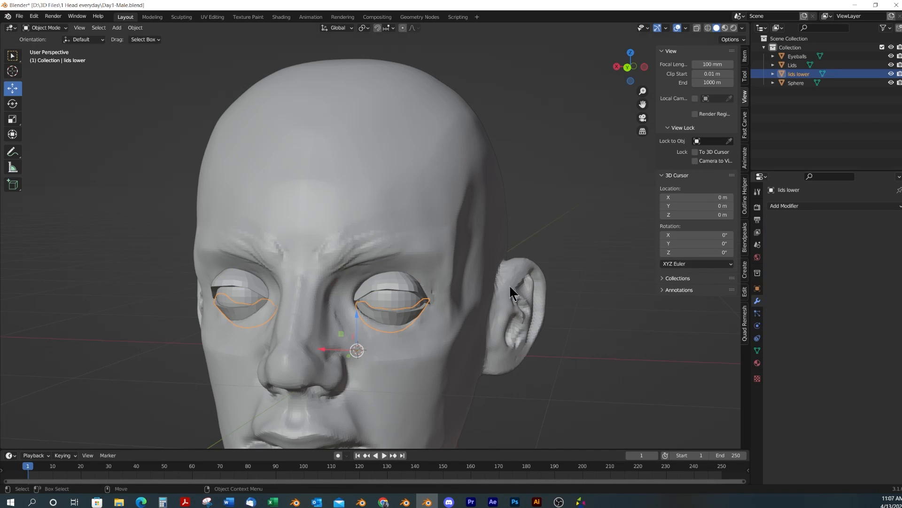
shift+click(392, 298)
shift+click(391, 282)
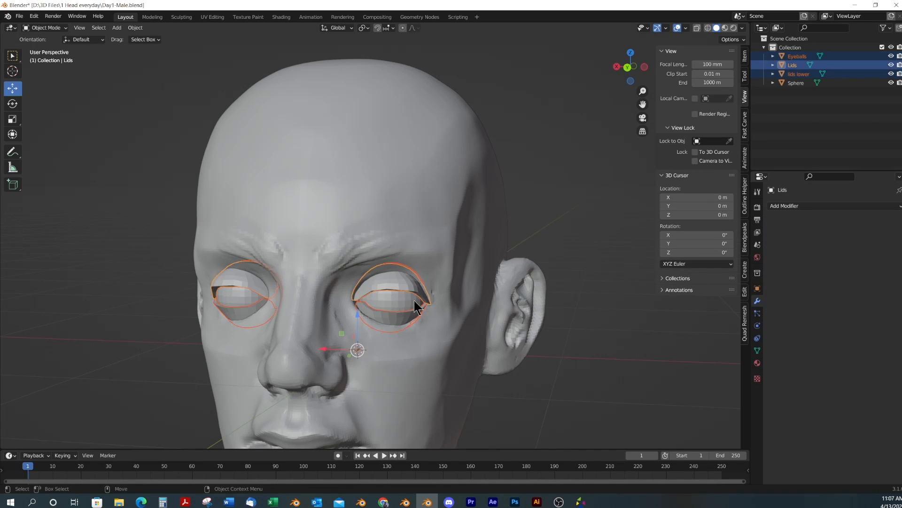
middle_drag(390, 282, 378, 306)
shift+click(366, 302)
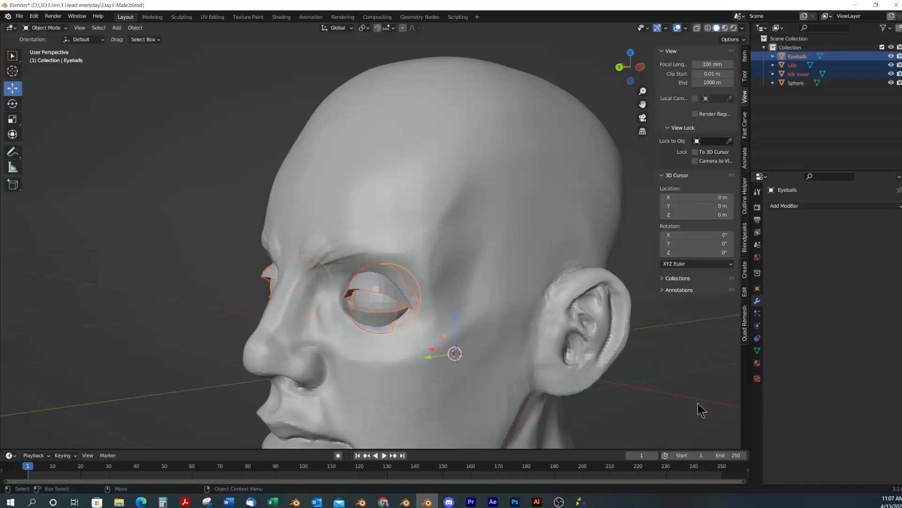
click(237, 316)
Add a Subdivision Surface modifier to the upper Lids and another to the lids lower object
click(362, 322)
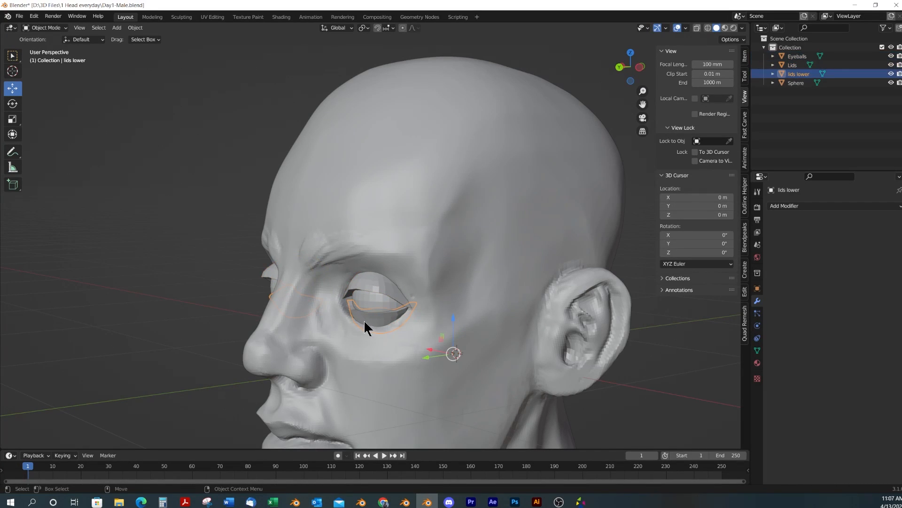
click(373, 283)
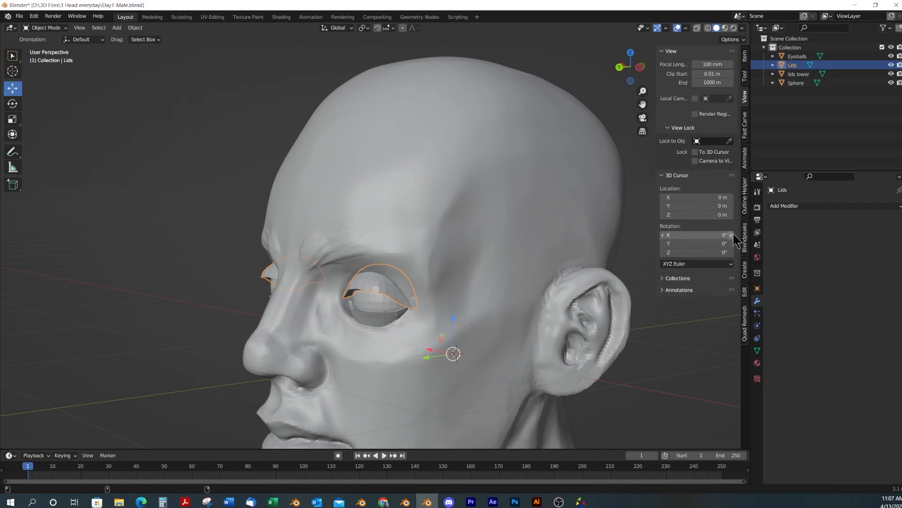
click(806, 206)
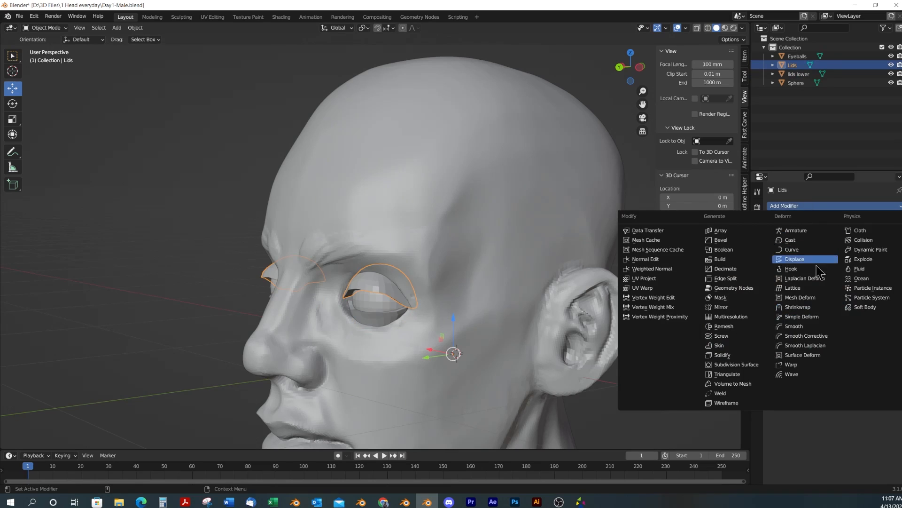
click(744, 366)
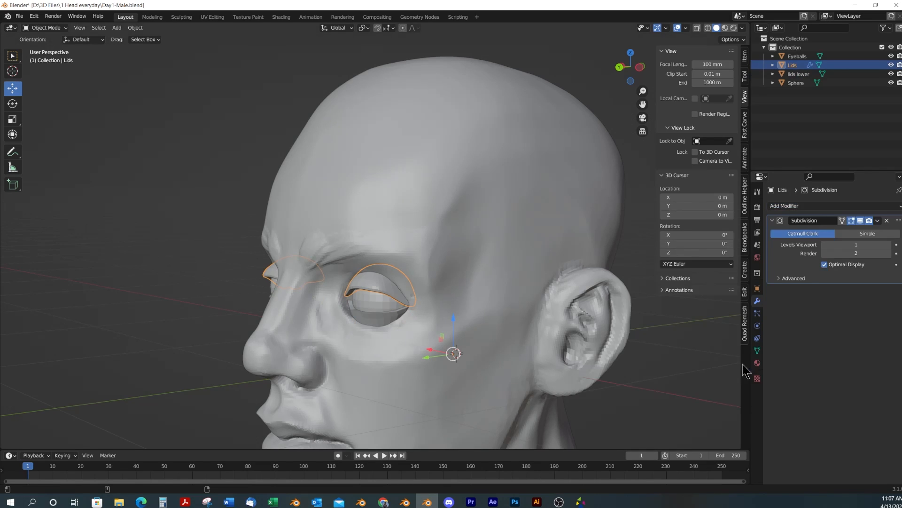
click(781, 278)
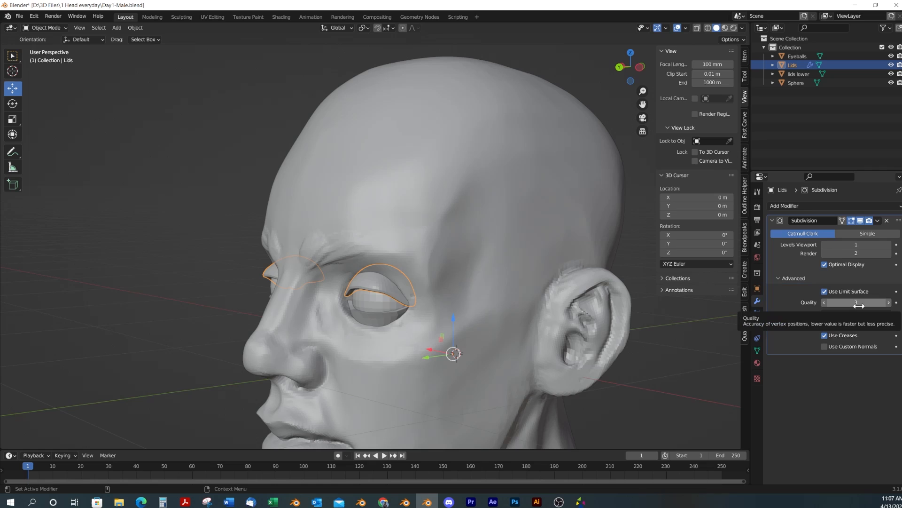
click(368, 326)
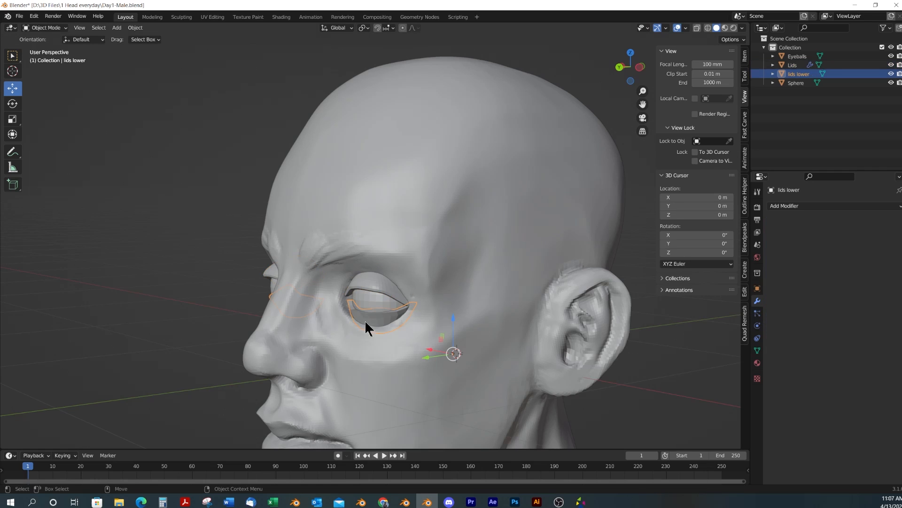
click(794, 206)
click(737, 364)
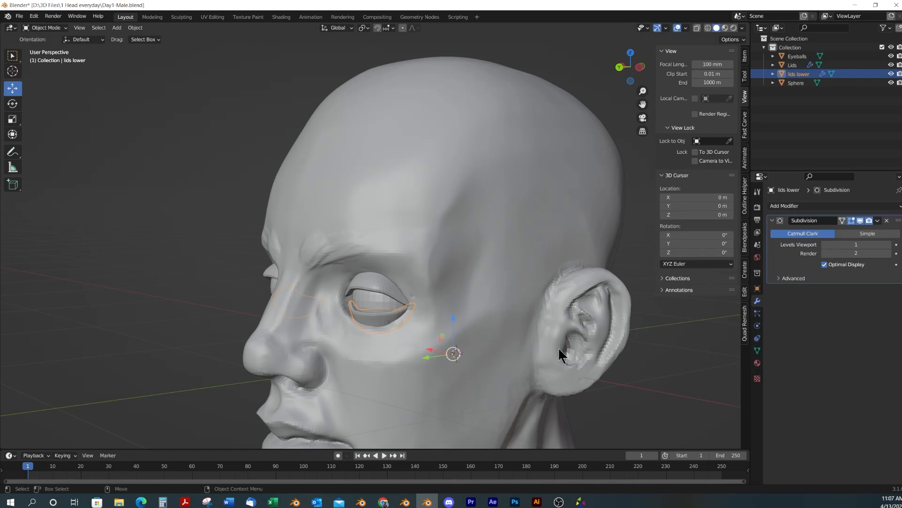
Apply the Subdivision modifiers on the lids lower and upper Lids objects
middle_drag(385, 315, 531, 315)
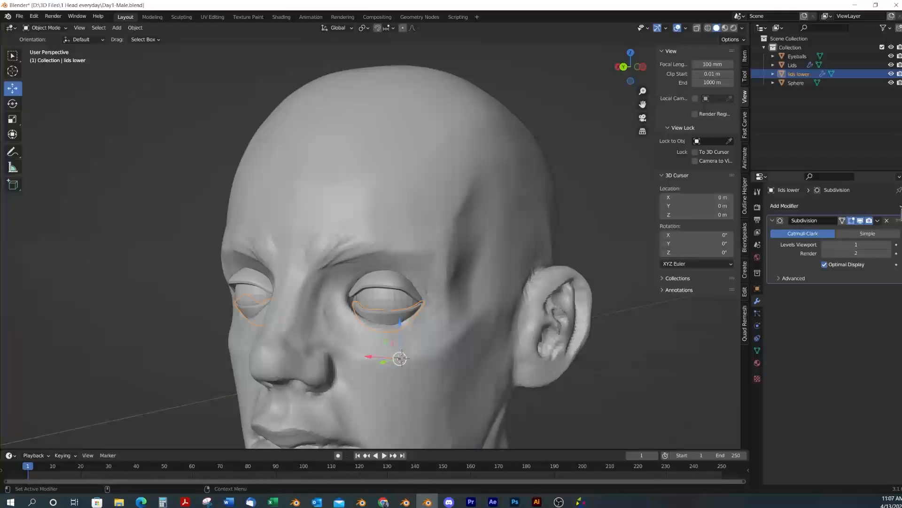
click(878, 220)
click(837, 231)
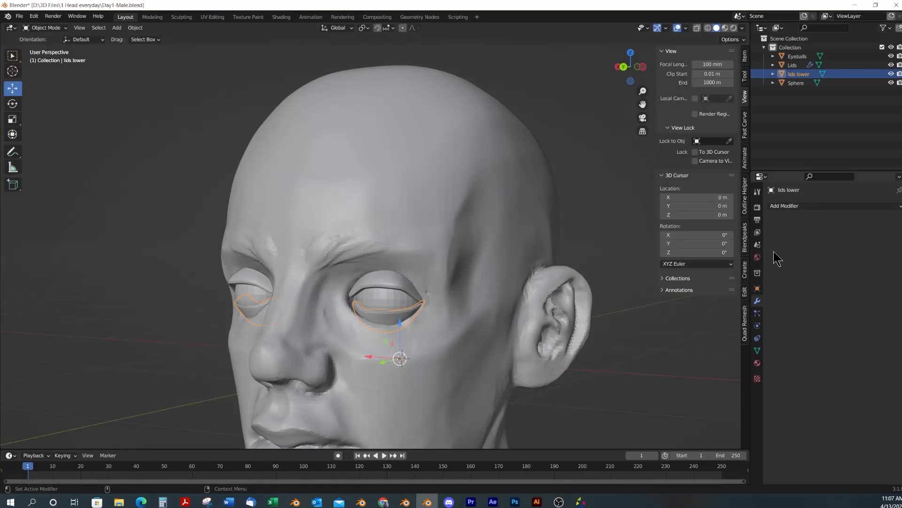
click(385, 282)
click(877, 221)
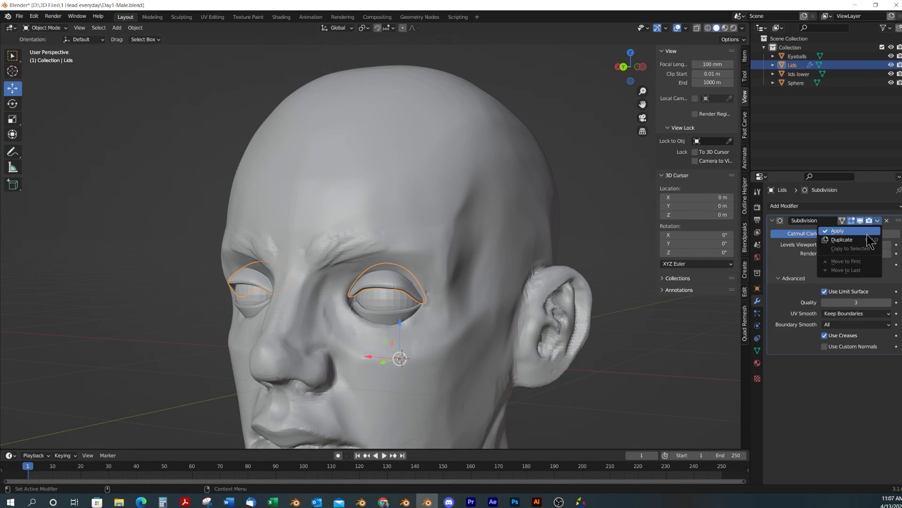
click(867, 233)
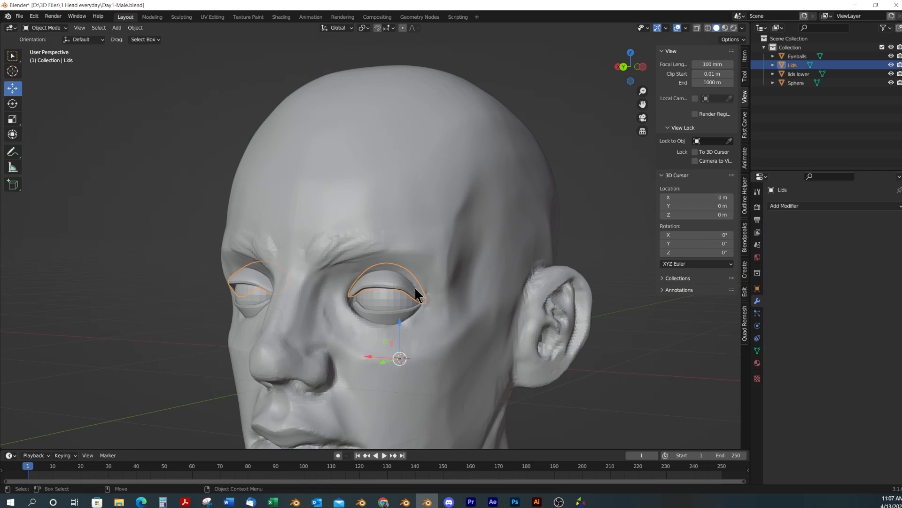
Join the upper Lids and lids lower objects into the head mesh, Sphere
middle_drag(415, 289, 415, 327)
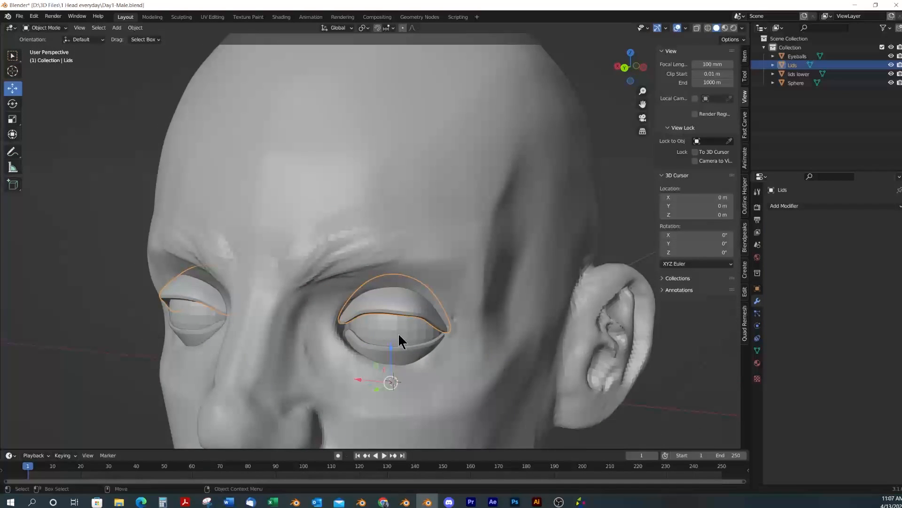
shift+click(414, 352)
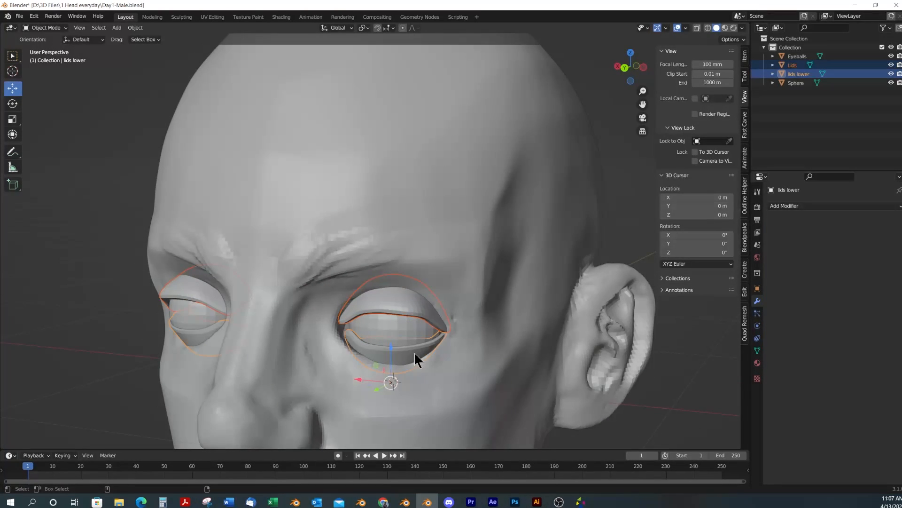
shift+click(416, 240)
right_click(416, 241)
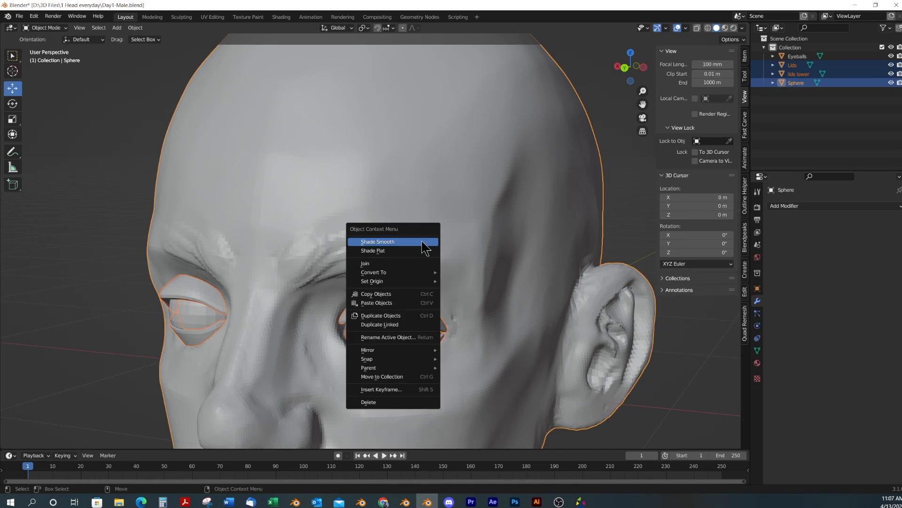
click(389, 266)
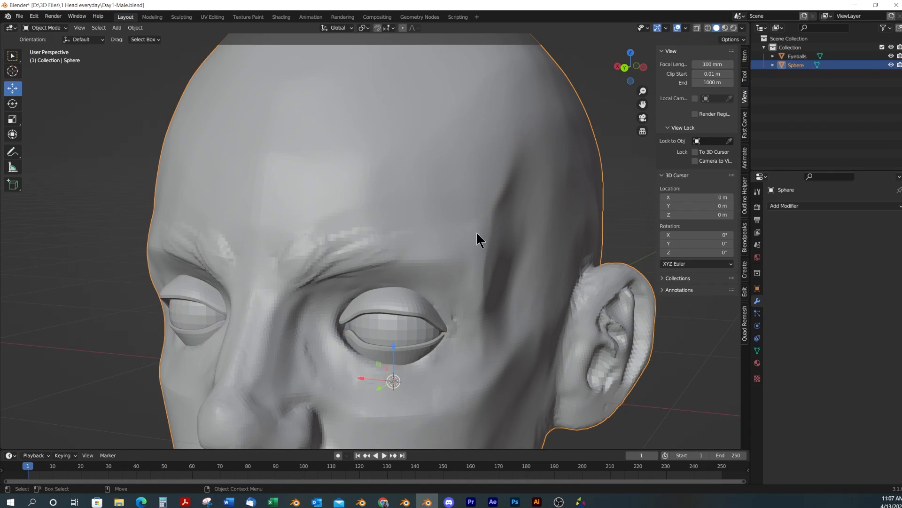
In Sculpt Mode, sample the voxel size from the face and voxel-remesh the joined head at 0.008268 m
key(ctrl+Tab)
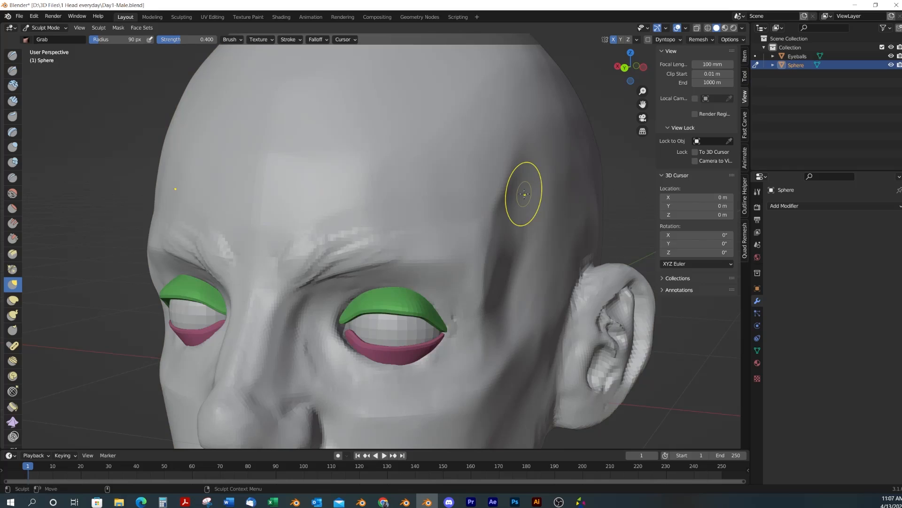
middle_drag(524, 193, 450, 303)
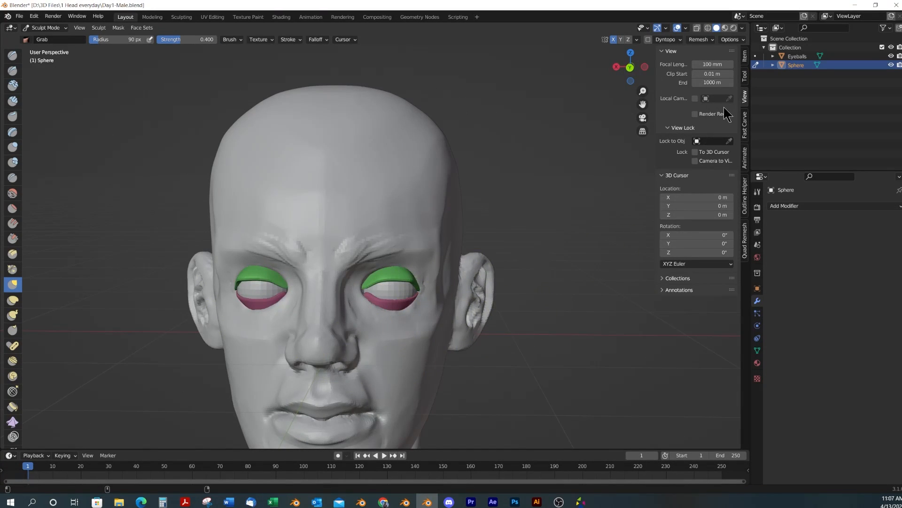
click(714, 41)
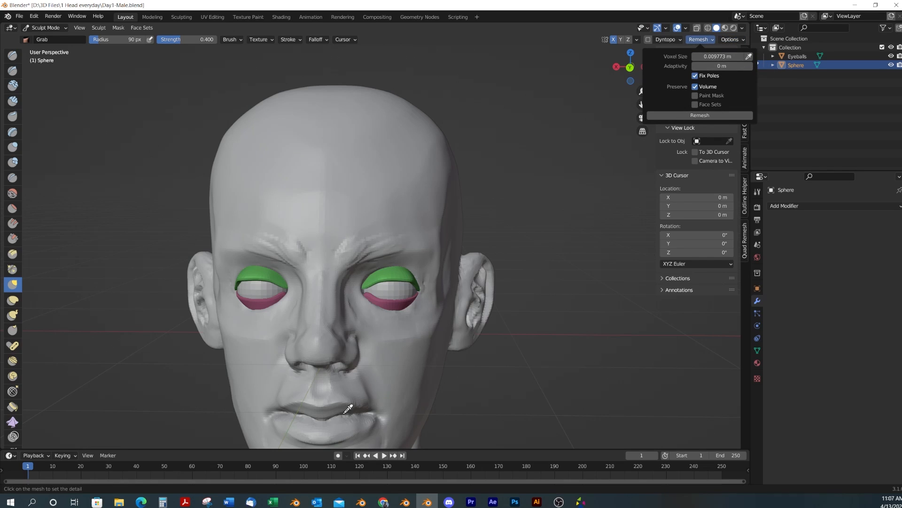
click(407, 371)
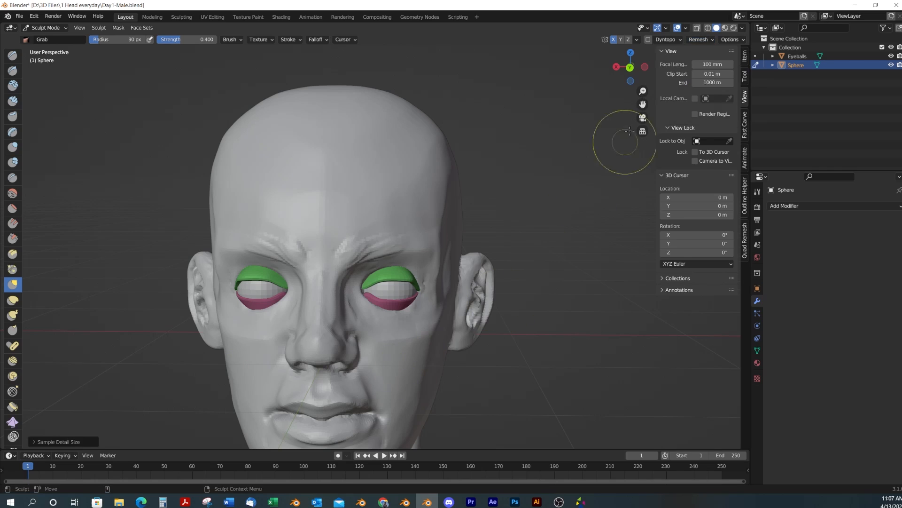
click(713, 40)
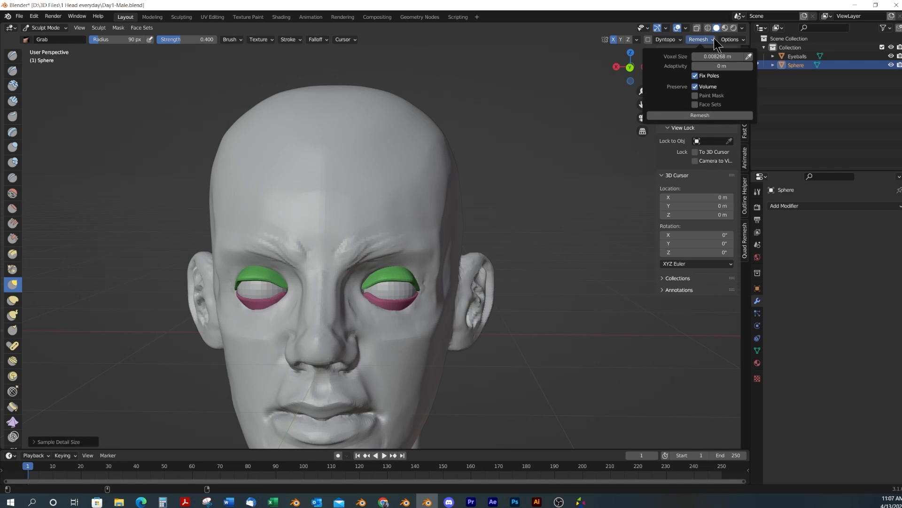
click(708, 116)
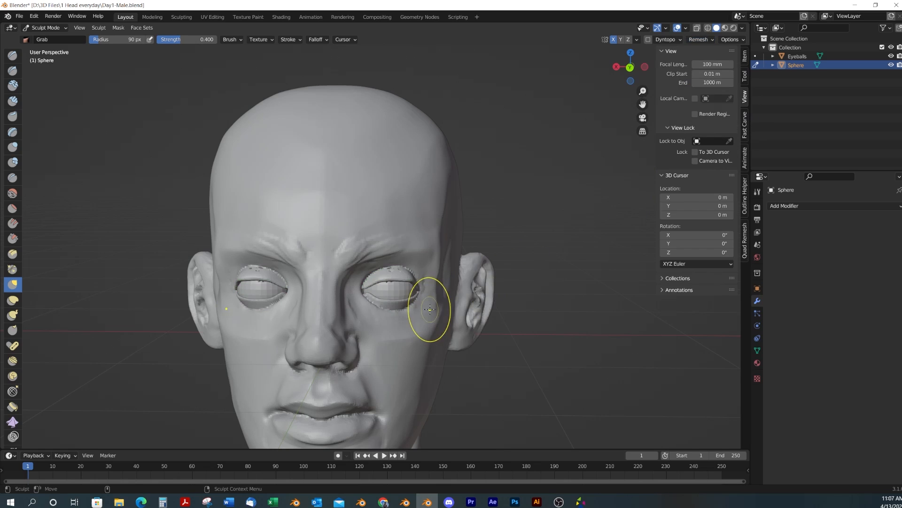
Hide the Eyeballs object and examine the remeshed eyelid edges up close
mouse_move(459, 312)
middle_down()
mouse_move(364, 356)
mouse_move(363, 303)
mouse_move(399, 262)
mouse_move(360, 321)
mouse_move(419, 335)
mouse_move(431, 327)
mouse_move(459, 353)
mouse_move(251, 384)
mouse_move(262, 409)
mouse_move(338, 369)
mouse_move(450, 355)
mouse_move(288, 376)
mouse_move(469, 359)
mouse_move(493, 373)
middle_up()
scroll(368, 300, up, 2)
scroll(360, 321, up, 3)
scroll(419, 335, up, 1)
scroll(419, 336, up, 2)
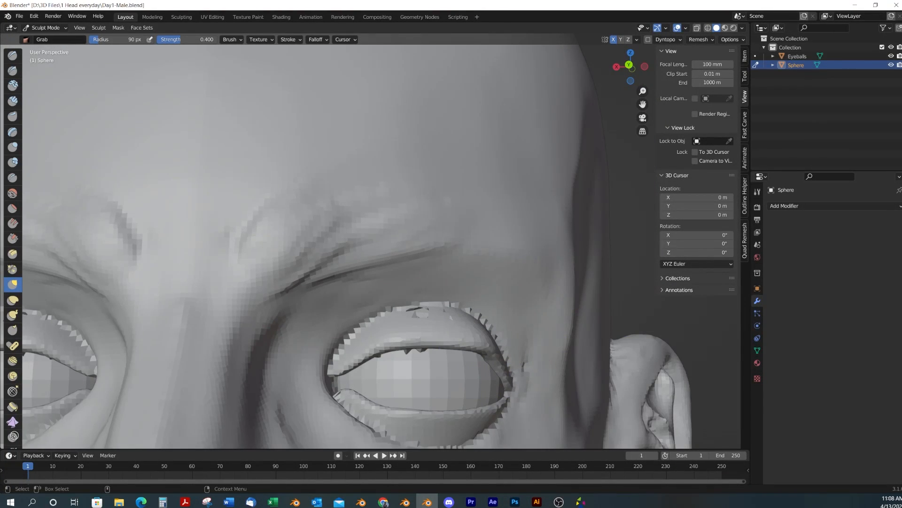
click(891, 56)
mouse_move(539, 264)
middle_down()
mouse_move(423, 329)
mouse_move(462, 347)
mouse_move(420, 350)
mouse_move(427, 346)
mouse_move(385, 362)
mouse_move(427, 357)
mouse_move(446, 335)
middle_up()
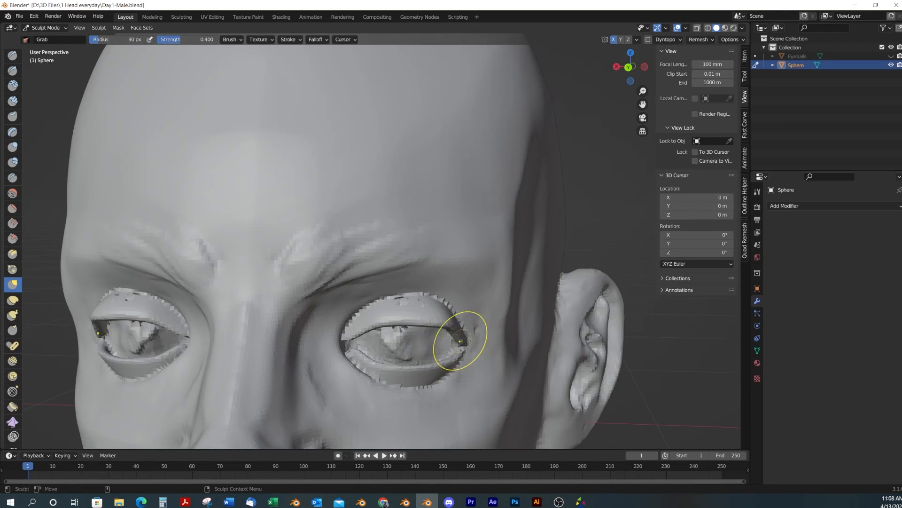
Symmetrize the head and try smoothing the jagged edge of the upper eyelid with a 56 px brush
click(637, 40)
click(644, 173)
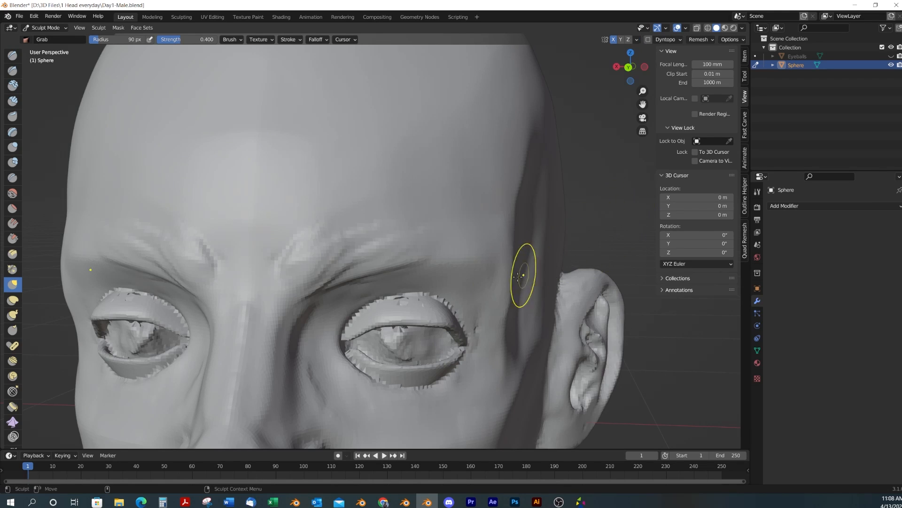
mouse_move(523, 272)
middle_down()
mouse_move(437, 345)
mouse_move(414, 325)
middle_up()
scroll(404, 319, up, 5)
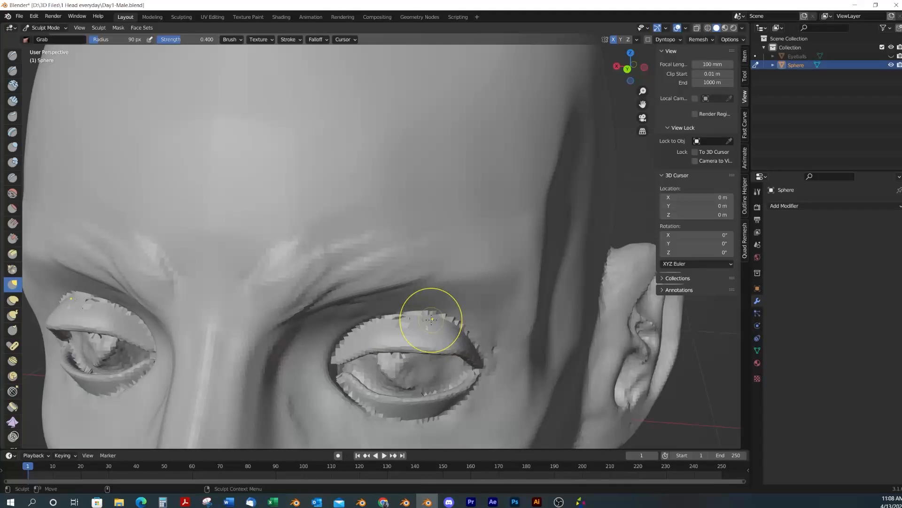
key(f)
click(421, 332)
shift+drag(423, 329, 405, 324)
middle_drag(418, 325, 472, 334)
Undo the eyelid smoothing, the voxel remesh and the joining of the lids with the head
key(ctrl+z)
key(ctrl+z)
key(ctrl+z)
key(ctrl+z)
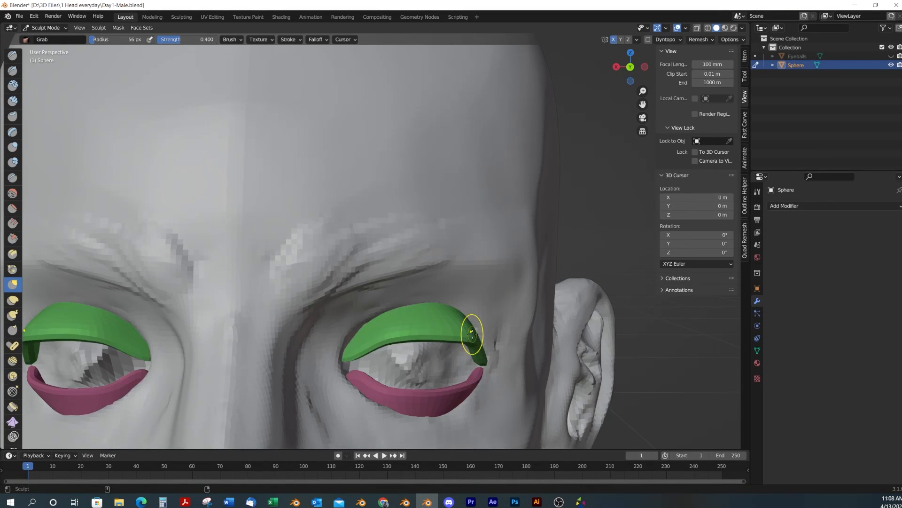
key(ctrl+z)
key(ctrl+z)
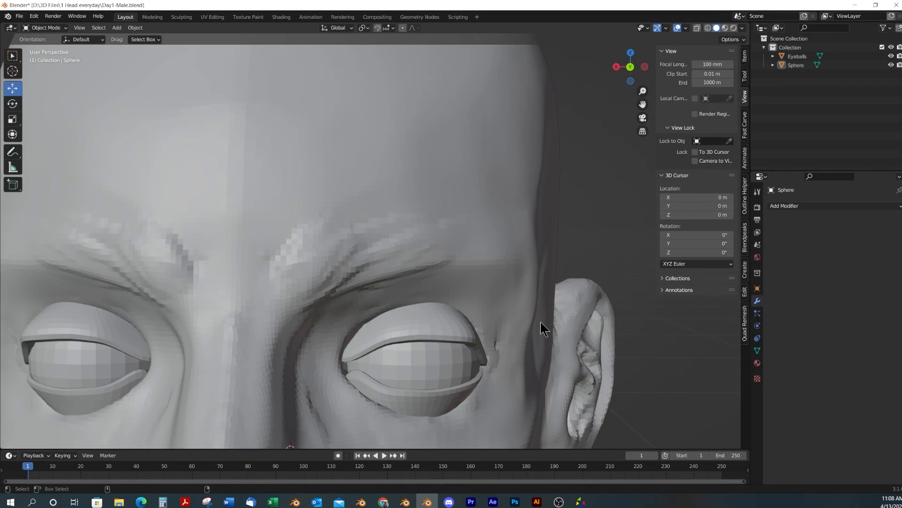
key(ctrl+z)
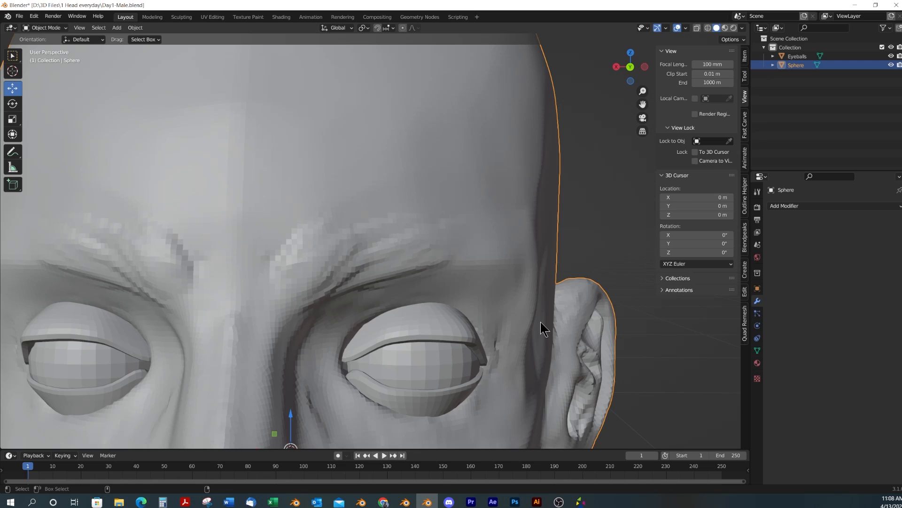
key(ctrl+z)
key(ctrl+z)
middle_drag(537, 281, 529, 327)
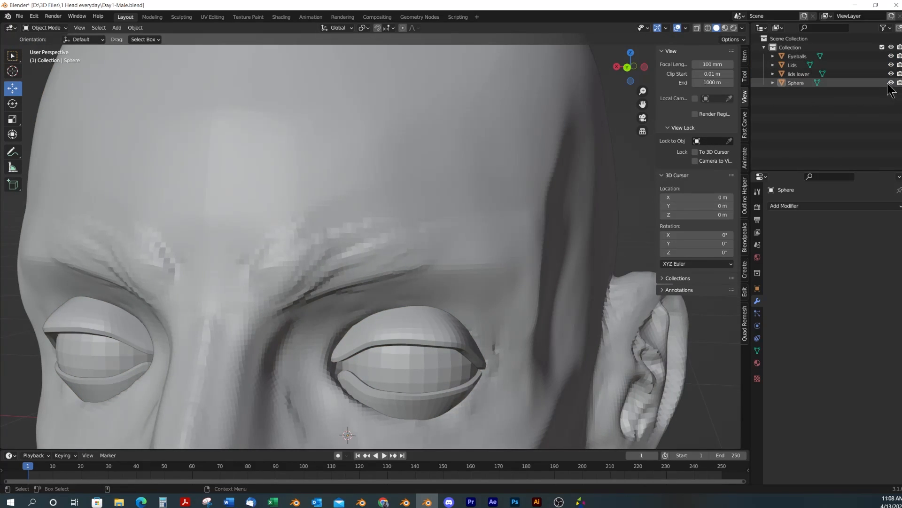
Hide the head mesh, Sphere, and the Eyeballs object to isolate the upper and lower lids
key(h)
click(891, 56)
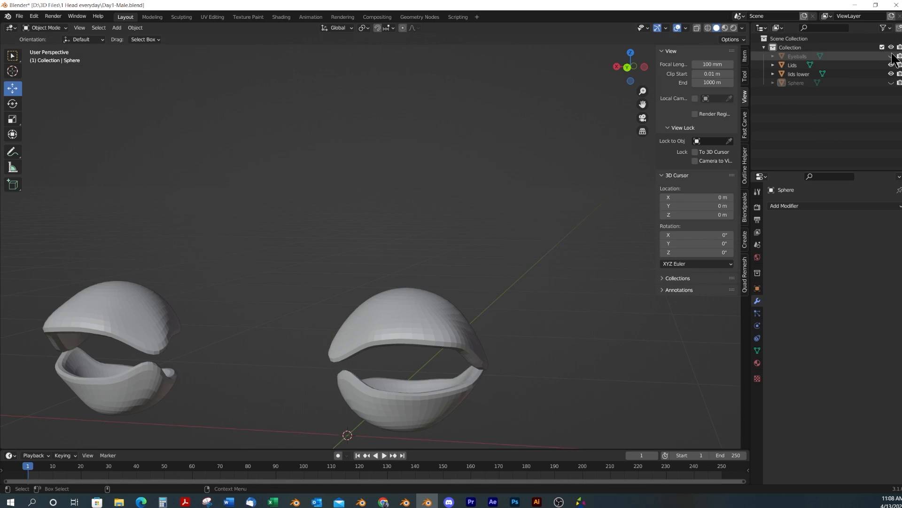
middle_drag(476, 283, 457, 256)
In Edit Mode on the upper Lids object, select the open edge loop inside the lid and fill it
click(381, 314)
scroll(381, 308, up, 2)
middle_drag(381, 309, 441, 383)
scroll(402, 347, up, 1)
key(Tab)
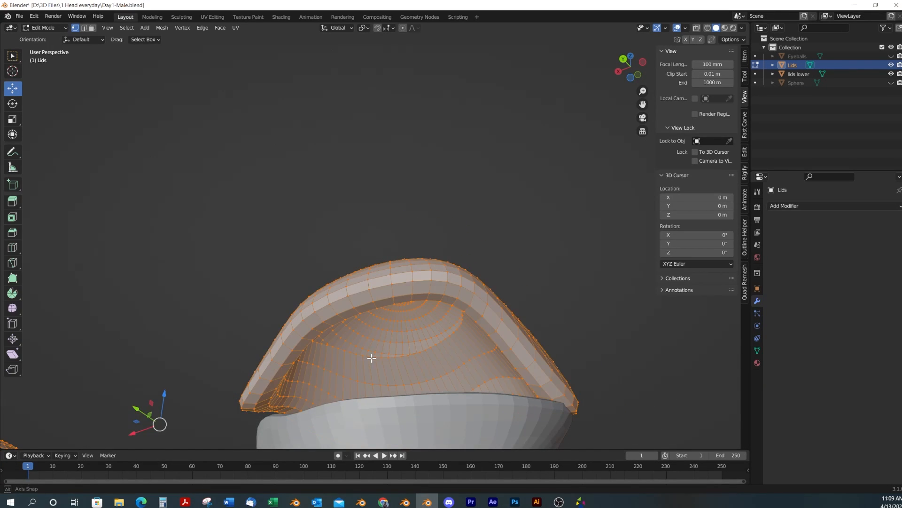
middle_drag(371, 357, 351, 359)
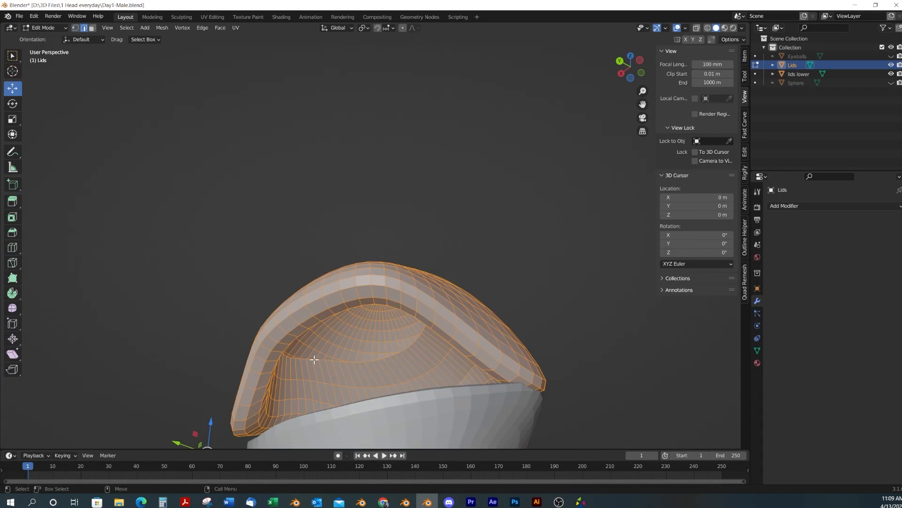
alt+click(329, 363)
right_click(320, 360)
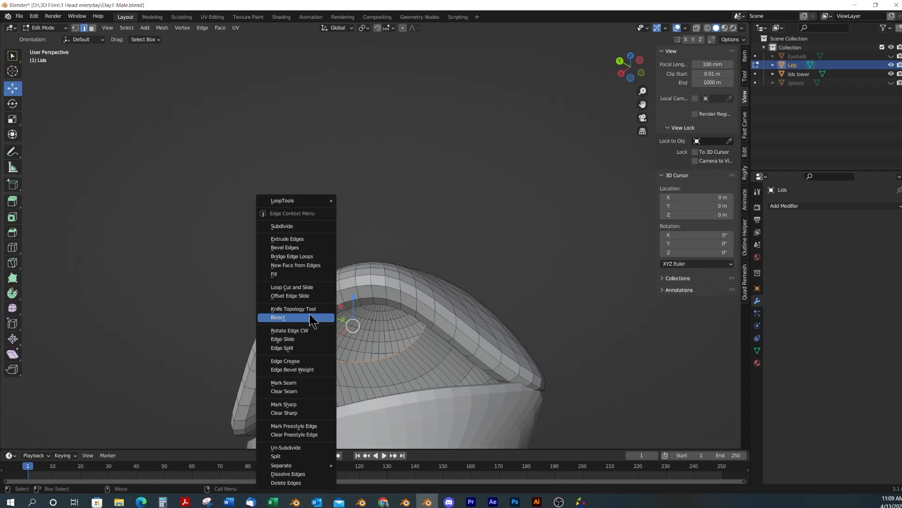
click(302, 272)
middle_drag(343, 306, 406, 346)
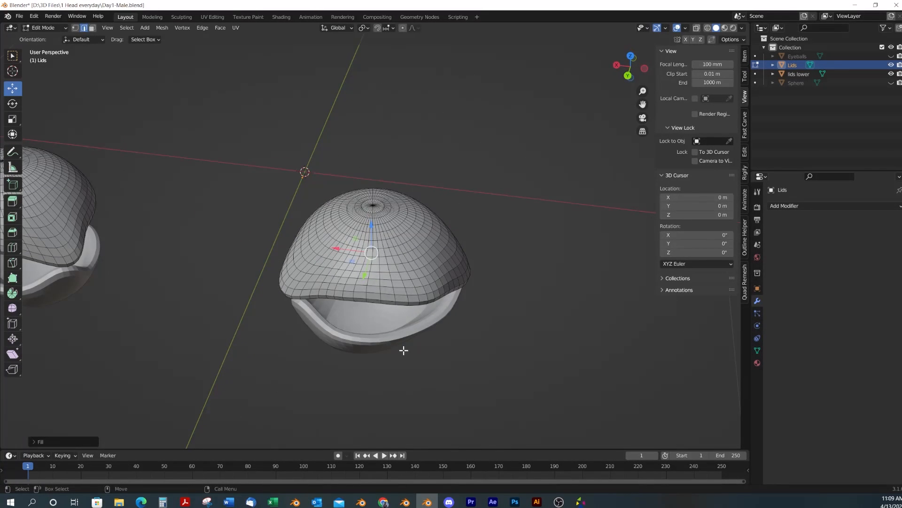
Switch the upper lid to face selection, deselect all its geometry and return to Object Mode
key(3)
key(alt+a)
scroll(387, 346, up, 2)
key(ctrl+Tab)
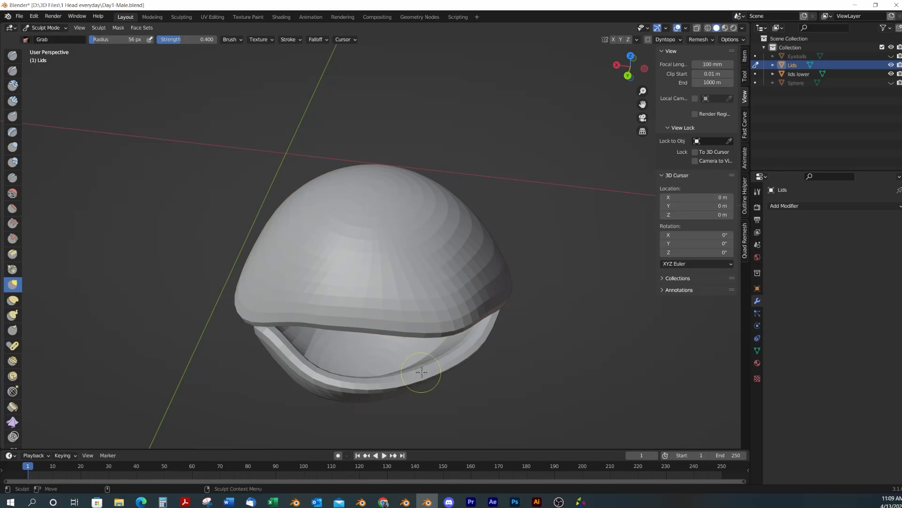
key(ctrl+Tab)
Fill the open inner edge loop of the lids lower object in Edit Mode and return to Object Mode
click(430, 371)
mouse_move(431, 371)
middle_down()
mouse_move(433, 362)
mouse_move(307, 348)
middle_up()
key(Tab)
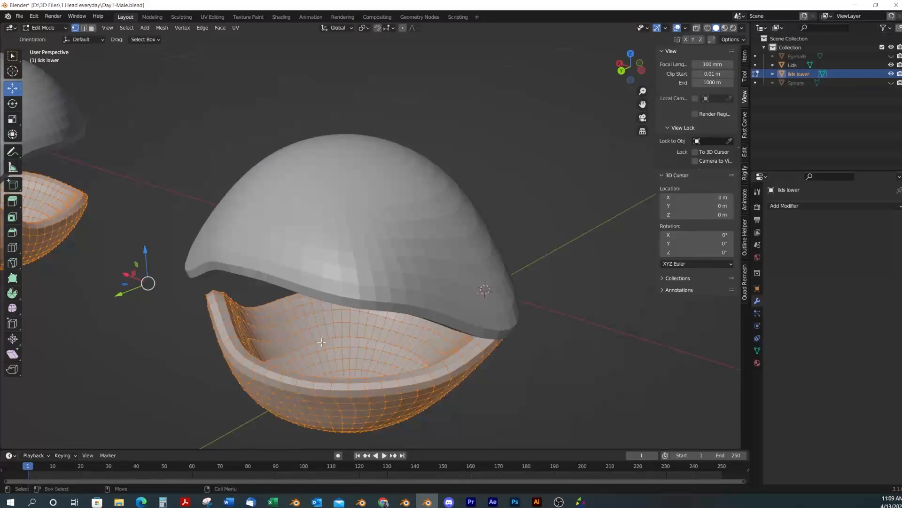
key(2)
double_click(311, 342)
alt+drag(311, 342, 325, 353)
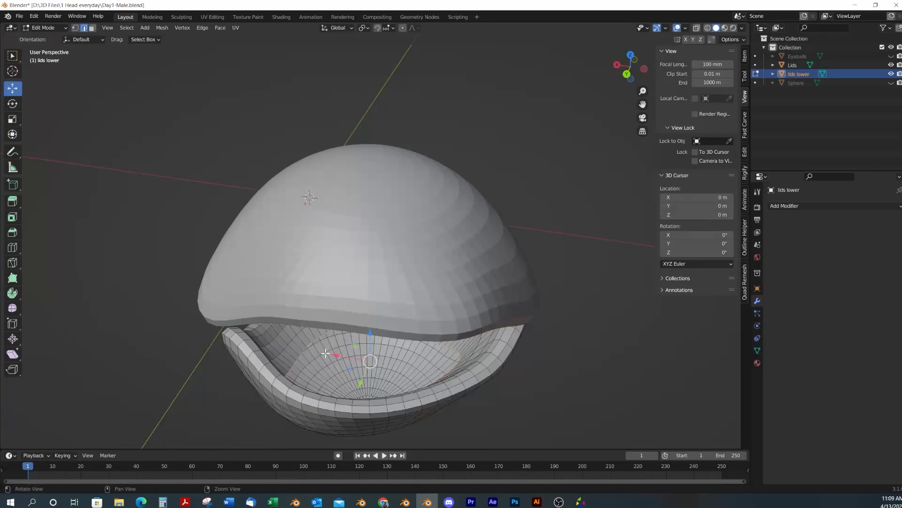
right_click(305, 342)
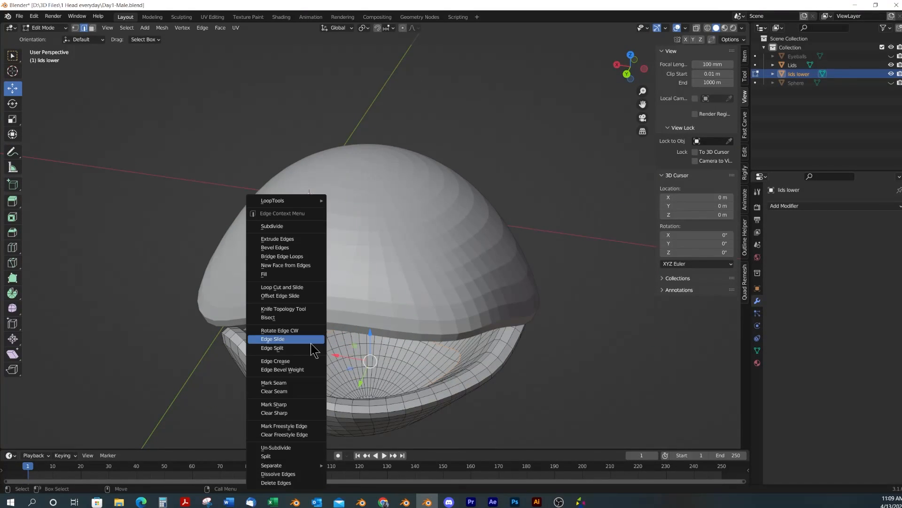
click(291, 274)
scroll(429, 359, down, 5)
key(Tab)
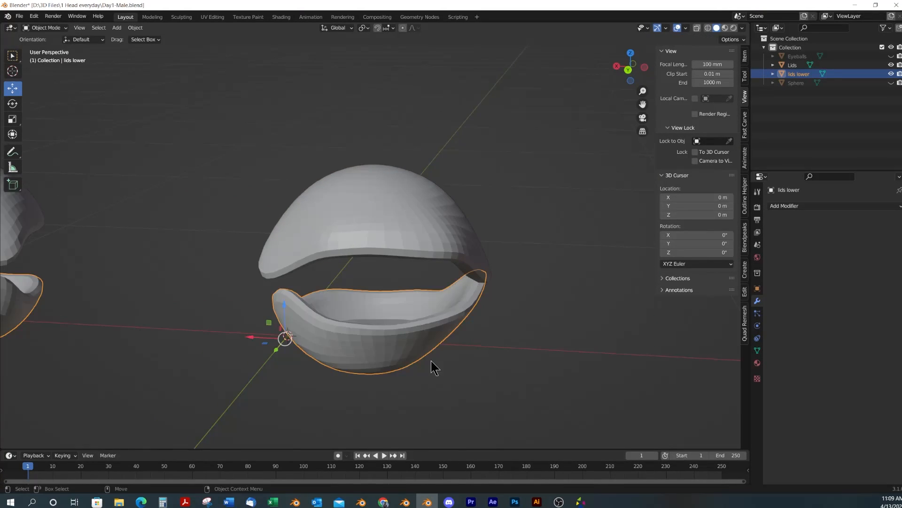
Display the Quad Remesher settings and select the upper Lids object
middle_drag(433, 366, 498, 313)
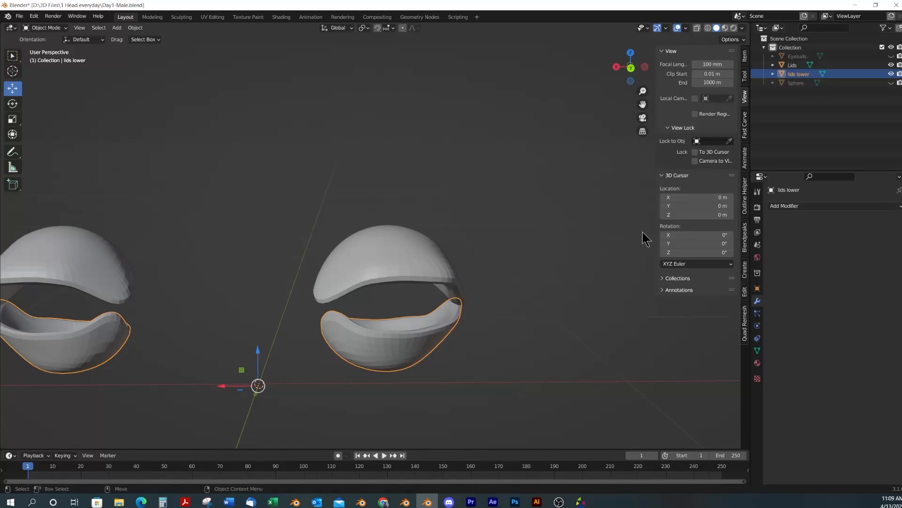
click(748, 329)
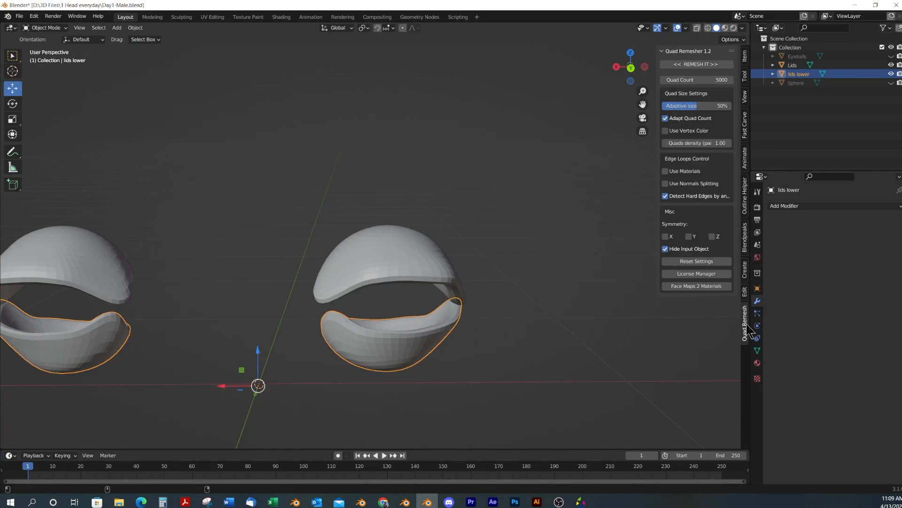
click(433, 258)
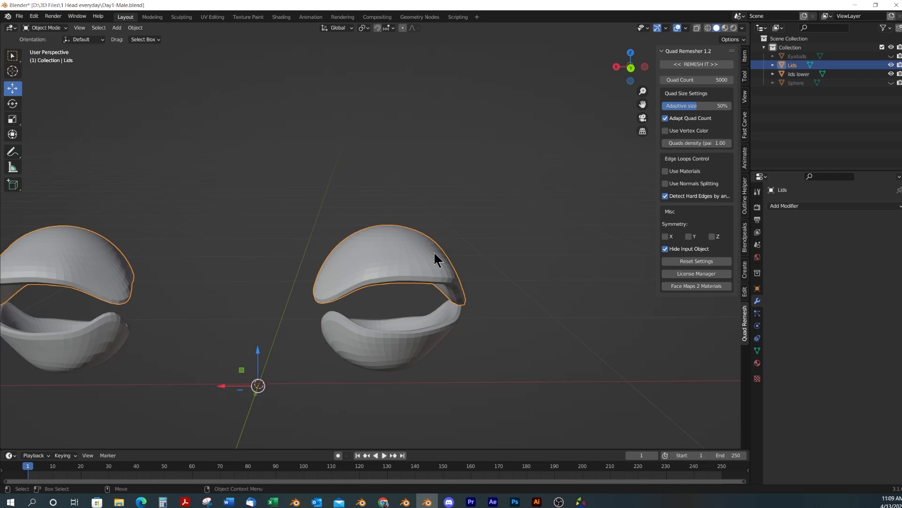
Turn on the Statistics overlay and check the geometry counts of the upper Lids and lids lower objects
click(686, 28)
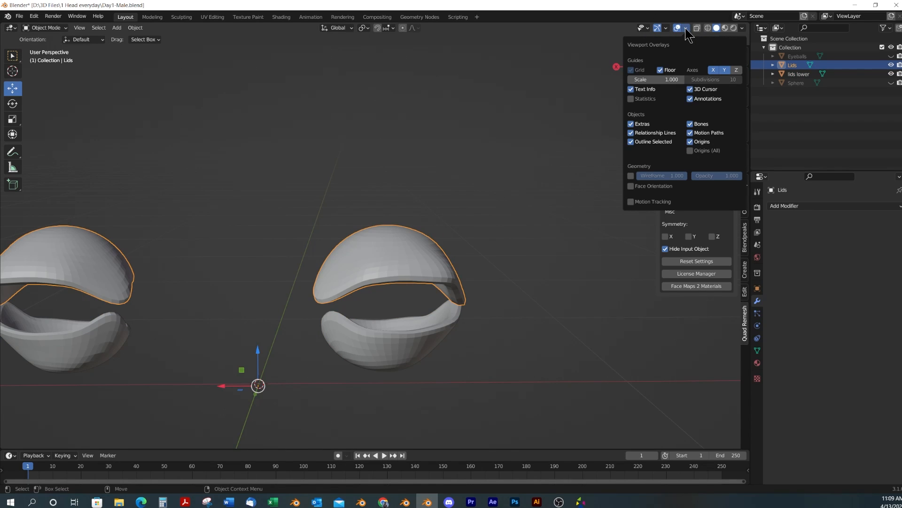
click(631, 99)
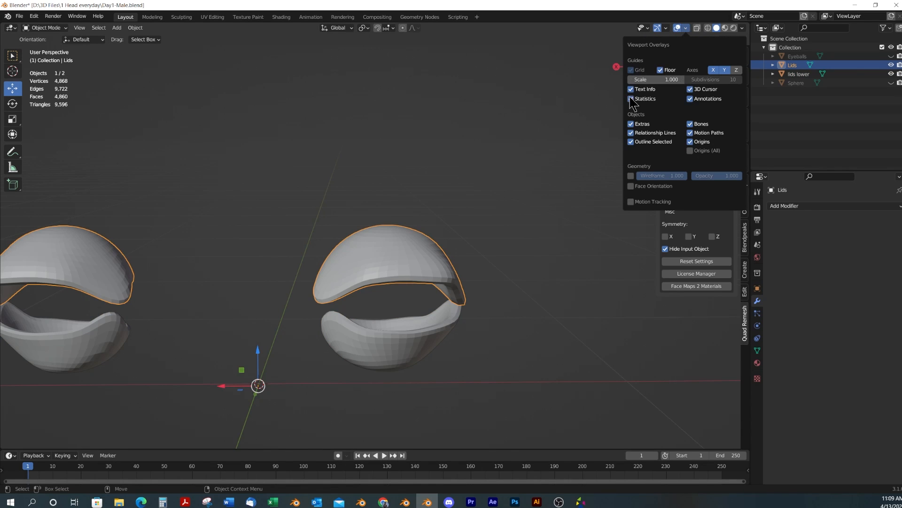
click(569, 125)
click(412, 259)
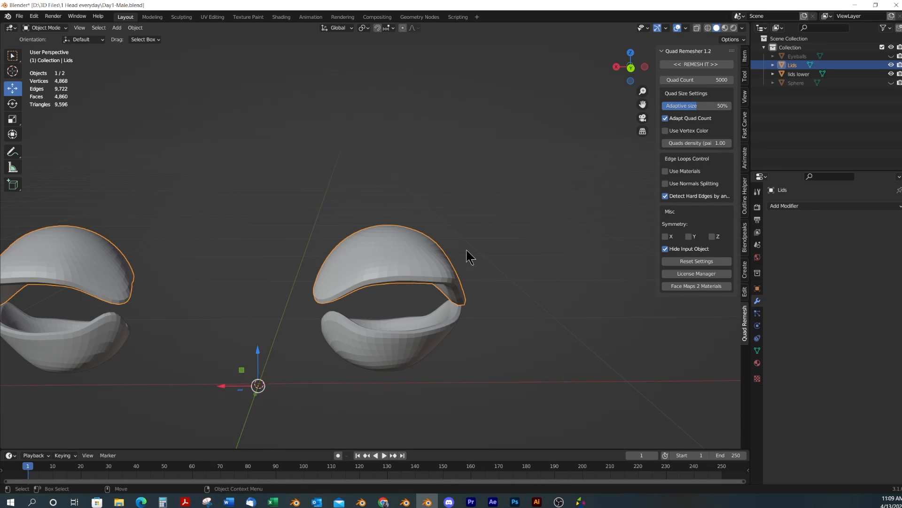
click(401, 264)
click(411, 345)
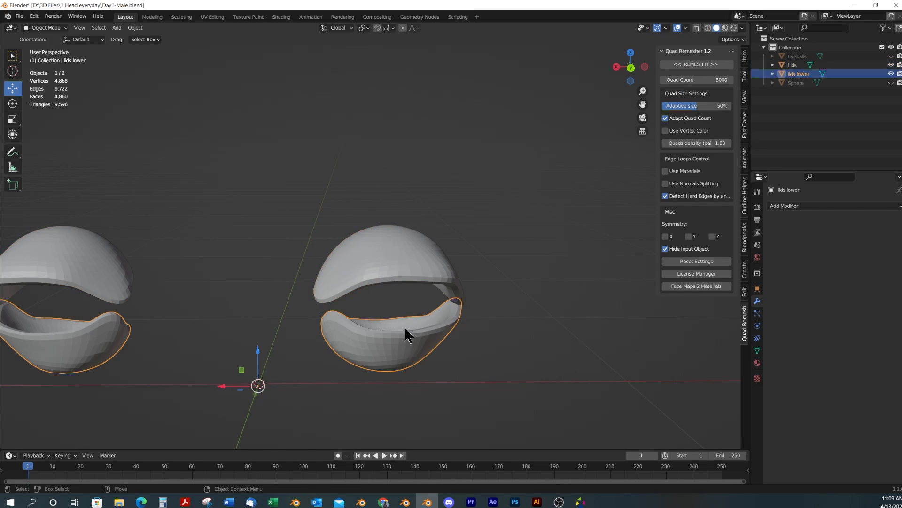
Remesh the upper eyelids with Quad Remesher at a quad count of 1000
click(414, 260)
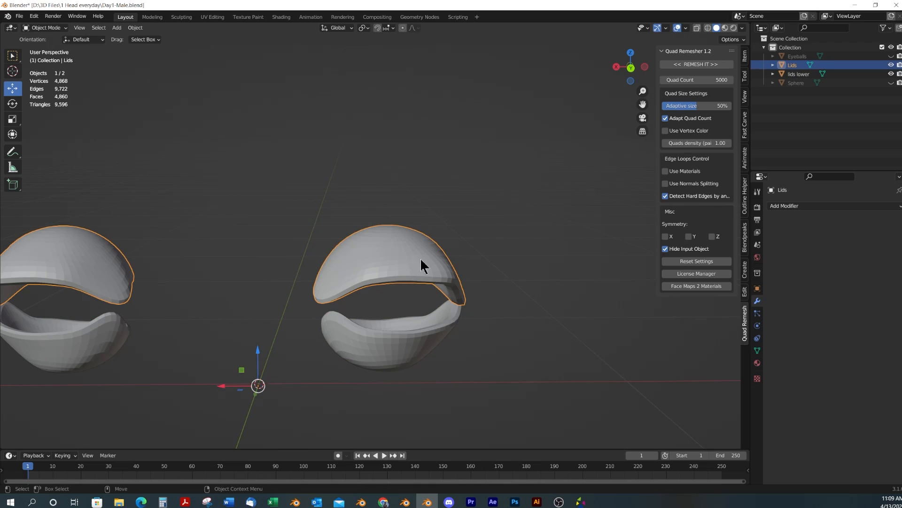
click(700, 78)
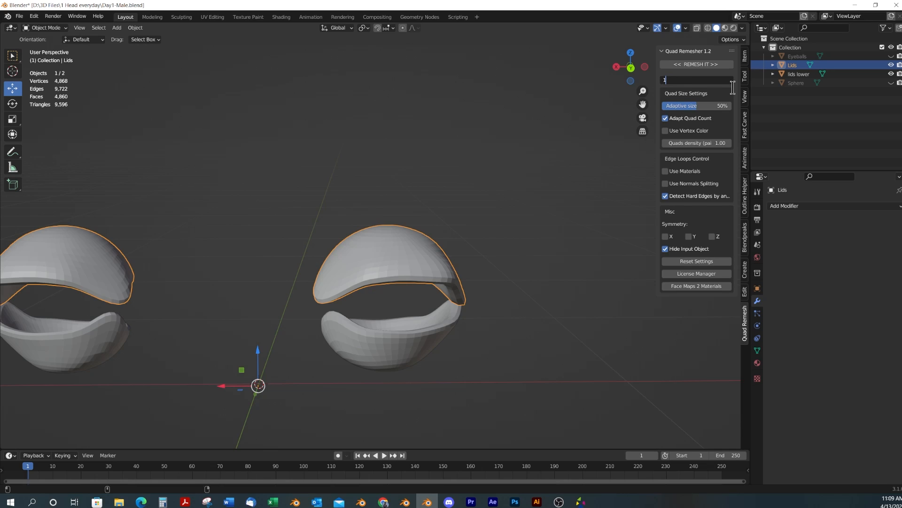
key(Return)
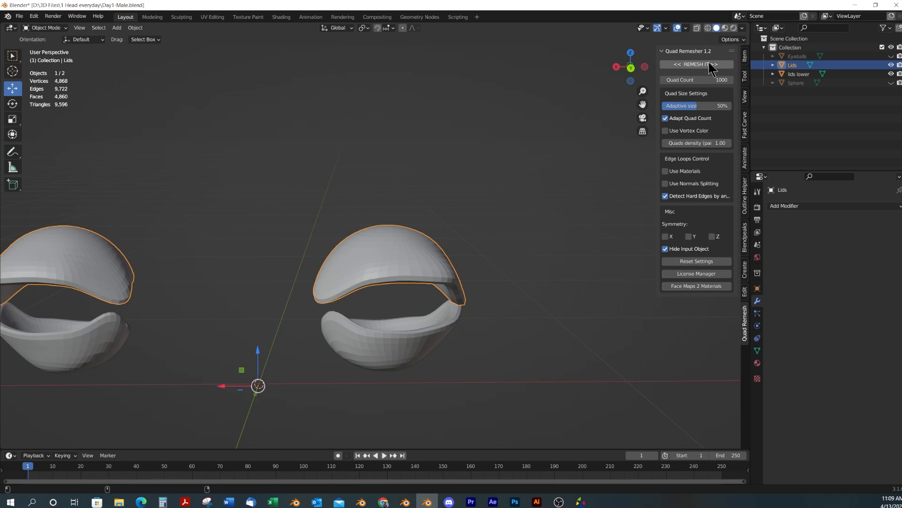
click(693, 66)
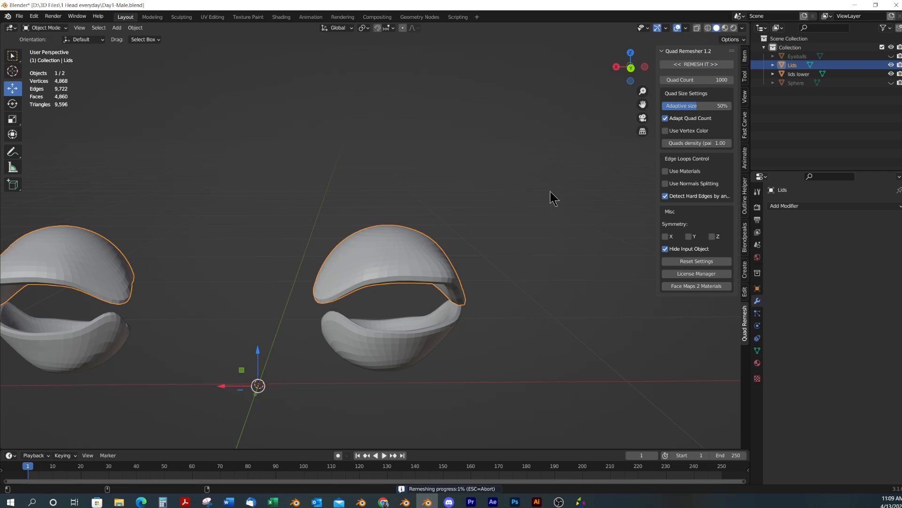
click(496, 241)
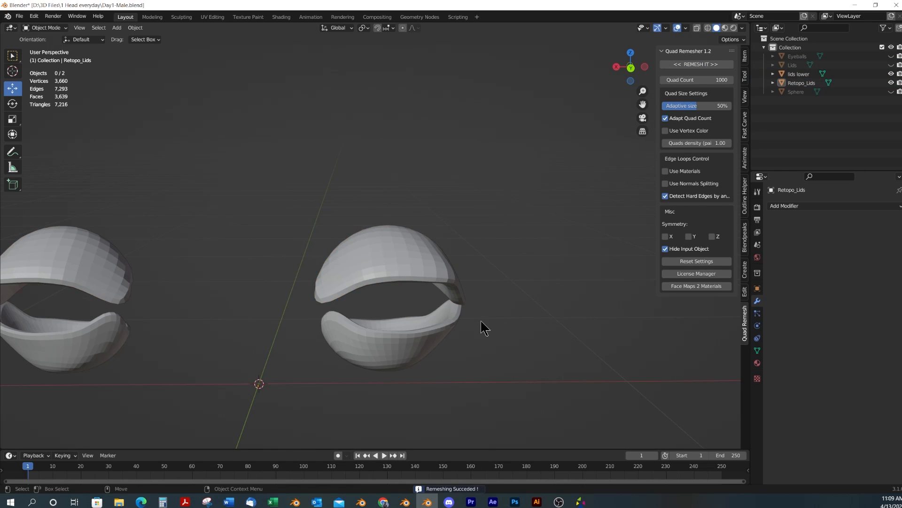
Remesh the lower eyelids with Quad Remesher using the same quad count
mouse_move(484, 326)
middle_down()
mouse_move(483, 276)
mouse_move(475, 319)
middle_up()
click(409, 364)
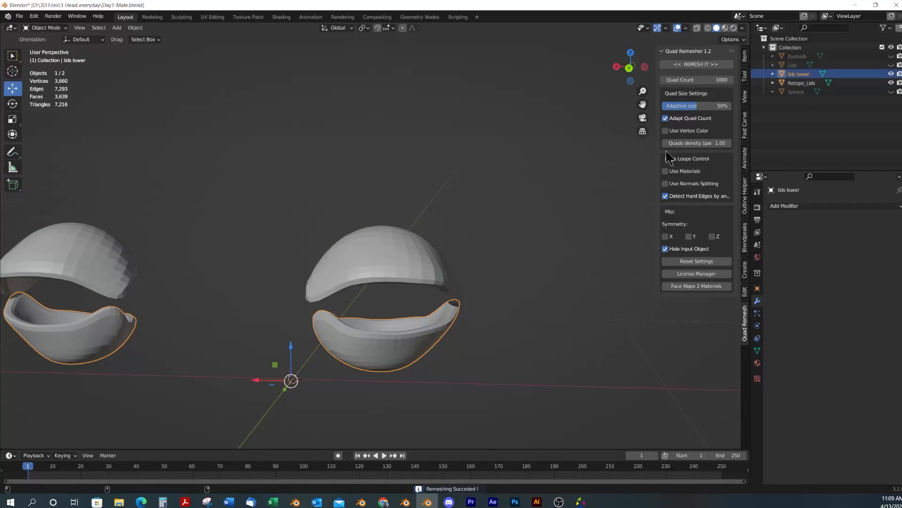
click(710, 64)
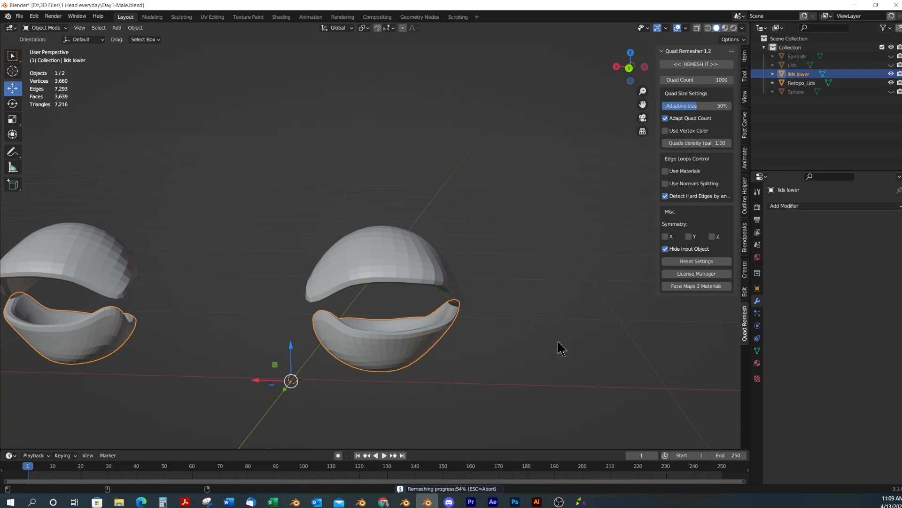
middle_drag(520, 338, 467, 337)
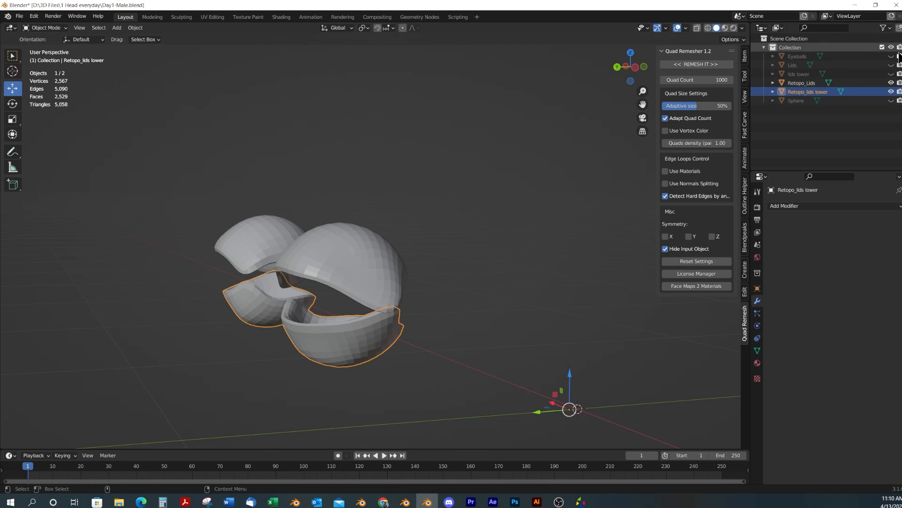
key(KP_Decimal)
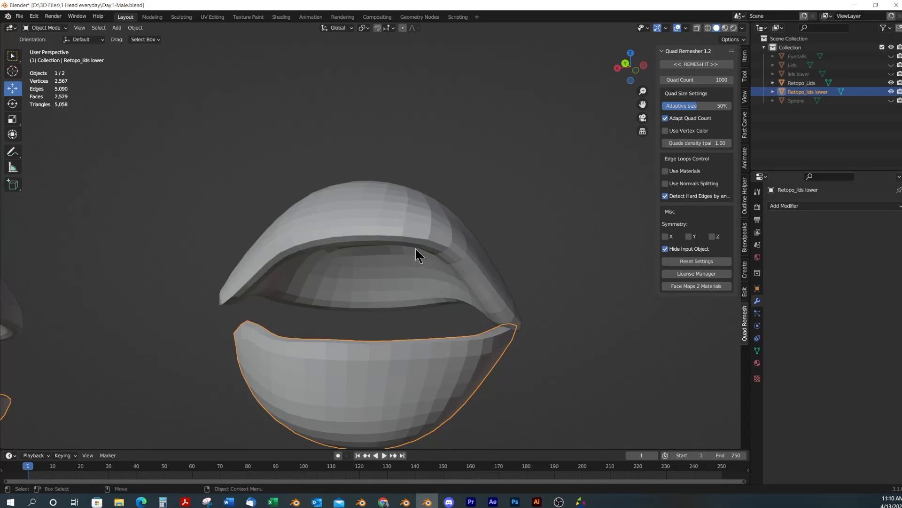
middle_drag(416, 249, 528, 268)
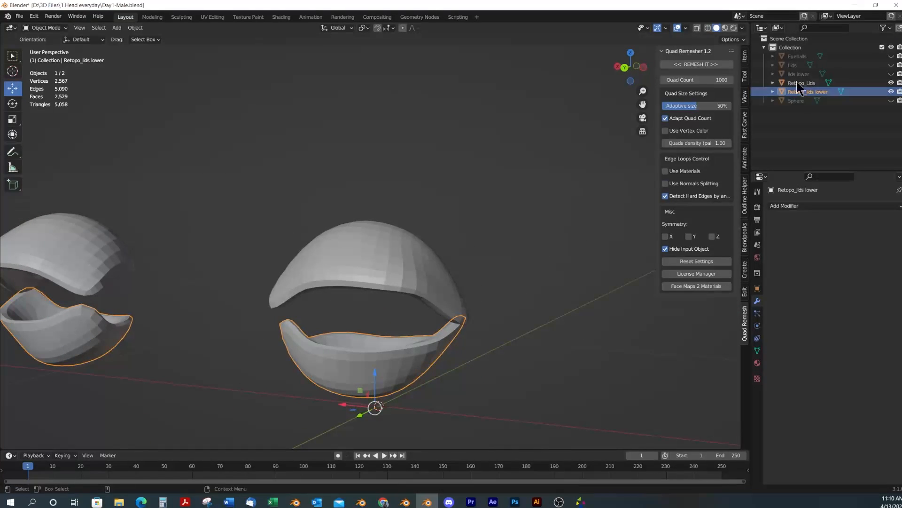
Unhide the eyeballs and the head sphere around the remeshed eyelids, and save the file
click(891, 56)
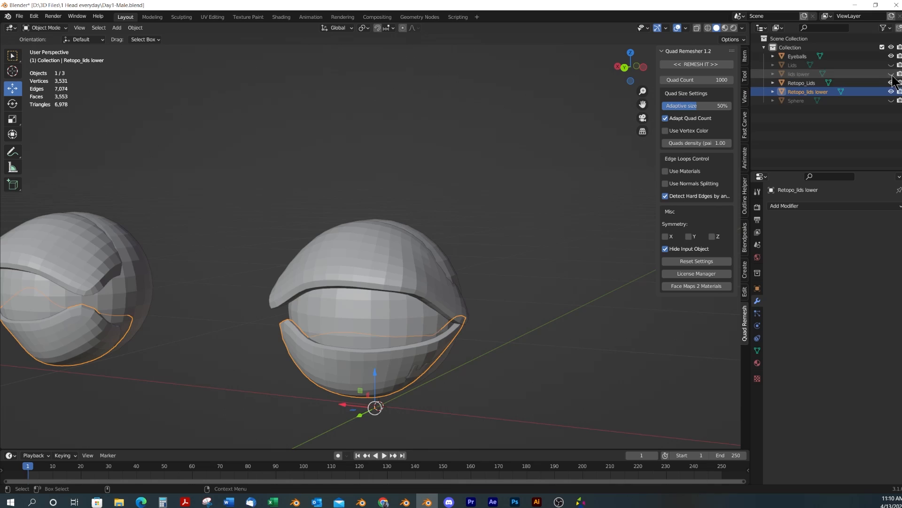
click(892, 100)
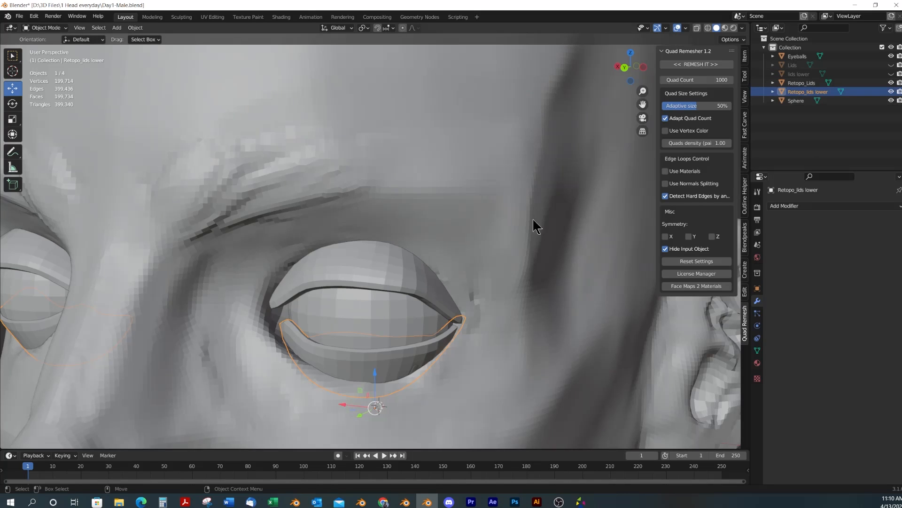
scroll(479, 281, down, 3)
middle_drag(479, 280, 433, 284)
click(116, 257)
middle_drag(116, 258, 395, 304)
middle_drag(447, 317, 359, 318)
click(362, 258)
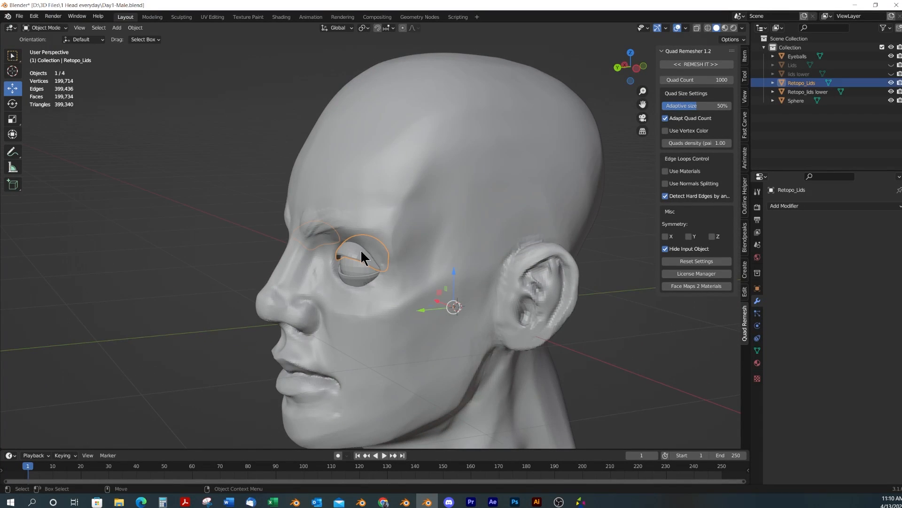
key(ctrl+s)
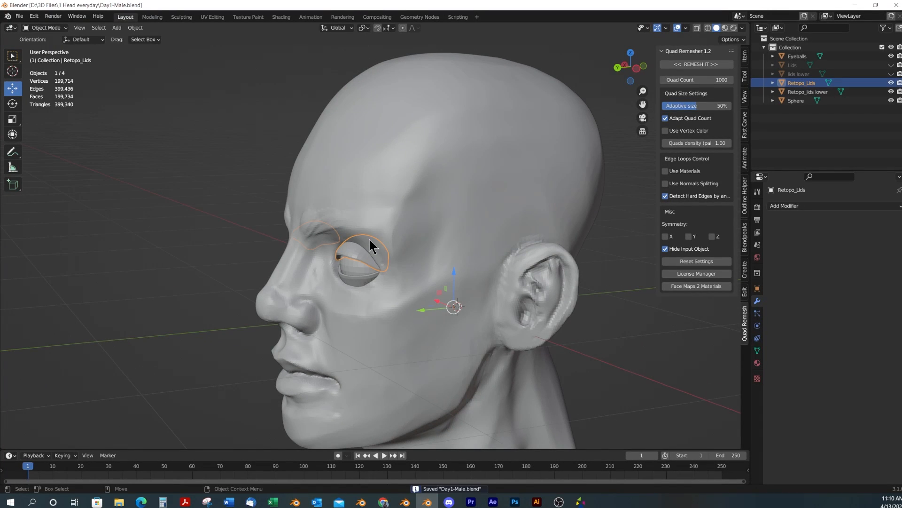
Join the remeshed upper and lower eyelids with the head, keeping the head as the active object
middle_drag(433, 268, 376, 289)
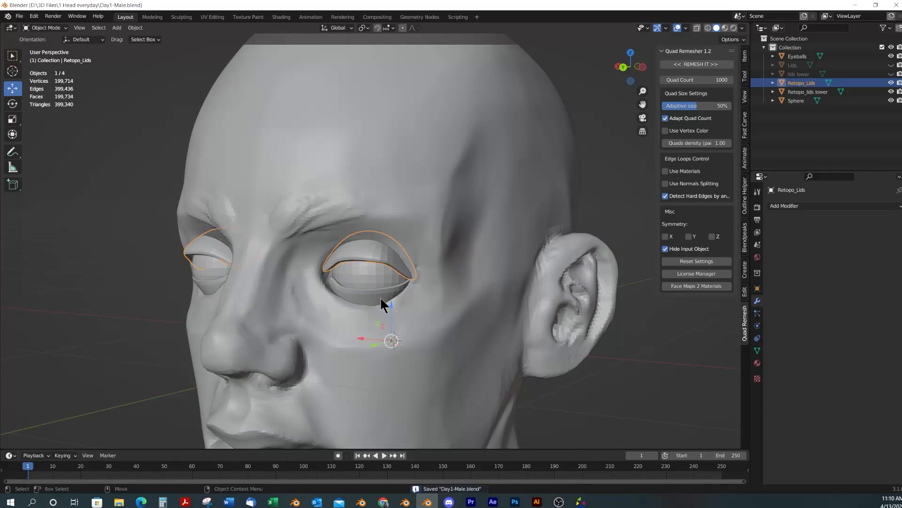
shift+click(379, 297)
shift+click(570, 228)
right_click(432, 193)
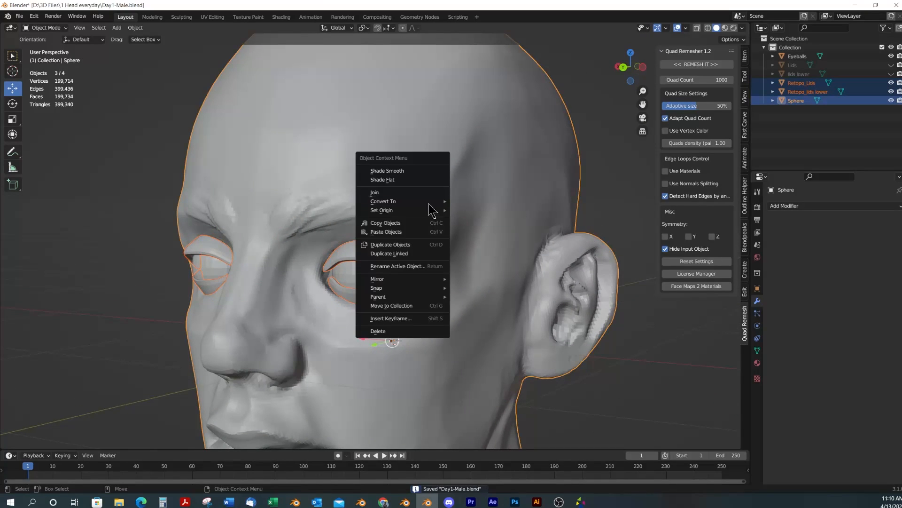
click(419, 196)
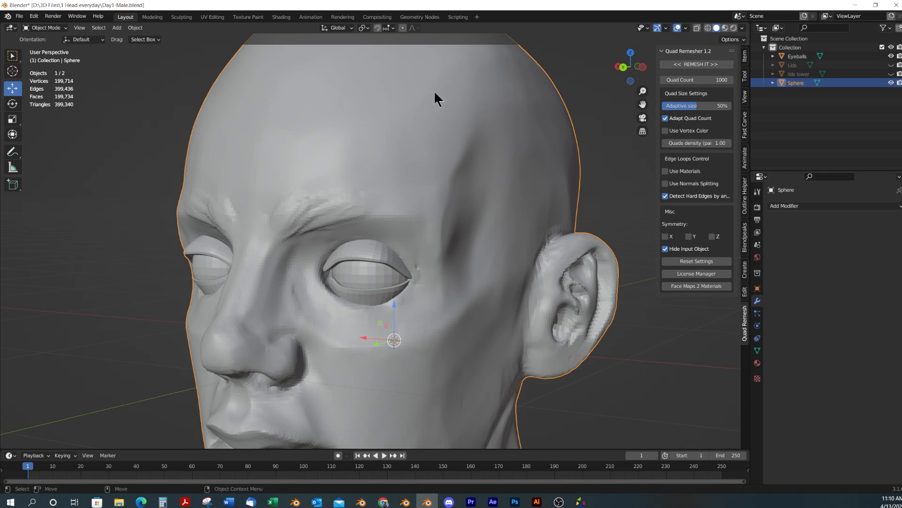
Voxel-remesh the joined head in Sculpt Mode with a voxel size of 0.007 m
key(ctrl+Tab)
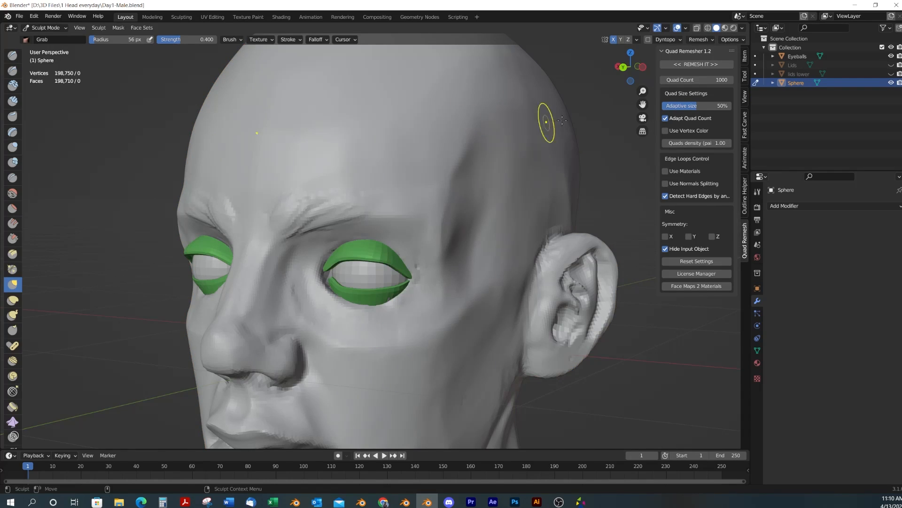
click(713, 40)
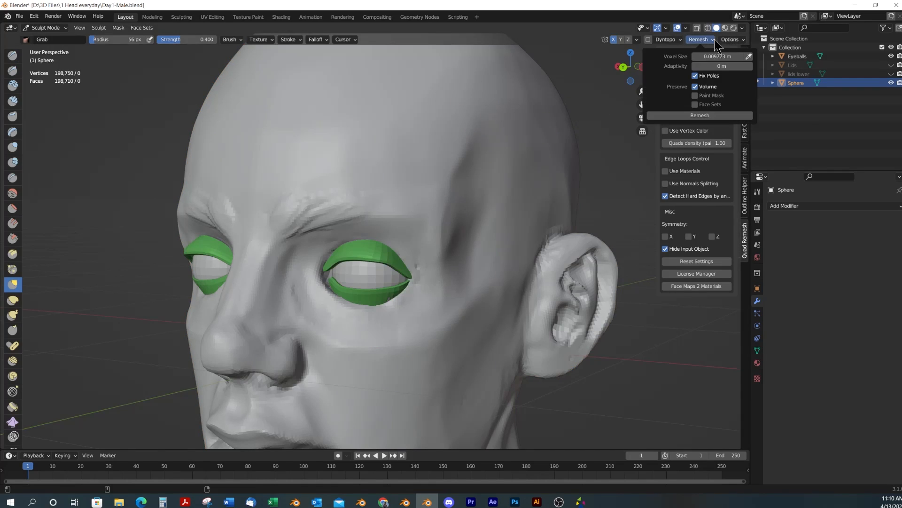
click(749, 56)
click(522, 140)
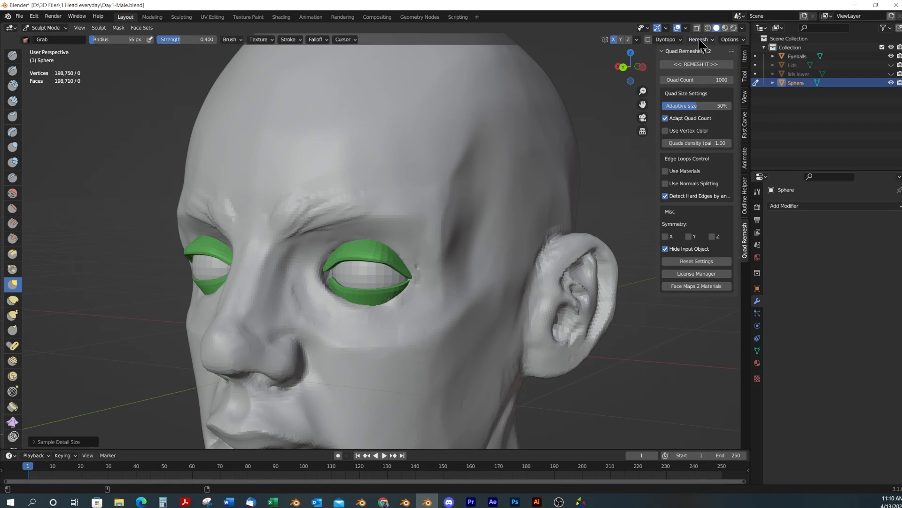
click(713, 40)
double_click(719, 56)
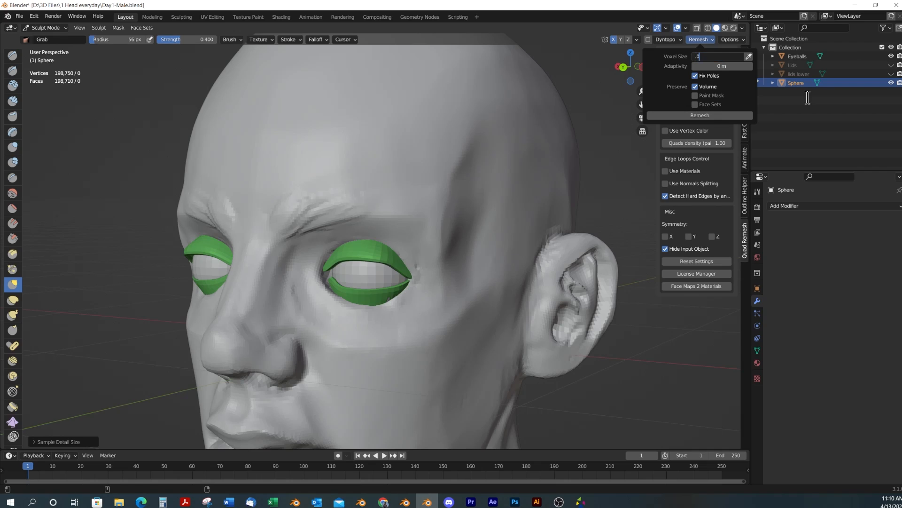
key(Return)
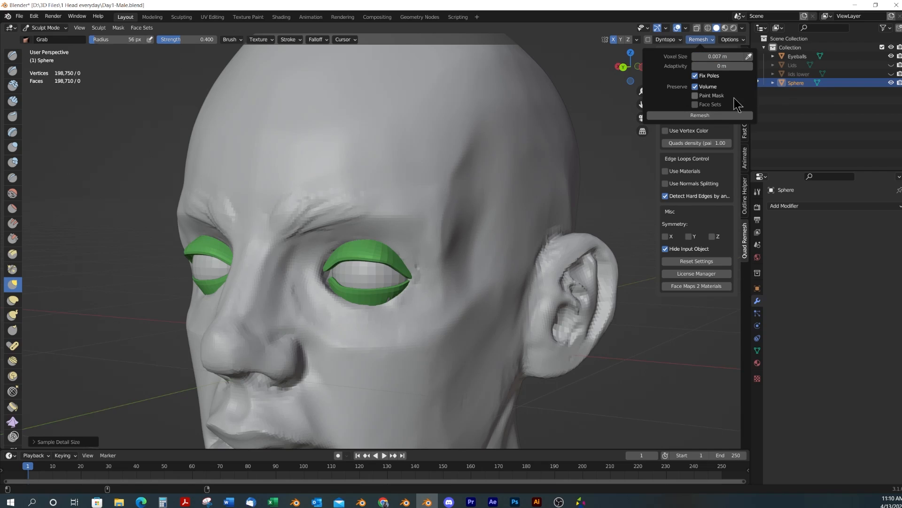
click(716, 117)
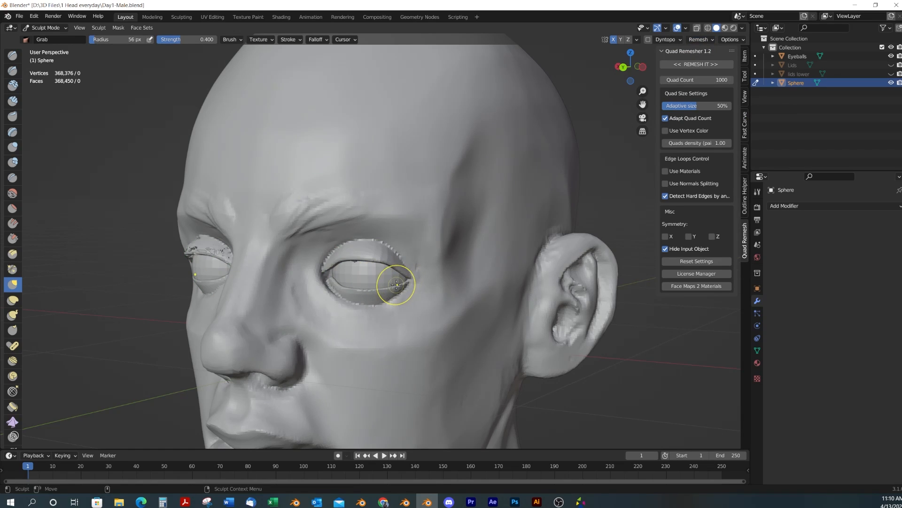
Undo the voxel remesh and the eyelid join, return to Object Mode, and leave nothing selected
scroll(382, 292, up, 1)
middle_drag(381, 295, 432, 300)
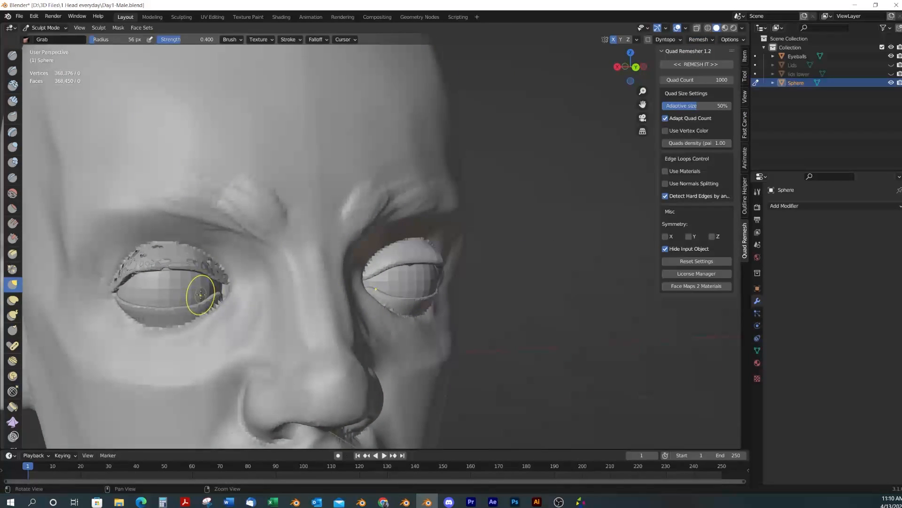
middle_drag(202, 292, 289, 305)
scroll(321, 287, up, 3)
scroll(262, 288, down, 2)
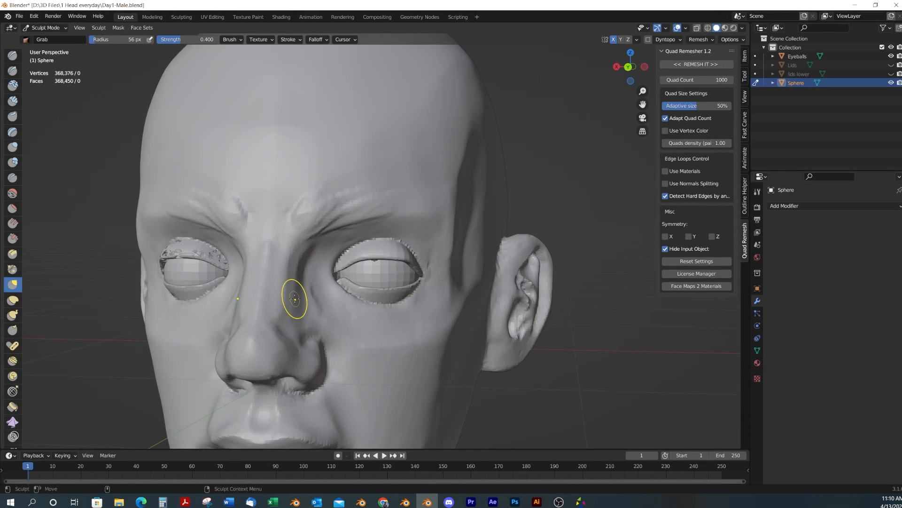
key(ctrl+z)
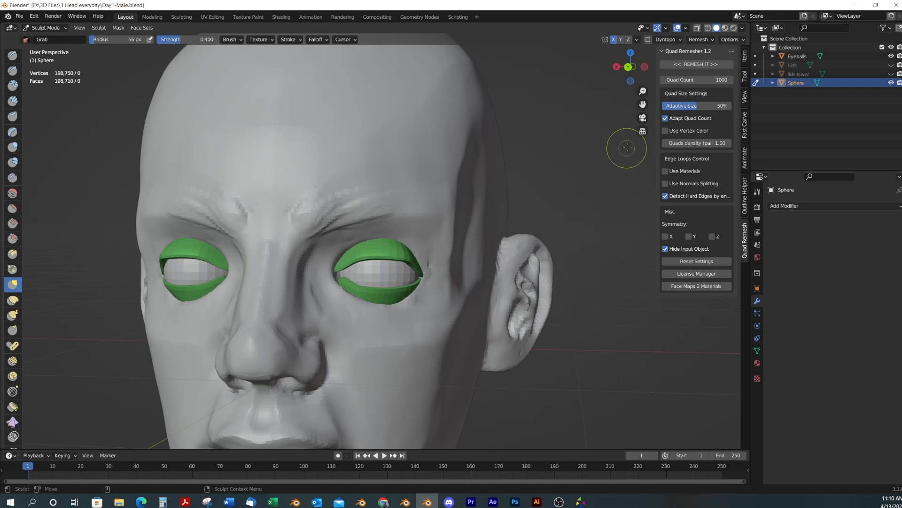
key(ctrl+Tab)
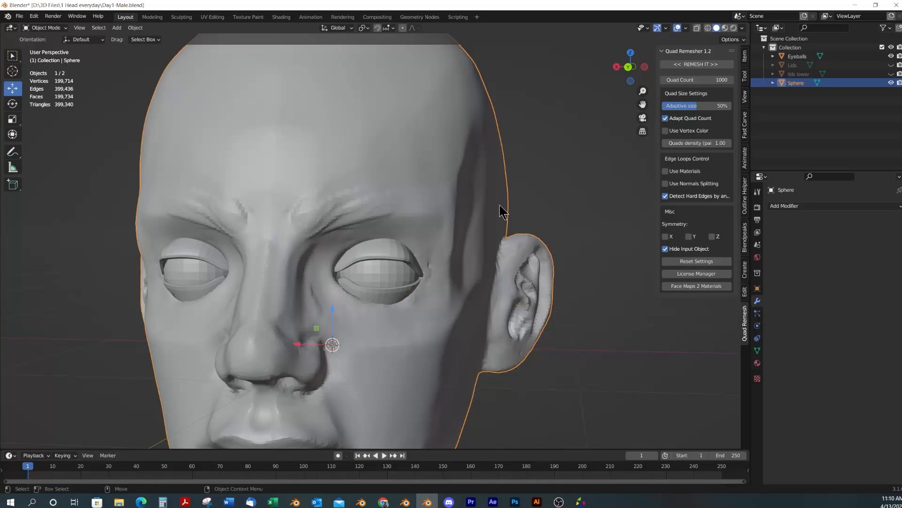
click(430, 217)
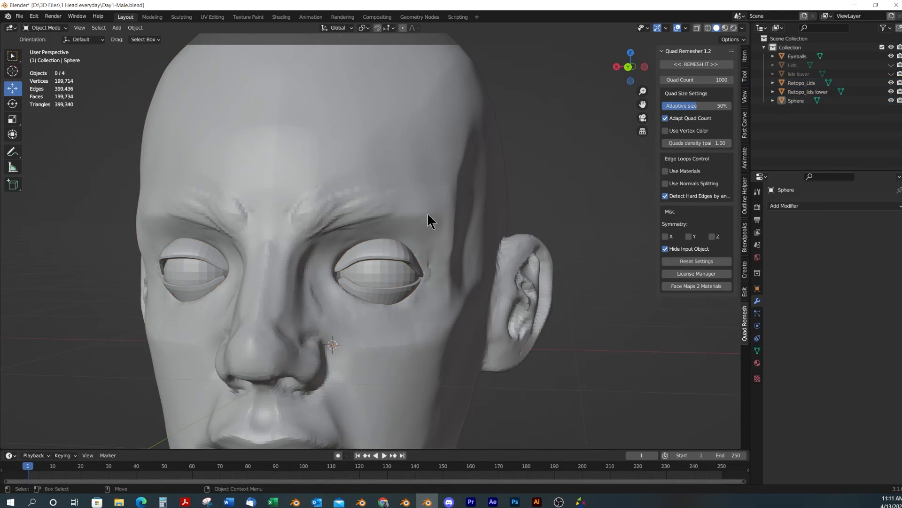
click(591, 161)
Turn on the Face Orientation overlay and check the normals of the head and eyelids
click(742, 29)
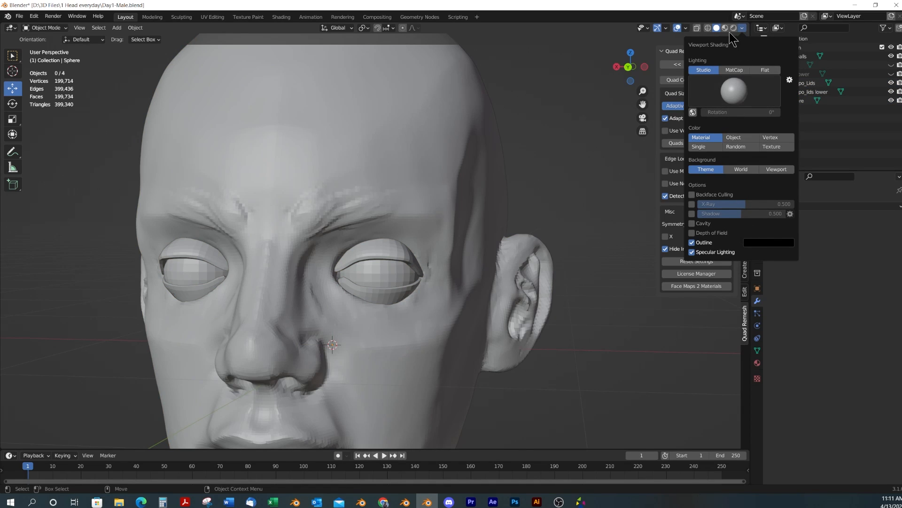
click(685, 30)
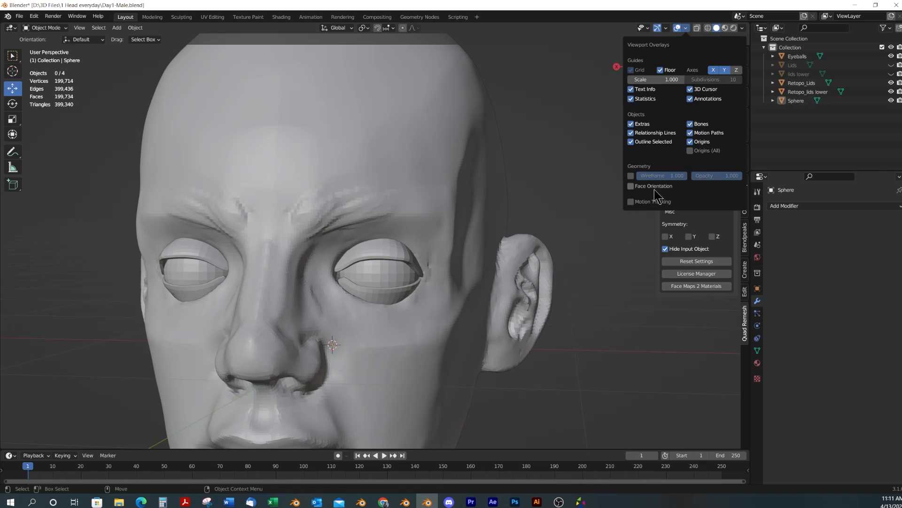
click(631, 186)
scroll(482, 236, down, 3)
scroll(482, 236, up, 3)
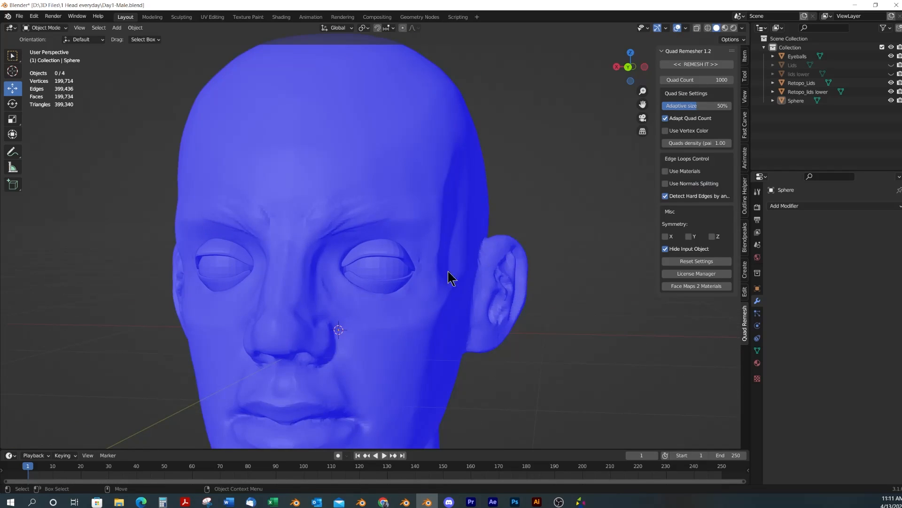
middle_drag(451, 276, 376, 268)
click(397, 232)
scroll(397, 245, up, 3)
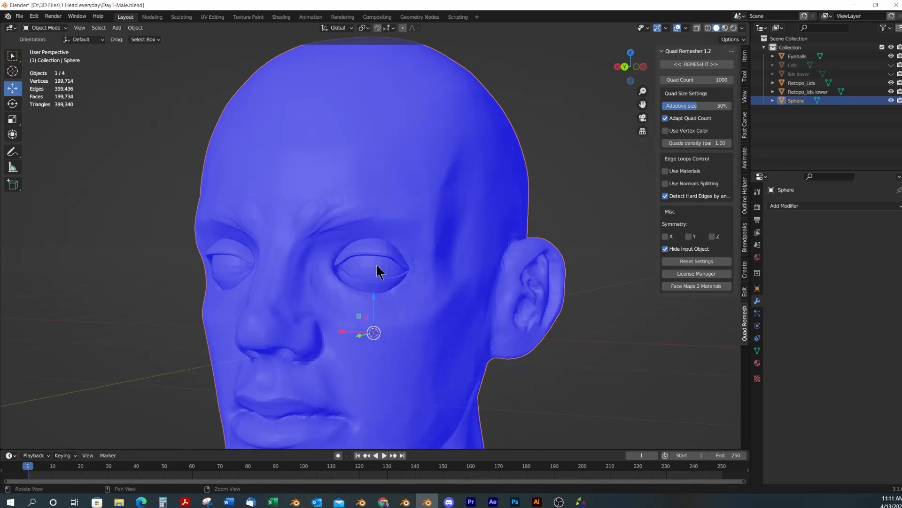
Join Retopo_Lids and Retopo_lids lower into the head sphere
click(375, 249)
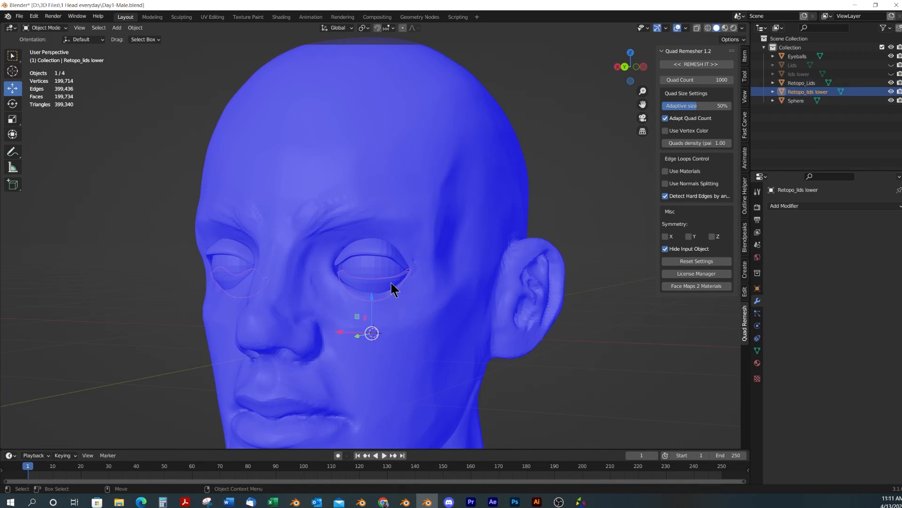
shift+click(379, 254)
shift+click(423, 213)
right_click(398, 192)
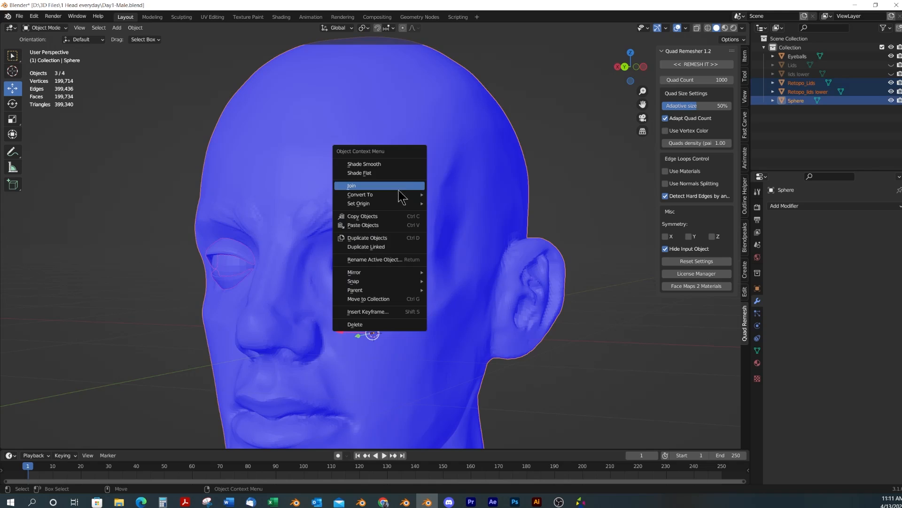
click(399, 188)
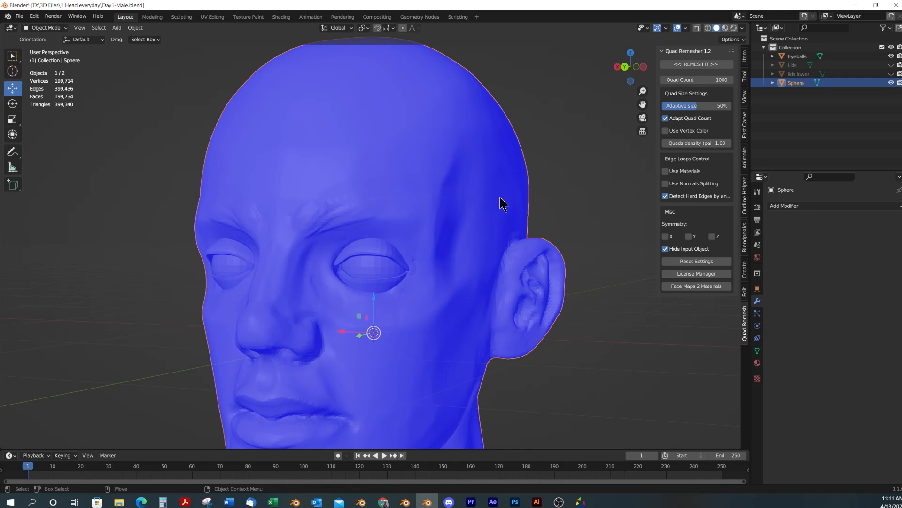
Switch the joined head to Sculpt Mode and turn off the Face Orientation overlay
key(ctrl+Tab)
middle_drag(484, 195, 426, 200)
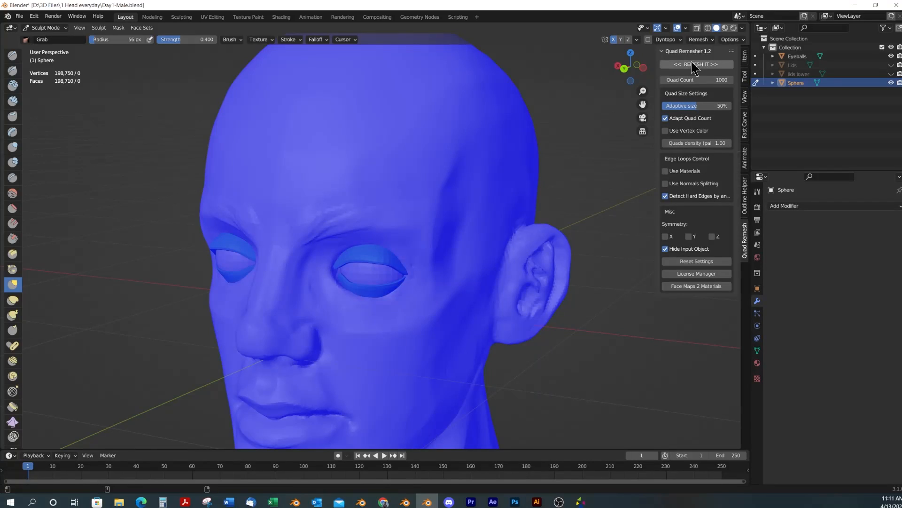
click(686, 29)
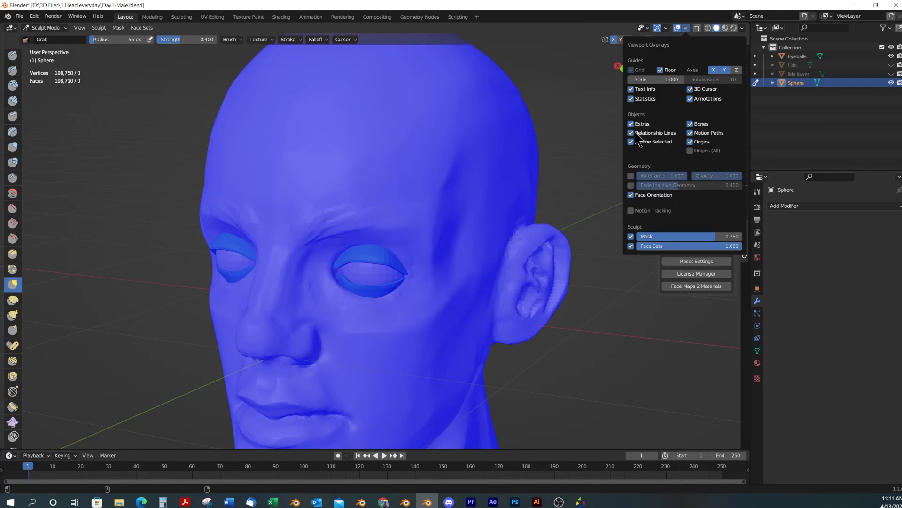
click(631, 196)
middle_drag(383, 272, 404, 265)
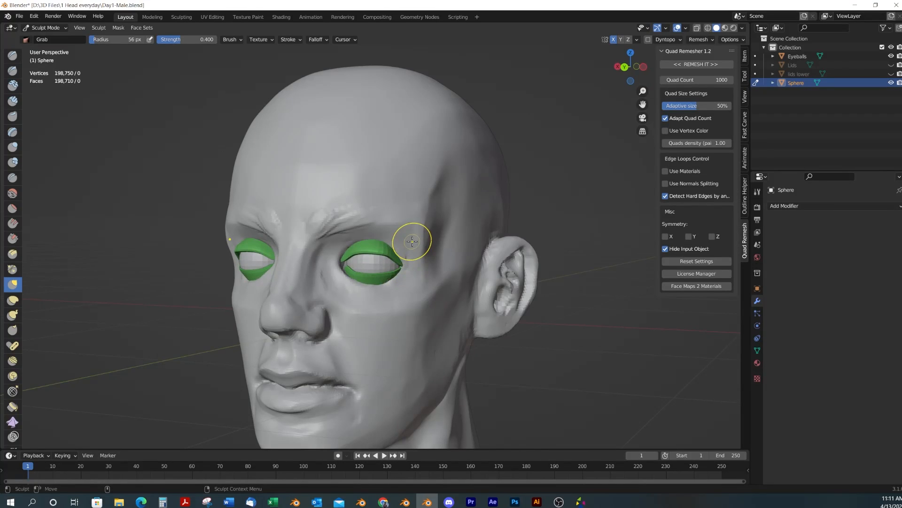
Voxel-remesh the joined head with a voxel size of 0.007 m
click(713, 39)
click(719, 57)
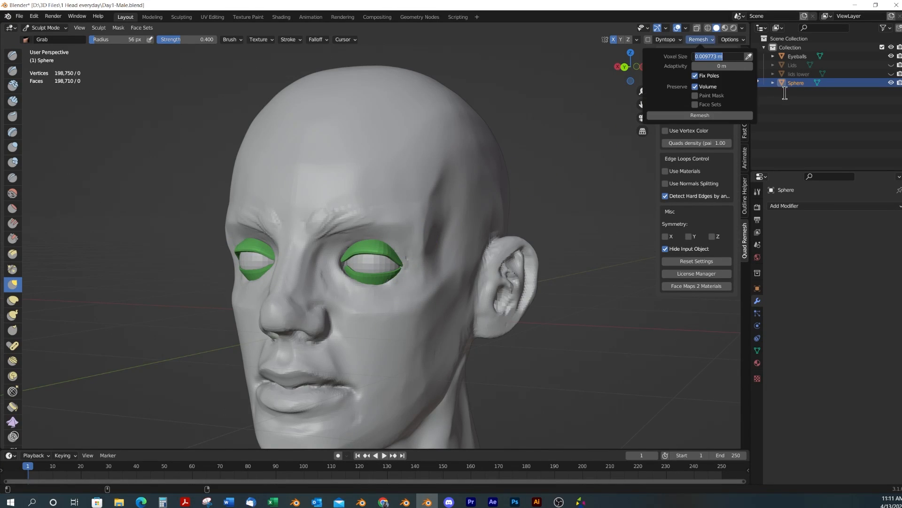
text(.007)
key(Return)
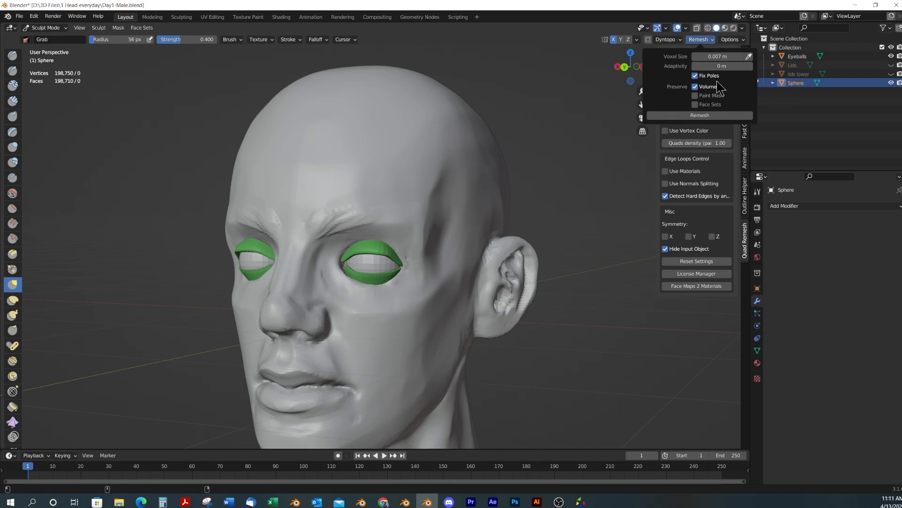
click(707, 116)
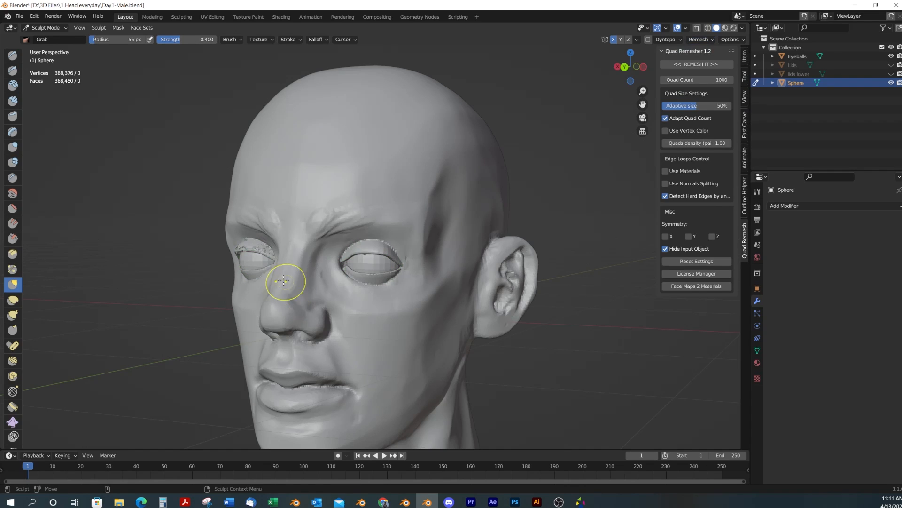
Symmetrize the remeshed head from -X to +X so both eyelids match
scroll(298, 284, up, 3)
middle_drag(298, 284, 359, 302)
middle_drag(417, 256, 268, 266)
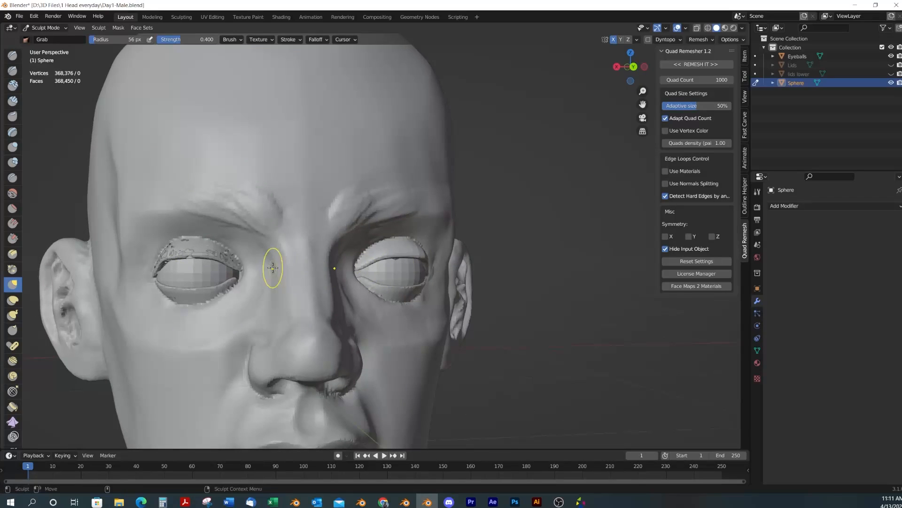
click(637, 39)
click(633, 173)
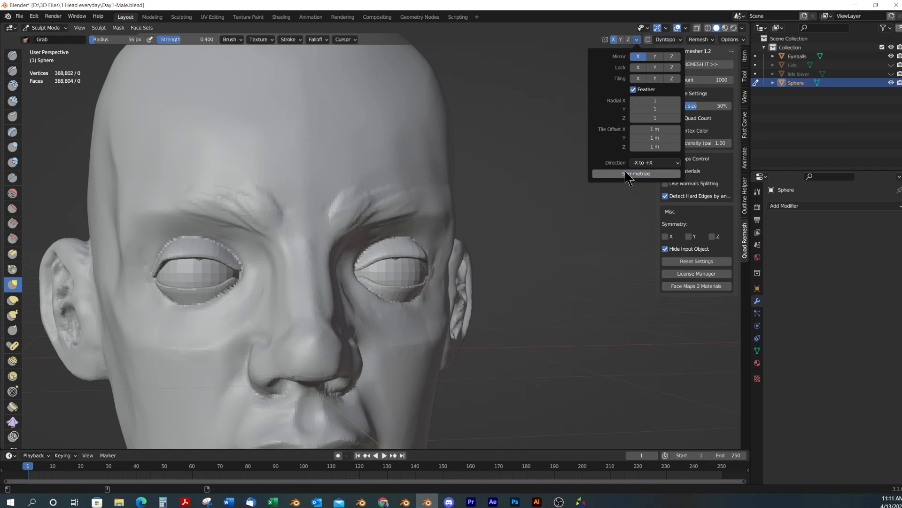
Set the Grab brush radius to 71 px and smooth the jagged rim of the upper eyelid
middle_drag(509, 262, 354, 236)
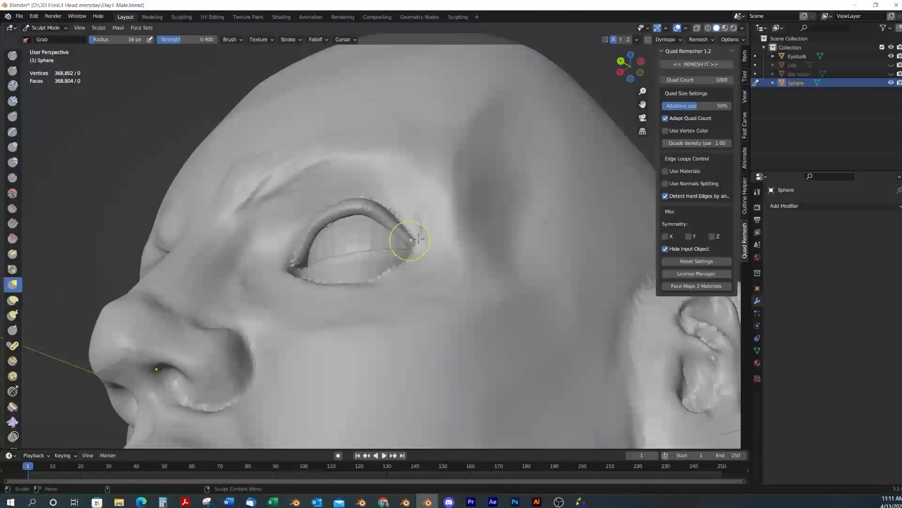
scroll(343, 241, up, 3)
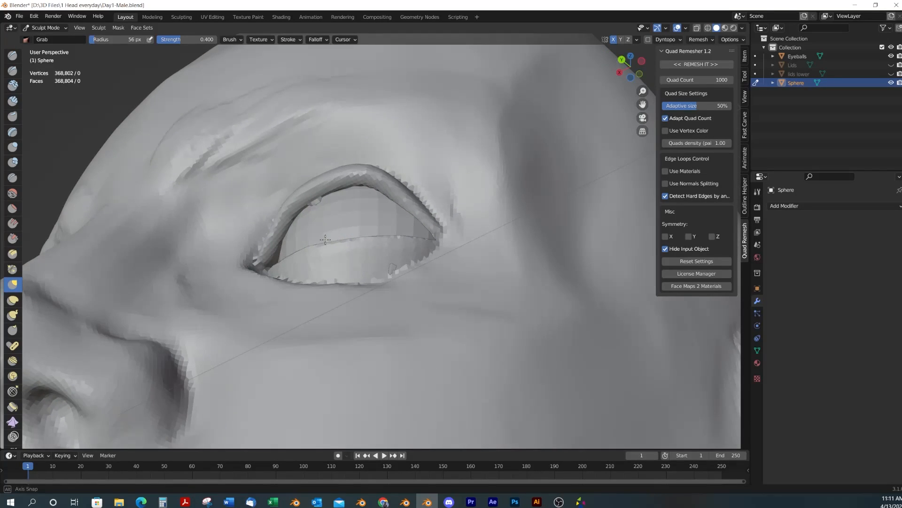
scroll(322, 235, up, 2)
mouse_move(363, 261)
middle_down()
mouse_move(403, 289)
mouse_move(395, 277)
middle_up()
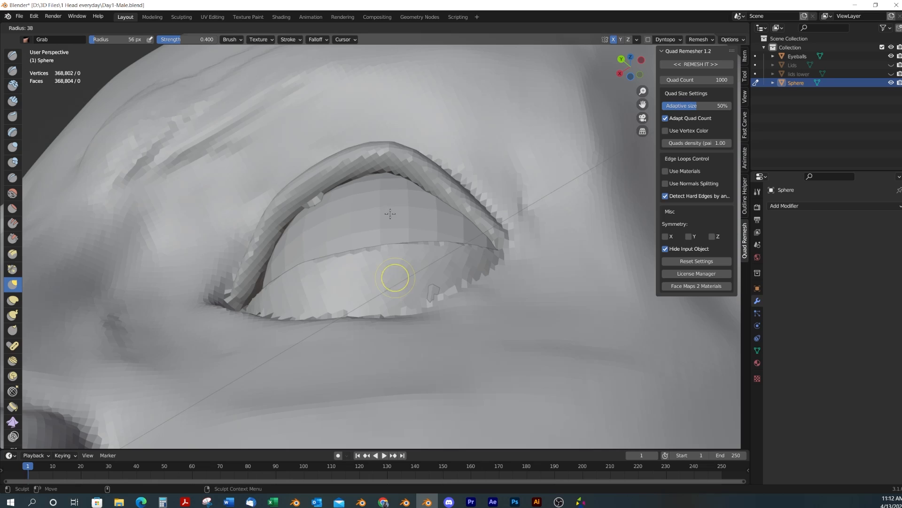
key(f)
click(402, 277)
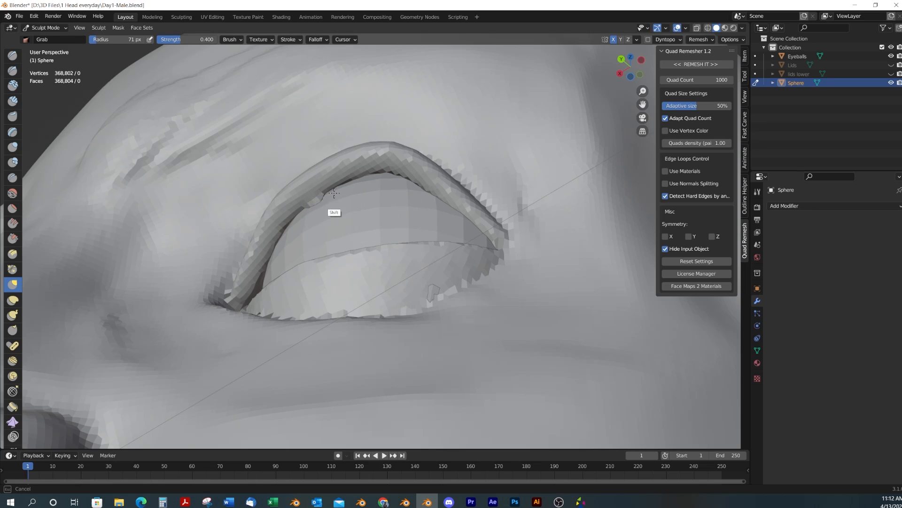
scroll(322, 204, up, 2)
mouse_move(323, 204)
middle_down()
mouse_move(371, 236)
mouse_move(423, 248)
middle_up()
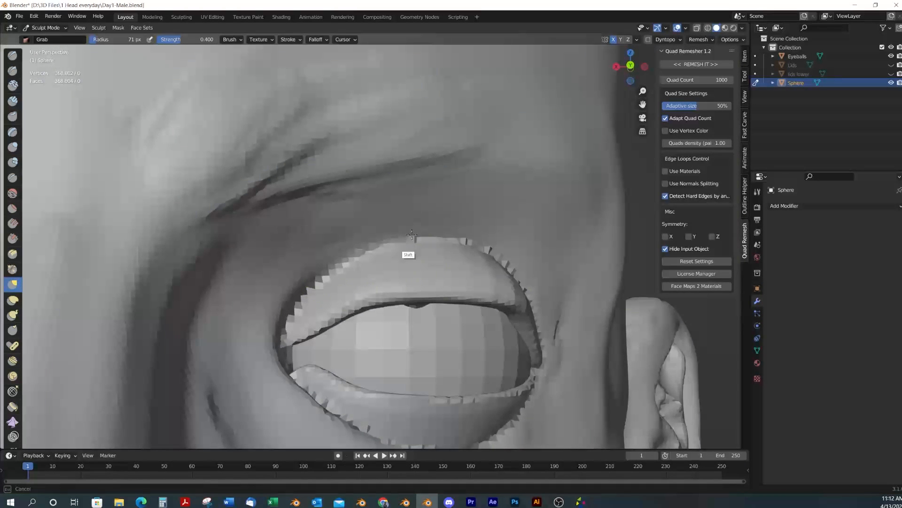
scroll(397, 252, down, 2)
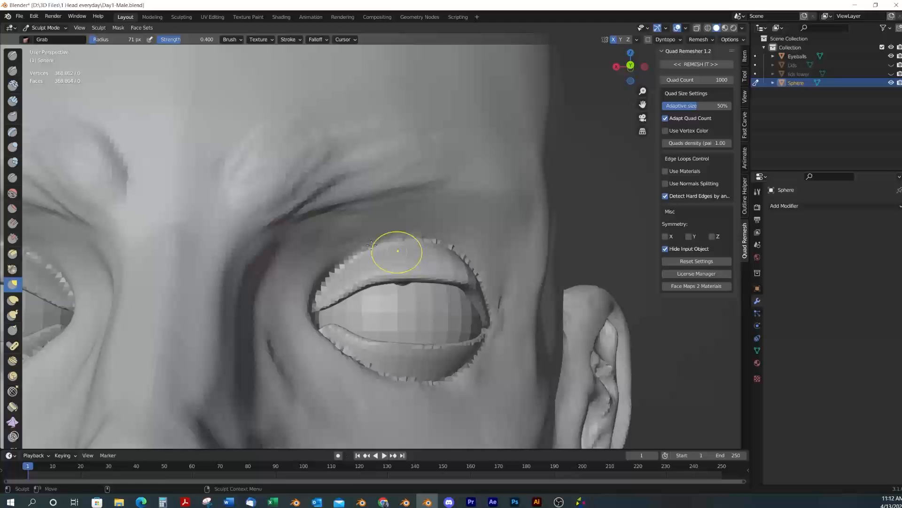
Carve along the upper eyelid seam toward the outer eye corner with the Draw Sharp brush
click(13, 71)
drag(406, 243, 376, 242)
alt+drag(519, 322, 491, 293)
alt+middle_drag(491, 293, 414, 230)
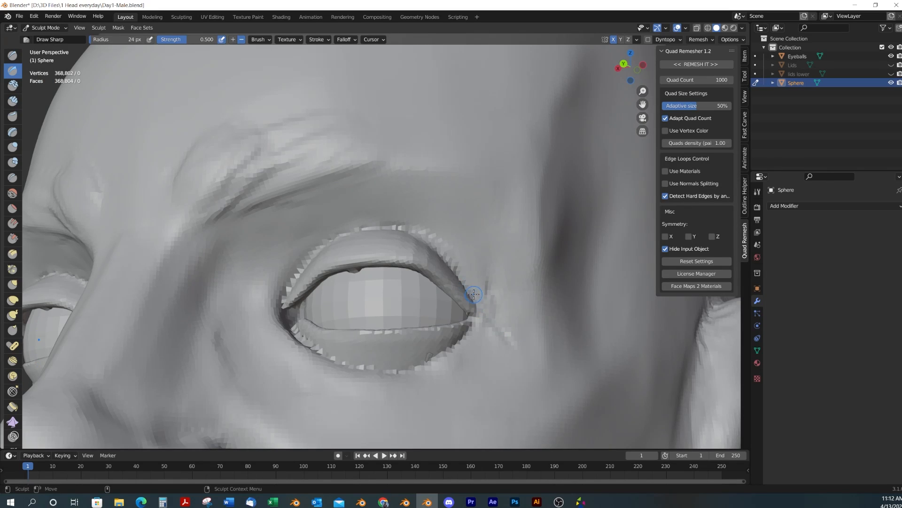
middle_drag(457, 256, 489, 362)
drag(294, 294, 442, 337)
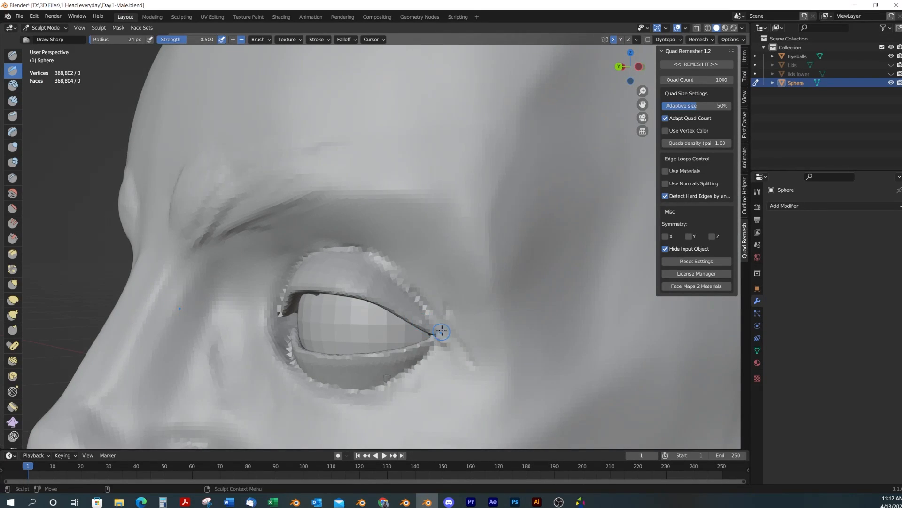
Smooth the upper eyelid seam and refine the crease around the inner eye corner with Draw Sharp
alt+drag(426, 300, 479, 338)
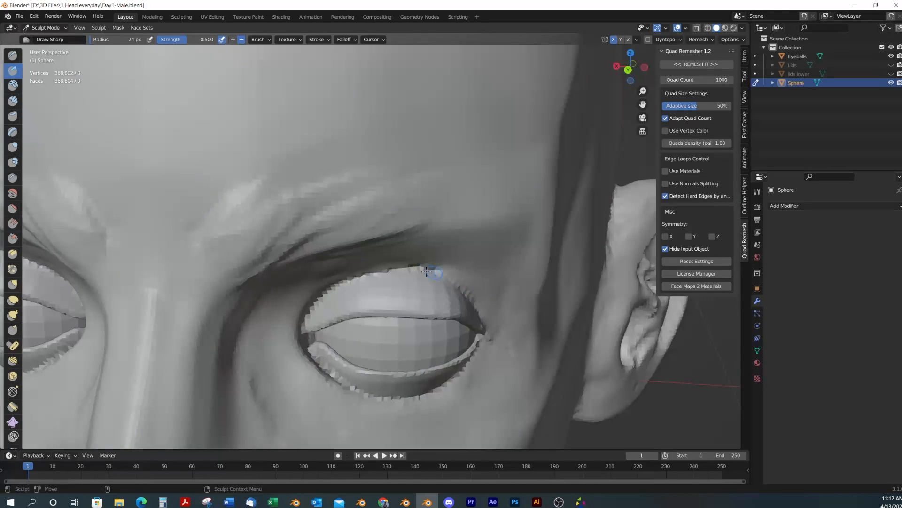
mouse_move(436, 267)
shift+mouse_down()
mouse_move(350, 264)
mouse_move(360, 273)
shift+mouse_up()
mouse_move(417, 272)
alt+mouse_down()
mouse_move(417, 257)
mouse_move(430, 254)
alt+mouse_up()
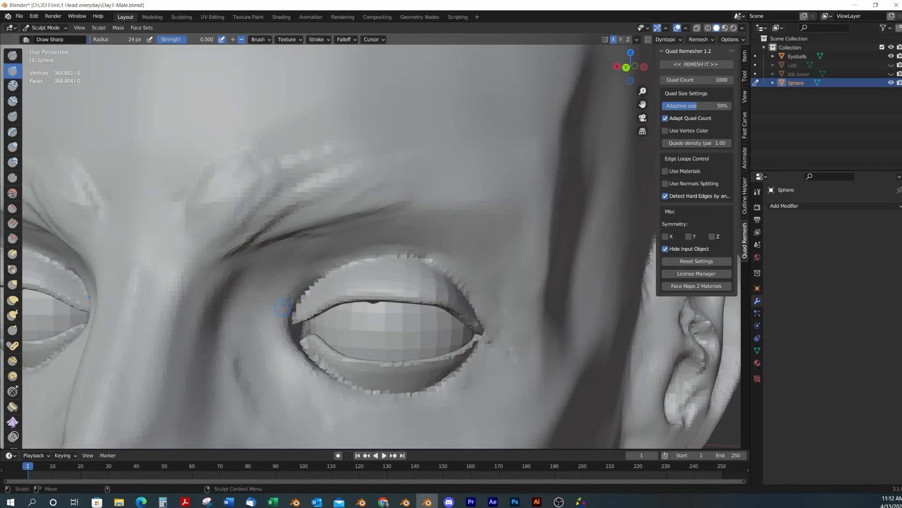
alt+drag(312, 351, 291, 306)
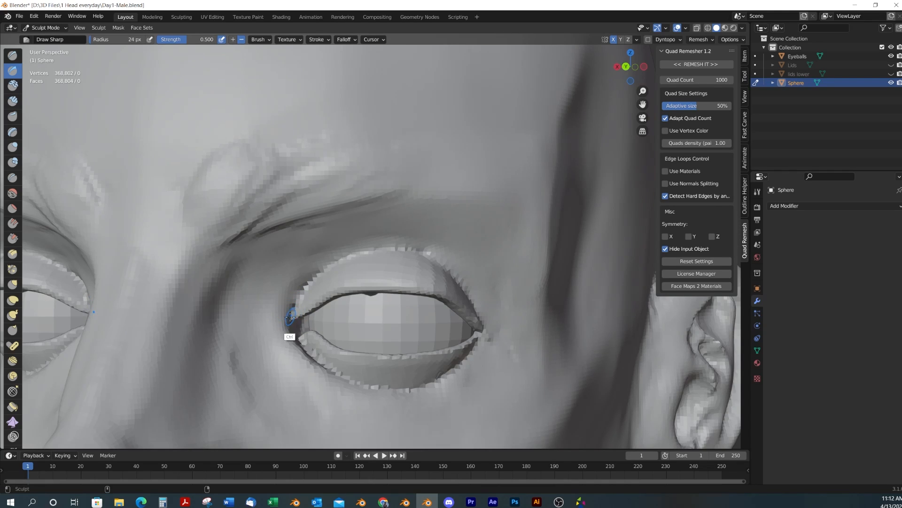
mouse_move(290, 318)
ctrl+mouse_down()
mouse_move(345, 300)
mouse_move(365, 269)
mouse_move(435, 267)
mouse_move(489, 305)
ctrl+mouse_up()
alt+drag(496, 305, 454, 305)
shift+drag(376, 261, 412, 276)
mouse_move(454, 314)
alt+mouse_down()
mouse_move(459, 355)
mouse_move(509, 364)
alt+mouse_up()
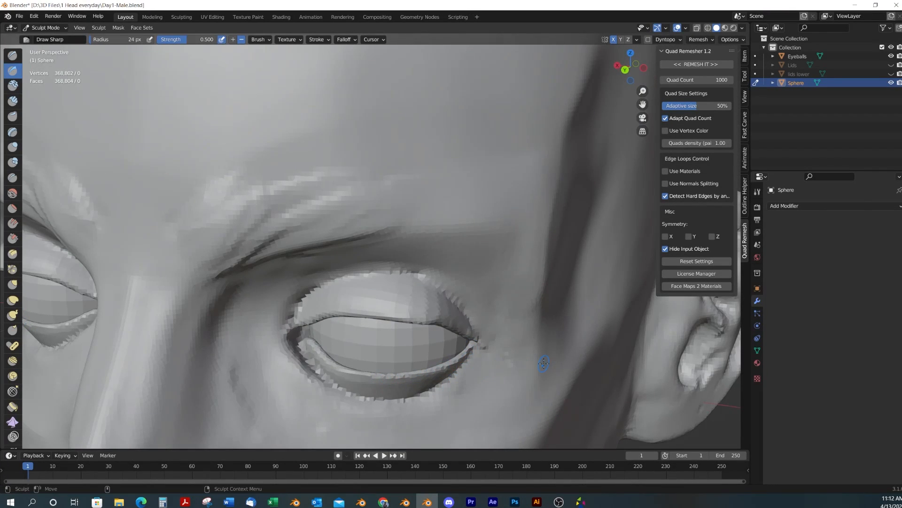
Build up the skin under the lower eyelid with the Clay Strips brush at a 34 px radius to cover the seam
scroll(359, 349, down, 6)
mouse_move(358, 348)
alt+mouse_down()
mouse_move(332, 332)
mouse_move(368, 334)
mouse_move(341, 319)
alt+mouse_up()
scroll(369, 334, up, 4)
key(c)
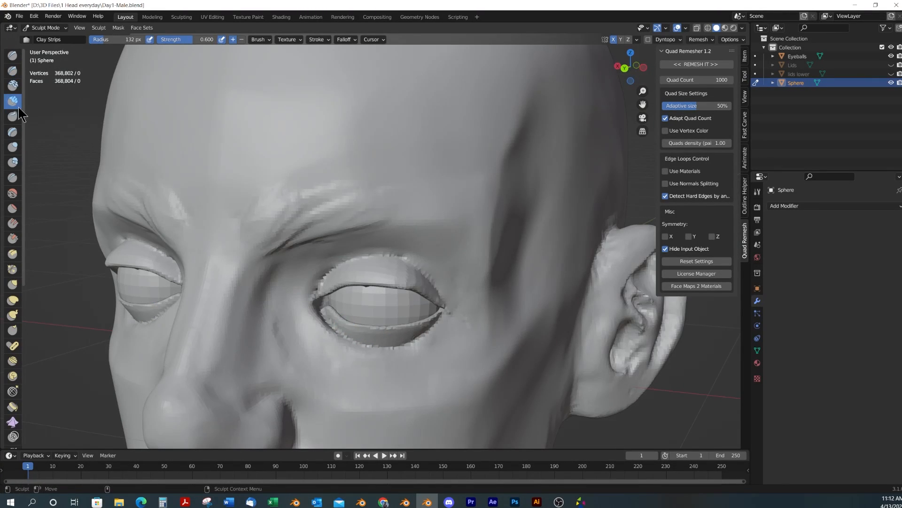
key(f)
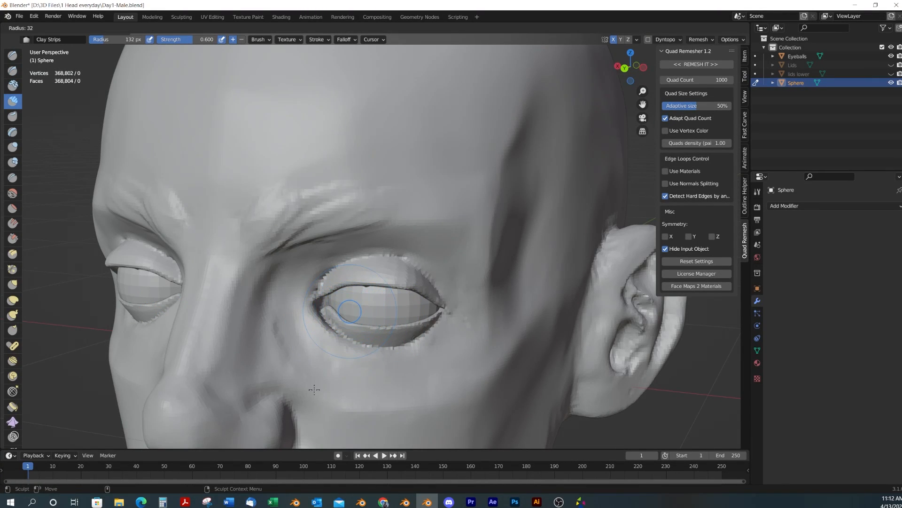
click(314, 390)
drag(321, 321, 394, 388)
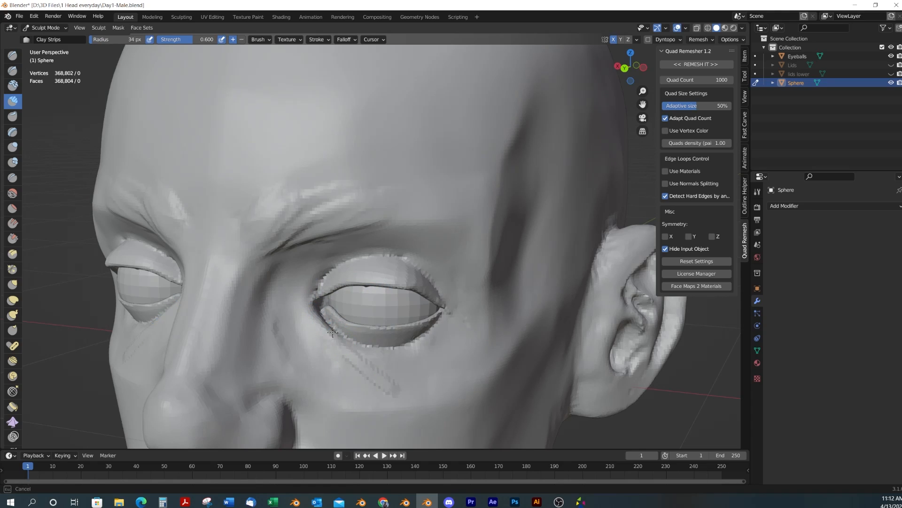
mouse_move(326, 322)
mouse_down()
mouse_move(350, 339)
mouse_move(312, 323)
mouse_up()
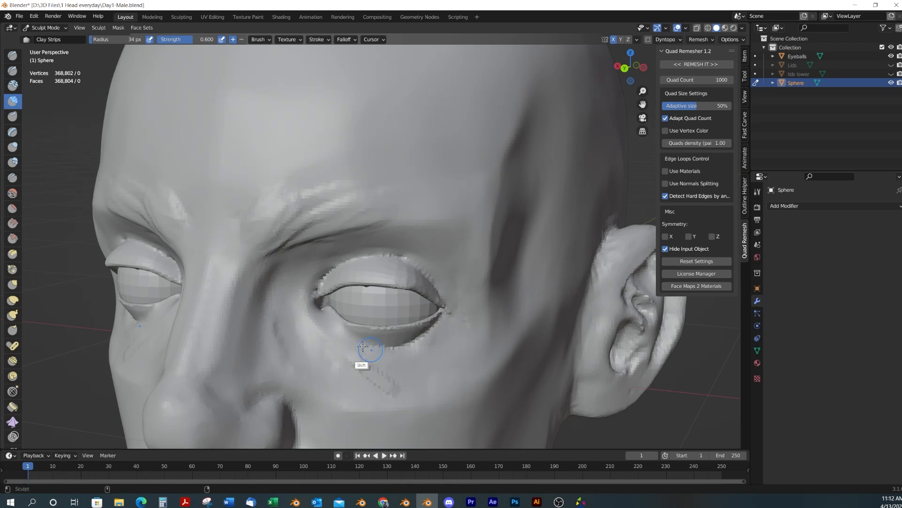
Add Clay Strips strokes from the inner eye corner down toward the cheek and smooth them into the face
middle_drag(435, 350, 389, 352)
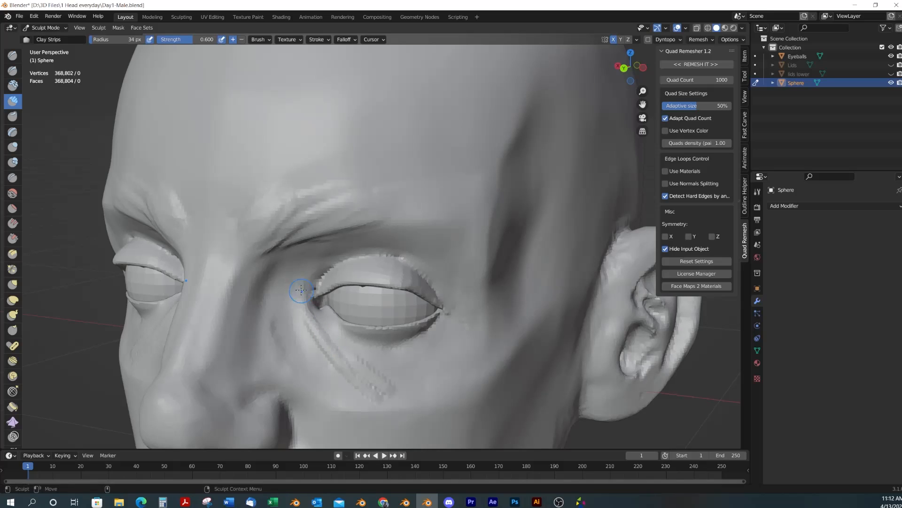
mouse_move(301, 294)
mouse_down()
mouse_move(342, 385)
mouse_move(327, 375)
mouse_up()
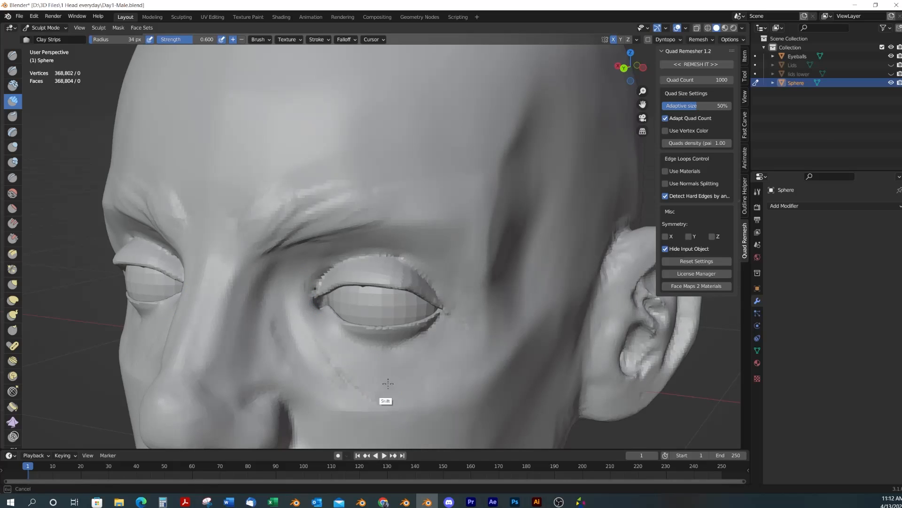
mouse_move(407, 371)
alt+middle_down()
mouse_move(480, 361)
mouse_move(420, 356)
alt+middle_up()
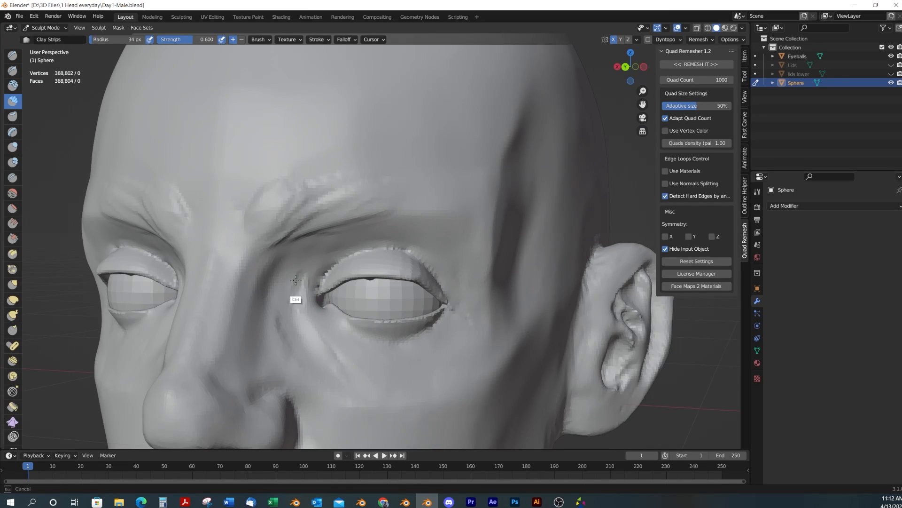
middle_drag(287, 317, 429, 327)
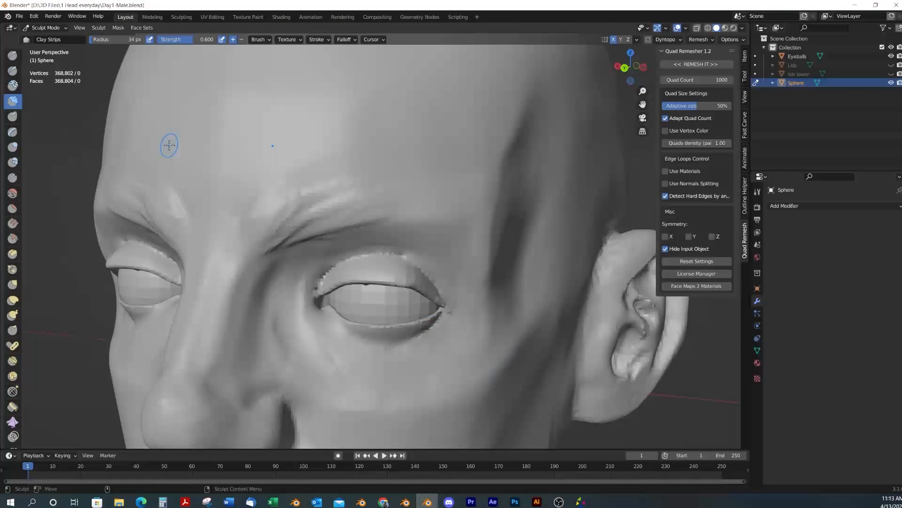
Carve a fold across the upper eyelid and sharpen the inner end of the eyebrow with Draw Sharp
key(shift+x)
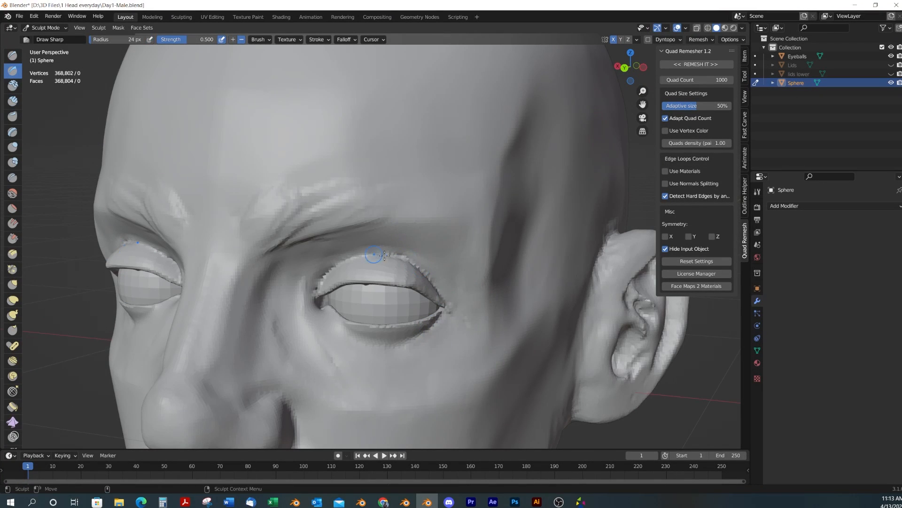
alt+drag(463, 336, 405, 272)
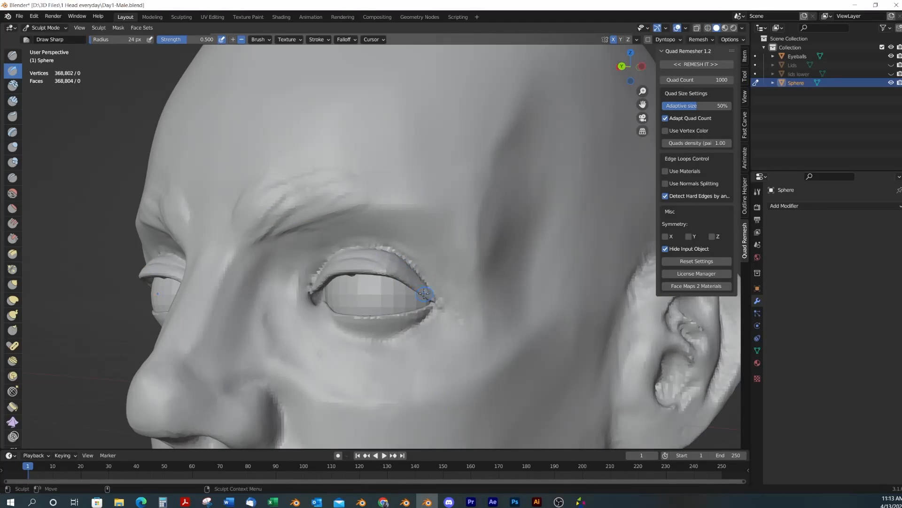
alt+drag(461, 308, 257, 225)
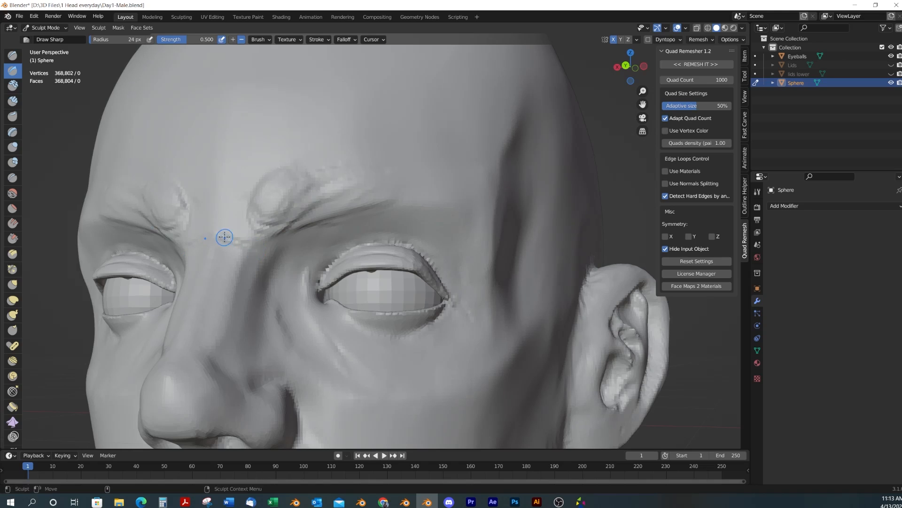
Carve creases across the nose bridge between the eyebrows and smooth them down toward the inner eye area
alt+drag(224, 237, 300, 249)
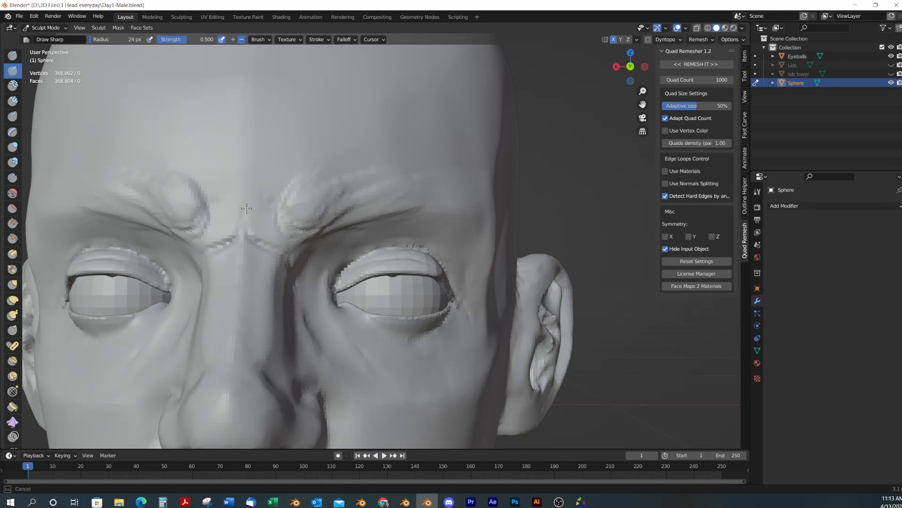
drag(251, 233, 297, 277)
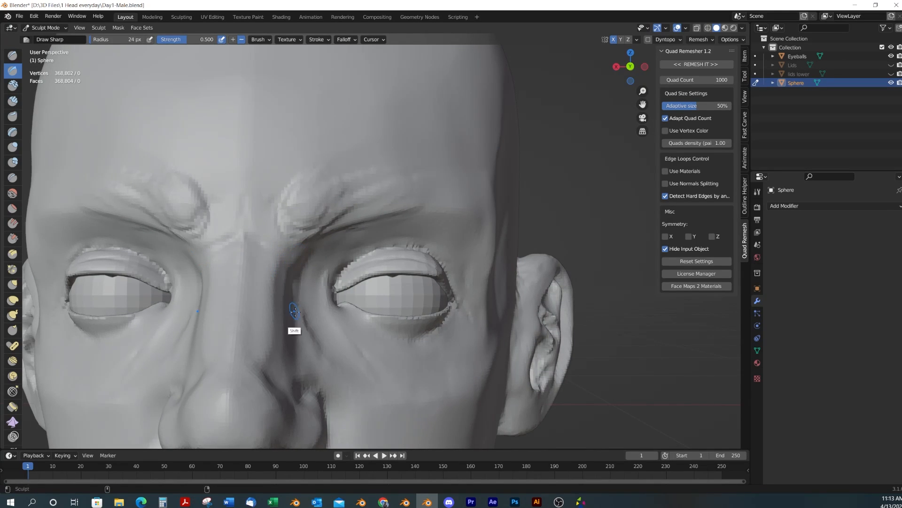
alt+drag(295, 326, 450, 292)
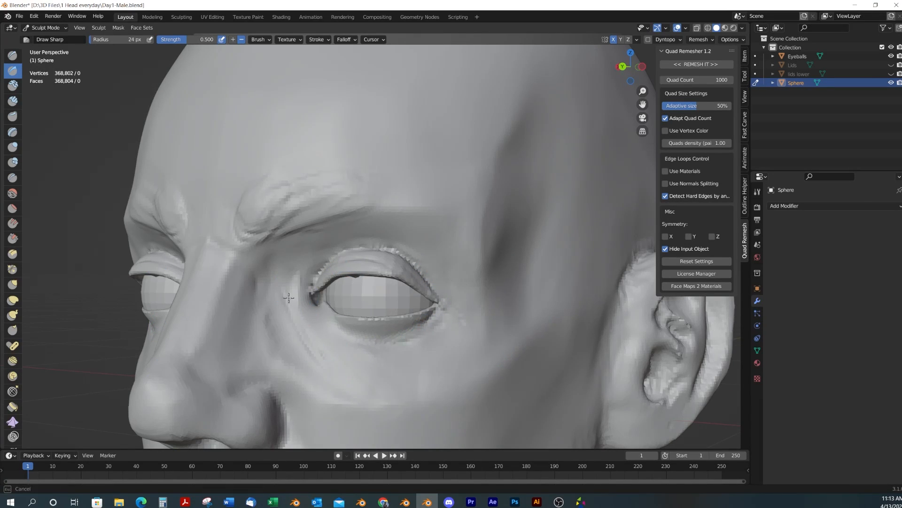
scroll(329, 360, down, 4)
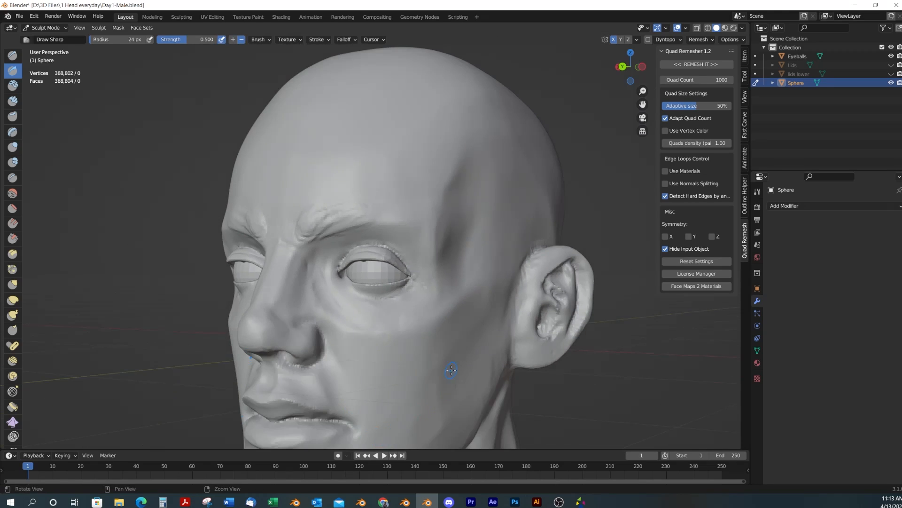
Flatten and smooth the skin around the base of the nostrils with the Scrape/Peaks brush at a 15 px radius
mouse_move(447, 369)
alt+mouse_down()
mouse_move(383, 292)
mouse_move(397, 271)
mouse_move(384, 253)
alt+mouse_up()
scroll(382, 291, up, 2)
key(shift+t)
key(f)
click(382, 292)
middle_drag(420, 297, 366, 336)
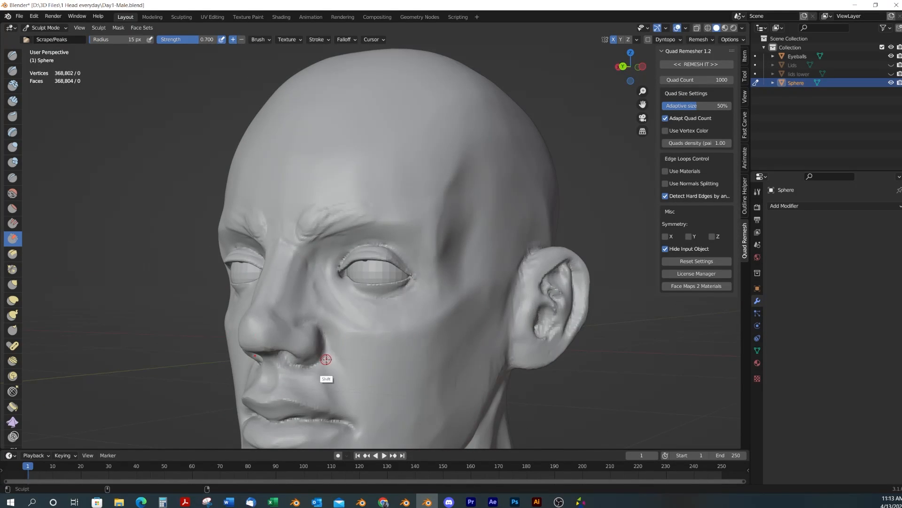
middle_drag(326, 359, 302, 362)
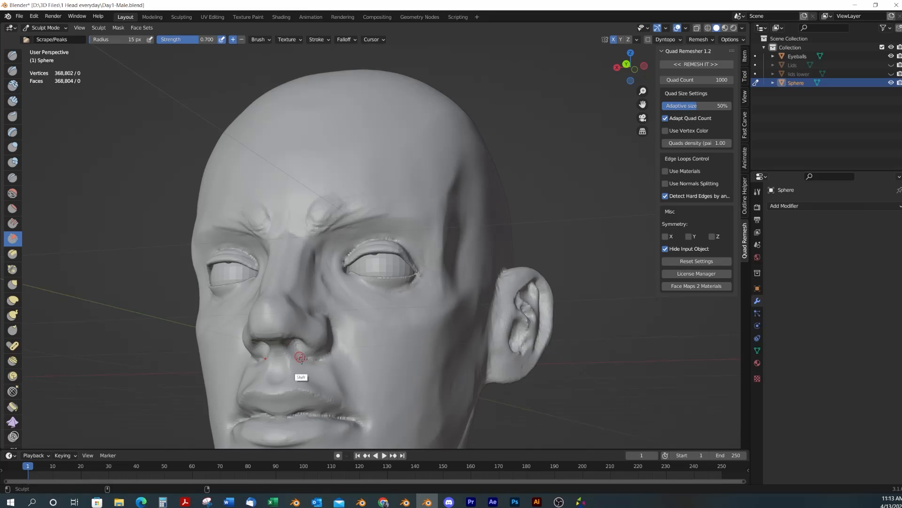
Scrape the tip and side planes of the nose with the Scrape/Peaks brush at a 38 px radius
mouse_move(327, 330)
middle_down()
mouse_move(325, 376)
mouse_move(303, 351)
mouse_move(312, 352)
mouse_move(326, 314)
mouse_move(320, 337)
middle_up()
key(f)
click(326, 314)
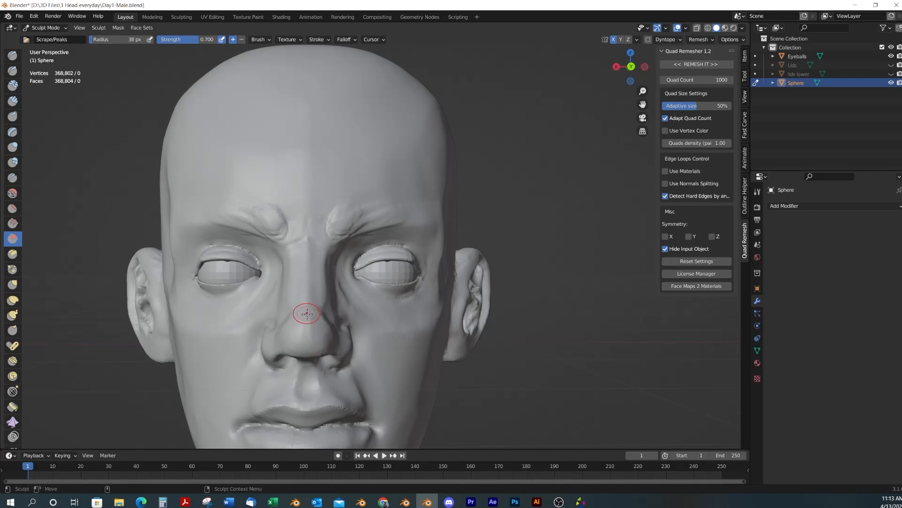
drag(298, 330, 346, 301)
alt+drag(325, 343, 328, 369)
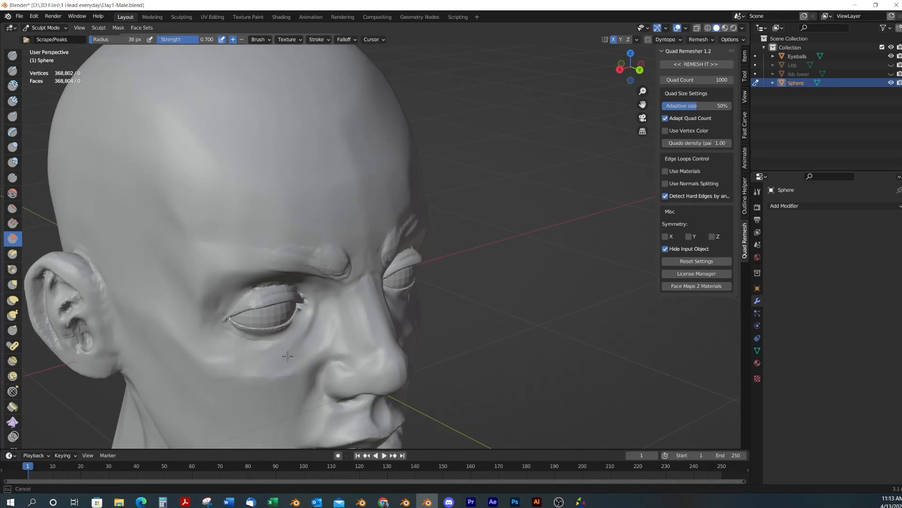
Refine the transition from the lower eyelid to the side of the nose with Scrape/Peaks at a 28 px radius
middle_drag(291, 346, 211, 321)
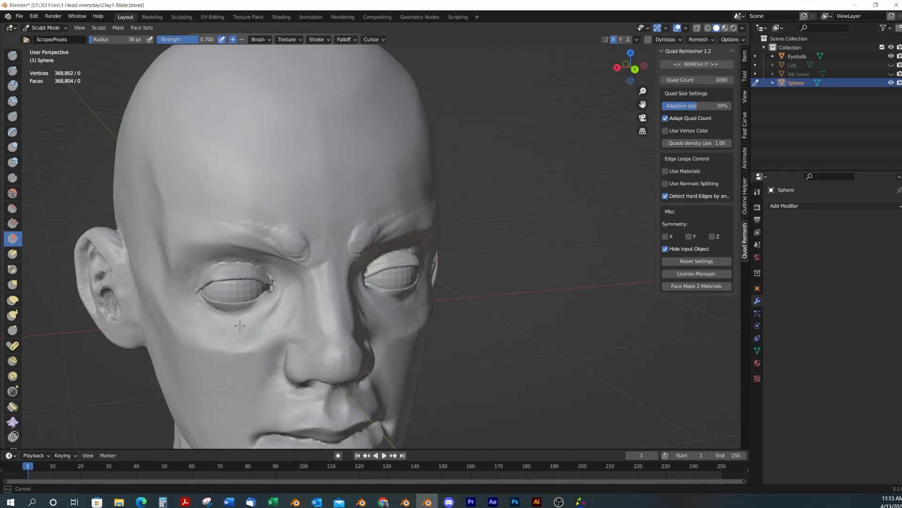
middle_drag(286, 338, 284, 322)
key(f)
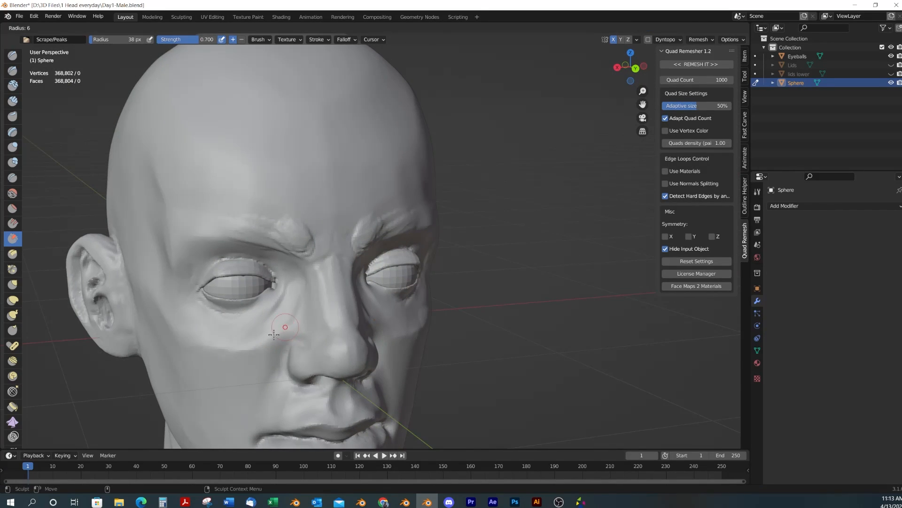
click(249, 319)
key(f)
click(222, 316)
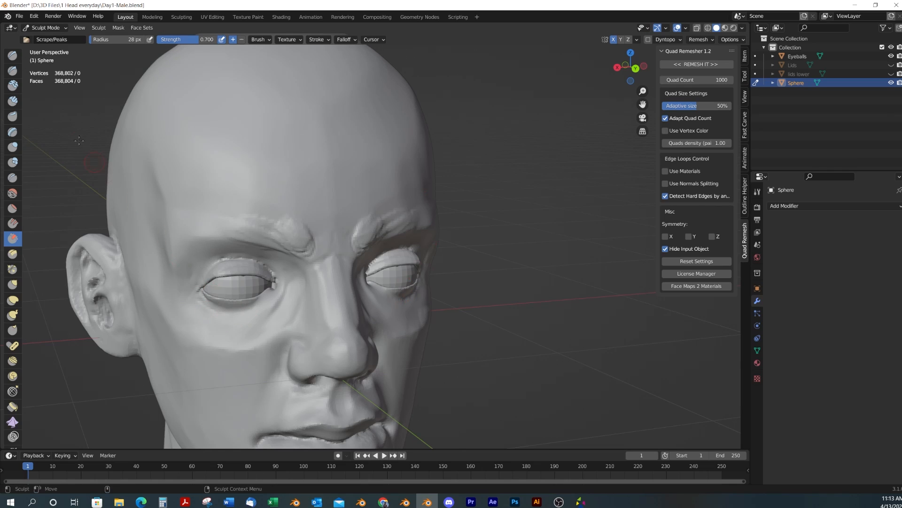
Puff up the skin beneath the lower eyelid with the Inflate/Deflate brush at a 63 px radius
click(12, 146)
middle_drag(215, 296, 281, 302)
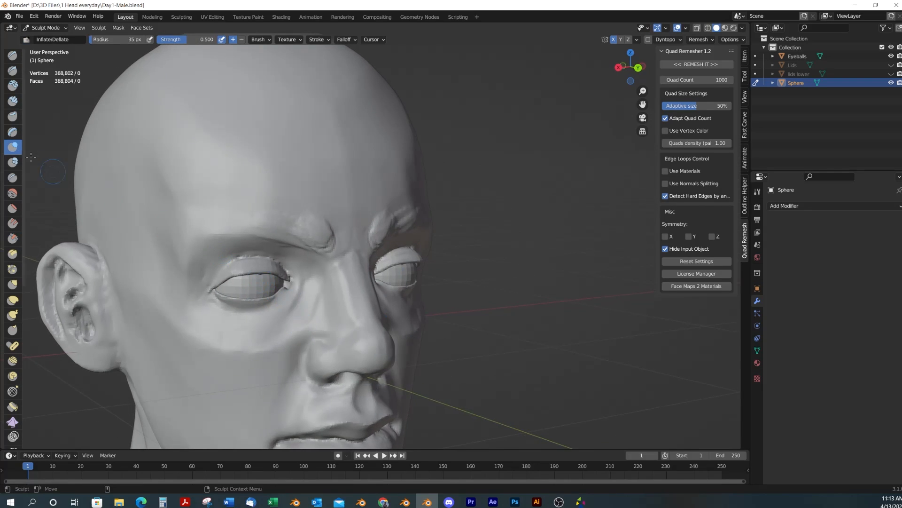
scroll(231, 324, up, 4)
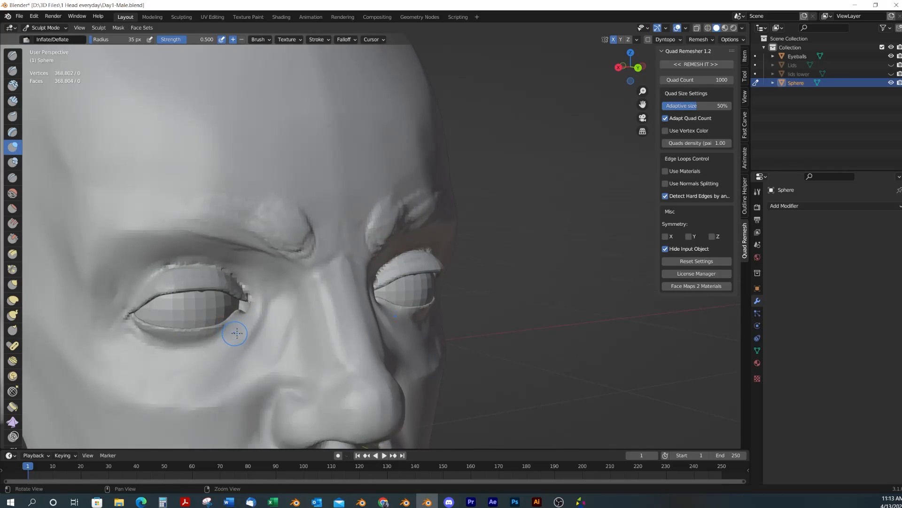
key(f)
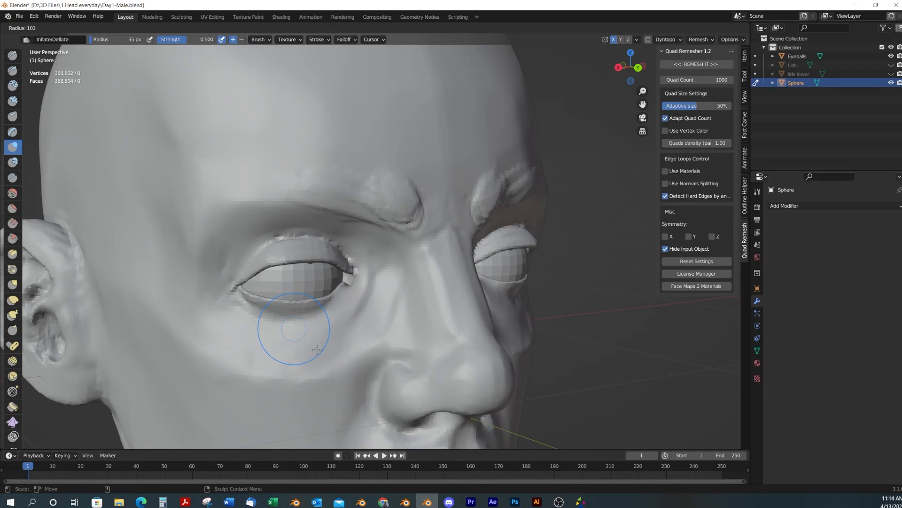
click(282, 338)
key(f)
click(264, 344)
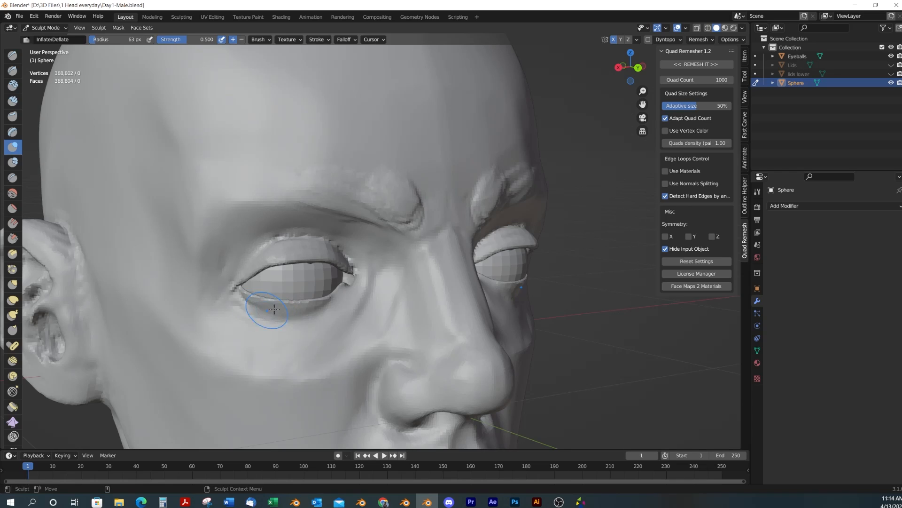
mouse_move(311, 329)
alt+middle_down()
mouse_move(490, 292)
mouse_move(481, 329)
mouse_move(491, 341)
alt+middle_up()
Reshape the outer eye corner and upper eyelid around the eyeball with the Grab brush at a 100 px radius
key(g)
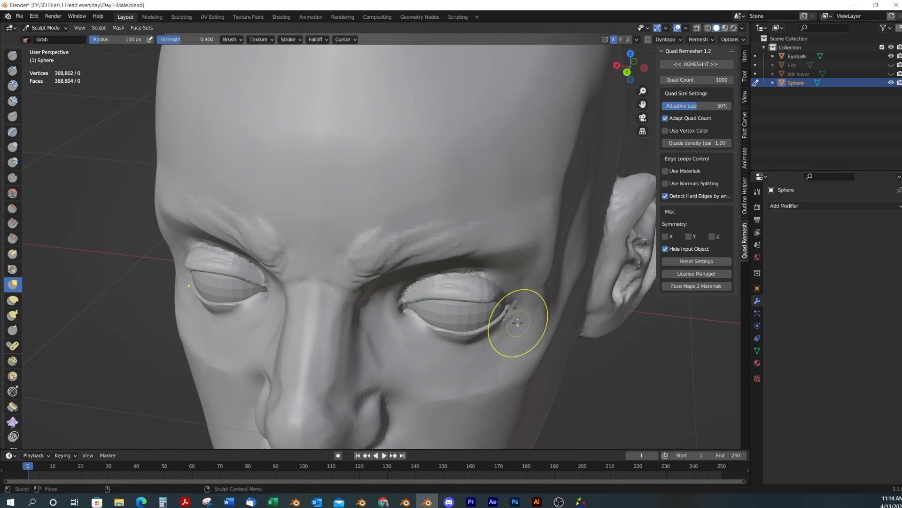
middle_drag(548, 338, 452, 265)
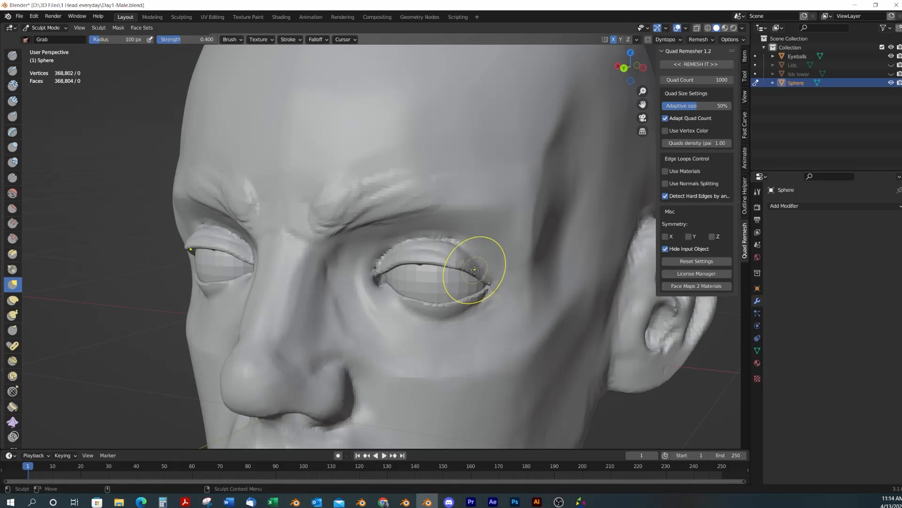
mouse_move(515, 315)
middle_down()
mouse_move(523, 291)
mouse_move(508, 226)
middle_up()
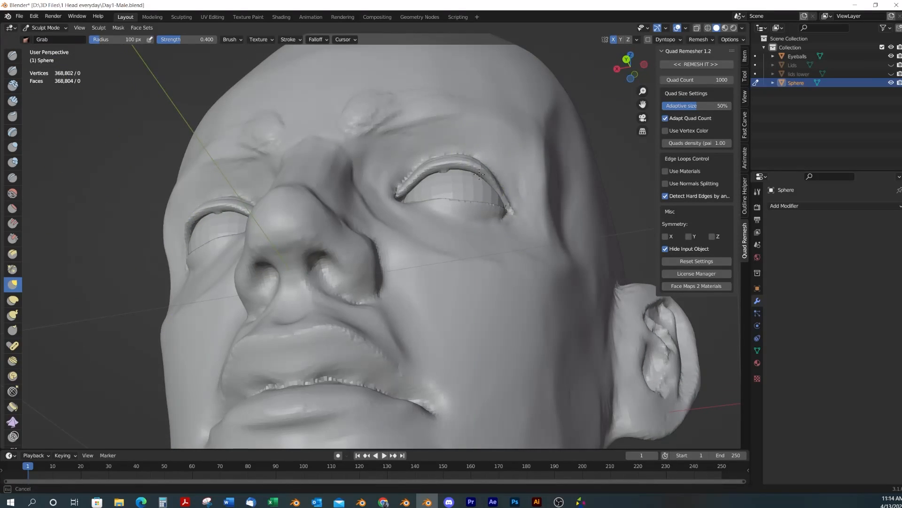
mouse_move(480, 186)
middle_down()
mouse_move(486, 155)
mouse_move(523, 214)
mouse_move(458, 233)
mouse_move(451, 242)
mouse_move(471, 266)
mouse_move(433, 277)
mouse_move(423, 320)
middle_up()
scroll(423, 317, up, 4)
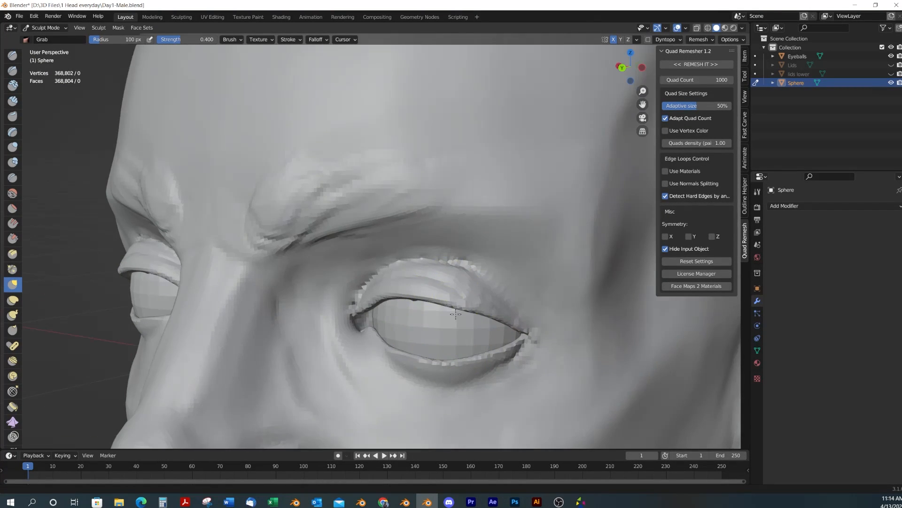
Hide the Eyeballs object and clean up the inner edge of the upper eyelid with Draw Sharp at a 24 px radius
click(891, 56)
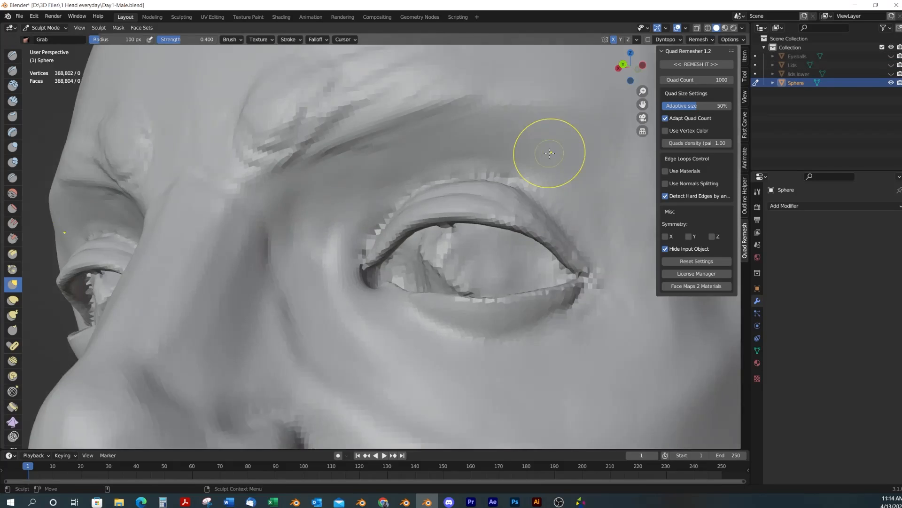
scroll(517, 174, up, 3)
middle_drag(484, 197, 456, 239)
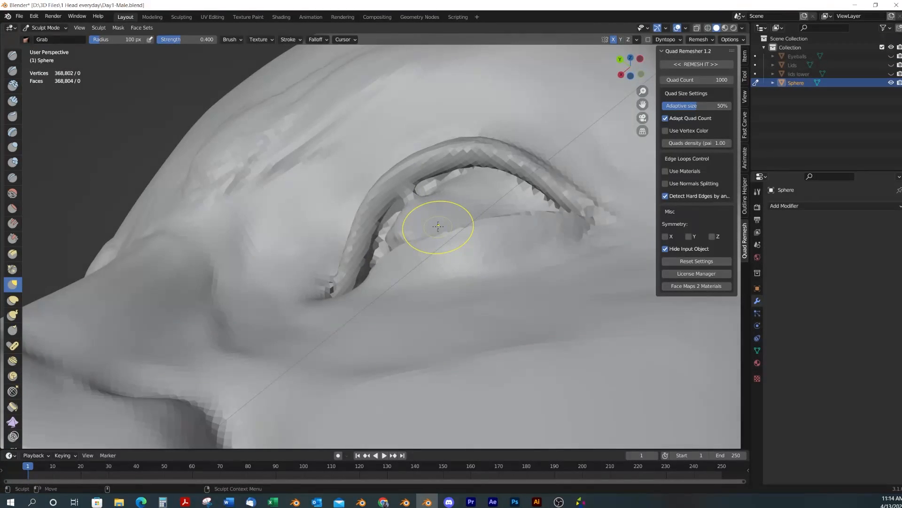
key(d)
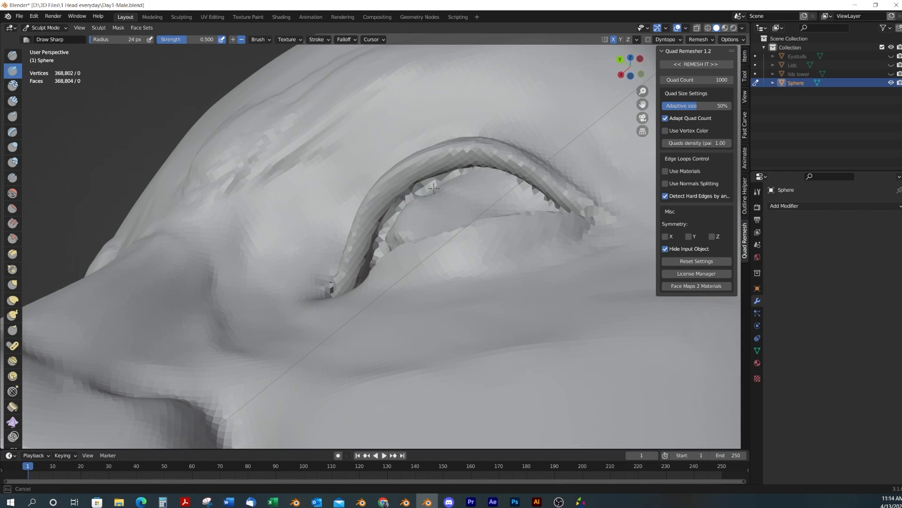
middle_drag(434, 189, 453, 243)
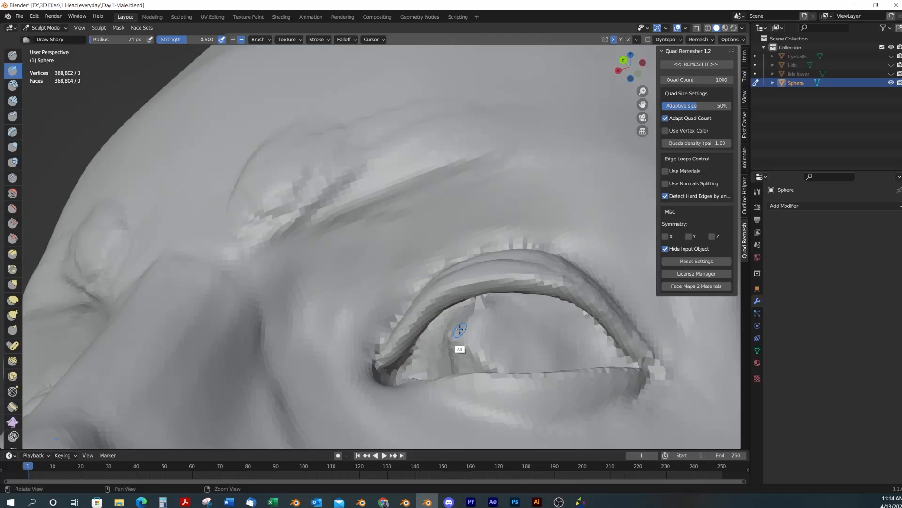
middle_drag(460, 342, 395, 362)
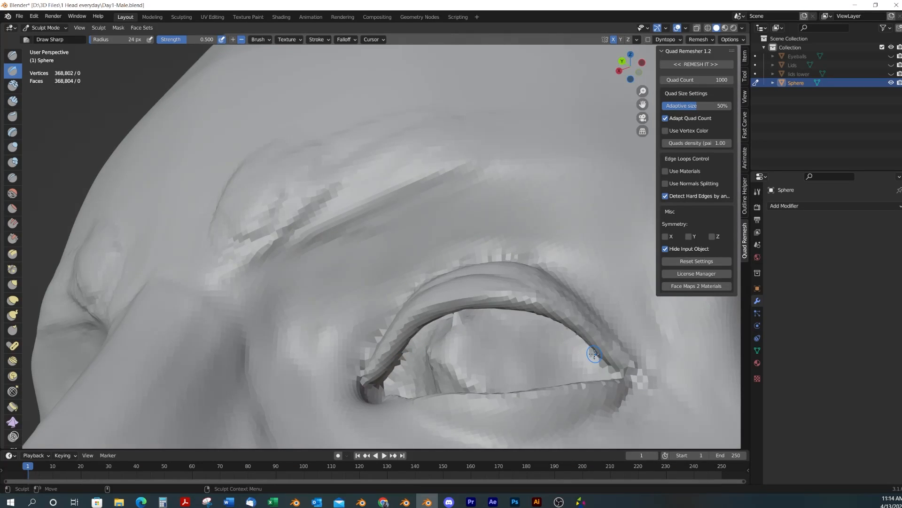
Smooth the jagged upper eyelid seam near the inner eye corner, working from several angles
scroll(594, 353, down, 5)
middle_drag(523, 337, 407, 336)
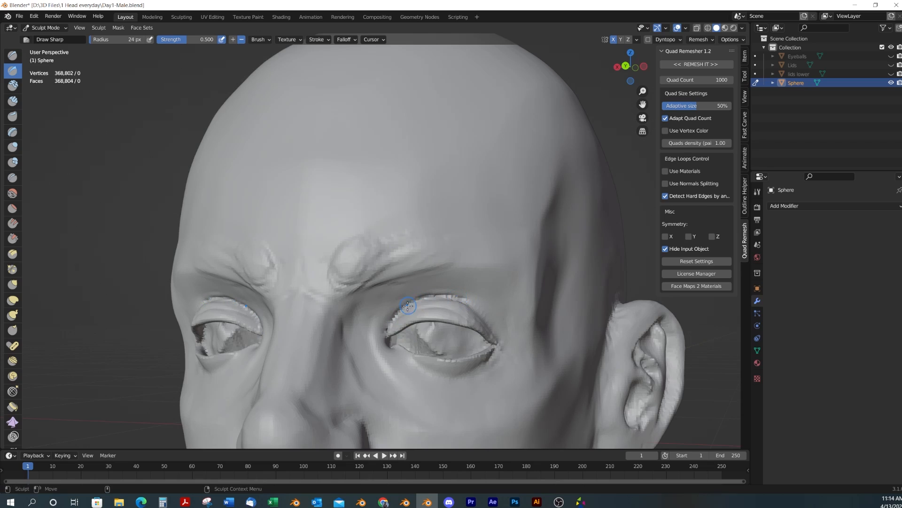
middle_drag(528, 361, 511, 367)
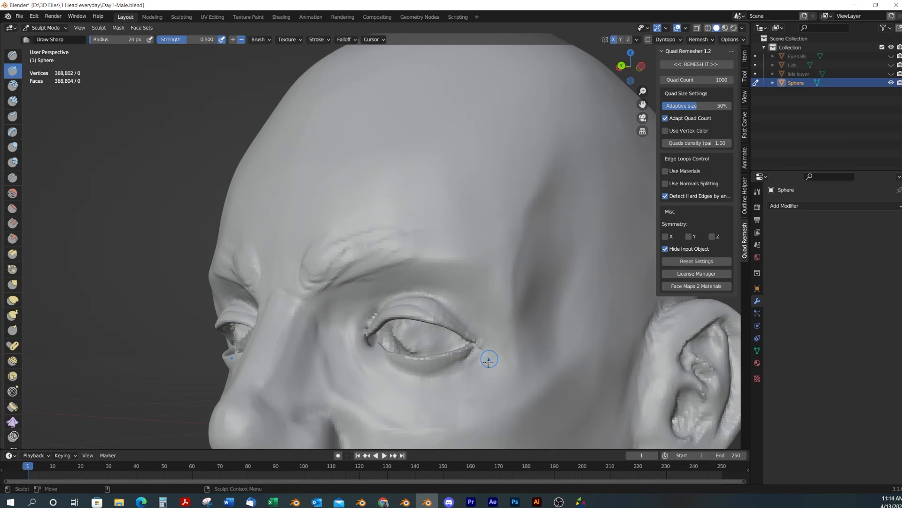
middle_drag(484, 358, 391, 329)
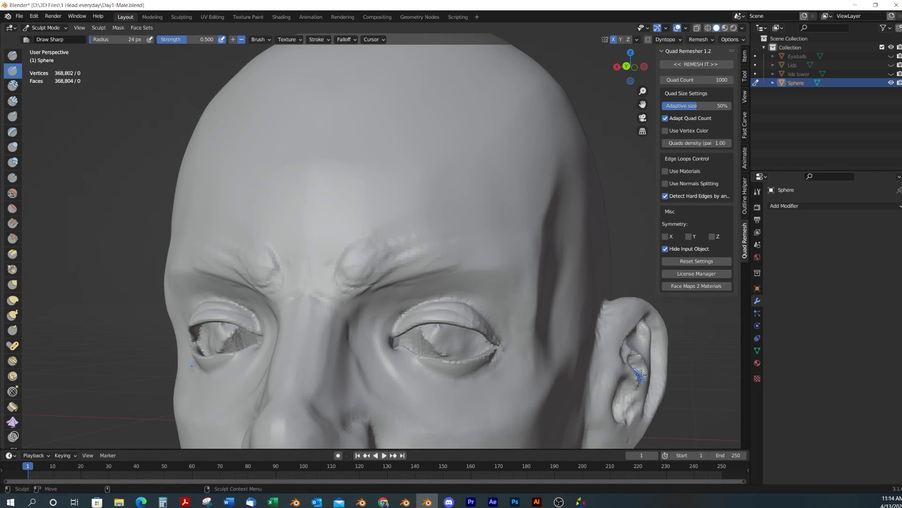
Adjust the ear's overall shape and its angle to the head with the Grab brush at a 123 px radius
middle_drag(641, 375, 562, 321)
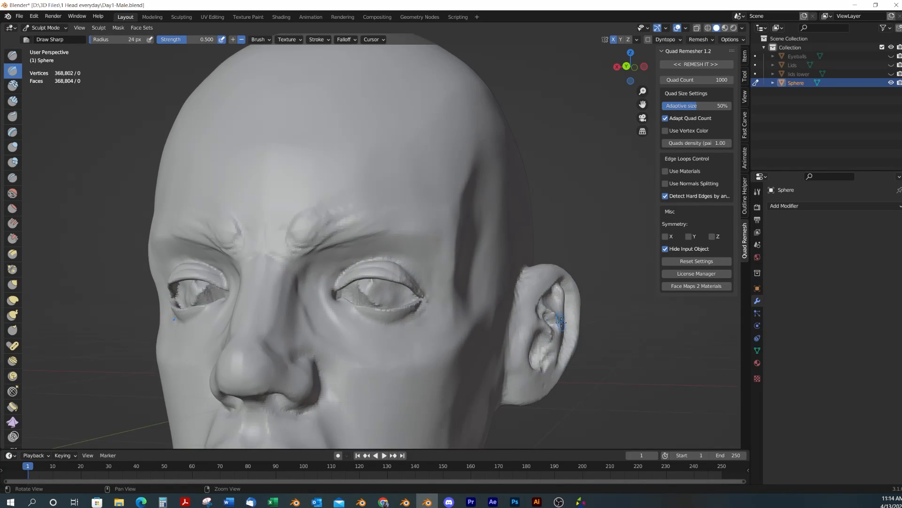
middle_drag(585, 351, 498, 345)
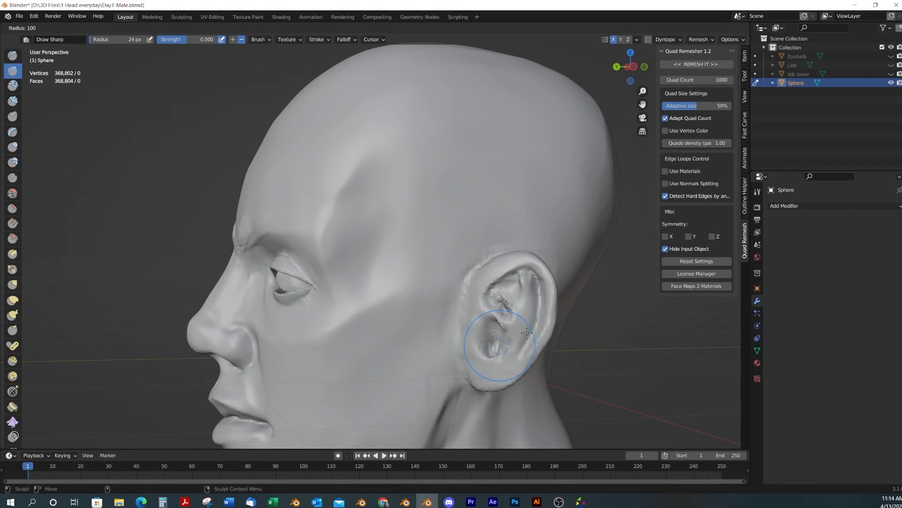
key(g)
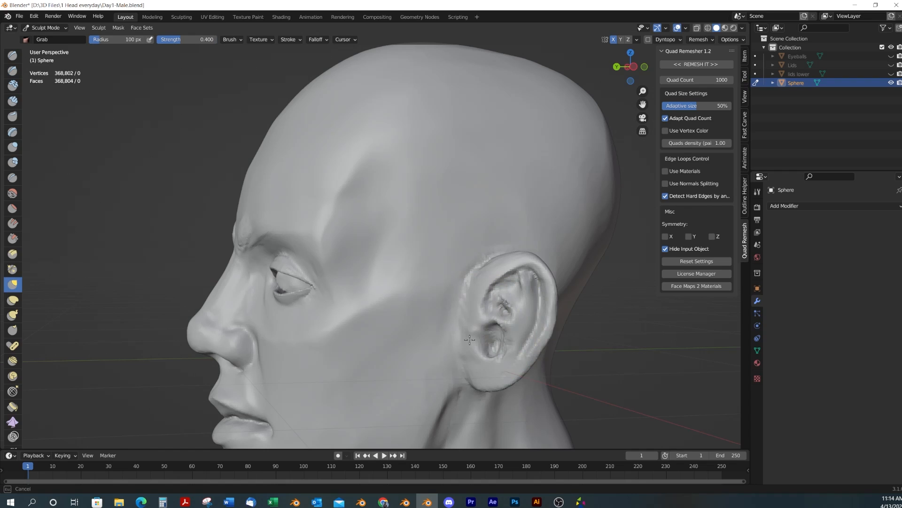
key(f)
click(493, 316)
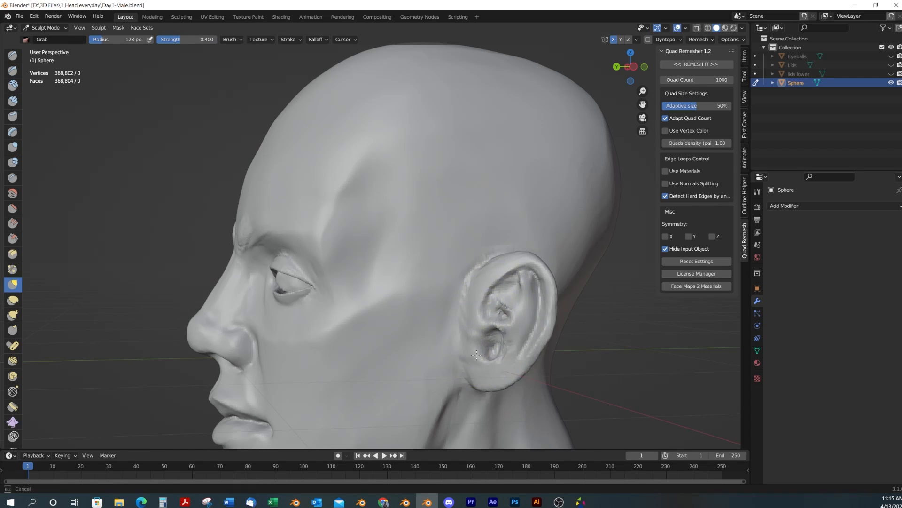
mouse_move(489, 292)
middle_down()
mouse_move(533, 325)
mouse_move(514, 292)
middle_up()
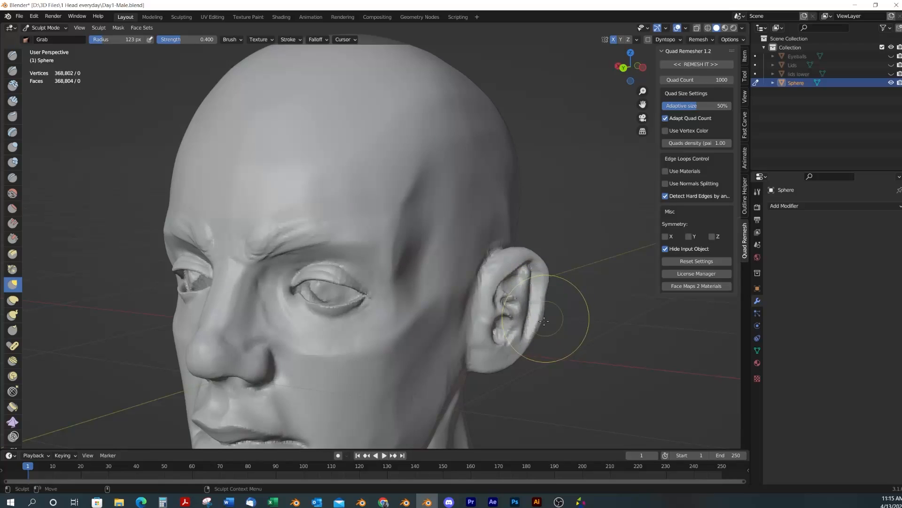
mouse_move(544, 373)
middle_down()
mouse_move(514, 360)
mouse_move(491, 376)
middle_up()
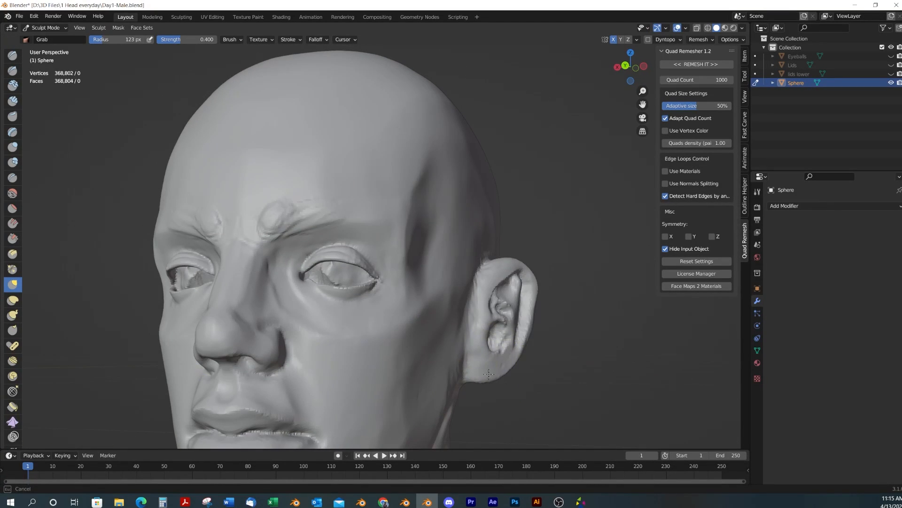
middle_drag(530, 324, 493, 292)
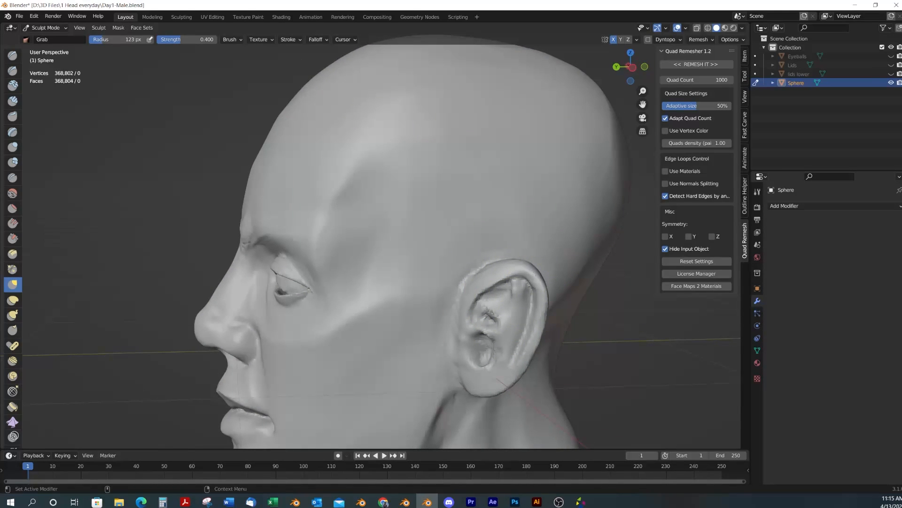
Continue reshaping the ear's outer rim and lobe with the Grab brush from the side and three-quarter views
click(384, 502)
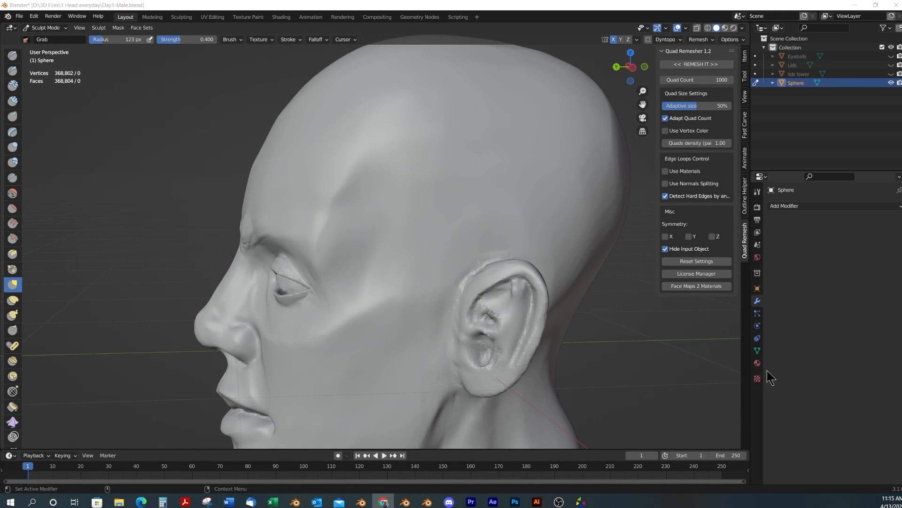
click(548, 314)
scroll(536, 313, down, 2)
middle_drag(499, 314, 490, 315)
drag(460, 327, 460, 325)
mouse_move(461, 325)
alt+mouse_down()
mouse_move(451, 307)
mouse_move(422, 322)
mouse_move(406, 357)
mouse_move(452, 328)
alt+mouse_up()
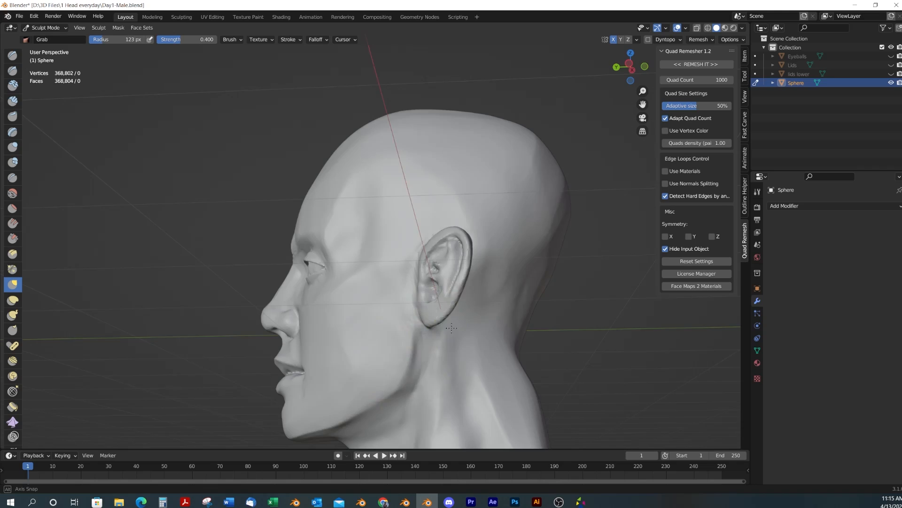
mouse_move(451, 328)
middle_down()
mouse_move(532, 345)
mouse_move(522, 335)
middle_up()
scroll(501, 297, up, 3)
middle_drag(501, 295, 472, 277)
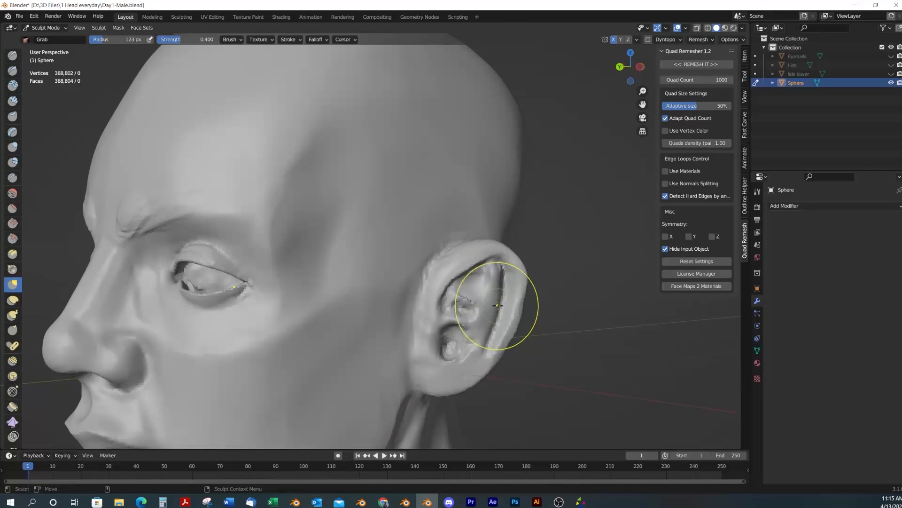
middle_drag(498, 305, 407, 264)
Scrape the ear's inner folds at a 28 px radius and carve the hollow around the ear canal with the Draw brush at 35 px
key(shift+t)
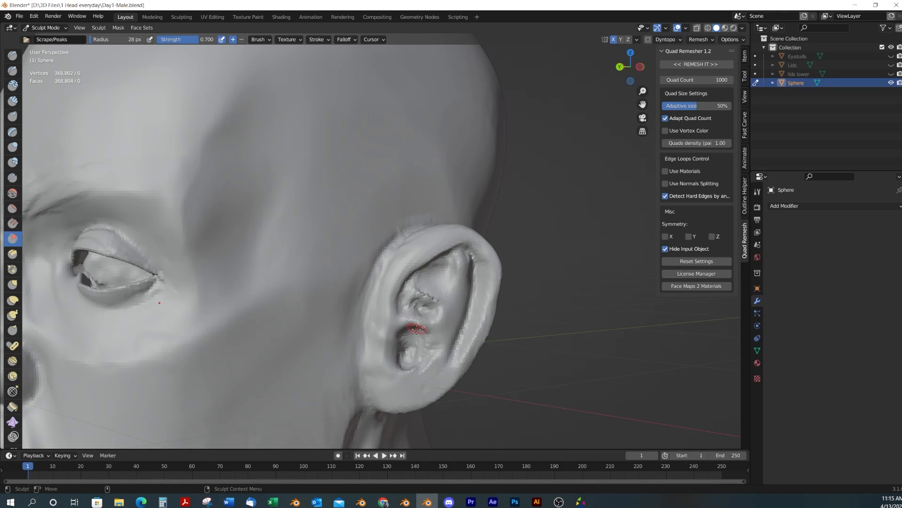
key(x)
middle_drag(358, 280, 419, 342)
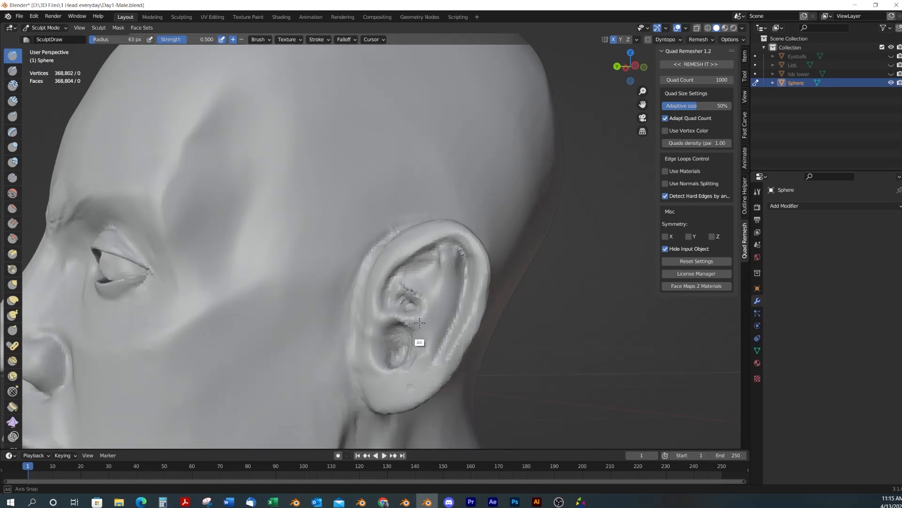
key(f)
click(409, 351)
alt+drag(404, 362, 397, 369)
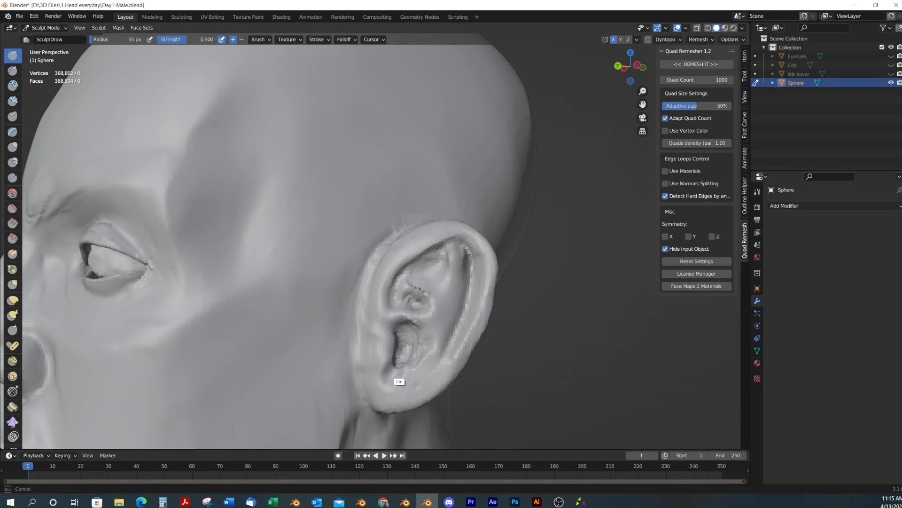
mouse_move(397, 369)
alt+mouse_down()
mouse_move(405, 369)
mouse_move(393, 353)
mouse_move(403, 368)
mouse_move(399, 339)
alt+mouse_up()
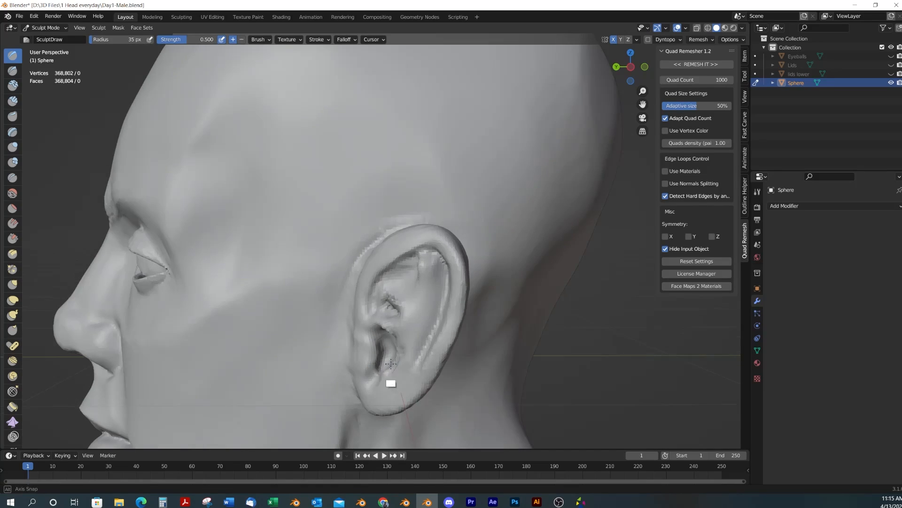
middle_drag(390, 362, 368, 367)
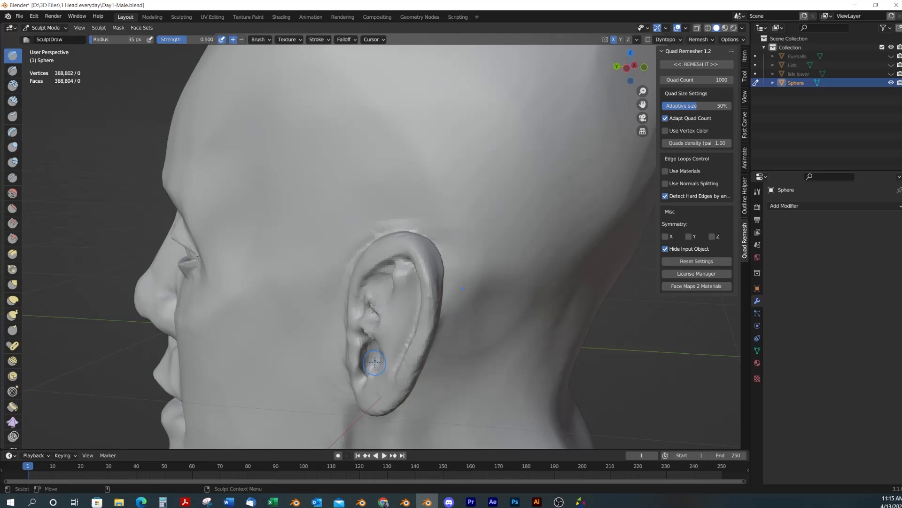
middle_drag(384, 361, 458, 366)
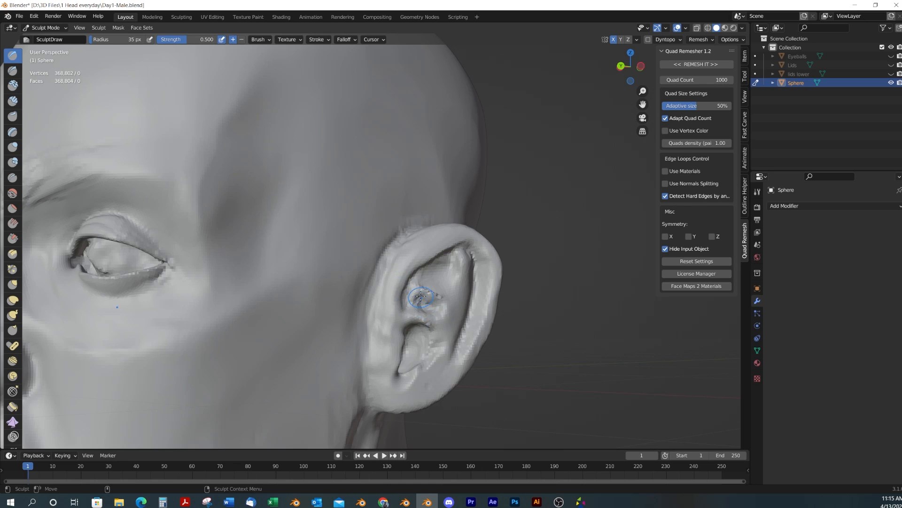
middle_drag(429, 319, 393, 390)
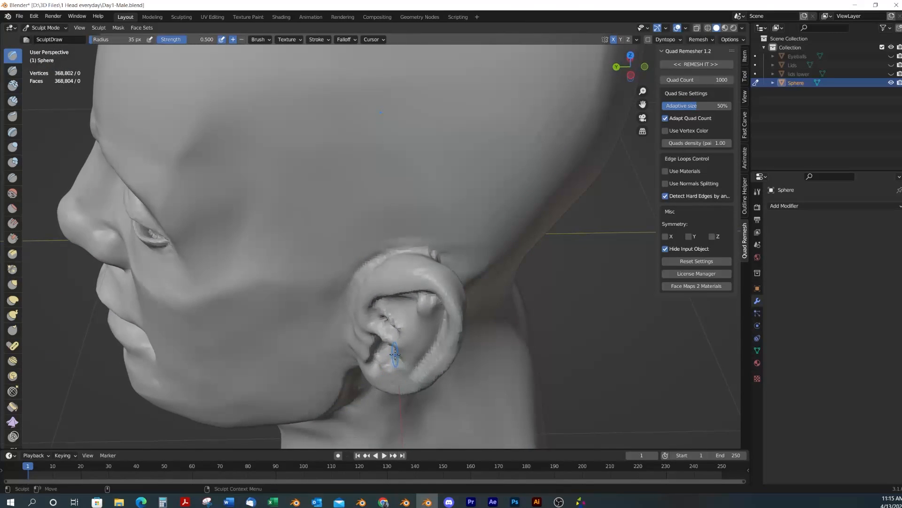
Reposition the ear's inner folds with the Grab brush at 123 px and flatten the concha with Scrape/Peaks at 28 px
key(g)
mouse_move(411, 328)
middle_down()
mouse_move(389, 372)
mouse_move(373, 342)
mouse_move(381, 356)
mouse_move(381, 322)
mouse_move(372, 332)
mouse_move(376, 393)
mouse_move(383, 343)
mouse_move(396, 358)
mouse_move(413, 323)
middle_up()
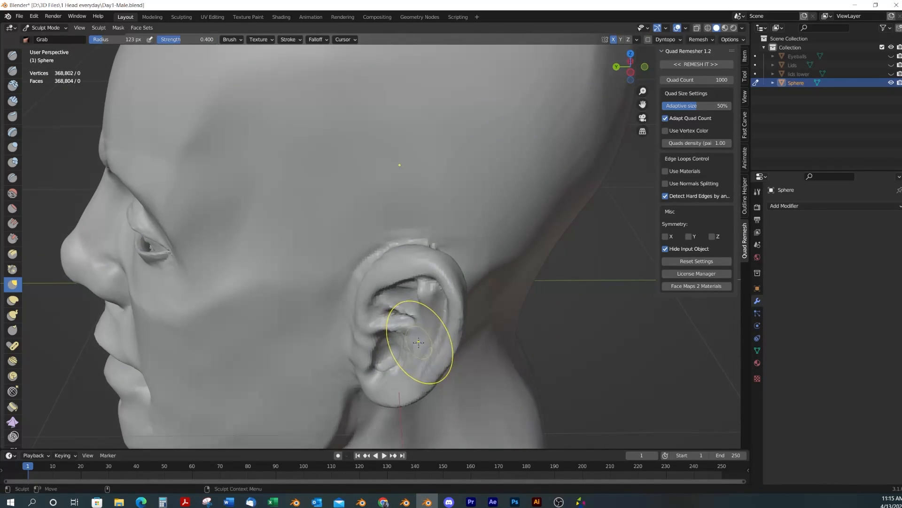
middle_drag(421, 354, 436, 292)
key(shift+t)
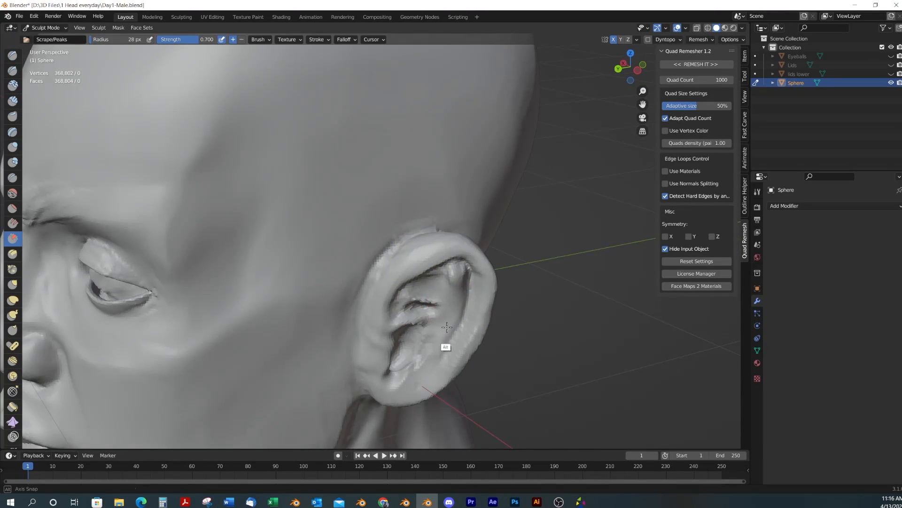
mouse_move(444, 325)
middle_down()
mouse_move(460, 316)
mouse_move(421, 328)
mouse_move(436, 328)
middle_up()
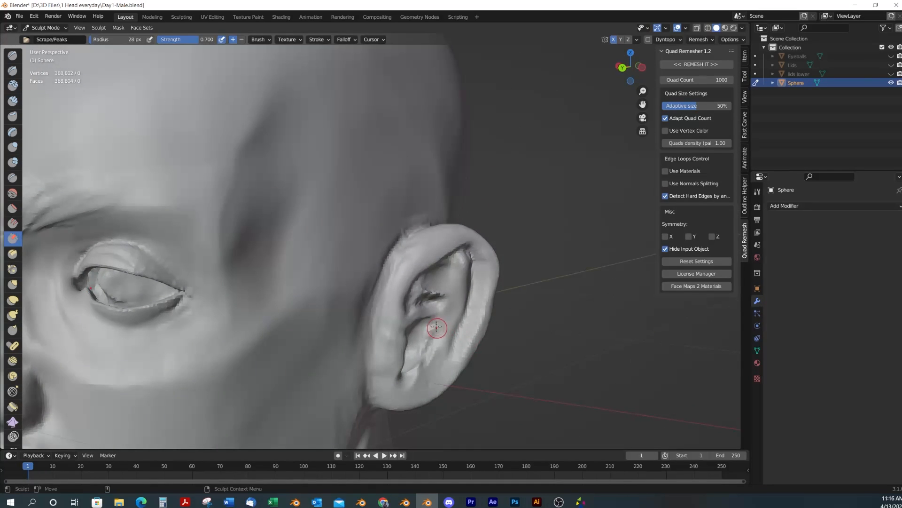
mouse_move(441, 292)
middle_down()
mouse_move(433, 346)
mouse_move(413, 365)
mouse_move(384, 359)
mouse_move(439, 364)
mouse_move(455, 358)
mouse_move(457, 346)
mouse_move(407, 313)
middle_up()
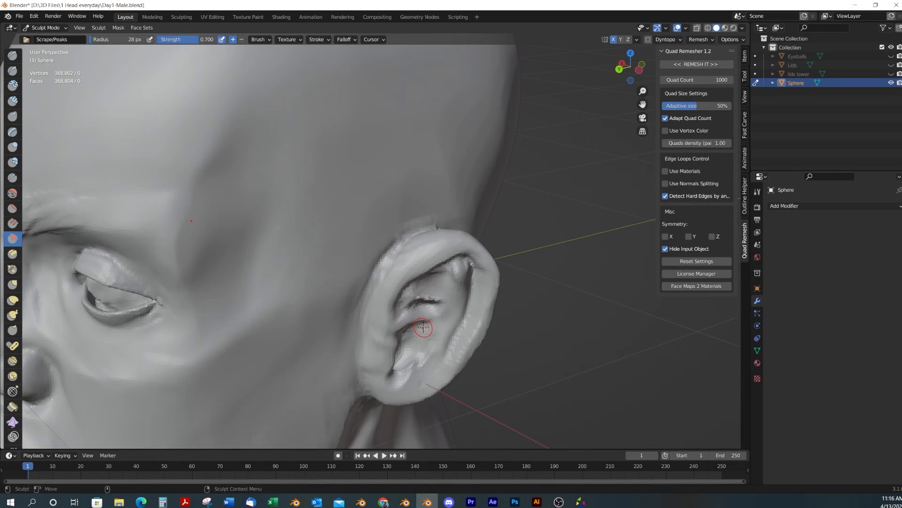
mouse_move(431, 338)
alt+mouse_down()
mouse_move(412, 327)
mouse_move(425, 346)
mouse_move(435, 329)
mouse_move(413, 302)
alt+mouse_up()
key(g)
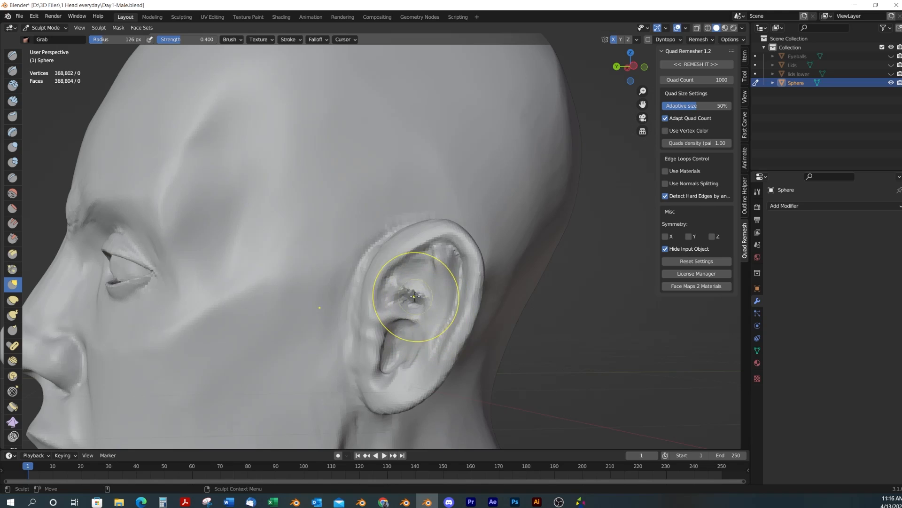
drag(382, 282, 384, 252)
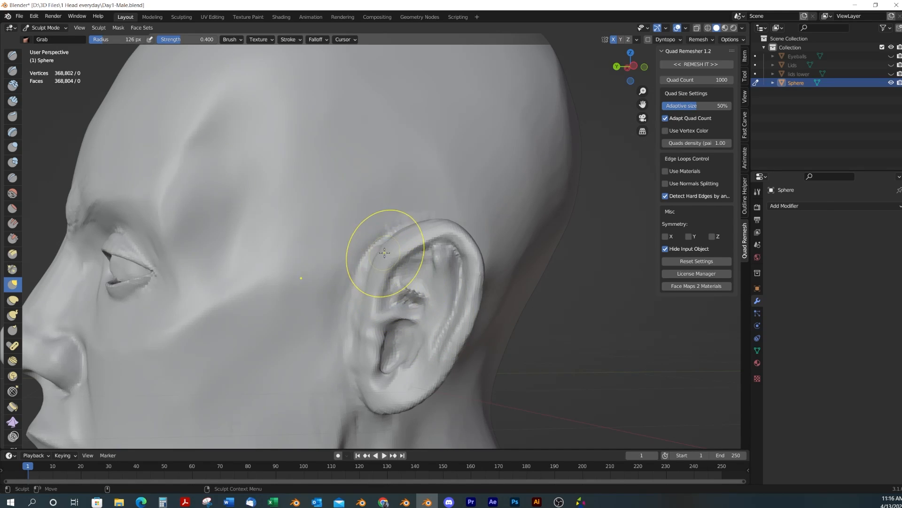
key(ctrl+z)
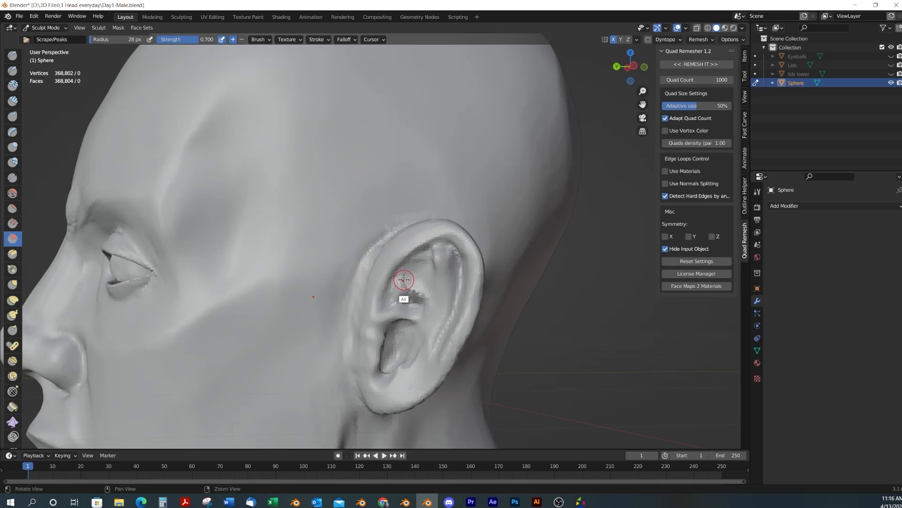
Scrape the upper inner ear at 28 px and carve the groove beneath the upper rim with Draw Sharp at a 31 px radius
mouse_move(419, 245)
mouse_down()
mouse_move(436, 241)
mouse_move(423, 264)
mouse_up()
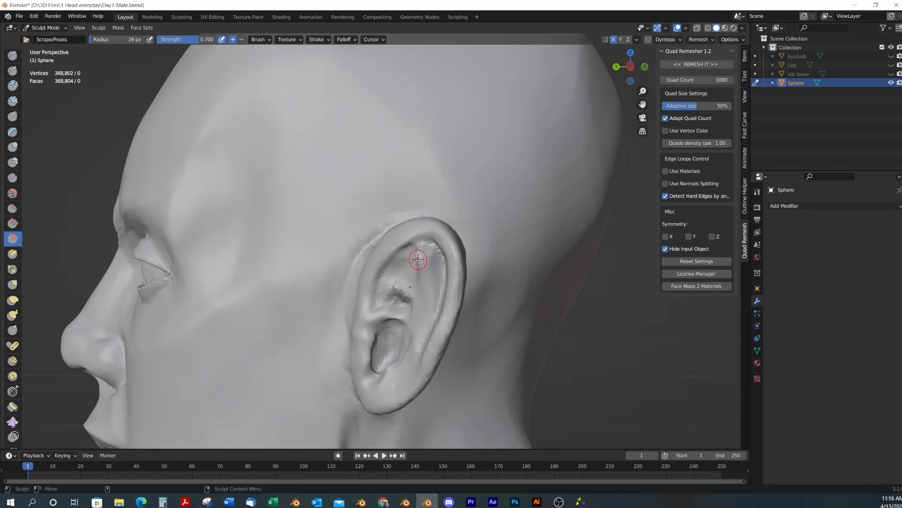
key(shift+x)
key(f)
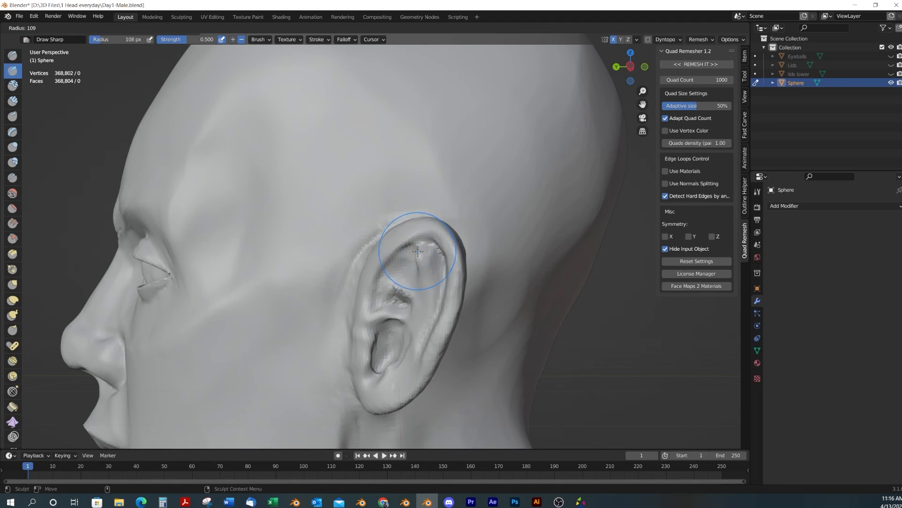
click(394, 279)
mouse_move(394, 261)
mouse_down()
mouse_move(432, 239)
mouse_move(442, 264)
mouse_up()
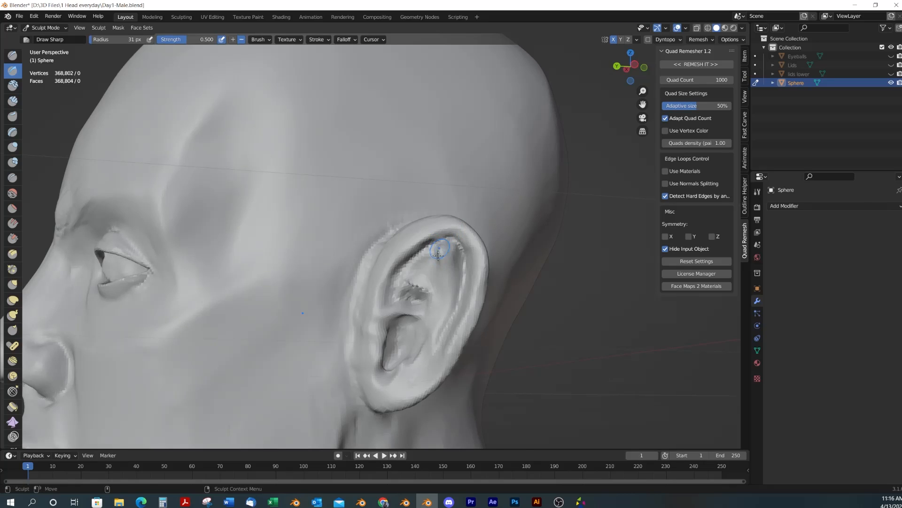
mouse_move(438, 252)
middle_down()
mouse_move(433, 285)
mouse_move(425, 263)
middle_up()
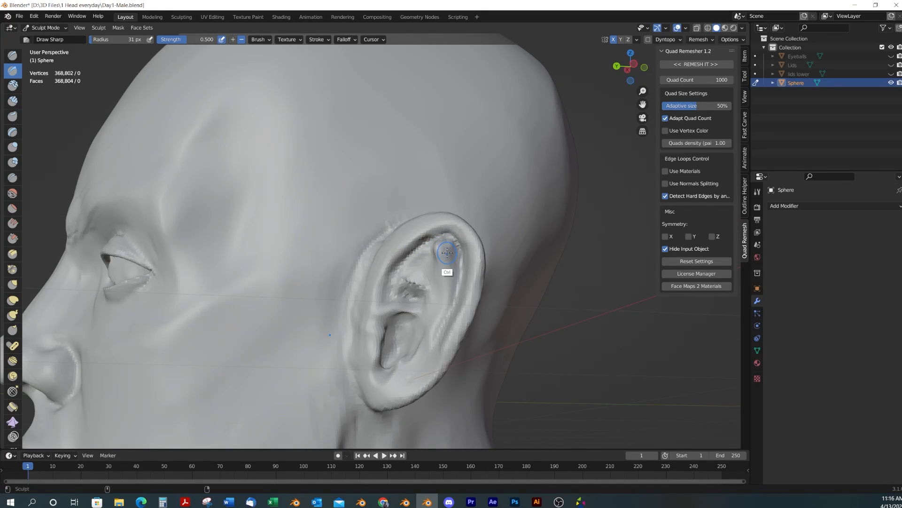
drag(441, 248, 444, 273)
mouse_move(444, 241)
shift+mouse_down()
mouse_move(399, 277)
mouse_move(416, 254)
shift+mouse_up()
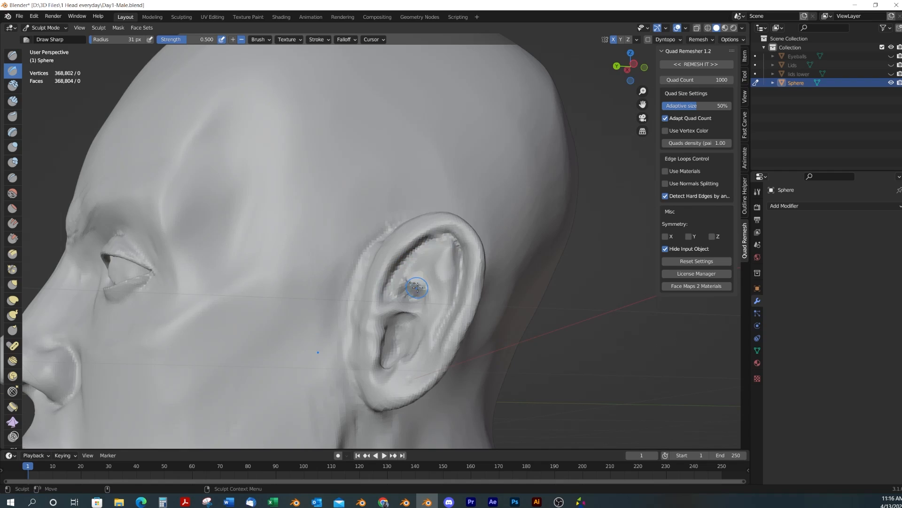
middle_drag(403, 293, 413, 298)
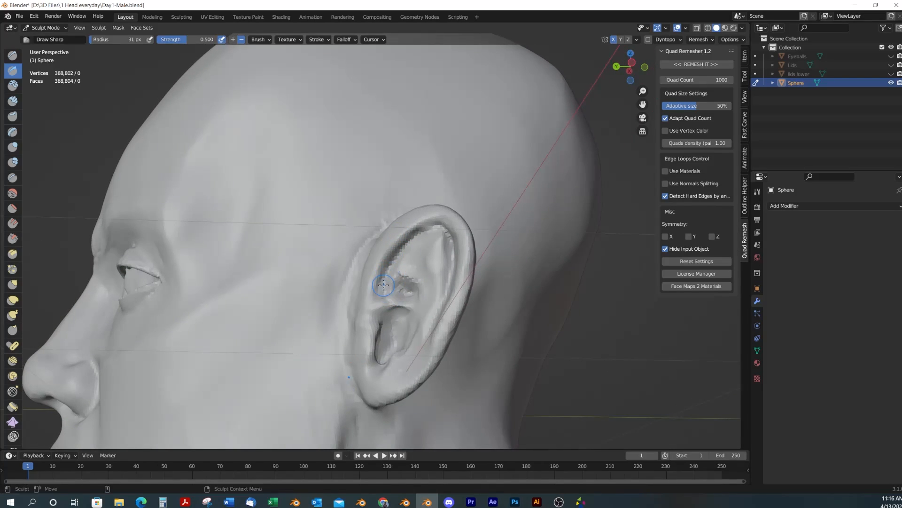
Reshape the tragus over the ear canal with the Grab brush at a 61 px radius and smooth away the lumpy inner folds
key(g)
key(f)
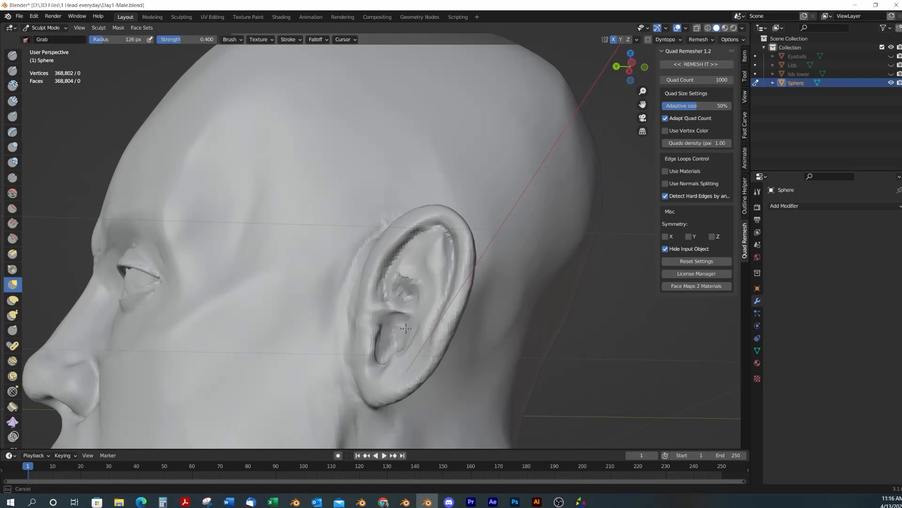
click(390, 303)
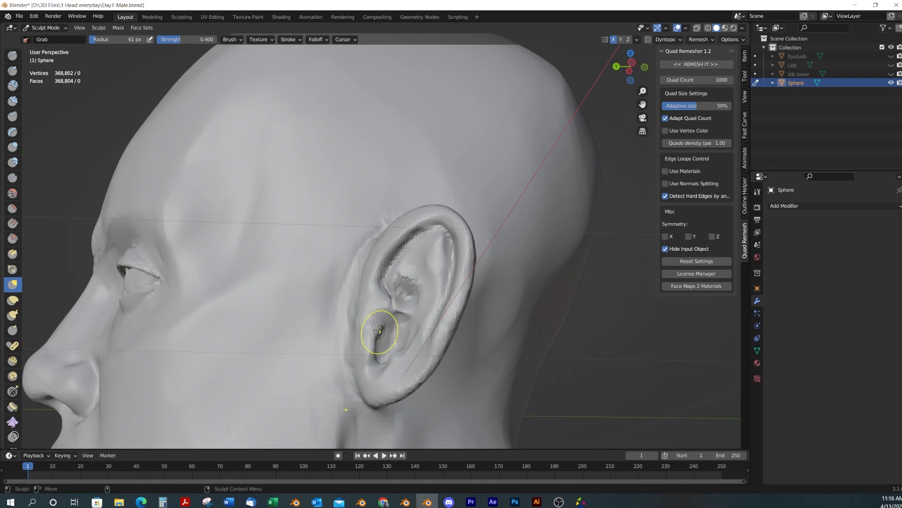
drag(379, 327, 387, 355)
mouse_move(387, 355)
middle_down()
mouse_move(488, 370)
mouse_move(410, 350)
mouse_move(398, 365)
middle_up()
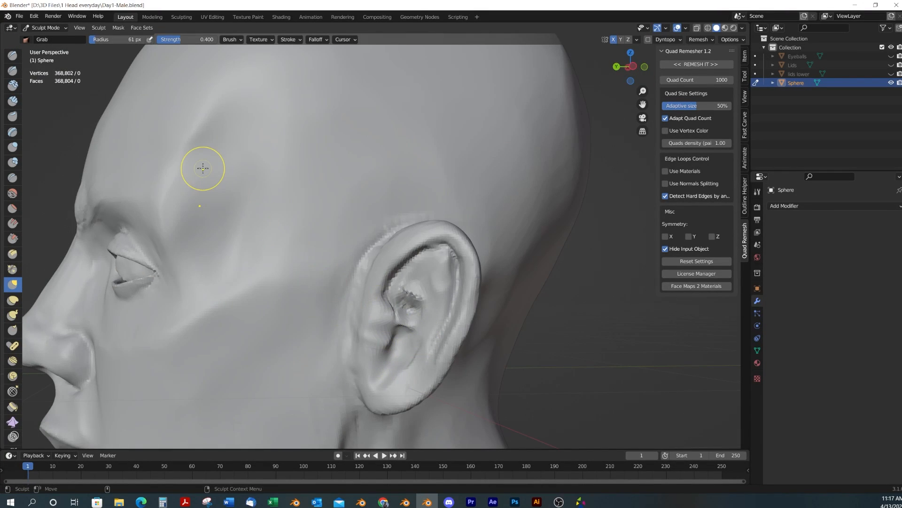
mouse_move(439, 319)
shift+middle_down()
mouse_move(467, 293)
mouse_move(459, 282)
mouse_move(453, 383)
mouse_move(439, 276)
mouse_move(371, 337)
mouse_move(439, 302)
shift+middle_up()
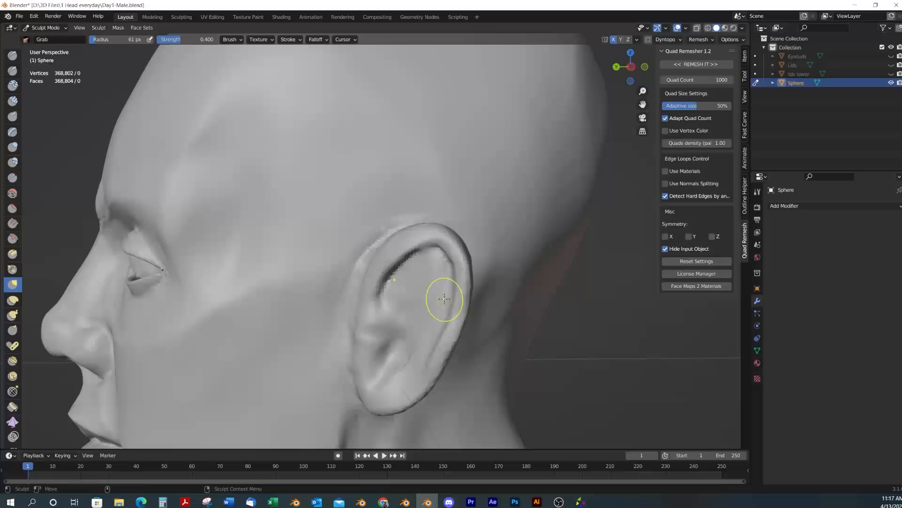
Define the groove inside the rear rim down toward the lobe with Draw Sharp at 31 px, and smooth the surrounding rim
key(d)
middle_drag(440, 264, 475, 270)
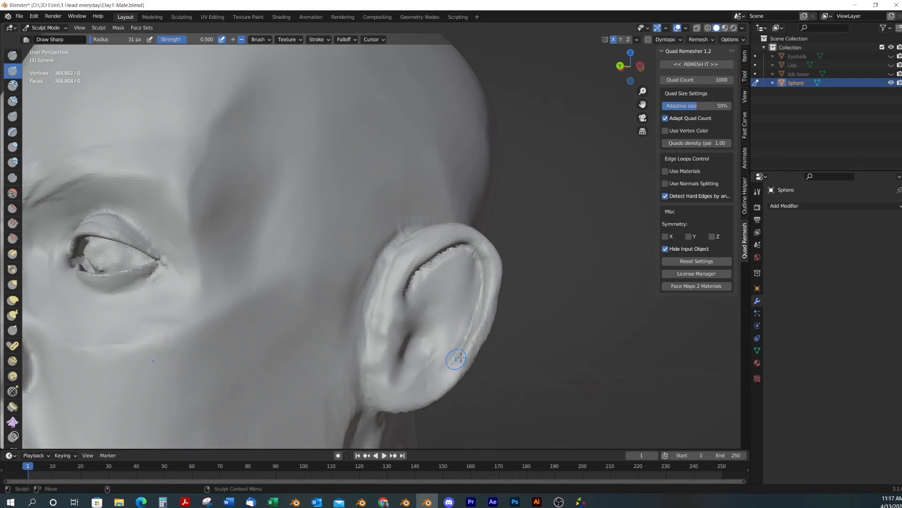
mouse_move(459, 362)
middle_down()
mouse_move(459, 375)
mouse_move(457, 359)
middle_up()
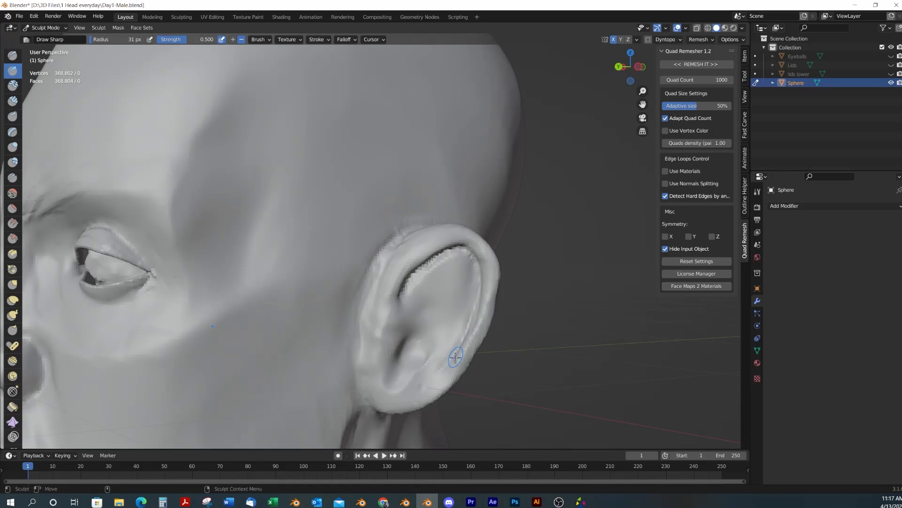
middle_drag(439, 372, 457, 383)
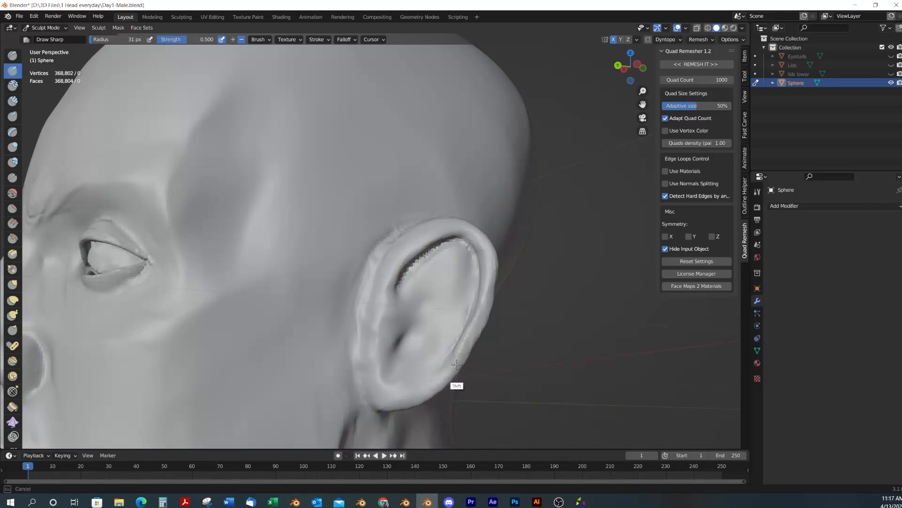
middle_drag(431, 229, 362, 314)
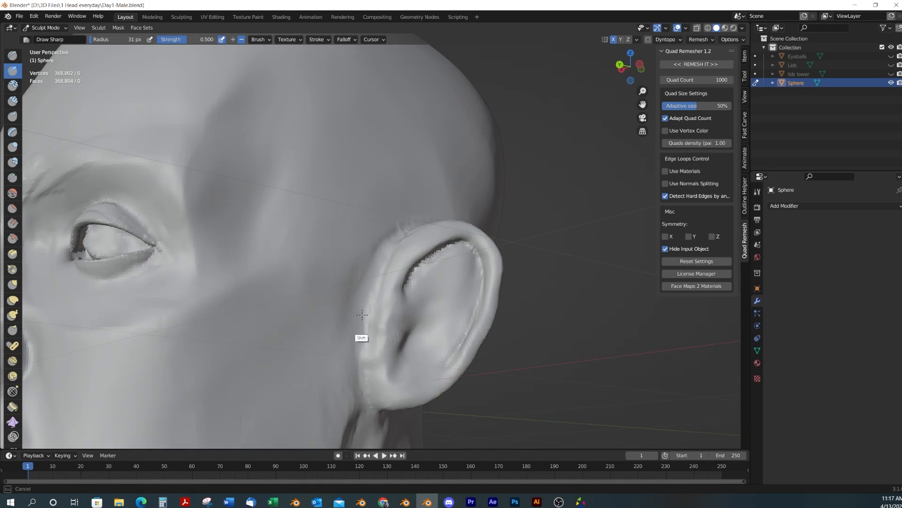
middle_drag(413, 215, 402, 338)
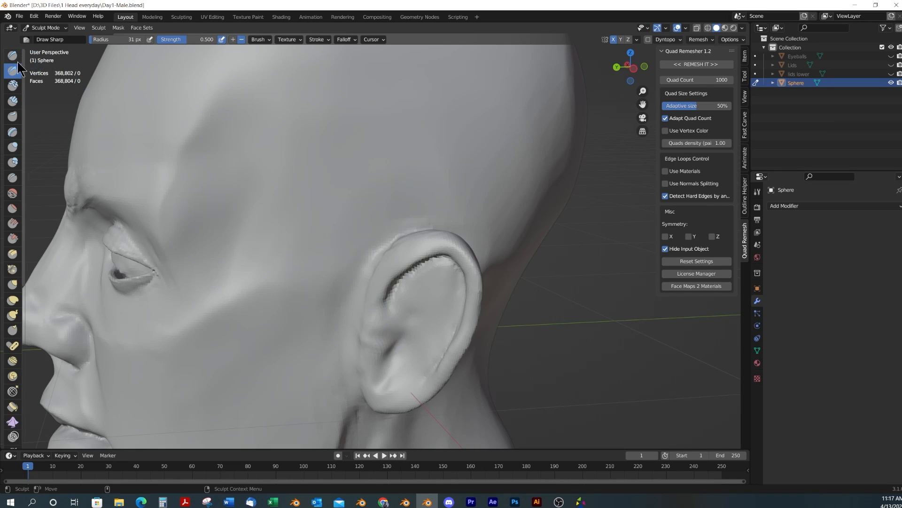
Build up the tragus and the front edge of the ear canal with the Draw brush at a 35 px radius
mouse_move(405, 324)
mouse_down()
mouse_move(387, 338)
mouse_move(385, 355)
mouse_move(375, 350)
mouse_up()
mouse_move(409, 357)
alt+middle_down()
mouse_move(381, 354)
mouse_move(385, 329)
mouse_move(443, 354)
mouse_move(385, 336)
alt+middle_up()
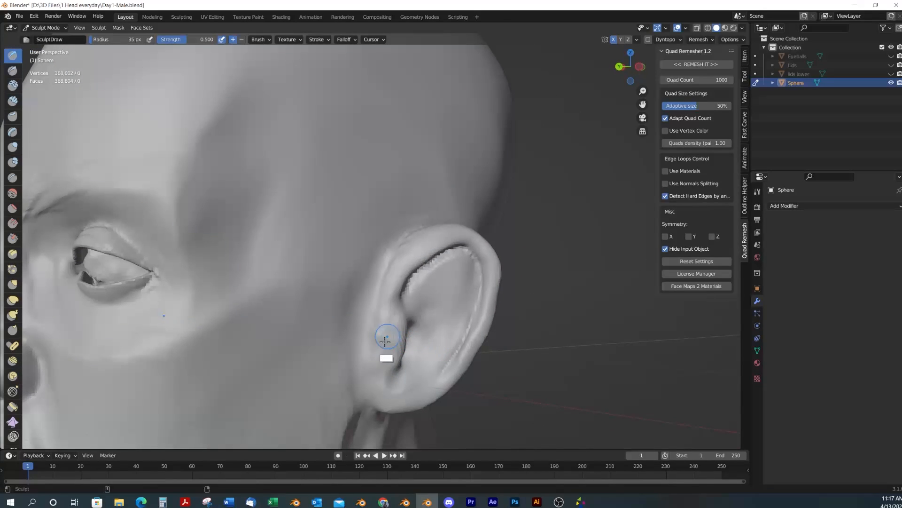
mouse_move(438, 364)
alt+middle_down()
mouse_move(396, 355)
mouse_move(402, 334)
alt+middle_up()
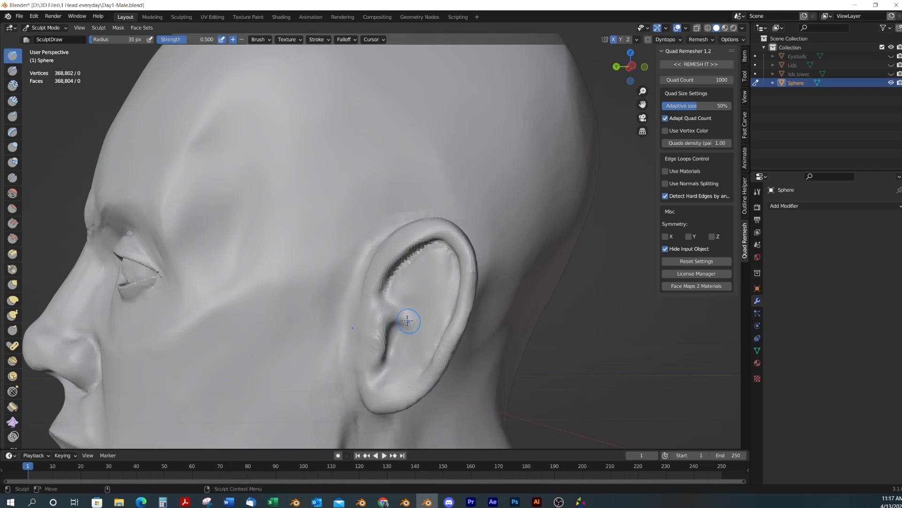
alt+middle_drag(392, 310, 414, 334)
Draw the ridge above the ear canal and the antihelix curving from the lobe up to the upper ear at 35 px
mouse_move(410, 320)
mouse_down()
mouse_move(418, 350)
mouse_move(403, 314)
mouse_move(407, 323)
mouse_up()
drag(405, 273, 423, 299)
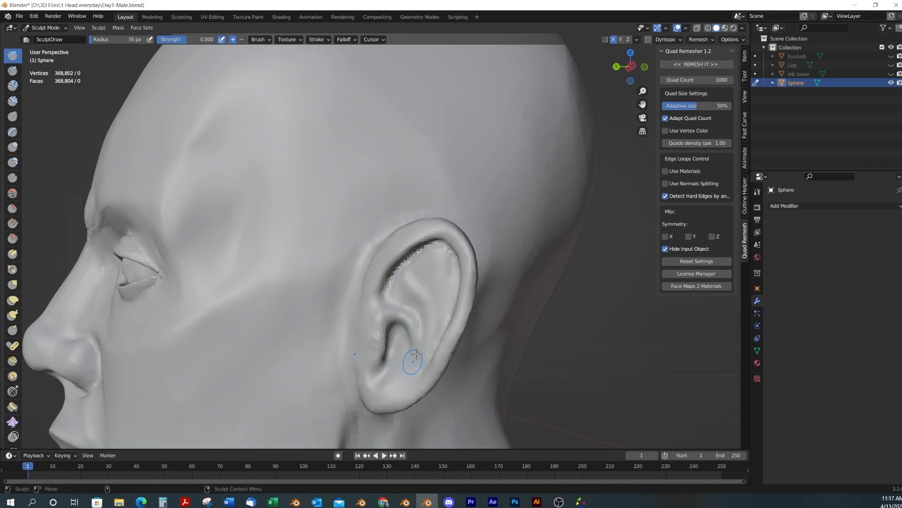
drag(408, 371, 425, 341)
drag(425, 351, 422, 320)
mouse_move(421, 319)
mouse_down()
mouse_move(410, 272)
mouse_move(429, 257)
mouse_up()
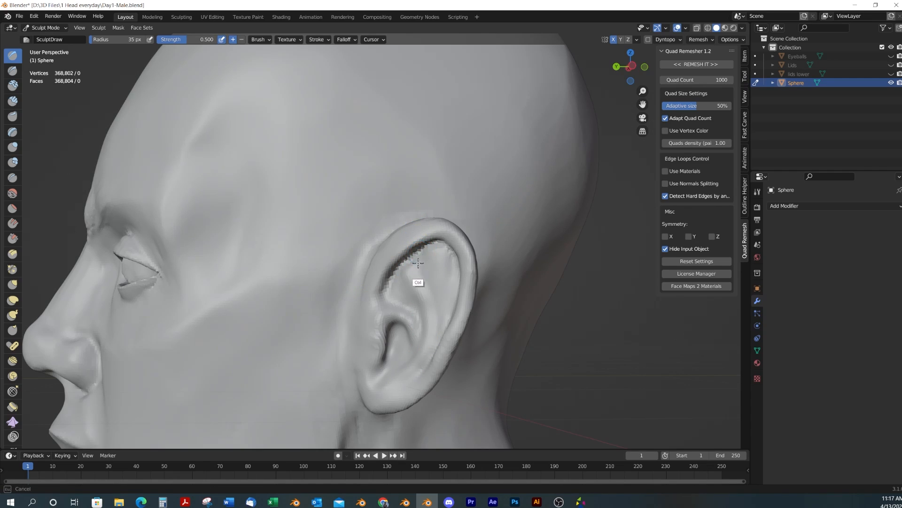
Smooth and refine the antihelix and its forked upper folds from side and three-quarter views
mouse_move(422, 268)
shift+mouse_down()
mouse_move(448, 245)
mouse_move(449, 302)
shift+mouse_up()
middle_drag(453, 280, 474, 275)
middle_drag(469, 329, 416, 253)
alt+middle_drag(449, 279, 416, 256)
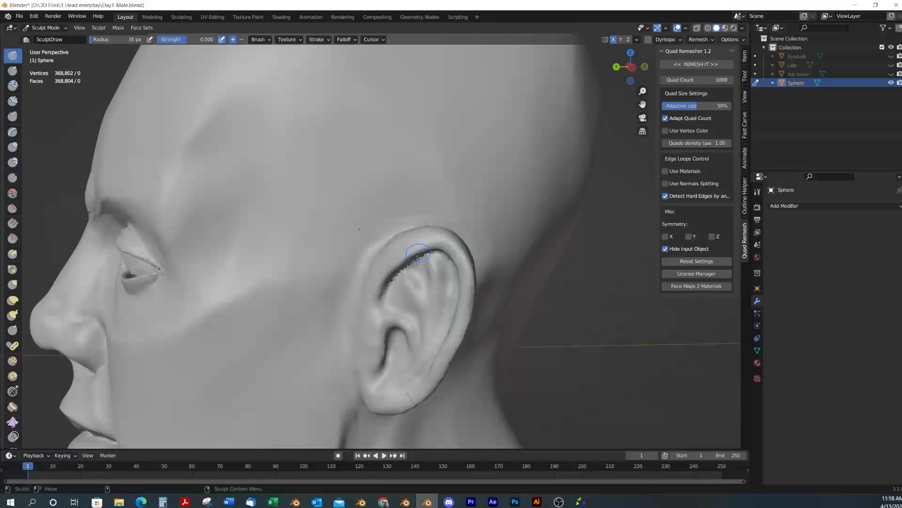
mouse_move(454, 323)
alt+middle_down()
mouse_move(401, 364)
mouse_move(471, 334)
mouse_move(446, 338)
mouse_move(389, 318)
alt+middle_up()
alt+middle_drag(420, 355, 442, 348)
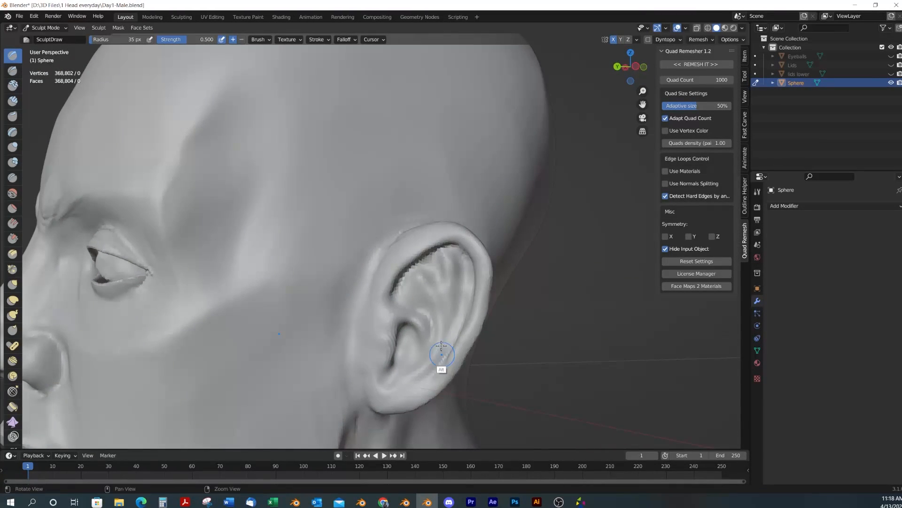
Deepen the grooves between the antihelix folds and inside the ear's rear rim with Draw Sharp at 31 px
key(shift+d)
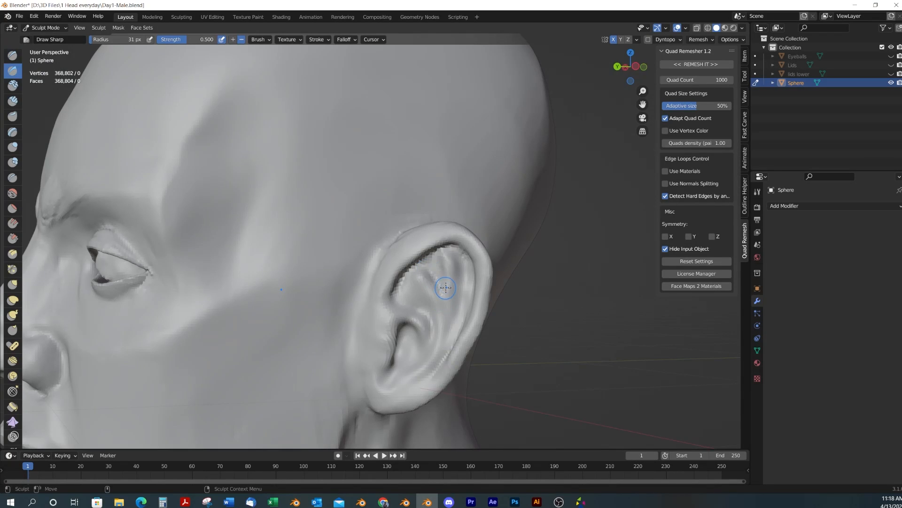
middle_drag(449, 303, 473, 267)
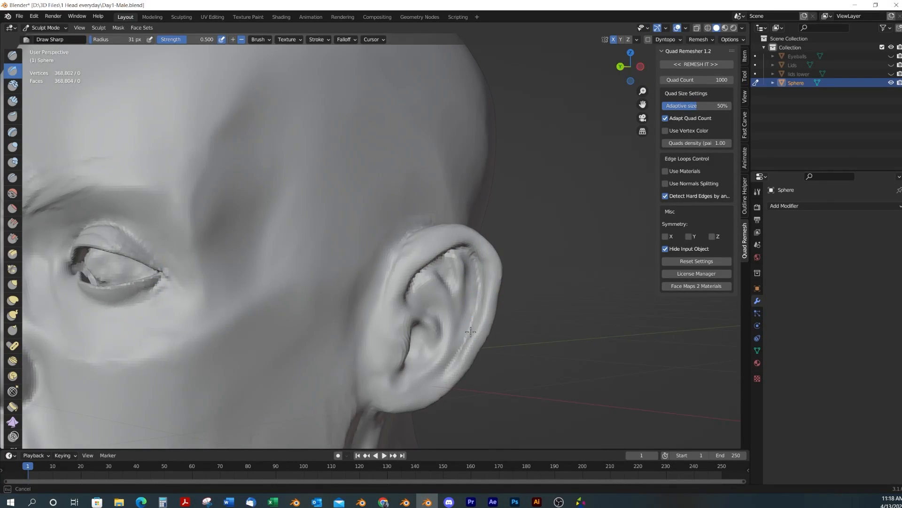
middle_drag(470, 332, 404, 246)
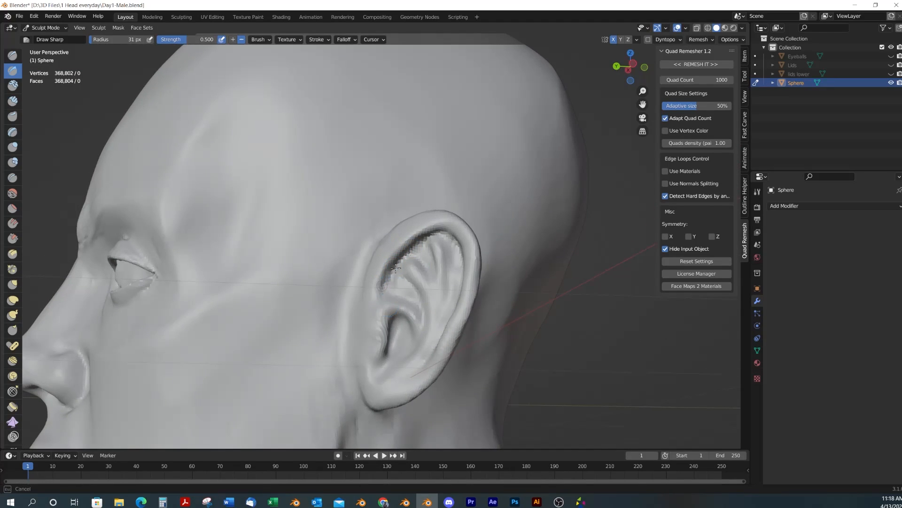
alt+drag(418, 278, 415, 283)
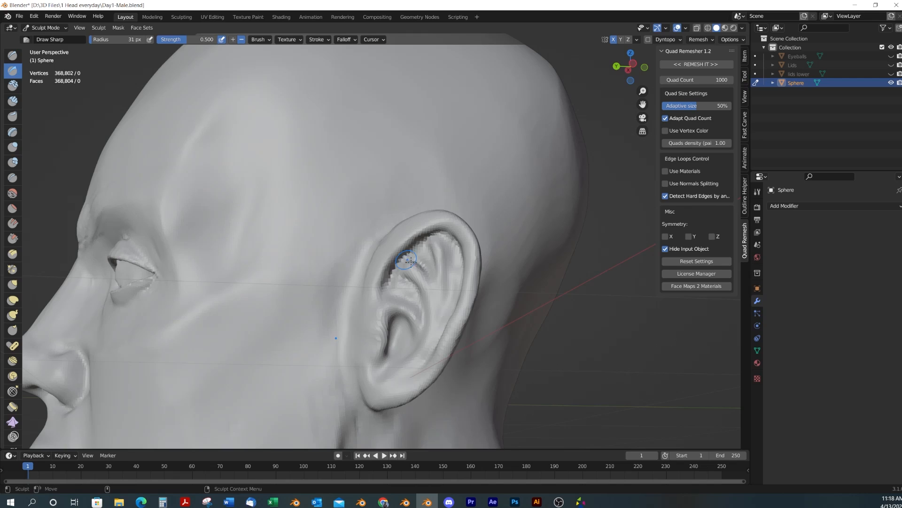
middle_drag(410, 260, 370, 347)
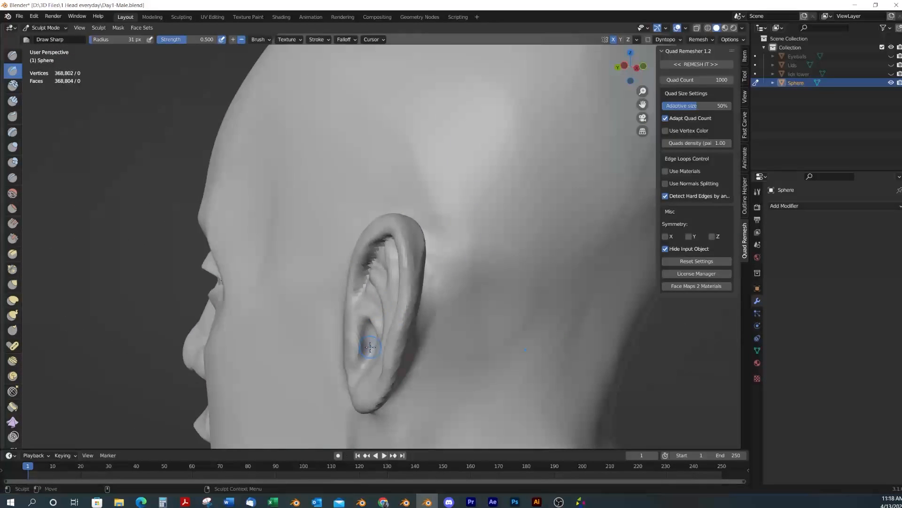
middle_drag(435, 331, 427, 368)
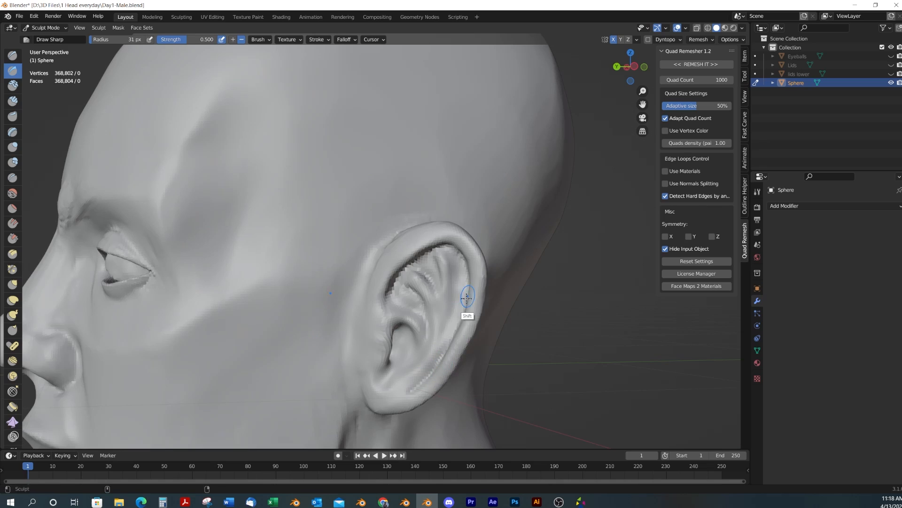
mouse_move(468, 306)
middle_down()
mouse_move(511, 346)
mouse_move(521, 373)
mouse_move(571, 339)
mouse_move(433, 276)
middle_up()
Reshape the ears' lobe, outer edge and upper rim in the face-on orthographic view with Grab at 117 px
scroll(572, 339, down, 6)
key(g)
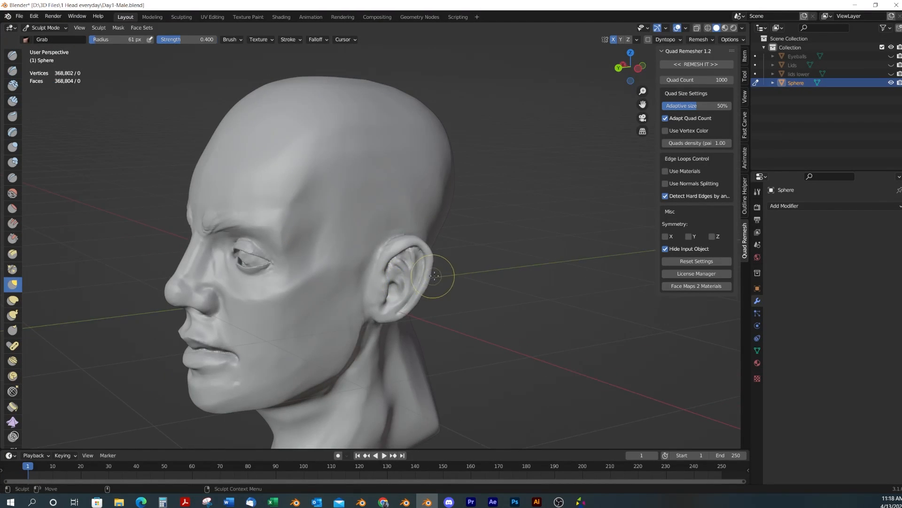
key(f)
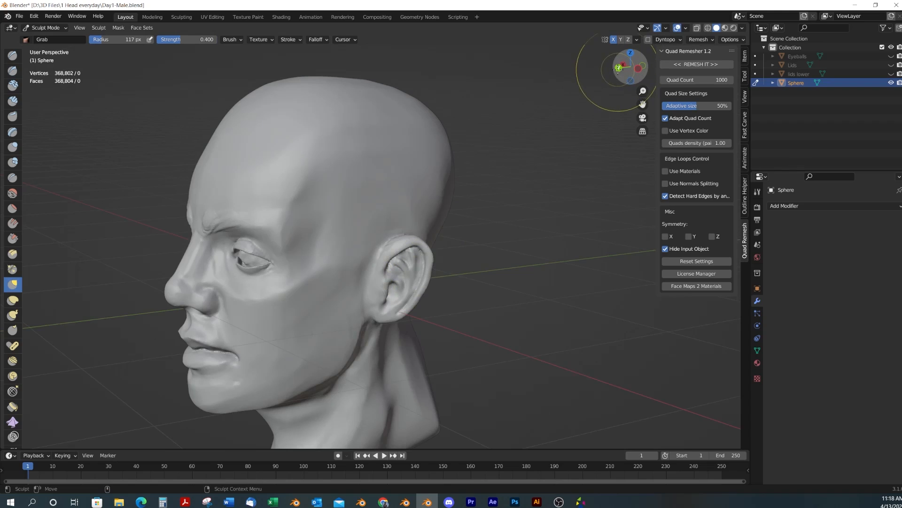
click(618, 67)
drag(397, 322, 382, 322)
drag(408, 296, 412, 277)
mouse_move(414, 242)
mouse_down()
mouse_move(393, 254)
mouse_move(409, 253)
mouse_up()
Pull the ears closer to the head with Grab at 186 and 236 px, and adjust the side contour of the skull
key(f)
click(392, 252)
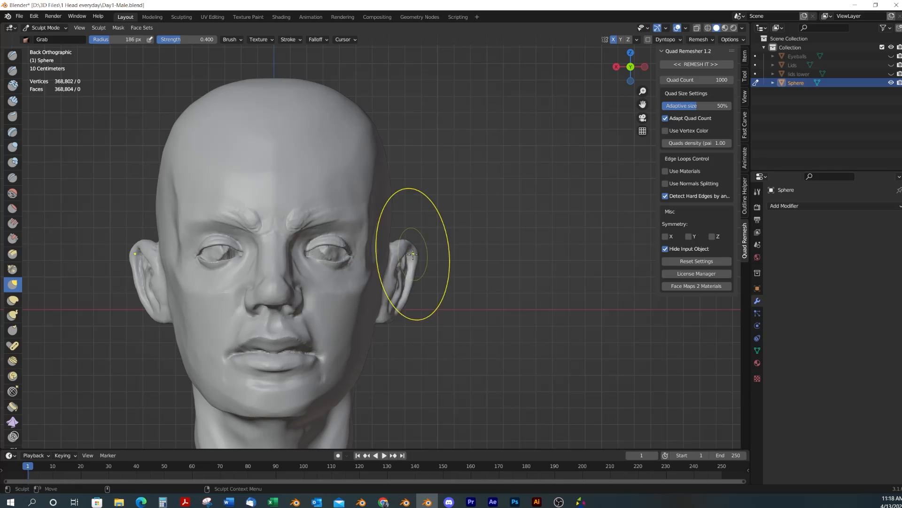
drag(405, 306, 388, 324)
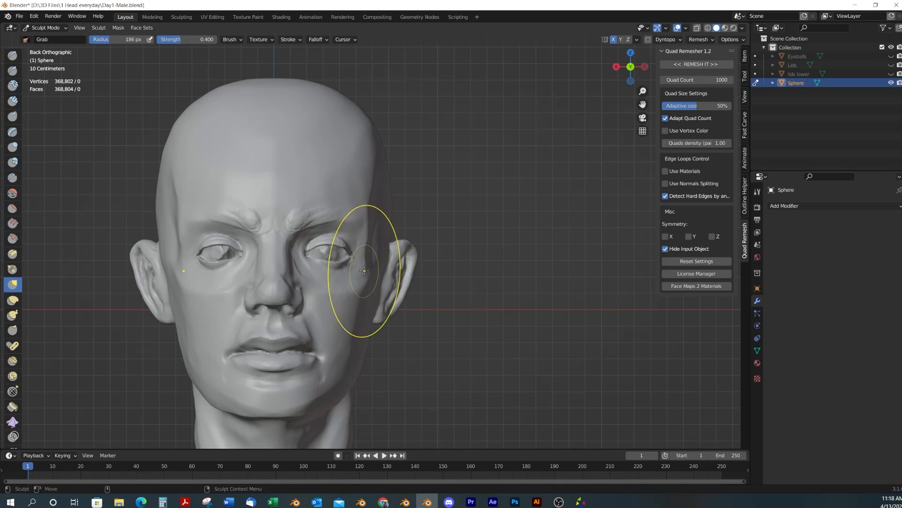
key(f)
click(410, 253)
drag(409, 253, 378, 254)
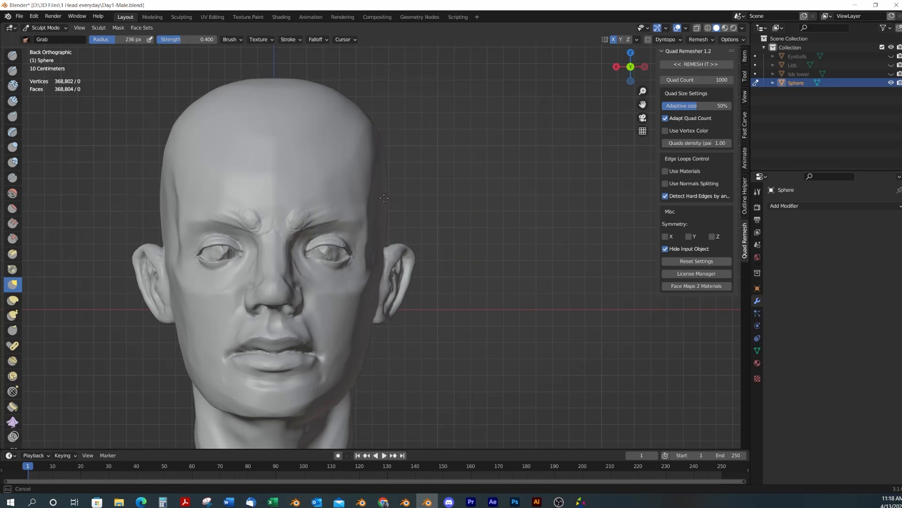
drag(390, 196, 366, 124)
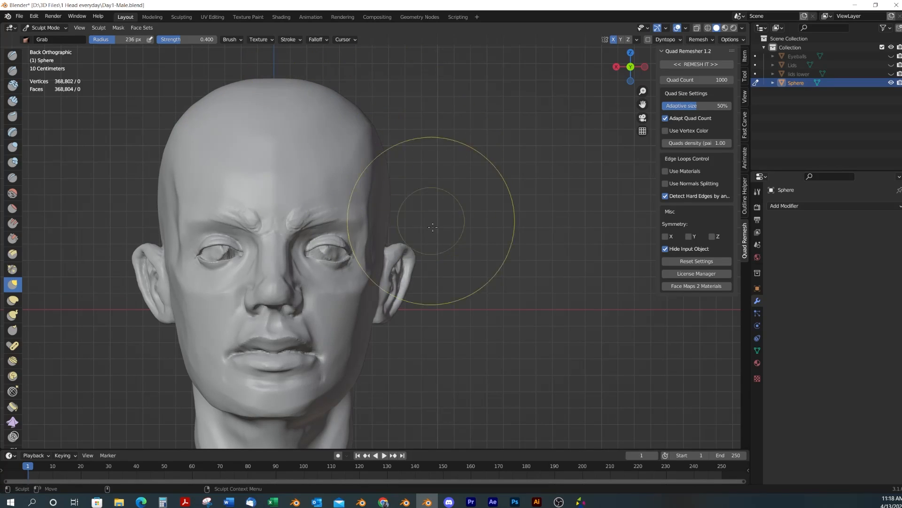
Unhide the Eyeballs object and select it in Object Mode, and return to sculpting the head mesh
middle_drag(432, 221, 417, 312)
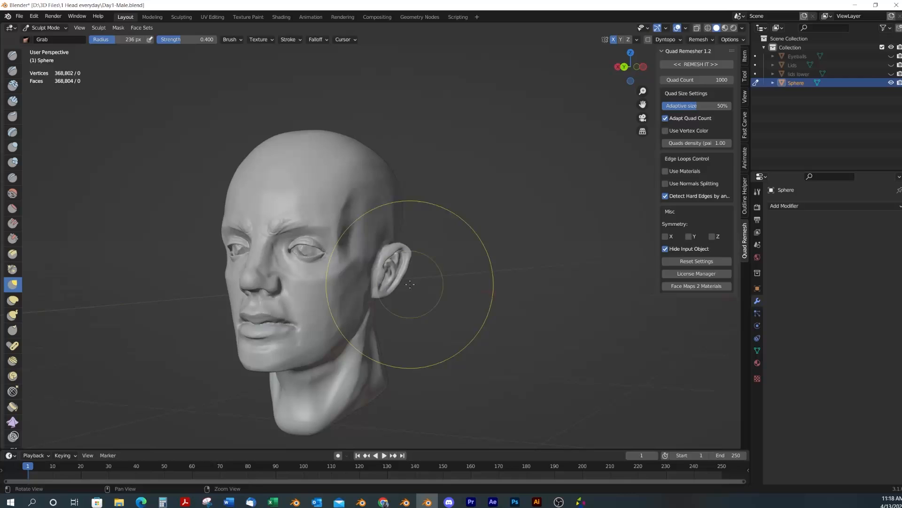
click(891, 56)
scroll(573, 151, up, 3)
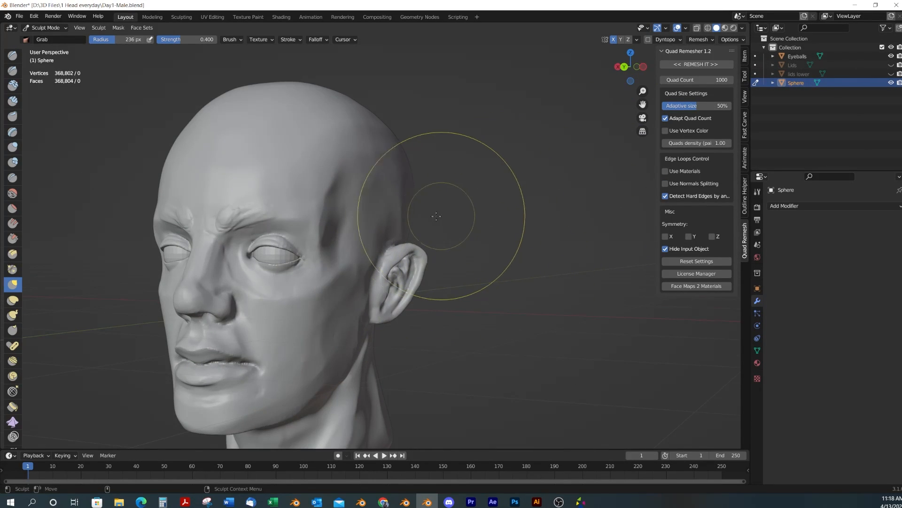
key(ctrl+Tab)
click(274, 253)
right_click(275, 254)
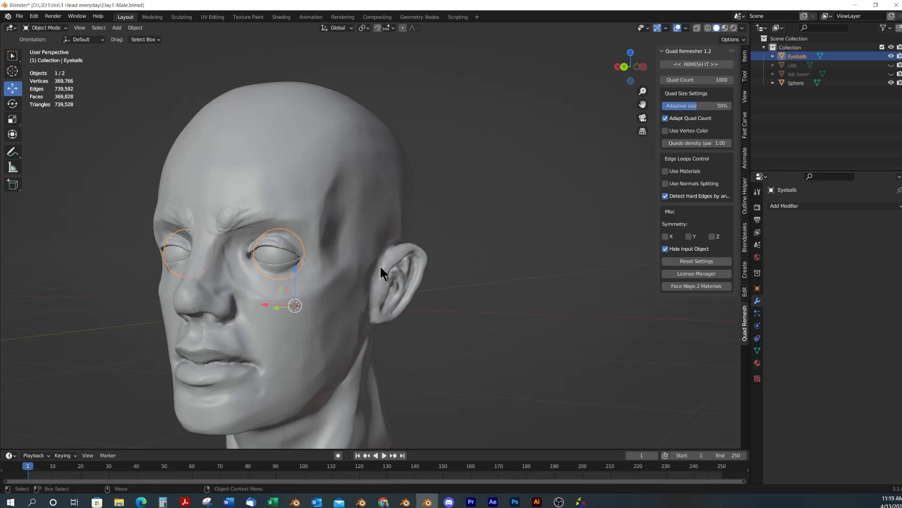
click(481, 312)
middle_drag(481, 312, 399, 269)
scroll(399, 269, up, 2)
click(399, 269)
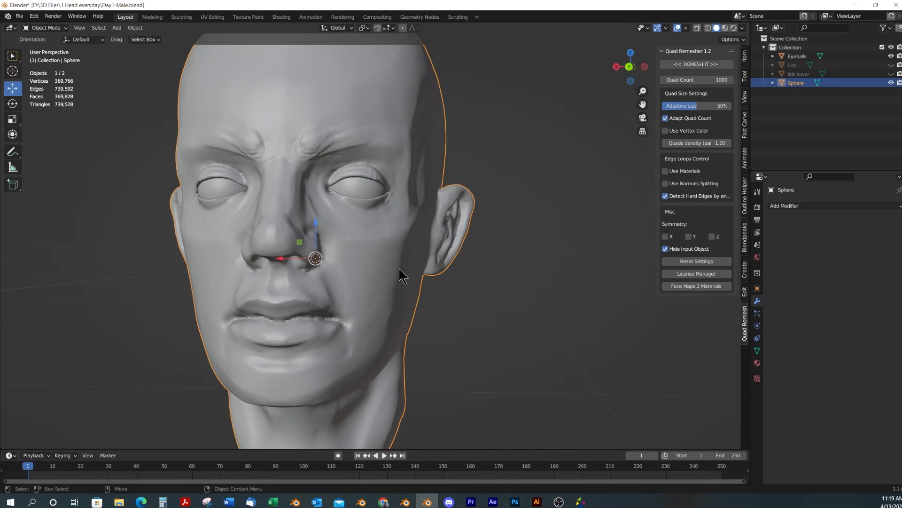
key(ctrl+Tab)
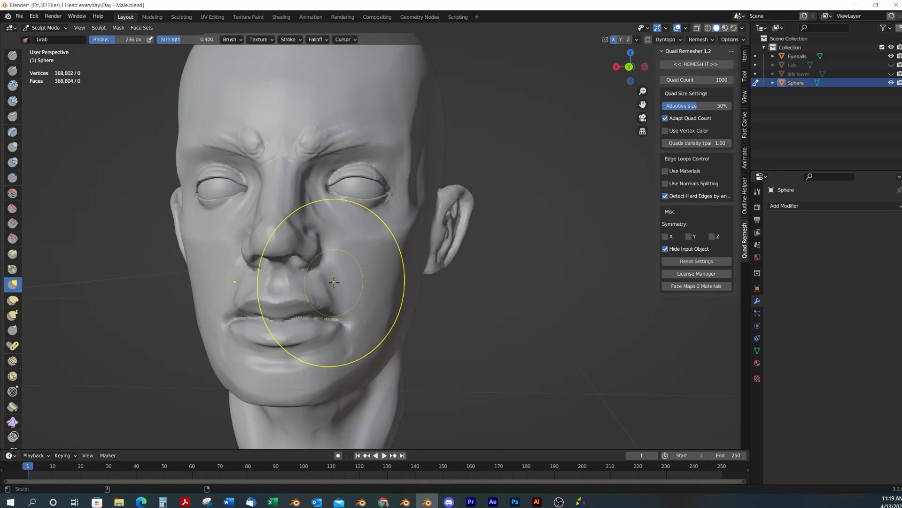
Carve the crease around the nostril wing and down the nasolabial fold with Draw Sharp at 31 px
key(d)
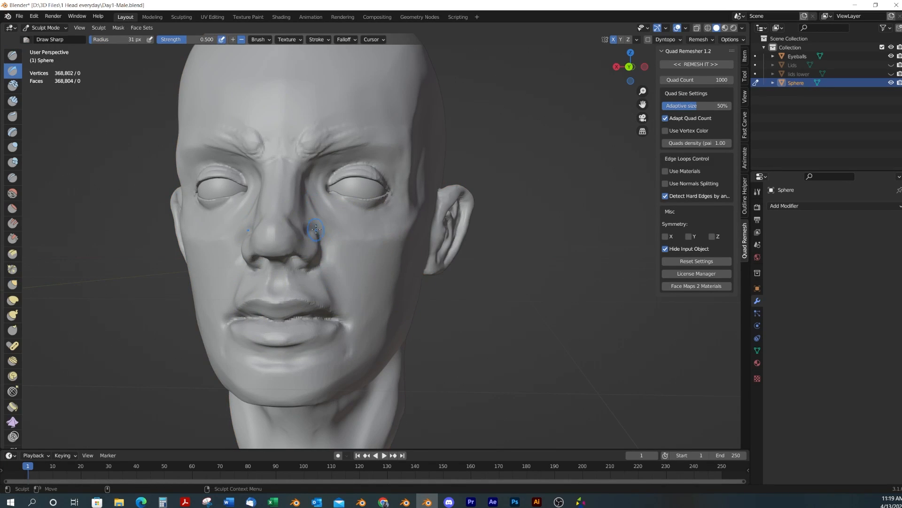
middle_drag(324, 241, 295, 293)
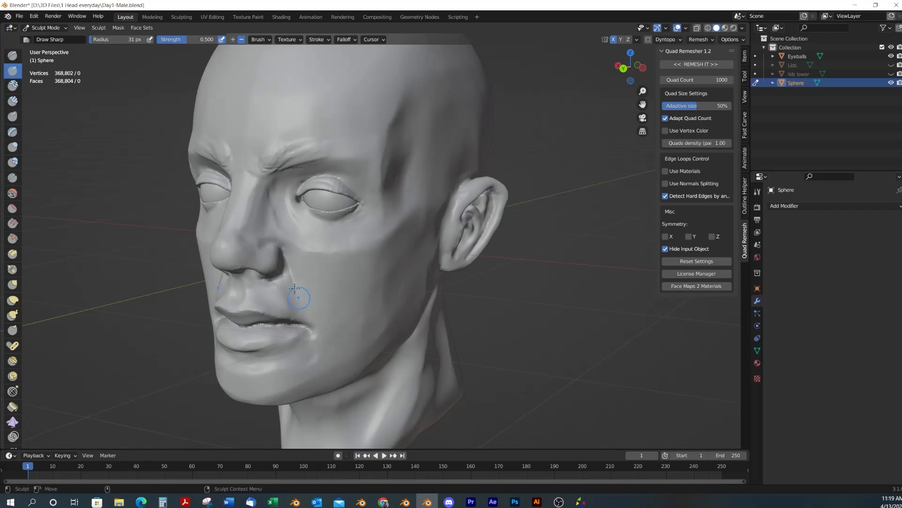
drag(295, 288, 302, 298)
drag(283, 250, 273, 244)
Reshape the nostril wings and the underside of the nose with Grab at 129 px from several angles
key(g)
key(f)
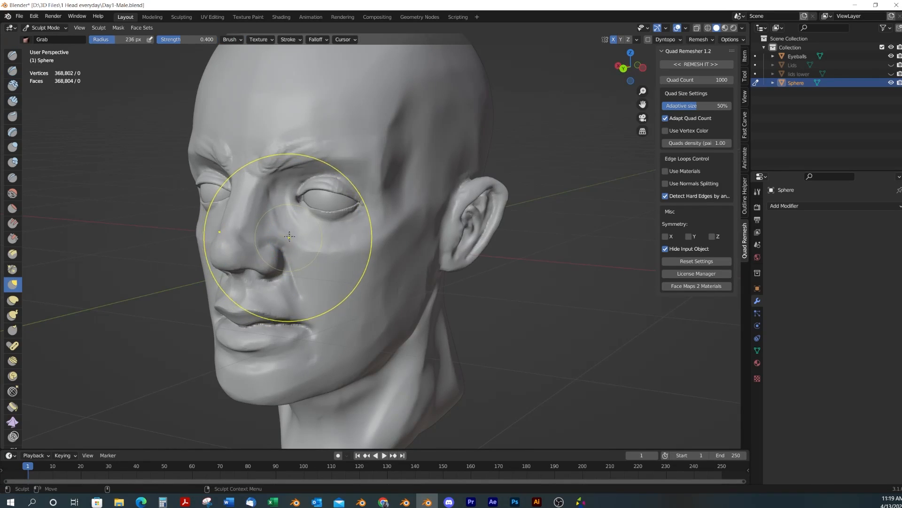
click(275, 255)
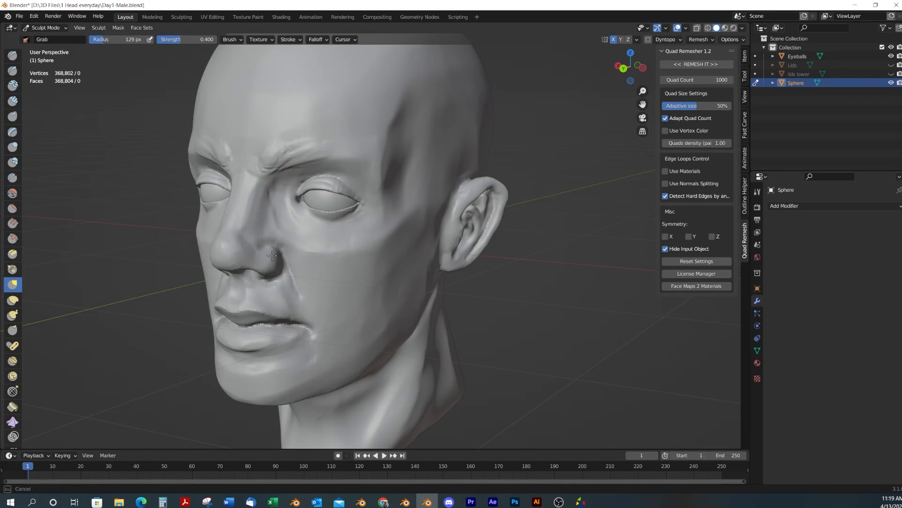
mouse_move(277, 263)
middle_down()
mouse_move(284, 282)
mouse_move(262, 292)
middle_up()
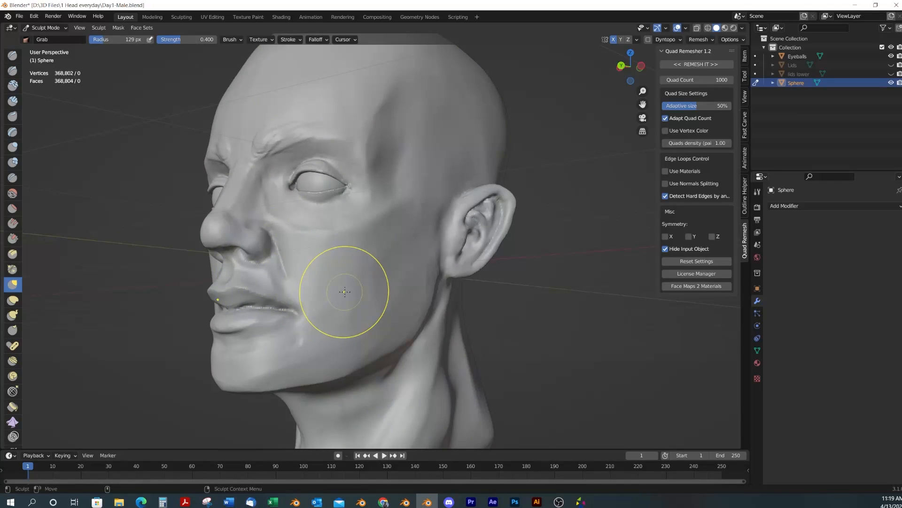
scroll(235, 247, up, 5)
shift+middle_drag(236, 246, 326, 272)
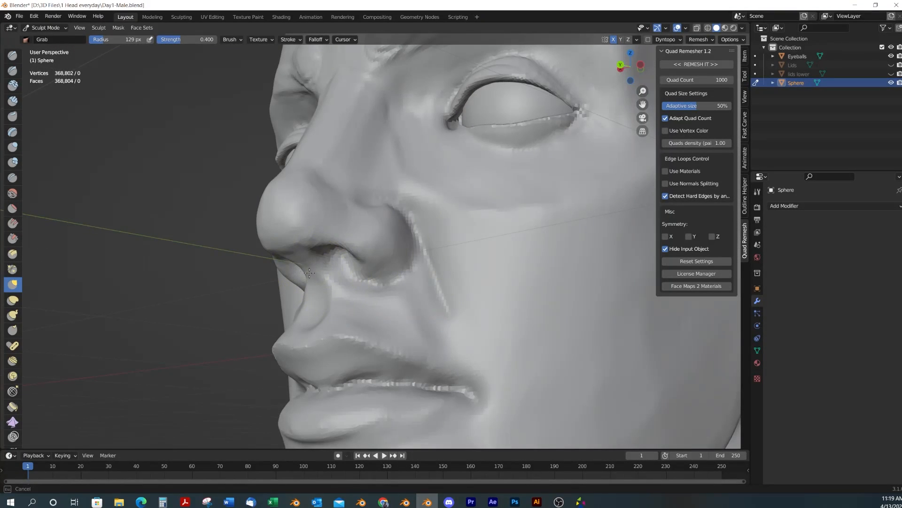
right_click(313, 257)
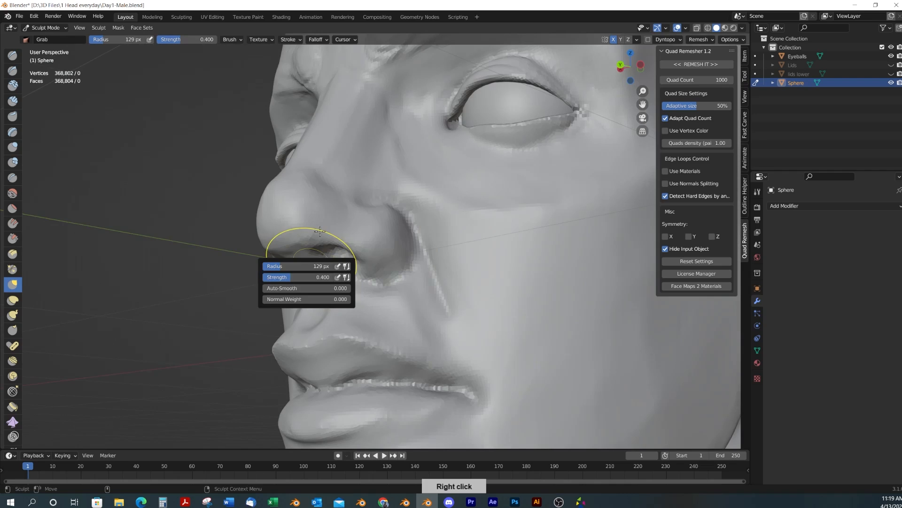
mouse_move(312, 262)
alt+mouse_down()
mouse_move(346, 306)
mouse_move(306, 274)
alt+mouse_up()
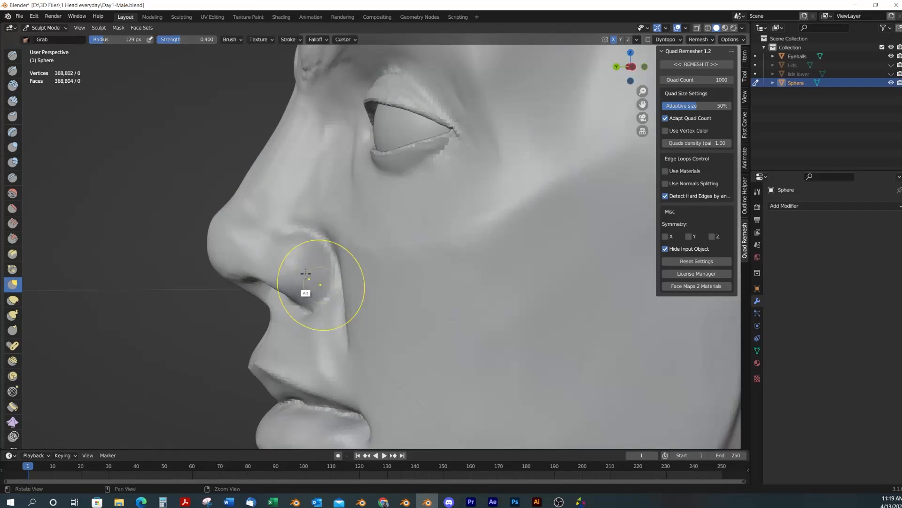
alt+drag(314, 308, 288, 214)
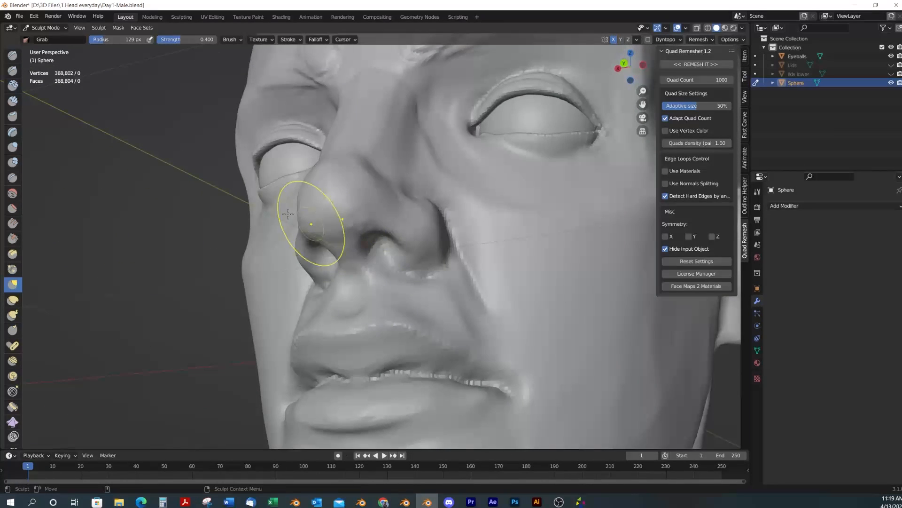
Carve the nostril openings deeper with Draw Sharp at 31 px from below the nose
click(18, 72)
alt+drag(442, 256, 459, 217)
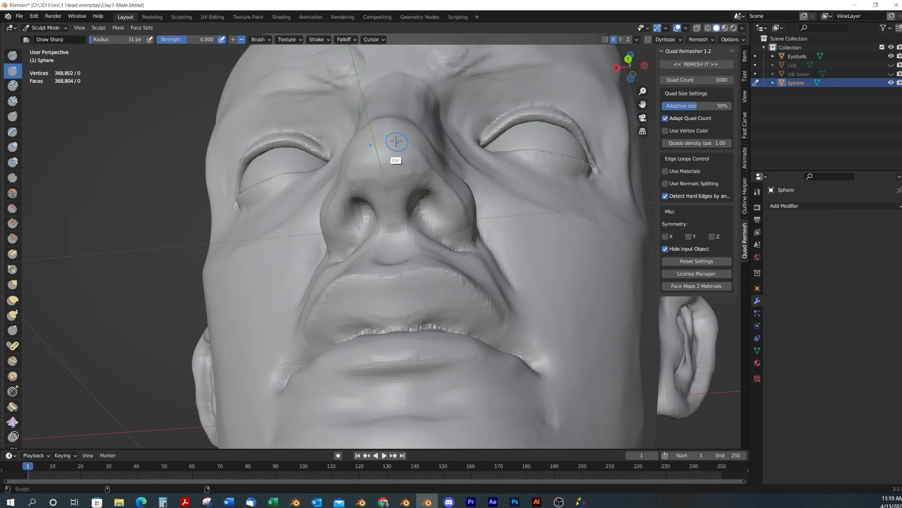
mouse_move(448, 225)
ctrl+mouse_down()
mouse_move(429, 196)
mouse_move(429, 207)
mouse_move(451, 220)
ctrl+mouse_up()
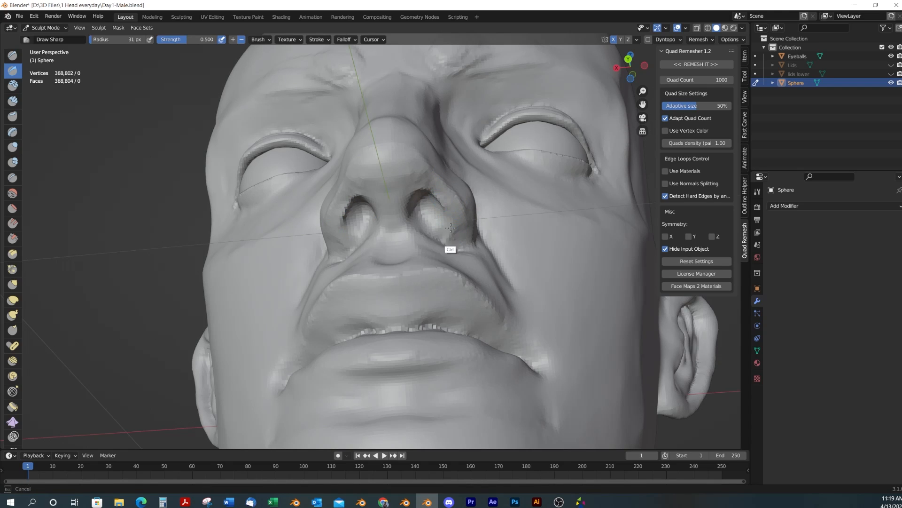
mouse_move(467, 262)
middle_down()
mouse_move(423, 302)
mouse_move(462, 297)
mouse_move(429, 317)
mouse_move(321, 265)
mouse_move(373, 296)
mouse_move(370, 270)
mouse_move(394, 256)
mouse_move(387, 203)
middle_up()
Flatten the underside of the nose tip and the nostril edges with Scrape/Peaks at 57 px
key(shift+t)
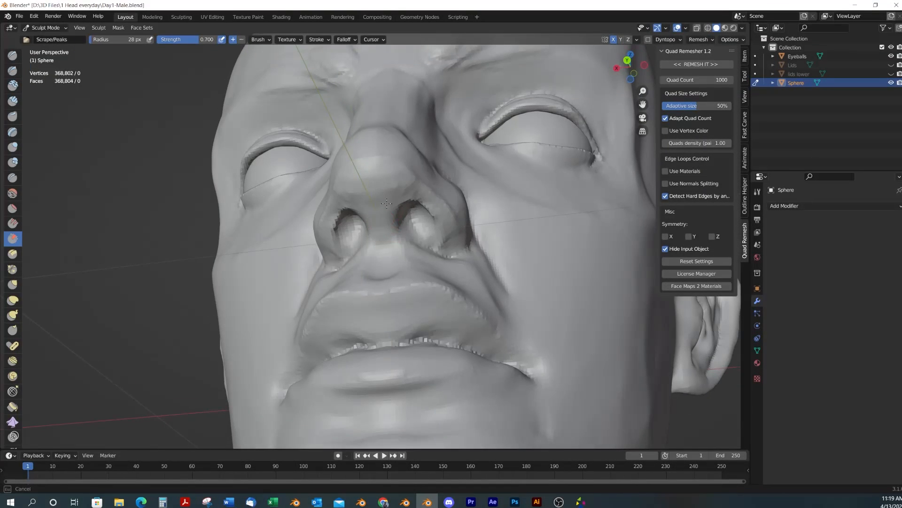
key(f)
click(374, 202)
drag(385, 167, 368, 156)
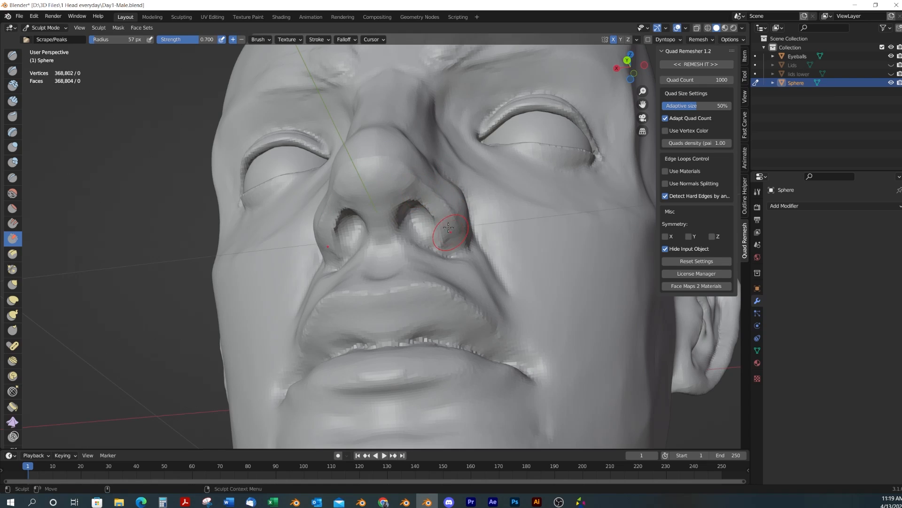
mouse_move(401, 236)
mouse_down()
mouse_move(413, 212)
mouse_move(415, 229)
mouse_up()
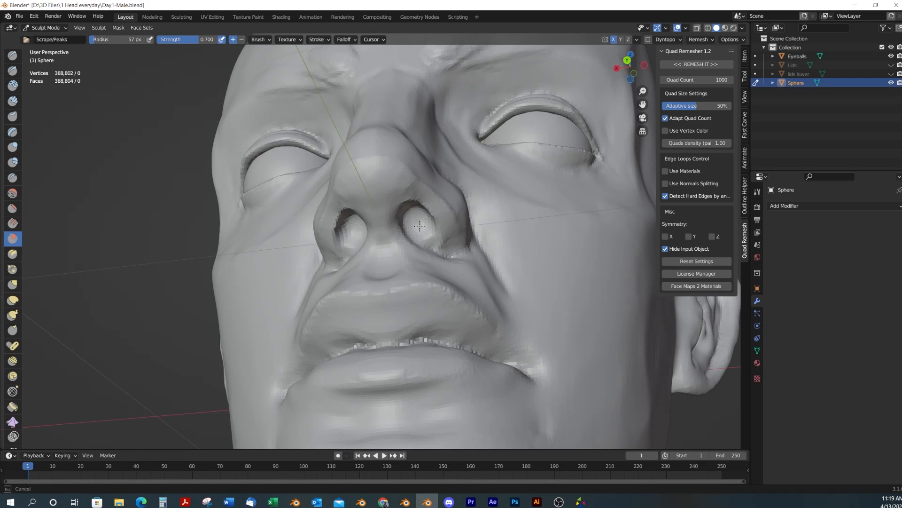
Reshape the cheek below the eye from a high three-quarter view with Grab at 163 px
middle_drag(420, 226, 407, 292)
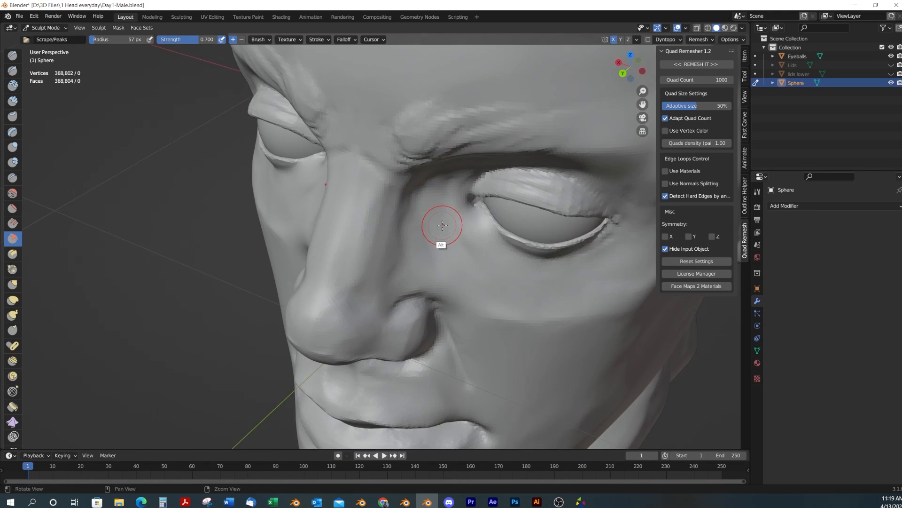
mouse_move(447, 221)
middle_down()
mouse_move(479, 171)
mouse_move(498, 242)
middle_up()
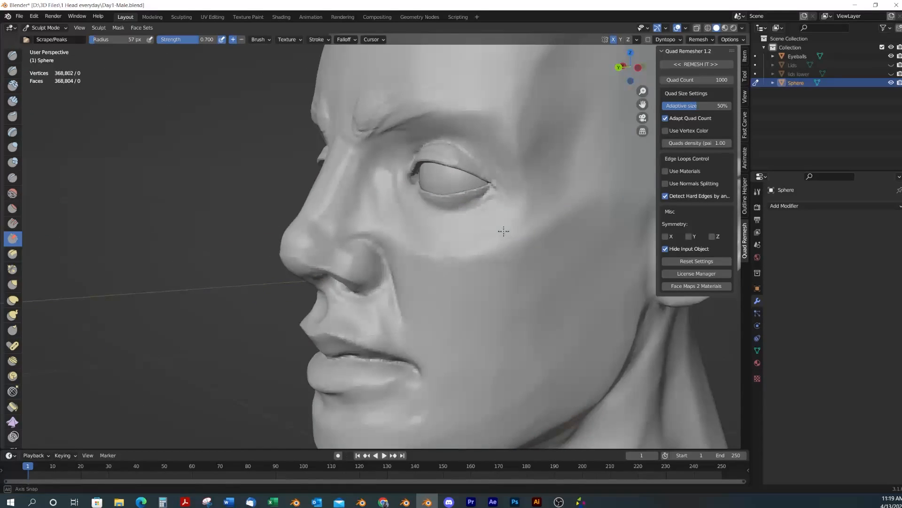
key(f)
click(585, 263)
mouse_move(585, 263)
middle_down()
mouse_move(540, 321)
mouse_move(494, 352)
middle_up()
key(g)
key(f)
click(501, 346)
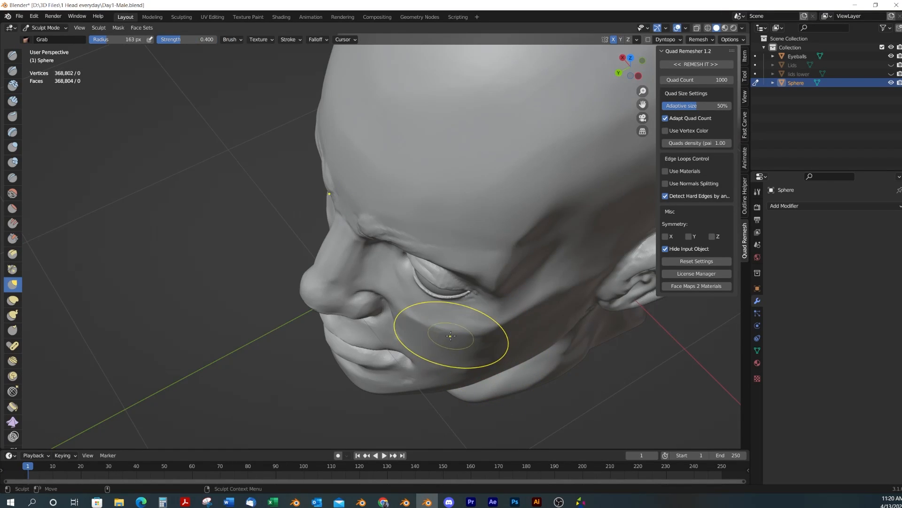
mouse_move(454, 332)
mouse_down()
mouse_move(421, 339)
mouse_move(429, 334)
mouse_up()
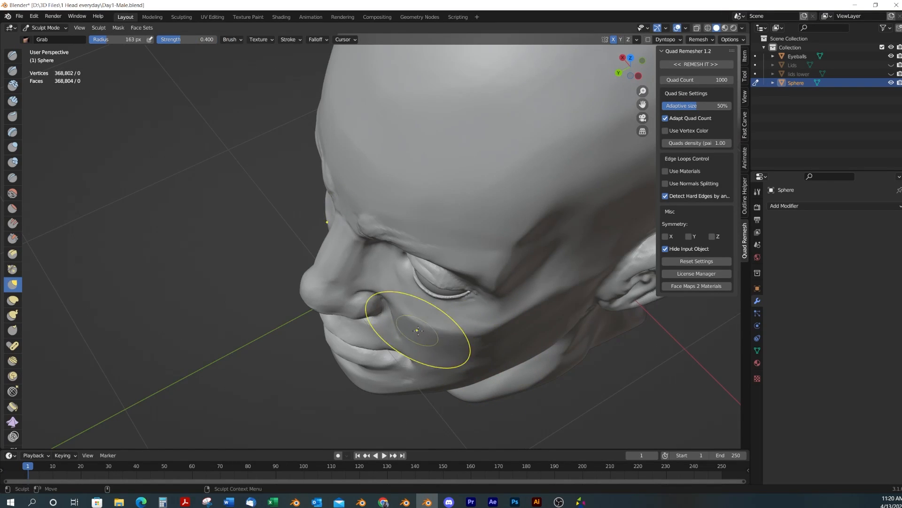
Flatten the cheek and brow with Scrape/Peaks at 84 px, reducing the radius to 42 px for the smaller areas
middle_drag(429, 334, 479, 318)
middle_drag(484, 351, 500, 341)
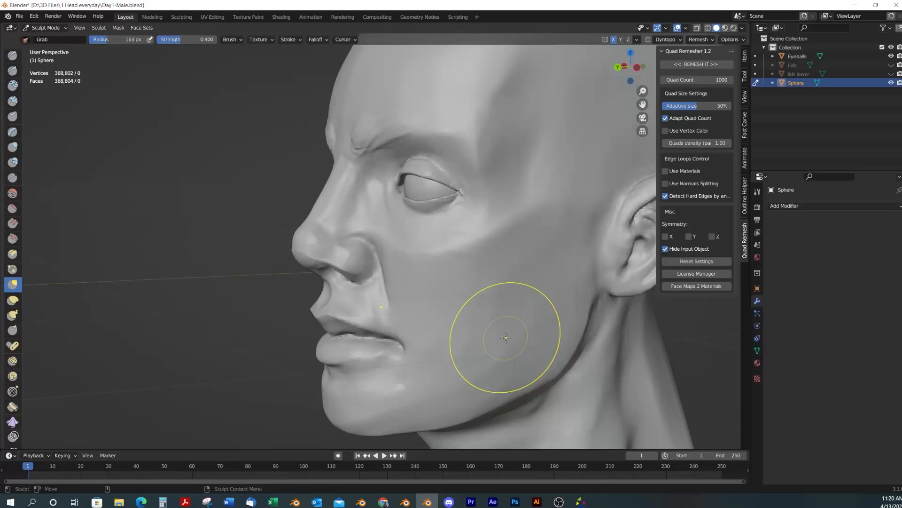
key(shift+t)
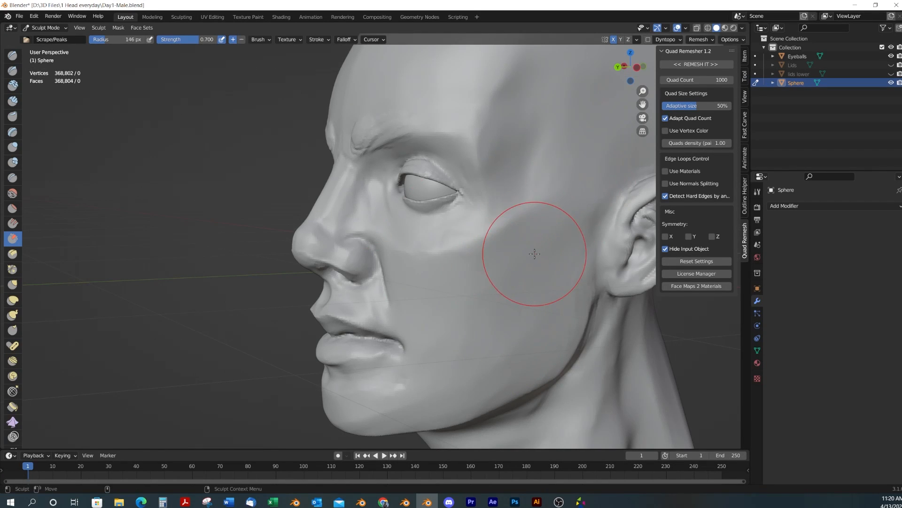
key(f)
click(512, 279)
middle_drag(512, 278, 572, 323)
scroll(578, 222, down, 3)
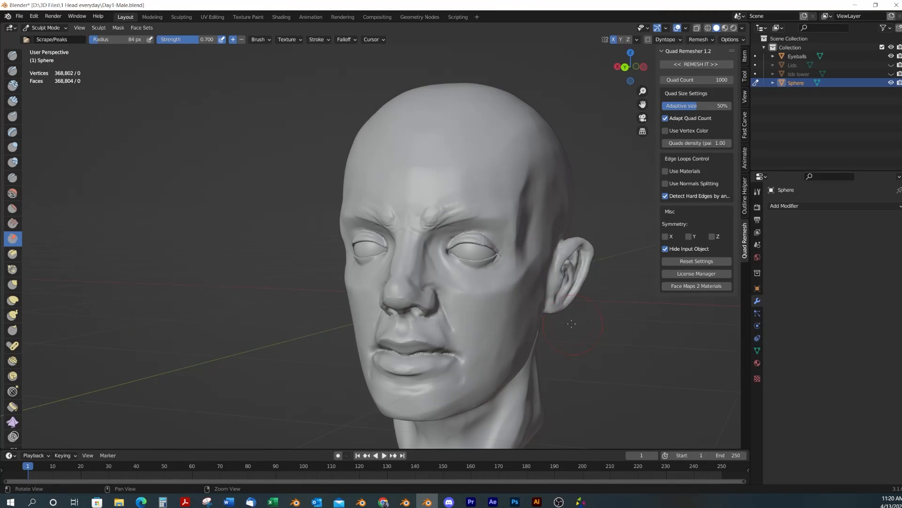
mouse_move(431, 216)
mouse_down()
mouse_move(420, 202)
mouse_move(486, 193)
mouse_up()
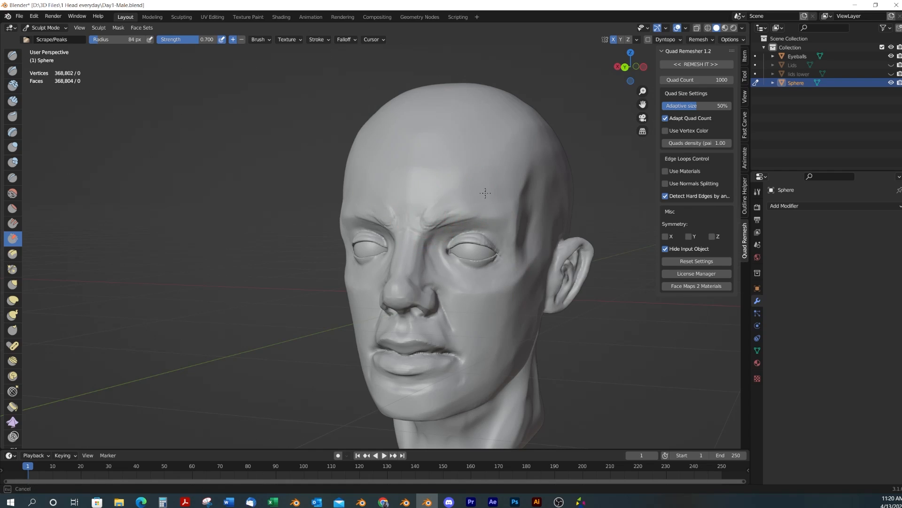
mouse_move(499, 200)
middle_down()
mouse_move(485, 255)
mouse_move(460, 196)
middle_up()
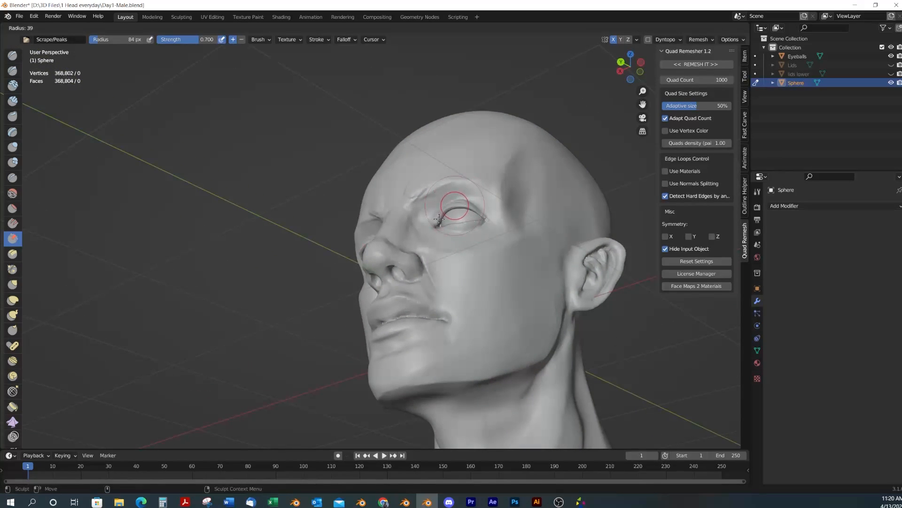
middle_drag(424, 227, 436, 191)
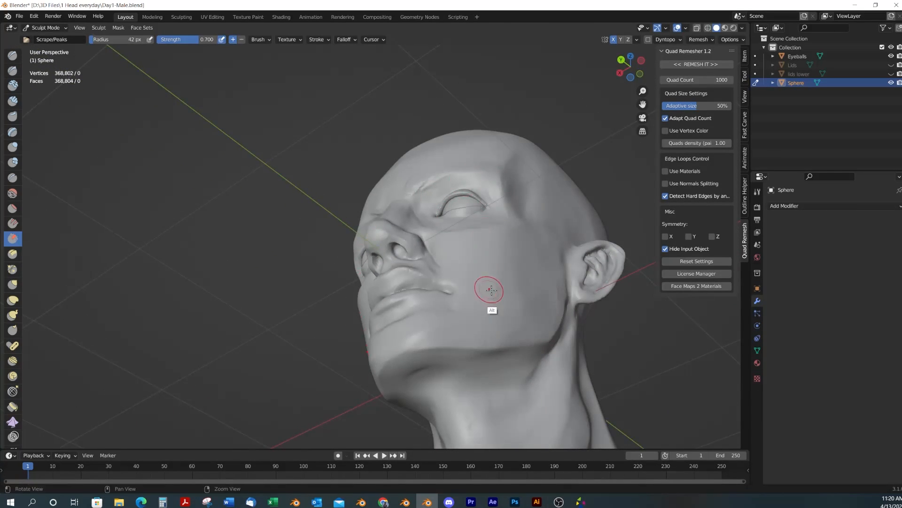
middle_drag(472, 281, 540, 352)
mouse_move(471, 281)
middle_down()
mouse_move(403, 346)
mouse_move(413, 303)
mouse_move(460, 341)
middle_up()
Reshape the mouth and chin in the front and side views with Grab at 172 px
key(g)
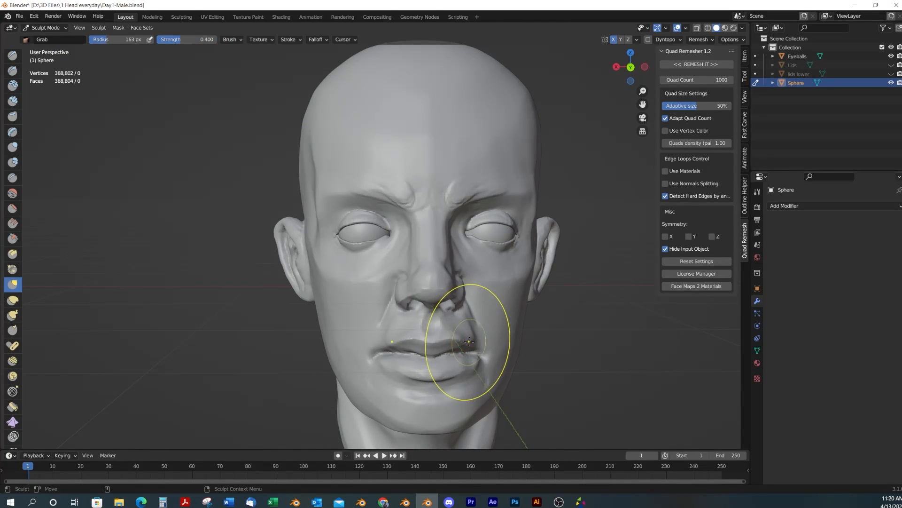
mouse_move(444, 382)
middle_down()
mouse_move(459, 405)
mouse_move(373, 342)
mouse_move(431, 339)
middle_up()
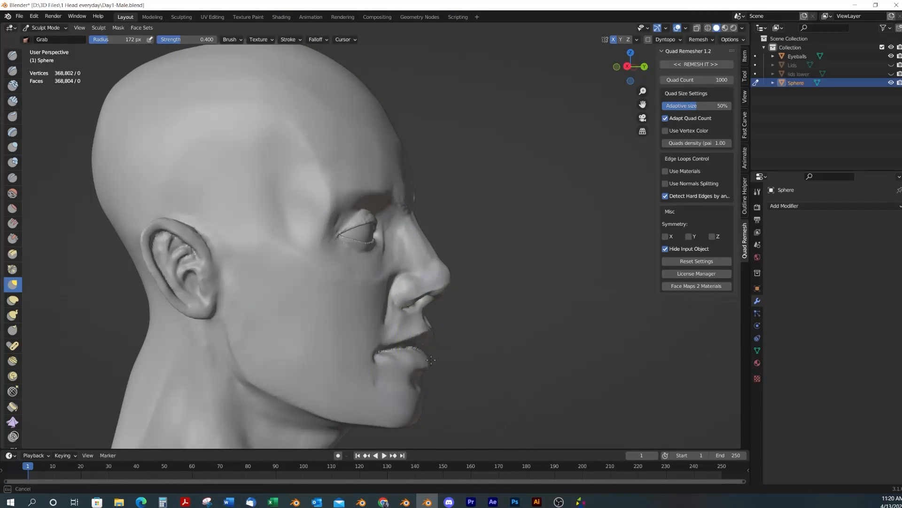
middle_drag(433, 372, 475, 336)
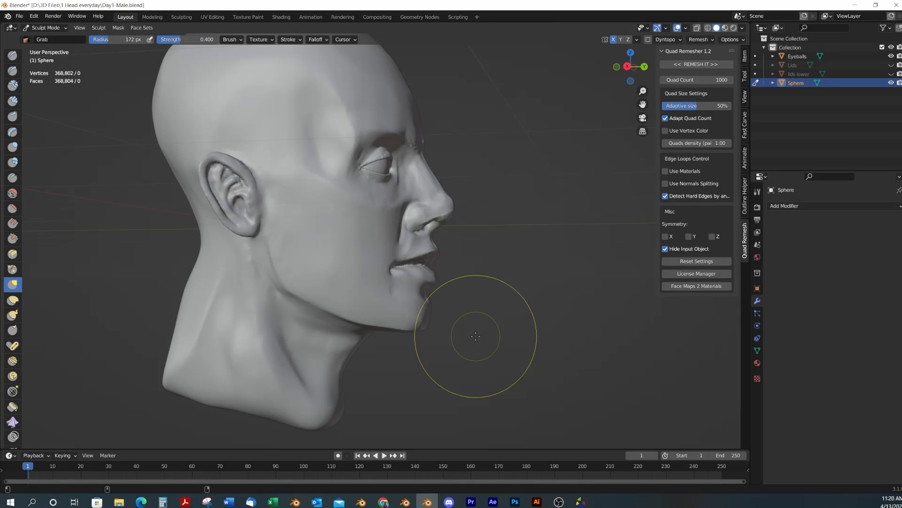
Flatten the cheek beside the nasolabial fold and mouth corner with Scrape/Peaks at 42 px
key(shift+t)
mouse_move(518, 365)
middle_down()
mouse_move(439, 360)
mouse_move(503, 329)
mouse_move(423, 323)
mouse_move(496, 326)
middle_up()
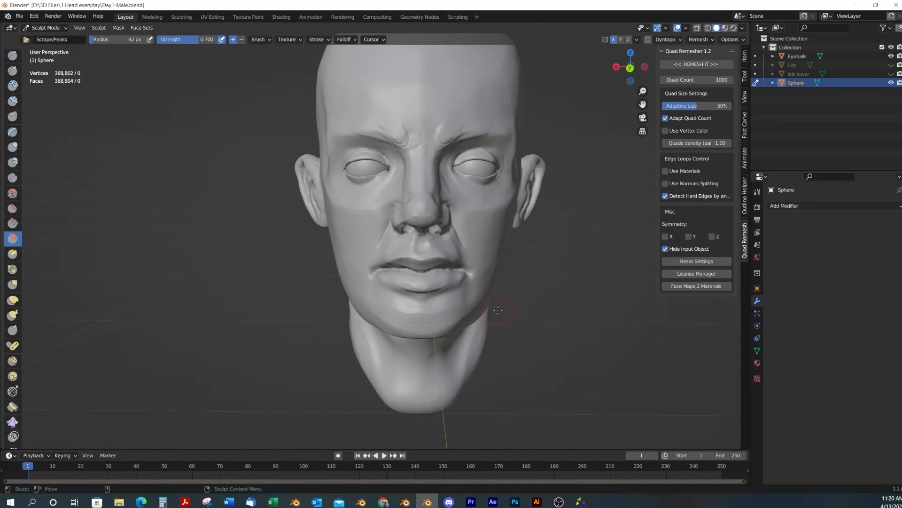
scroll(517, 259, up, 4)
mouse_move(505, 265)
middle_down()
mouse_move(509, 299)
mouse_move(483, 237)
mouse_move(491, 224)
middle_up()
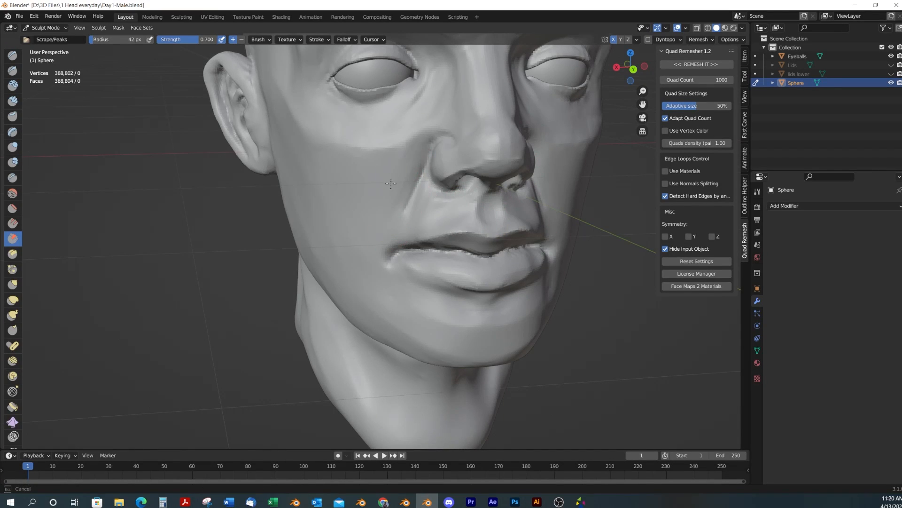
middle_drag(461, 314, 486, 299)
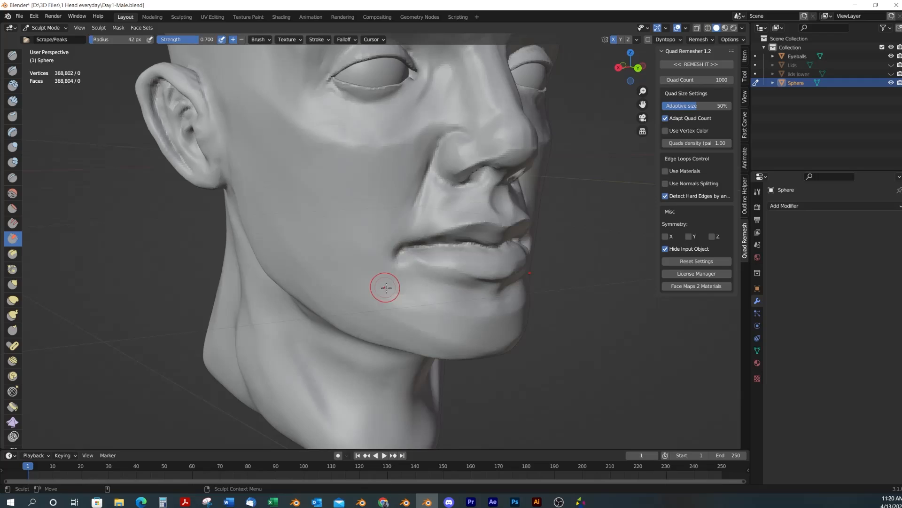
key(ctrl)
Carve a crease beside the mouth corner with Draw Sharp at 31 px and smooth its lower end
key(shift+d)
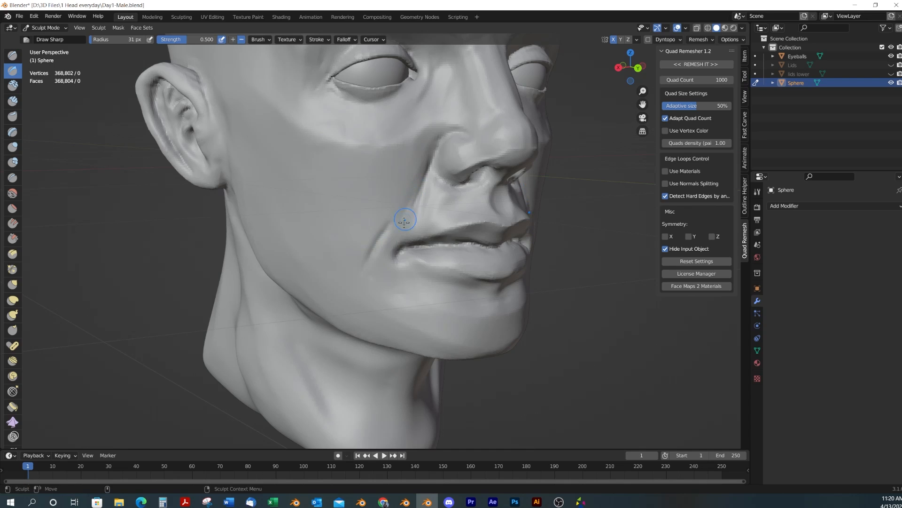
key(shift)
mouse_move(450, 324)
middle_down()
mouse_move(429, 305)
mouse_move(440, 321)
middle_up()
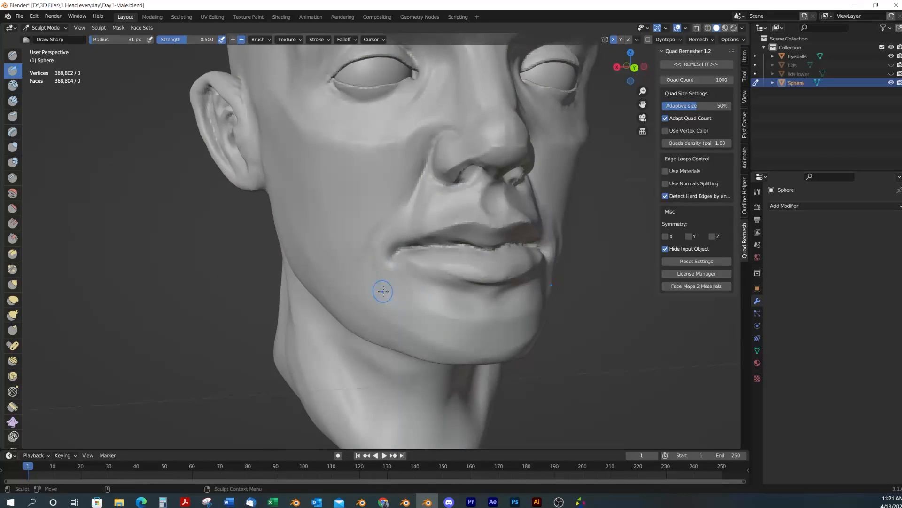
middle_drag(382, 290, 417, 283)
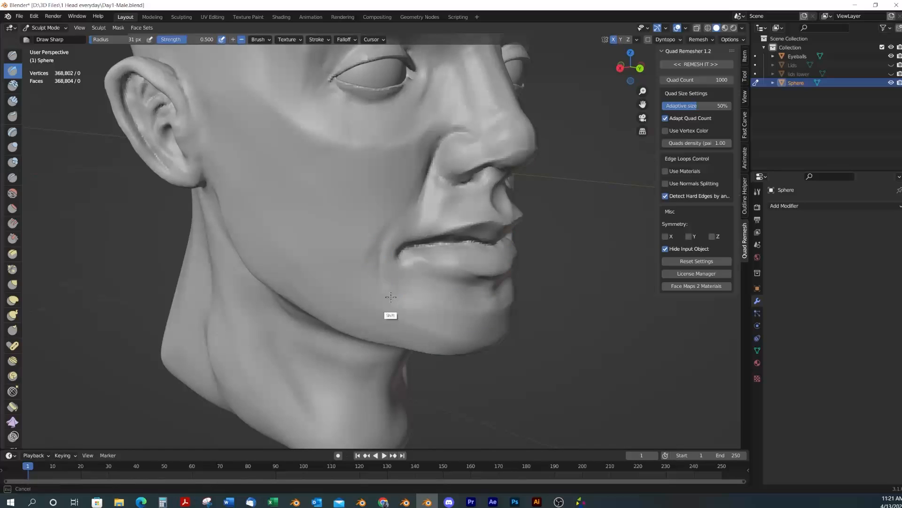
alt+drag(466, 308, 410, 256)
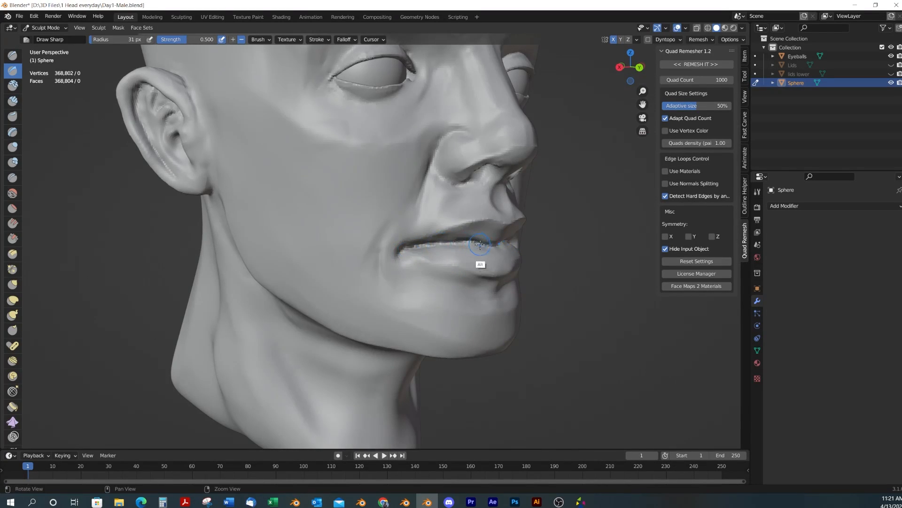
Define the edge beneath the lower lip and the fold beside the nostril with Draw Sharp at 31 px
alt+drag(480, 244, 467, 252)
alt+drag(459, 316, 489, 306)
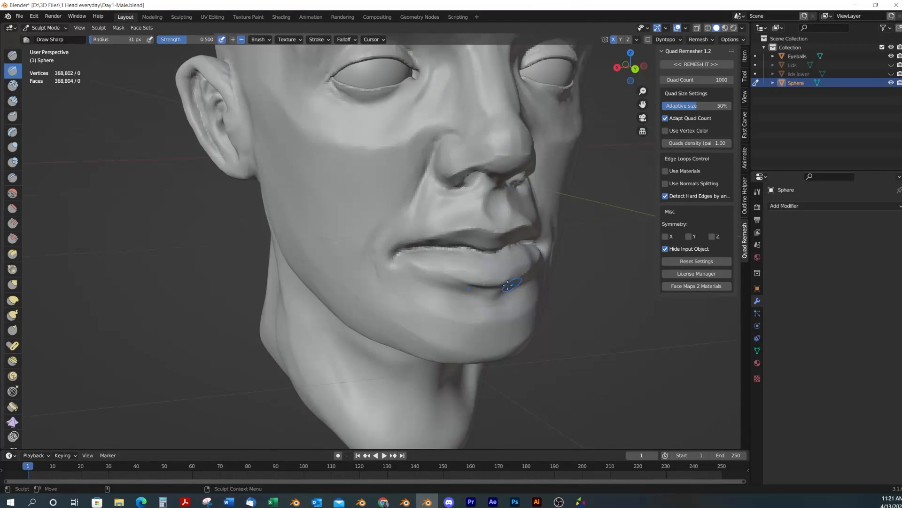
alt+drag(450, 258, 413, 282)
alt+drag(470, 274, 520, 306)
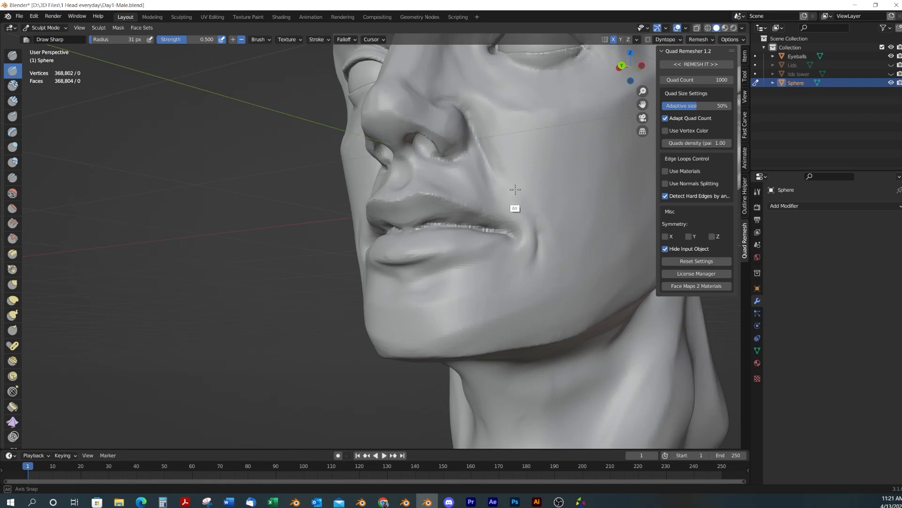
alt+drag(515, 189, 479, 190)
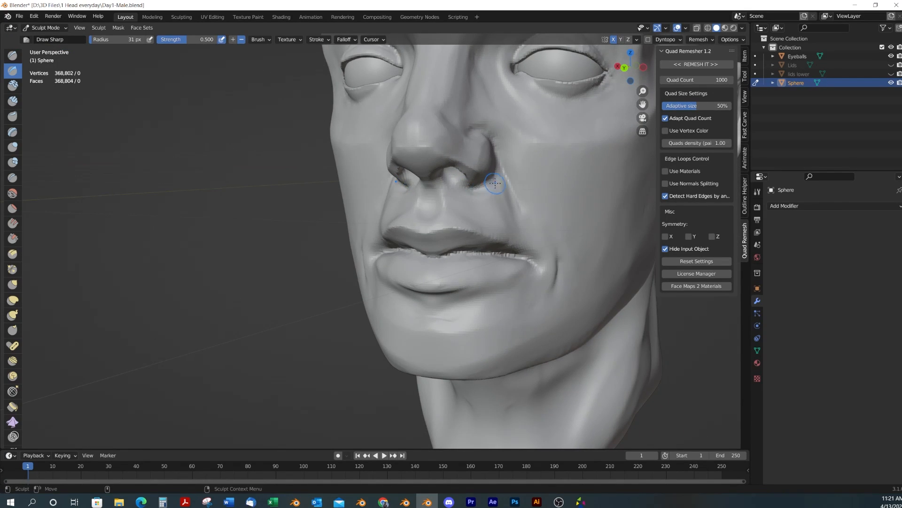
mouse_move(497, 188)
alt+mouse_down()
mouse_move(502, 258)
mouse_move(535, 232)
mouse_move(498, 221)
mouse_move(454, 230)
mouse_move(457, 367)
alt+mouse_up()
Reshape the jawline and the underside of the chin from the side, below and front with Grab at 172 px
scroll(534, 232, down, 8)
key(f)
click(474, 222)
key(g)
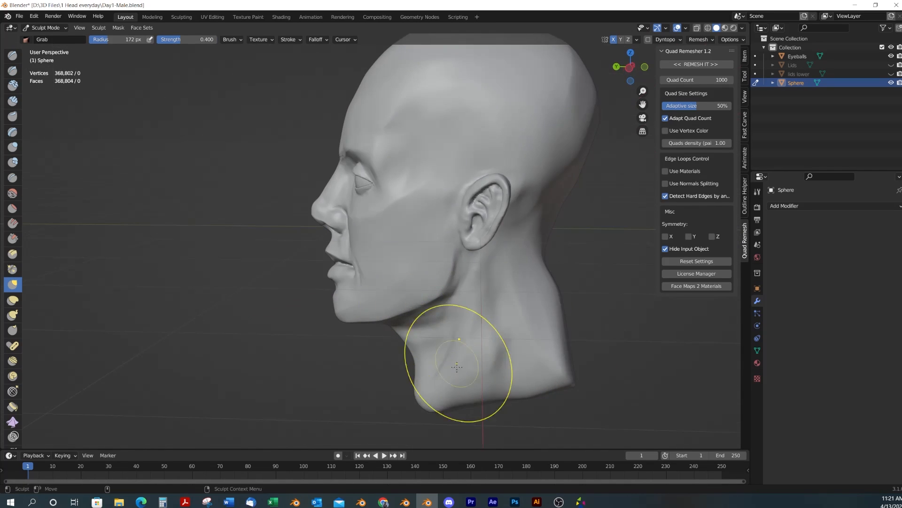
scroll(457, 367, up, 2)
scroll(427, 323, up, 1)
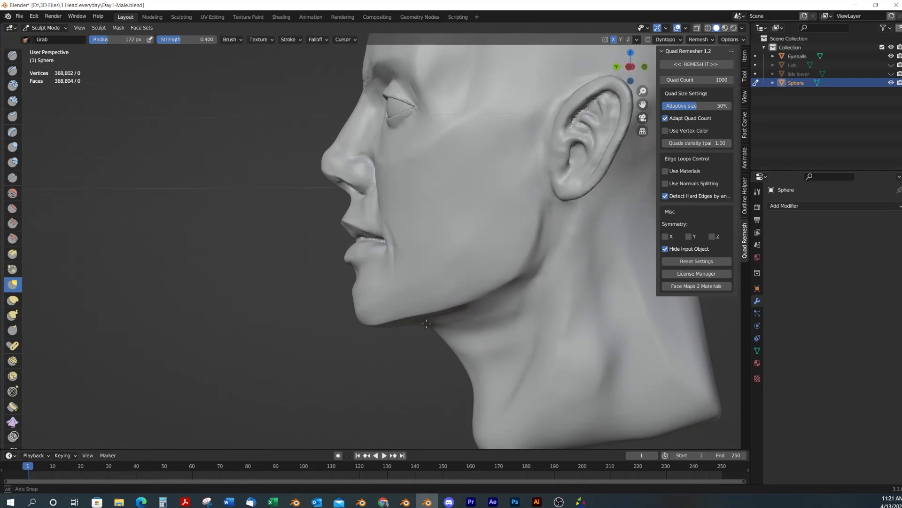
alt+drag(426, 324, 379, 306)
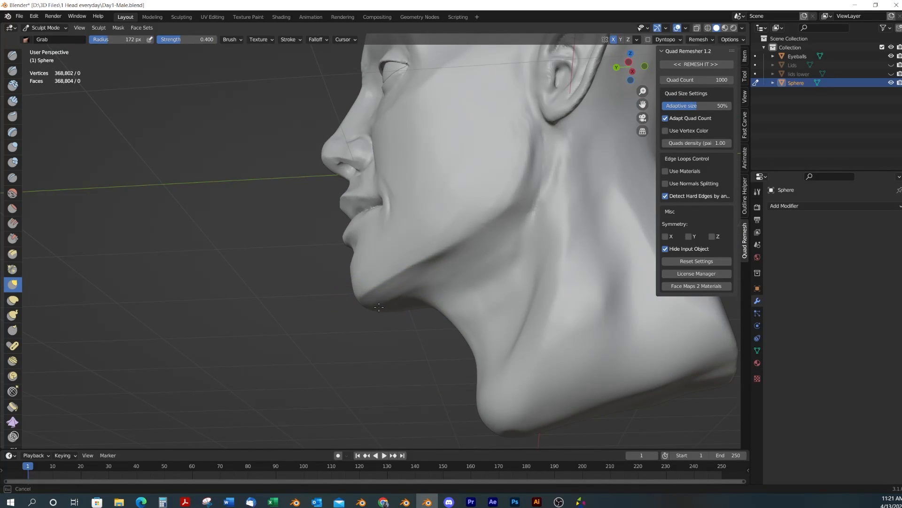
click(616, 67)
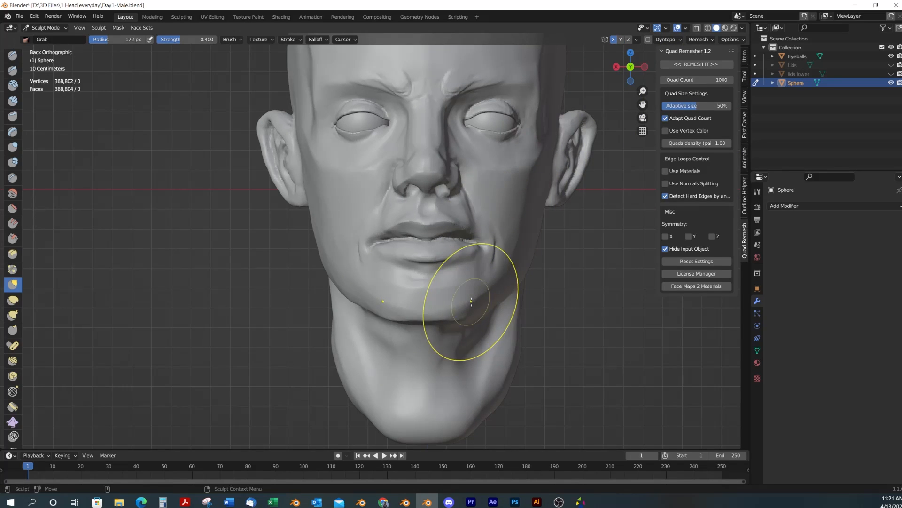
alt+drag(471, 302, 409, 295)
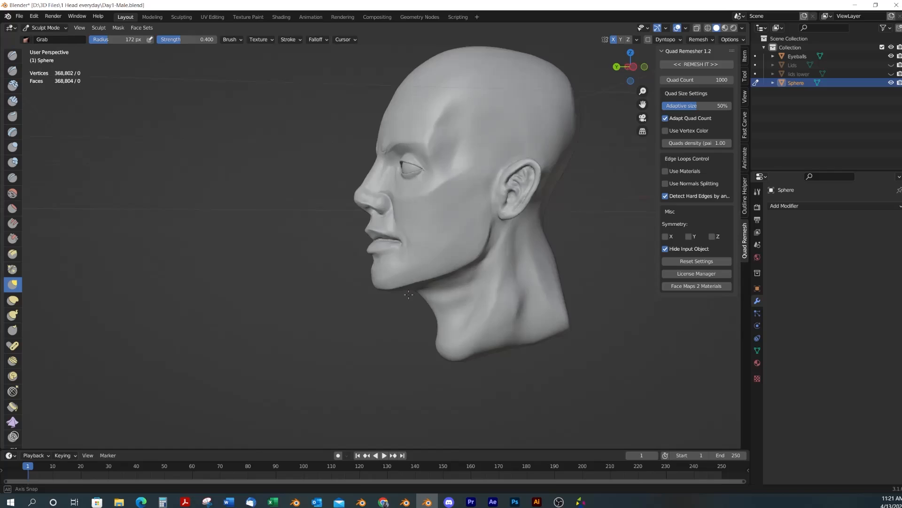
Build up the eyebrows along the brow ridge with Clay Strips at 34 px and strength 0.600
middle_drag(409, 295, 198, 118)
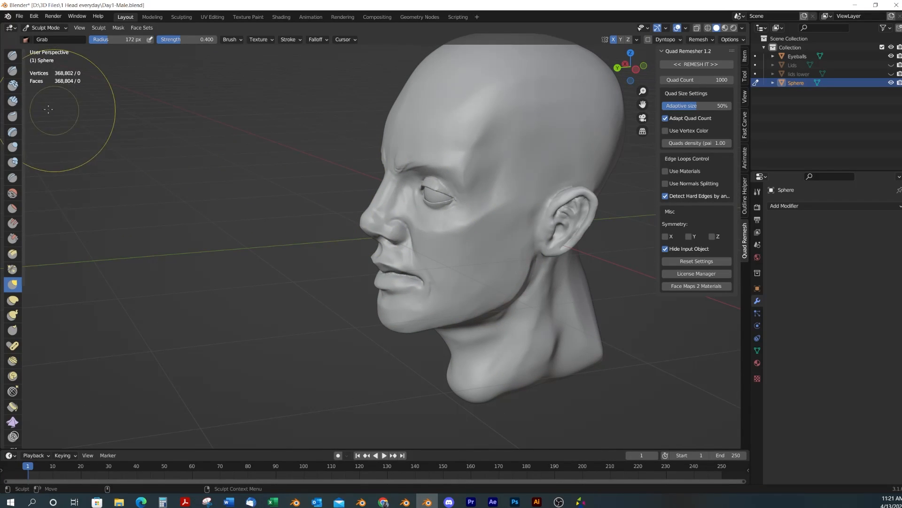
click(13, 101)
middle_drag(399, 183, 331, 221)
mouse_move(352, 179)
mouse_down()
mouse_move(414, 177)
mouse_move(390, 168)
mouse_move(345, 183)
mouse_up()
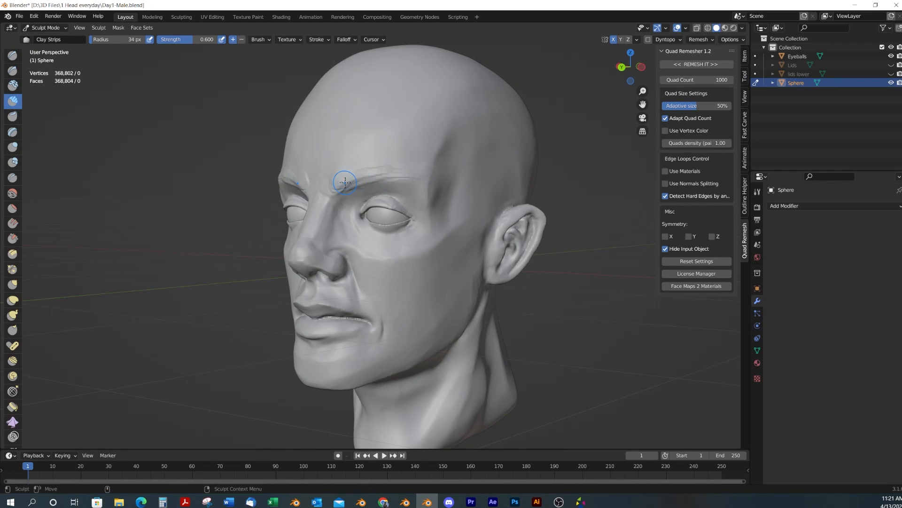
mouse_move(418, 178)
middle_down()
mouse_move(401, 231)
mouse_move(413, 188)
middle_up()
drag(346, 186, 412, 180)
mouse_move(472, 248)
middle_down()
mouse_move(435, 254)
mouse_move(335, 183)
middle_up()
drag(334, 183, 355, 180)
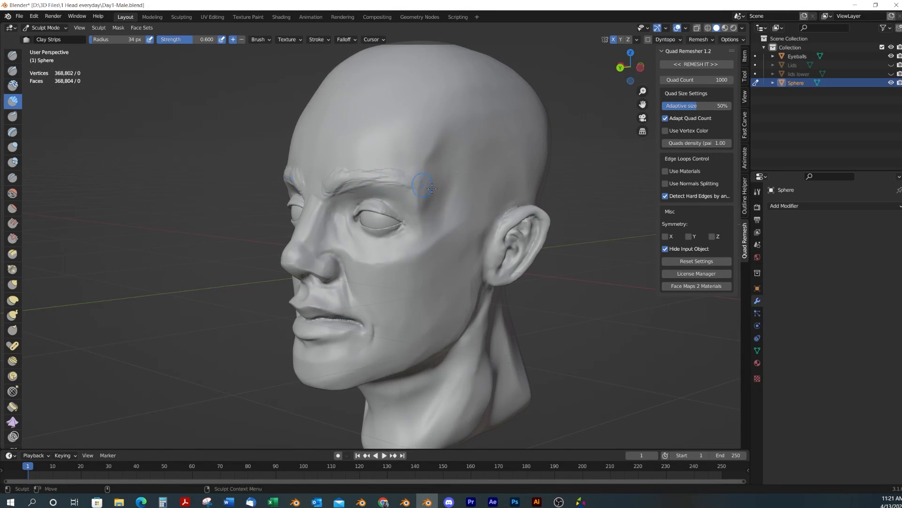
middle_drag(492, 288, 499, 249)
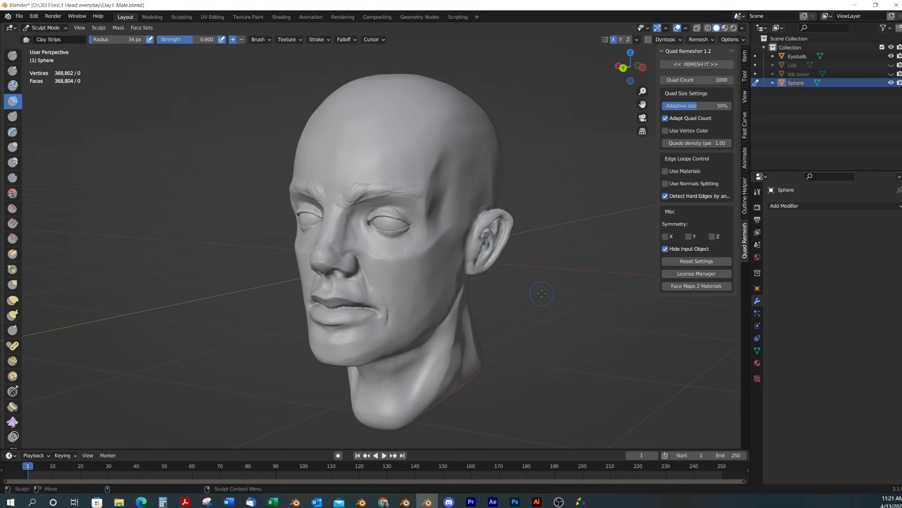
Save the Day1-Male.blend file and switch the head from Sculpt Mode to Object Mode
key(ctrl+s)
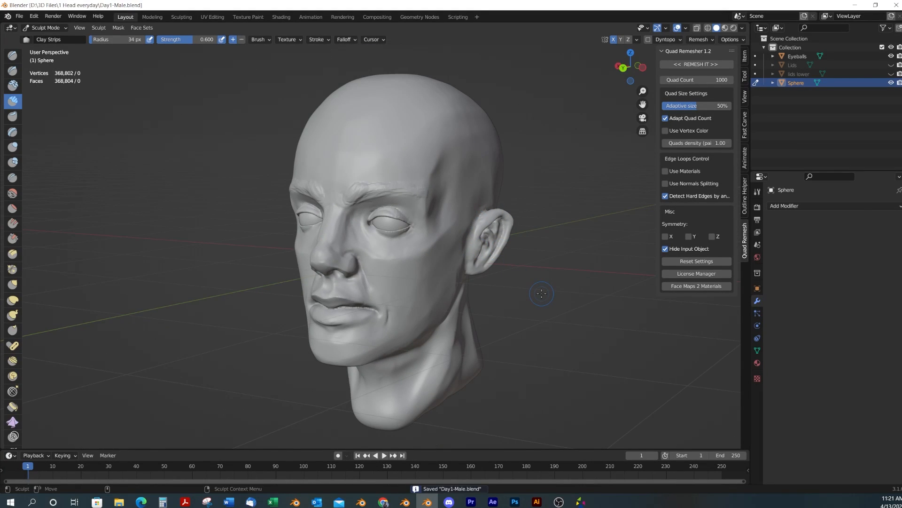
key(ctrl+Tab)
click(792, 206)
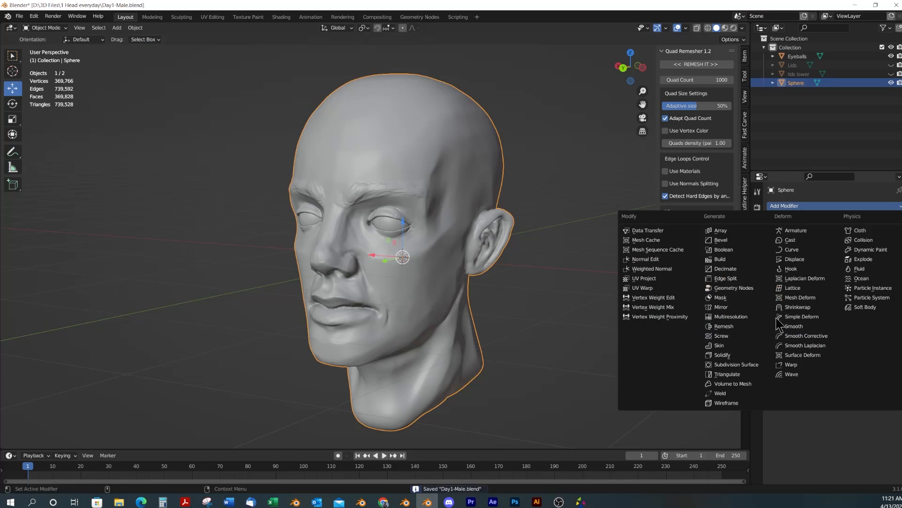
click(740, 307)
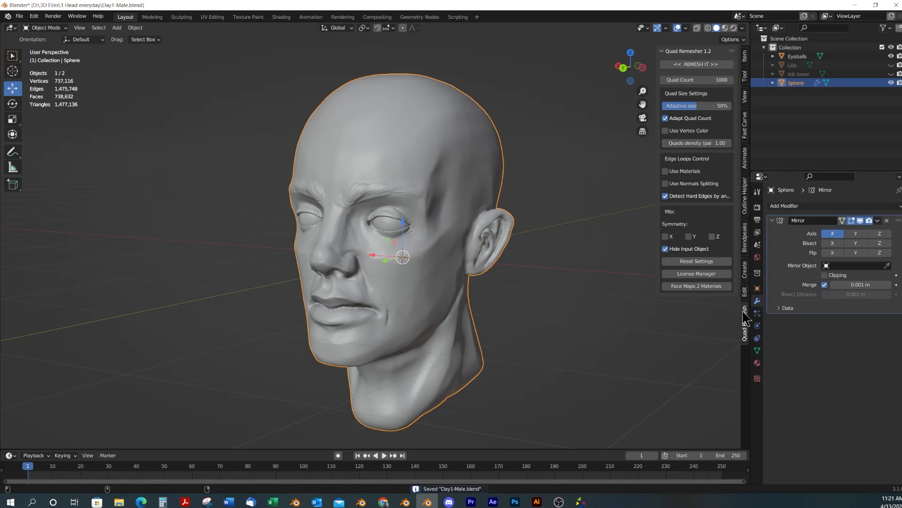
click(886, 220)
Add a Multiresolution modifier to the head and subdivide it once
click(792, 207)
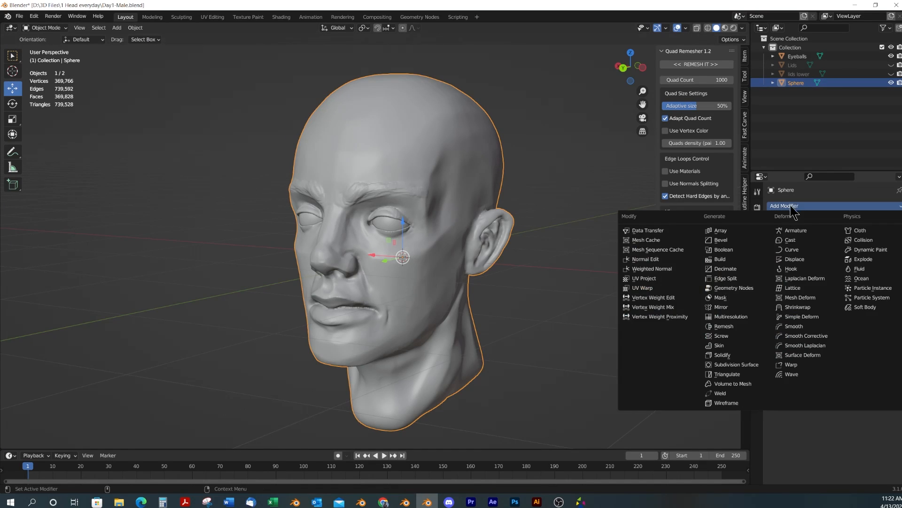
click(743, 315)
middle_drag(465, 263, 485, 289)
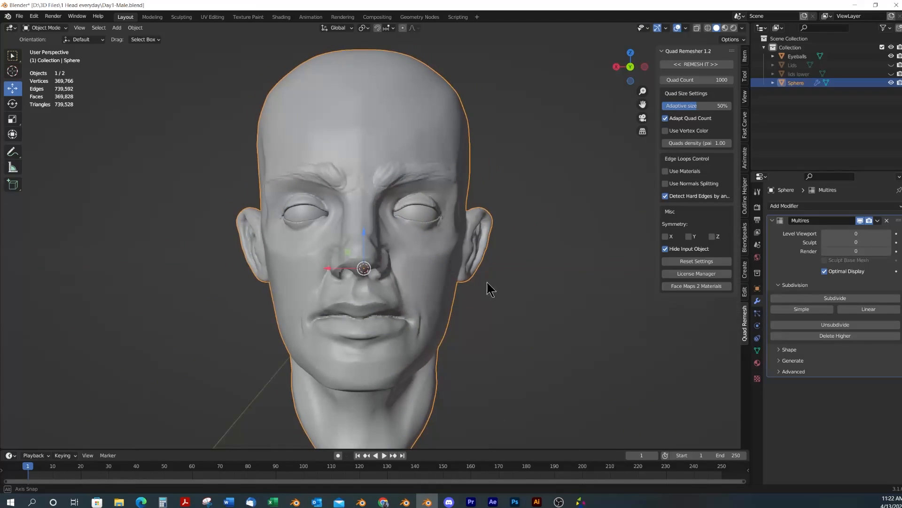
click(841, 298)
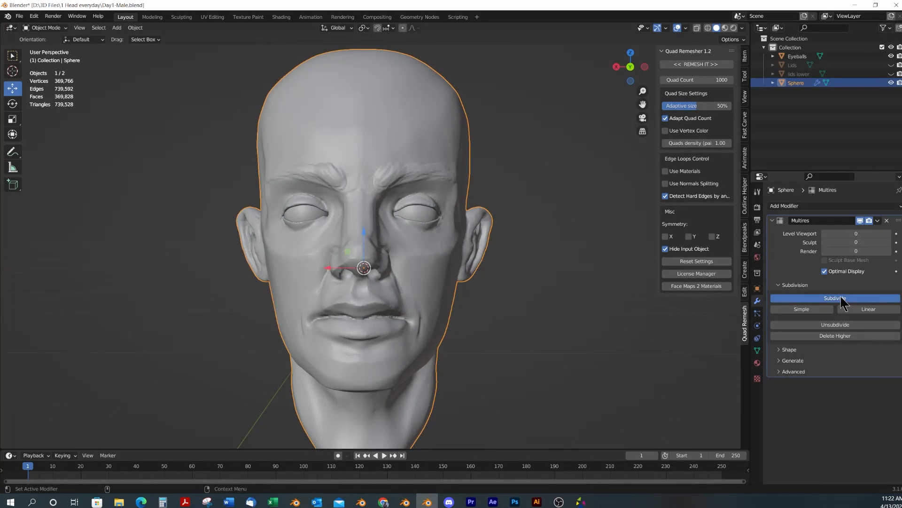
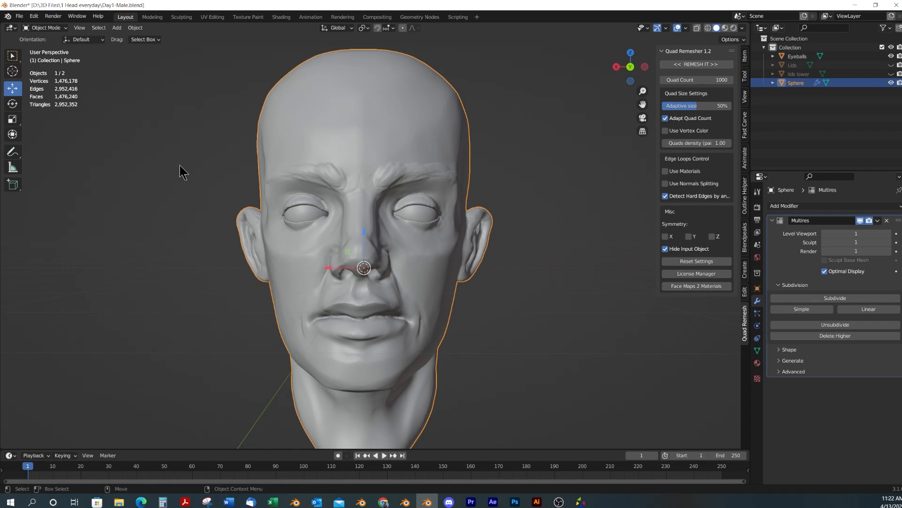
Switch the head back to Sculpt Mode and sharpen the creases between the inner eyebrows and nose bridge with Draw Sharp at 60 px
middle_drag(512, 254, 418, 284)
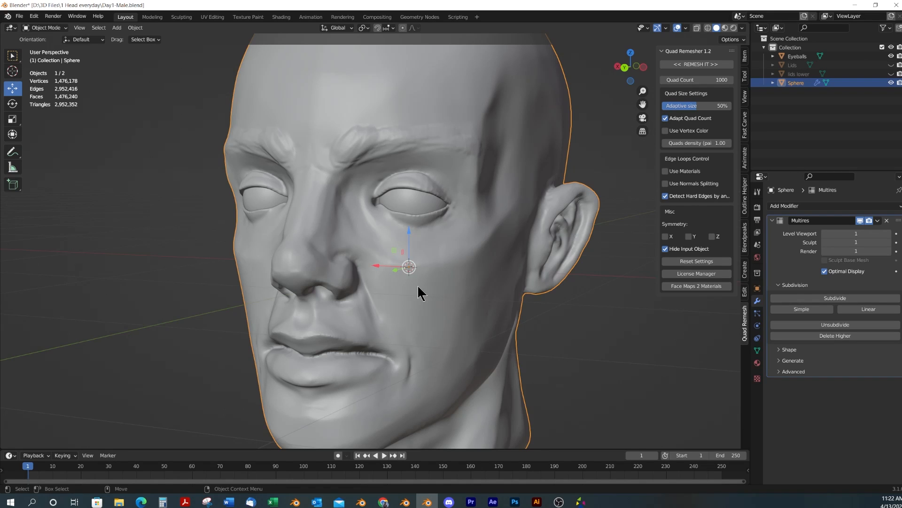
key(ctrl+Tab)
mouse_move(505, 284)
alt+middle_down()
mouse_move(408, 311)
mouse_move(423, 292)
alt+middle_up()
key(f)
click(398, 294)
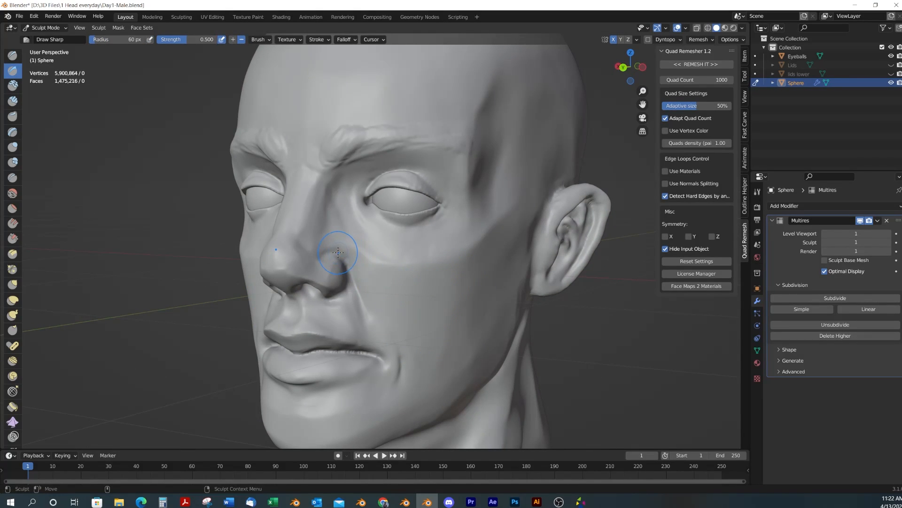
mouse_move(354, 268)
alt+middle_down()
mouse_move(439, 322)
mouse_move(394, 240)
mouse_move(352, 211)
mouse_move(317, 225)
mouse_move(388, 289)
mouse_move(388, 217)
alt+middle_up()
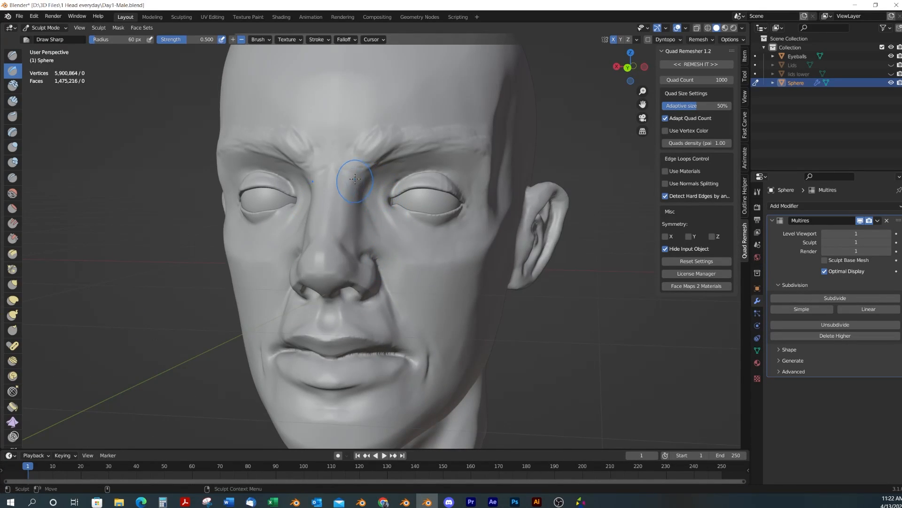
mouse_move(355, 179)
ctrl+mouse_down()
mouse_move(346, 231)
mouse_move(363, 172)
ctrl+mouse_up()
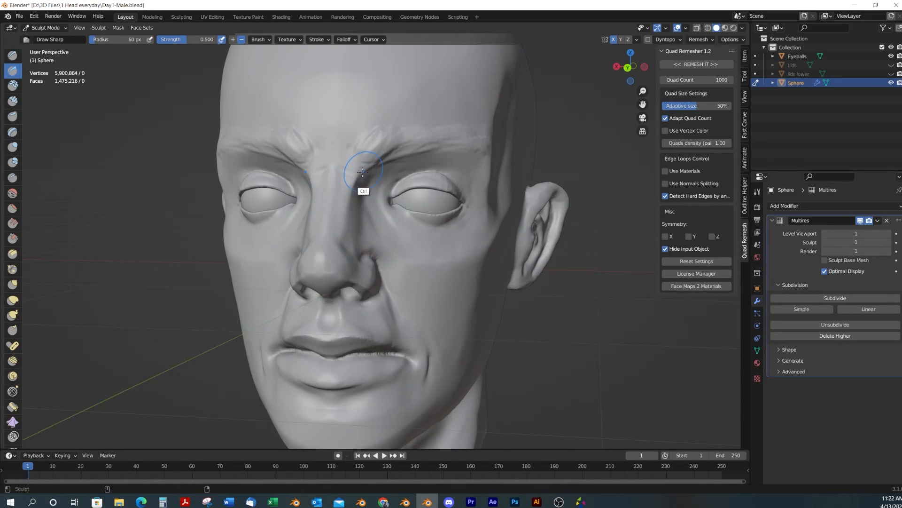
middle_drag(363, 171, 379, 202)
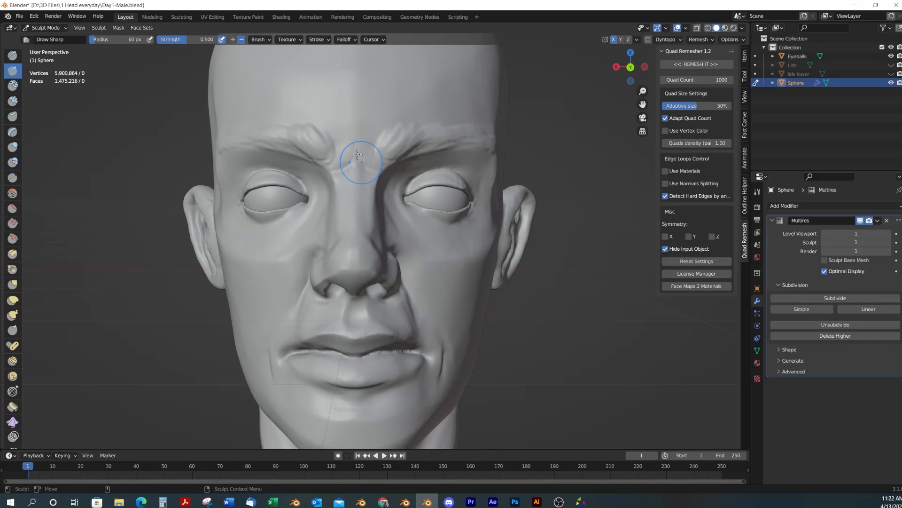
middle_drag(337, 172, 361, 247)
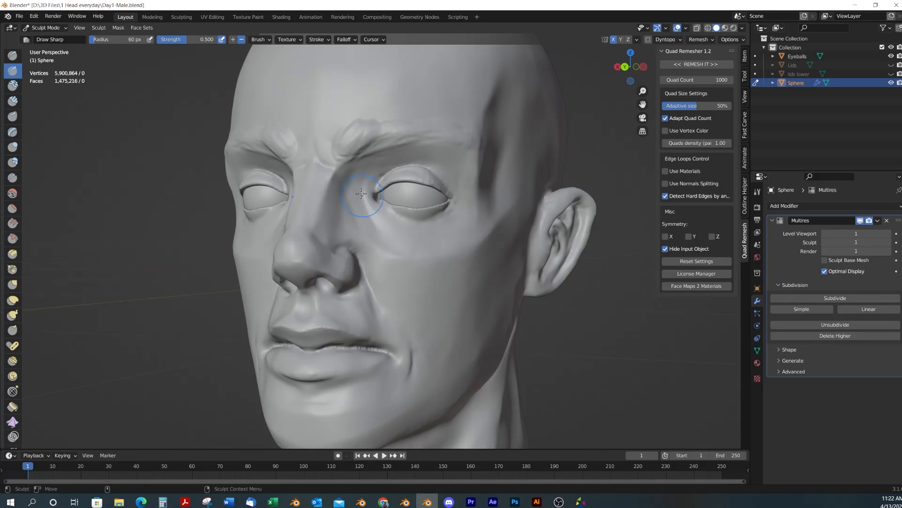
Cut the nasolabial fold running down from the nostril wing with Draw Sharp at 32 px
key(f)
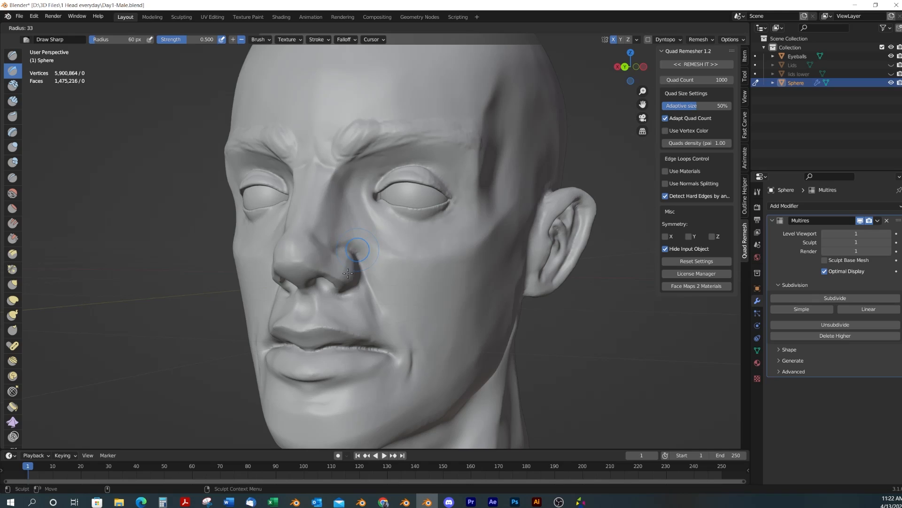
click(348, 272)
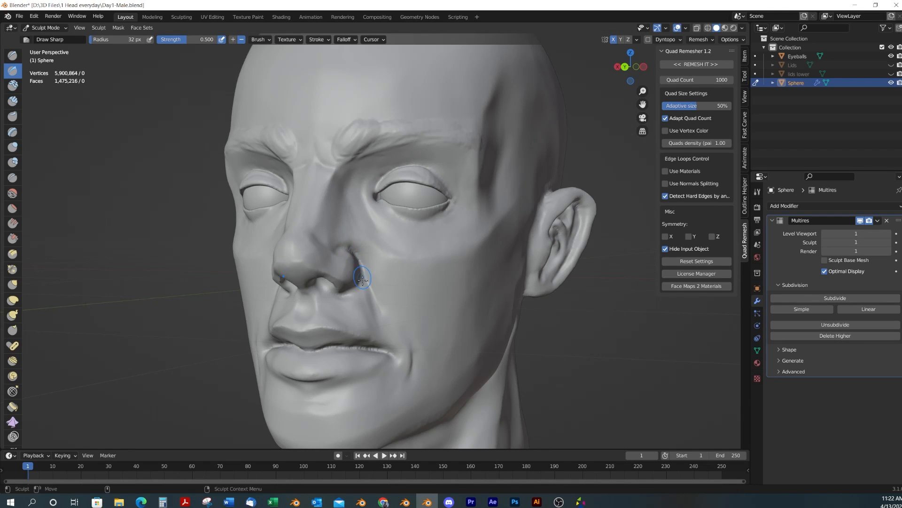
middle_drag(353, 251, 374, 318)
drag(383, 274, 394, 301)
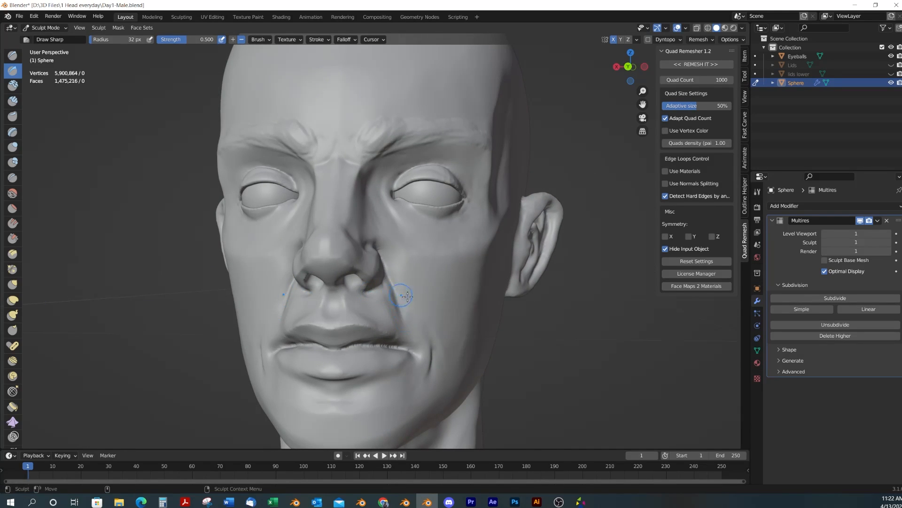
Adjust the cheek beside the nasolabial fold with Grab at 183 px and reduce the brush radius to 138 px
key(g)
key(f)
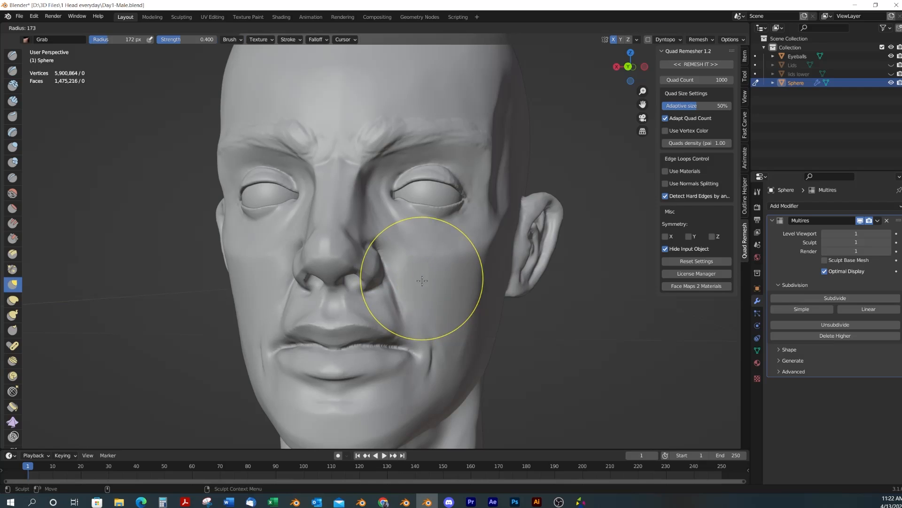
click(425, 284)
drag(410, 302, 418, 303)
key(f)
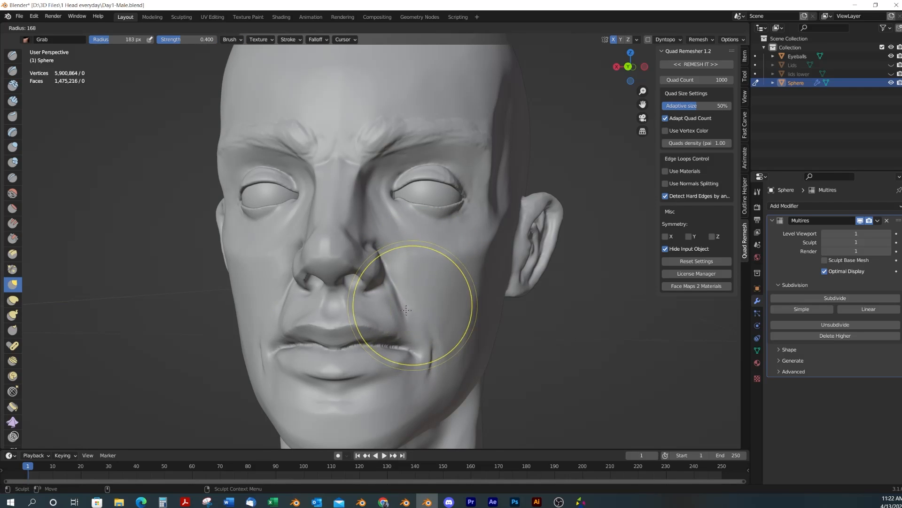
click(397, 320)
middle_drag(397, 321, 427, 346)
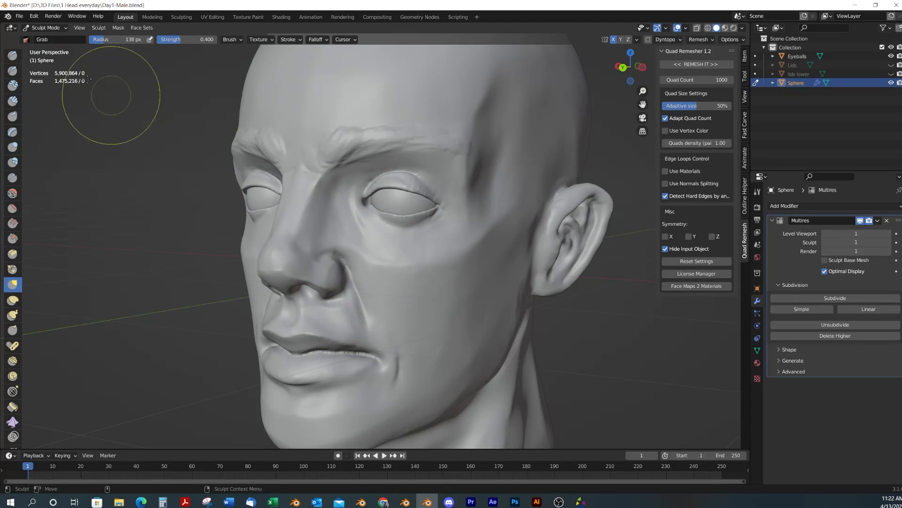
Fill out the nasolabial fold with the Draw brush at 35 px and smooth it into the cheek
click(14, 55)
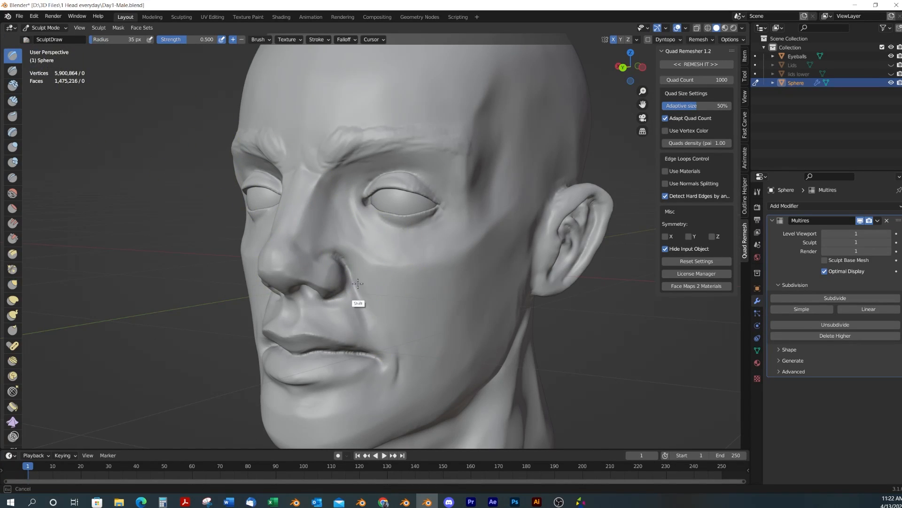
drag(359, 289, 372, 324)
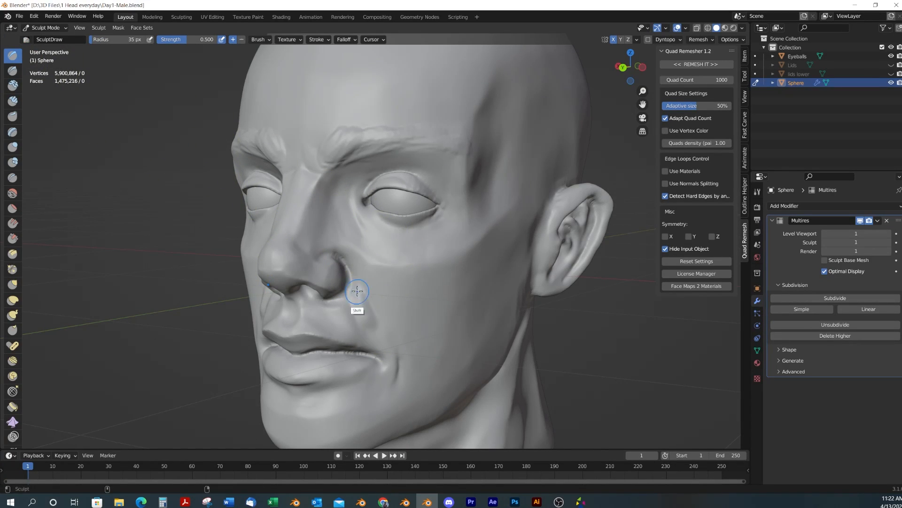
shift+drag(358, 290, 359, 288)
mouse_move(403, 328)
middle_down()
mouse_move(437, 348)
mouse_move(383, 302)
middle_up()
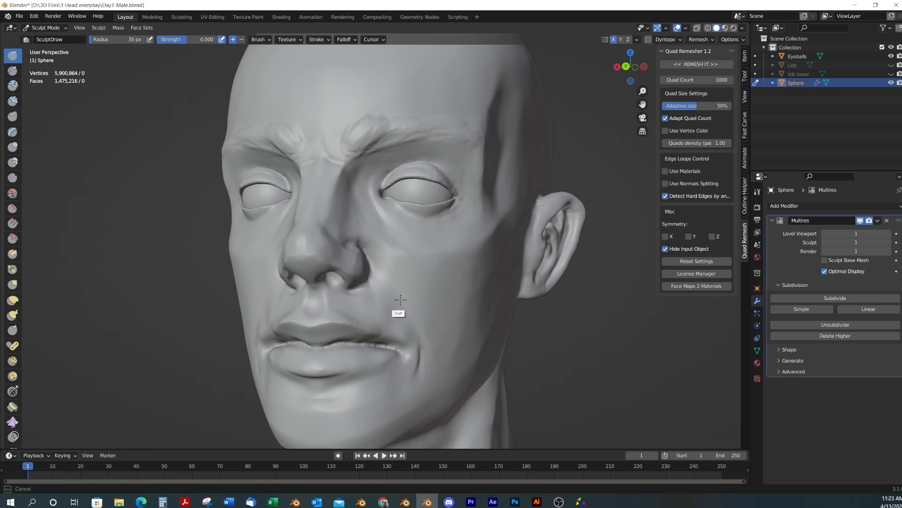
shift+drag(401, 300, 396, 277)
Recut the upper nasolabial fold from the nostril wing toward the cheek with Draw Sharp at 32 px
key(1)
drag(363, 247, 395, 289)
drag(375, 249, 384, 270)
middle_drag(458, 371, 443, 364)
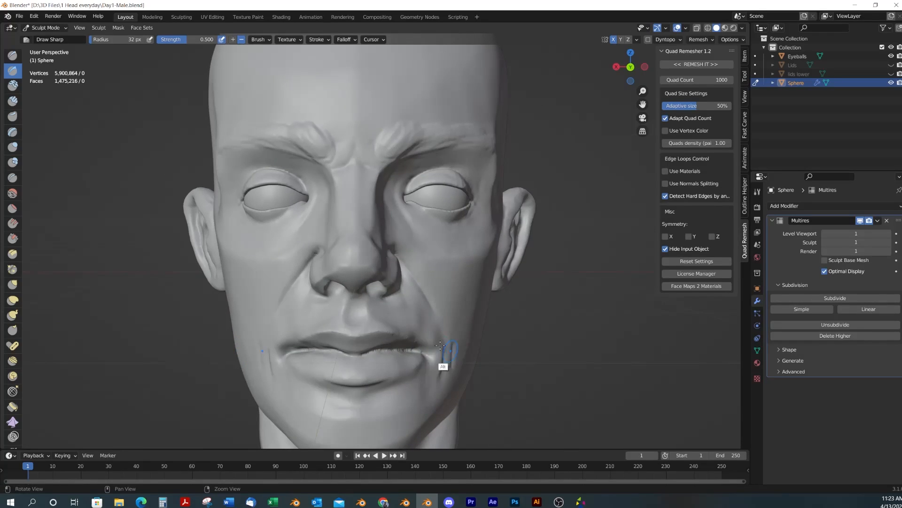
Smooth and sharpen the mouth corner, lip line and lower lip edge with Draw Sharp at 32 px
key(shift)
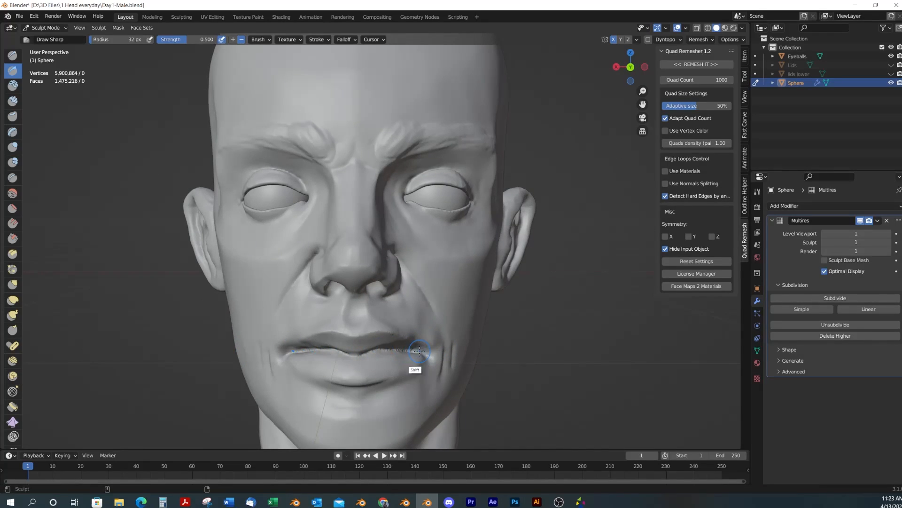
drag(418, 352, 355, 354)
key(ctrl)
key(alt)
alt+drag(431, 353, 367, 369)
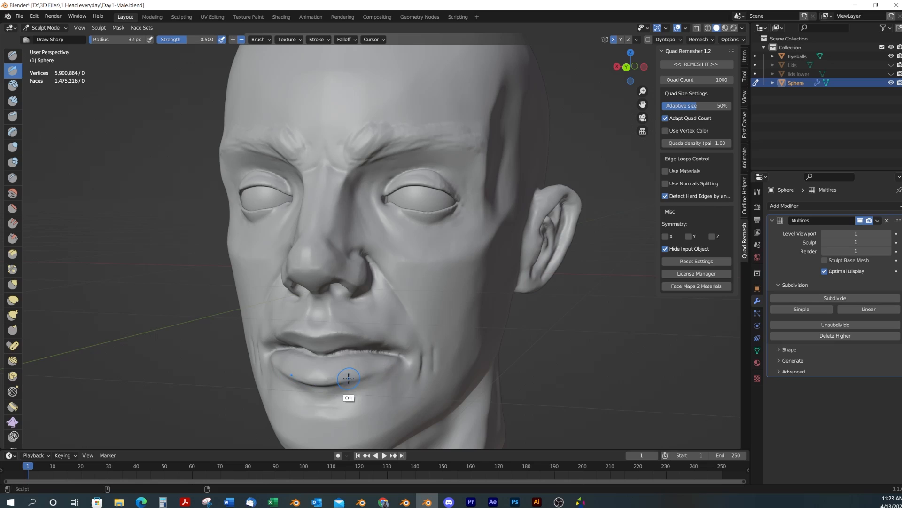
mouse_move(350, 382)
alt+mouse_down()
mouse_move(361, 393)
mouse_move(358, 380)
alt+mouse_up()
Flatten the surface of the lower lip and check the face from the side with Scrape at 42 px and strength 0.700
key(shift+t)
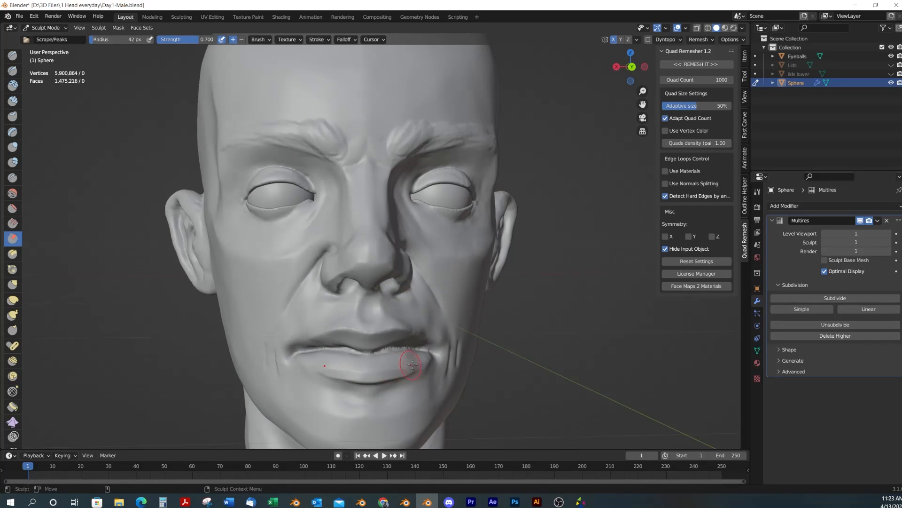
mouse_move(376, 371)
alt+mouse_down()
mouse_move(397, 371)
mouse_move(373, 313)
mouse_move(318, 331)
alt+mouse_up()
mouse_move(373, 318)
alt+mouse_down()
mouse_move(421, 360)
mouse_move(423, 262)
mouse_move(456, 288)
alt+mouse_up()
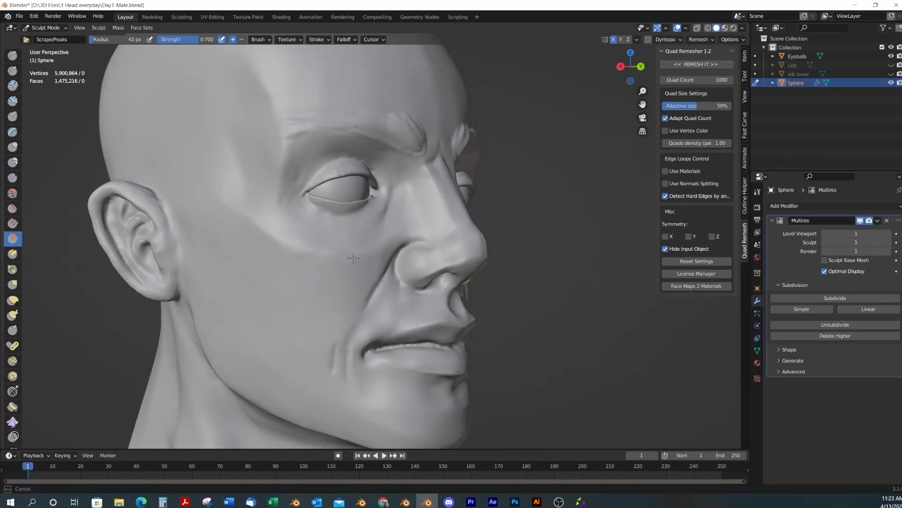
mouse_move(357, 258)
alt+mouse_down()
mouse_move(392, 233)
mouse_move(372, 220)
alt+mouse_up()
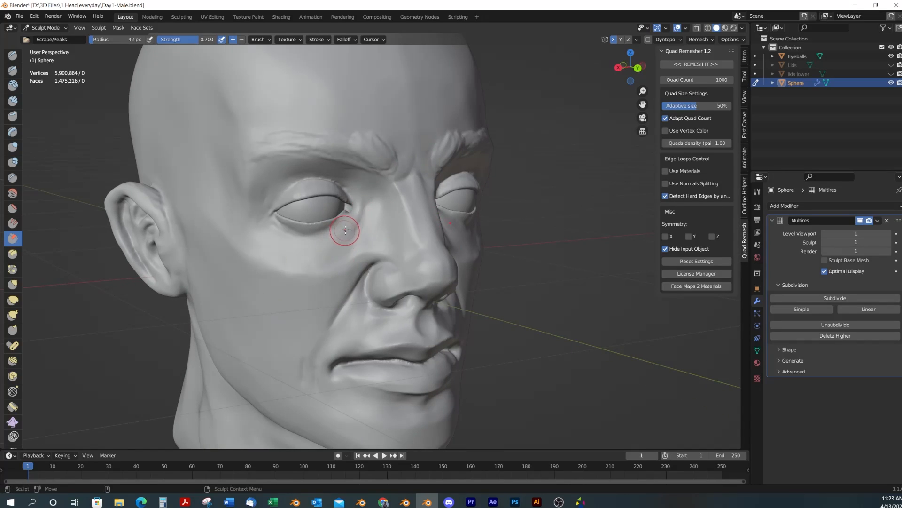
alt+drag(299, 246, 332, 222)
Refine the upper eyelid with Scrape at 23 px and define the crease above it with Draw Sharp at 32 px
key(f)
click(323, 222)
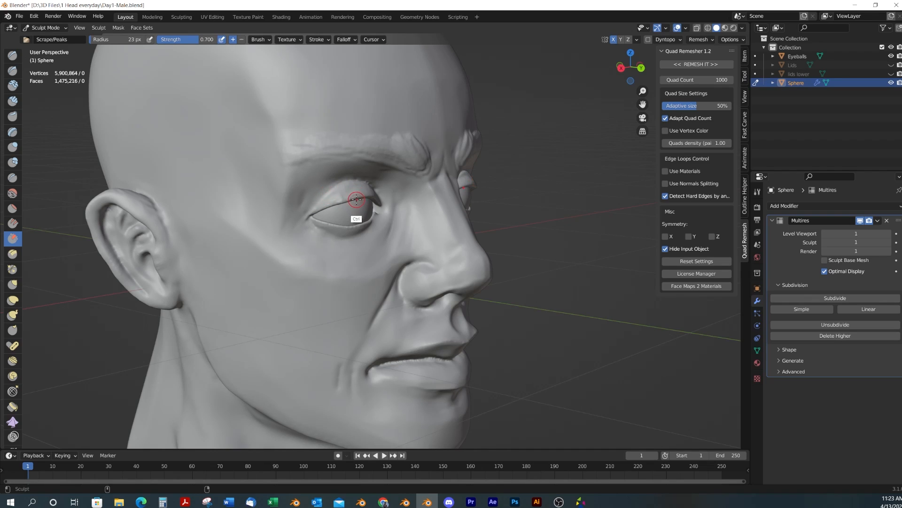
key(shift+x)
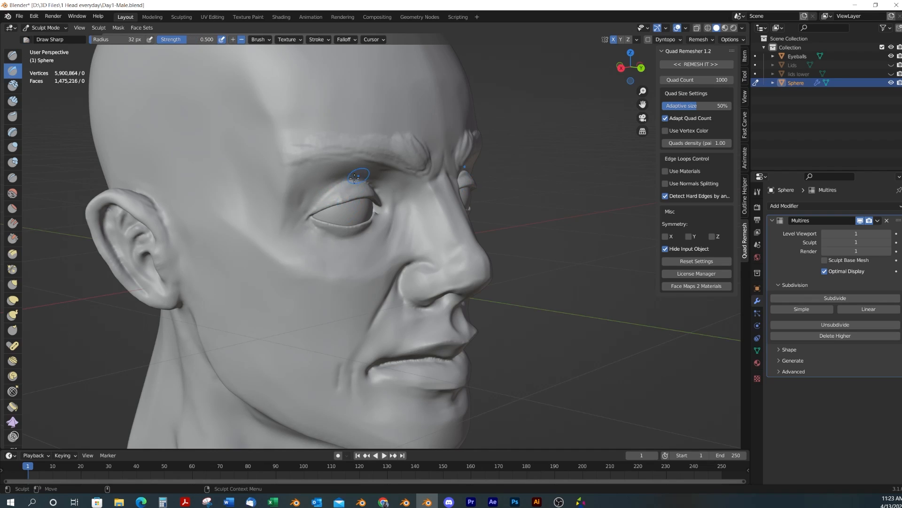
middle_drag(340, 183, 301, 180)
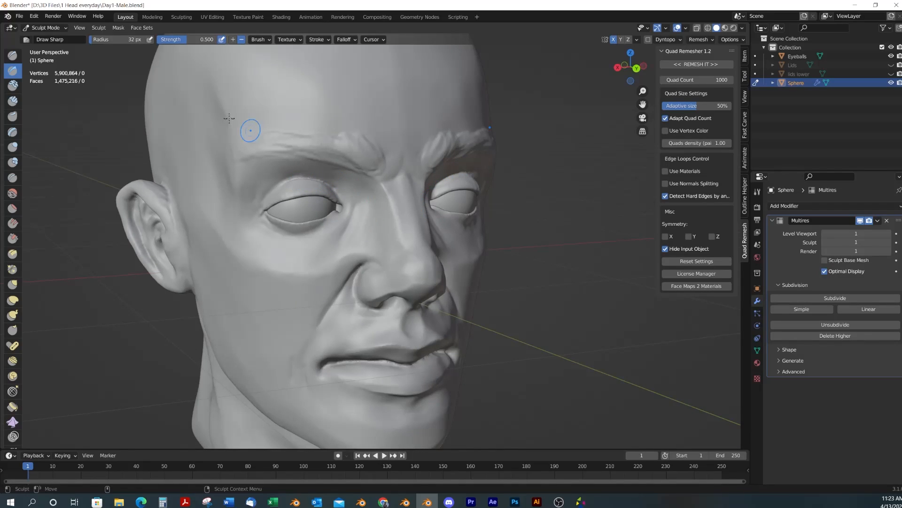
Build up the upper eyelid along its crease with Clay Strips at 34 px and strength 0.600
click(14, 101)
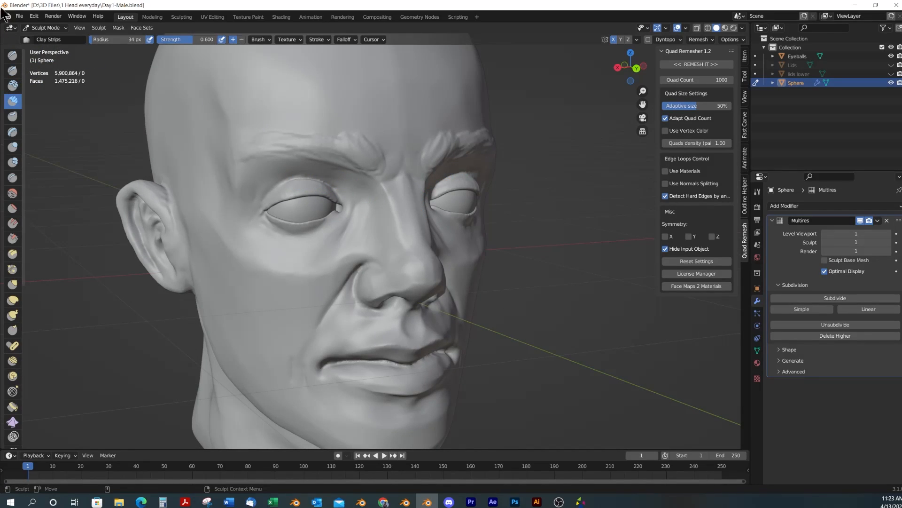
scroll(467, 237, up, 3)
middle_drag(467, 238, 450, 285)
scroll(411, 286, up, 2)
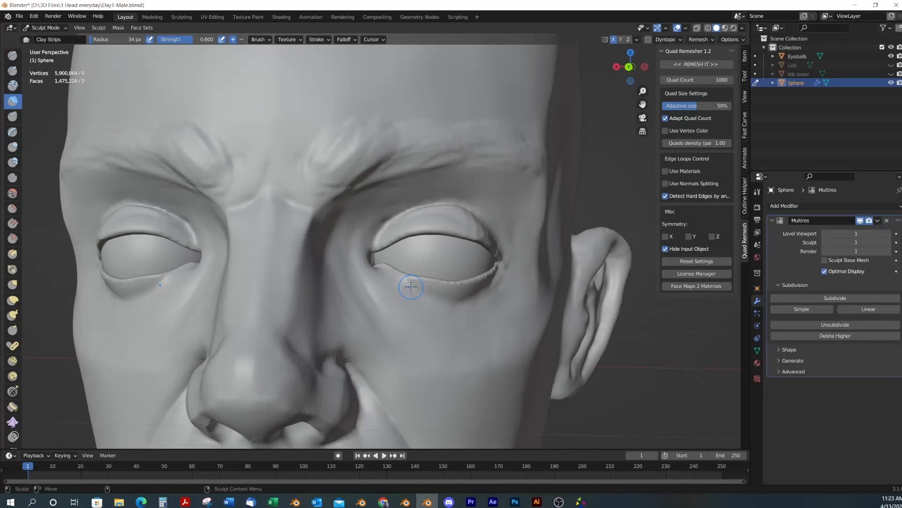
drag(416, 213, 476, 203)
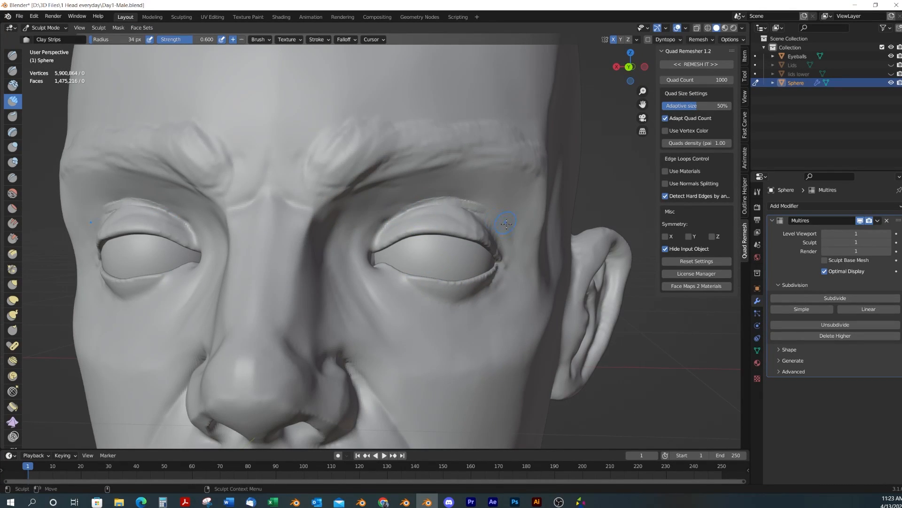
Add volume between the upper eyelid and the outer brow with Clay Strips and smooth it into the outer eye corner
middle_drag(502, 218, 487, 214)
mouse_move(465, 223)
mouse_down()
mouse_move(499, 238)
mouse_move(493, 218)
mouse_move(413, 198)
mouse_move(408, 223)
mouse_move(481, 228)
mouse_move(463, 237)
mouse_move(513, 237)
mouse_move(510, 206)
mouse_move(472, 217)
mouse_move(509, 209)
mouse_up()
middle_drag(511, 242, 499, 230)
mouse_move(498, 205)
shift+mouse_down()
mouse_move(496, 192)
mouse_move(463, 208)
mouse_move(467, 221)
shift+mouse_up()
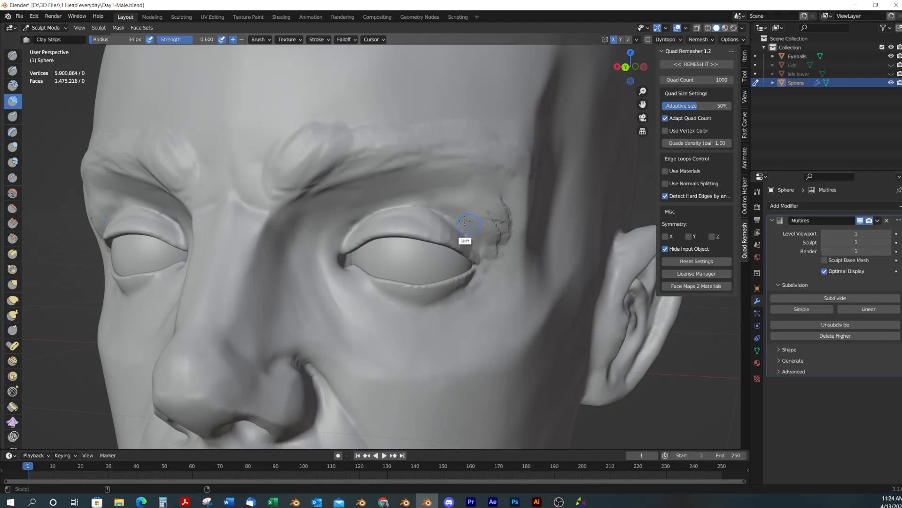
mouse_move(348, 226)
mouse_down()
mouse_move(489, 186)
mouse_move(513, 235)
mouse_move(513, 198)
mouse_move(510, 256)
mouse_move(515, 200)
mouse_up()
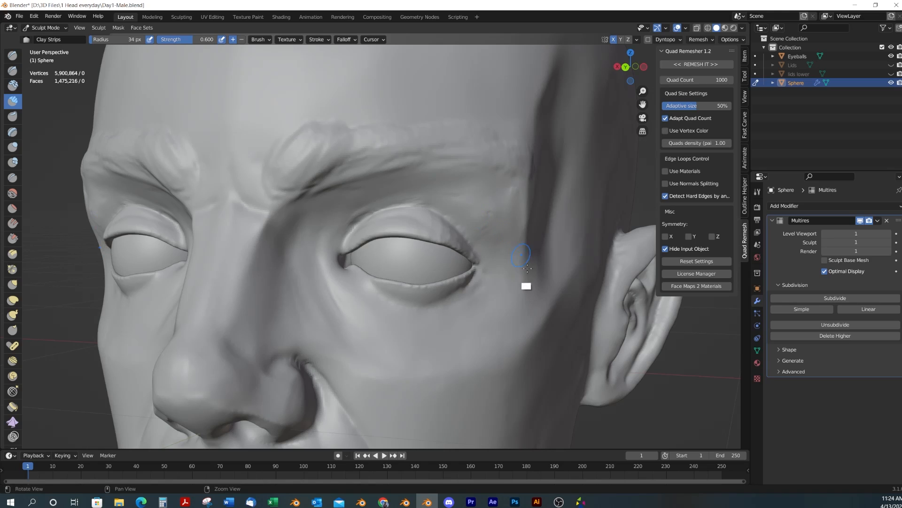
Raise a crisp rim along the lower eyelid with inverted Draw Sharp at 32 px
middle_drag(530, 267, 502, 292)
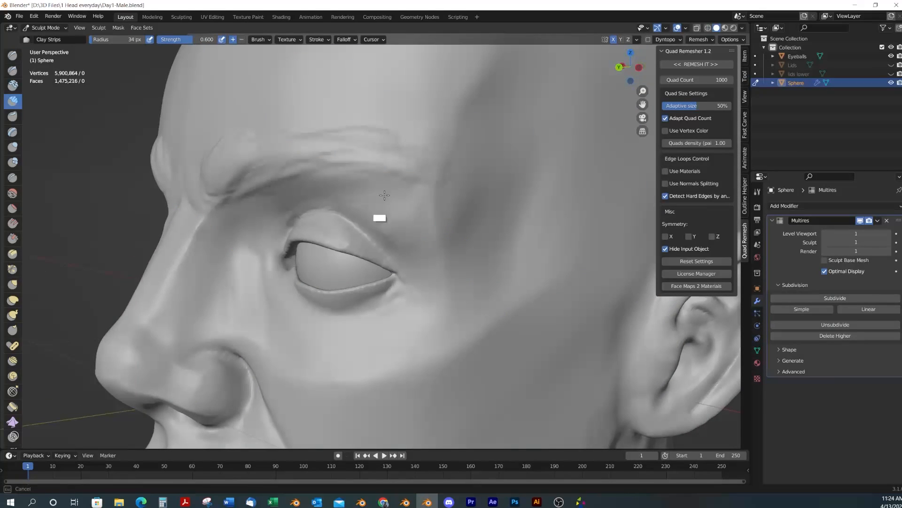
middle_drag(383, 215, 359, 216)
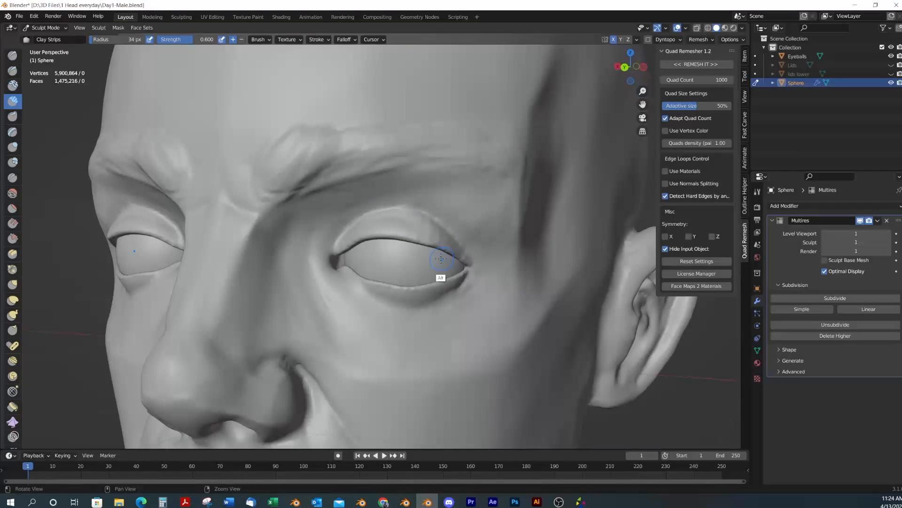
key(shift+x)
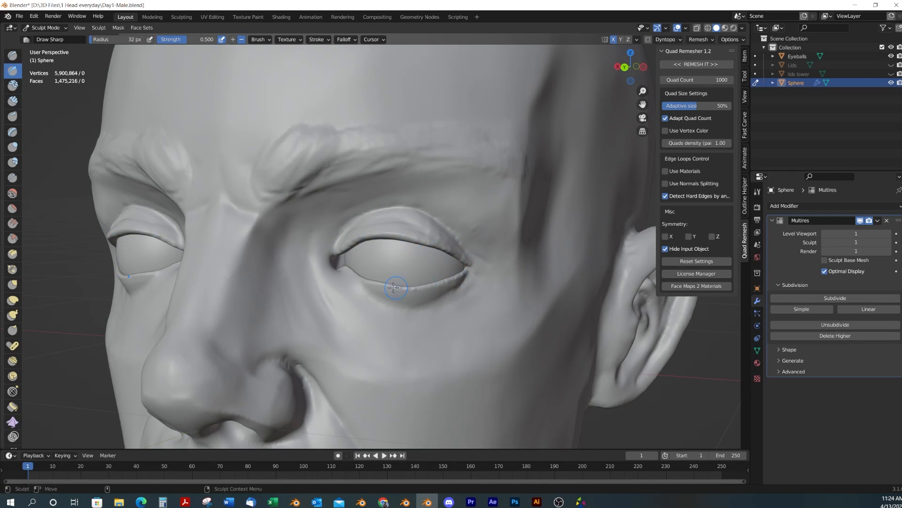
middle_drag(393, 288, 412, 312)
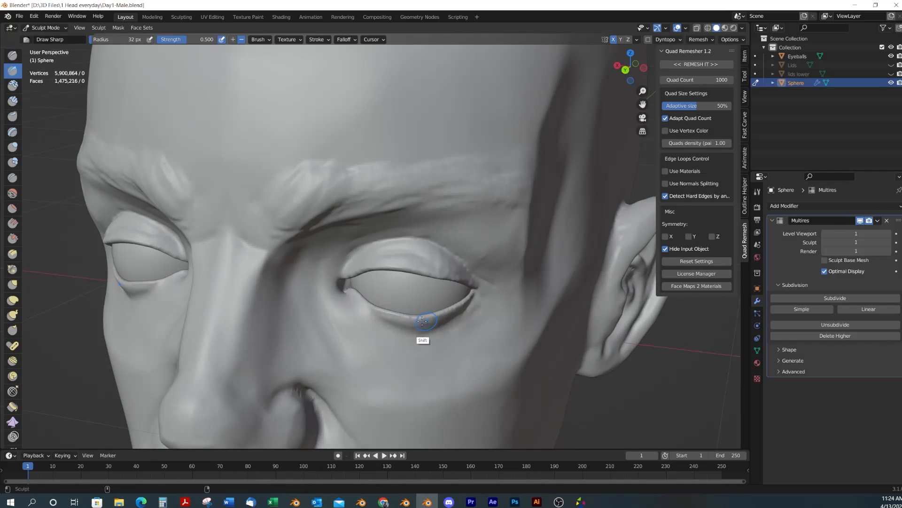
ctrl+drag(389, 316, 458, 313)
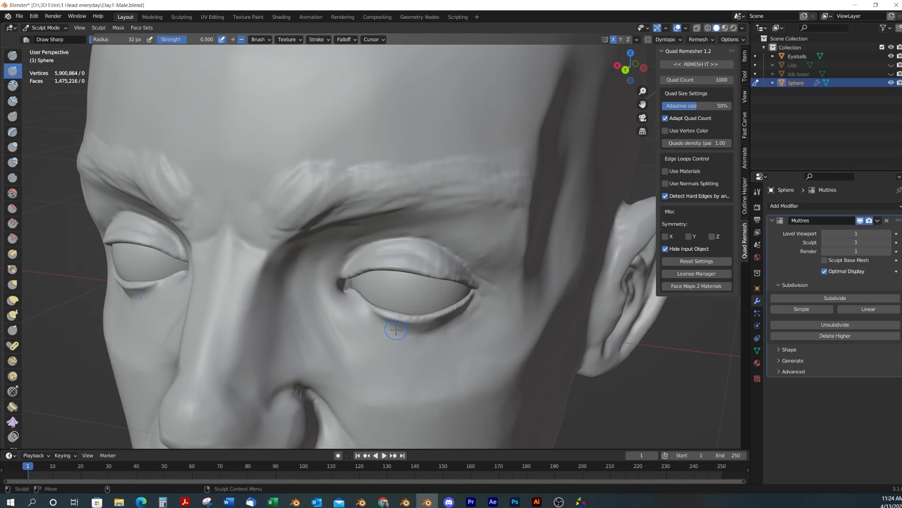
middle_drag(441, 320, 416, 322)
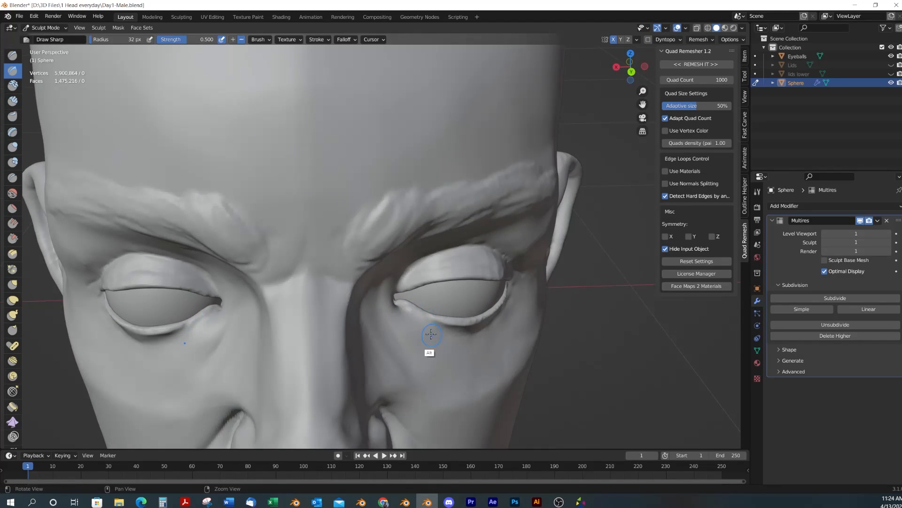
Shape the inner eye corner and carve short creases fanning from the outer eye corner with Draw Sharp at 32 px
middle_drag(429, 352, 379, 306)
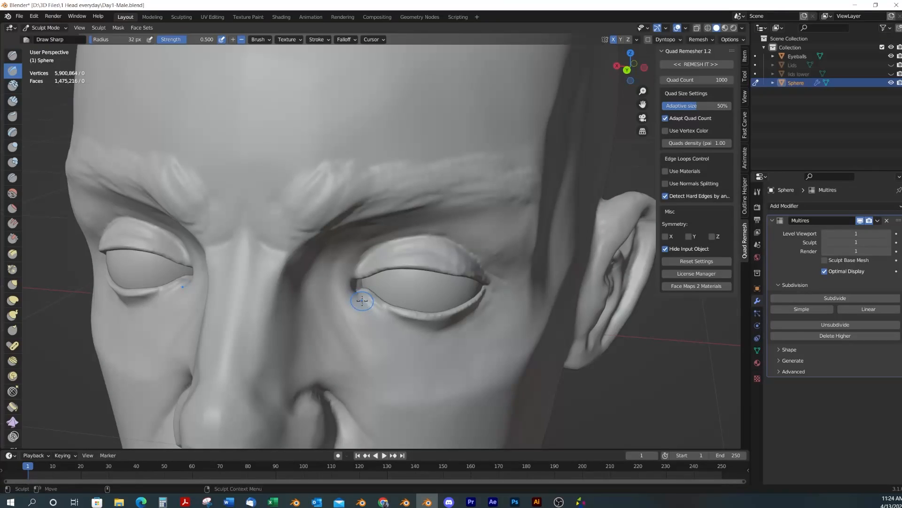
mouse_move(365, 301)
mouse_down()
mouse_move(339, 283)
mouse_move(351, 283)
mouse_up()
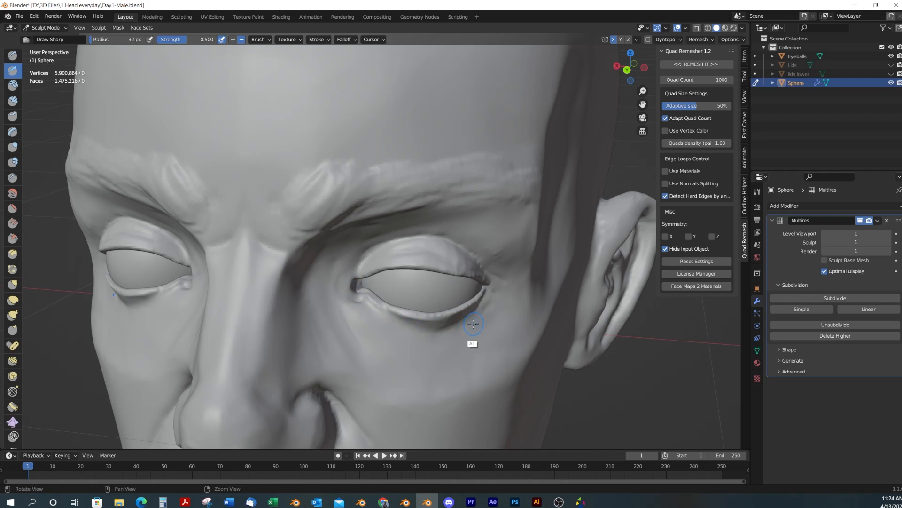
alt+drag(474, 319, 428, 303)
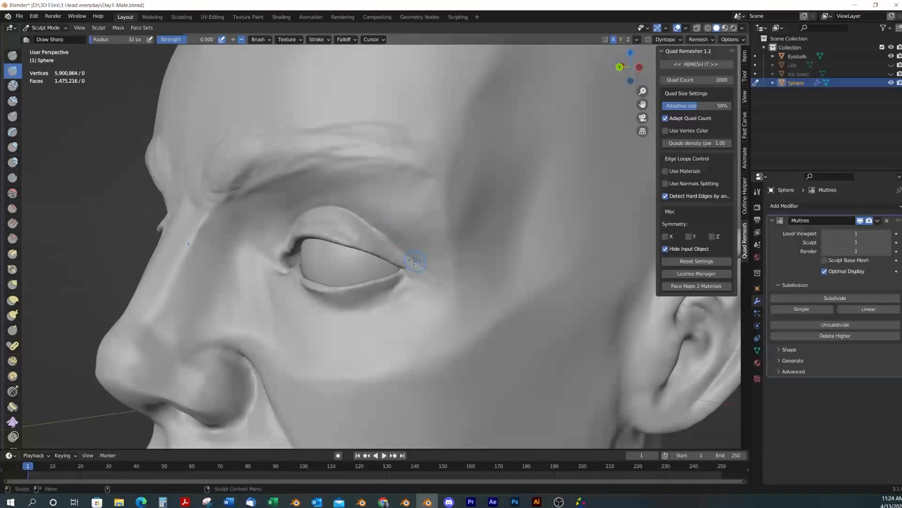
mouse_move(414, 259)
ctrl+mouse_down()
mouse_move(439, 282)
mouse_move(416, 284)
mouse_move(410, 270)
mouse_move(442, 306)
mouse_move(414, 278)
mouse_move(429, 316)
mouse_move(427, 285)
mouse_move(427, 308)
mouse_move(439, 278)
mouse_move(421, 275)
ctrl+mouse_up()
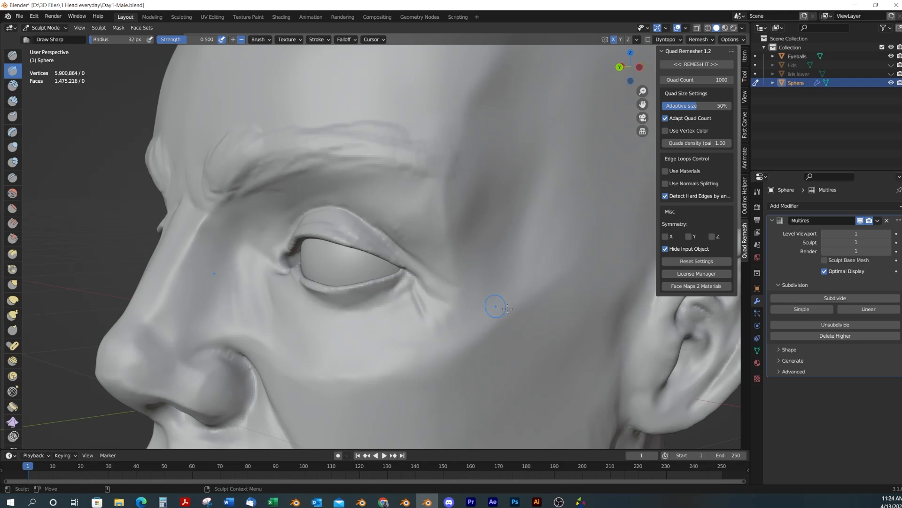
Add raised hair-like strokes along the eyebrow with Draw Sharp at 32 px
scroll(518, 309, down, 4)
mouse_move(518, 309)
middle_down()
mouse_move(528, 302)
mouse_move(439, 298)
mouse_move(473, 286)
mouse_move(430, 288)
middle_up()
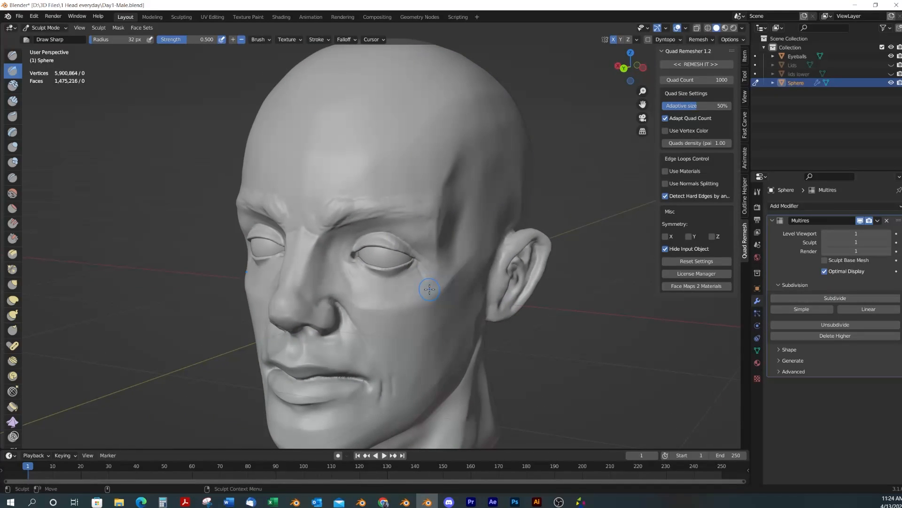
mouse_move(328, 223)
mouse_down()
mouse_move(362, 209)
mouse_move(399, 210)
mouse_up()
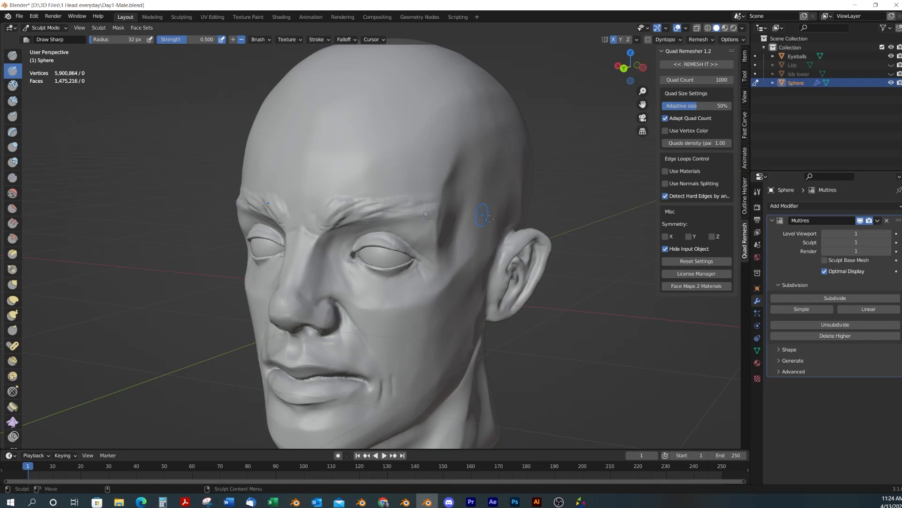
Flatten and refine the ear's rim and front edge with Scrape/Peaks at 43 px and strength 0.700
middle_drag(506, 356, 492, 357)
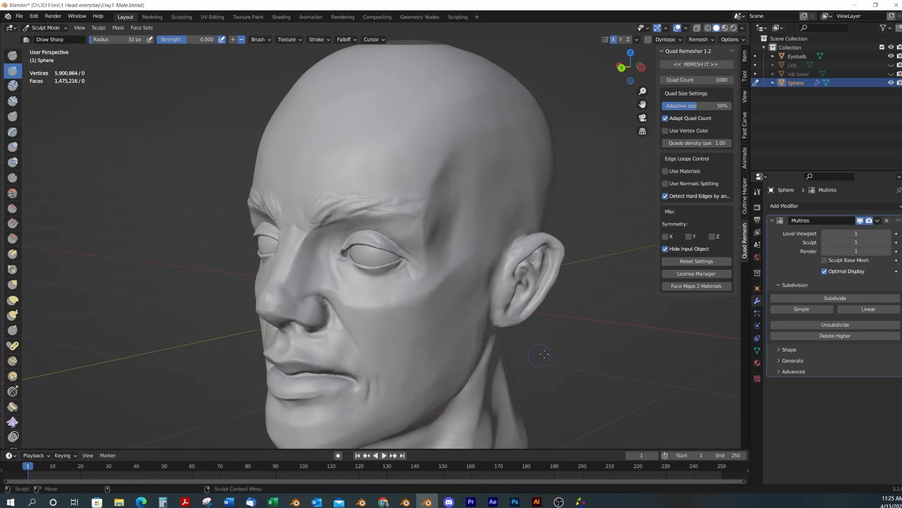
scroll(581, 339, up, 3)
mouse_move(581, 339)
middle_down()
mouse_move(441, 281)
mouse_move(426, 283)
middle_up()
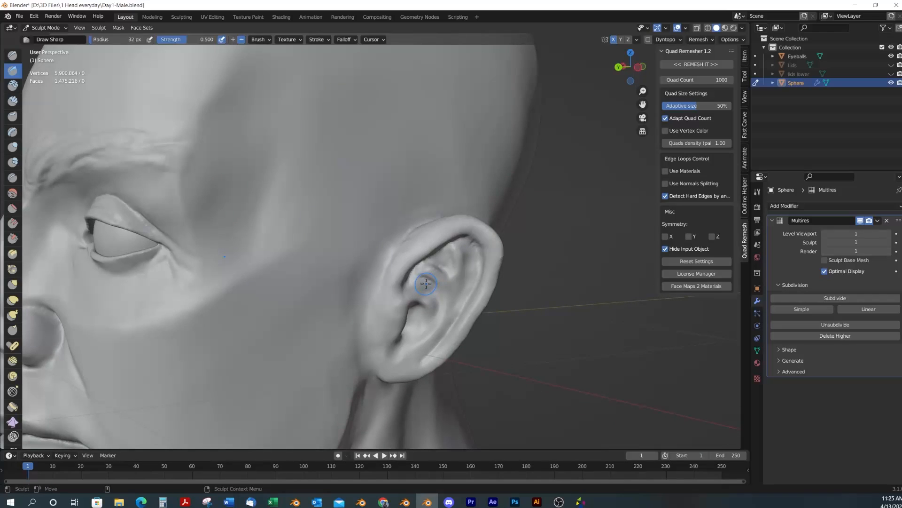
click(12, 239)
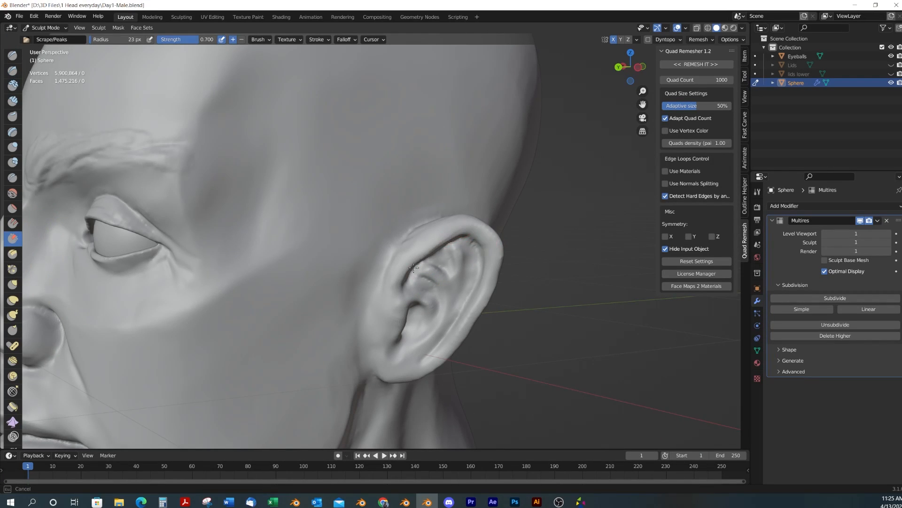
key(f)
click(452, 249)
drag(454, 230, 393, 296)
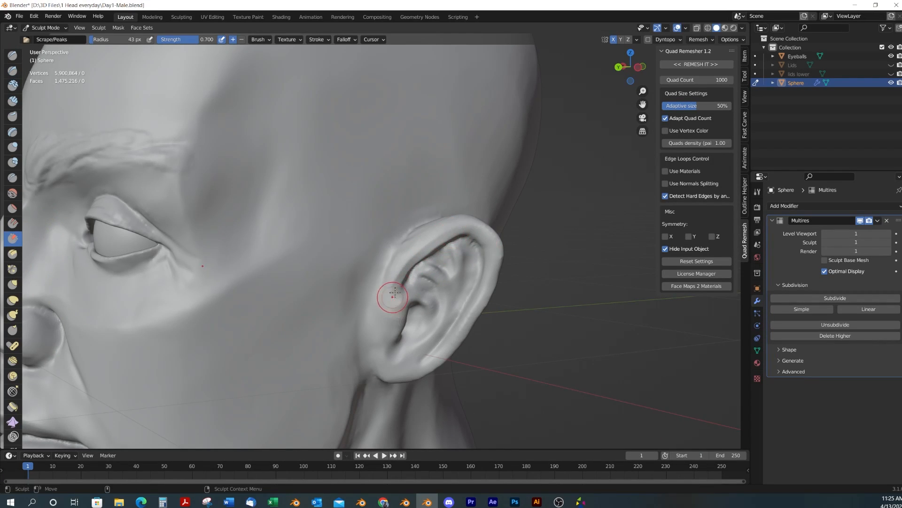
middle_drag(507, 290, 446, 226)
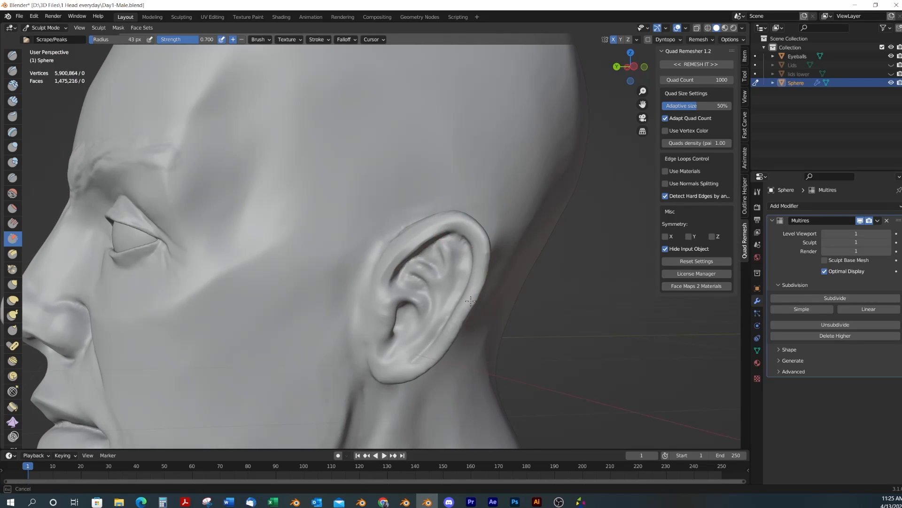
middle_drag(430, 358, 449, 381)
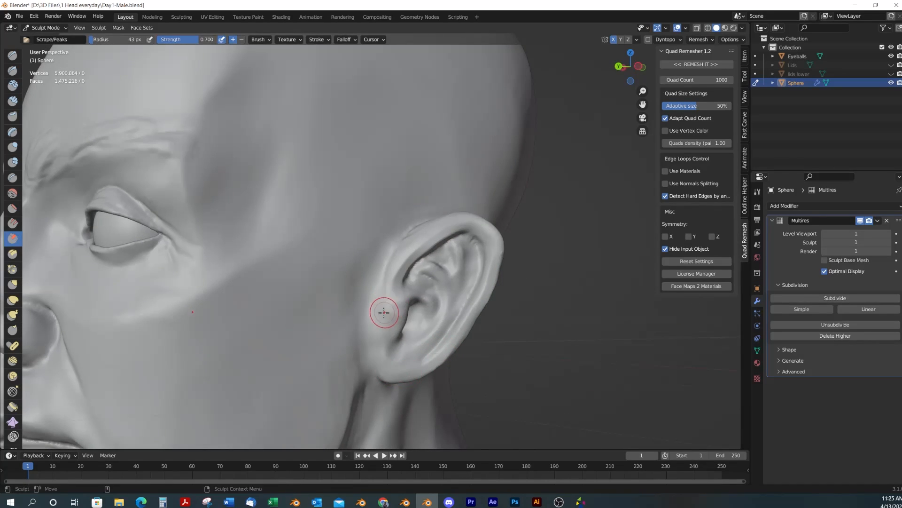
Scrape the back of the ear from the lobe up to the upper rim at 43 px
alt+middle_drag(482, 306, 384, 282)
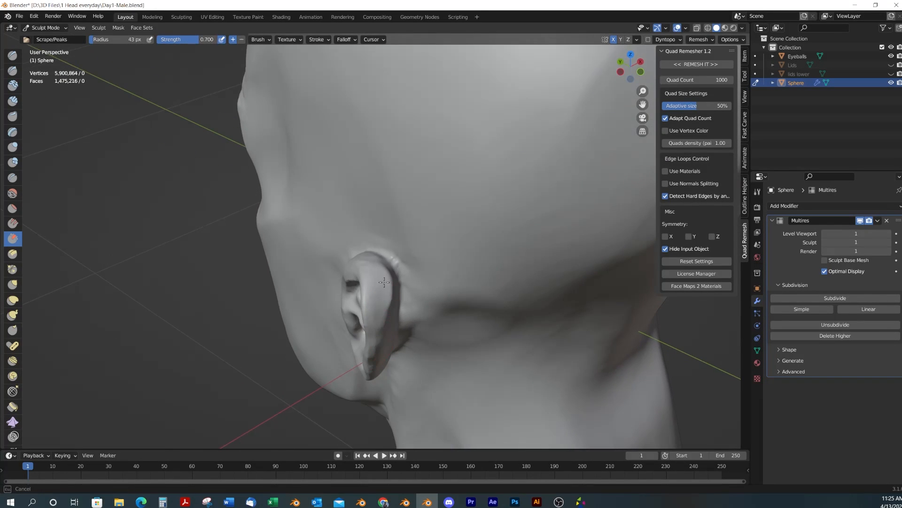
drag(381, 365, 388, 358)
middle_drag(388, 359, 384, 376)
drag(373, 324, 359, 278)
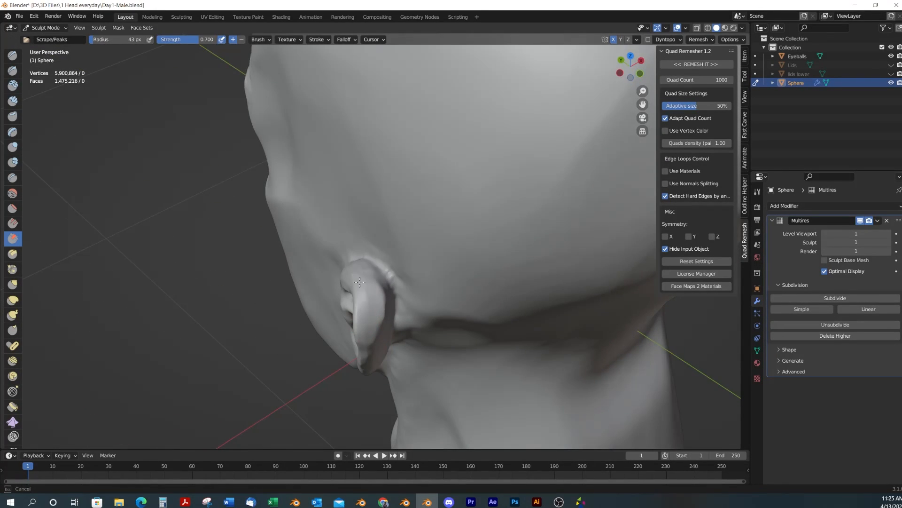
middle_drag(375, 287, 350, 272)
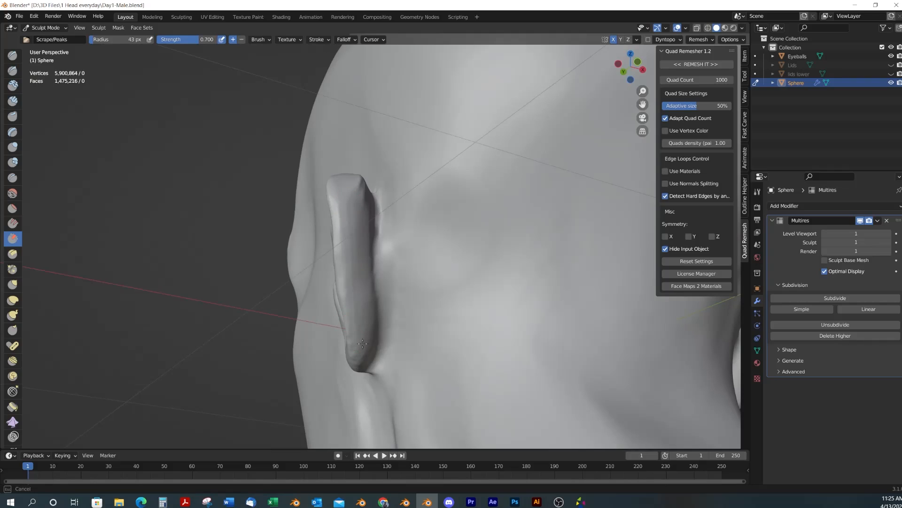
Reshape the ear's profile as seen from behind with Grab at 149 px and strength 0.400
middle_drag(362, 343, 385, 373)
key(g)
key(f)
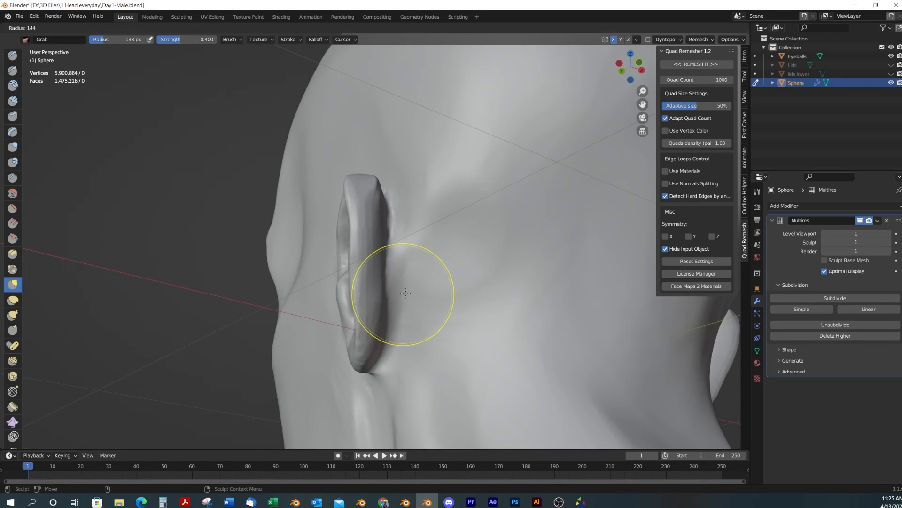
click(407, 292)
drag(352, 215, 358, 210)
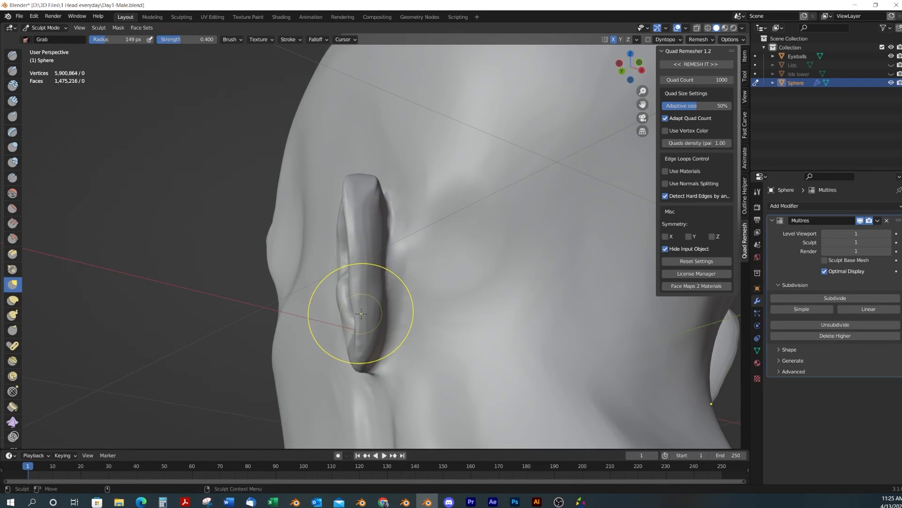
mouse_move(361, 314)
mouse_down()
mouse_move(365, 339)
mouse_move(347, 297)
mouse_up()
drag(352, 294, 351, 277)
Sharpen the ear's inner folds and carve creases in front of the ear with Draw Sharp at 32 px
mouse_move(351, 279)
middle_down()
mouse_move(411, 326)
mouse_move(491, 348)
mouse_move(510, 308)
mouse_move(469, 242)
middle_up()
key(x)
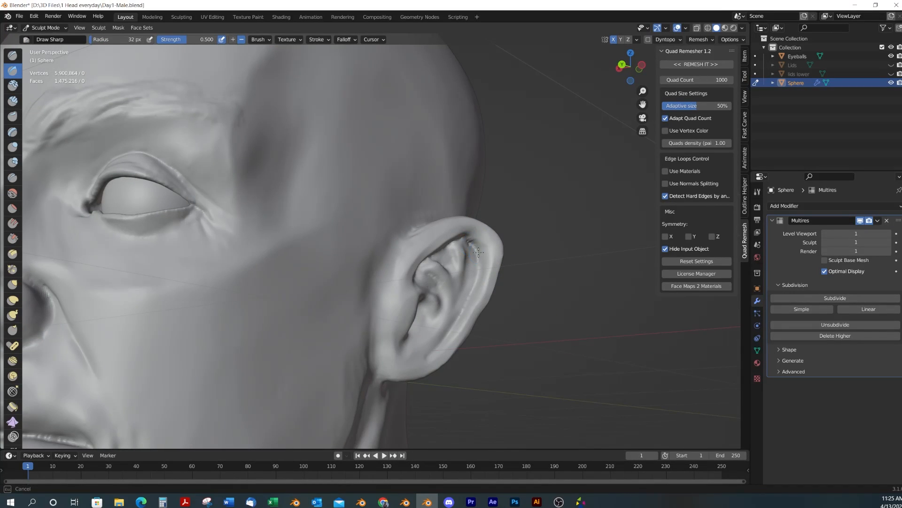
mouse_move(455, 328)
middle_down()
mouse_move(442, 369)
mouse_move(435, 292)
middle_up()
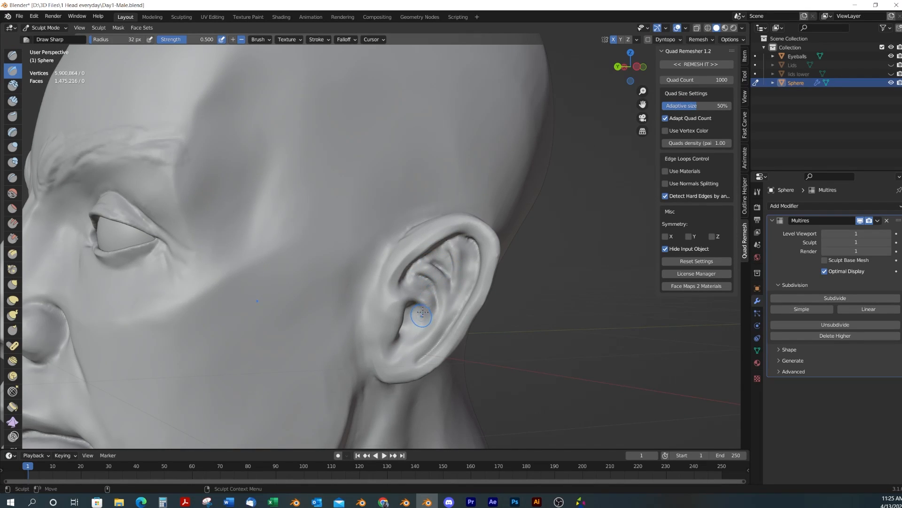
middle_drag(419, 323, 409, 296)
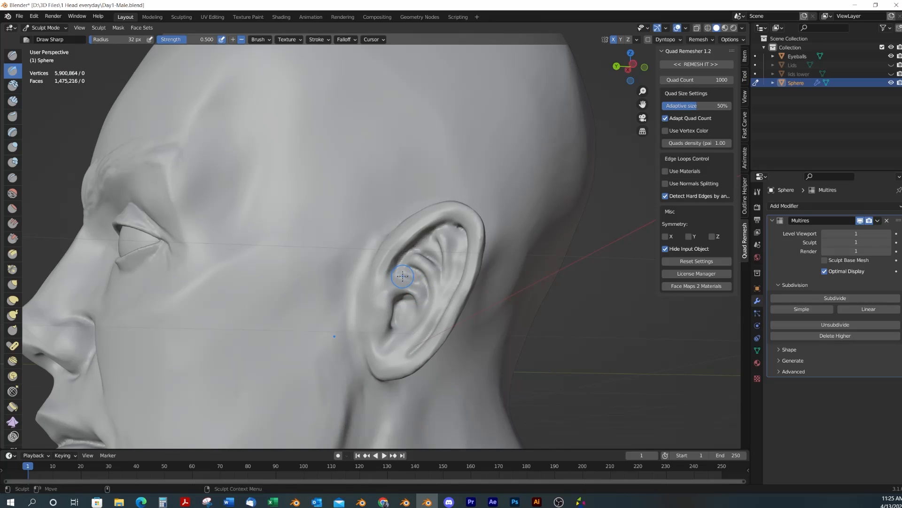
middle_drag(424, 226, 403, 279)
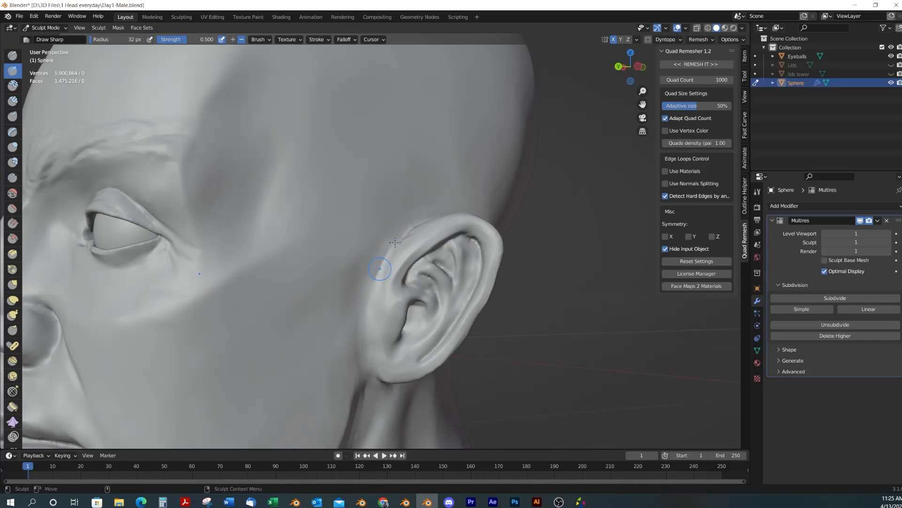
mouse_move(395, 241)
mouse_down()
mouse_move(357, 282)
mouse_move(358, 258)
mouse_up()
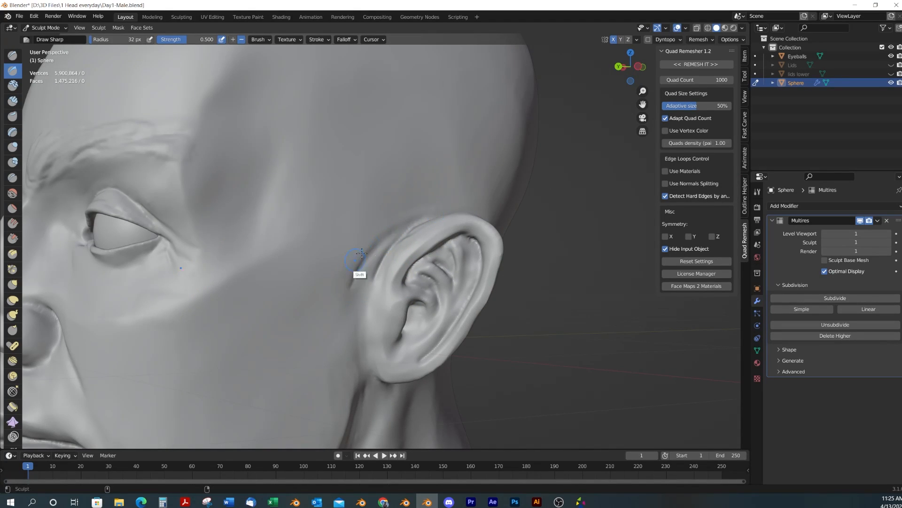
Adjust the centre of the upper lip below the nose with Grab at 173 px and strength 0.400
scroll(412, 366, down, 5)
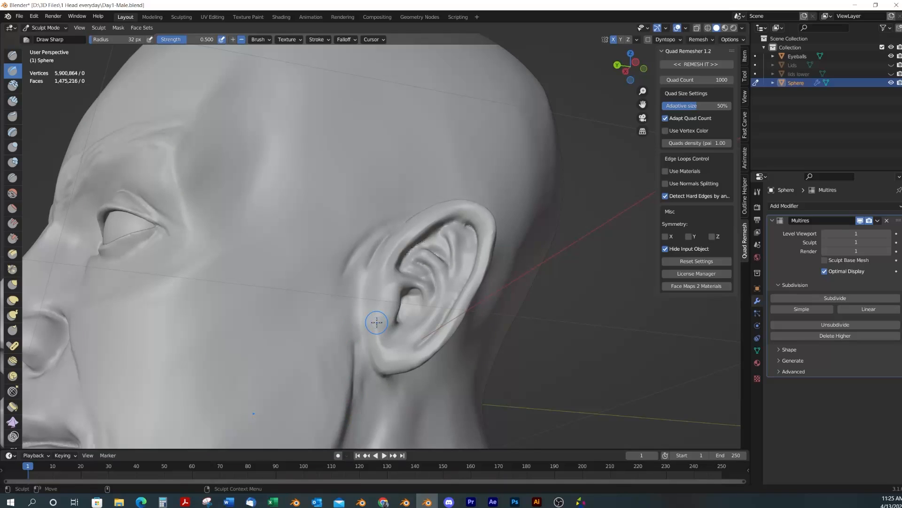
scroll(367, 301, down, 3)
mouse_move(368, 300)
middle_down()
mouse_move(437, 320)
mouse_move(372, 331)
mouse_move(358, 293)
mouse_move(409, 296)
mouse_move(423, 285)
mouse_move(368, 243)
middle_up()
scroll(409, 294, up, 4)
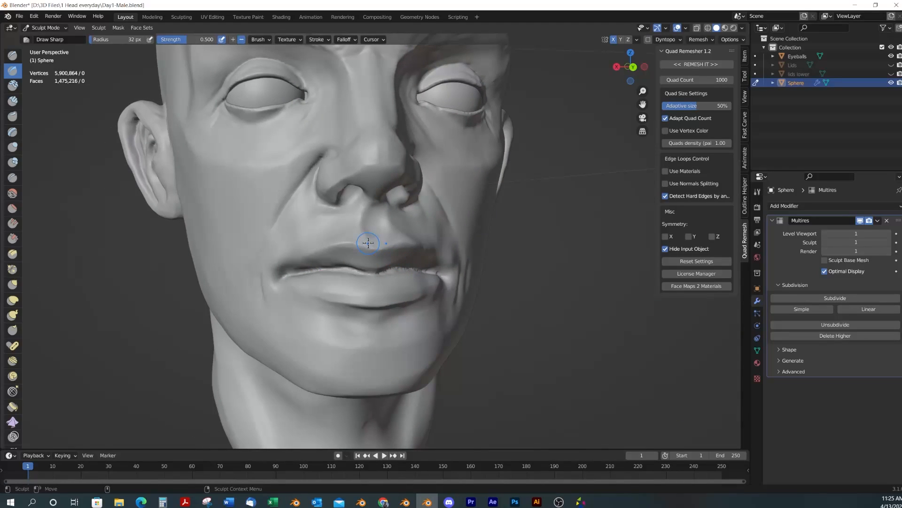
key(g)
mouse_move(367, 237)
mouse_down()
mouse_move(324, 232)
mouse_move(318, 188)
mouse_move(371, 235)
mouse_up()
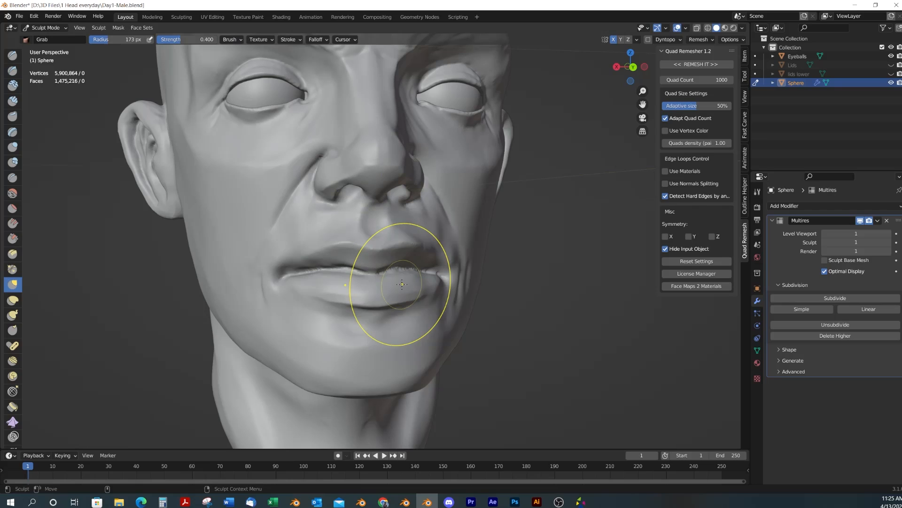
Carve fine vertical creases across the upper and lower lips with Draw Sharp at 32 px
key(shift+x)
mouse_move(433, 292)
middle_down()
mouse_move(425, 353)
mouse_move(335, 363)
middle_up()
mouse_move(345, 358)
mouse_down()
mouse_move(351, 379)
mouse_move(360, 349)
mouse_up()
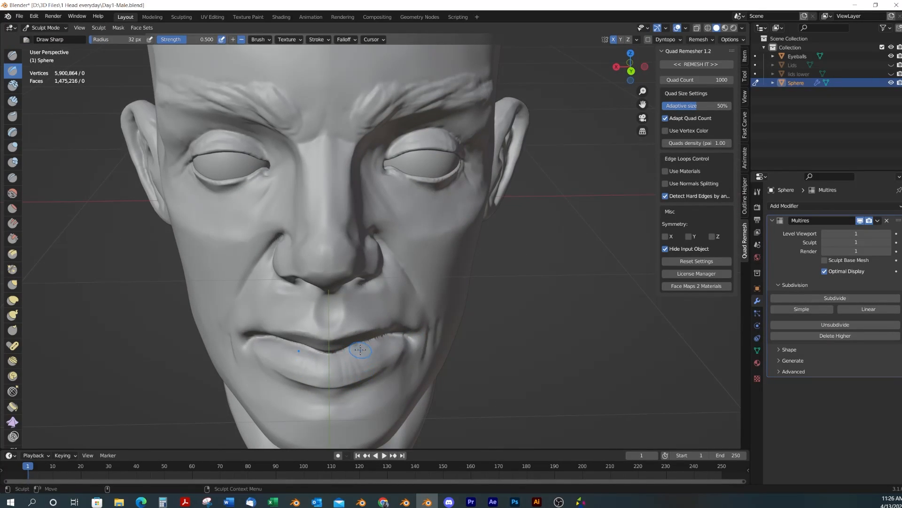
middle_drag(334, 360, 317, 217)
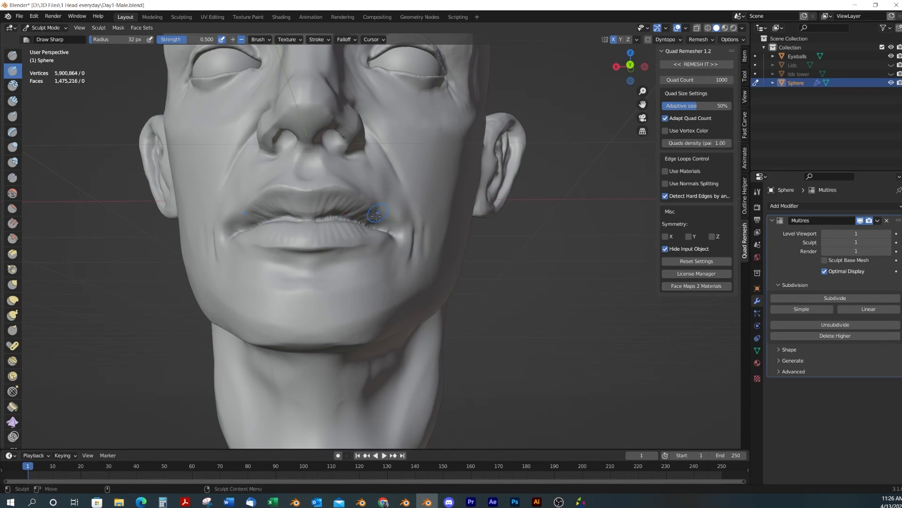
mouse_move(376, 215)
middle_down()
mouse_move(411, 282)
mouse_move(465, 332)
mouse_move(372, 356)
mouse_move(390, 365)
middle_up()
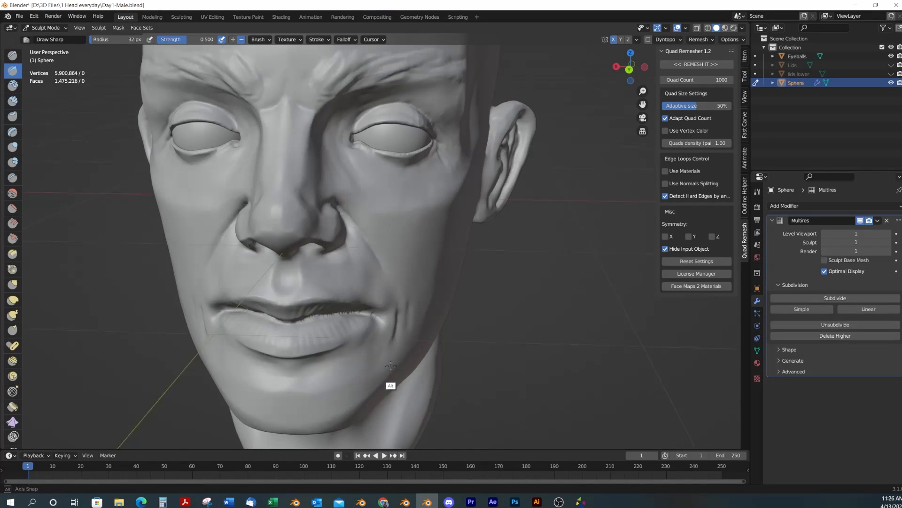
Adjust the lips near the mouth corner with Grab at 93 px and check the whole head
key(g)
key(f)
click(350, 356)
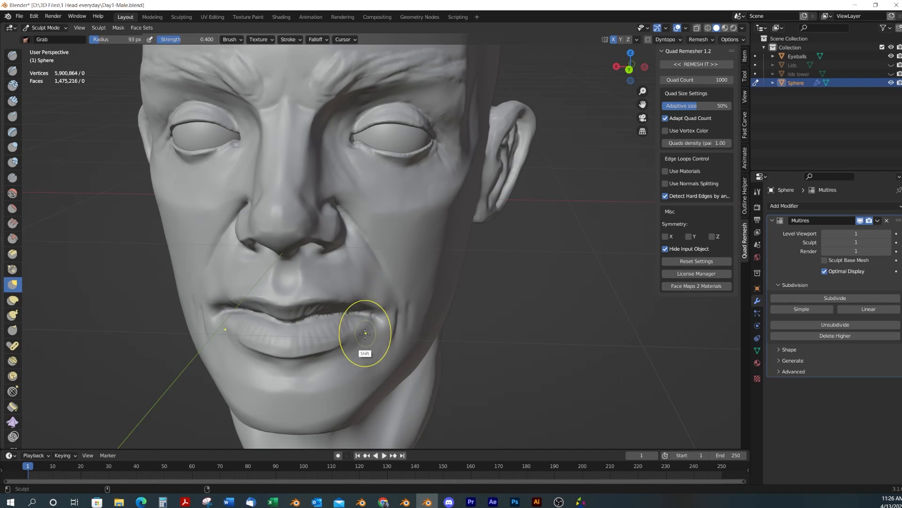
mouse_move(417, 334)
alt+mouse_down()
mouse_move(394, 332)
mouse_move(354, 272)
mouse_move(433, 246)
mouse_move(431, 292)
mouse_move(484, 328)
alt+mouse_up()
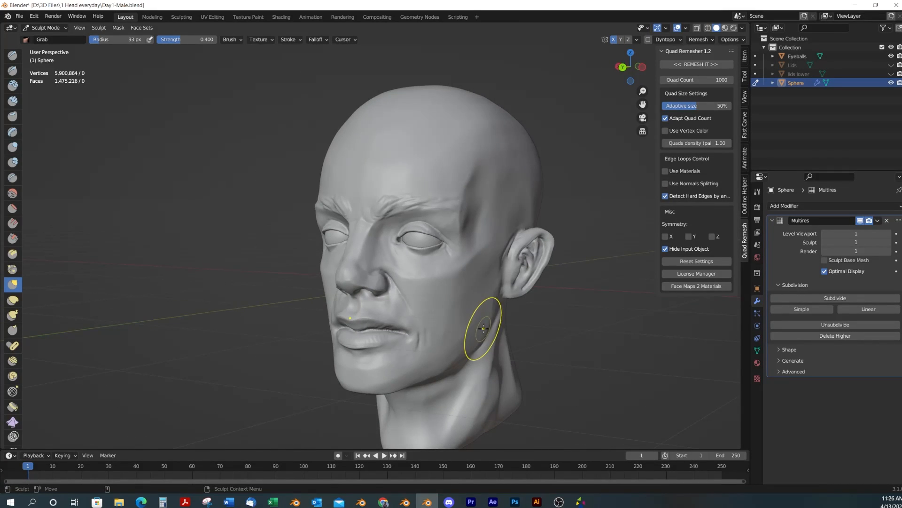